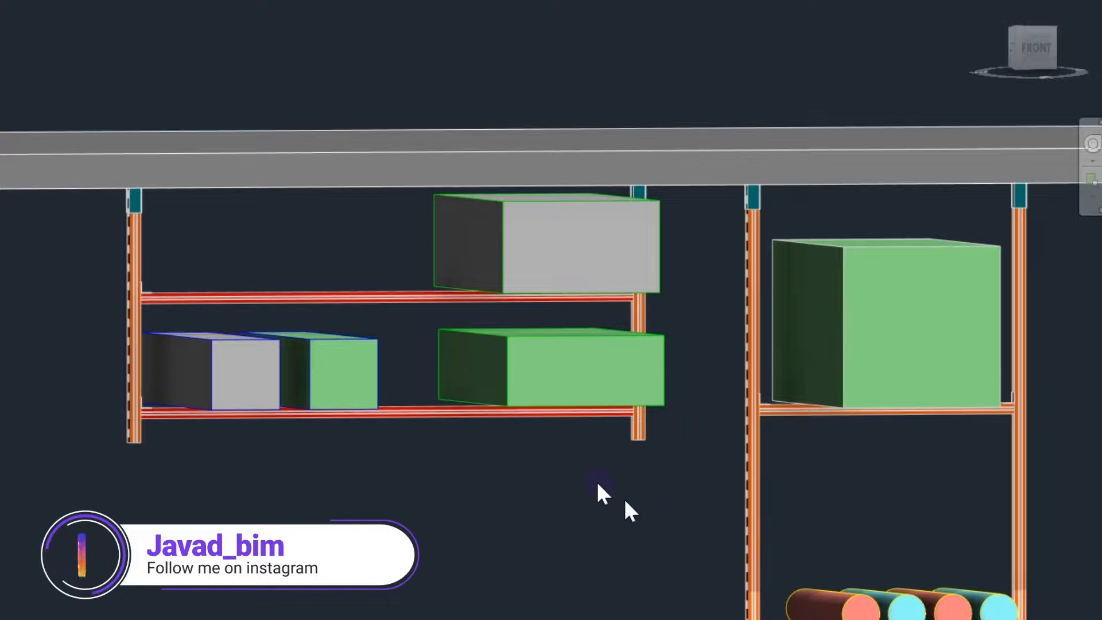
Step: Examine the finished hanging supports carrying ducts and pipes beneath the slab in the 3D view
middle_click_drag(499, 450, 492, 189)
scroll(571, 239, "down", 2)
middle_click_drag(571, 239, 526, 411)
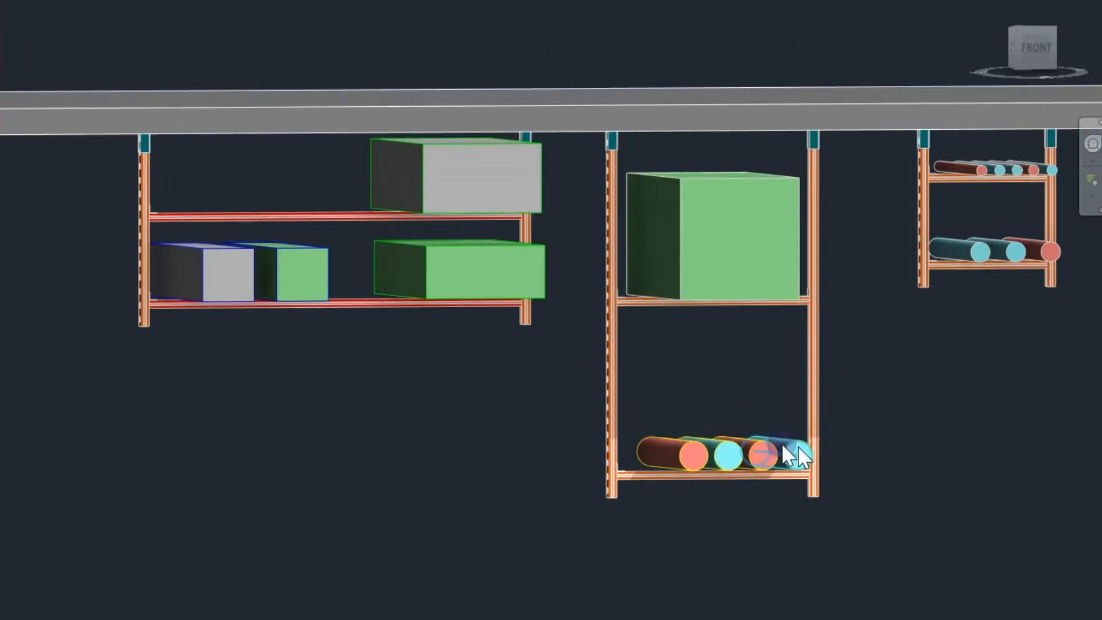
left_click(254, 226)
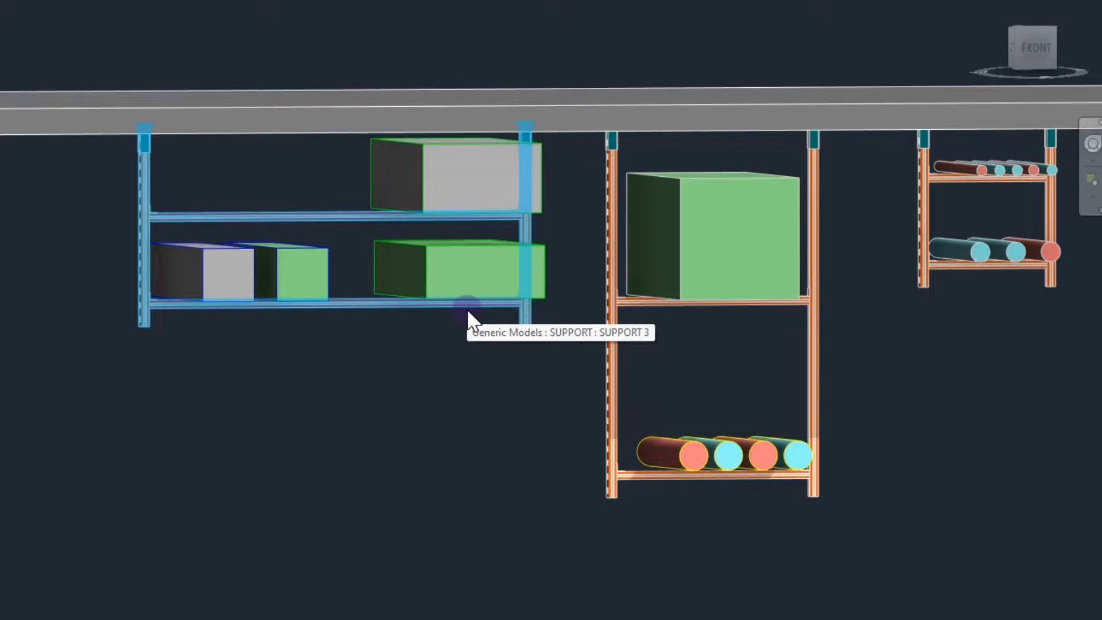
key("Escape")
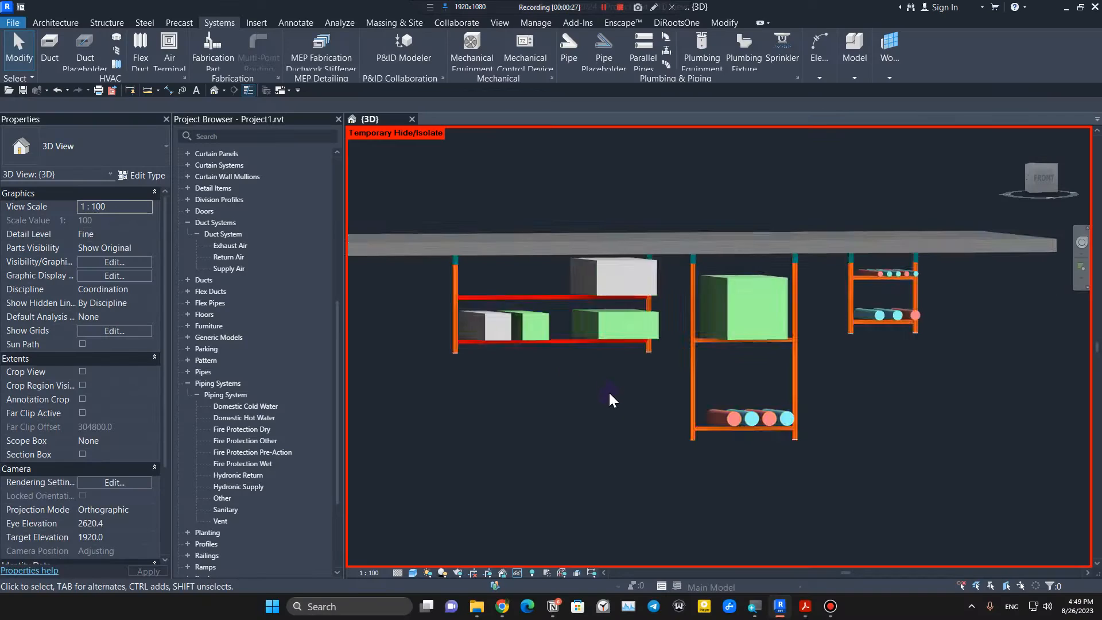
mouse_move(606, 392)
middle_mouse_down()
mouse_move(600, 381)
mouse_move(622, 392)
middle_mouse_up()
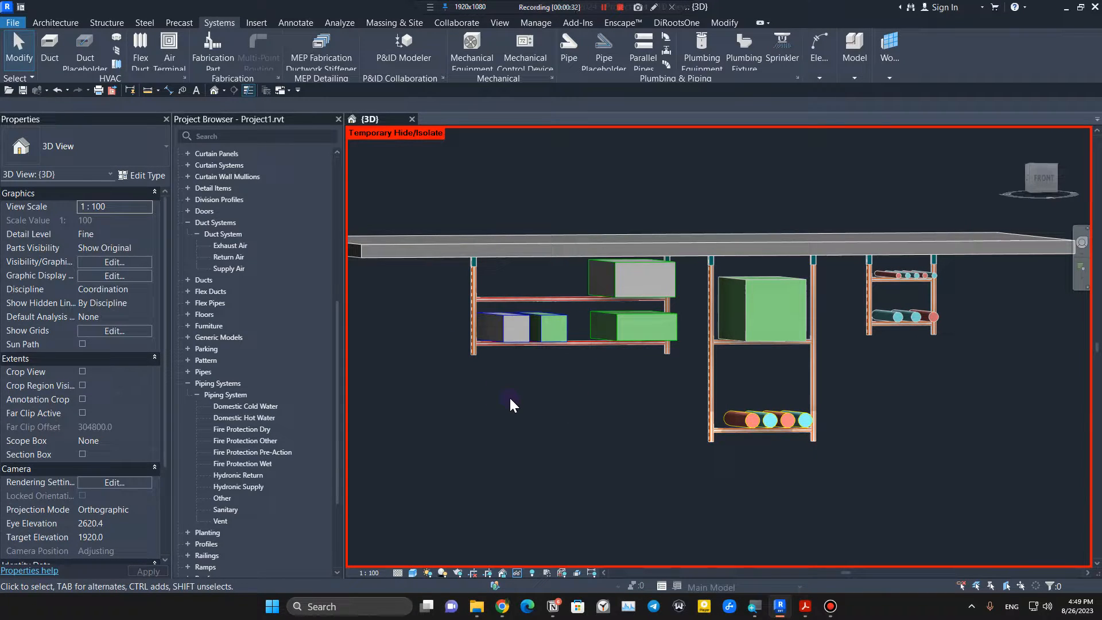
left_click(806, 607)
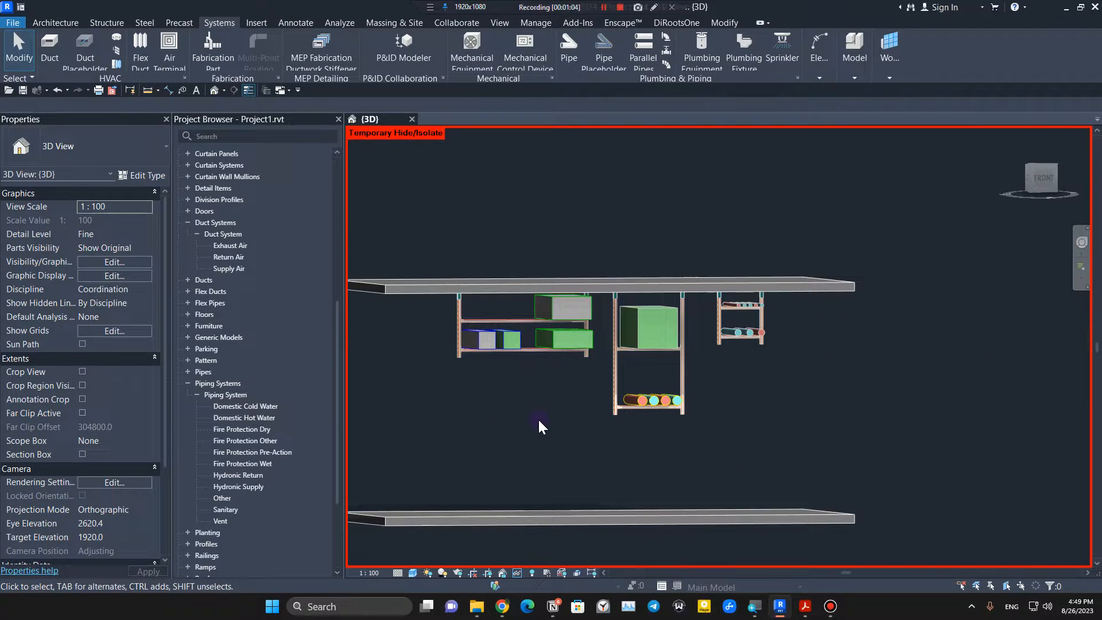
scroll(537, 423, "down", 1)
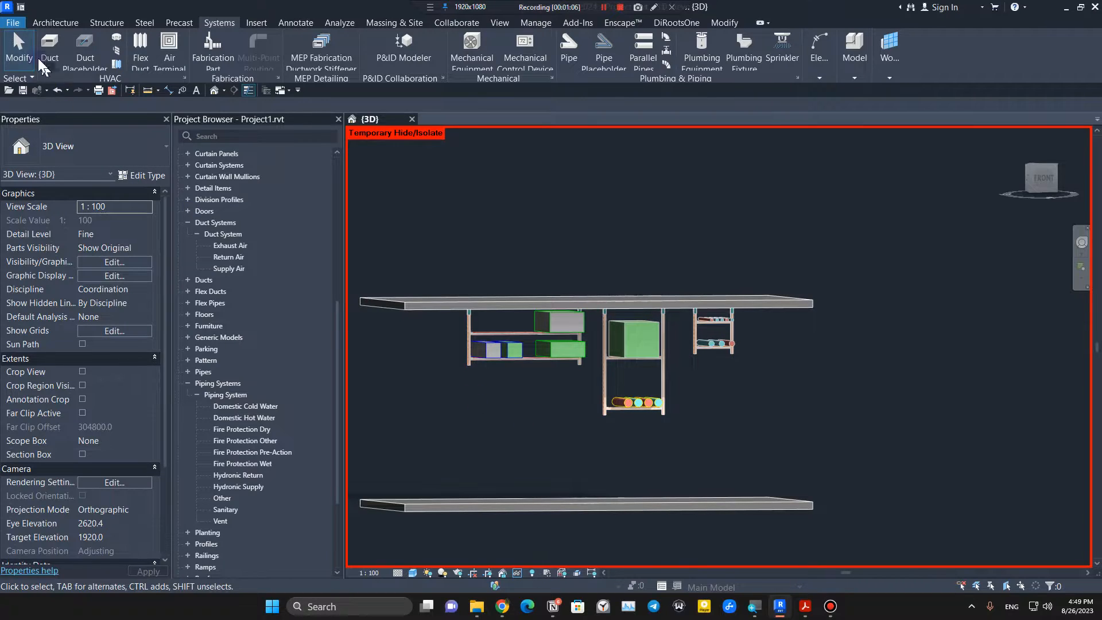
Step: Start a new family and browse to the English folder of the family templates
left_click(10, 24)
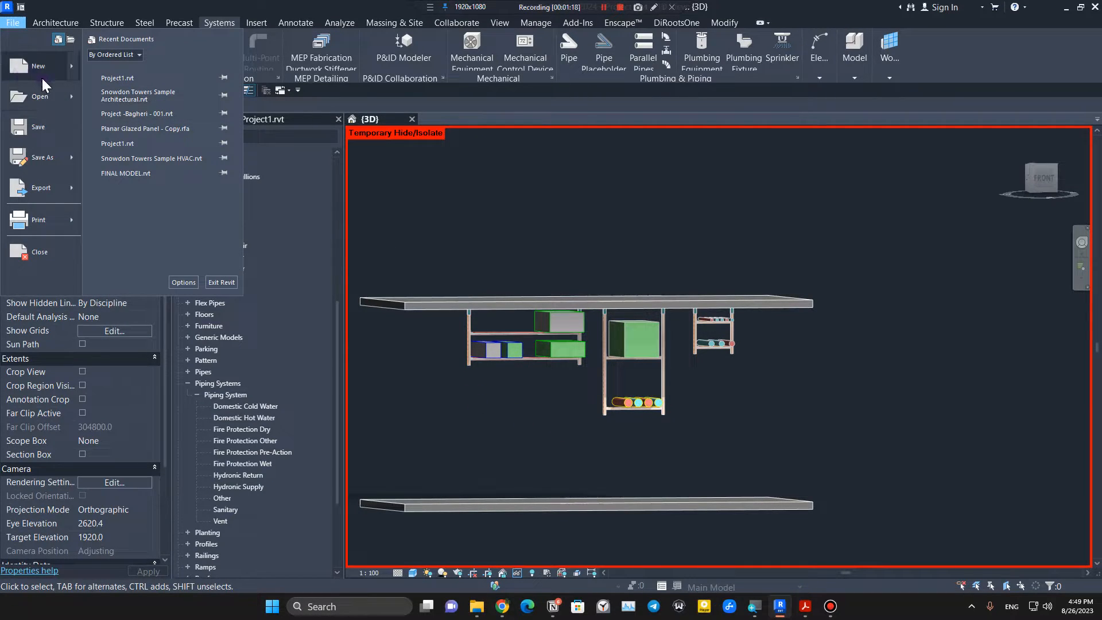
mouse_move(43, 78)
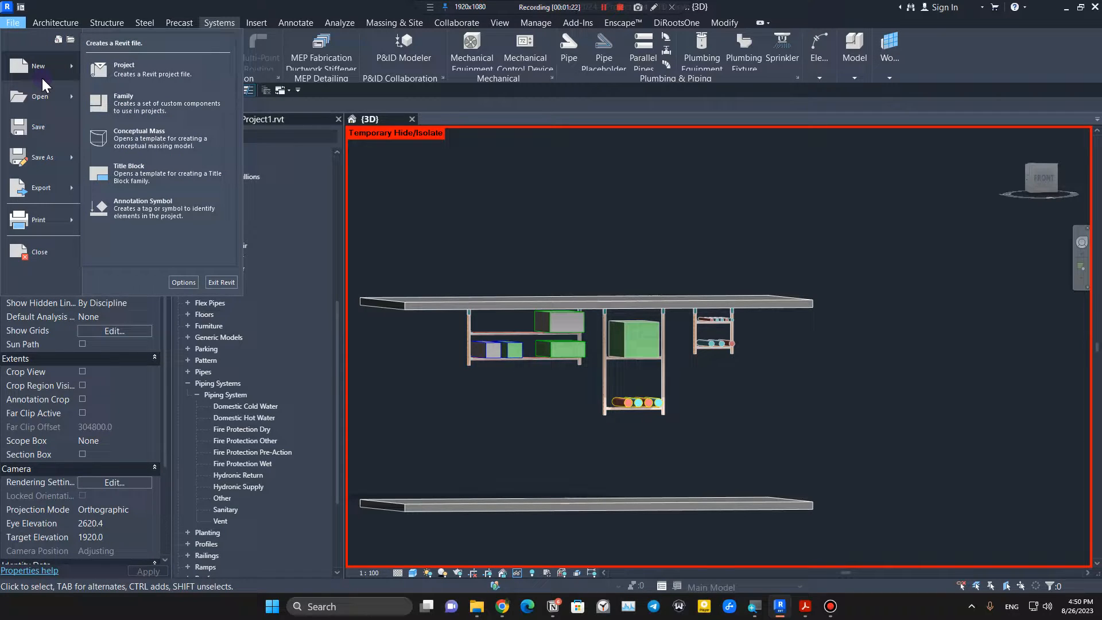
left_click(145, 102)
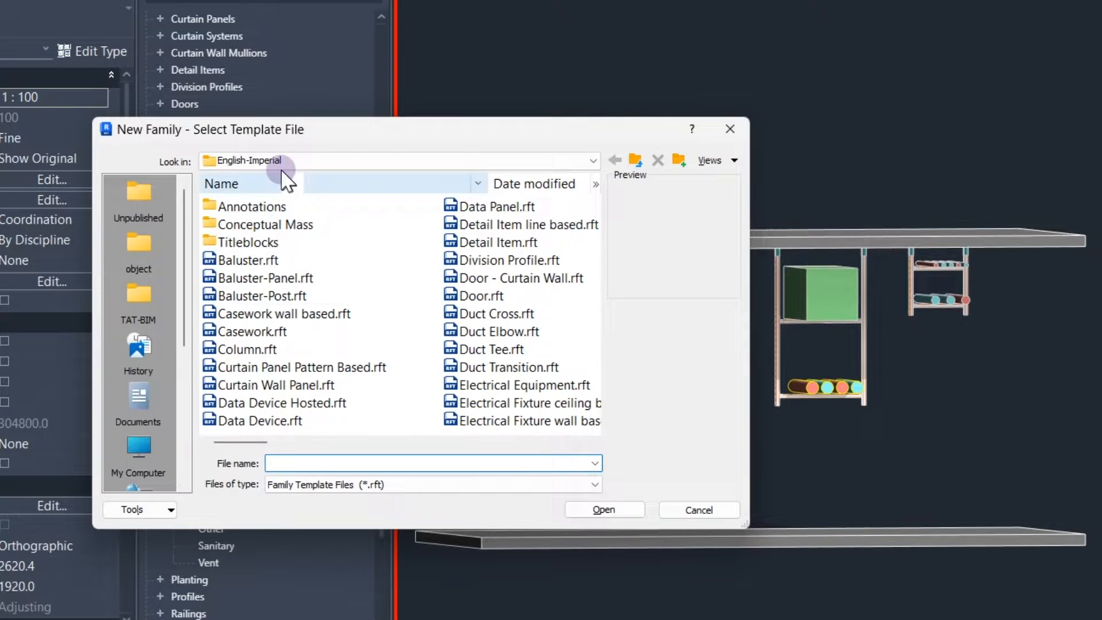
left_click(270, 250)
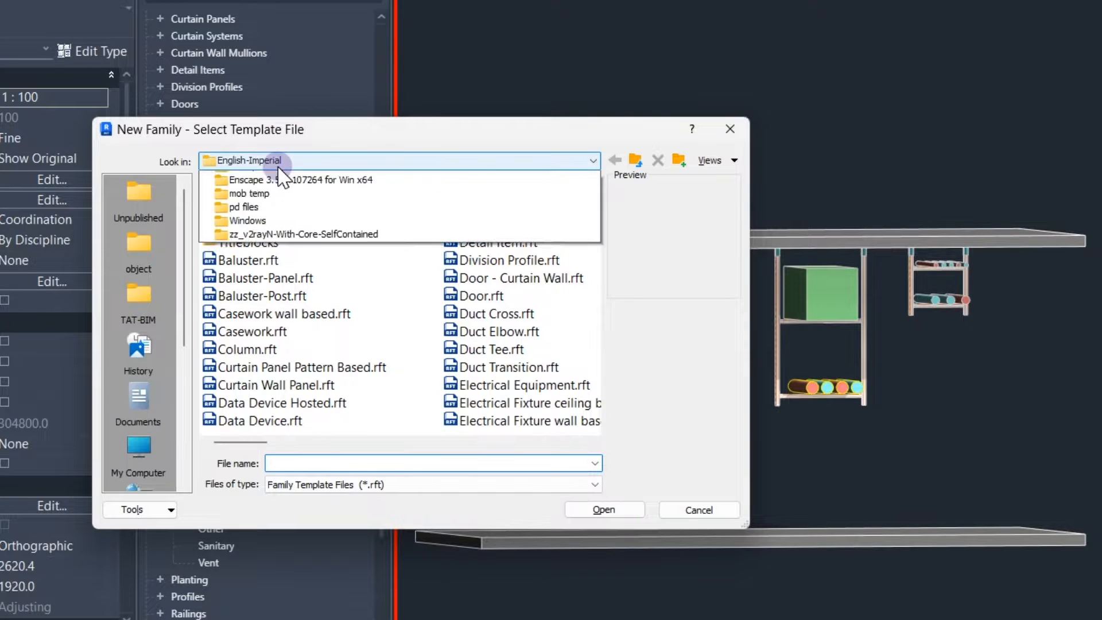
left_click(299, 252)
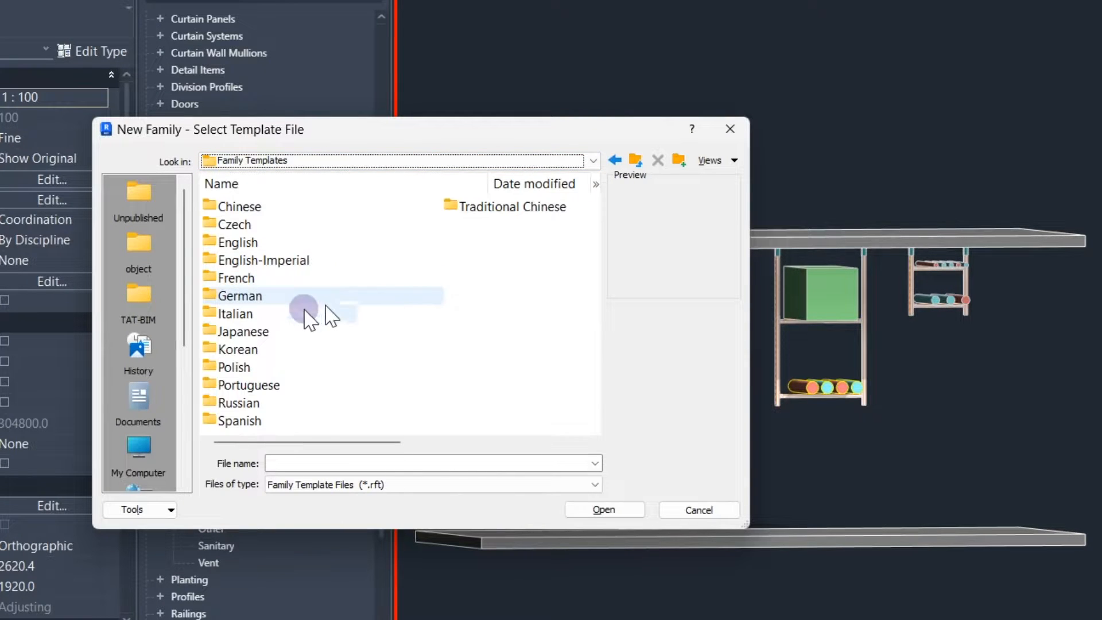
left_click(262, 254)
left_click(276, 244)
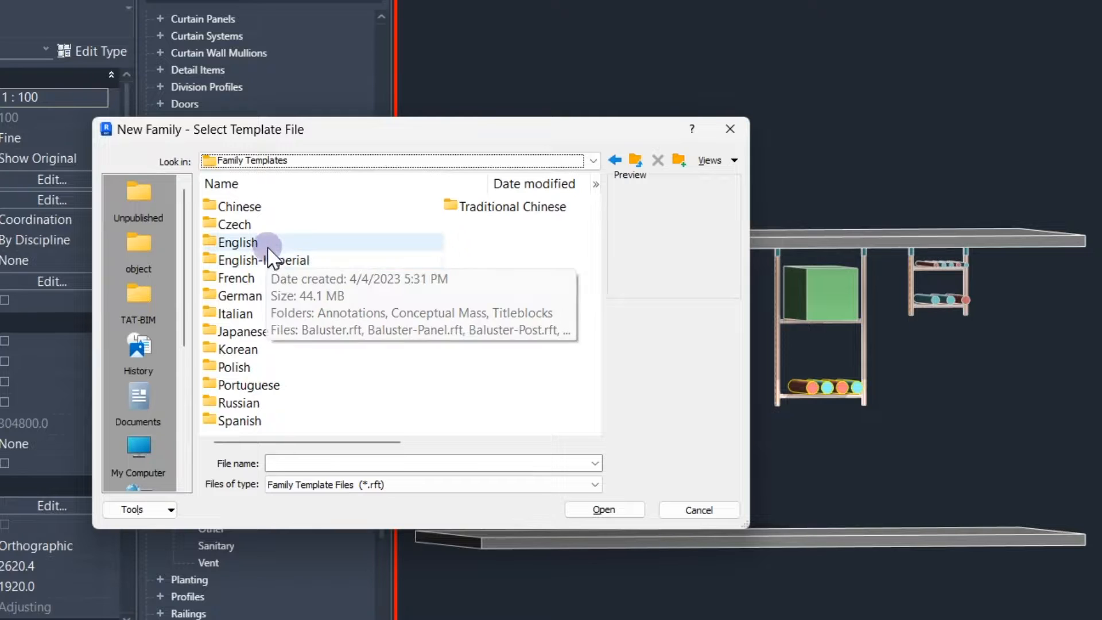
double_click(277, 243)
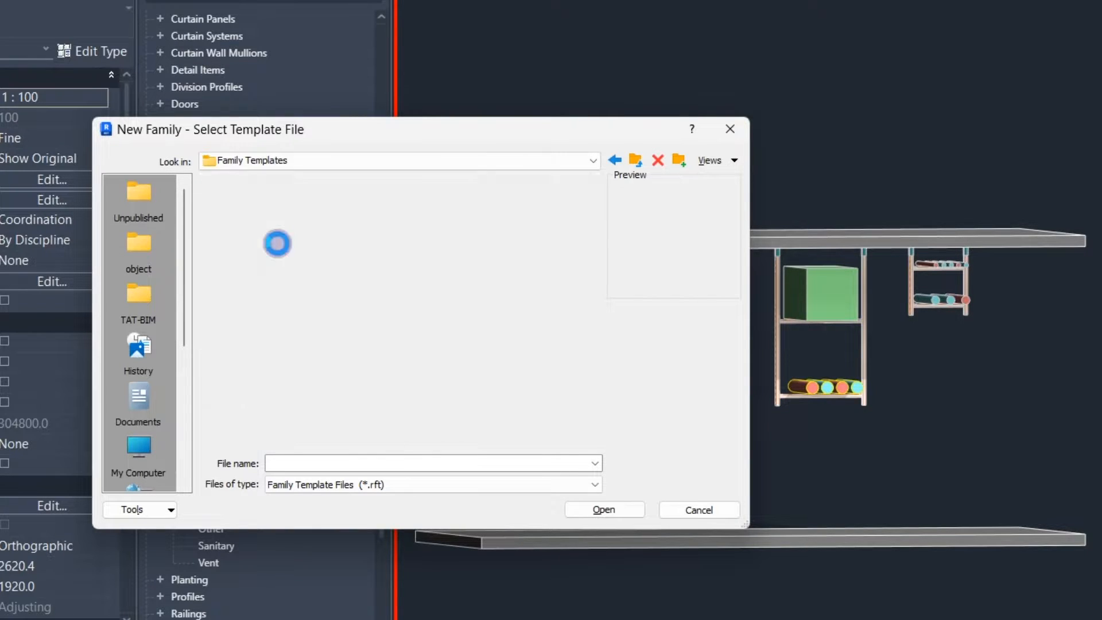
Step: Create the family from the Metric Generic Model line based.rft template
scroll(339, 358, "down", 2)
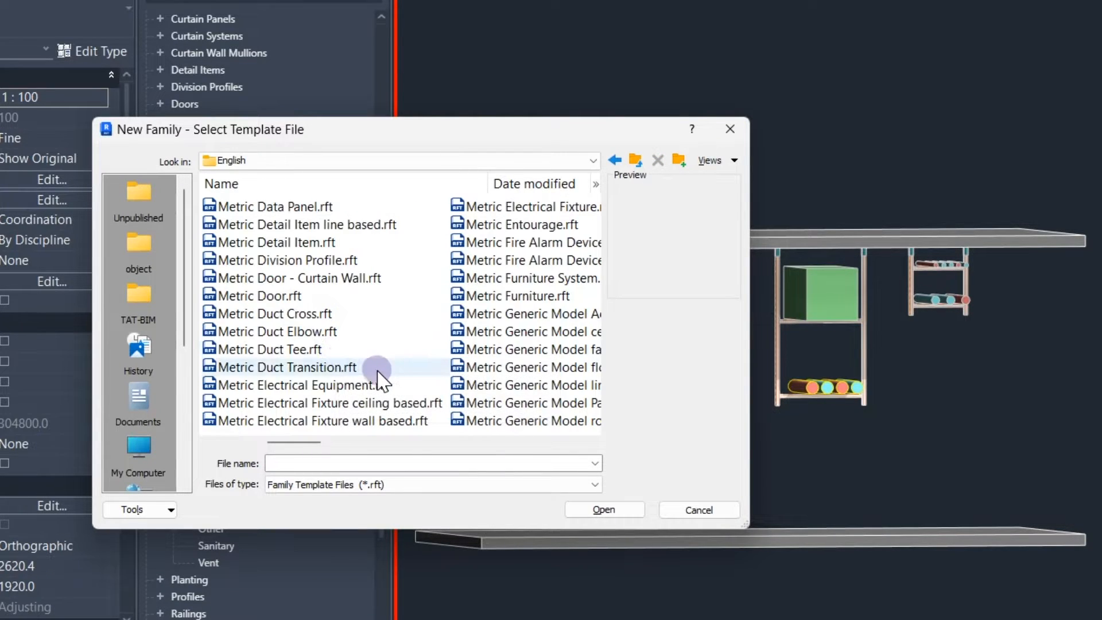
scroll(381, 364, "down", 2)
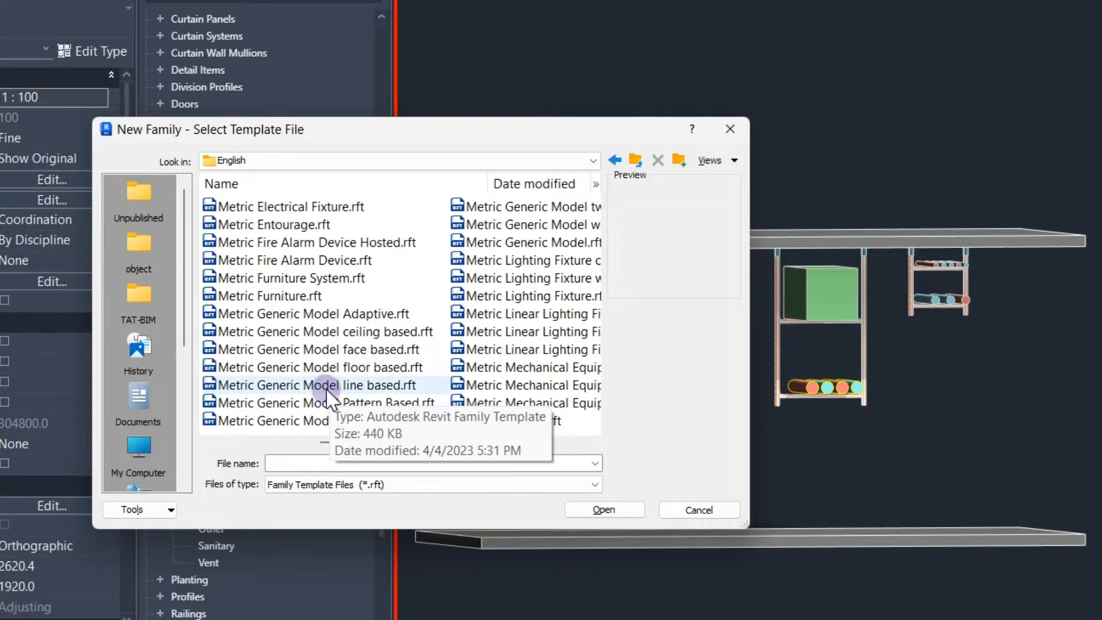
left_click(354, 385)
left_click(606, 516)
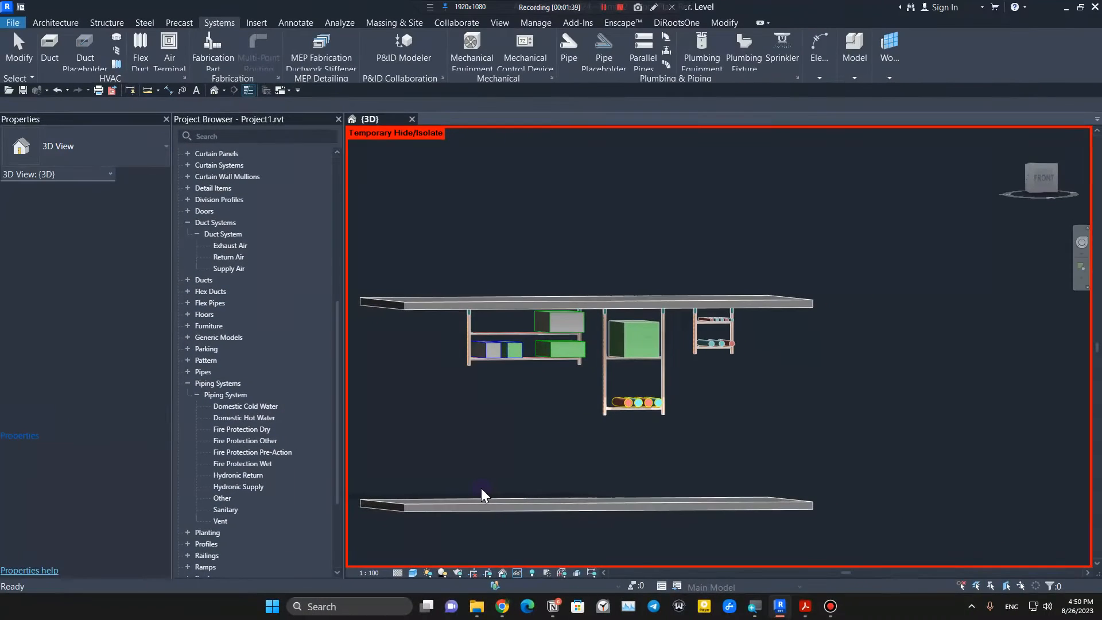
Step: Open the Front elevation of the new family and change its length units to metres with the m symbol
middle_click_drag(643, 379, 556, 411)
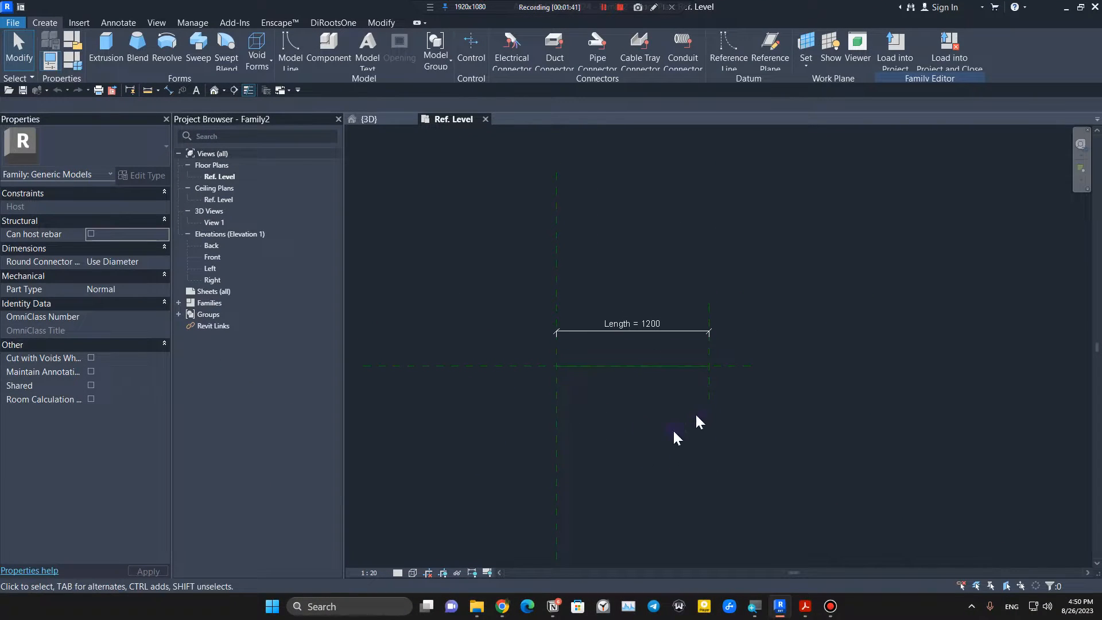
double_click(212, 257)
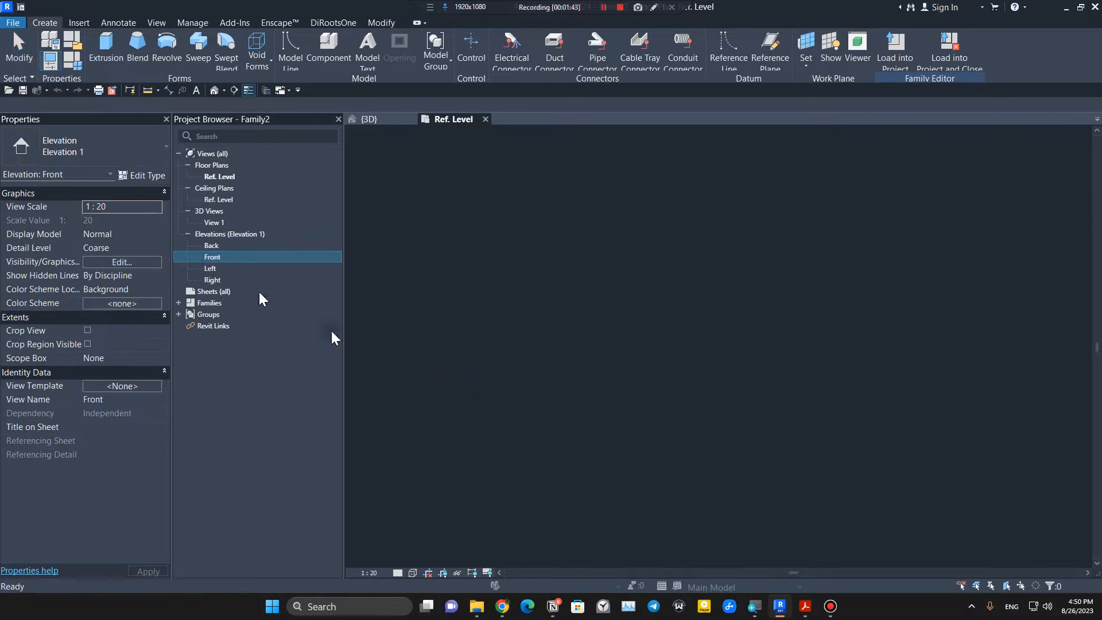
middle_click_drag(741, 422, 577, 420)
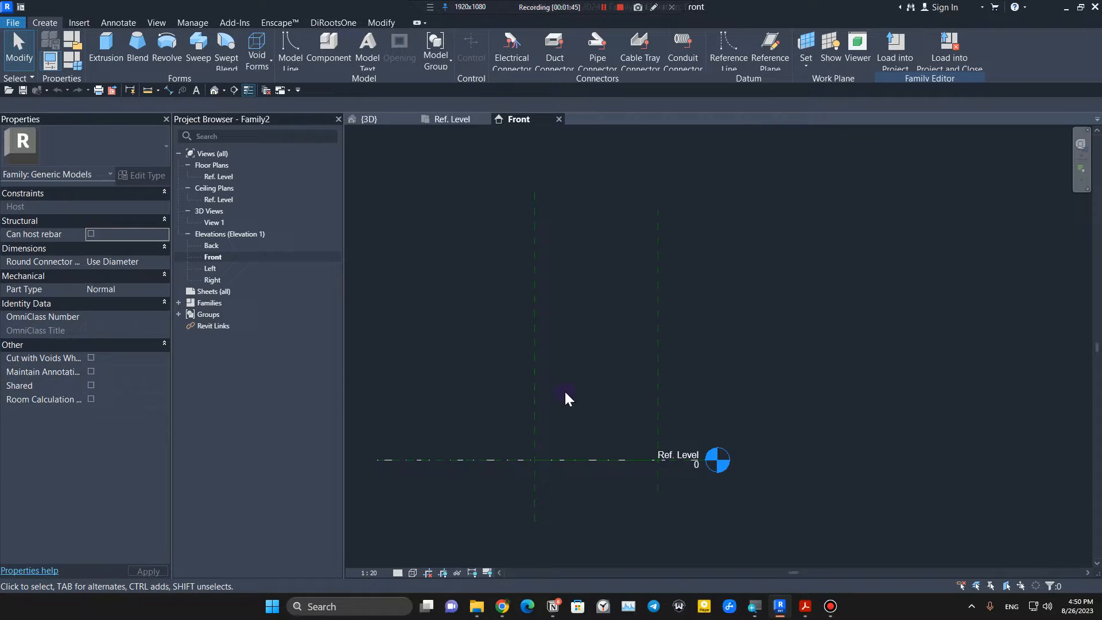
key("u")
key("n")
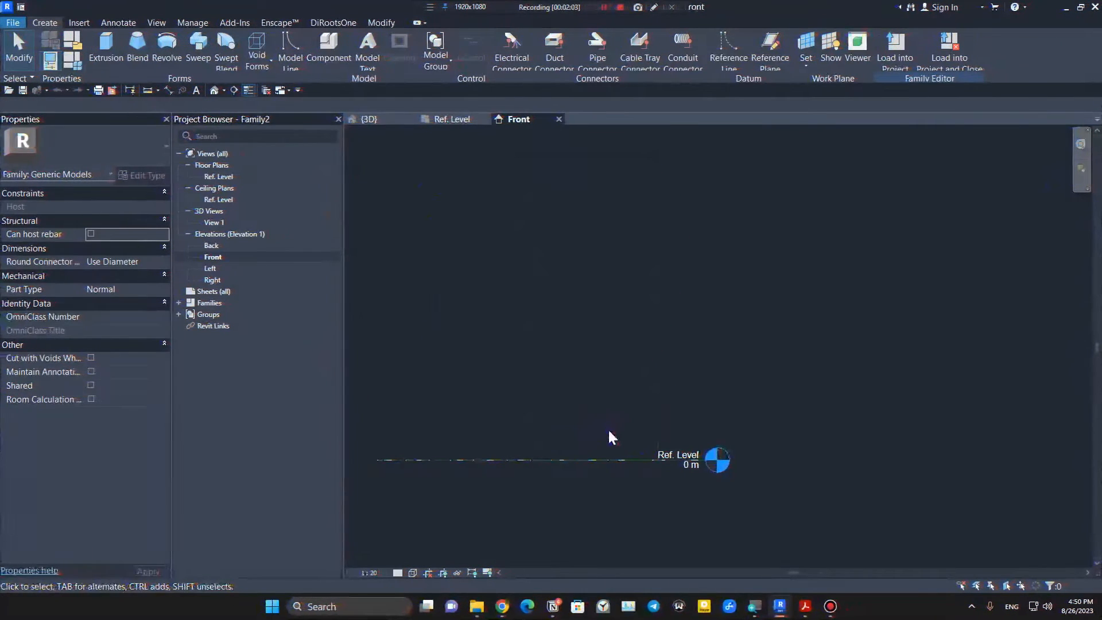
middle_click_drag(610, 438, 556, 428)
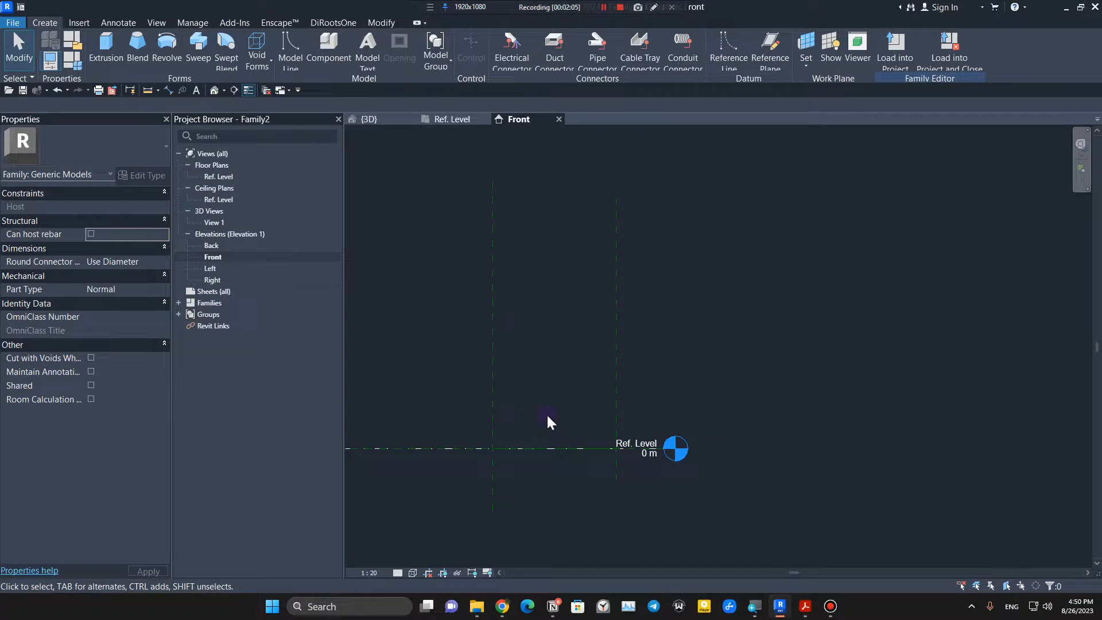
scroll(549, 418, "down", 1)
middle_click_drag(539, 412, 574, 421)
middle_click_drag(600, 361, 585, 368)
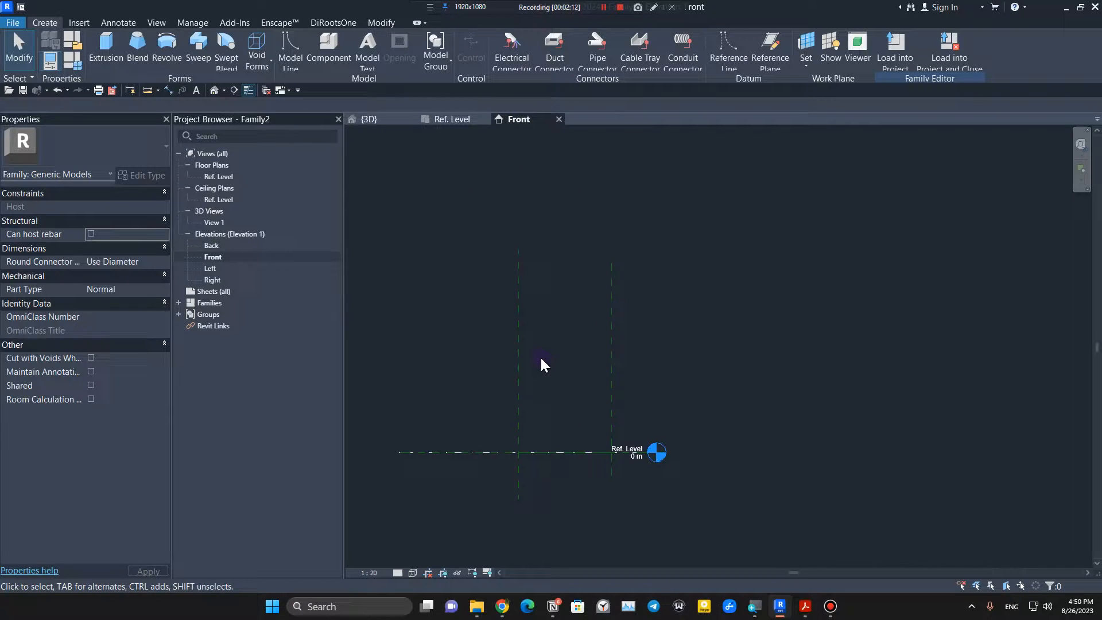
scroll(522, 398, "up", 1)
mouse_move(522, 399)
middle_mouse_down()
mouse_move(556, 394)
mouse_move(547, 384)
middle_mouse_up()
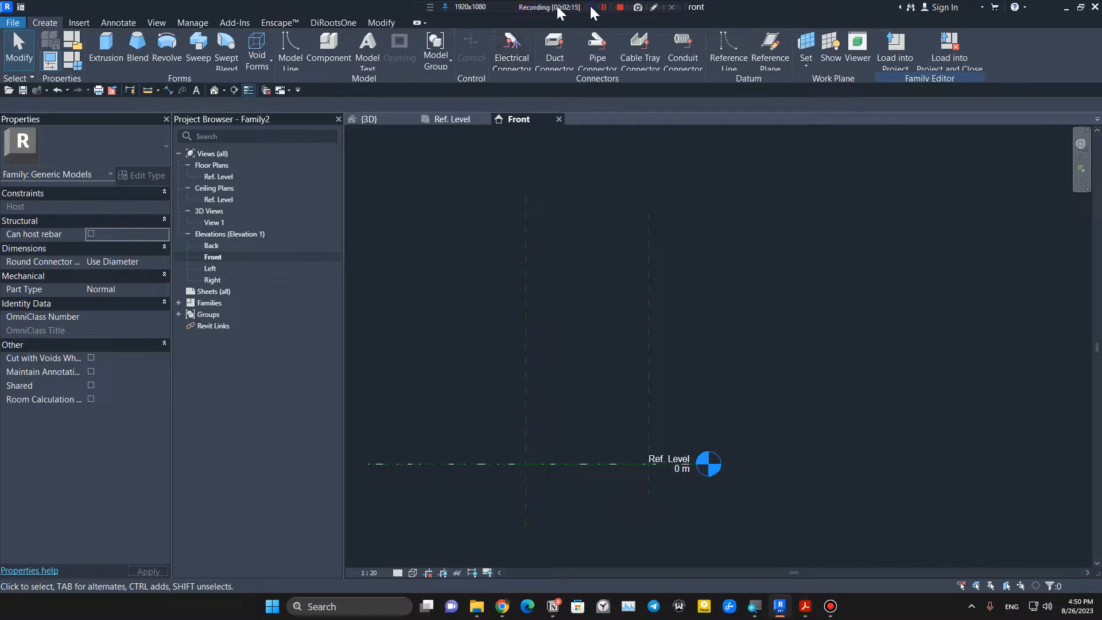
left_click(653, 8)
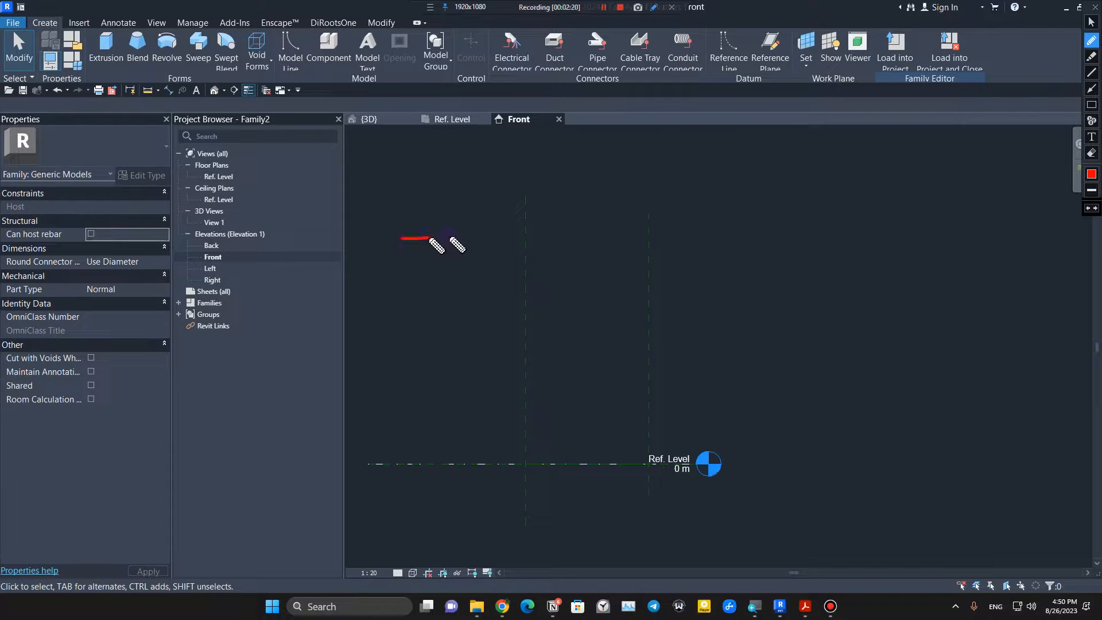
left_click_drag(431, 239, 762, 245)
left_click_drag(756, 217, 791, 240)
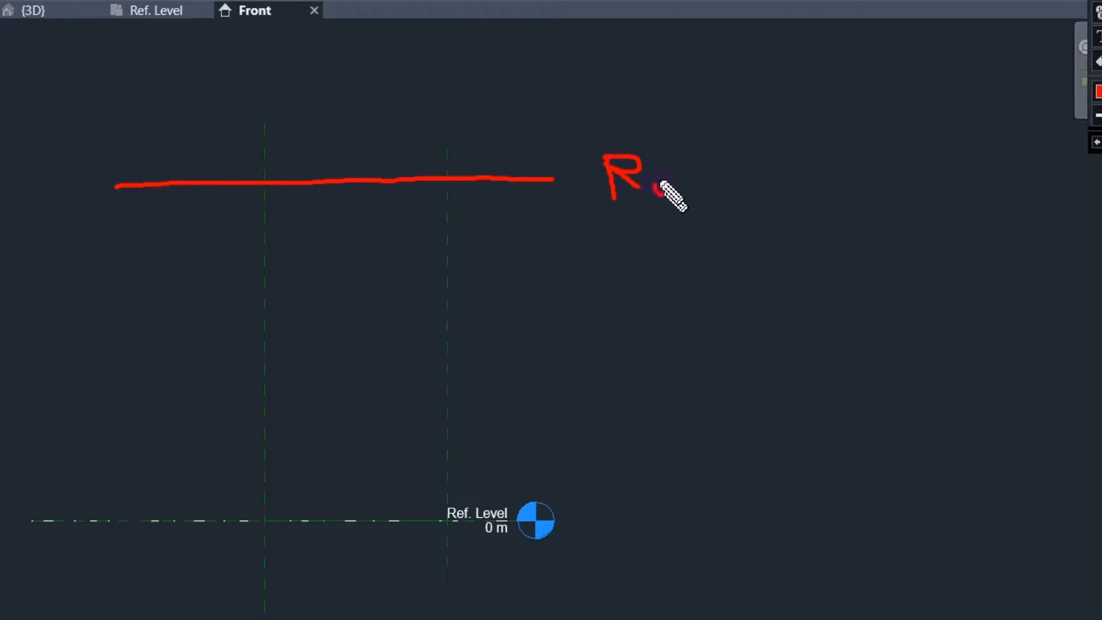
left_click_drag(663, 185, 659, 179)
mouse_move(703, 172)
left_mouse_down()
mouse_move(704, 186)
mouse_move(721, 186)
left_mouse_up()
left_click_drag(750, 143, 740, 194)
left_click_drag(729, 164, 753, 165)
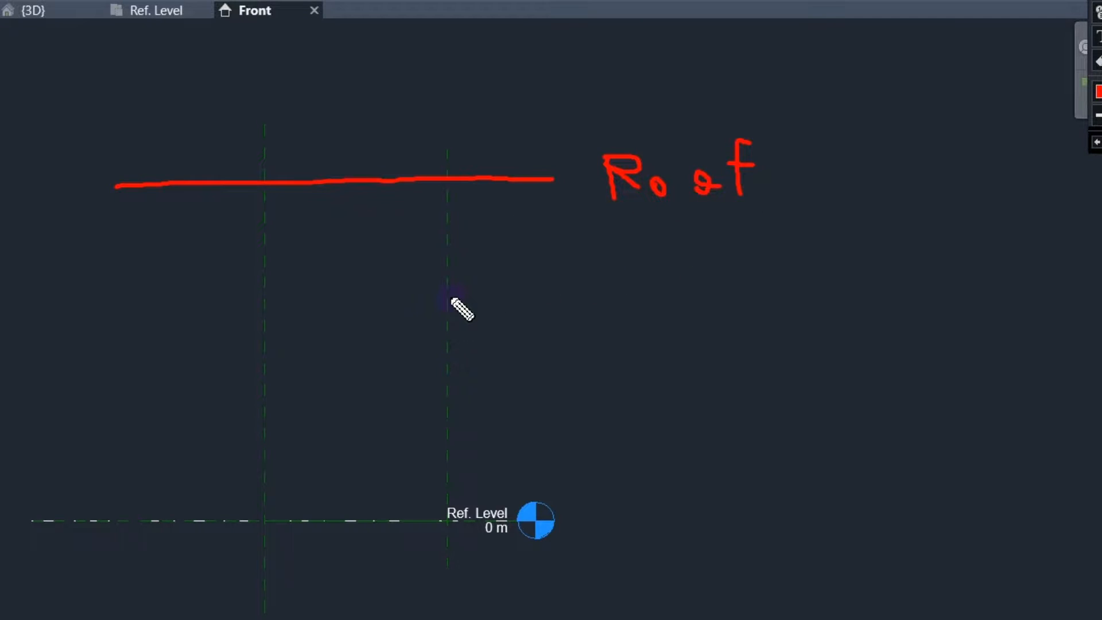
left_click_drag(99, 265, 579, 270)
left_click_drag(628, 238, 651, 280)
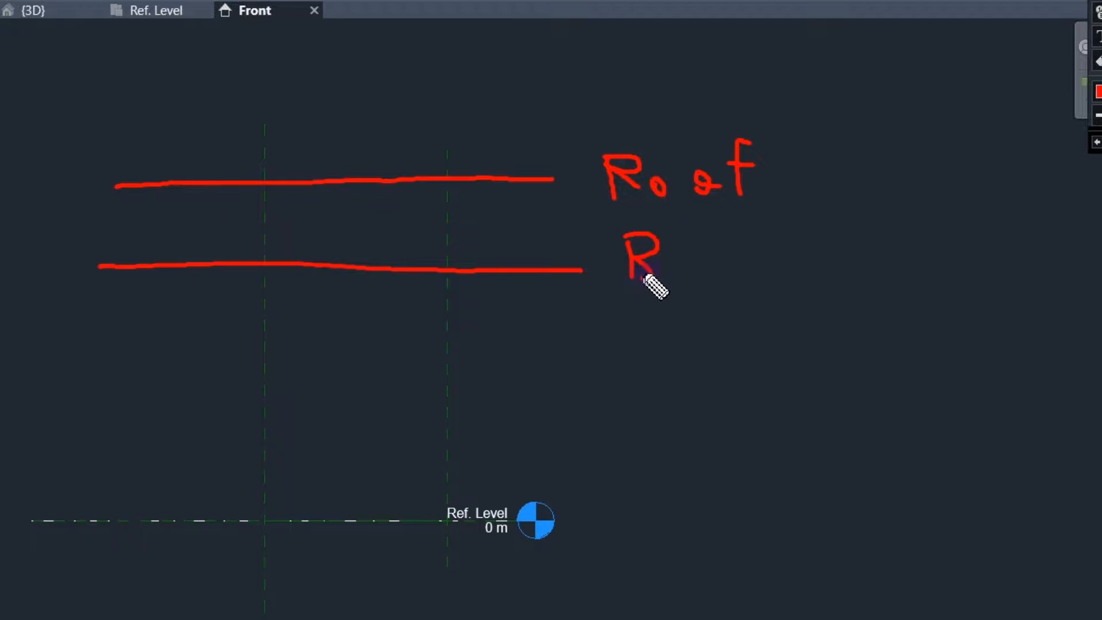
left_click_drag(680, 232, 676, 277)
mouse_move(121, 317)
left_mouse_down()
mouse_move(661, 321)
mouse_move(684, 343)
left_mouse_up()
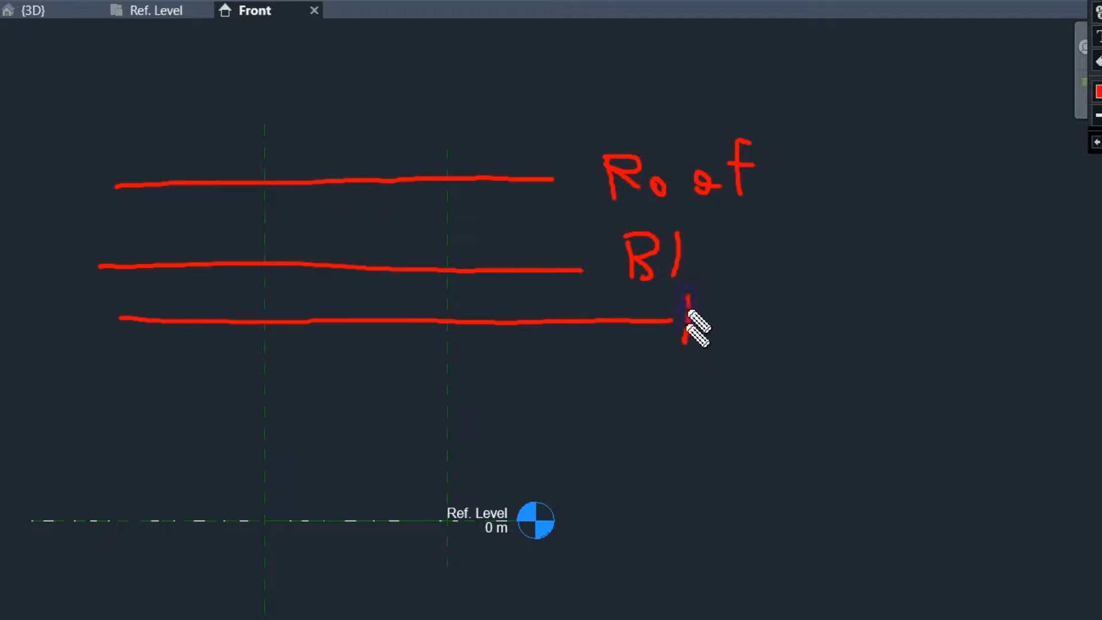
mouse_move(682, 287)
left_mouse_down()
mouse_move(712, 330)
mouse_move(691, 335)
left_mouse_up()
mouse_move(743, 293)
left_mouse_down()
mouse_move(743, 325)
mouse_move(797, 337)
left_mouse_up()
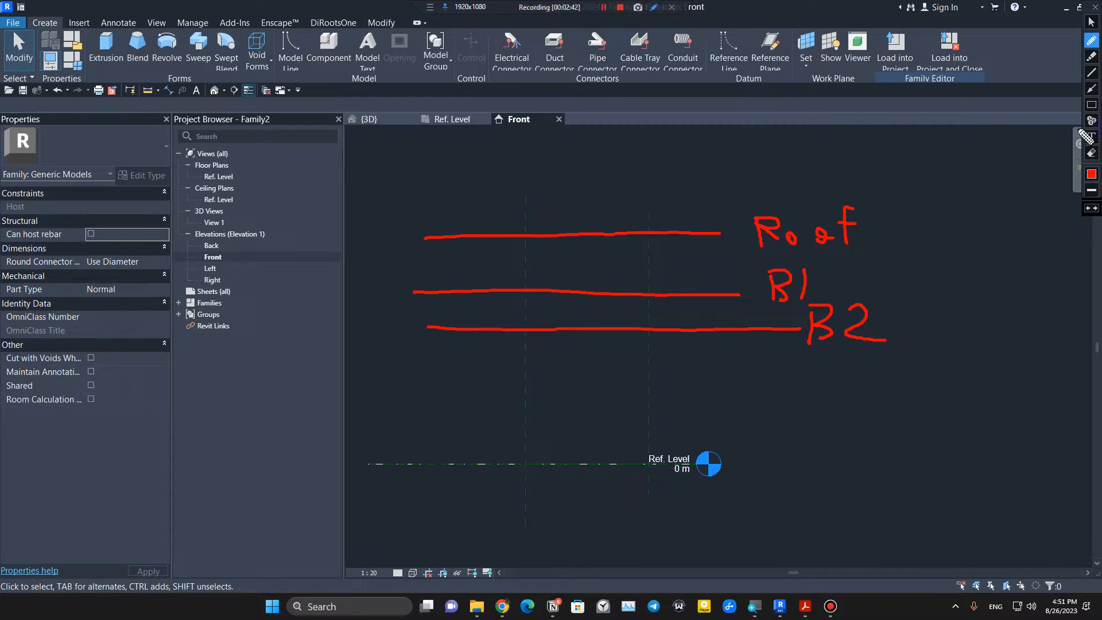
left_click(1092, 174)
left_click(993, 179)
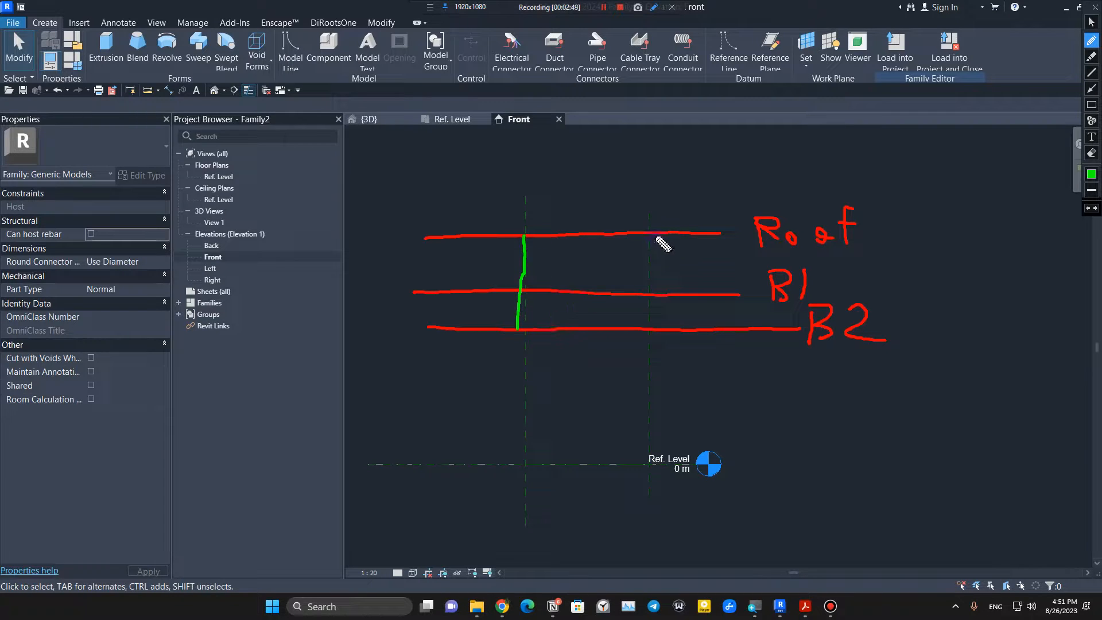
key("Escape")
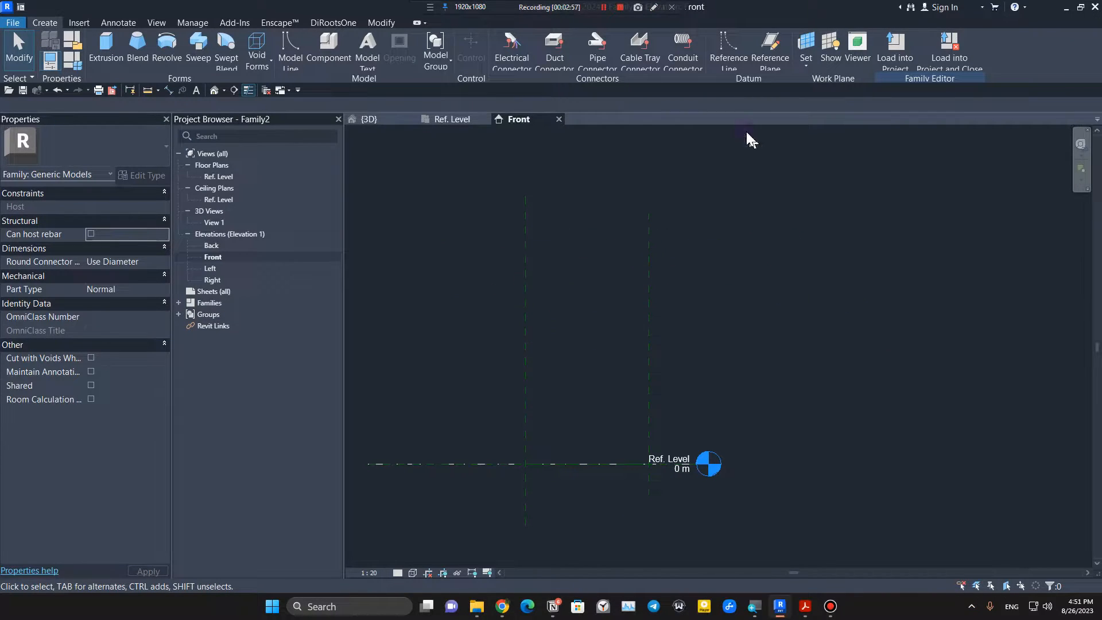
Step: Draw three horizontal reference planes across the vertical planes, the highest about 2.16 m above Ref. Level, the others about 0.38 m and 0.82 m below it
left_click(770, 49)
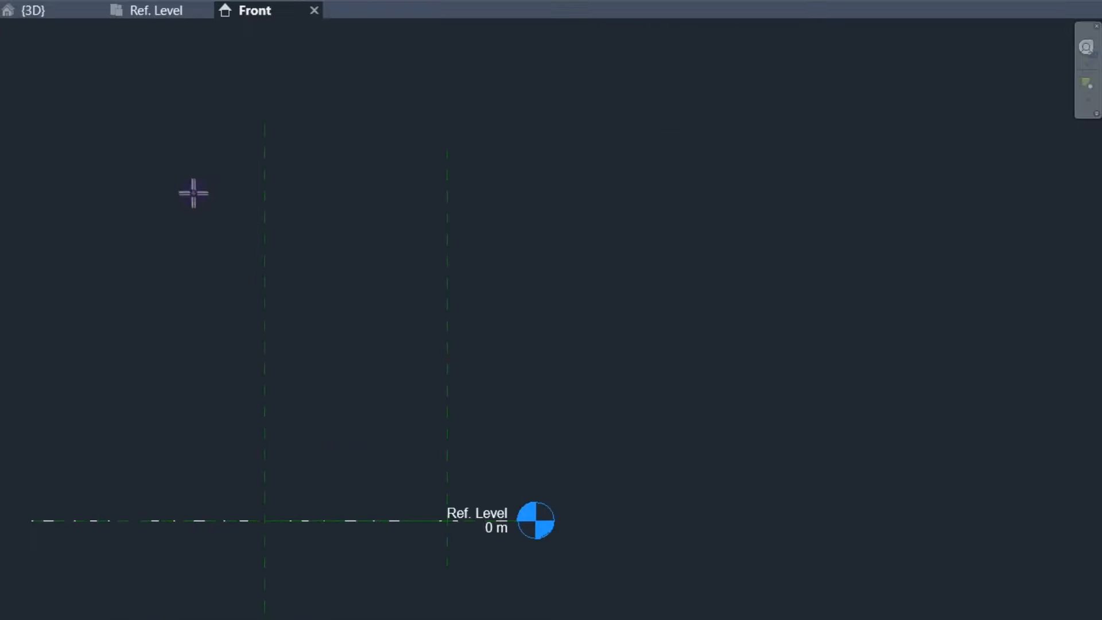
left_click(476, 241)
left_click(743, 241)
left_click(194, 251)
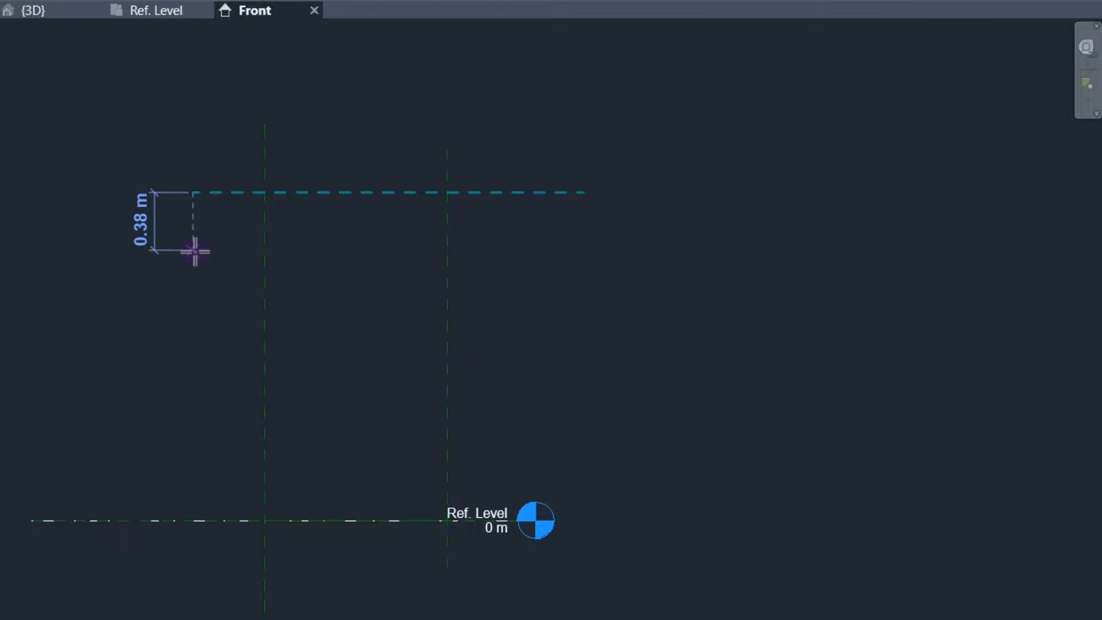
left_click(579, 250)
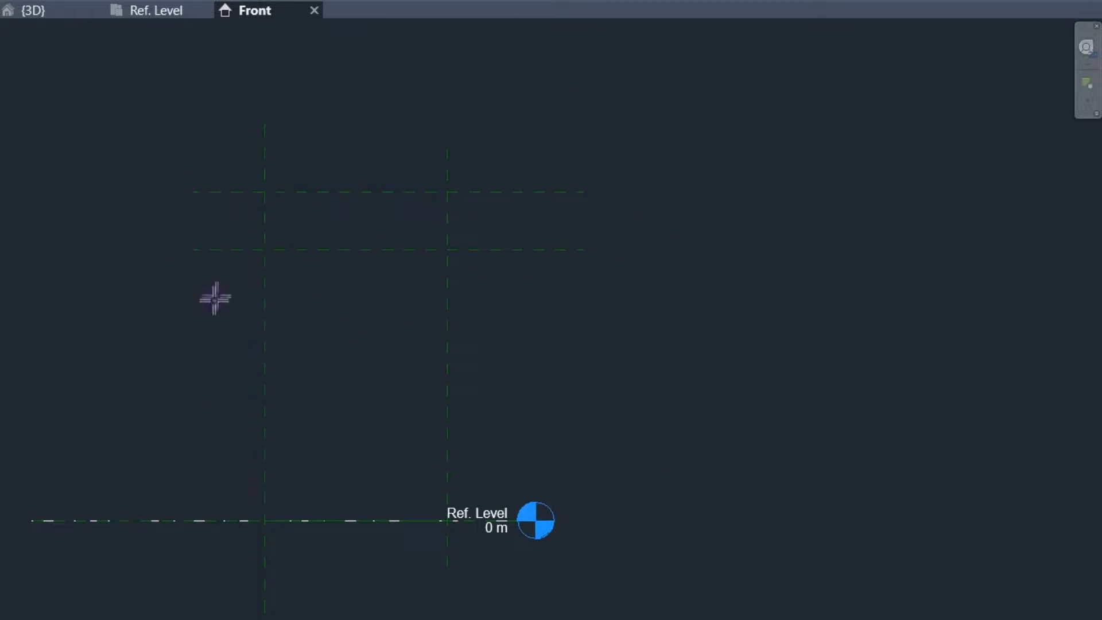
left_click(145, 316)
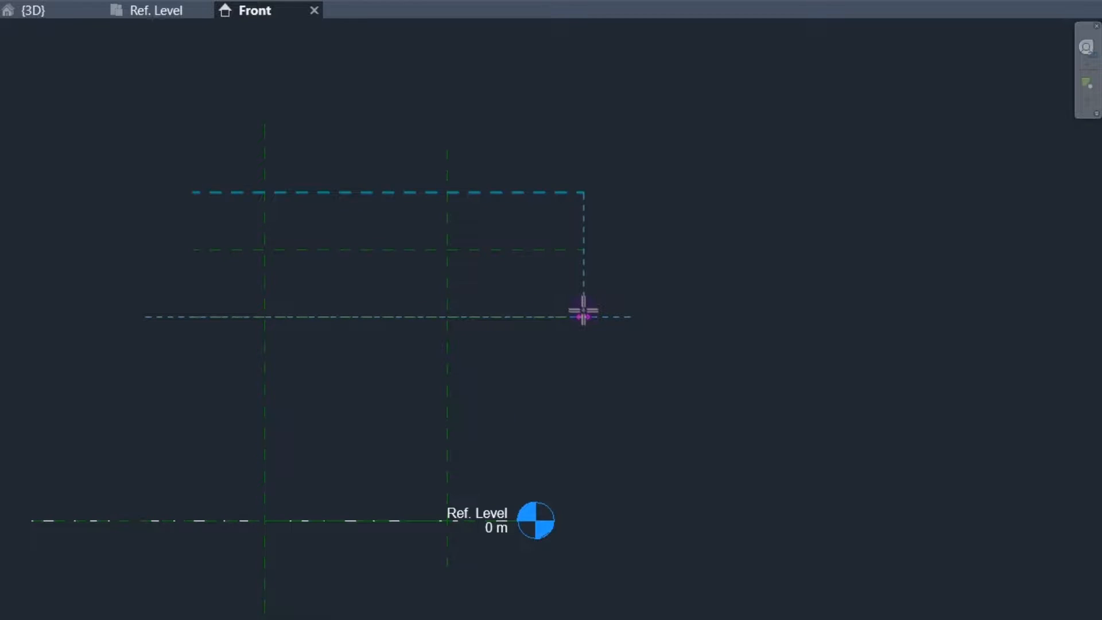
left_click(583, 316)
key("Escape")
key("Escape")
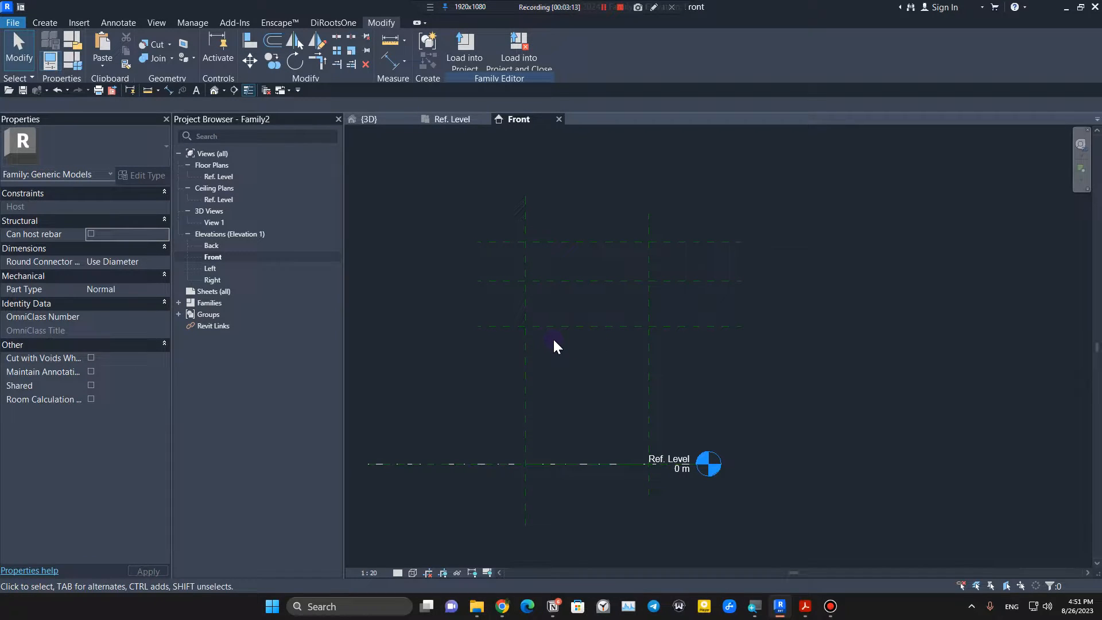
Step: Add an aligned dimension from Ref. Level to the highest horizontal reference plane, placed beside the planes
key("d")
key("i")
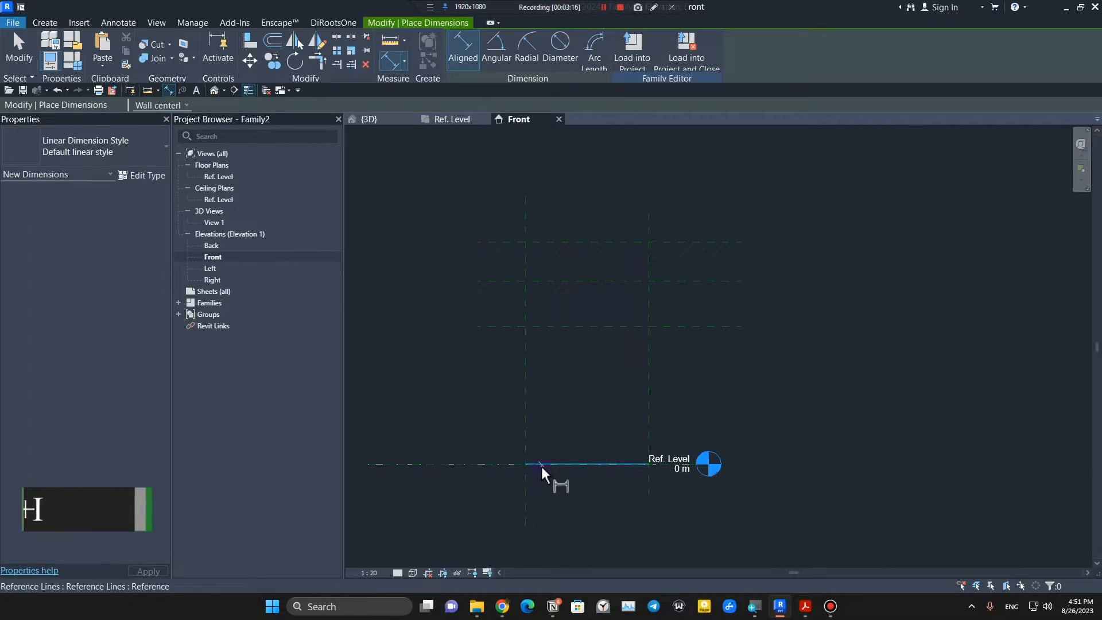
left_click(492, 465)
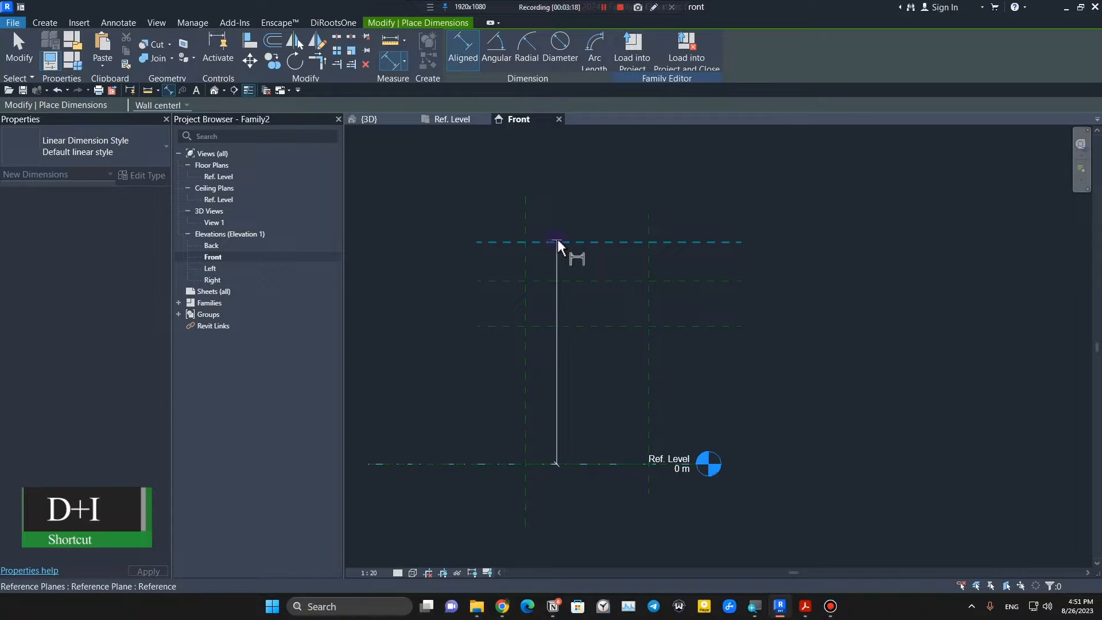
left_click(560, 243)
left_click(450, 292)
key("Escape")
key("Escape")
Step: Label the dimension above Ref. Level with a new instance family parameter named Floor Elevation
scroll(452, 363, "up", 2)
left_click(447, 386)
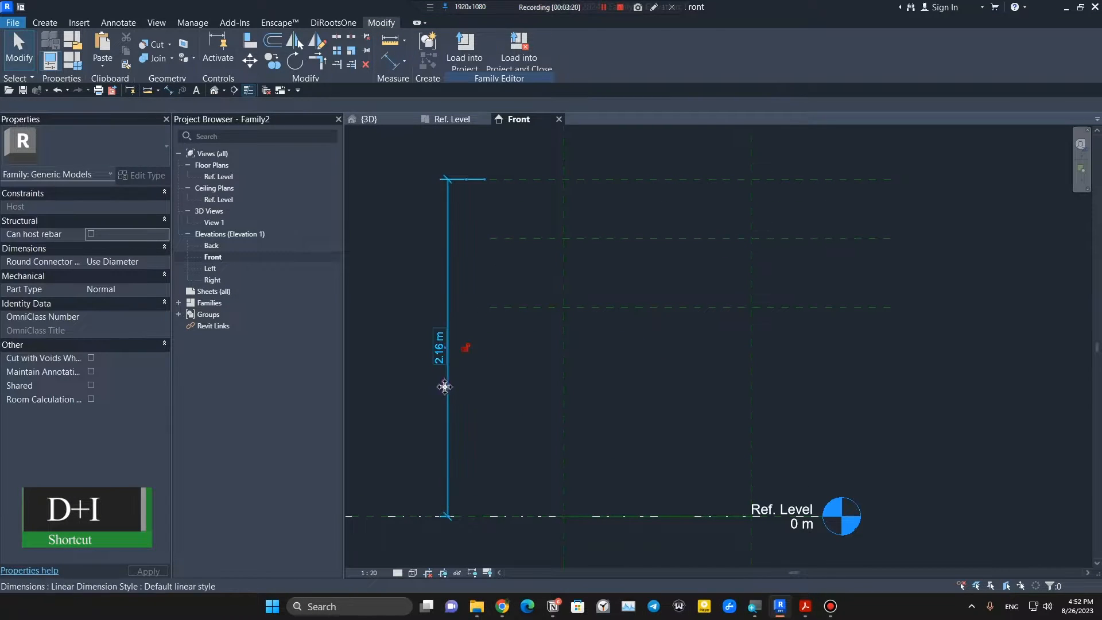
left_click(567, 51)
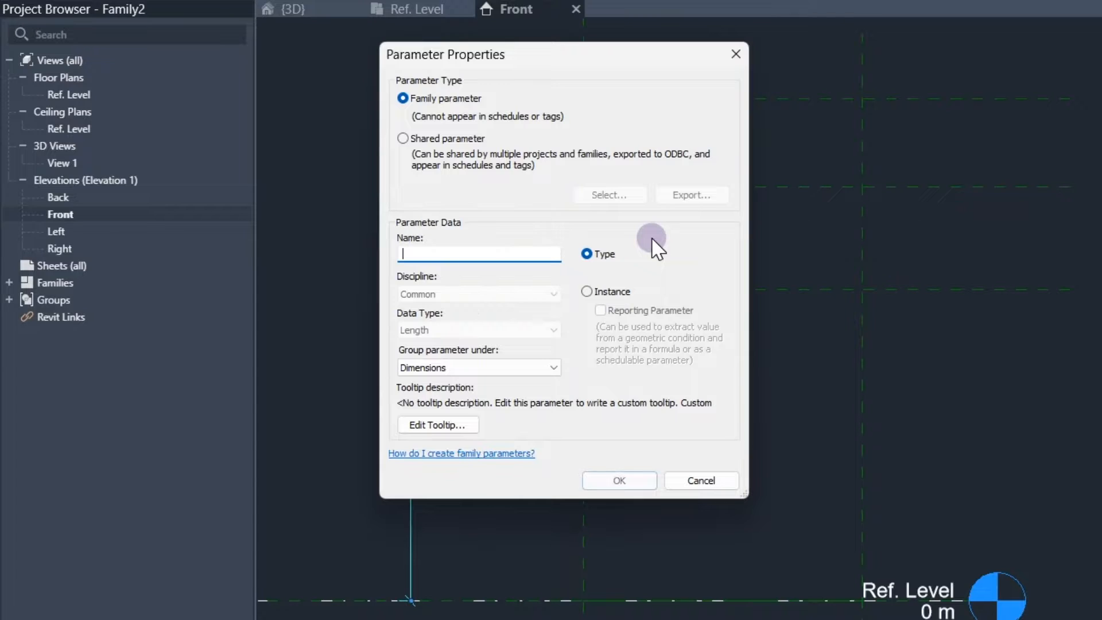
type("Floor Elevation")
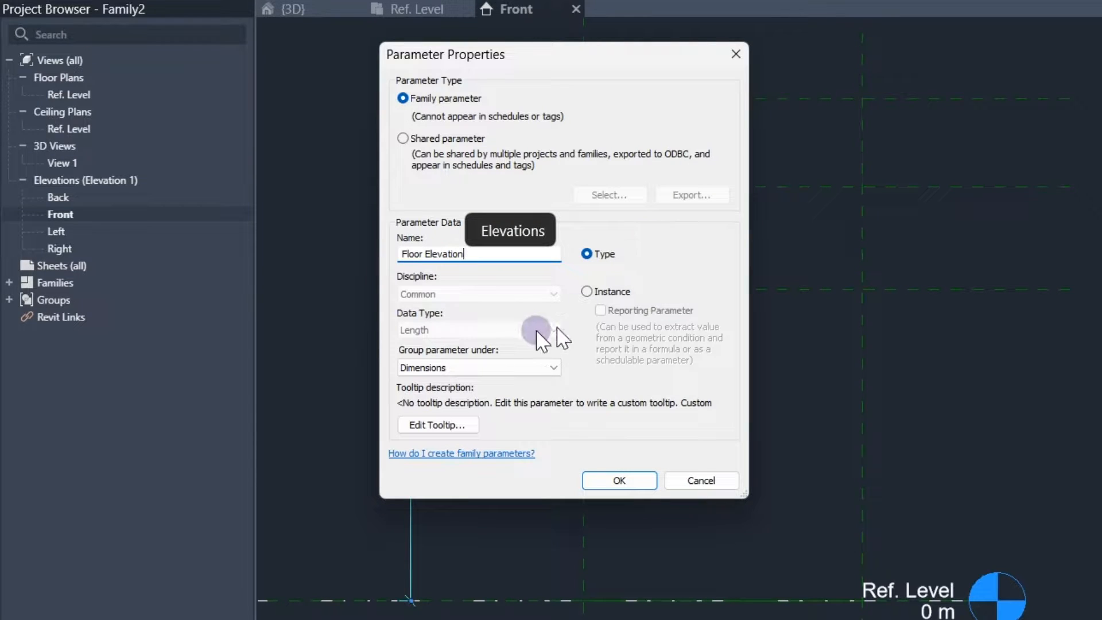
left_click(587, 292)
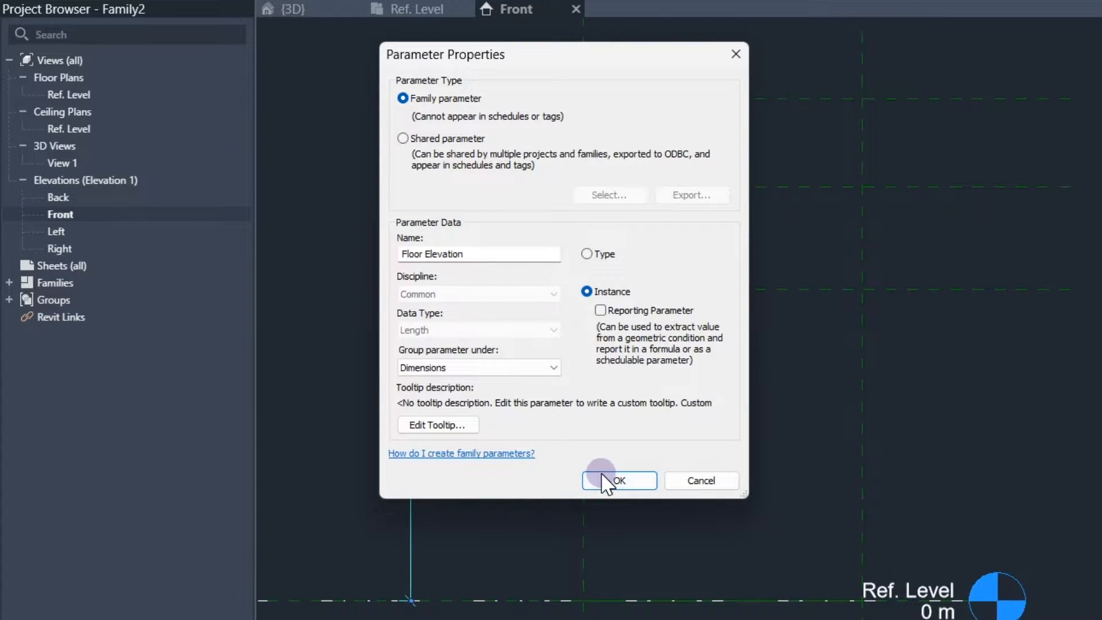
left_click(620, 480)
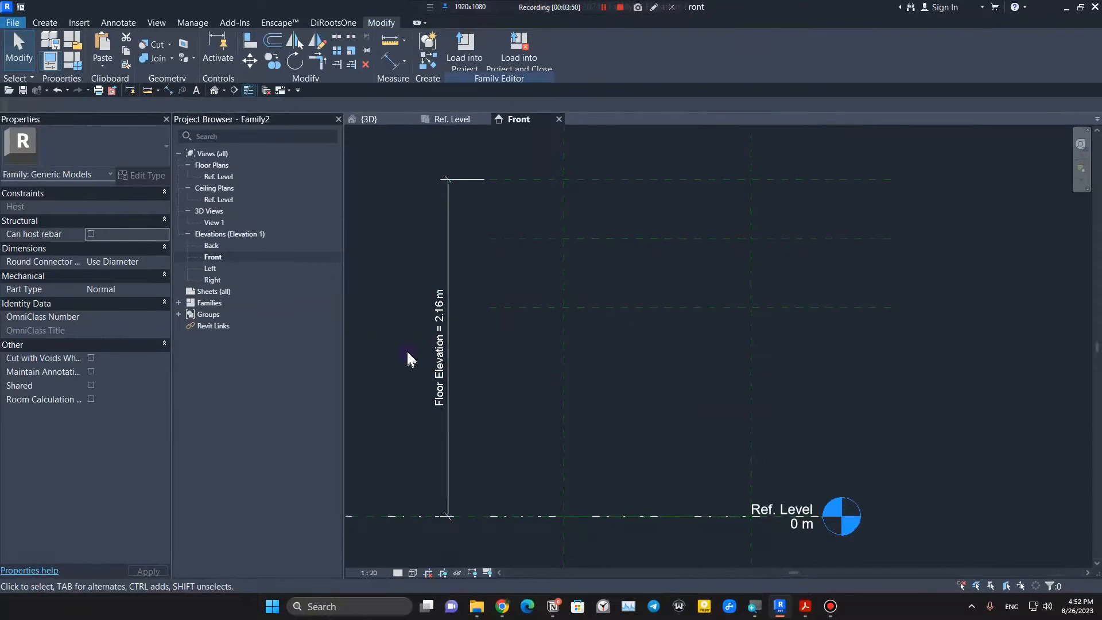
Step: Add an aligned dimension between the highest and lowest of the three horizontal reference planes
scroll(538, 348, "down", 1)
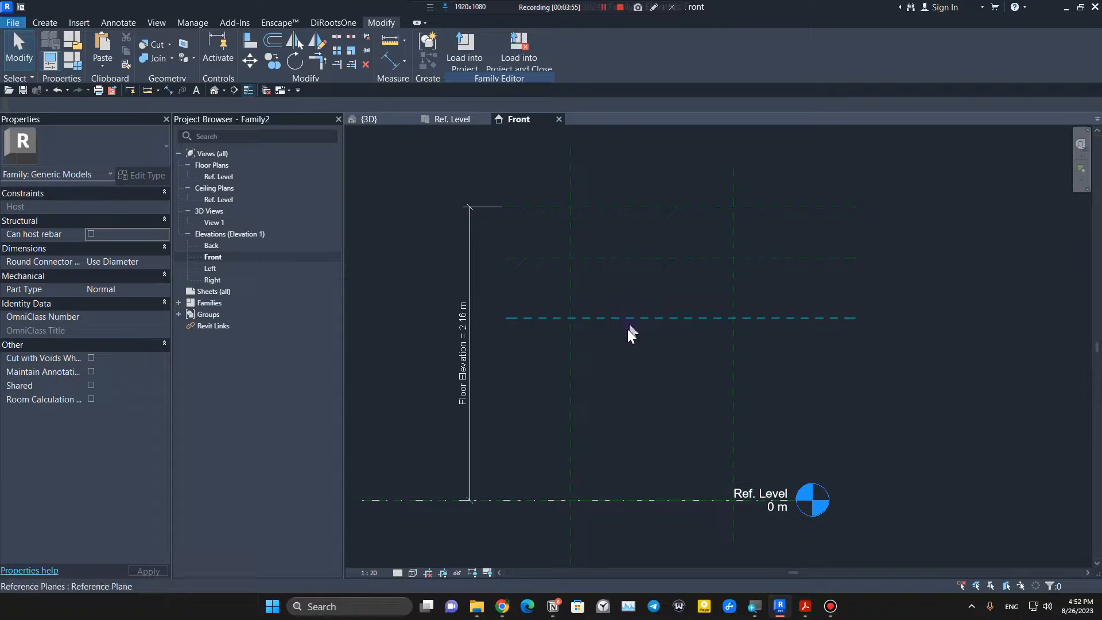
key("d")
key("i")
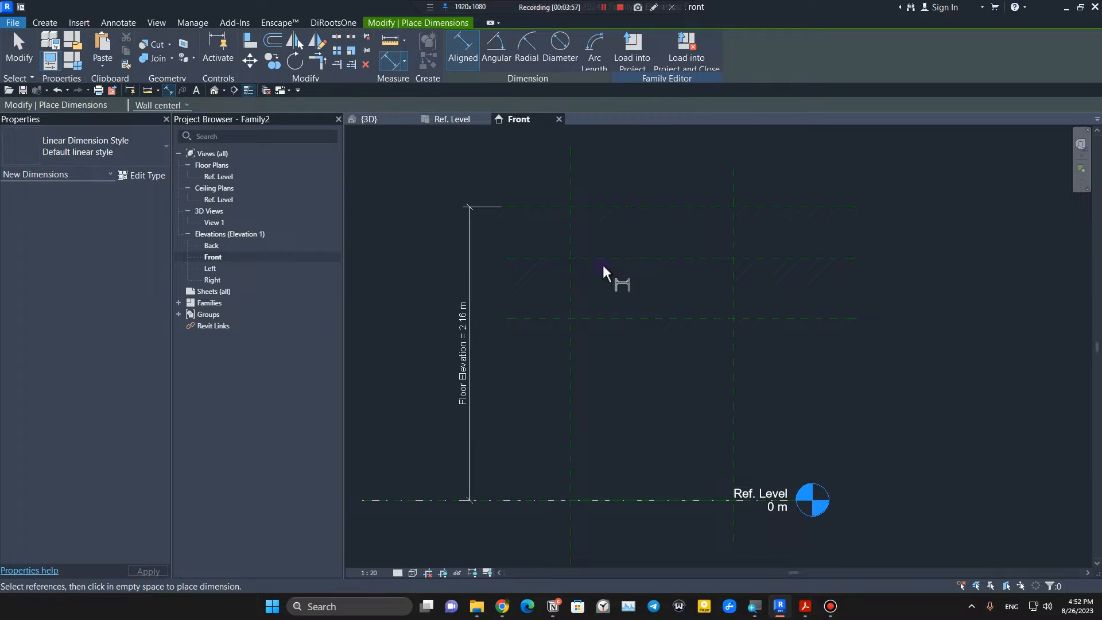
left_click(632, 208)
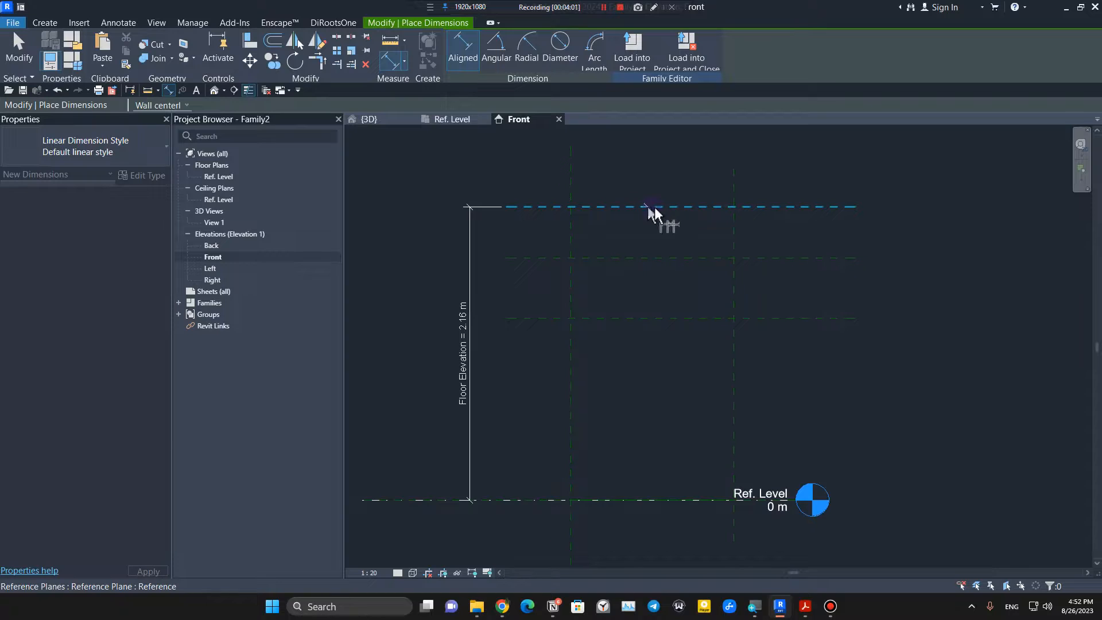
left_click(669, 319)
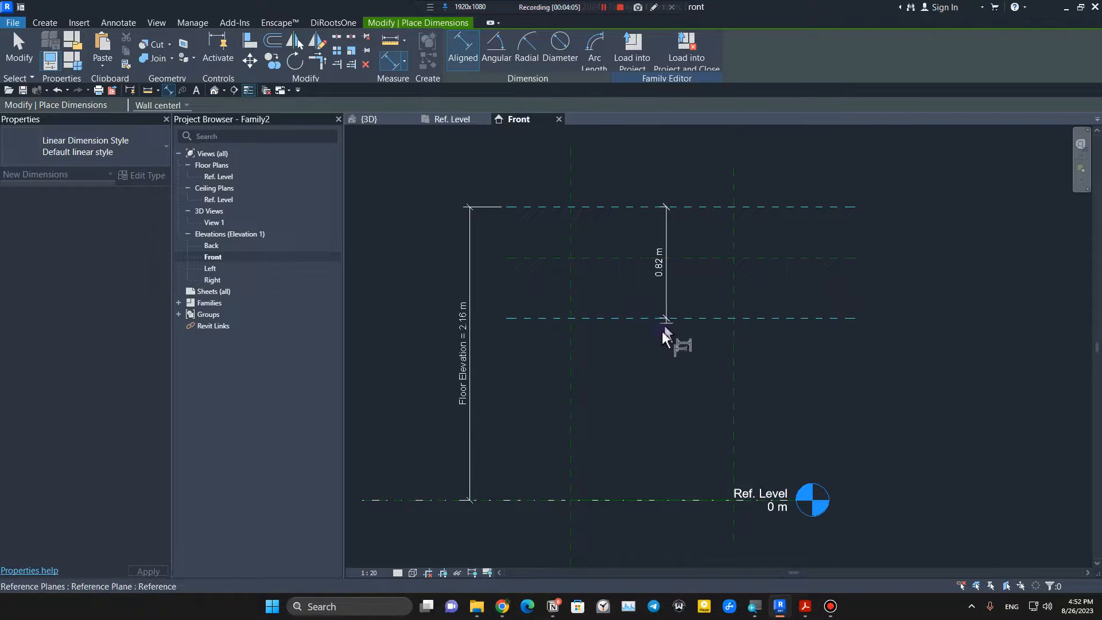
scroll(503, 286, "up", 4)
scroll(515, 280, "down", 1)
middle_click_drag(520, 271, 526, 386)
left_click(491, 425)
scroll(485, 426, "down", 3)
key("Escape")
key("Escape")
Step: Move the Floor Elevation dimension and the new unlabelled dimension together farther away from the ends of the horizontal planes
scroll(484, 417, "down", 3)
scroll(527, 383, "up", 5)
left_click_drag(541, 381, 451, 417)
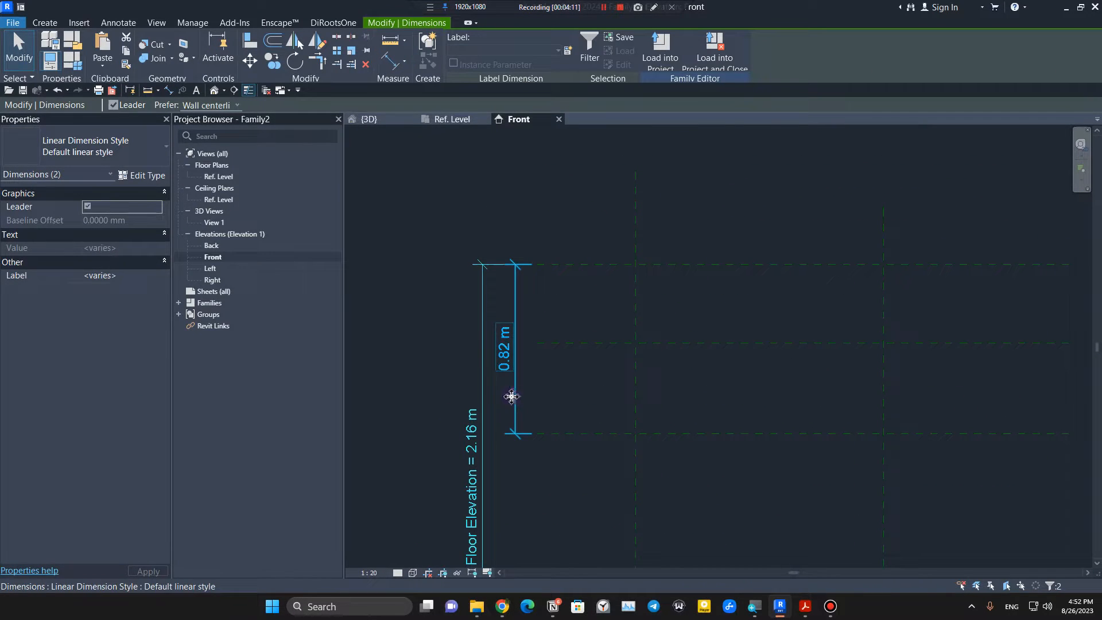
left_click_drag(511, 397, 457, 396)
left_click(475, 398)
scroll(473, 389, "up", 3)
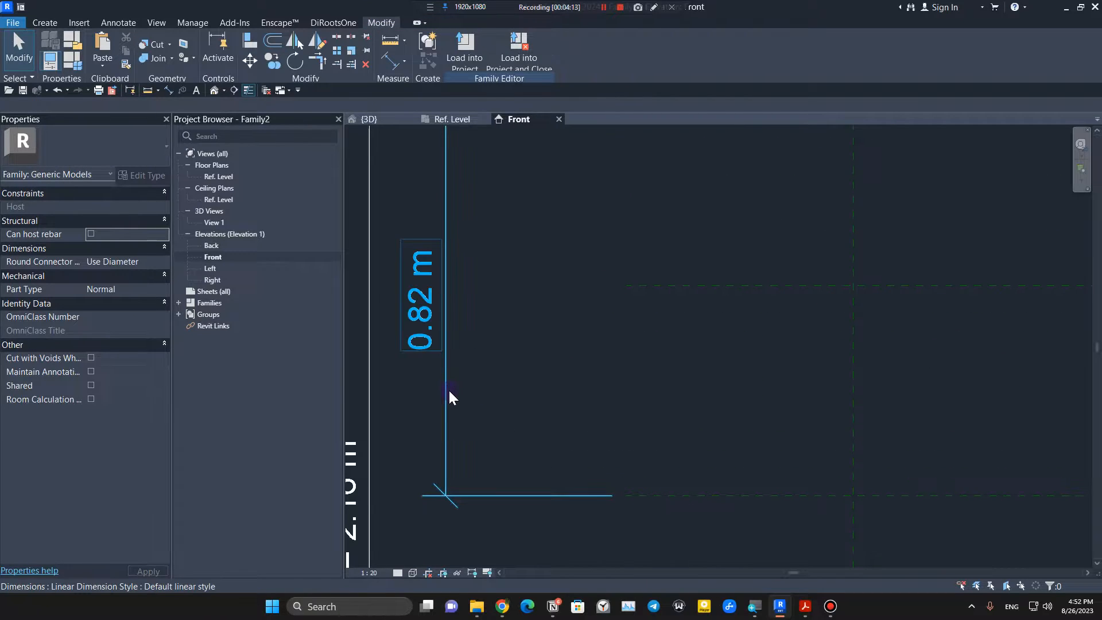
scroll(454, 393, "down", 3)
Step: Label the dimension between the highest and lowest planes with a new instance family parameter named Support Height
left_click(450, 385)
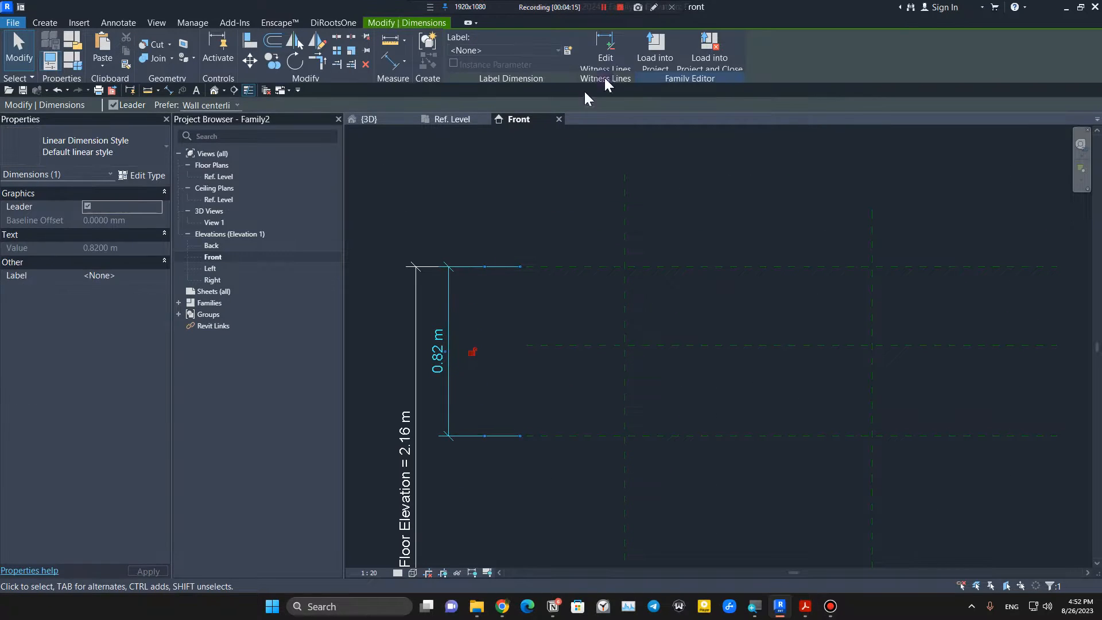
left_click(574, 50)
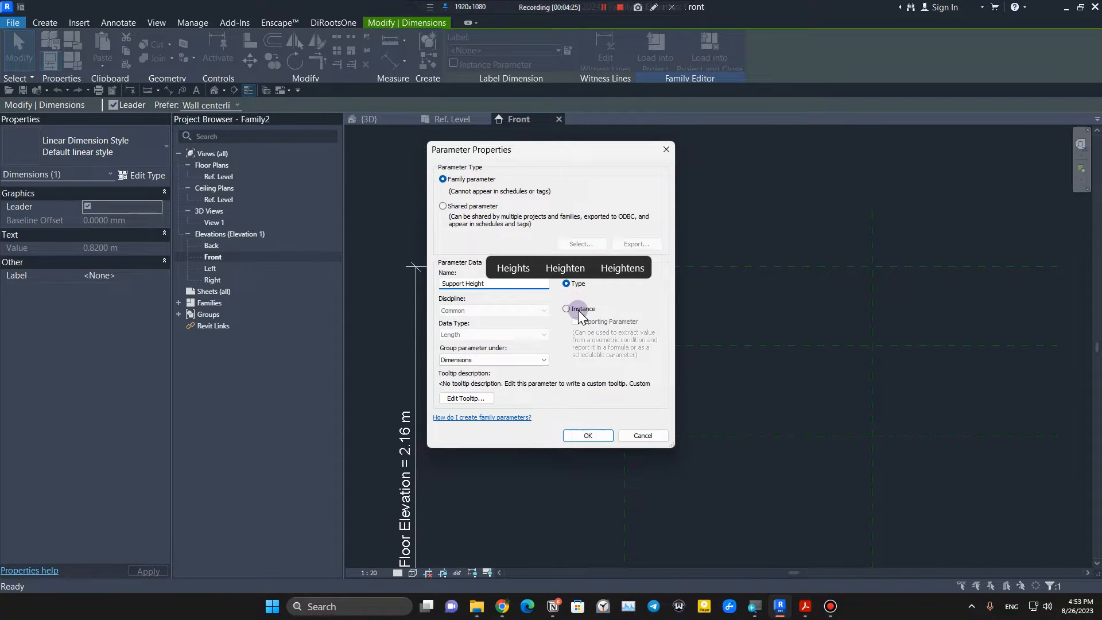
left_click(579, 310)
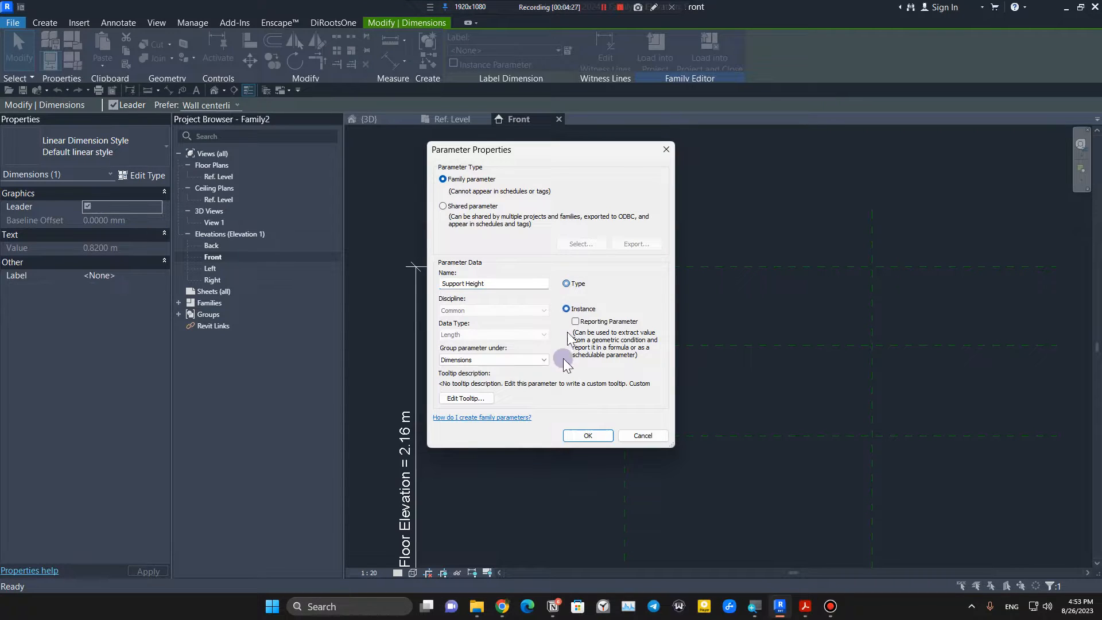
left_click(578, 436)
left_click(575, 407)
scroll(574, 406, "down", 2)
middle_click_drag(632, 435, 549, 375)
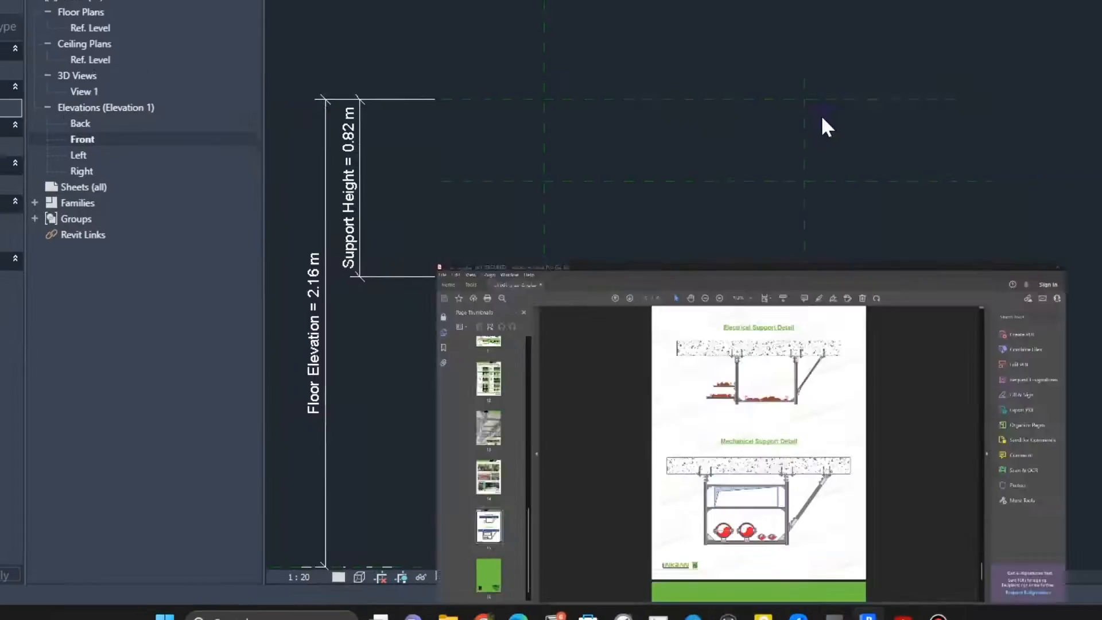
Step: Reposition the Support Height dimension to leave more space between it and the Floor Elevation dimension
left_click(595, 327)
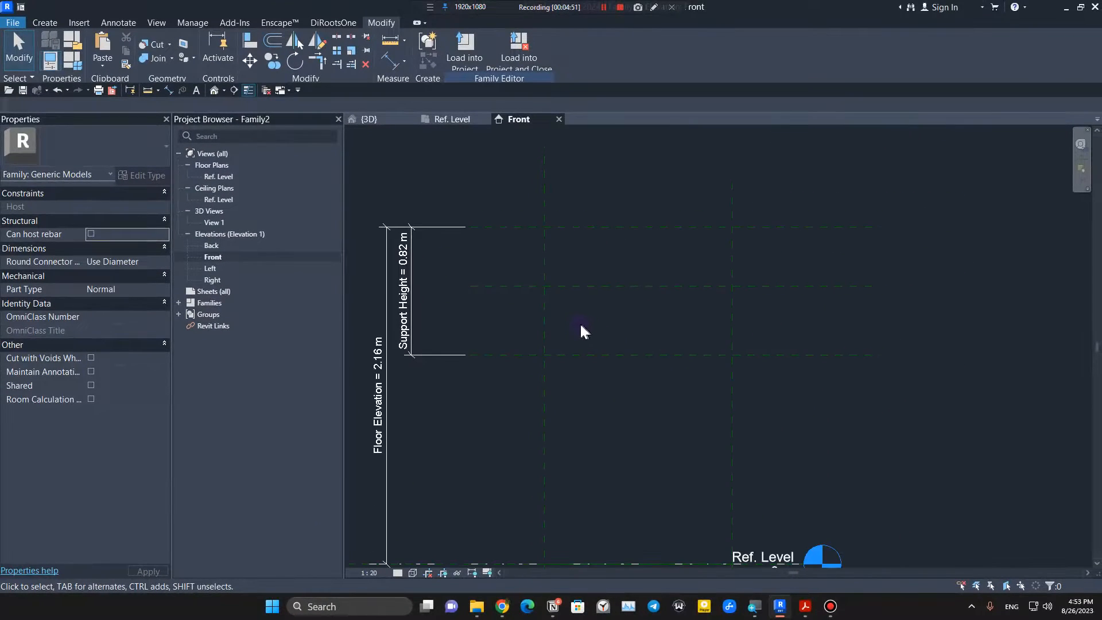
scroll(551, 316, "up", 1)
scroll(521, 309, "up", 1)
left_click_drag(448, 328, 422, 350)
left_click(488, 356)
scroll(530, 344, "down", 1)
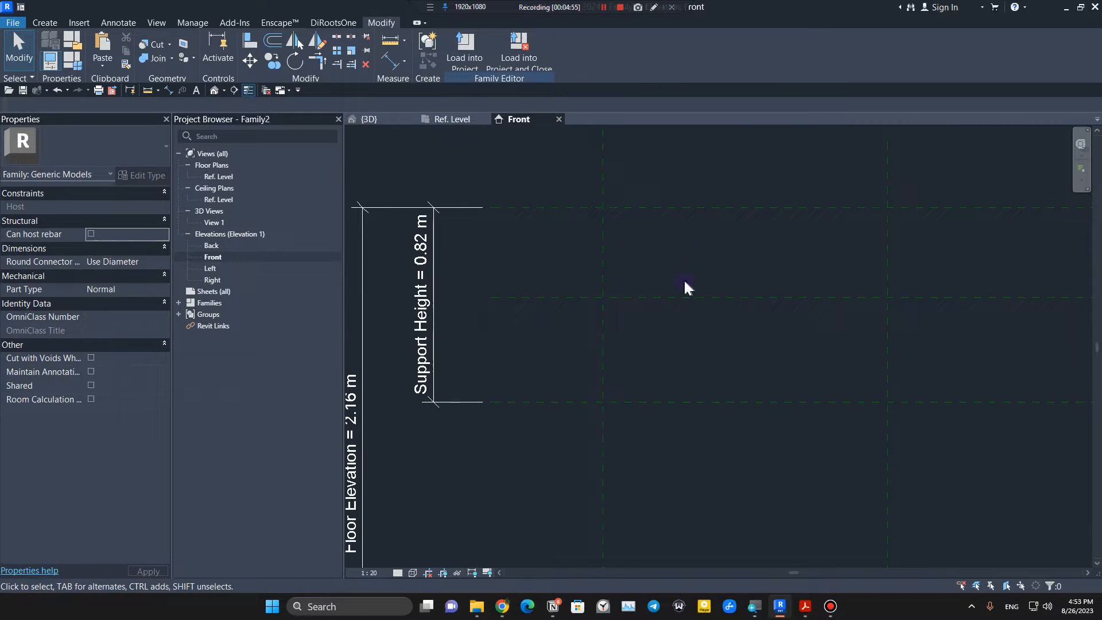
Step: Add an aligned dimension between the highest and middle horizontal reference planes, placed inside the Support Height dimension
key("d")
key("i")
left_click(674, 208)
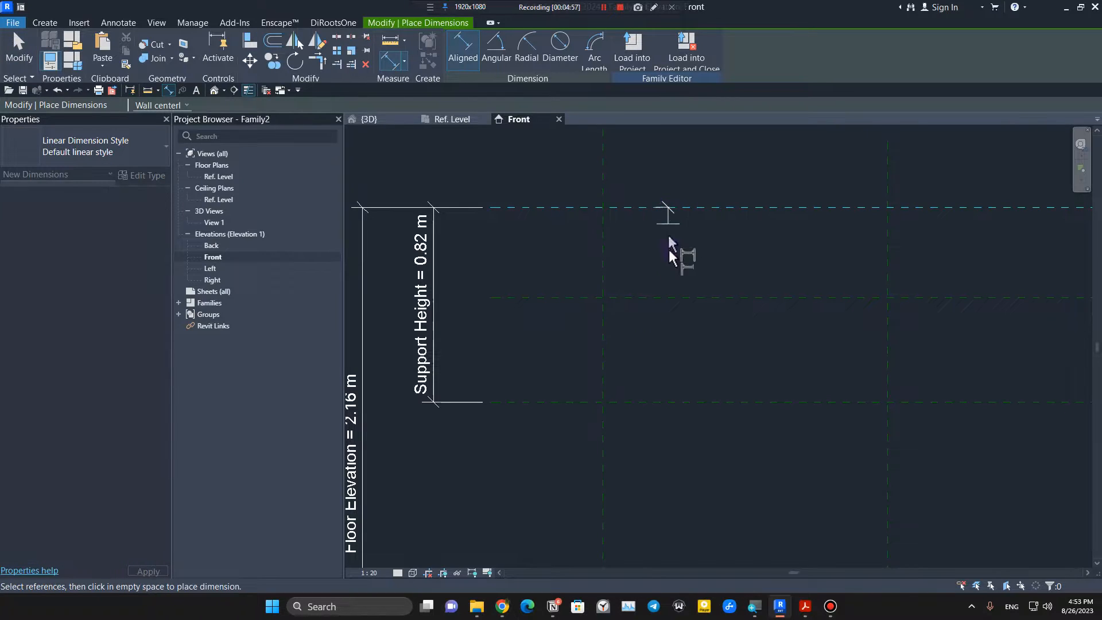
left_click(675, 297)
left_click(505, 271)
scroll(516, 272, "up", 1)
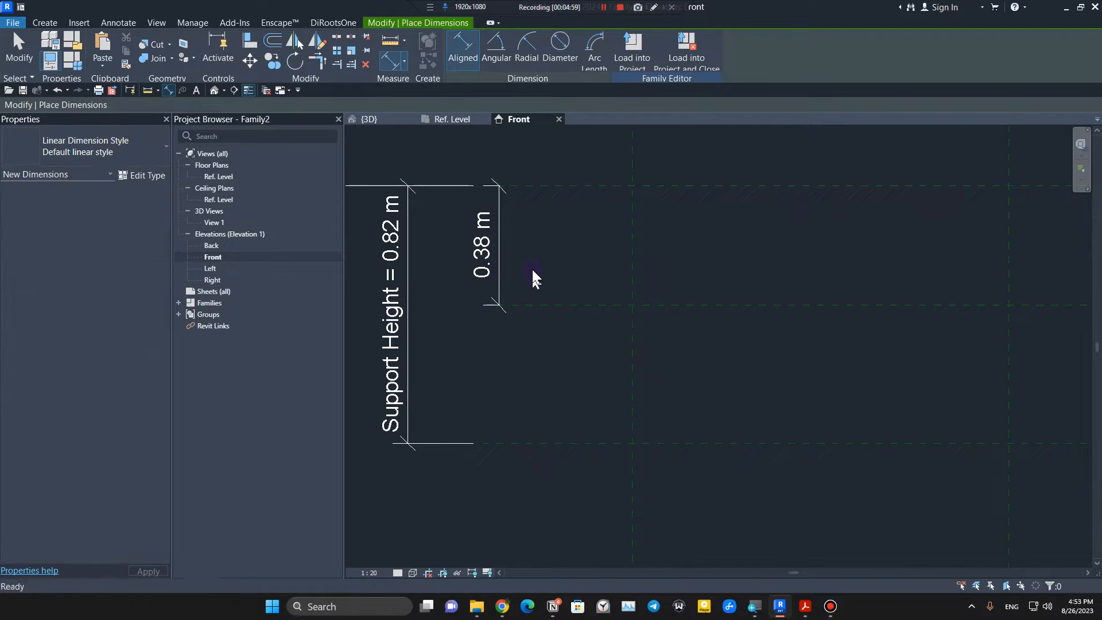
key("Escape")
key("Escape")
Step: Label the dimension between the highest and middle planes with a new type family parameter named B1 Height
scroll(533, 278, "down", 1)
left_click(547, 313)
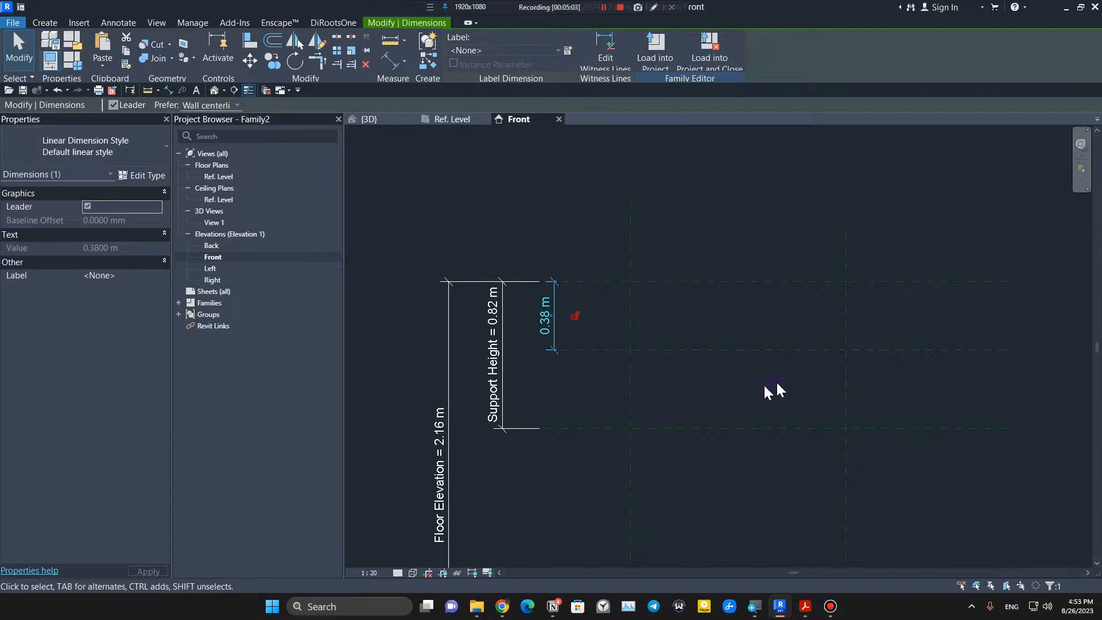
scroll(588, 328, "up", 1)
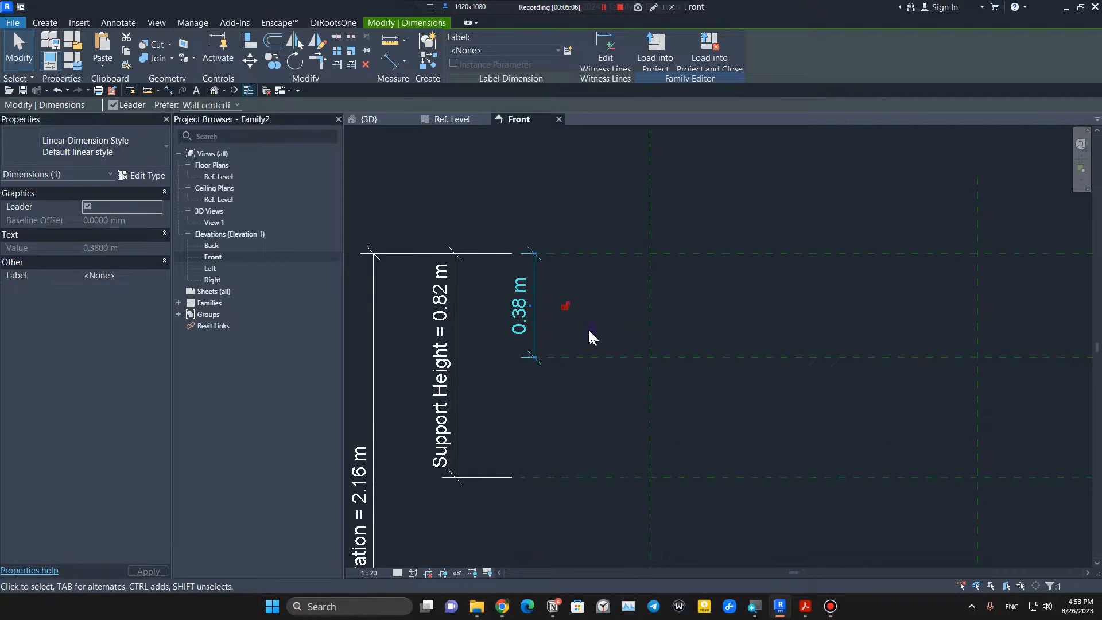
left_click(568, 51)
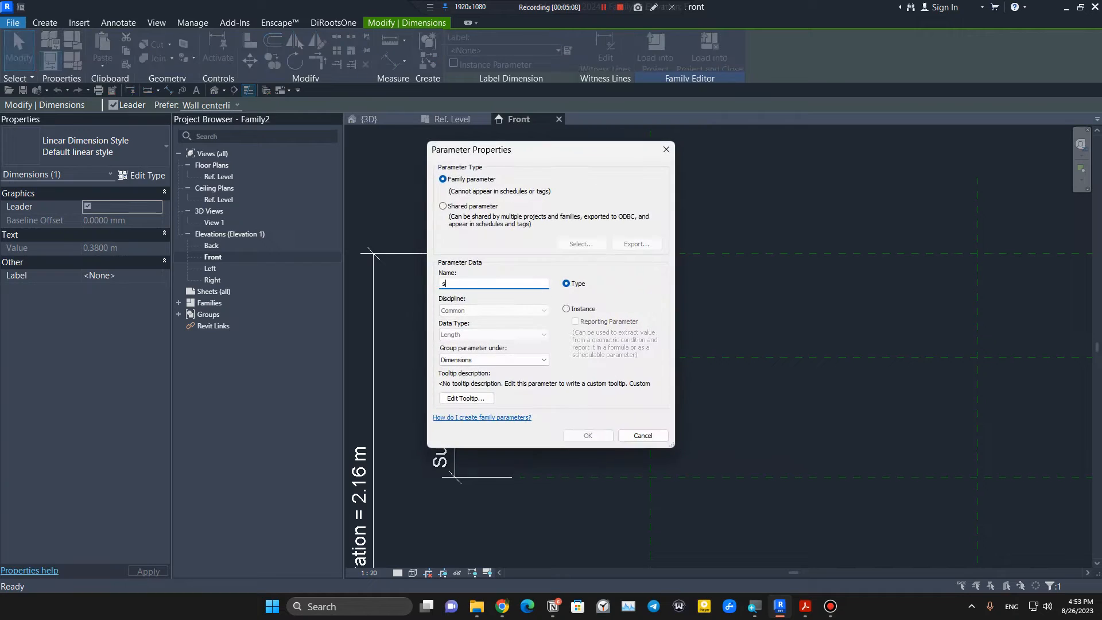
type("B1 Height")
left_click(600, 432)
left_click(600, 440)
Step: Set the Floor Elevation value to 3.2 m in the family types and apply it
scroll(598, 443, "down", 3)
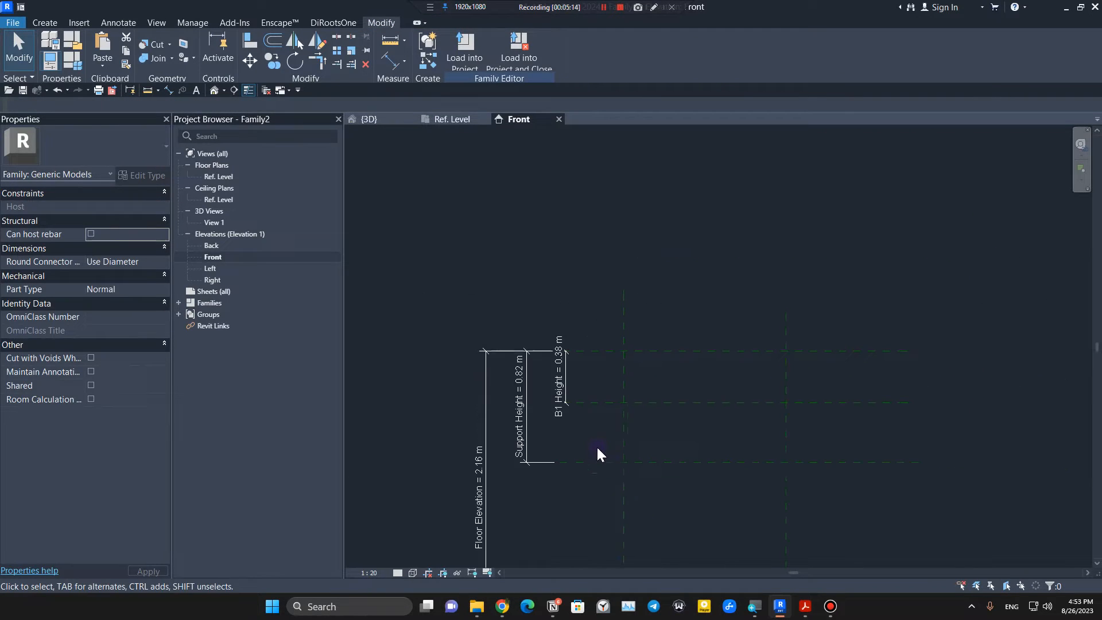
middle_click_drag(602, 460, 603, 379)
scroll(604, 373, "down", 1)
scroll(568, 383, "up", 2)
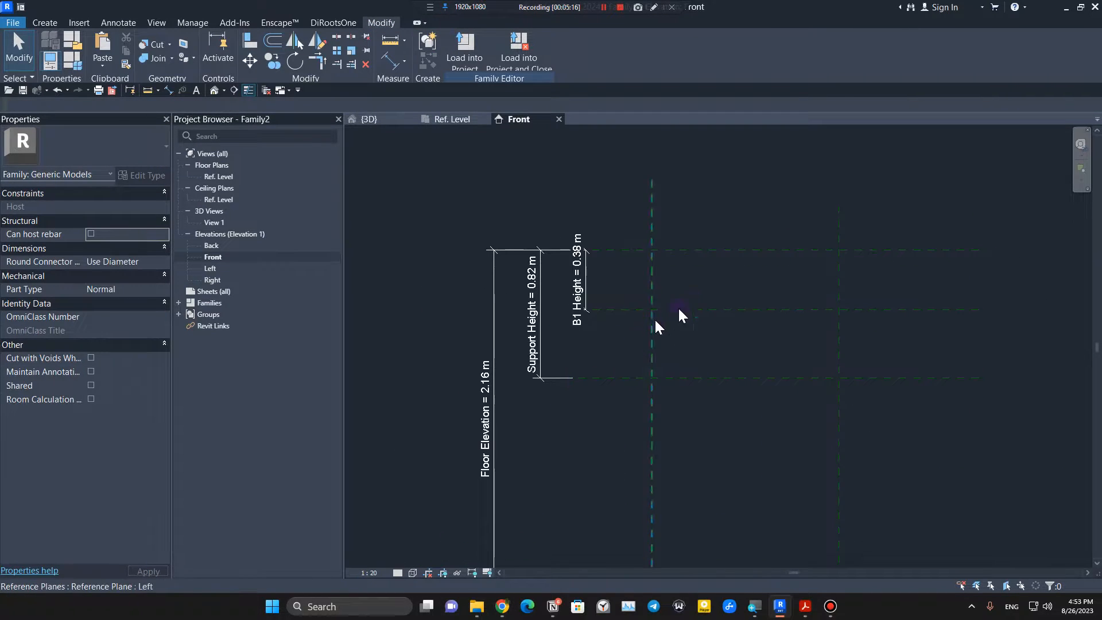
left_click(74, 62)
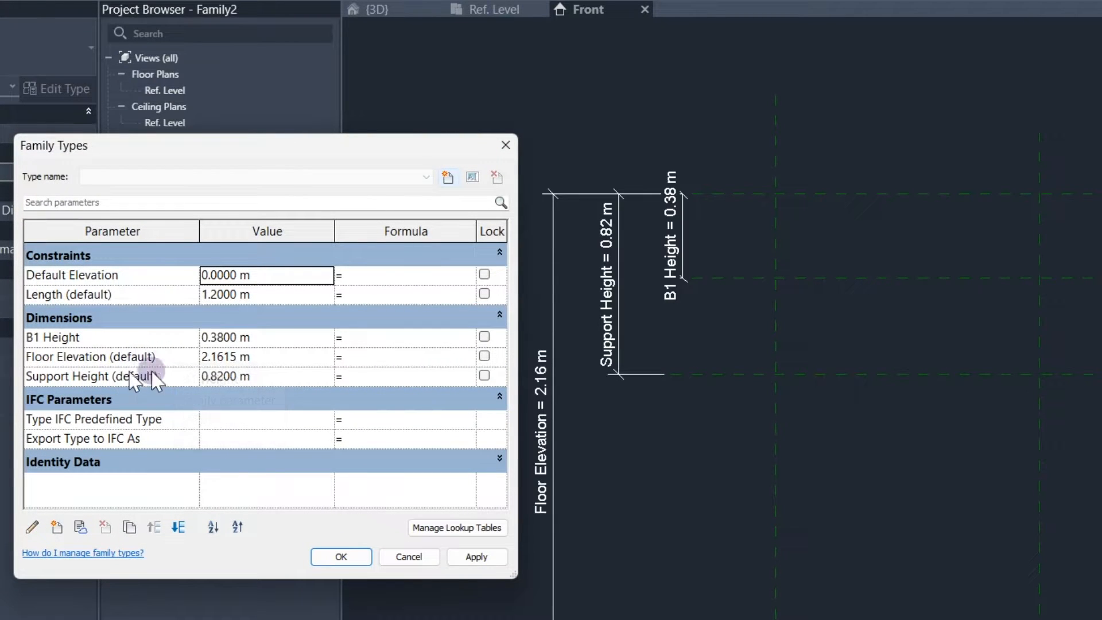
left_click(273, 358)
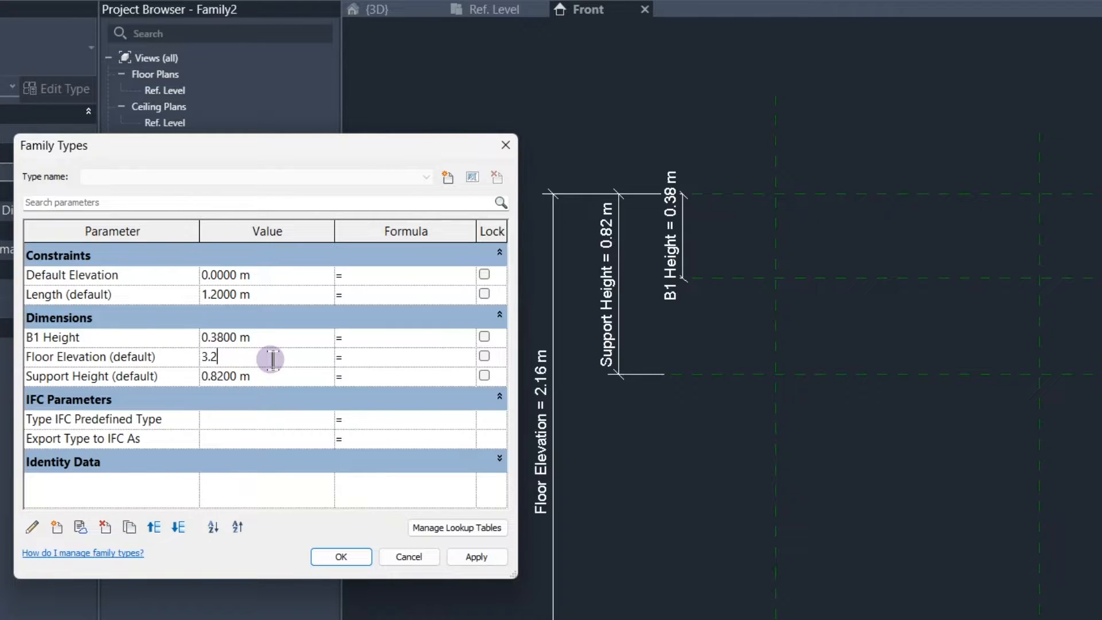
left_click(477, 557)
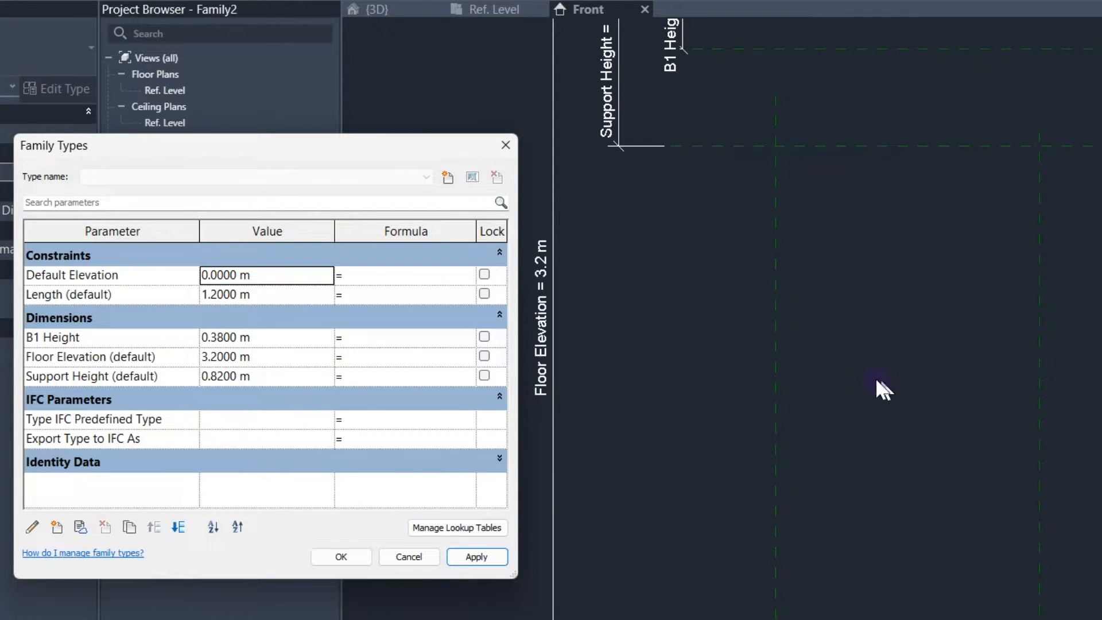
left_click(341, 557)
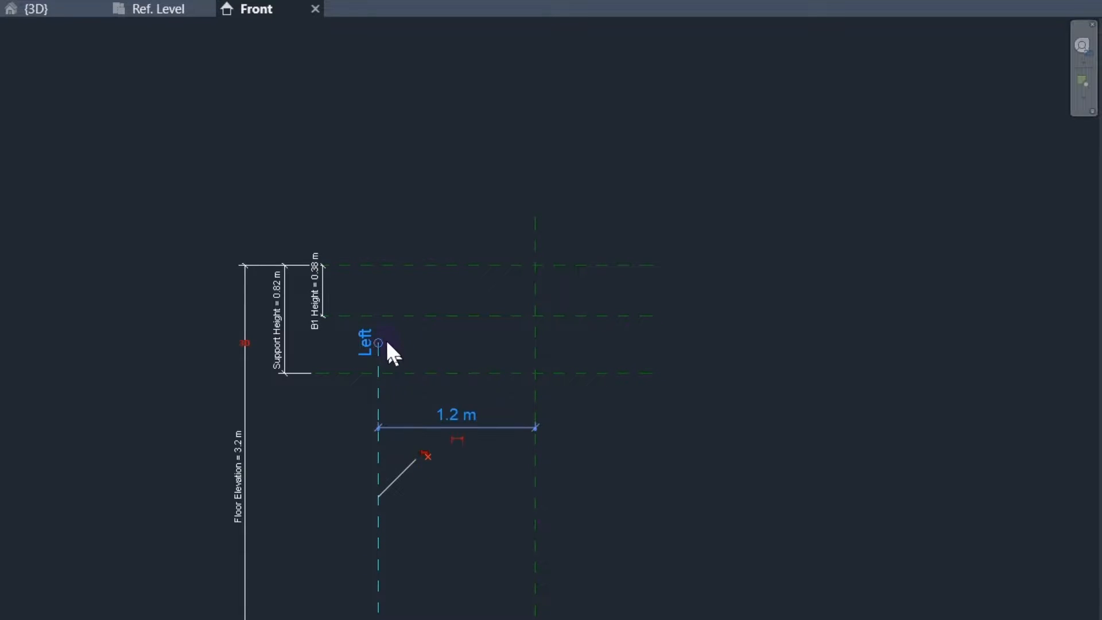
Step: Extend the upper end of the Left reference plane above the highest horizontal reference plane
left_click_drag(381, 344, 395, 222)
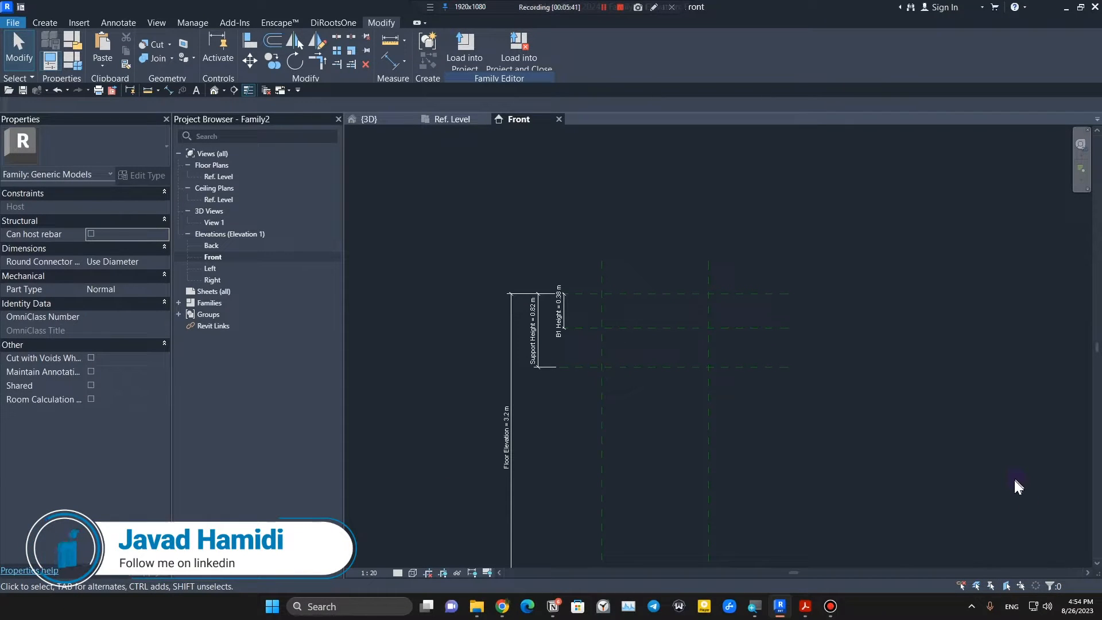
left_click(992, 585)
scroll(637, 325, "up", 3)
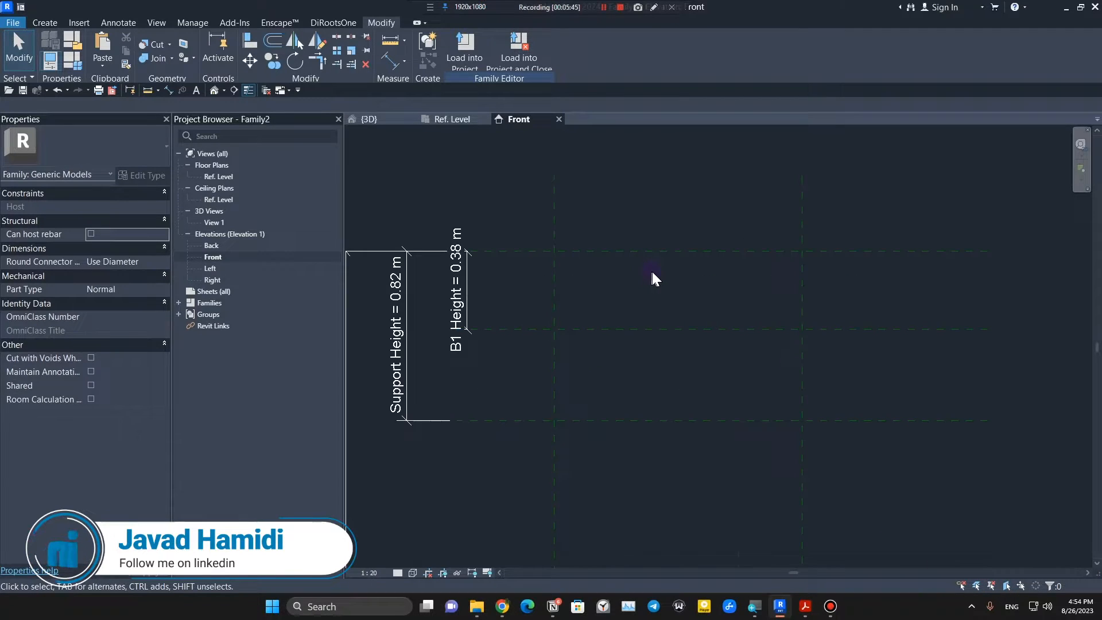
scroll(652, 271, "down", 2)
Step: Change the B1 Height parameter from type to instance in the family types
left_click(80, 60)
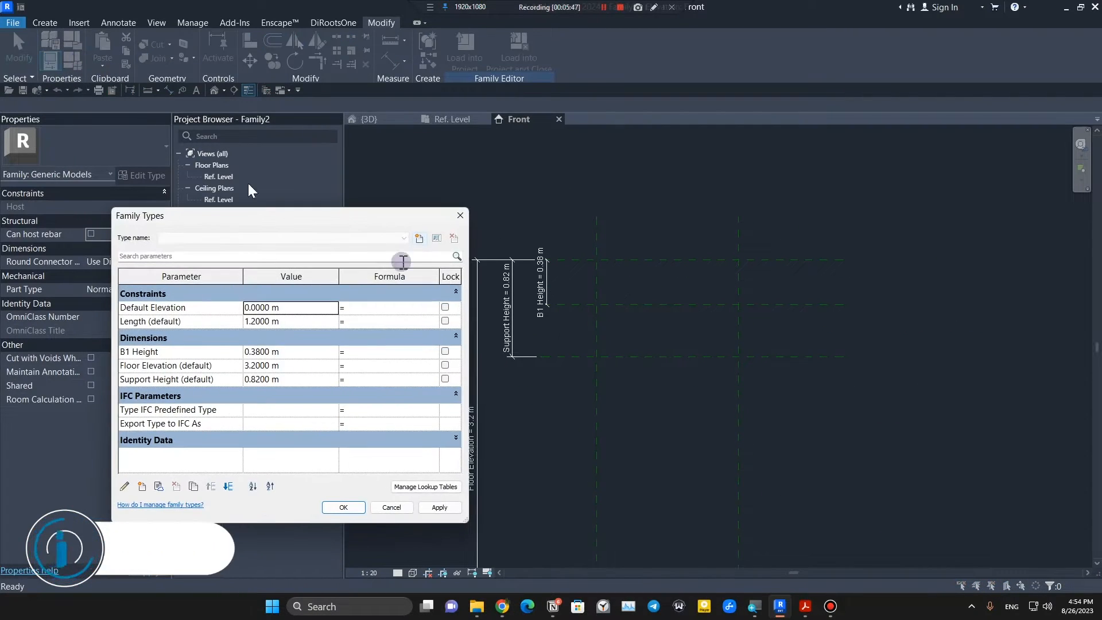
left_click_drag(164, 4, 217, 62)
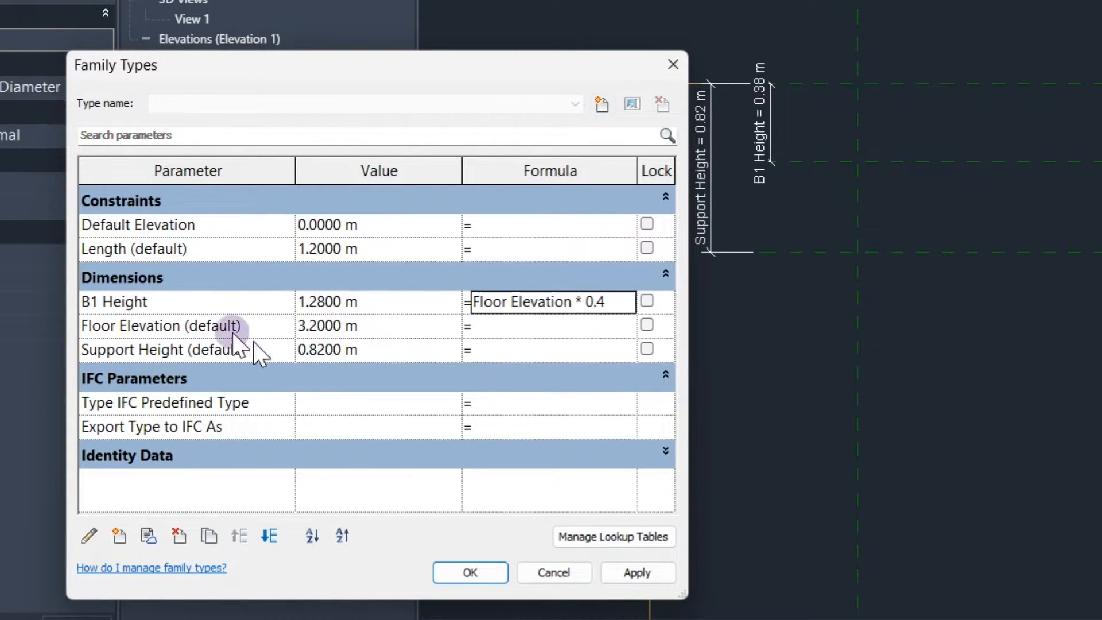
left_click(151, 302)
left_click(89, 537)
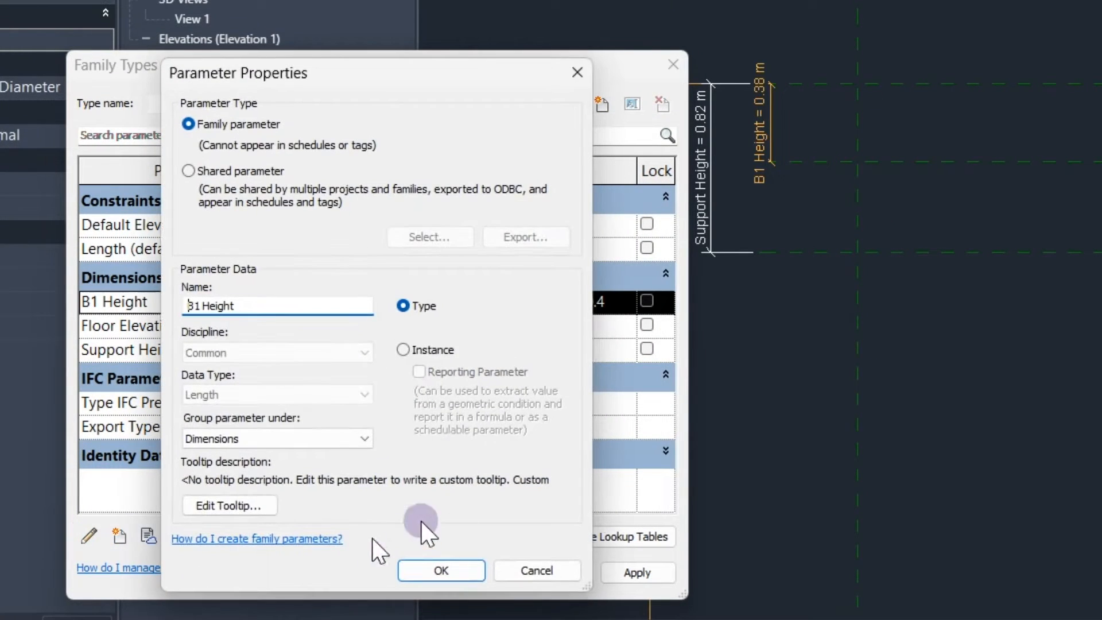
left_click(409, 353)
left_click(441, 570)
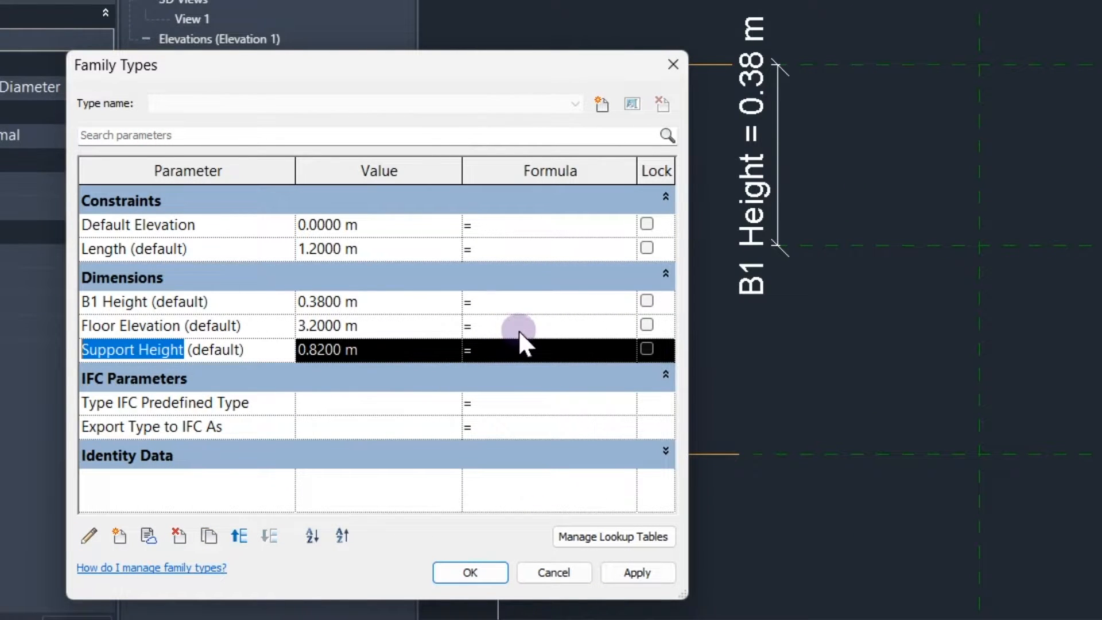
Step: Set the B1 Height formula to Support Height * 0.4 and accept the family types
left_click(508, 313)
type("Support Height*")
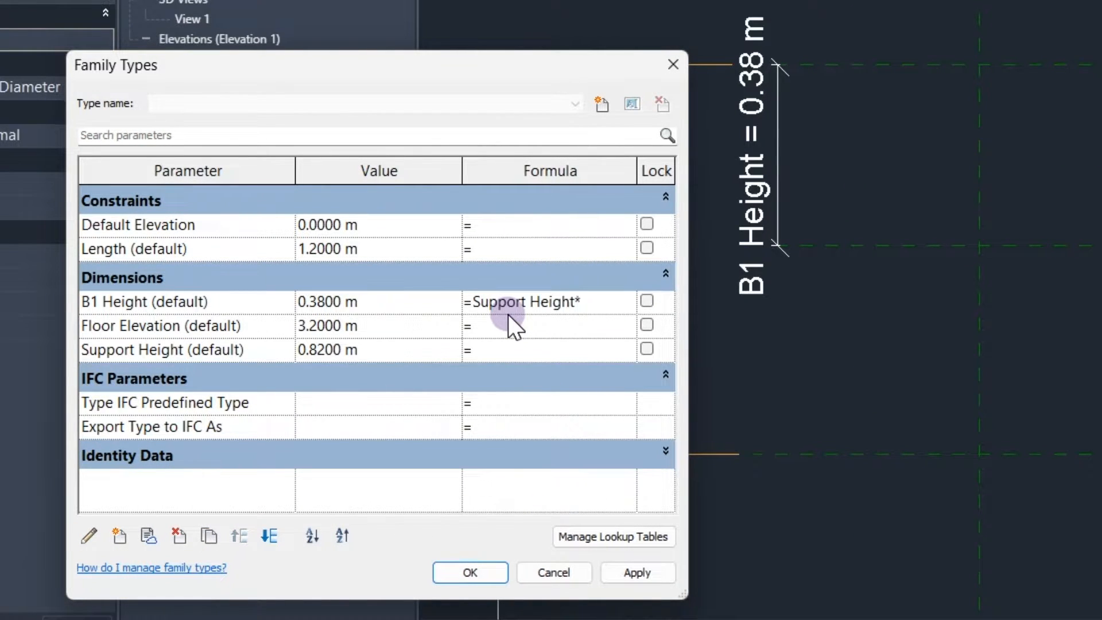
type("0.4")
key("Tab")
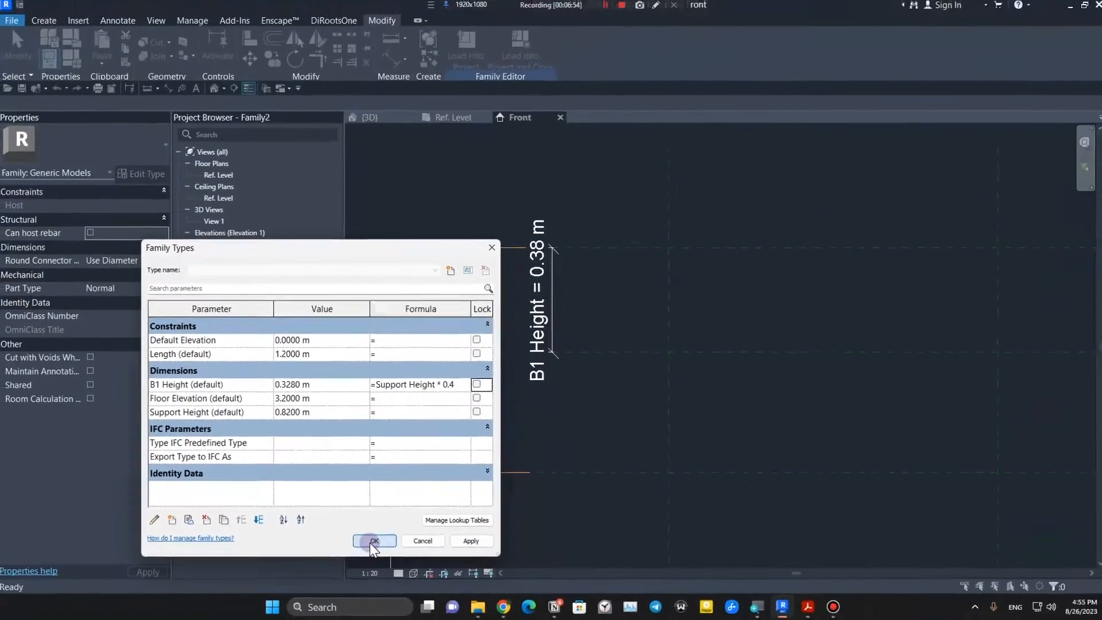
left_click(406, 555)
Step: Move the lowest horizontal reference plane down to a Support Height of about 1.22 m
scroll(773, 373, "down", 3)
middle_click_drag(791, 400, 564, 262)
scroll(536, 336, "down", 3)
middle_click_drag(543, 338, 574, 291)
scroll(574, 292, "up", 4)
left_click(579, 283)
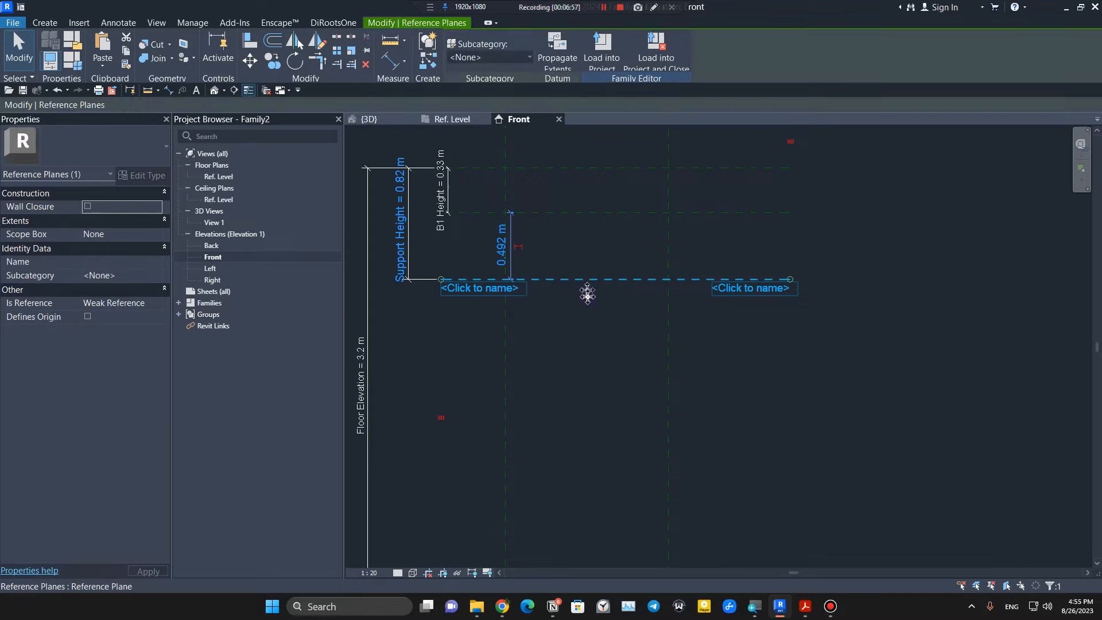
left_click_drag(586, 290, 581, 333)
left_click(582, 390)
scroll(597, 396, "down", 3)
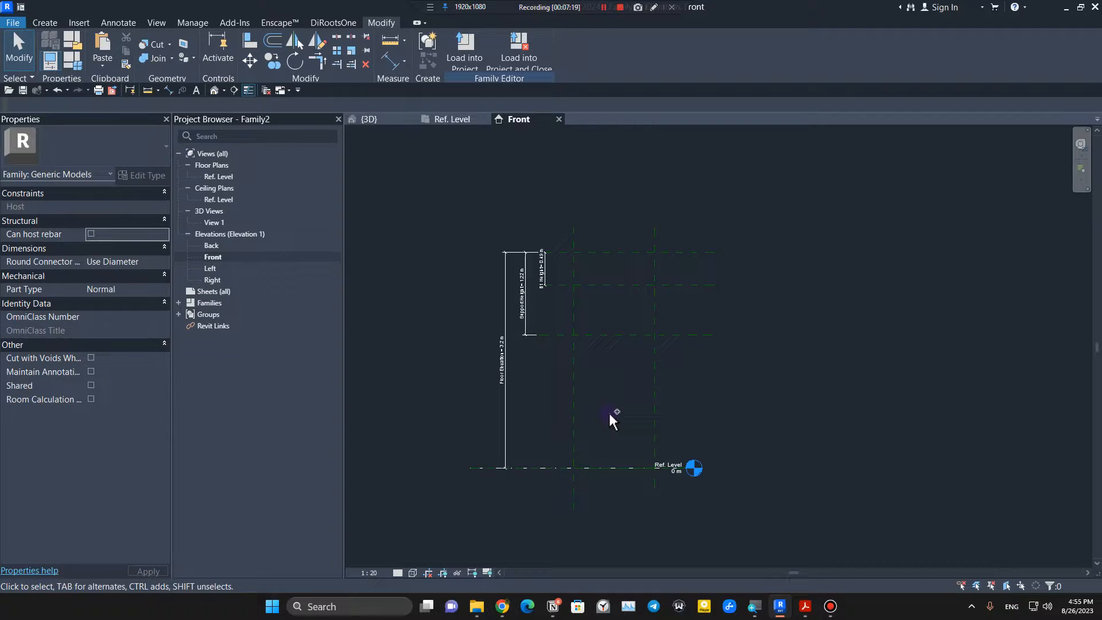
Step: Save the family as Support.rfa
key("ctrl+s")
key("Return")
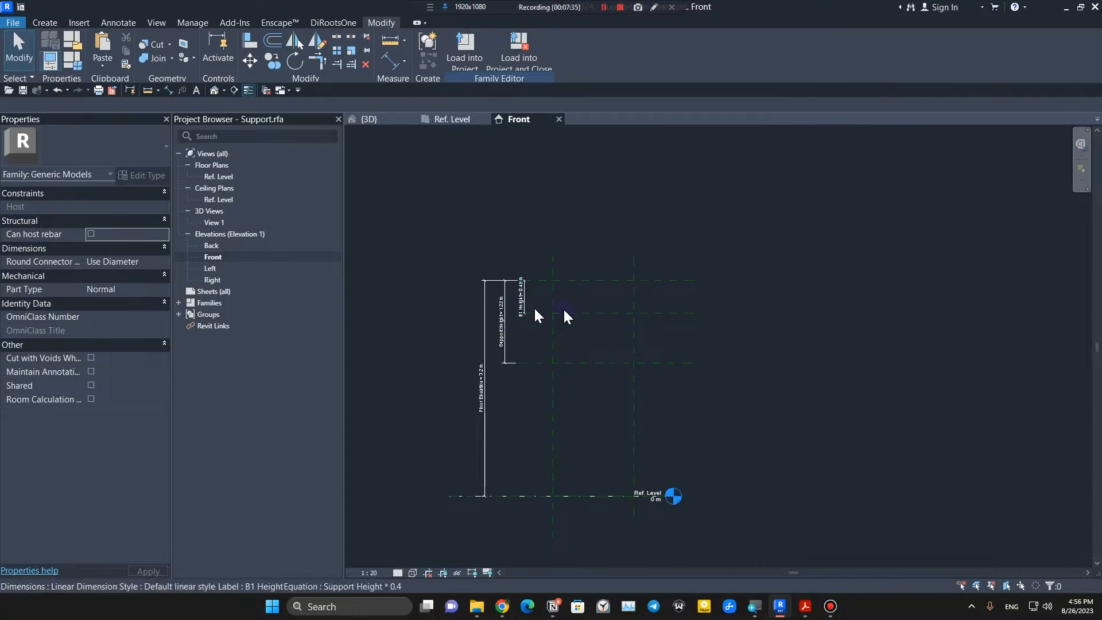
scroll(564, 308, "up", 2)
middle_click_drag(581, 362, 589, 282)
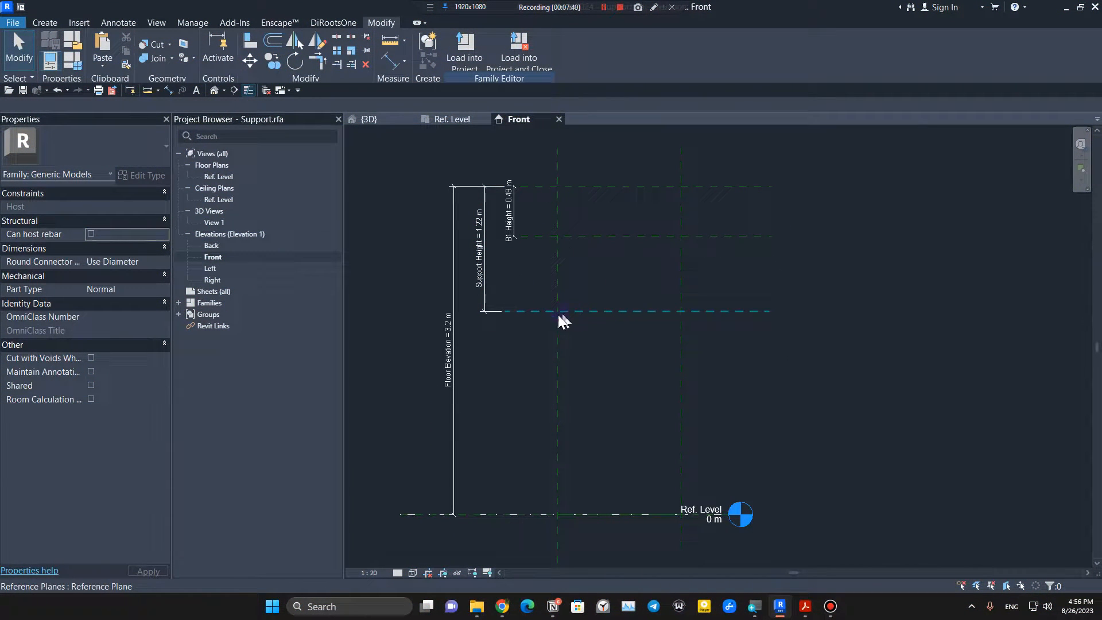
middle_click_drag(608, 198, 603, 371)
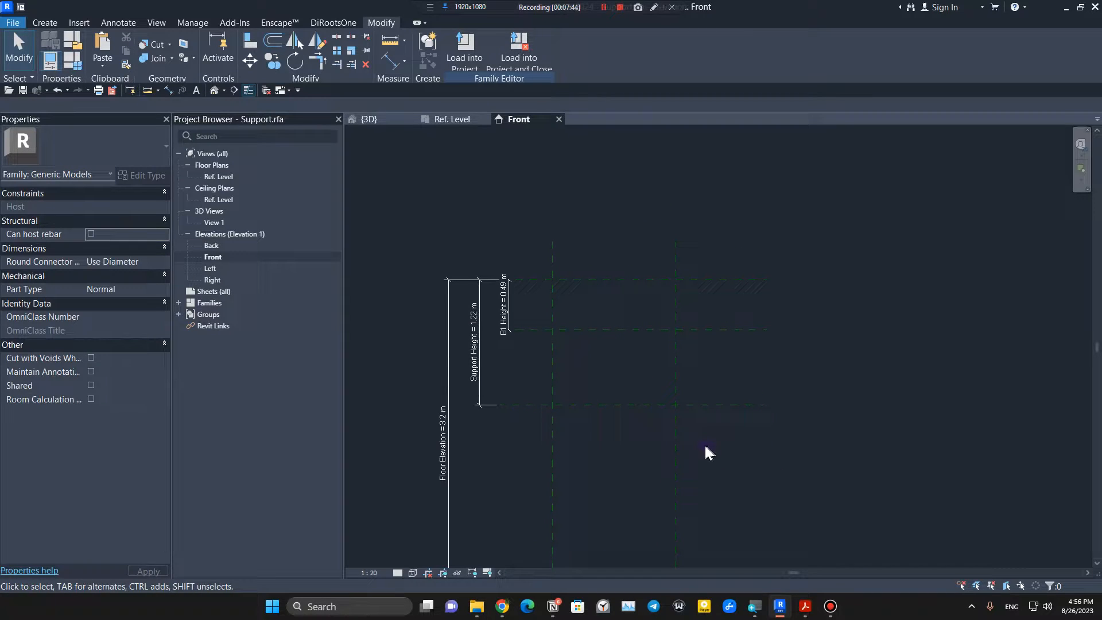
scroll(595, 407, "down", 1)
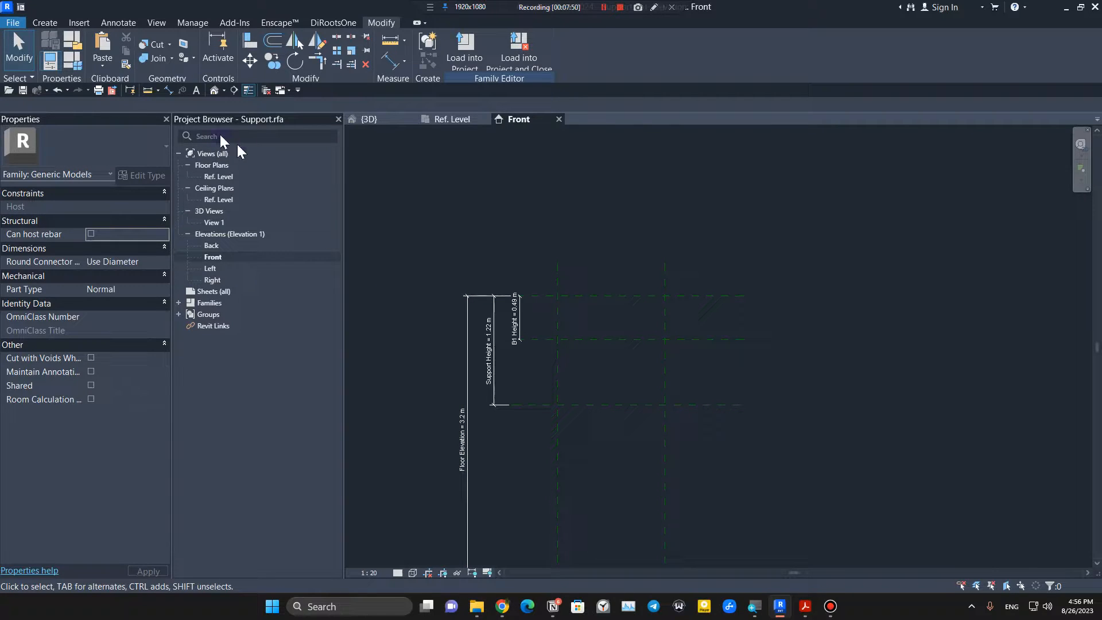
Step: Create a new family from the Metric Profile.rft template in the English template folder
left_click(14, 23)
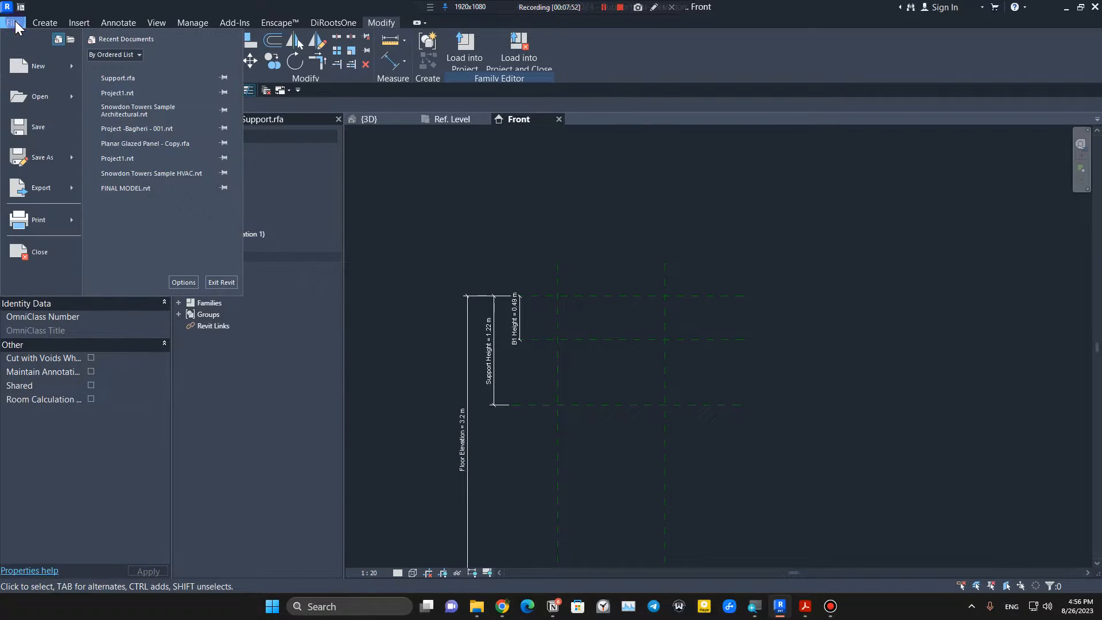
mouse_move(46, 68)
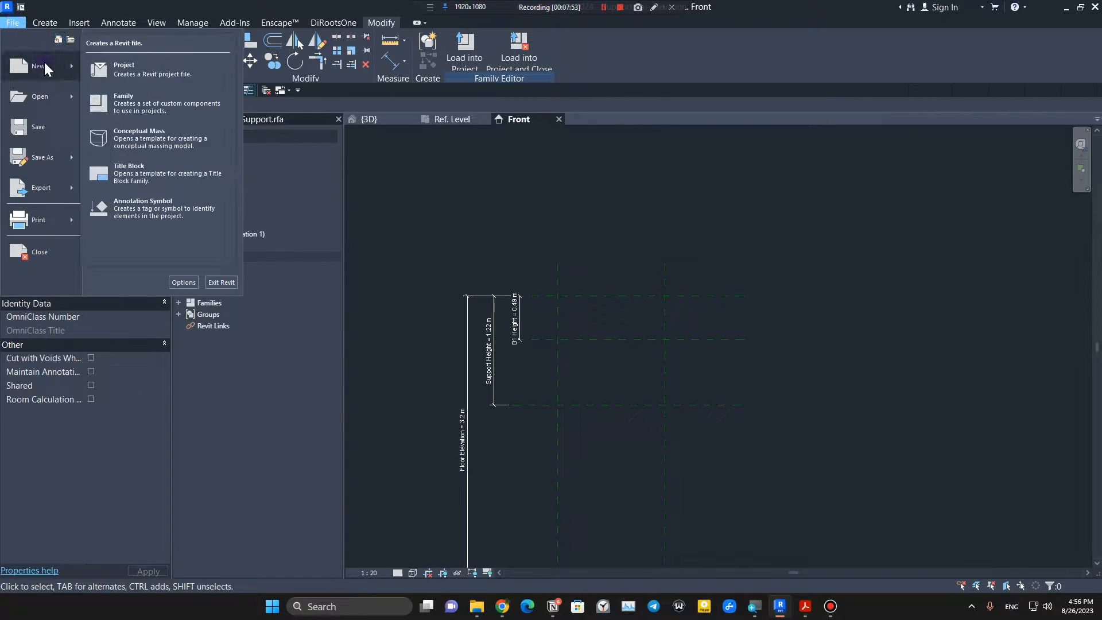
left_click(150, 113)
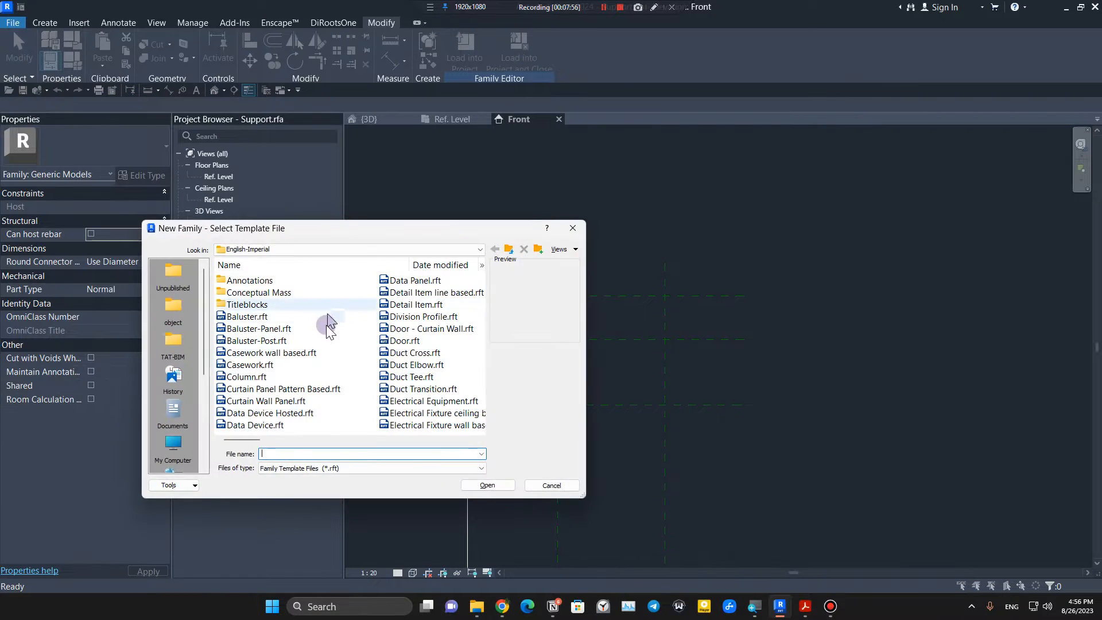
left_click(288, 316)
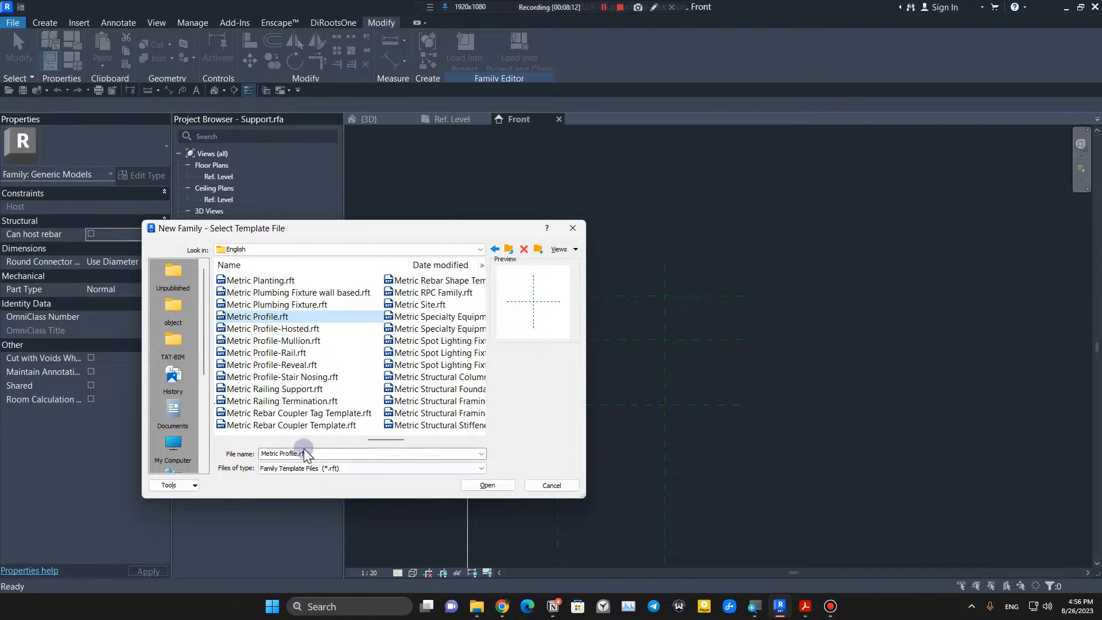
left_click(476, 485)
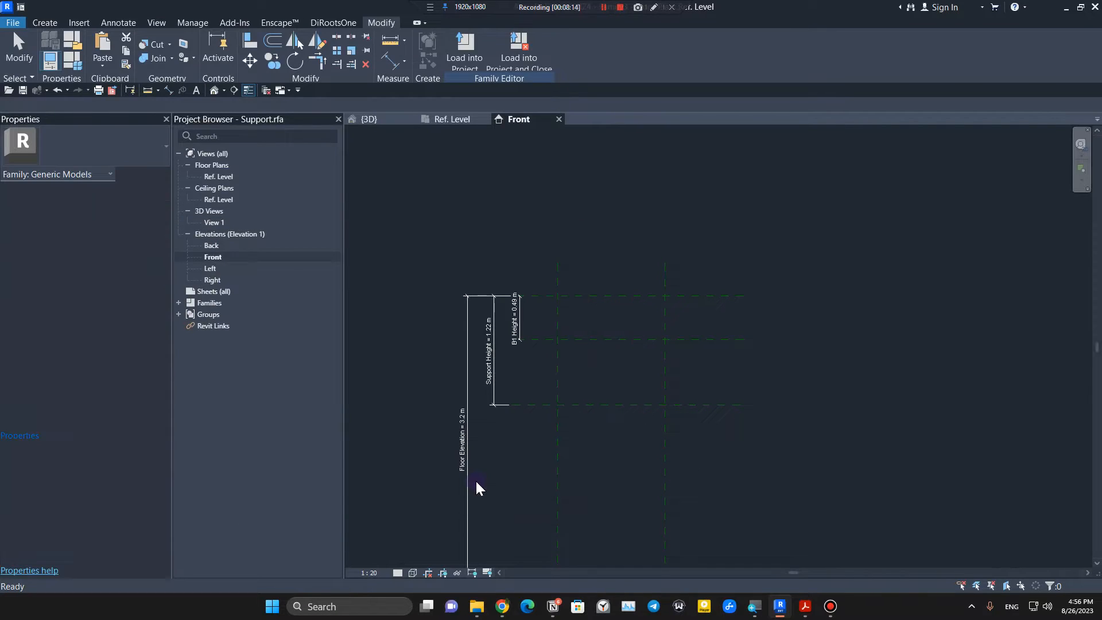
middle_click_drag(807, 409, 785, 408)
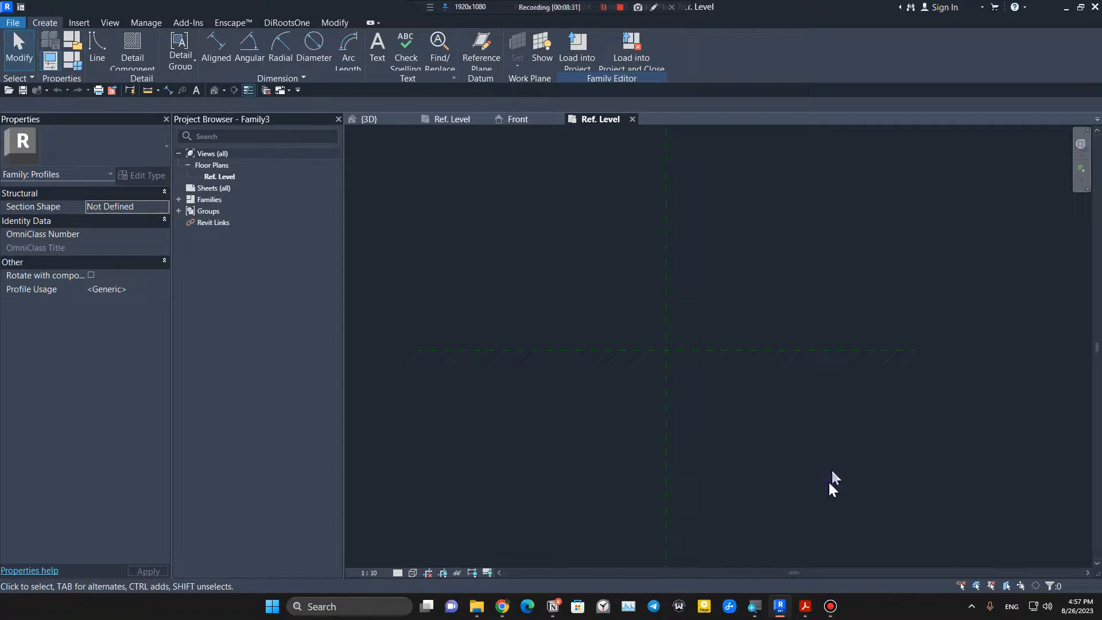
Step: Switch to the support catalogue PDF in Acrobat and examine the PGS.4141 profile's dimensioned cross-section up close
left_click(805, 607)
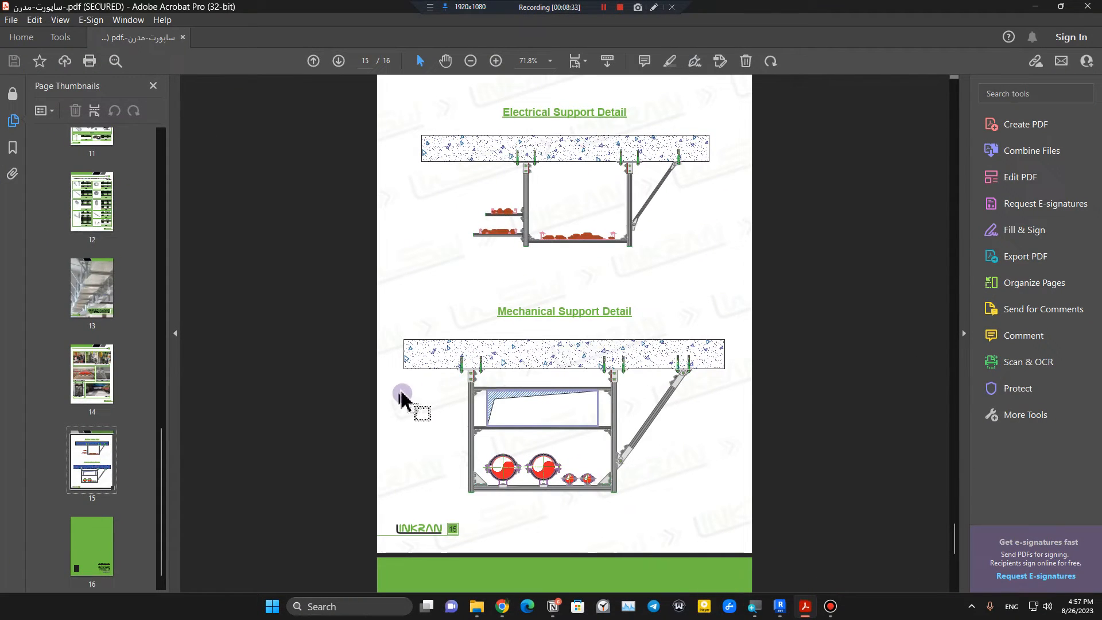
scroll(109, 330, "up", 3)
left_click(125, 454)
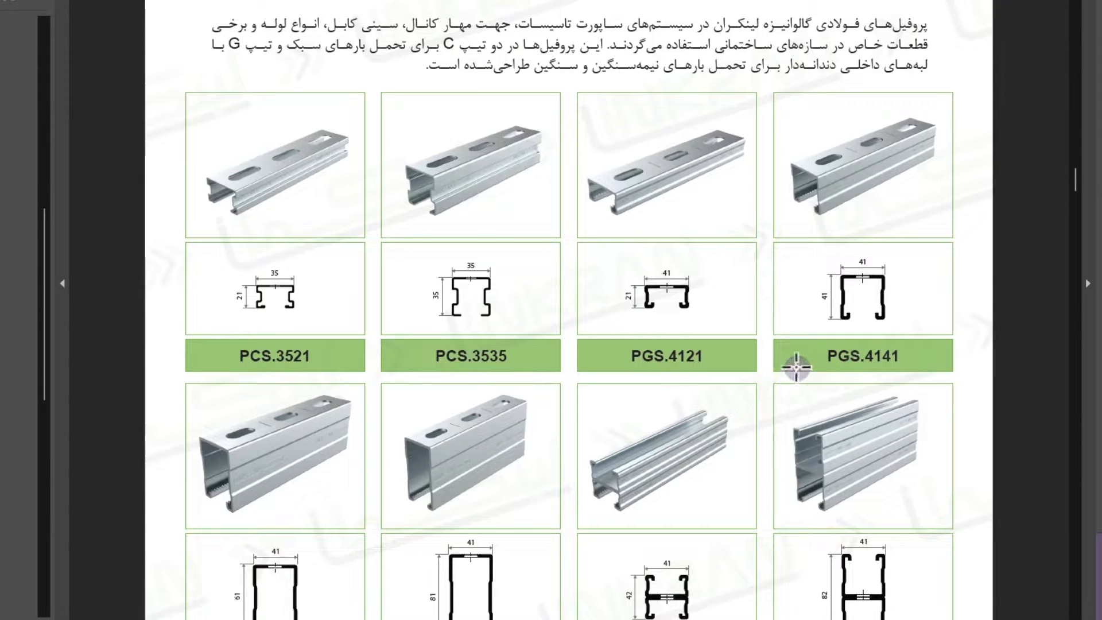
scroll(442, 390, "down", 4)
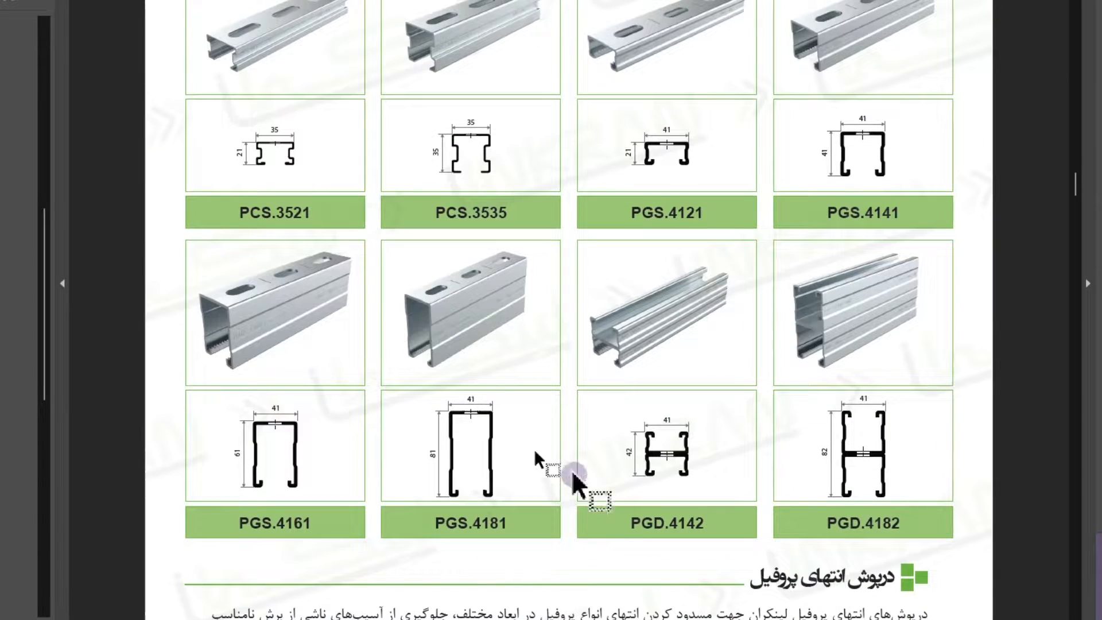
scroll(664, 502, "up", 2)
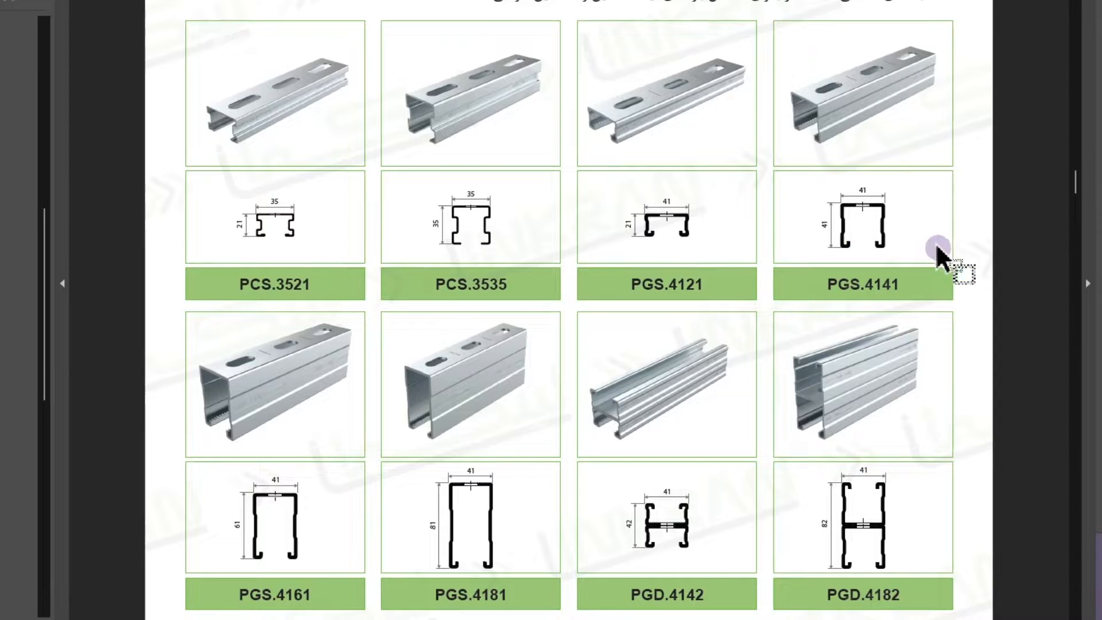
left_click(965, 221)
left_click(967, 223)
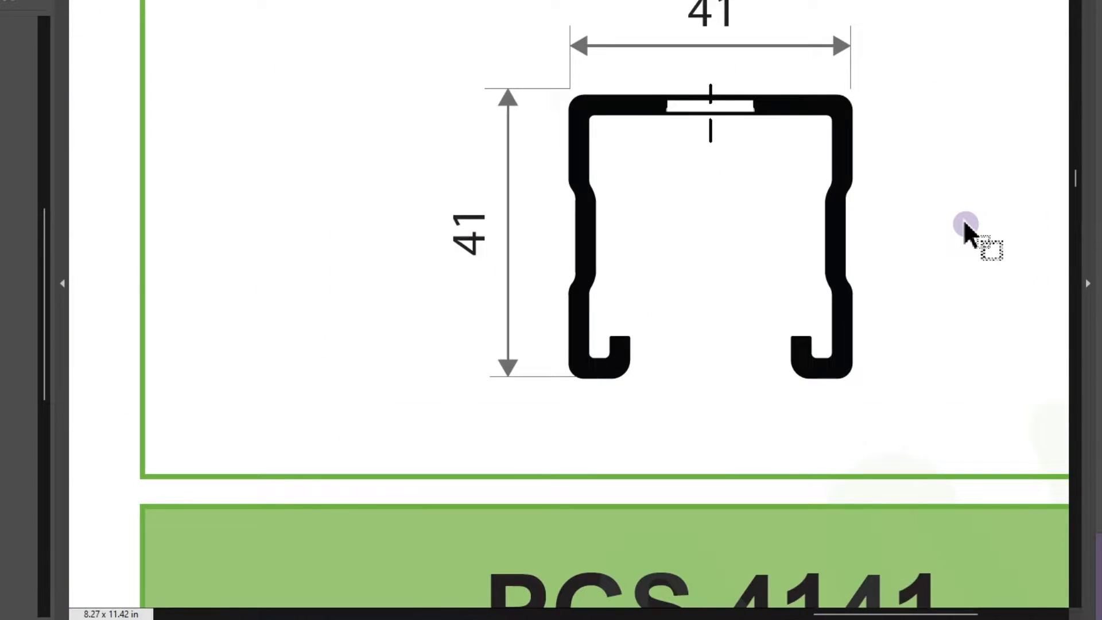
scroll(967, 222, "right", 3)
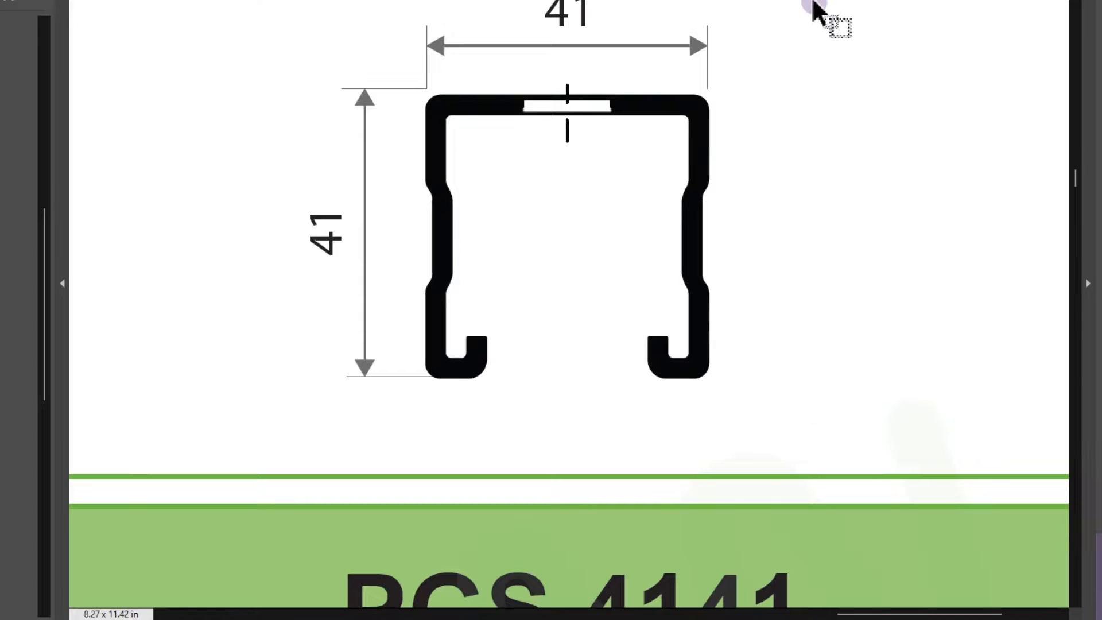
Step: Capture a screen snip of the PGS.4141 cross-section including its 41 by 41 dimensions
key("super+shift+s")
left_click_drag(834, 0, 223, 436)
left_click(1076, 494)
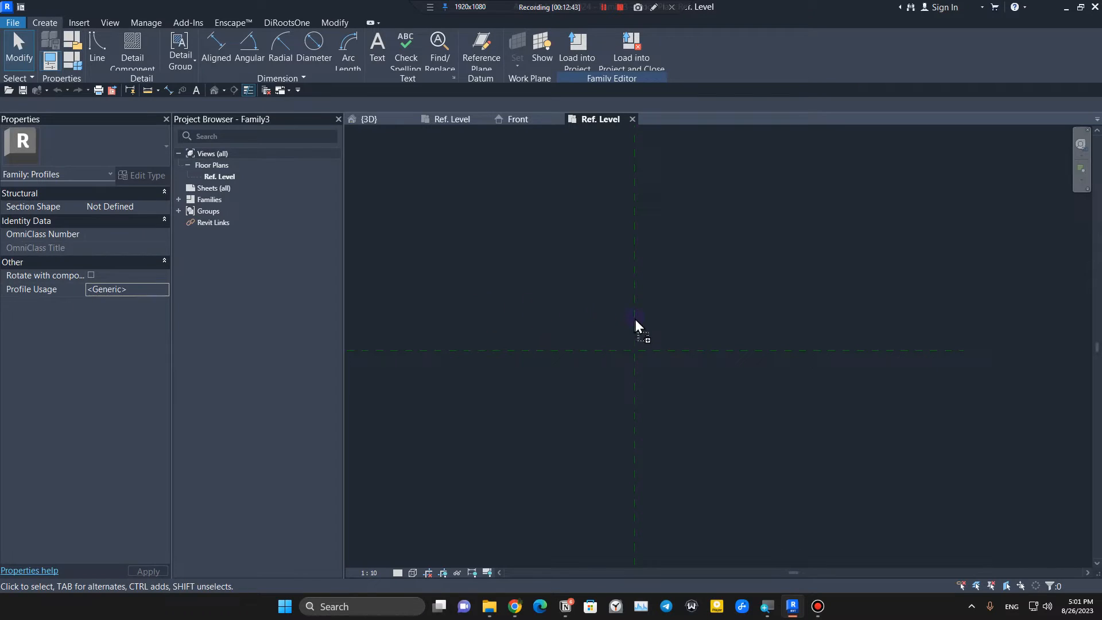
Step: Switch back to Revit and paste the captured cross-section image into the profile family's Ref. Level view, beside the reference plane intersection
key("ctrl+v")
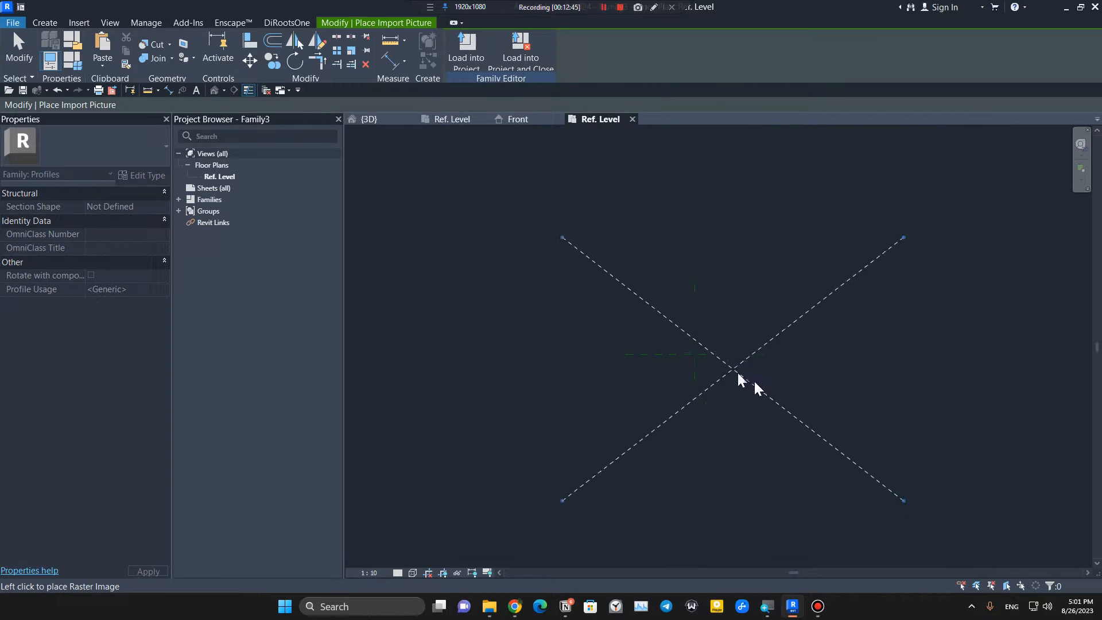
left_click(834, 412)
middle_click_drag(870, 423, 620, 326)
left_click_drag(539, 315, 662, 374)
scroll(744, 325, "up", 2)
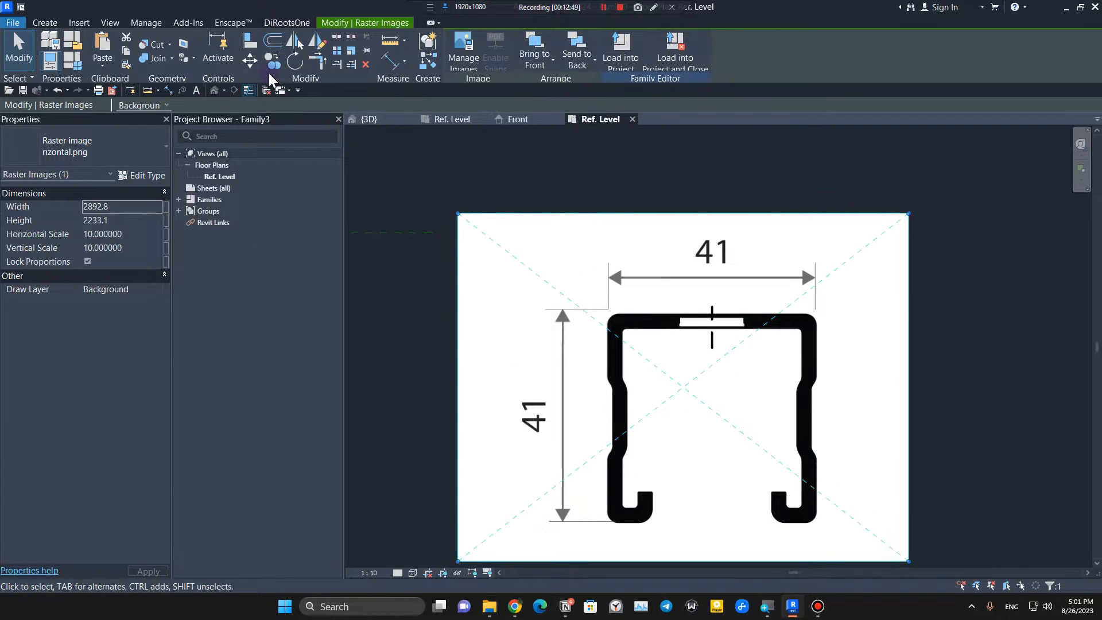
Step: Scale the pasted image graphically, using the extension lines of its horizontal 41 dimension as reference, to an overall image width of about 87.3
left_click(353, 52)
scroll(709, 356, "up", 4)
scroll(540, 291, "down", 5)
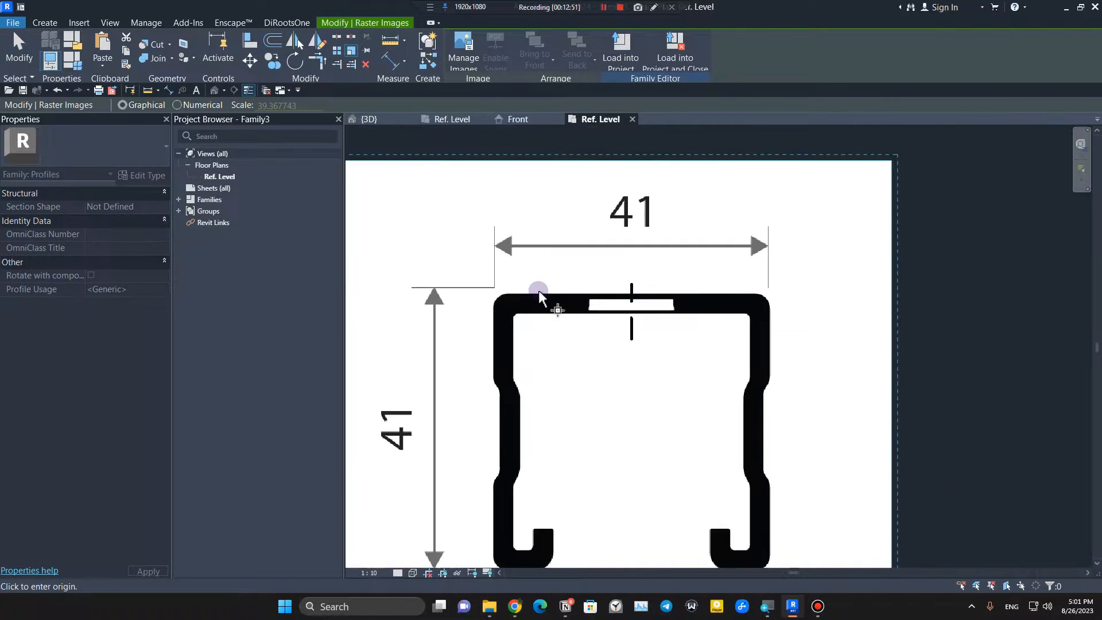
scroll(449, 272, "up", 5)
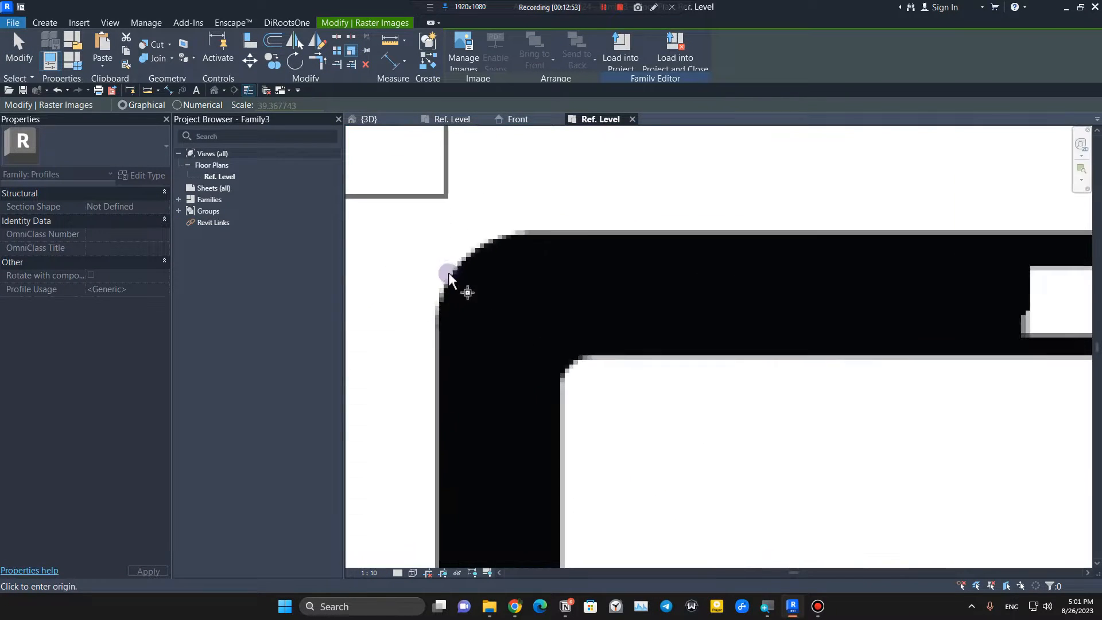
scroll(496, 238, "down", 4)
scroll(453, 315, "up", 5)
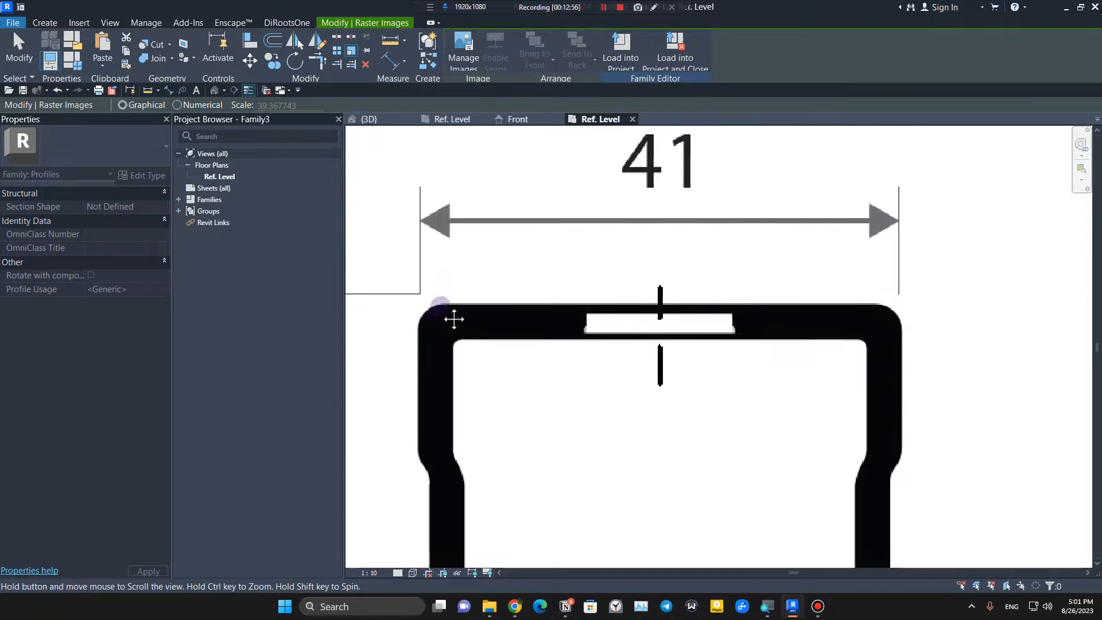
left_click(413, 308)
scroll(575, 304, "down", 4)
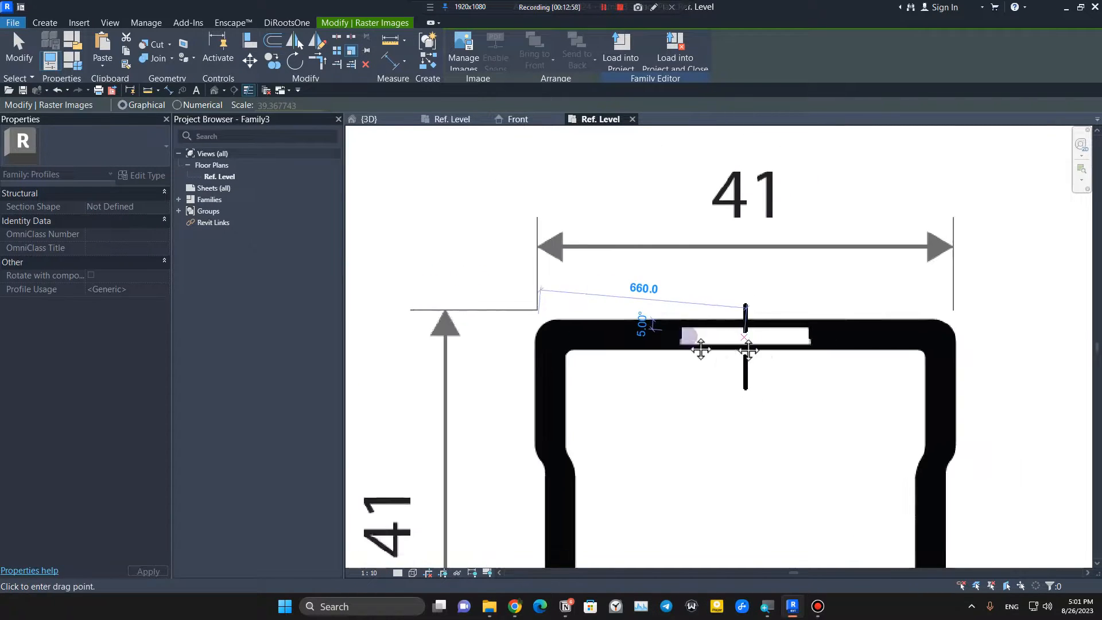
scroll(551, 303, "up", 6)
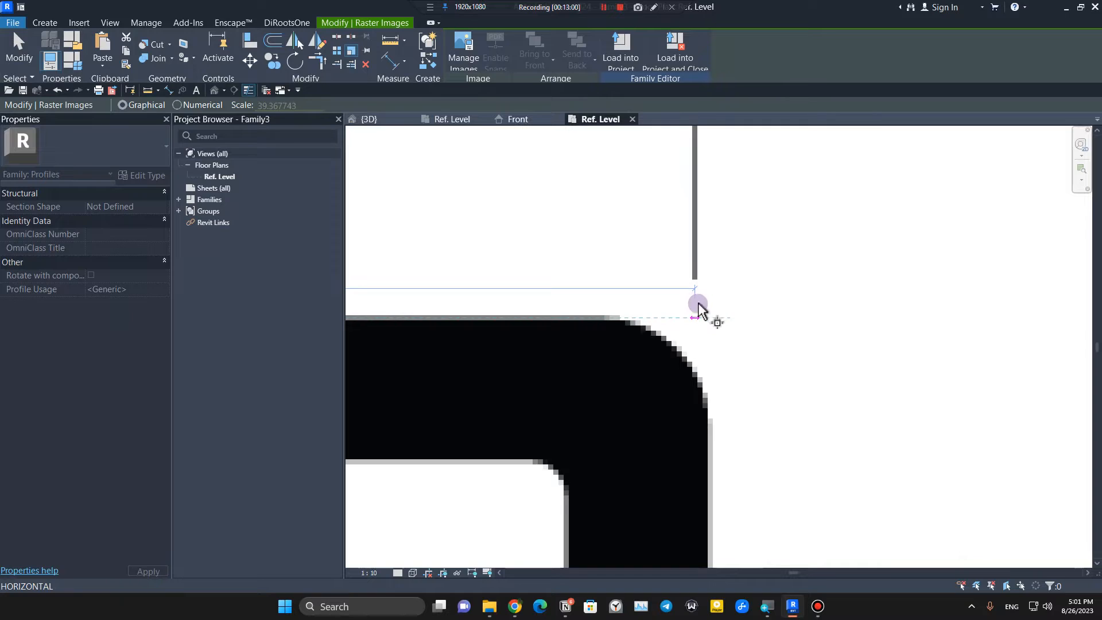
left_click(573, 313)
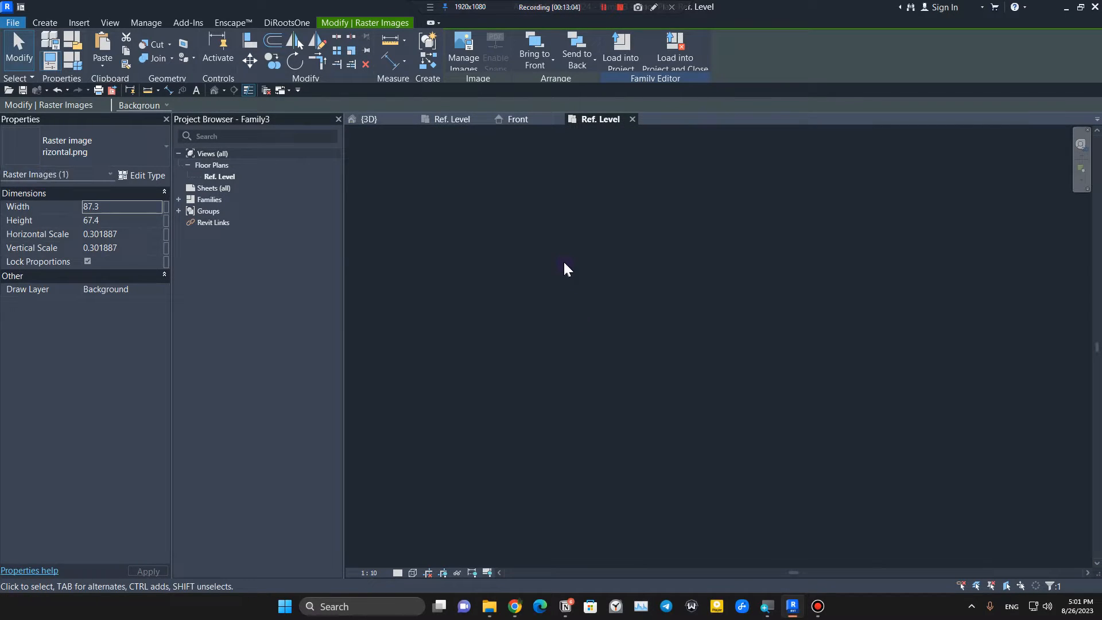
Step: Move the scaled section image close to the intersection of the reference planes
middle_click(635, 393)
middle_click(635, 393)
left_click(627, 394)
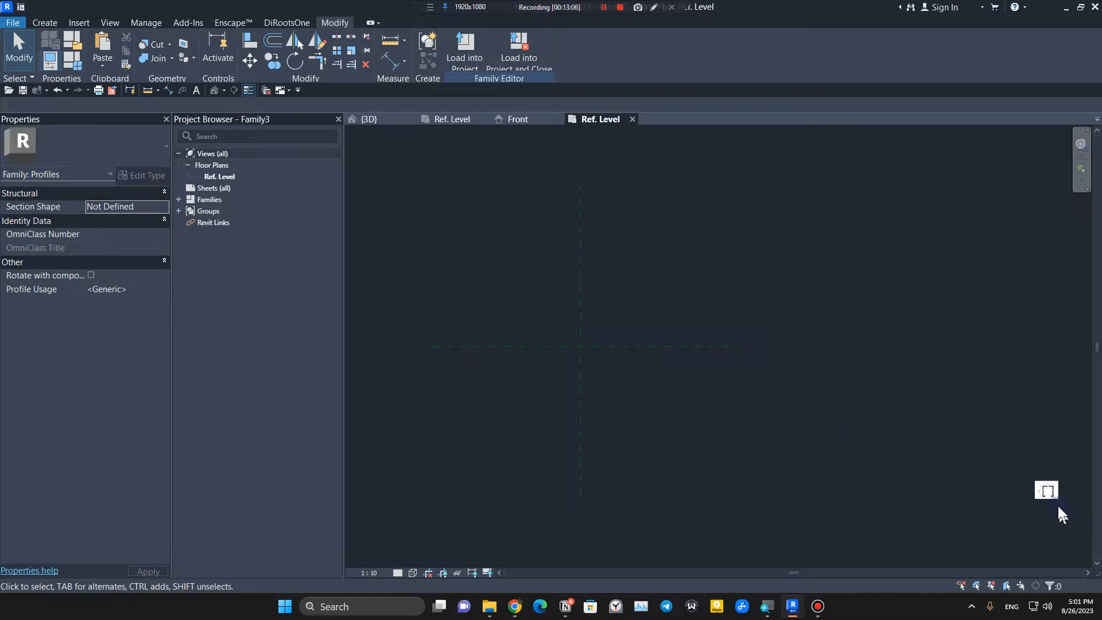
left_click(1042, 495)
left_click_drag(1043, 493, 668, 286)
scroll(605, 327, "up", 8)
scroll(591, 413, "down", 2)
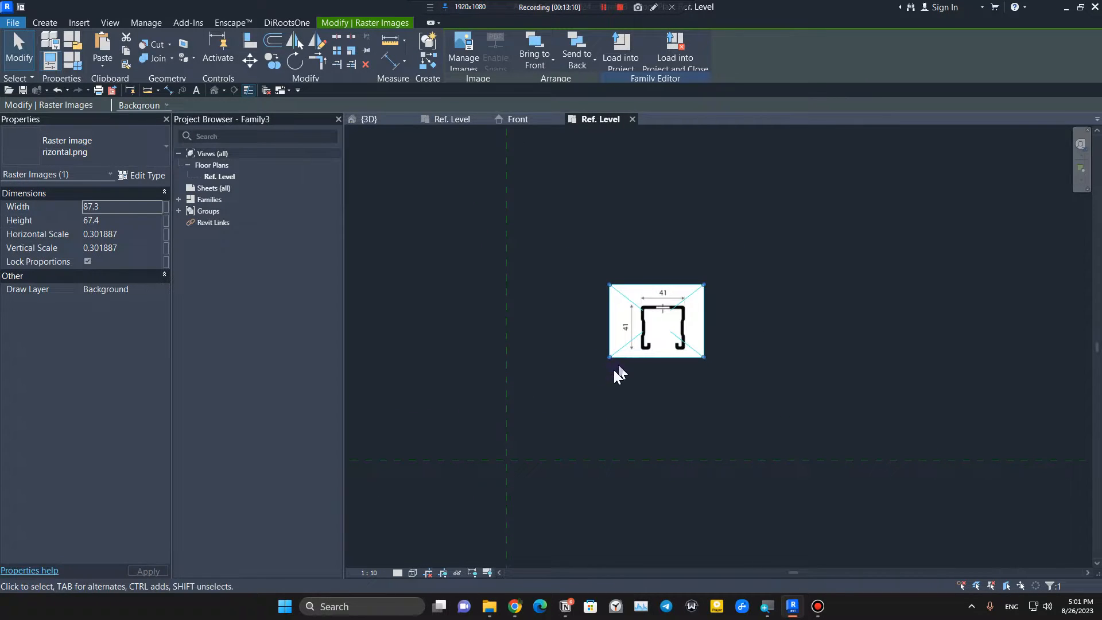
scroll(577, 388, "up", 6)
middle_click_drag(570, 315, 566, 289)
key("Escape")
Step: Start a chained Profiles line and trace the top edge of the section's left lip, about 2.8 long
left_click(44, 24)
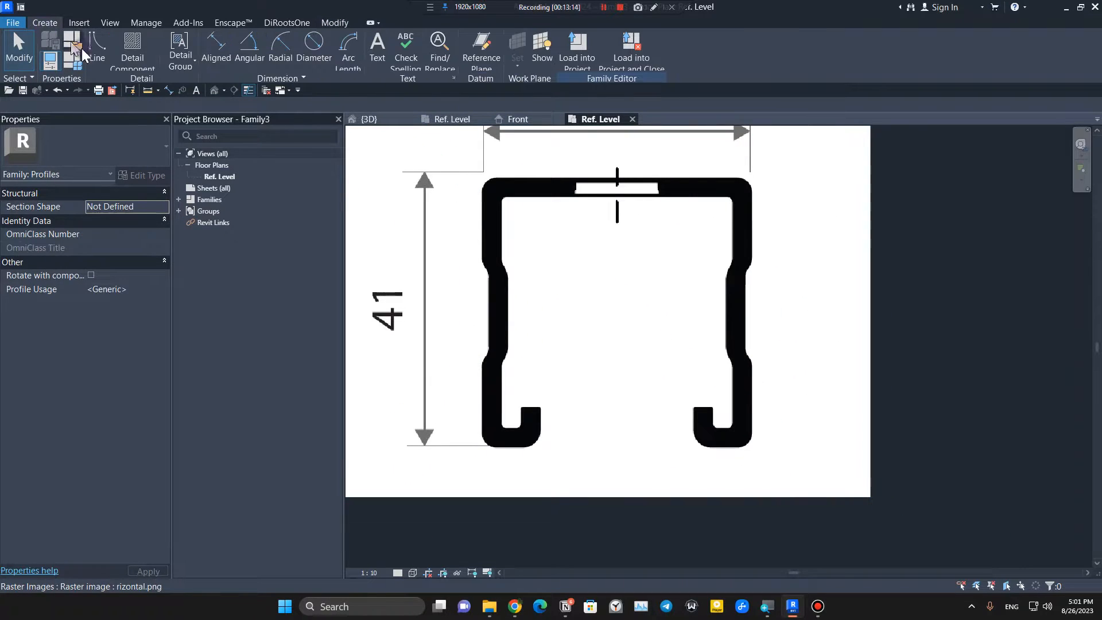
left_click(95, 49)
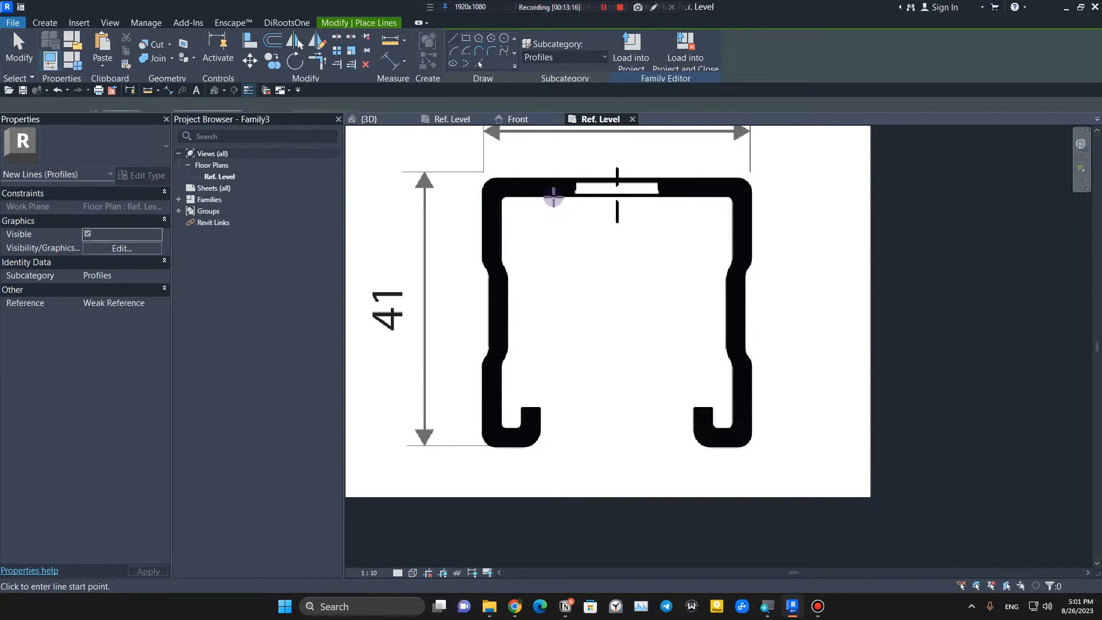
left_click(567, 57)
left_click(550, 70)
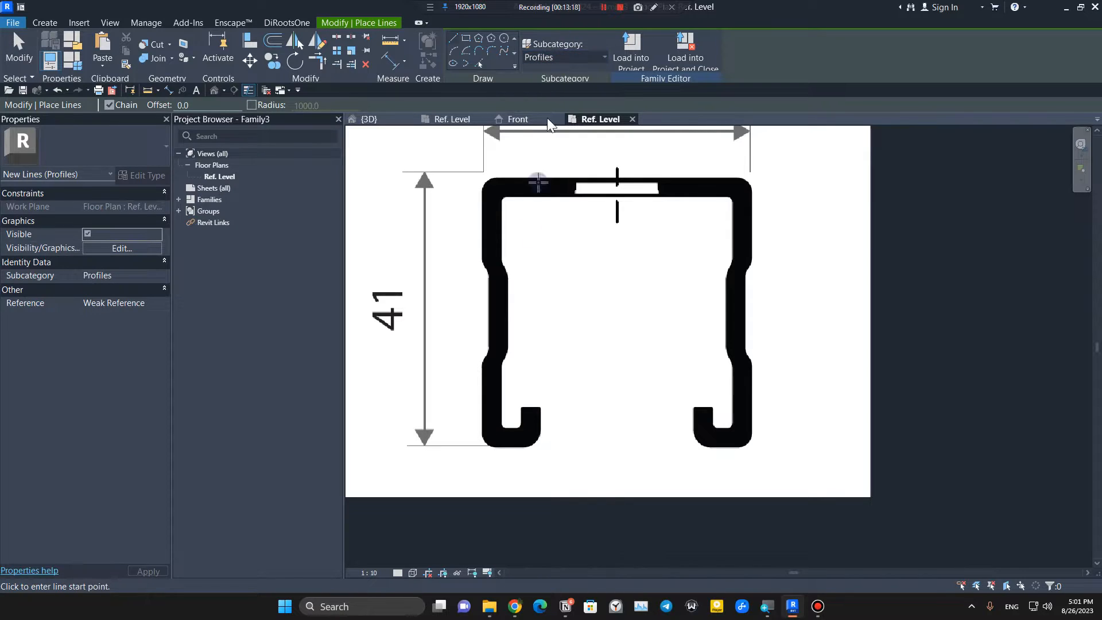
scroll(509, 423, "up", 5)
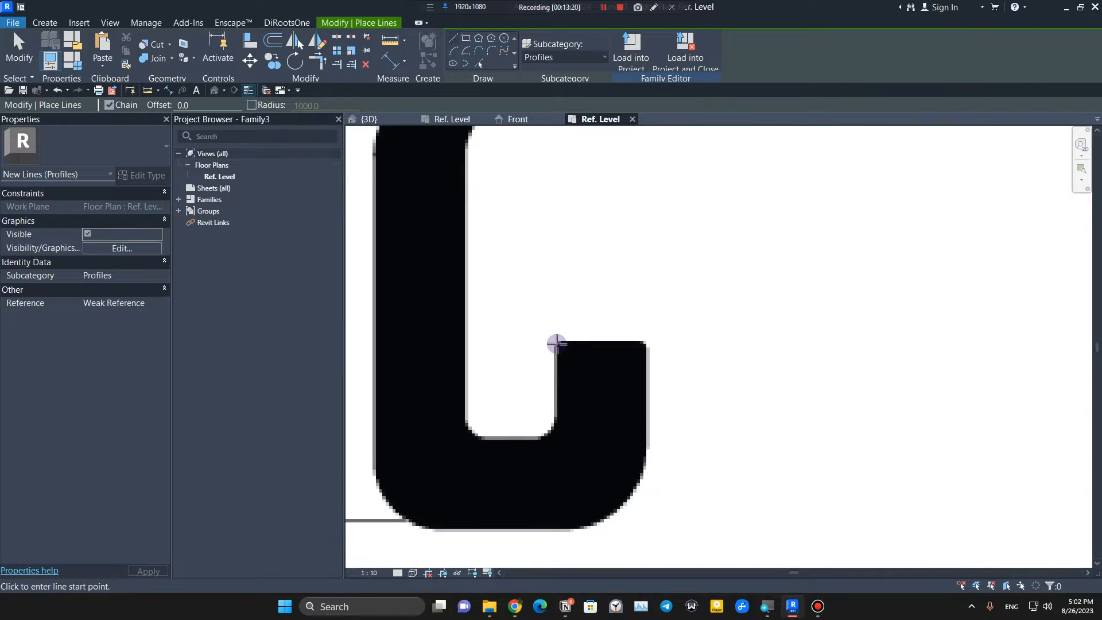
left_click(557, 342)
left_click(647, 342)
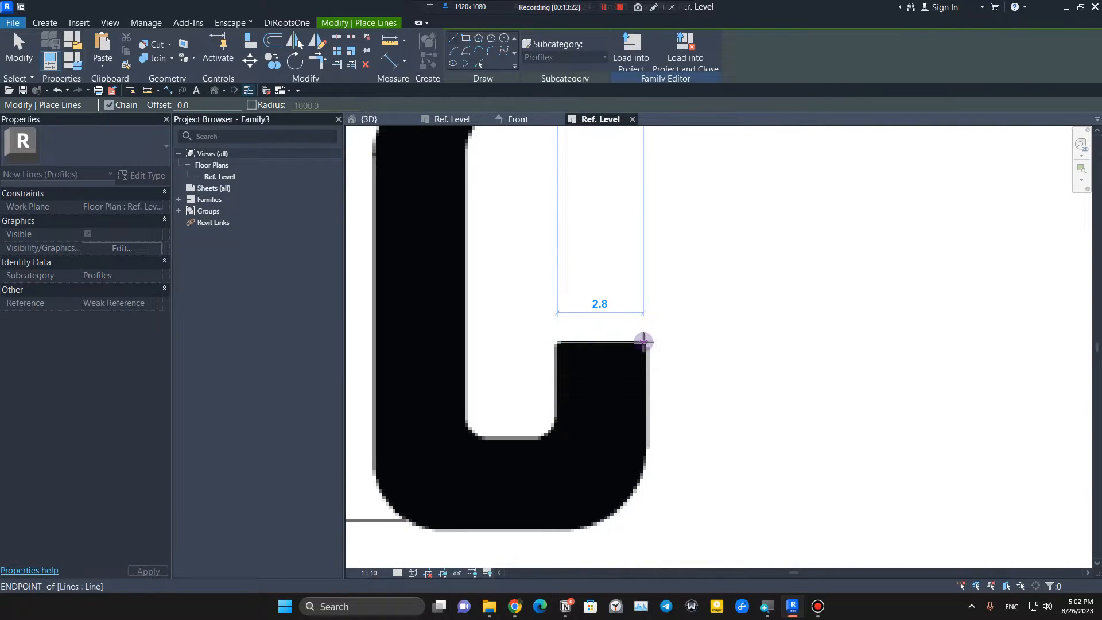
Step: Trace the left lip's outer vertical edge and round its lower corner with a tangent arc of about 2.6 radius
left_click(645, 467)
scroll(610, 525, "up", 3)
left_click(533, 535)
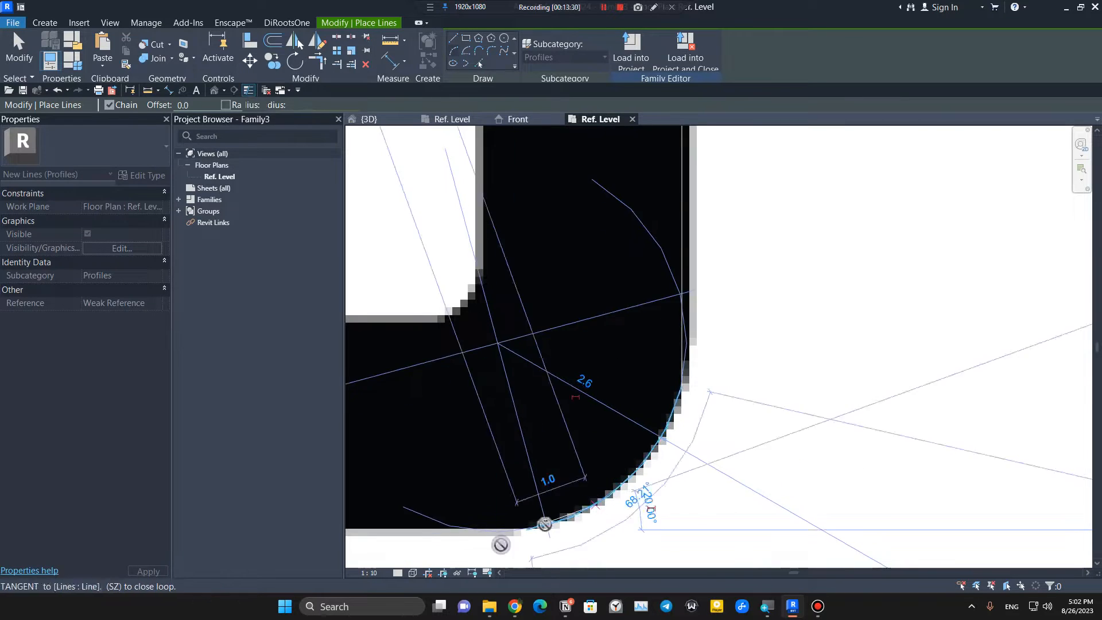
left_click(546, 523)
Step: Continue with straight lines along the left hook's bottom edge and up the outer wall to the lower bend of its inward step
left_click(453, 38)
left_click(686, 482)
scroll(613, 345, "down", 4)
scroll(584, 307, "up", 7)
left_click(584, 307)
scroll(584, 307, "down", 8)
left_click(588, 357)
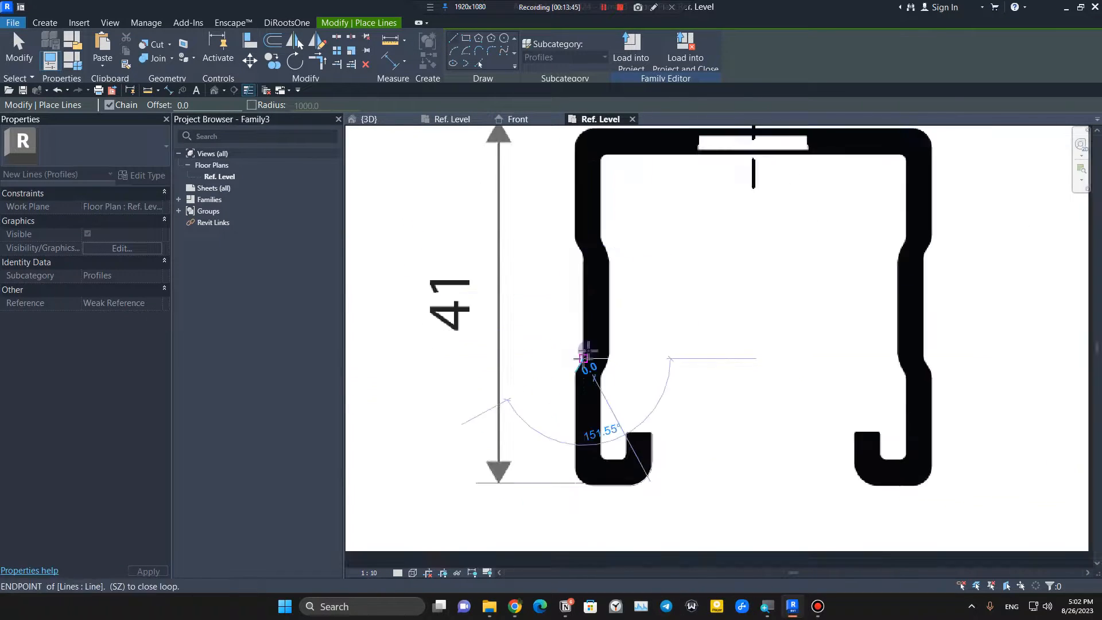
Step: Trace the left wall's inward-stepped stretch and its upper bend, continuing up toward the section's upper outer corner
scroll(588, 345, "up", 5)
left_click(591, 425)
left_click(549, 339)
scroll(521, 337, "up", 5)
left_click(521, 337)
scroll(473, 403, "down", 3)
left_click(474, 403)
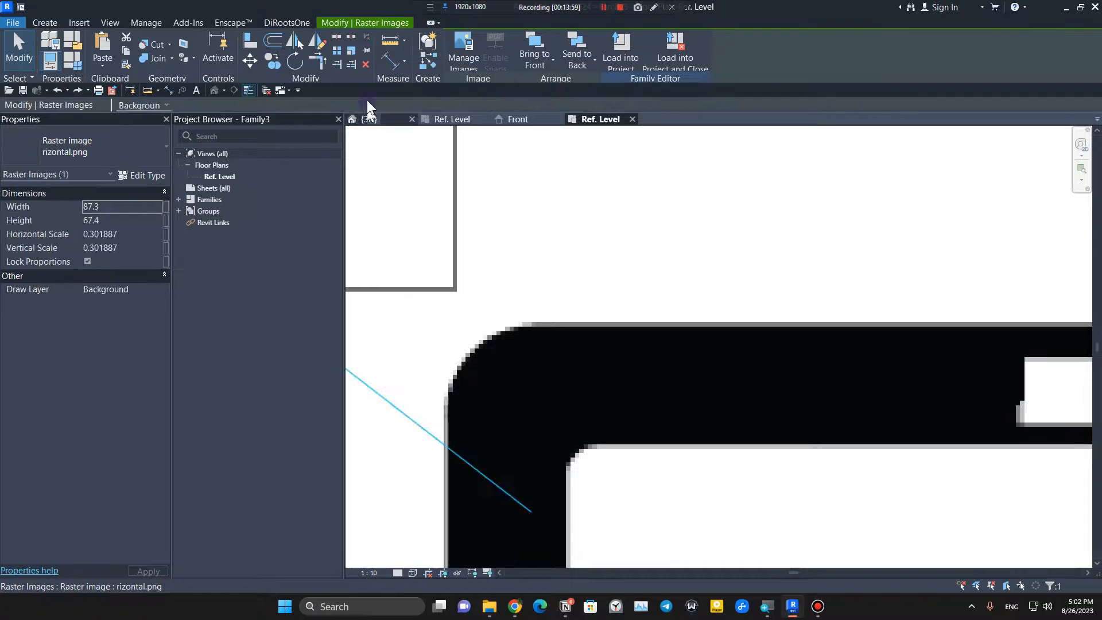
Step: Complete the left wall up to a square outer corner and draw the section's top outer edge across to the right corner
left_click(447, 460)
left_click_drag(448, 402, 549, 322)
left_click(45, 23)
left_click(99, 54)
left_click(448, 323)
scroll(448, 324, "down", 5)
scroll(680, 305, "up", 5)
scroll(677, 280, "up", 2)
left_click(677, 284)
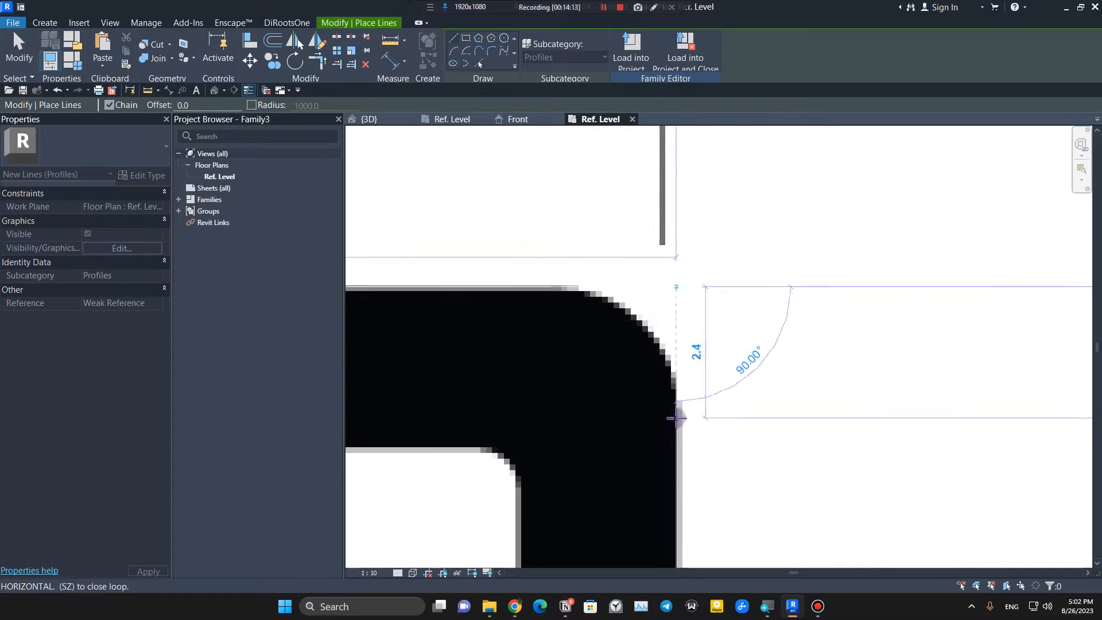
scroll(677, 419, "down", 6)
scroll(640, 281, "up", 4)
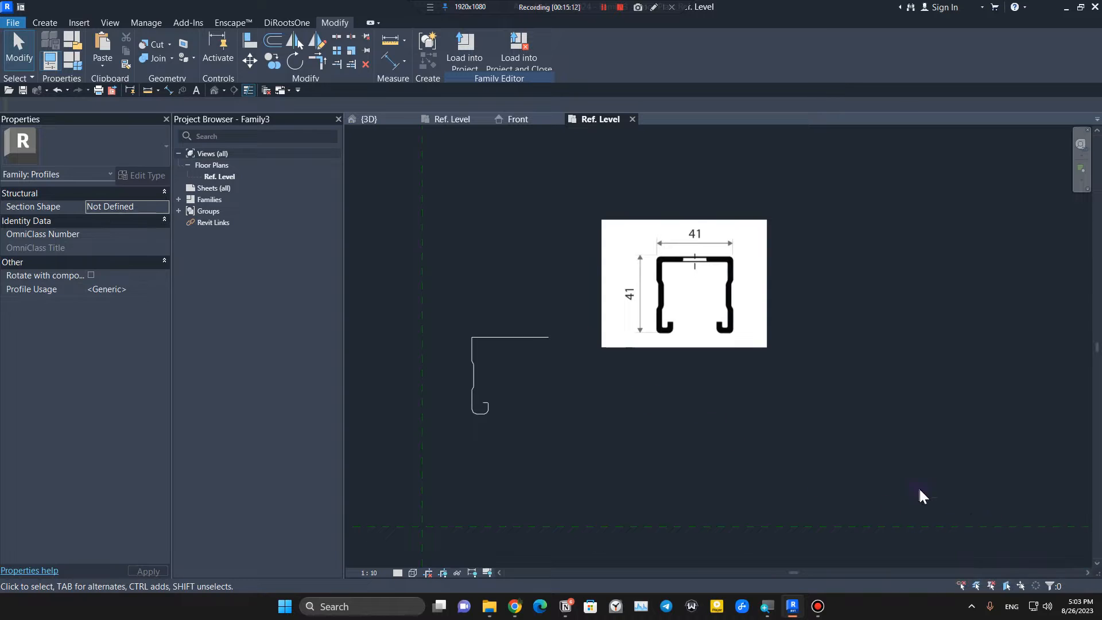
Step: Allow pinned elements to be selected and delete the traced raster image
left_click(992, 586)
left_click(706, 274)
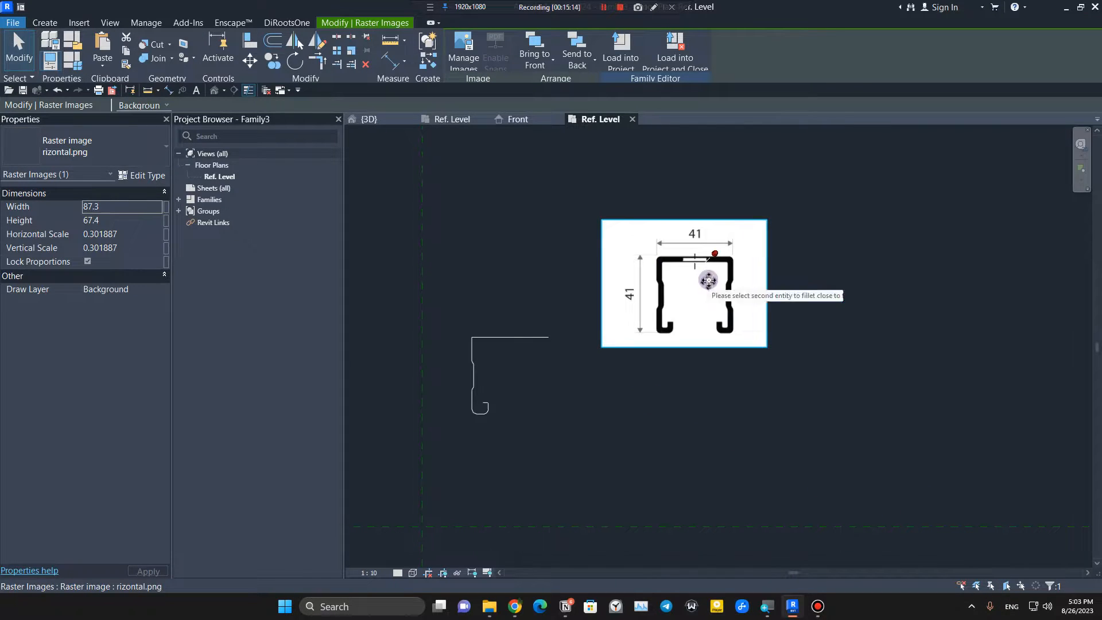
key("Delete")
Step: Move all traced profile lines so the midpoint of the top edge sits on the intersection of the reference planes
middle_click_drag(536, 406, 591, 300)
scroll(591, 301, "up", 3)
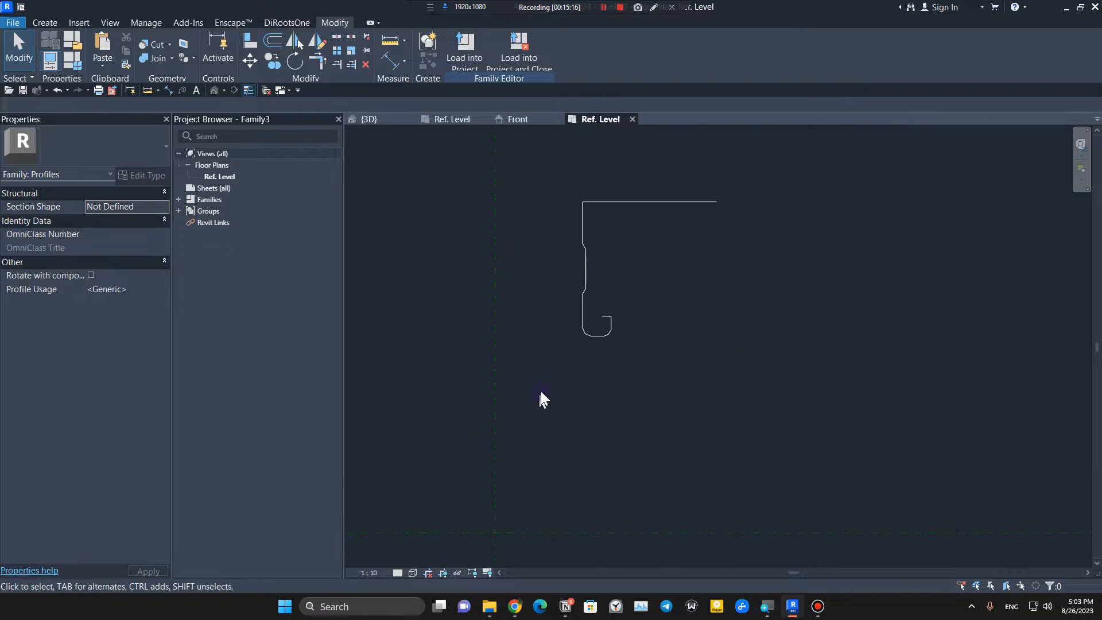
left_click_drag(539, 395, 760, 177)
left_click(250, 60)
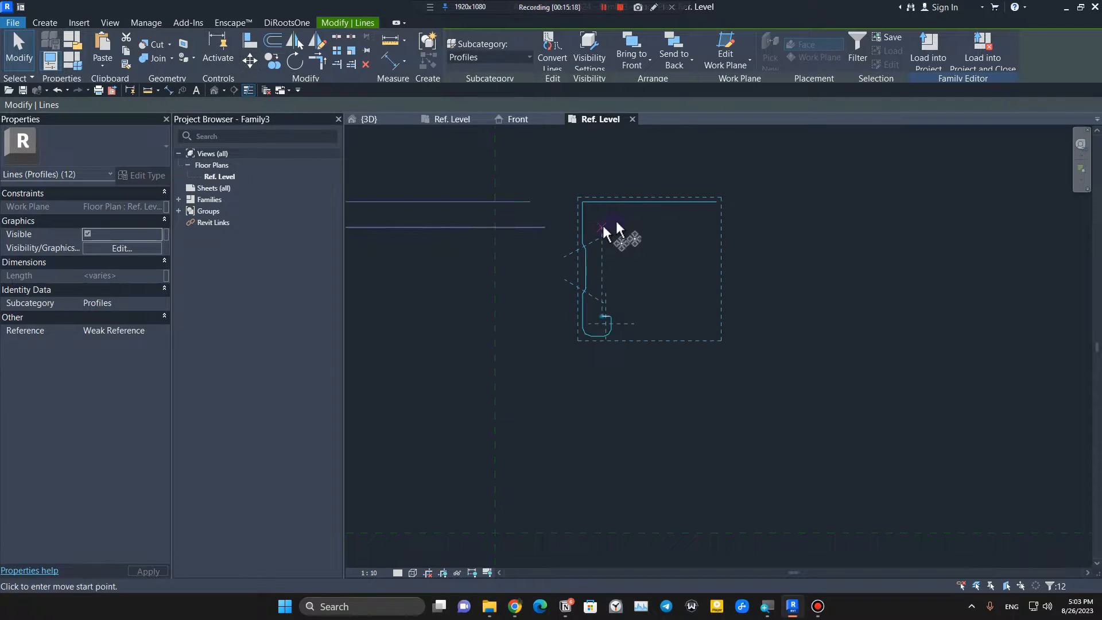
left_click(650, 201)
scroll(583, 360, "up", 1)
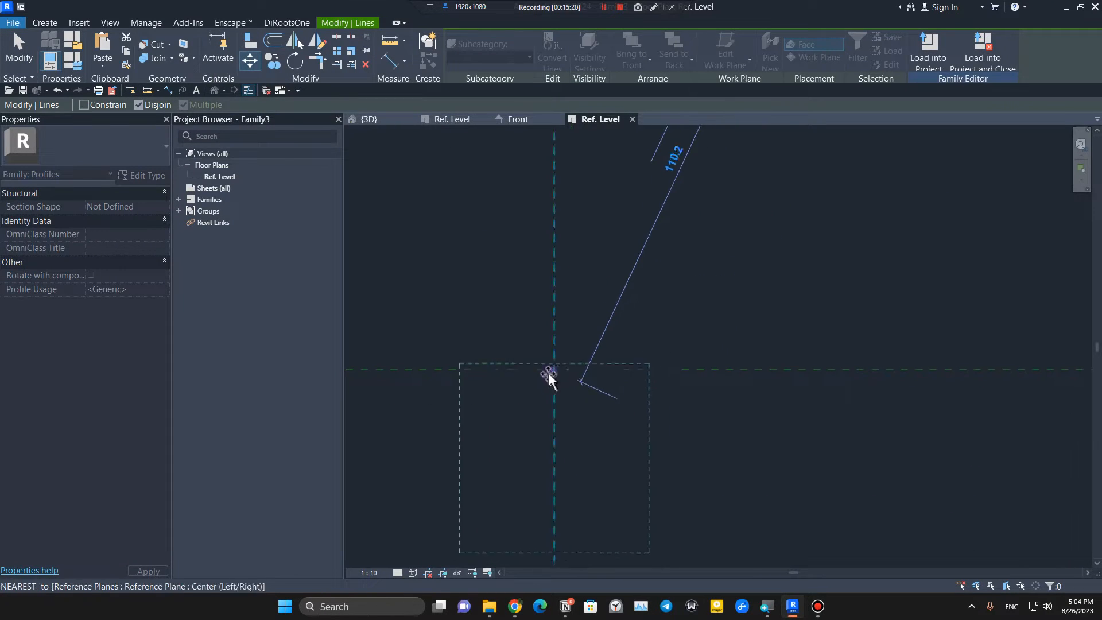
left_click(556, 373)
scroll(556, 402, "down", 3)
left_click(520, 320)
middle_click_drag(557, 454, 516, 354)
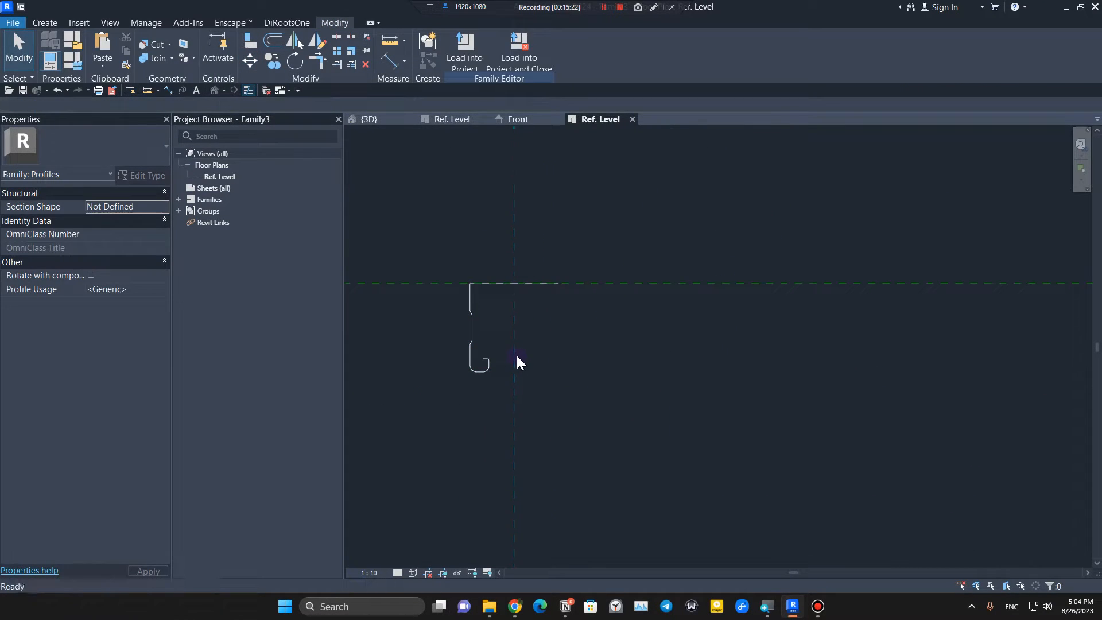
Step: Mirror a copy of the left wall and hook lines about the Center (Left/Right) reference plane
scroll(516, 354, "up", 3)
middle_click_drag(395, 399, 539, 510)
left_click_drag(502, 487, 618, 270)
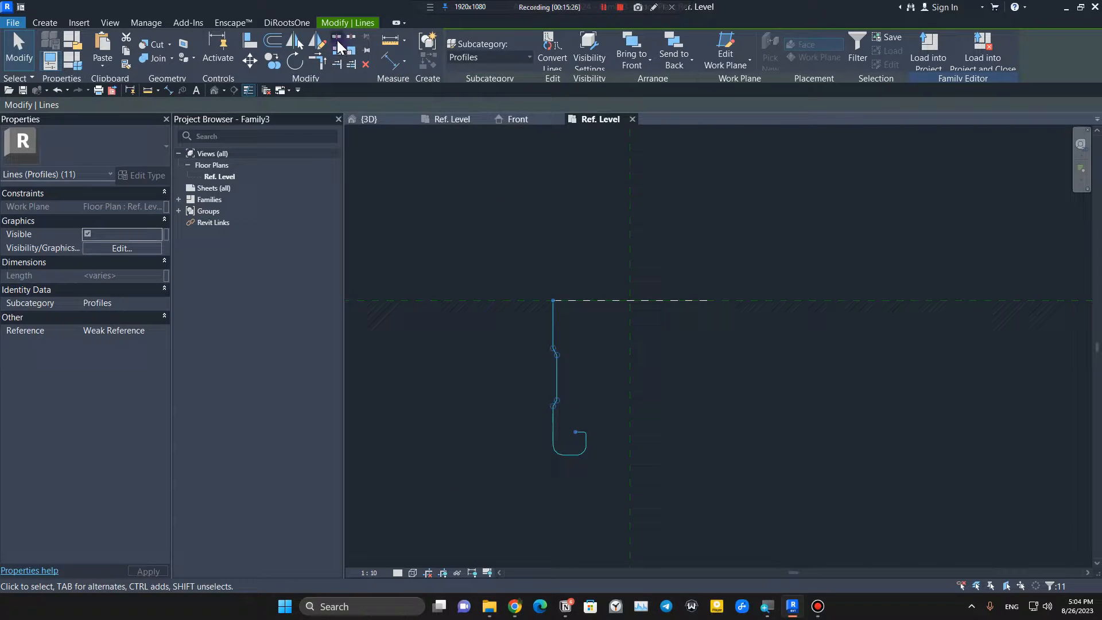
left_click(298, 42)
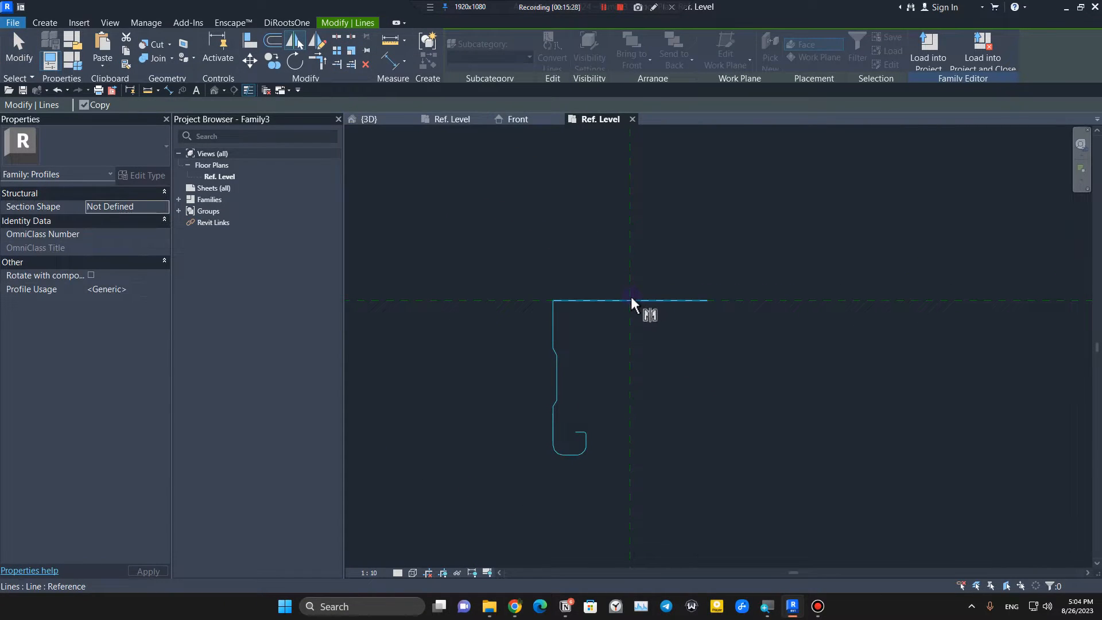
left_click(630, 317)
left_click(667, 398)
scroll(680, 438, "up", 2)
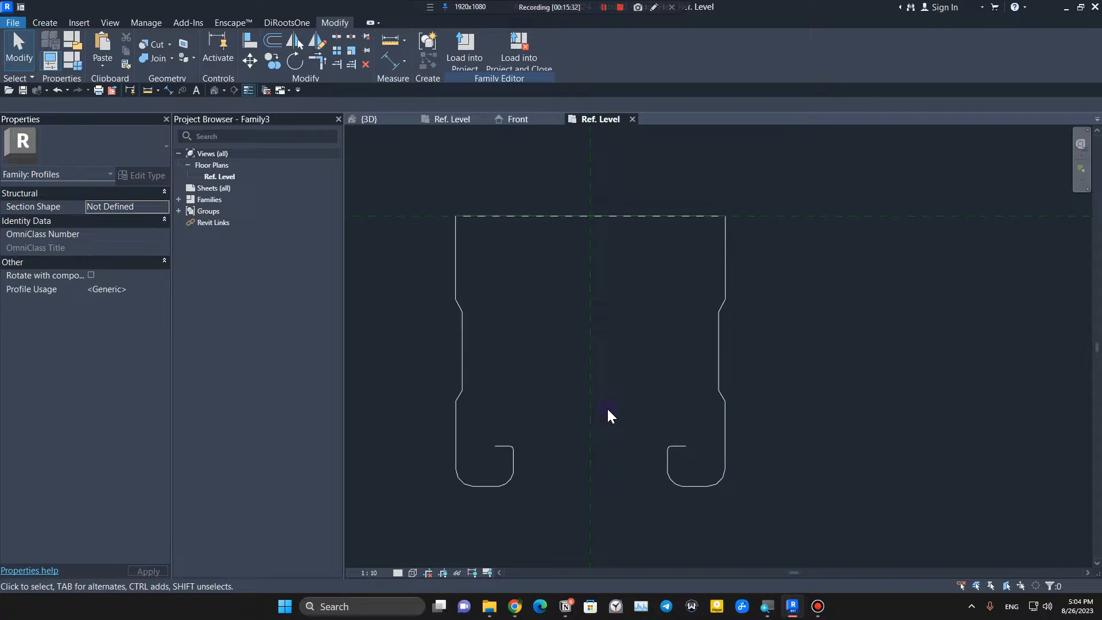
Step: Offset a copy of the whole outer line chain inward by 2.0 to form the wall thickness
scroll(539, 384, "down", 2)
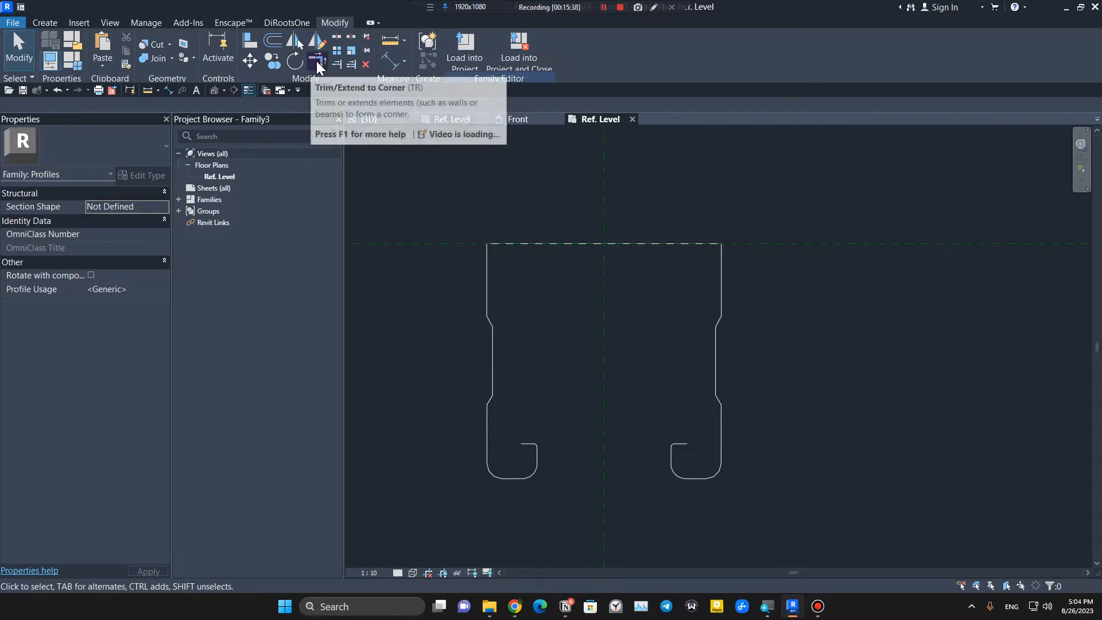
left_click(272, 42)
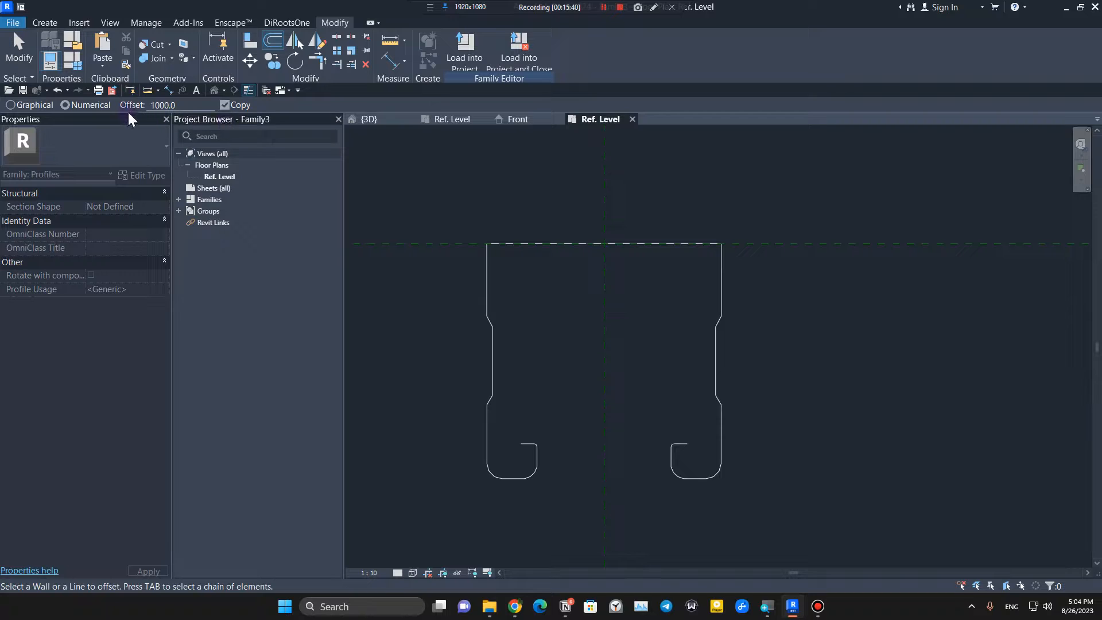
left_click(86, 105)
type("2")
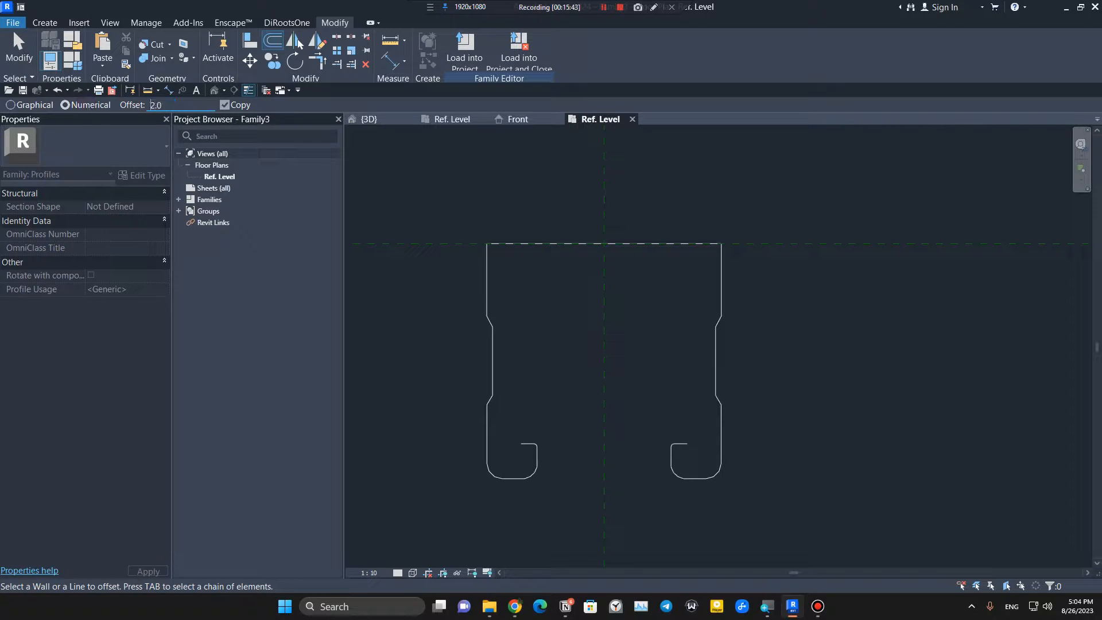
key("Tab")
left_click(714, 364)
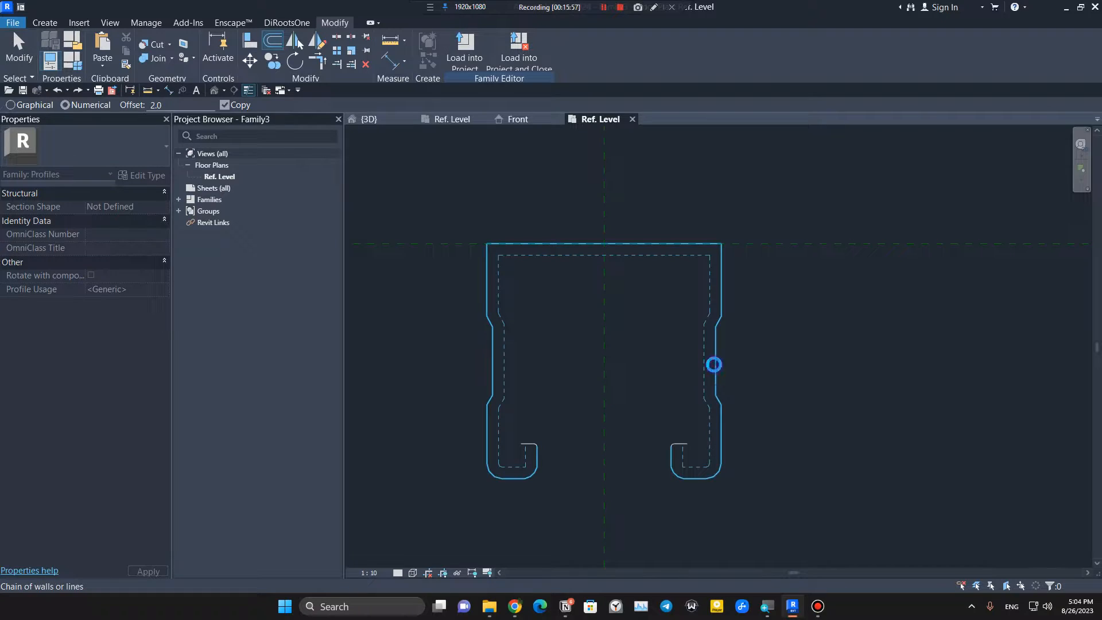
scroll(701, 471, "up", 5)
scroll(643, 397, "down", 3)
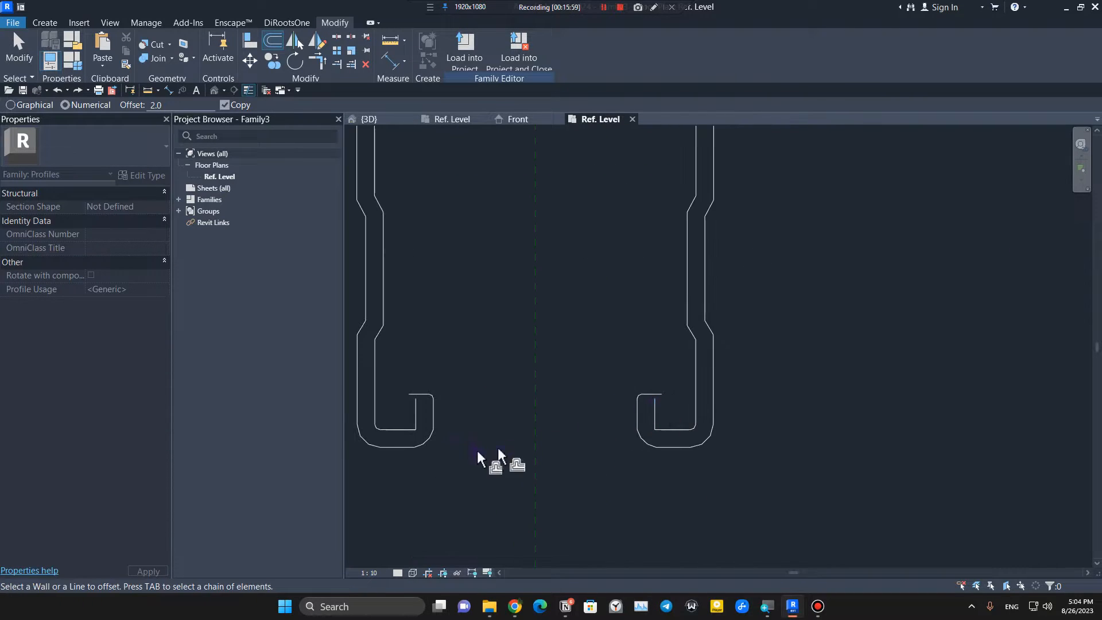
Step: Trim the inner hook lines to the lip ends at both hooks so the profile outline closes
key("Escape")
scroll(381, 417, "up", 3)
middle_click_drag(381, 415, 561, 441)
key("t")
key("r")
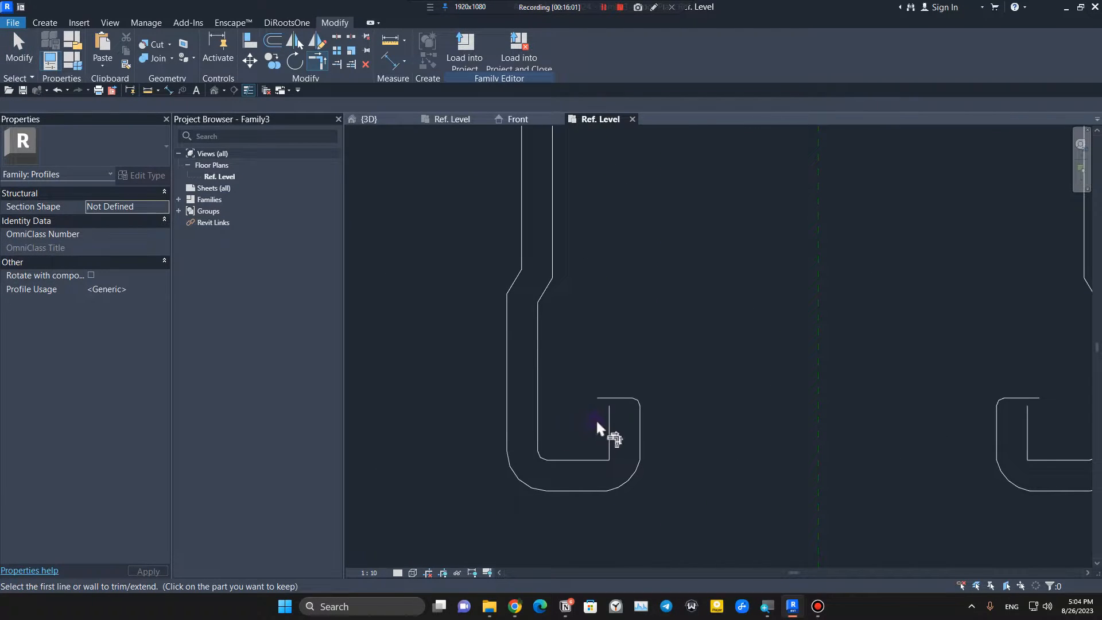
left_click(609, 428)
left_click(627, 399)
middle_click_drag(804, 464, 459, 464)
left_click(684, 430)
left_click(666, 398)
scroll(678, 414, "down", 4)
scroll(686, 275, "up", 4)
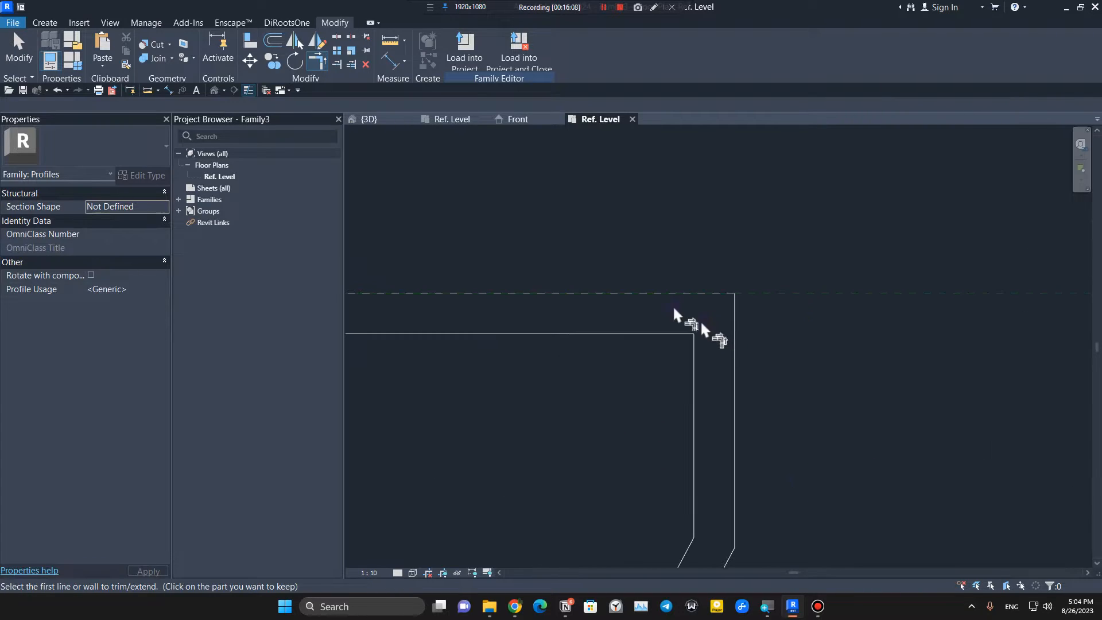
key("Escape")
Step: Round the profile's upper-left outer corner with a fillet arc of radius 0.5
scroll(692, 390, "down", 4)
middle_click_drag(604, 456, 576, 368)
scroll(494, 322, "up", 3)
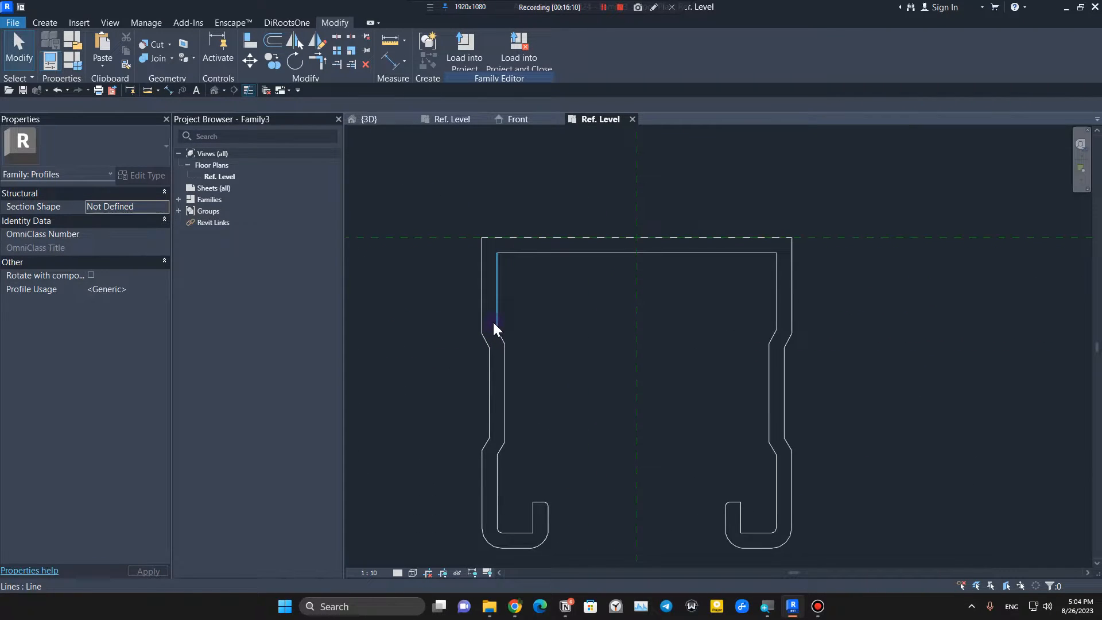
scroll(489, 236, "up", 4)
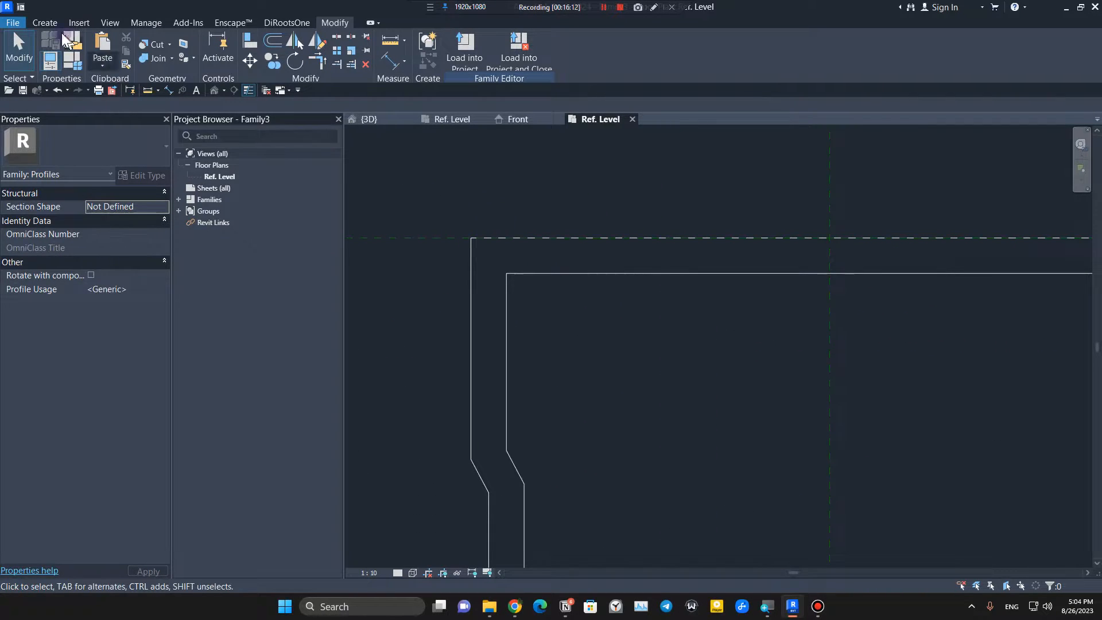
left_click(45, 22)
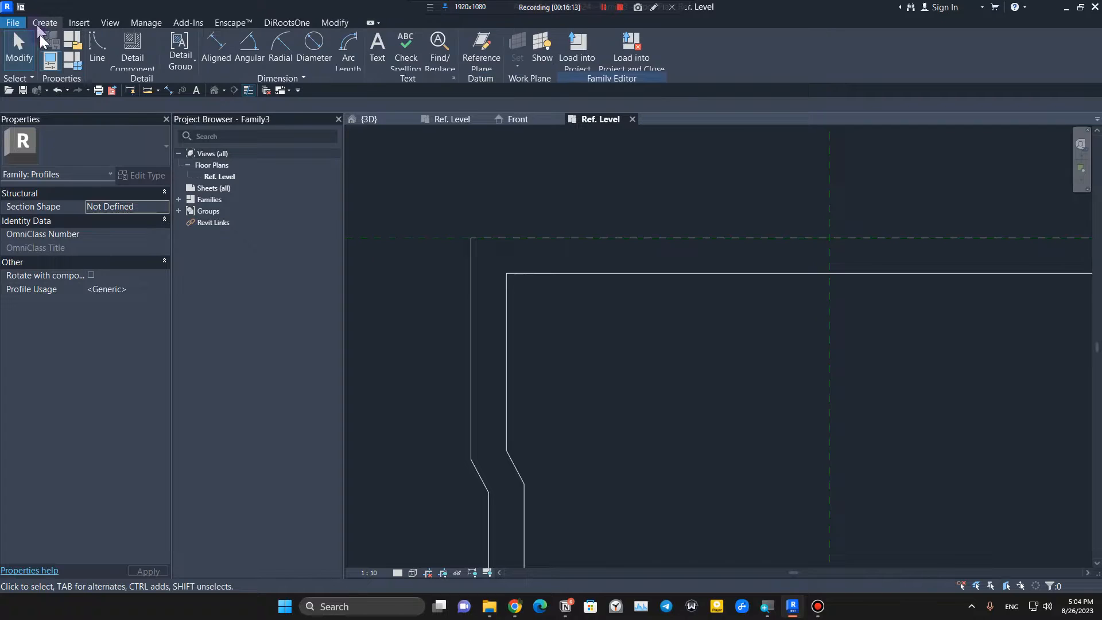
left_click(99, 49)
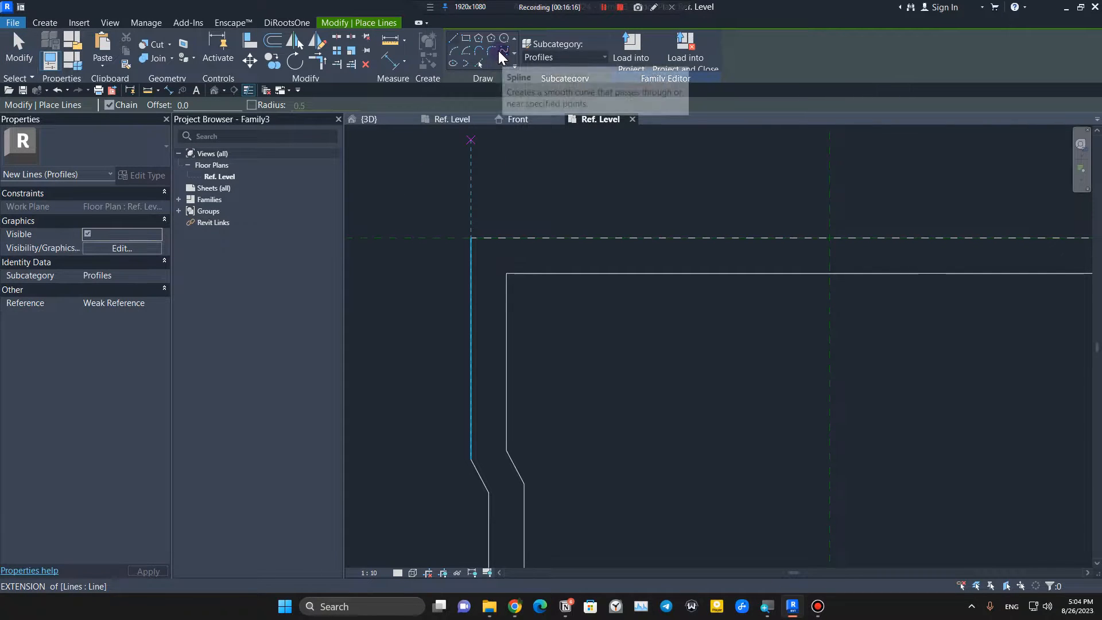
left_click(492, 51)
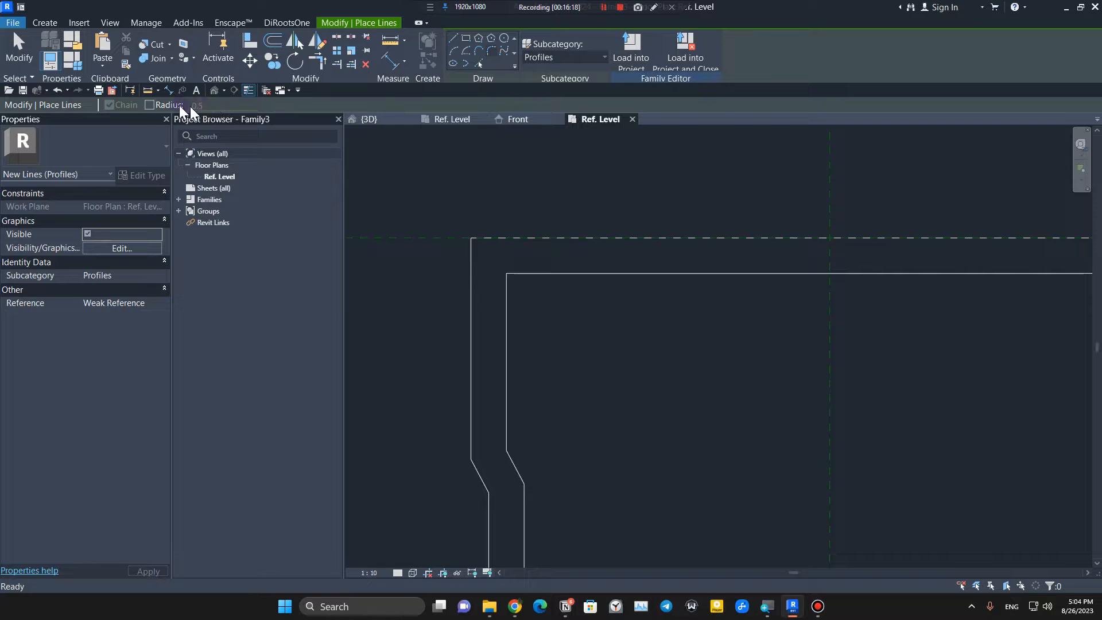
left_click(150, 105)
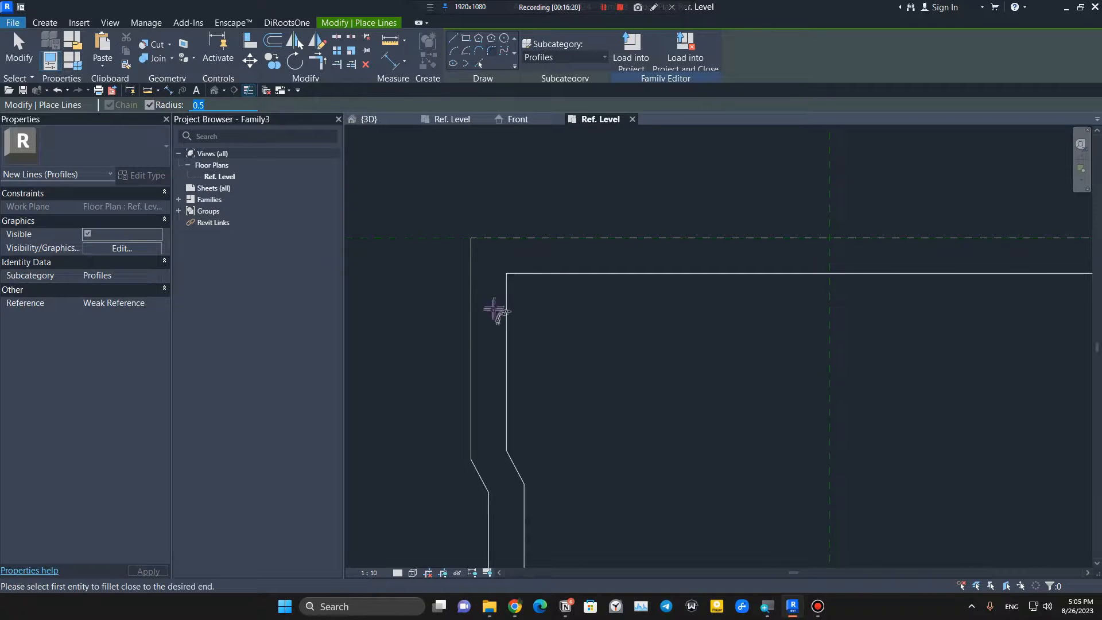
scroll(492, 308, "up", 1)
left_click(471, 244)
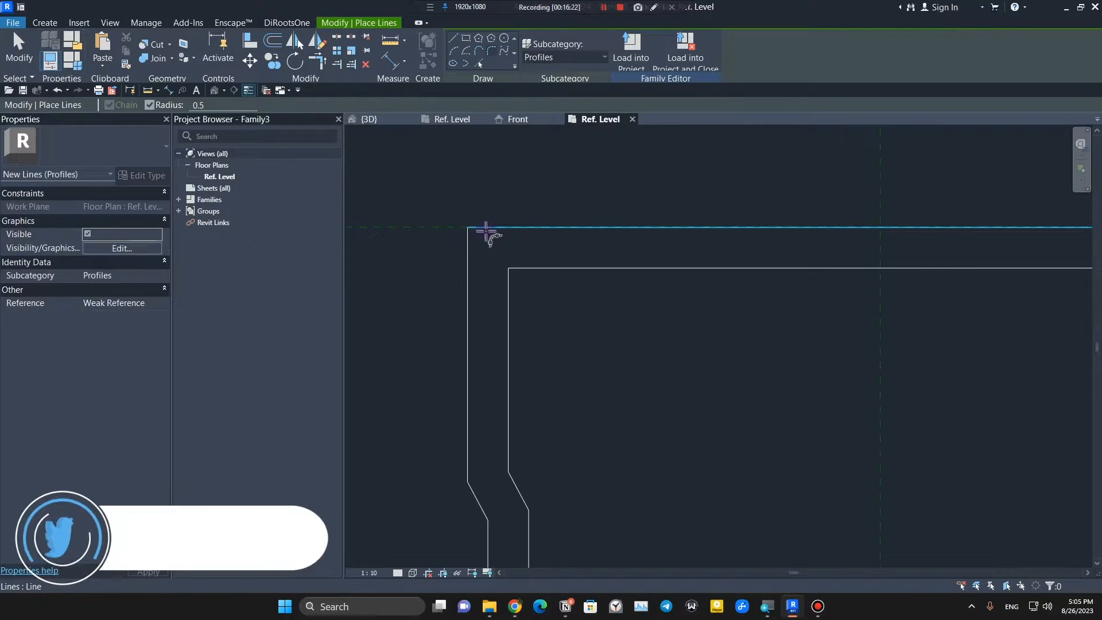
scroll(531, 252, "up", 2)
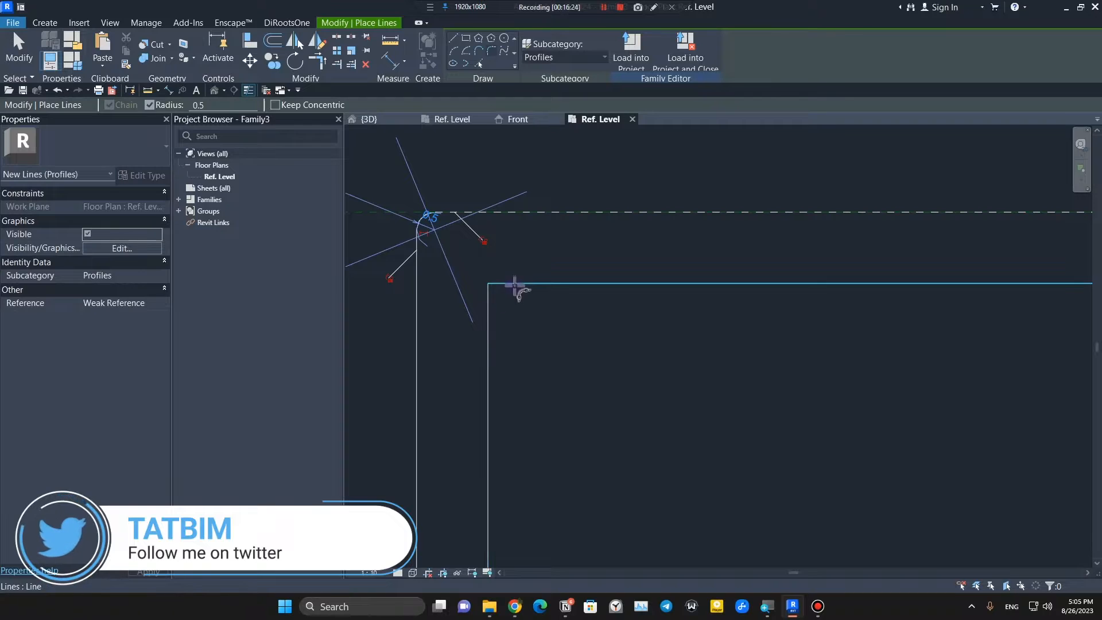
Step: Round the profile's inner upper-left corner and both the outer and inner upper-right corners with fillet arcs of radius 0.5
left_click(489, 307)
left_click(512, 285)
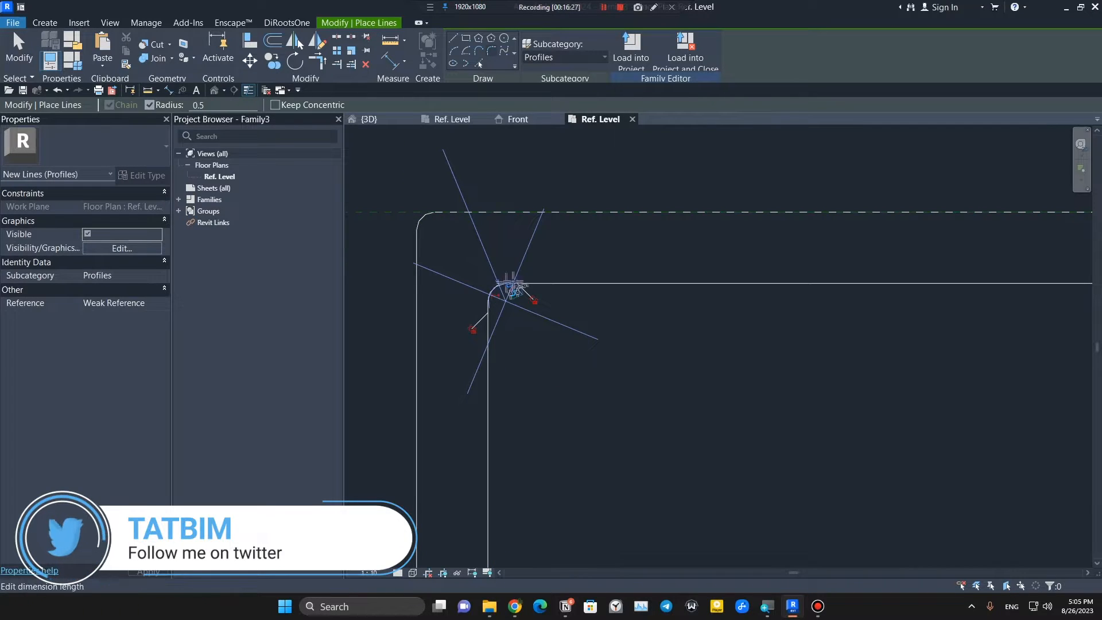
scroll(579, 336, "down", 2)
scroll(597, 340, "down", 2)
scroll(591, 320, "up", 4)
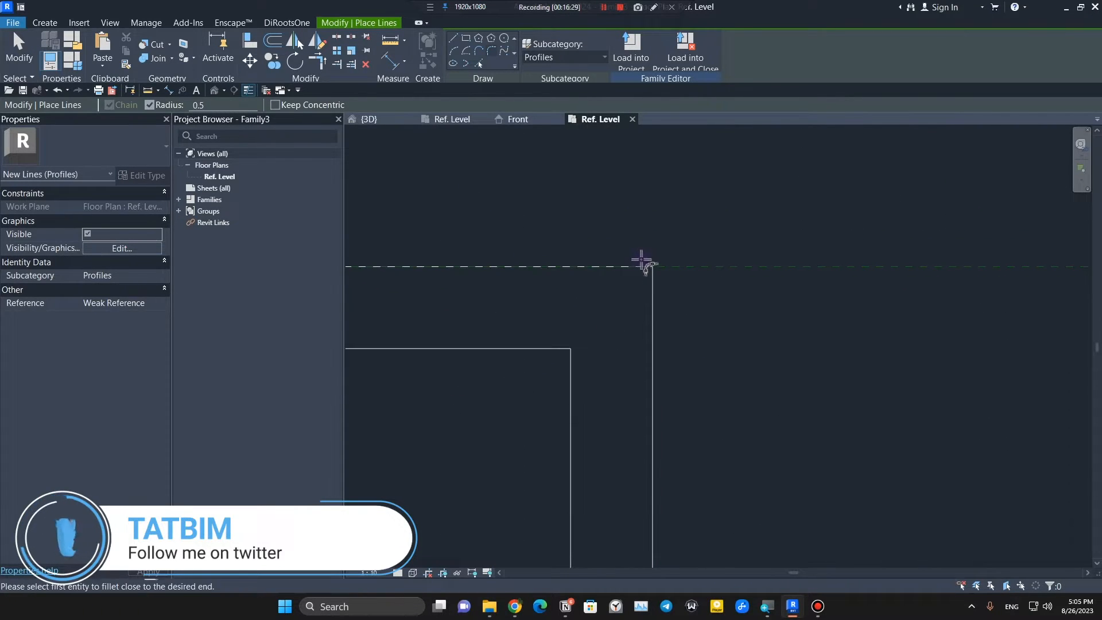
left_click(640, 268)
left_click(653, 293)
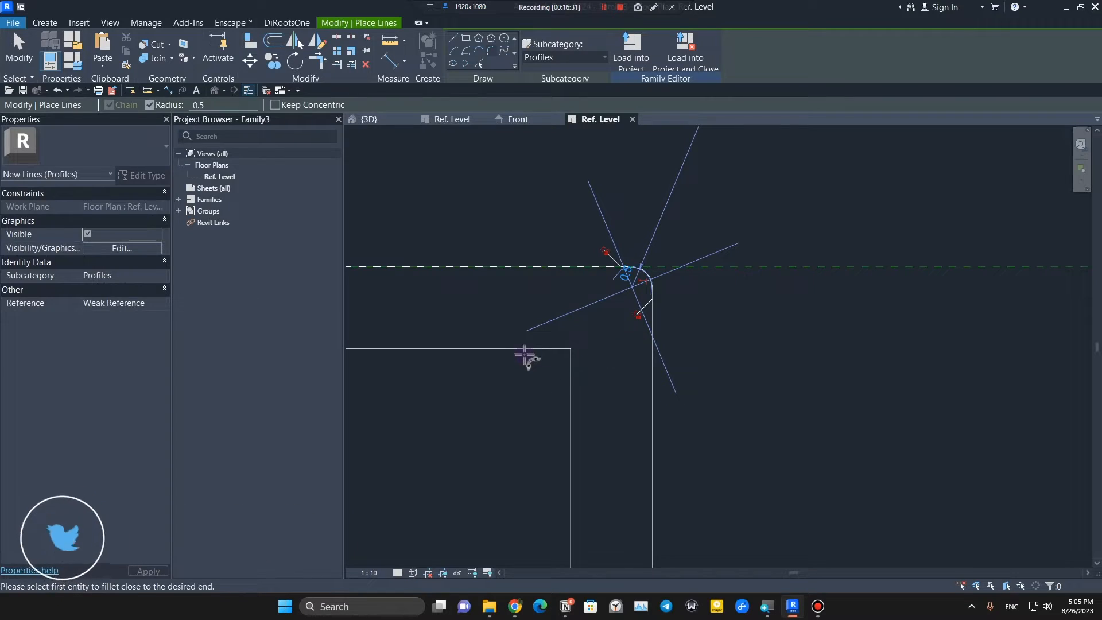
scroll(572, 376, "down", 5)
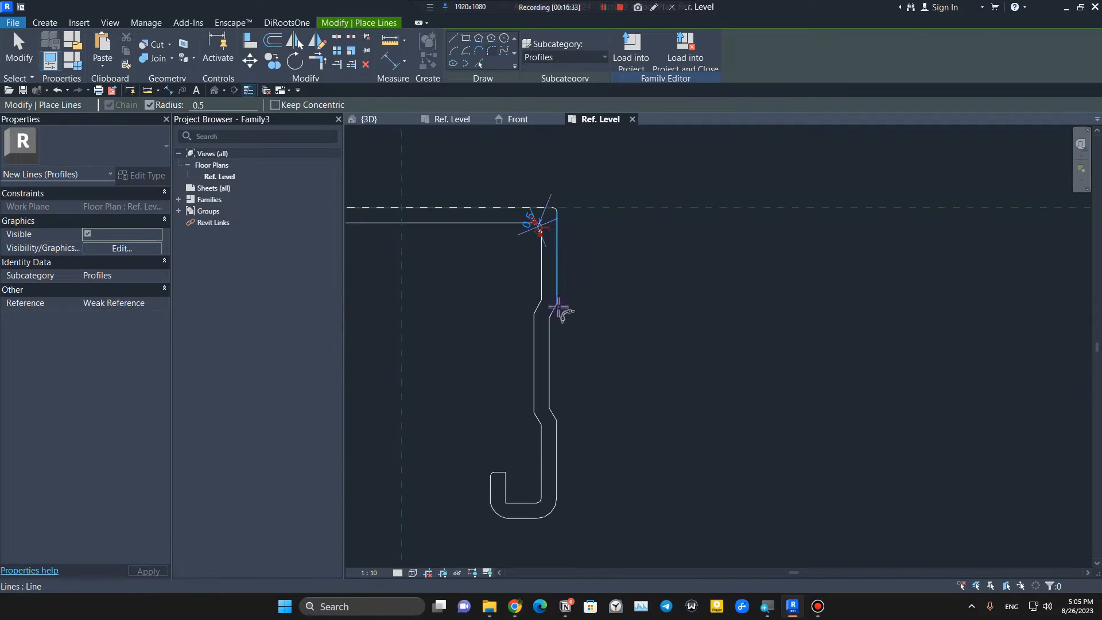
scroll(526, 293, "up", 4)
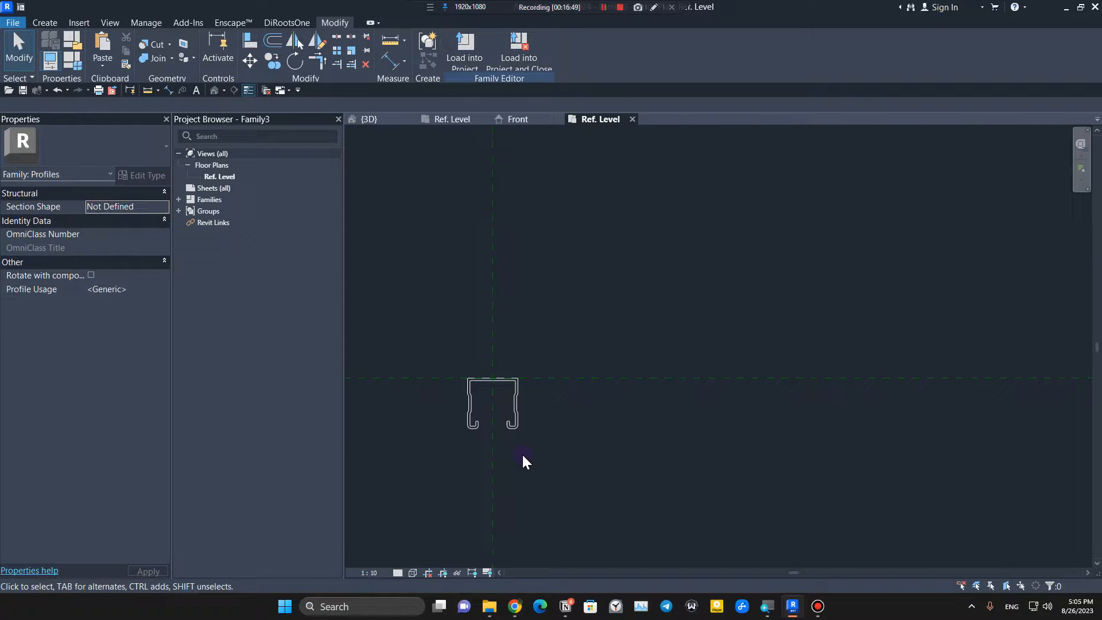
Step: Save the strut profile family to the Desktop as H Profile
key("ctrl+s")
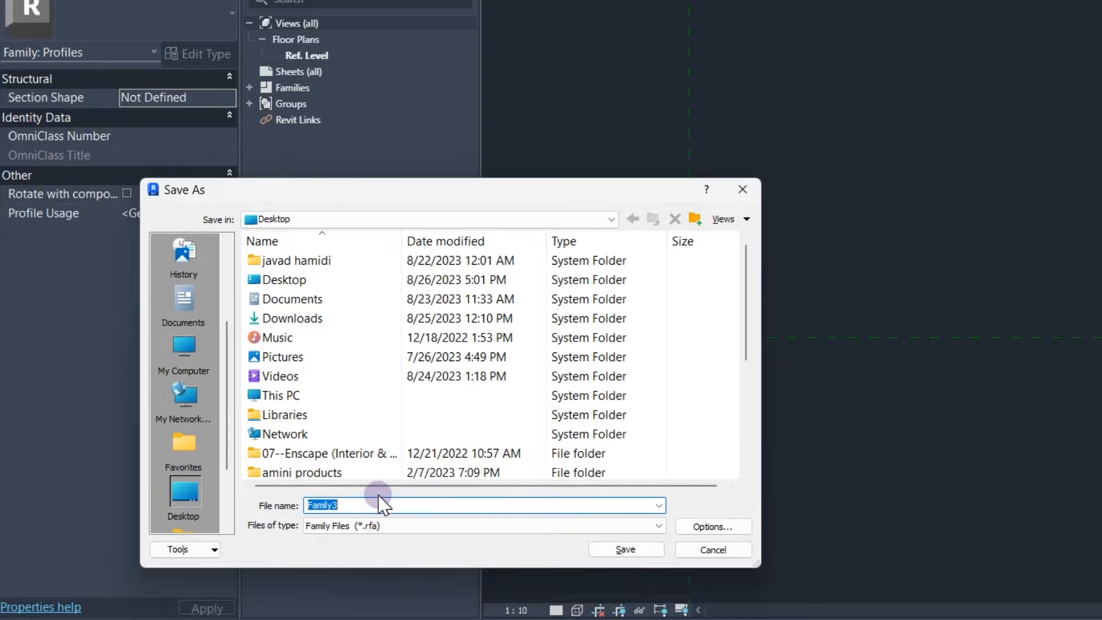
type("s")
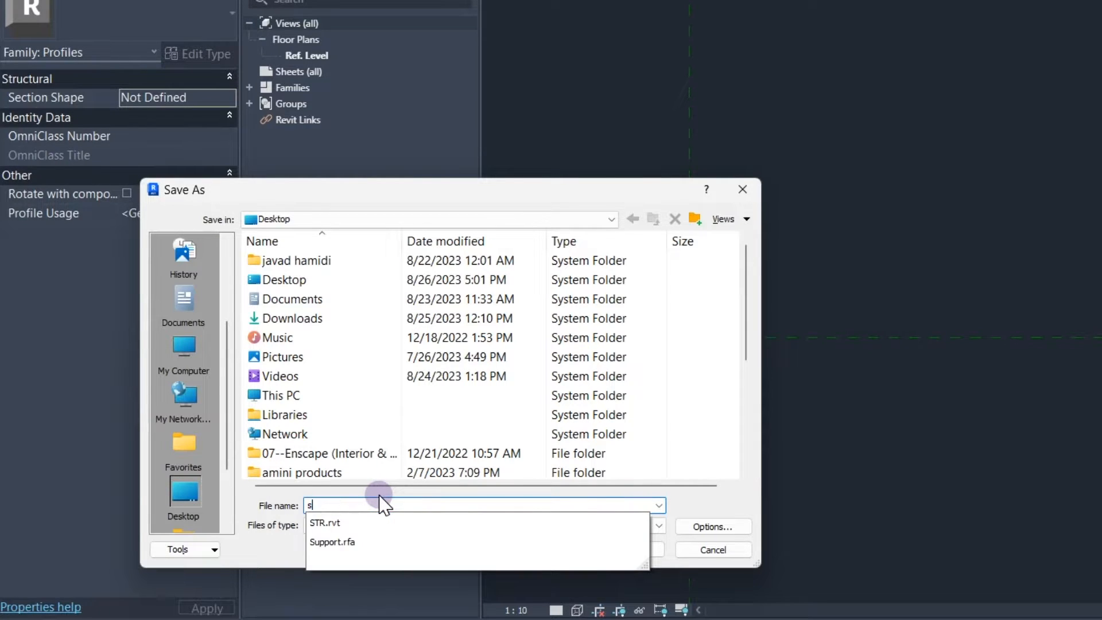
key("BackSpace")
type("B")
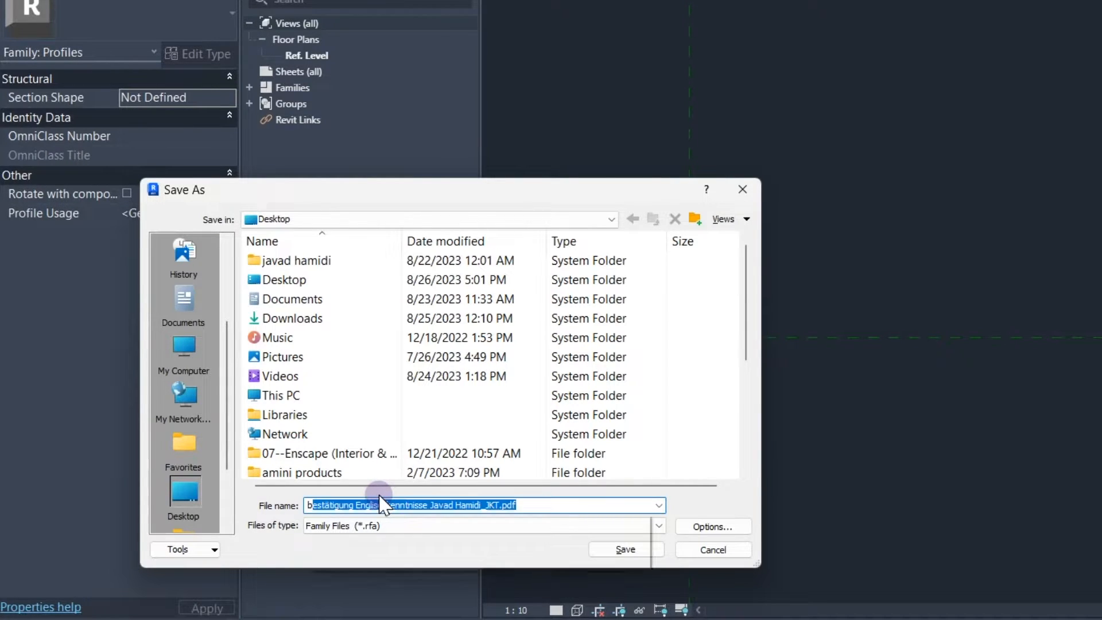
key("BackSpace")
key("BackSpace")
type("H Profile")
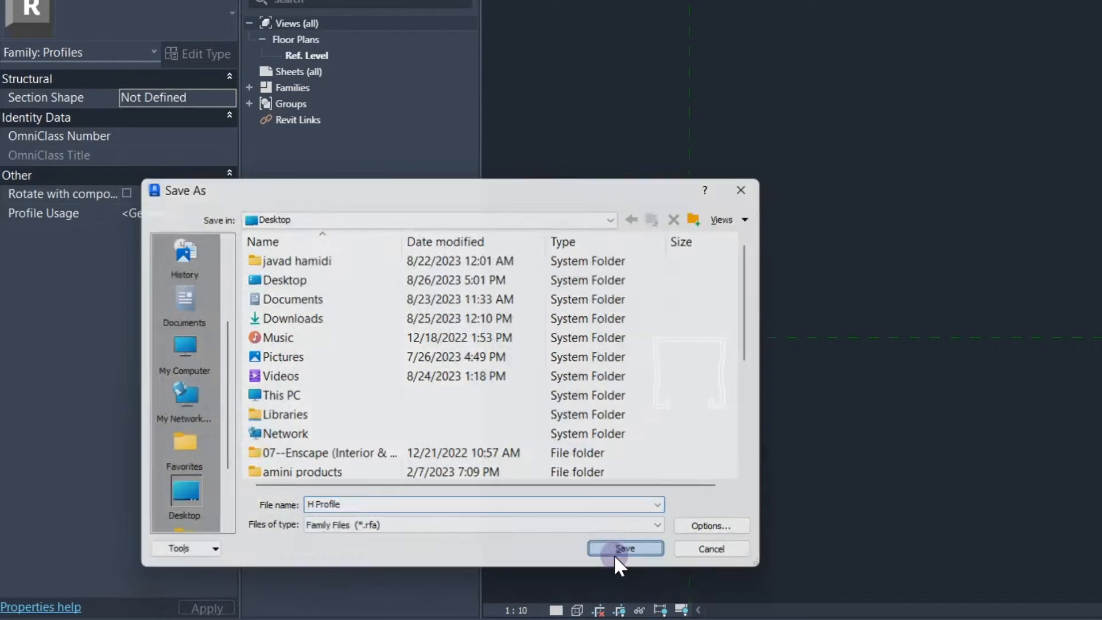
left_click(614, 552)
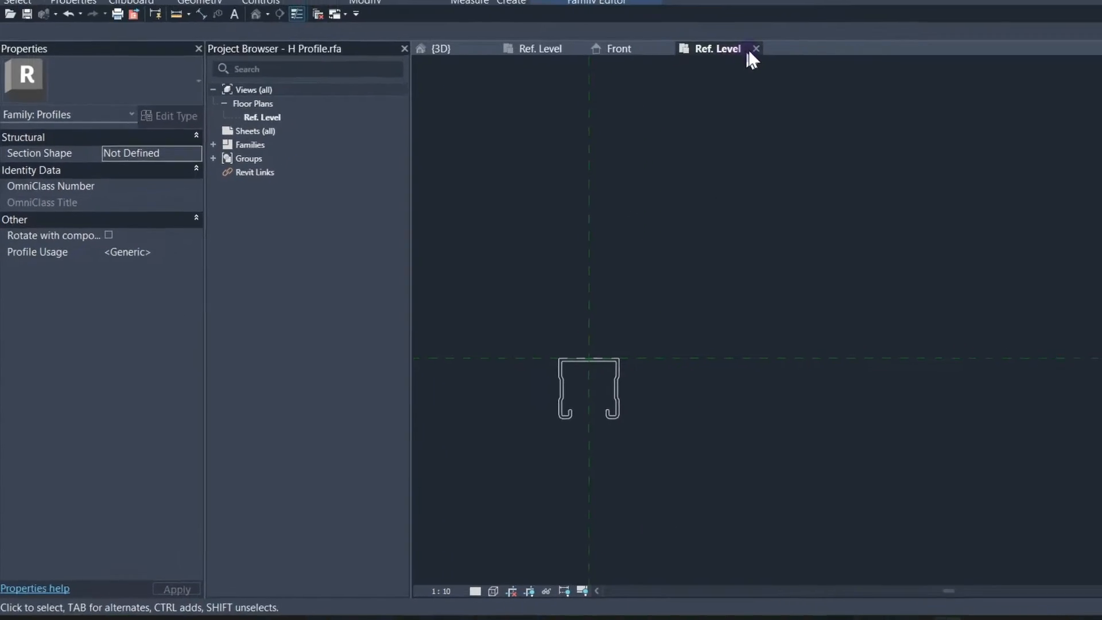
Step: Load the H Profile family into Support.rfa only
left_click(466, 50)
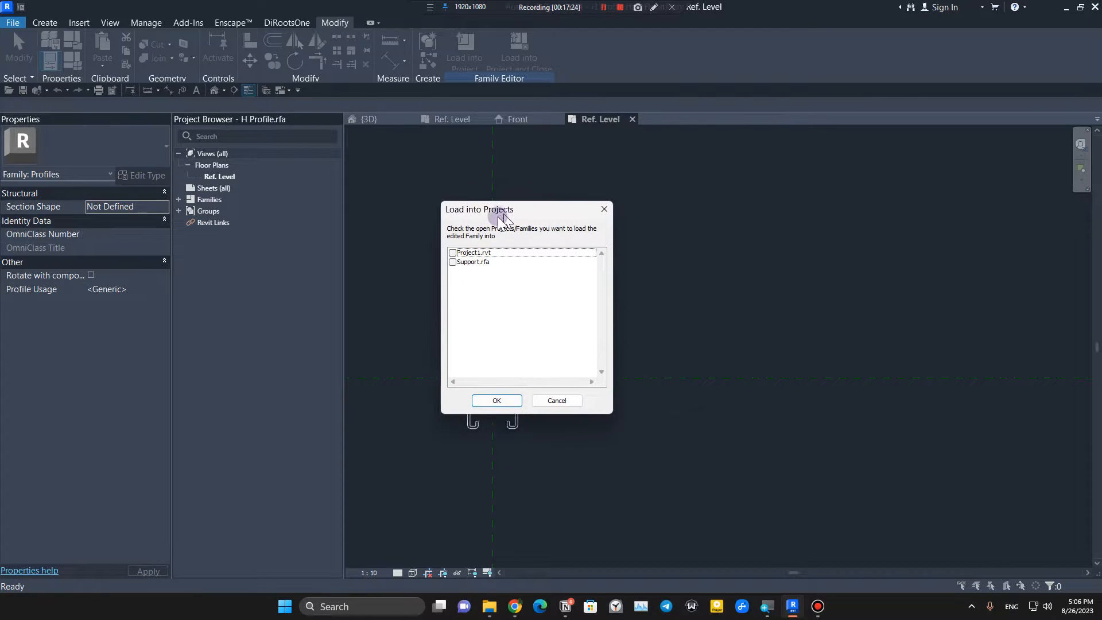
left_click_drag(505, 202, 401, 238)
left_click(375, 290)
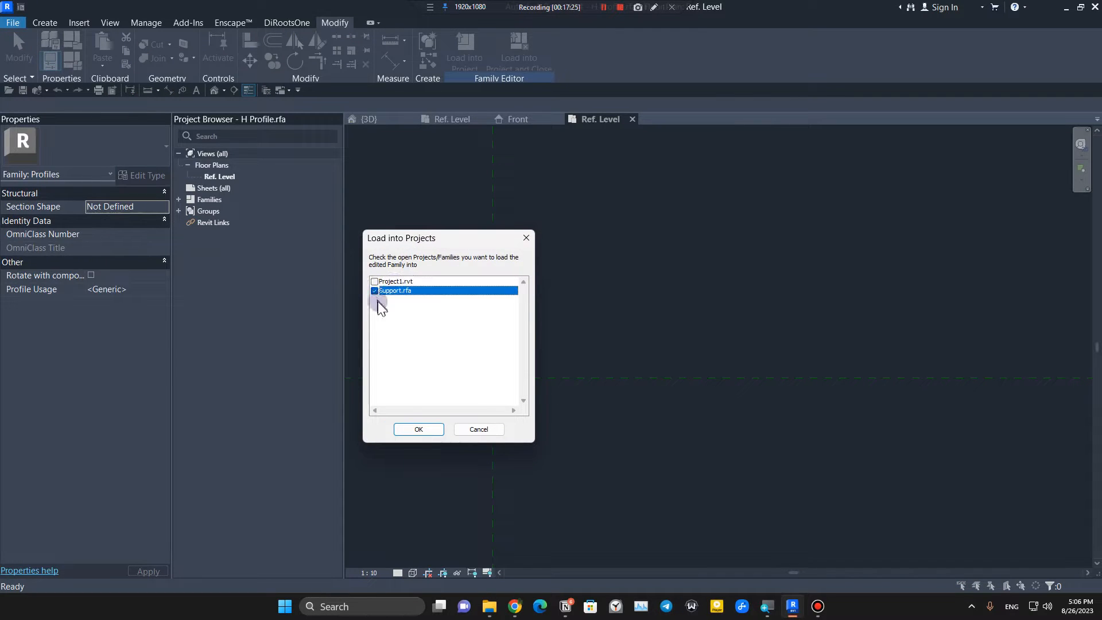
left_click(406, 429)
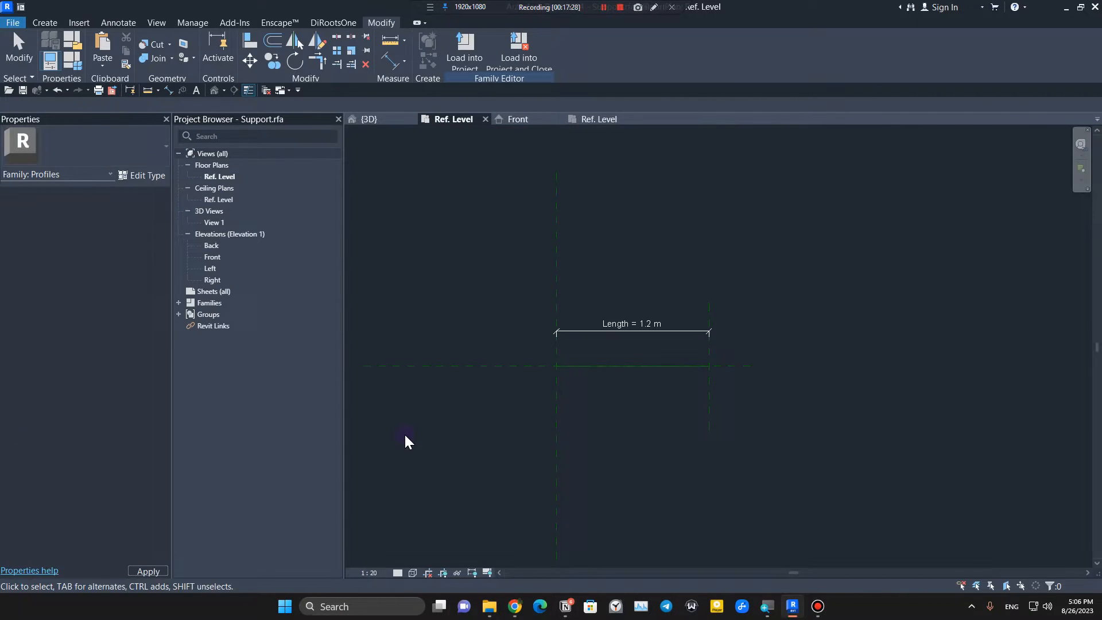
Step: Start a sweep and sketch its path as a straight line along the horizontal reference plane, overshooting both Length reference planes
middle_click_drag(691, 422, 666, 411)
scroll(491, 337, "up", 3)
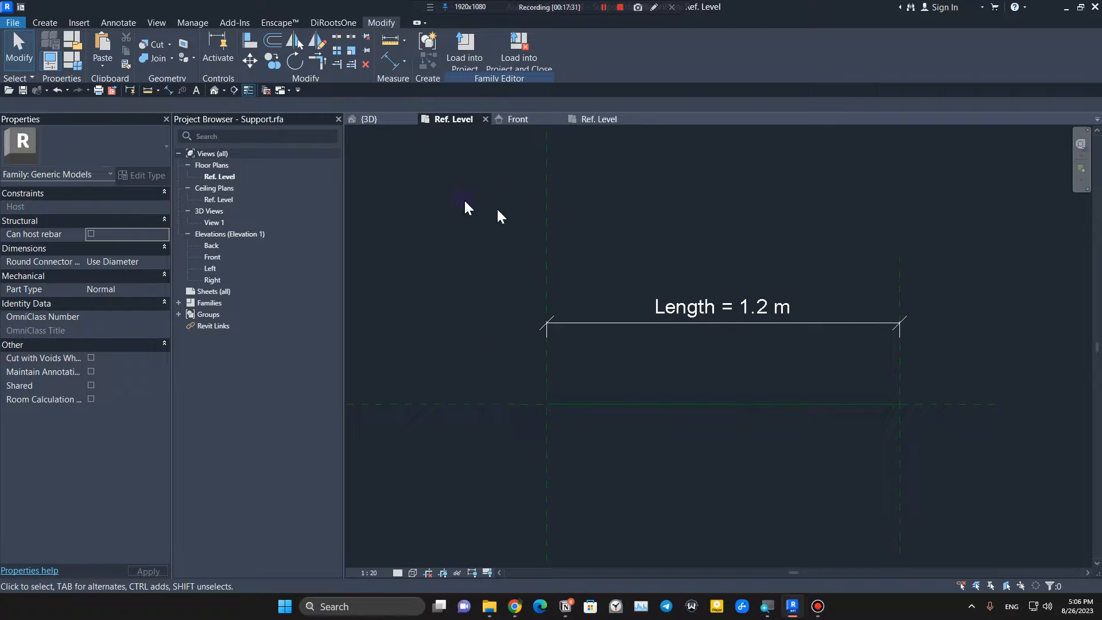
mouse_move(609, 388)
middle_mouse_down()
mouse_move(615, 394)
mouse_move(595, 376)
mouse_move(613, 384)
middle_mouse_up()
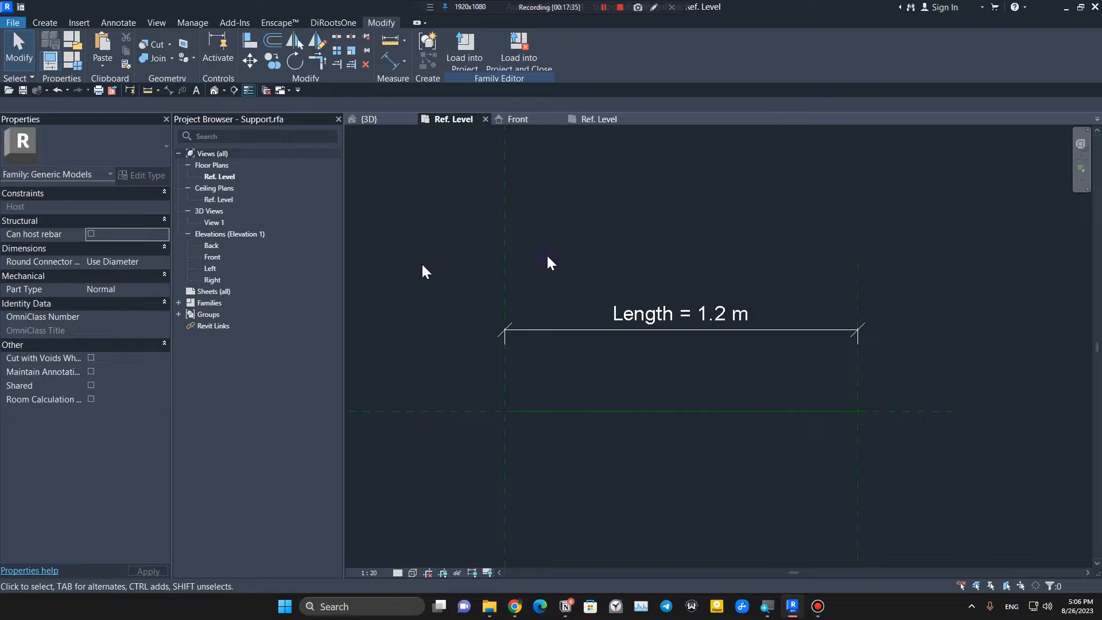
middle_click_drag(423, 270, 512, 266)
left_click(45, 23)
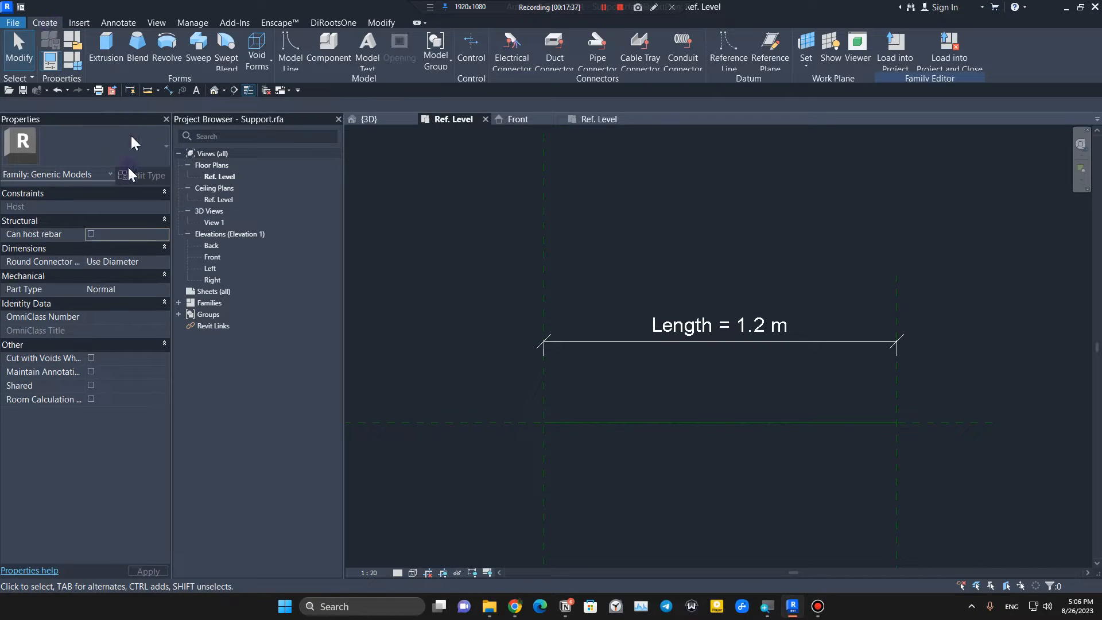
left_click(198, 49)
middle_click_drag(655, 359, 549, 359)
left_click(598, 46)
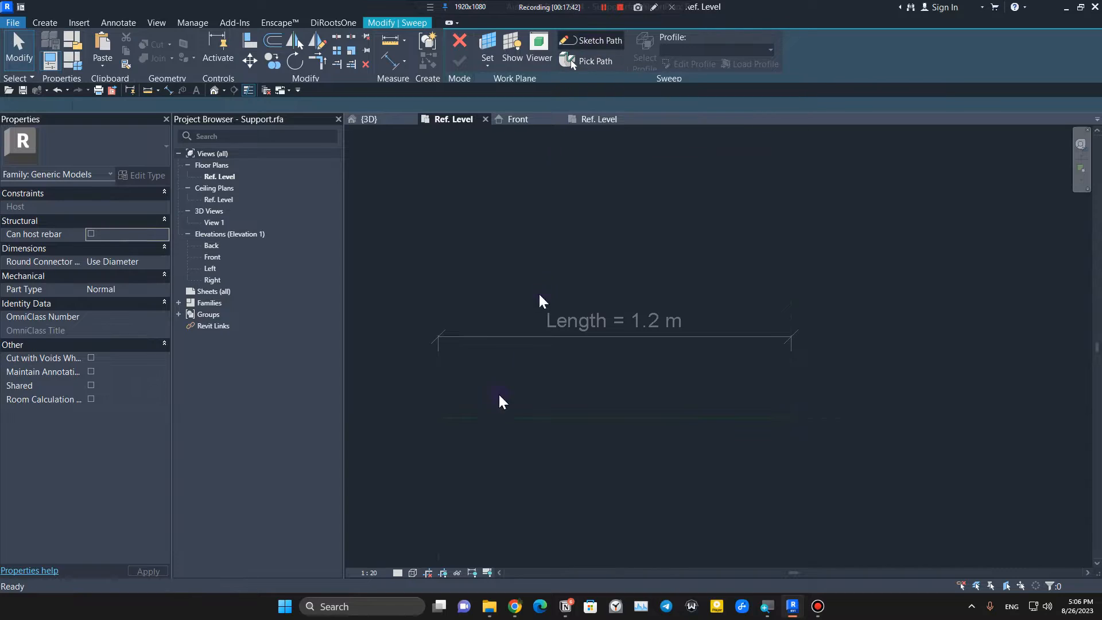
left_click(410, 419)
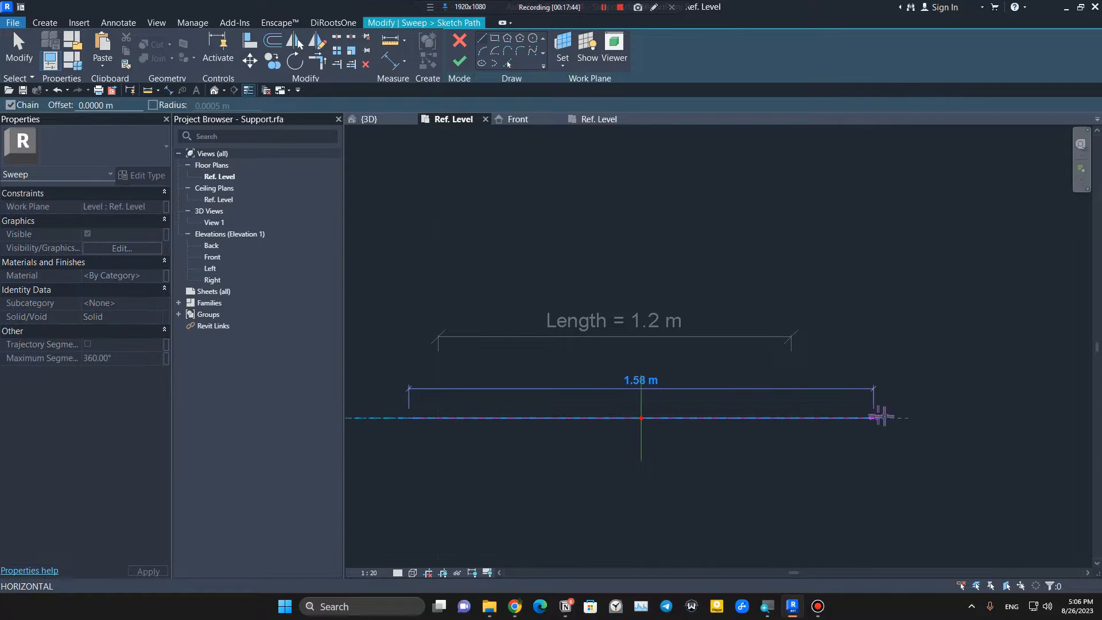
left_click(905, 415)
key("Escape")
key("Escape")
Step: Align both endpoints of the sweep path to the left and right reference planes that define Length
scroll(753, 378, "down", 3)
middle_click_drag(793, 418, 727, 368)
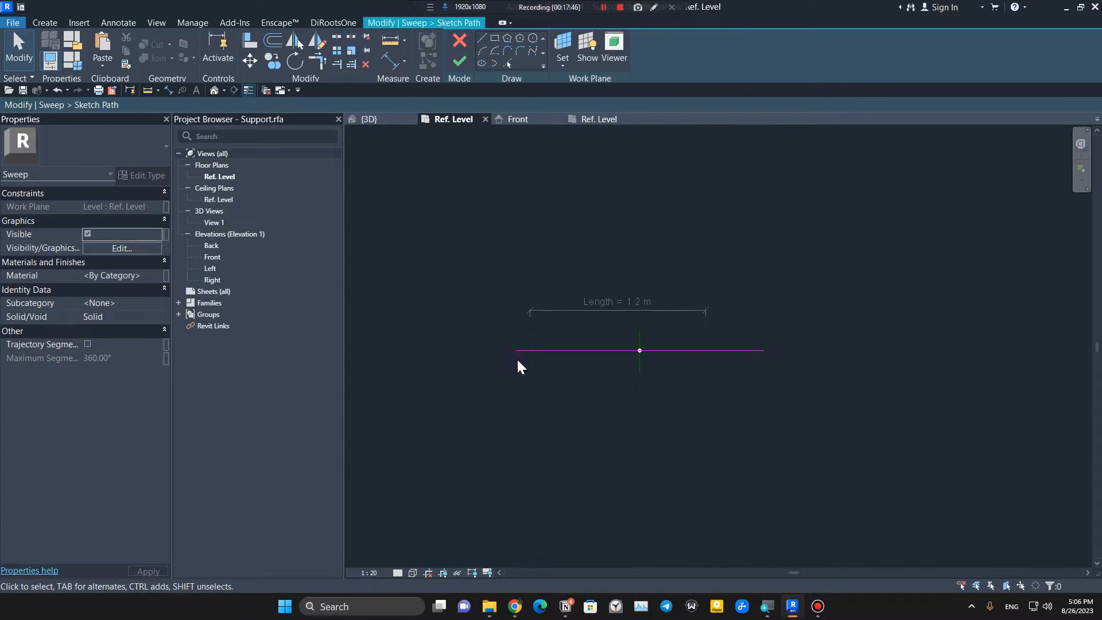
scroll(518, 357, "up", 4)
key("a")
key("l")
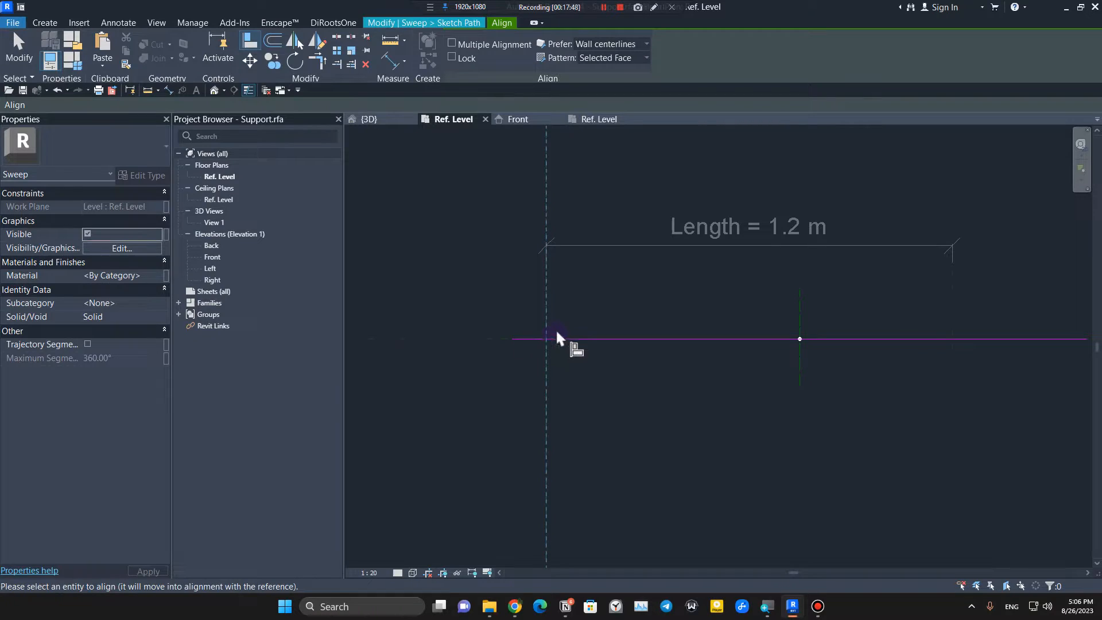
left_click(516, 339)
mouse_move(712, 438)
middle_mouse_down()
mouse_move(712, 394)
mouse_move(591, 467)
middle_mouse_up()
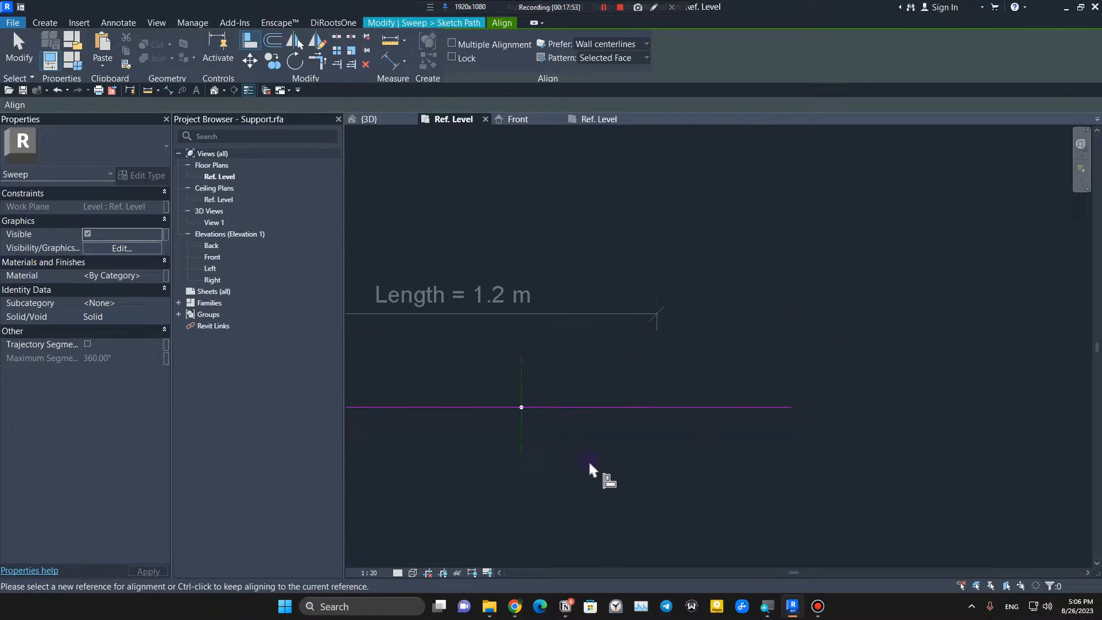
left_click(657, 433)
left_click(791, 407)
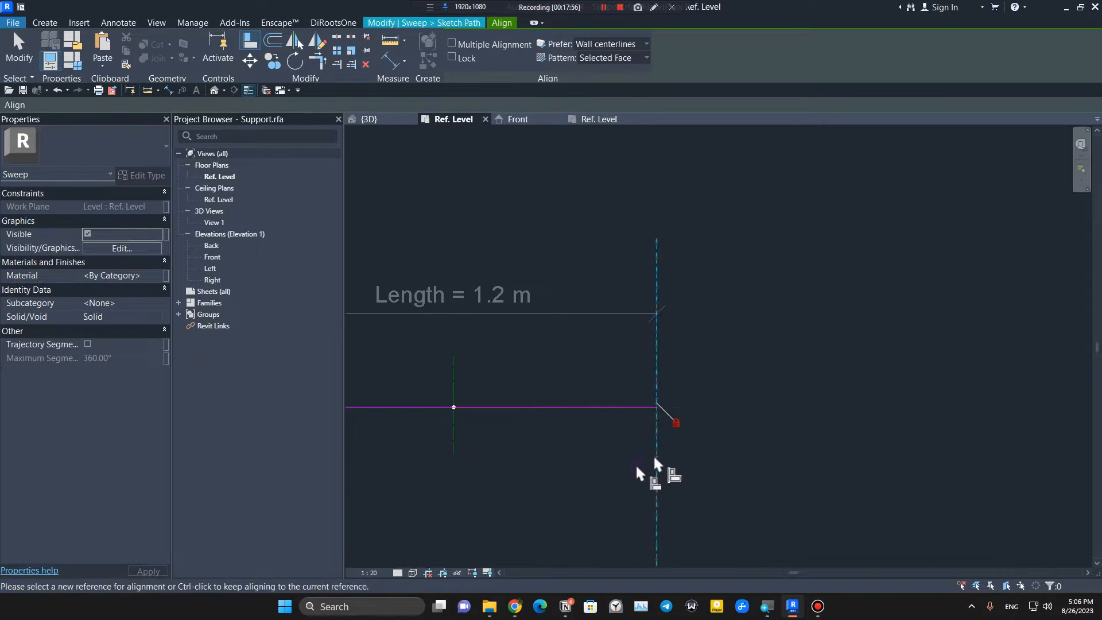
key("Escape")
Step: Look along the sweep path in the Left elevation and finish the path sketch
key("ctrl+Tab")
middle_click_drag(517, 279, 555, 335)
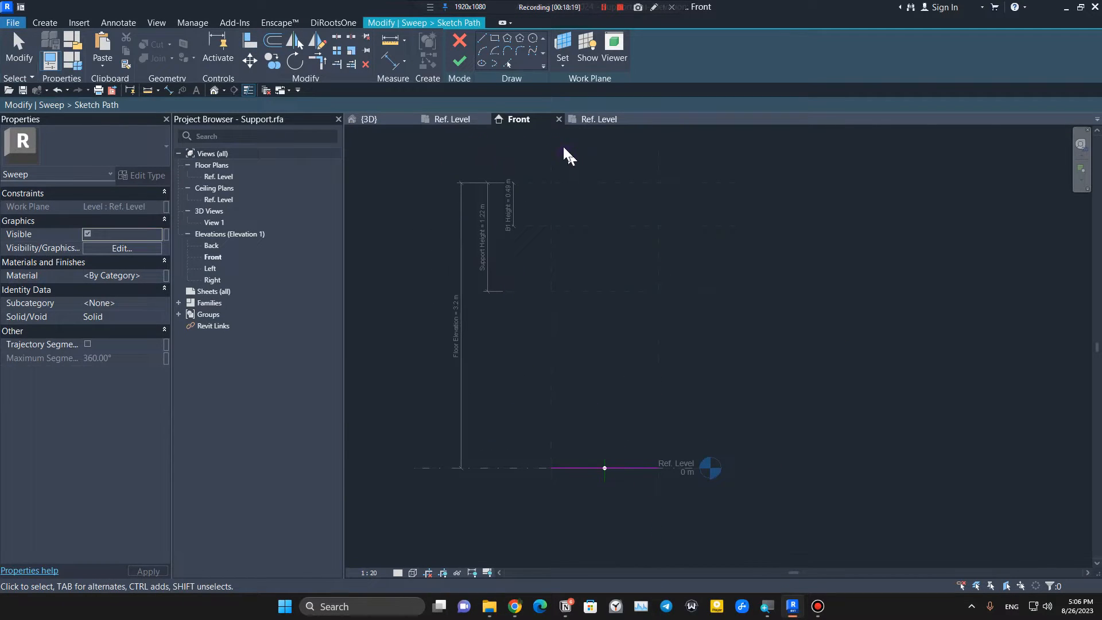
double_click(210, 269)
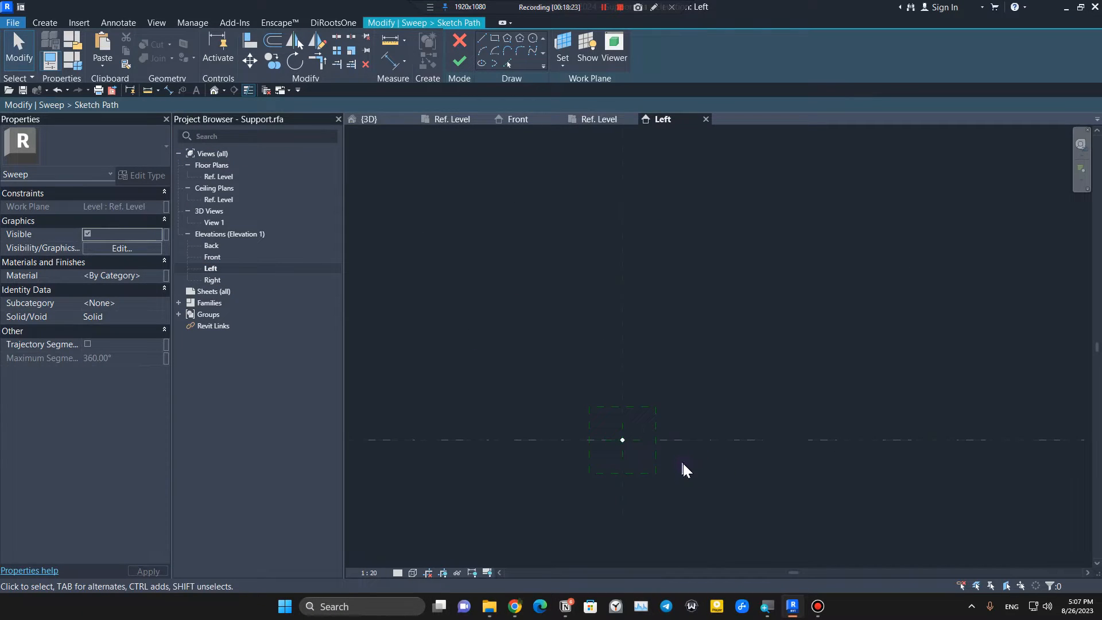
left_click(459, 59)
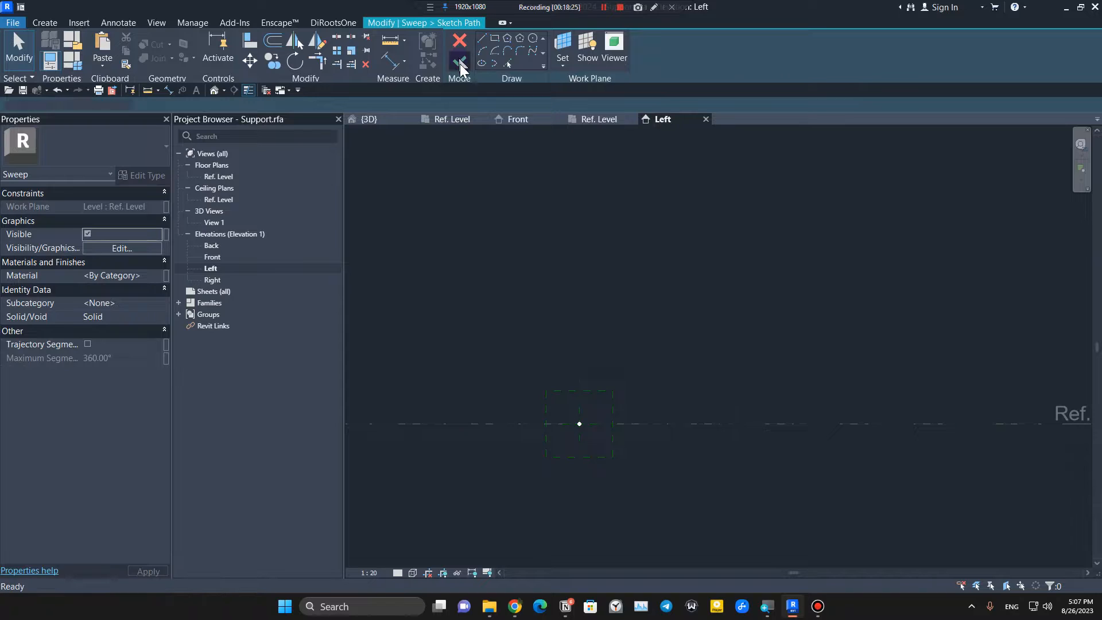
Step: Assign H Profile as the sweep's profile, finish the sweep, and check the resulting strut in the 3D view
left_click(718, 51)
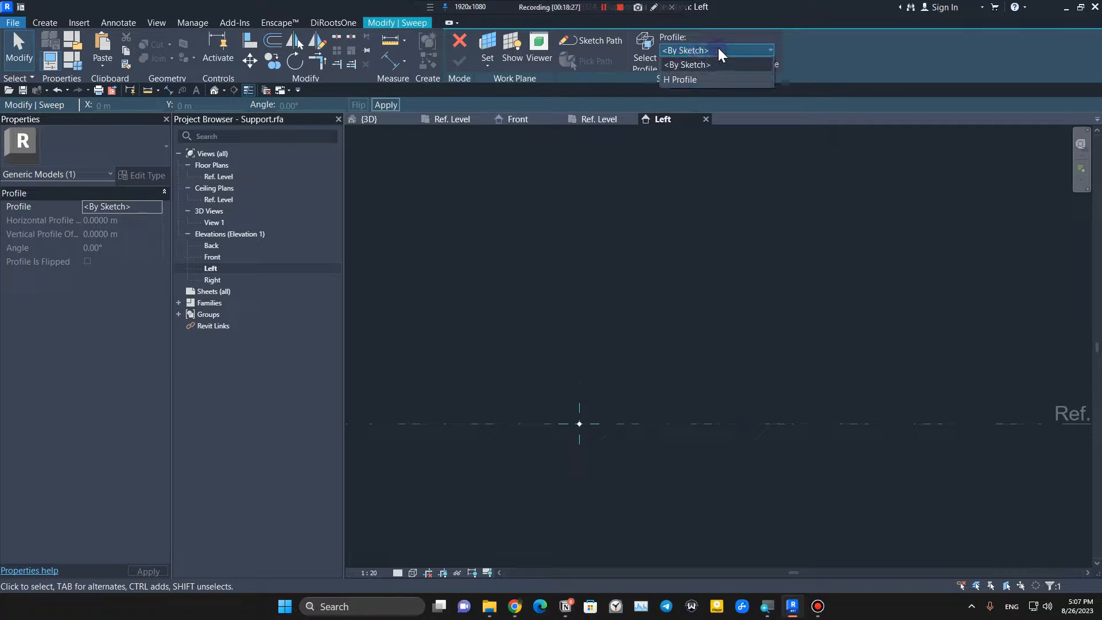
left_click(689, 80)
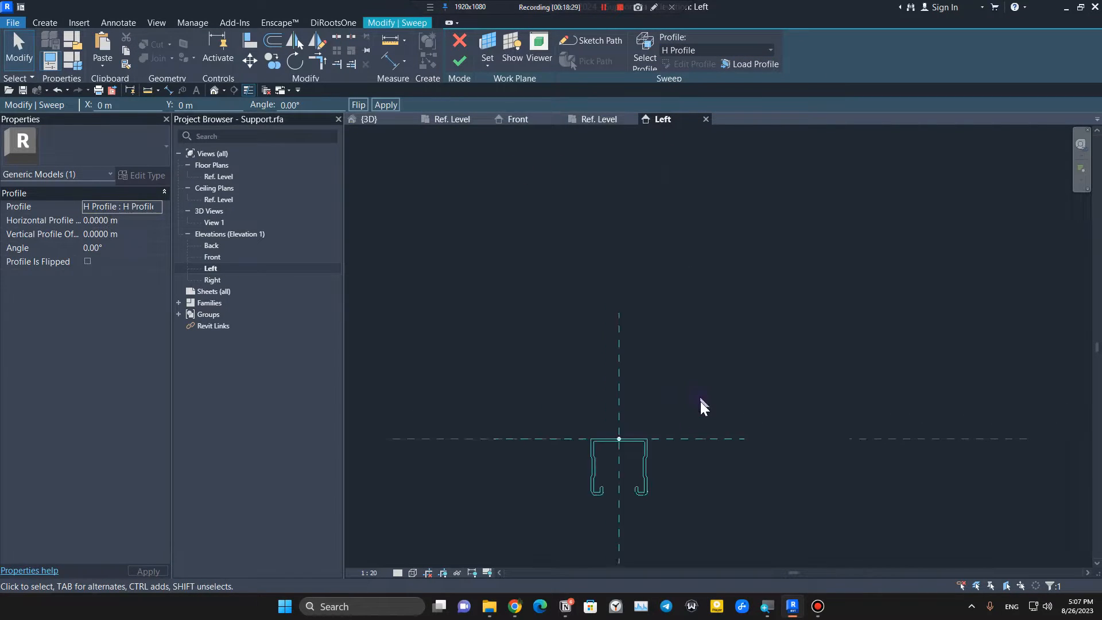
scroll(654, 464, "up", 4)
scroll(518, 401, "down", 2)
middle_click_drag(519, 404, 566, 330)
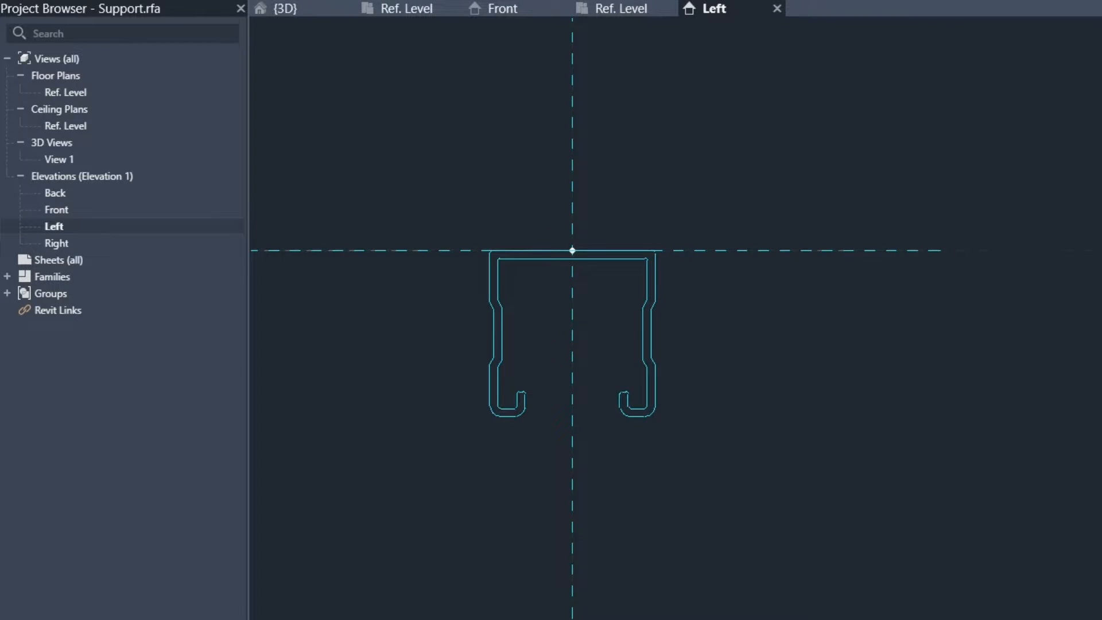
left_click(455, 60)
key("Escape")
left_click(285, 8)
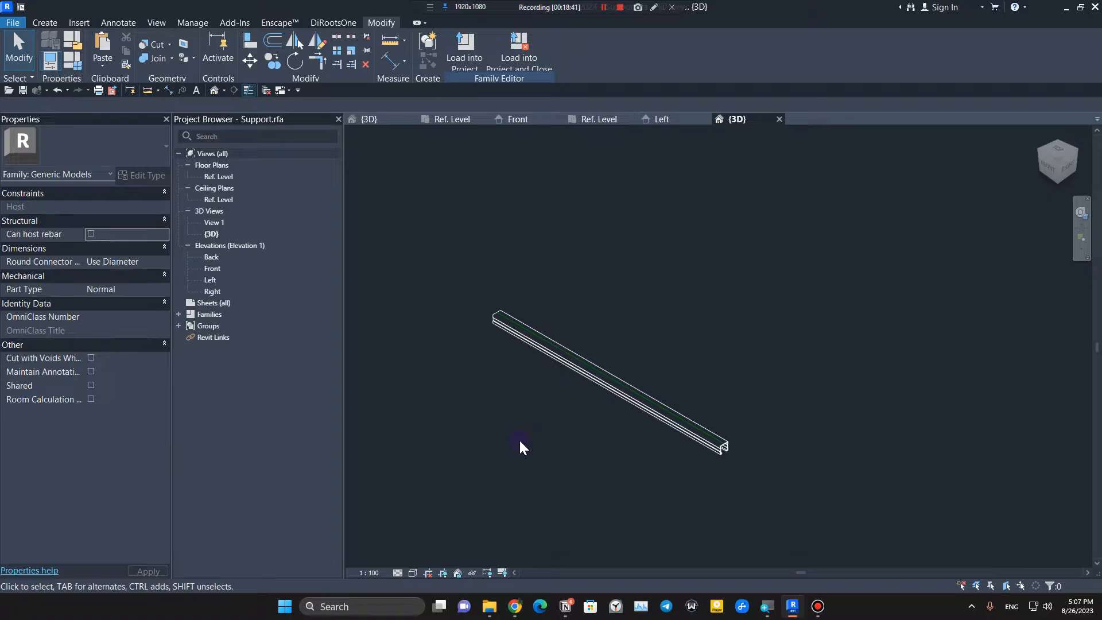
middle_click_drag(571, 450, 542, 455)
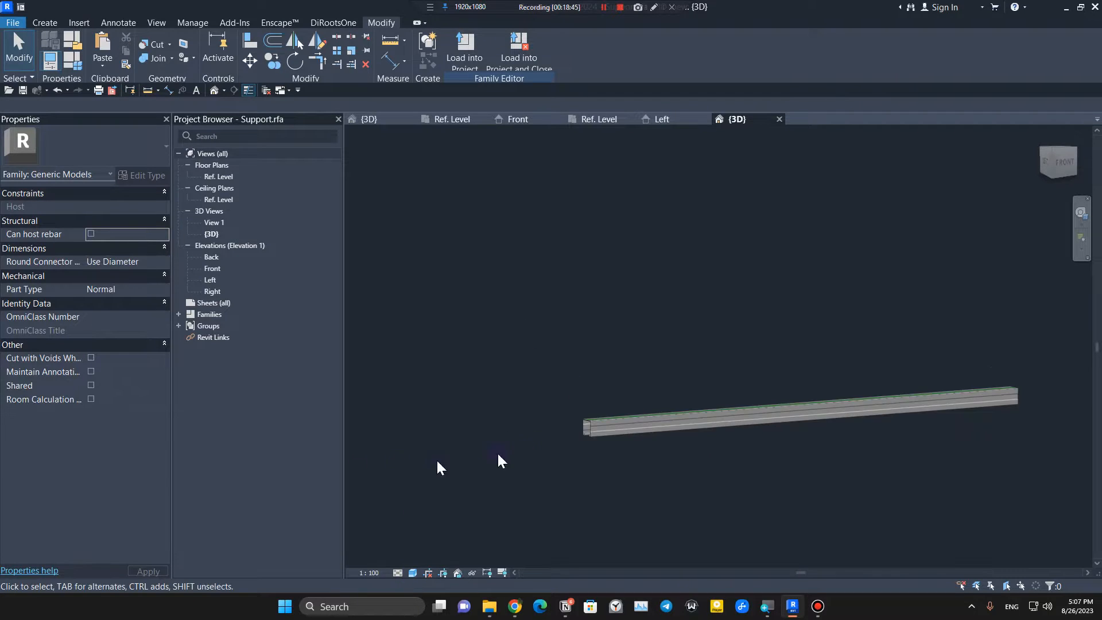
scroll(497, 453, "up", 6)
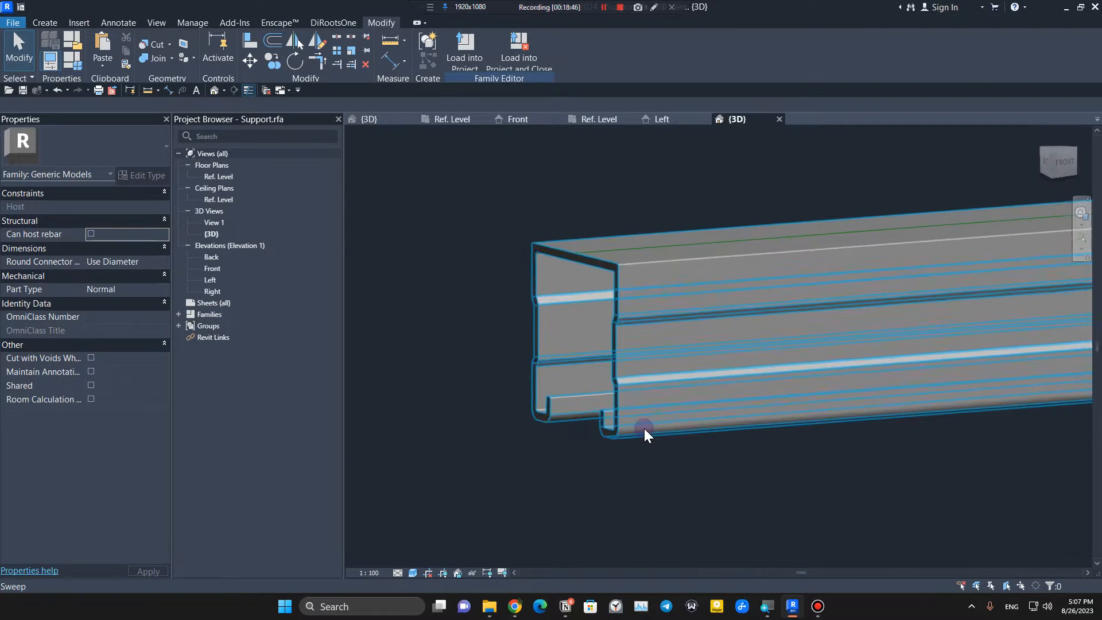
scroll(644, 428, "down", 5)
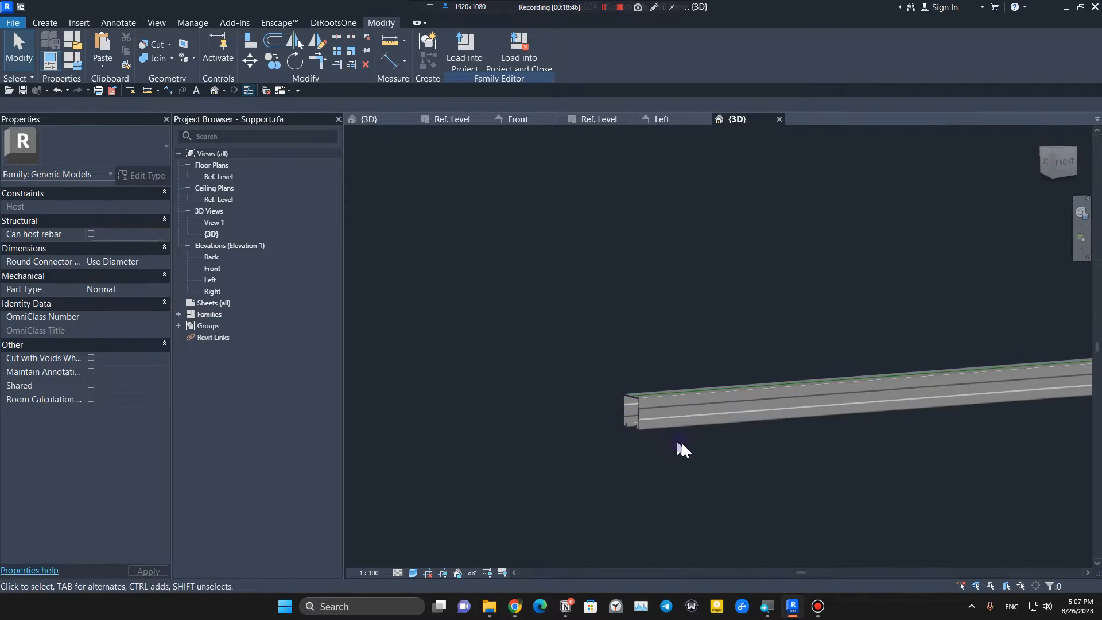
Step: Look up the swept strut in the Front elevation and check its work plane editing options
left_click(526, 123)
scroll(601, 468, "up", 4)
left_click(598, 469)
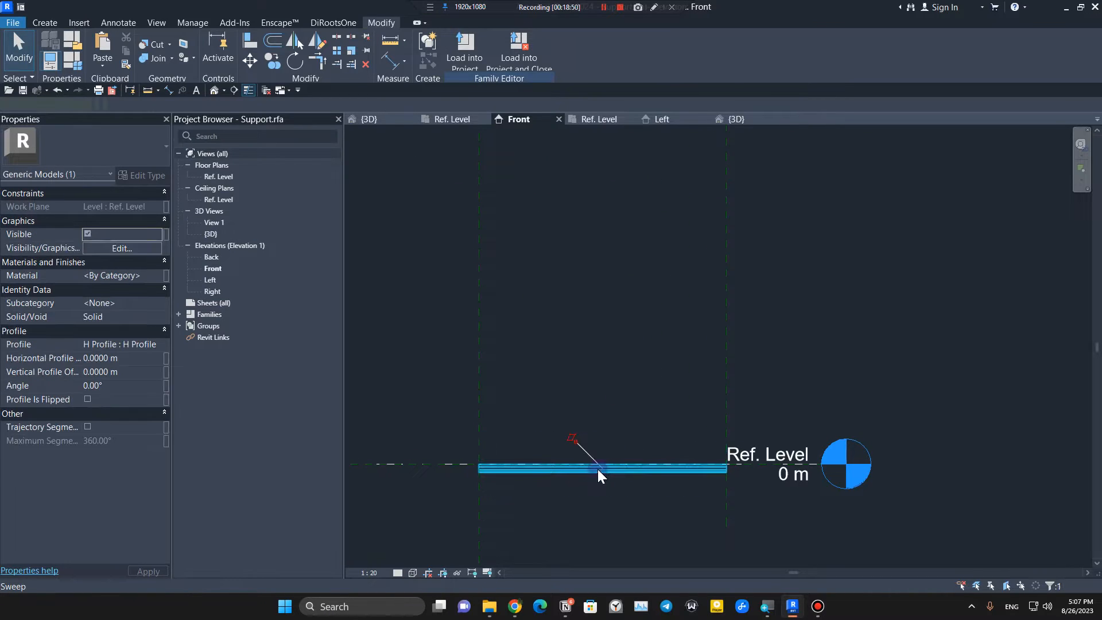
scroll(597, 470, "down", 4)
middle_click_drag(600, 427, 603, 477)
scroll(538, 232, "down", 1)
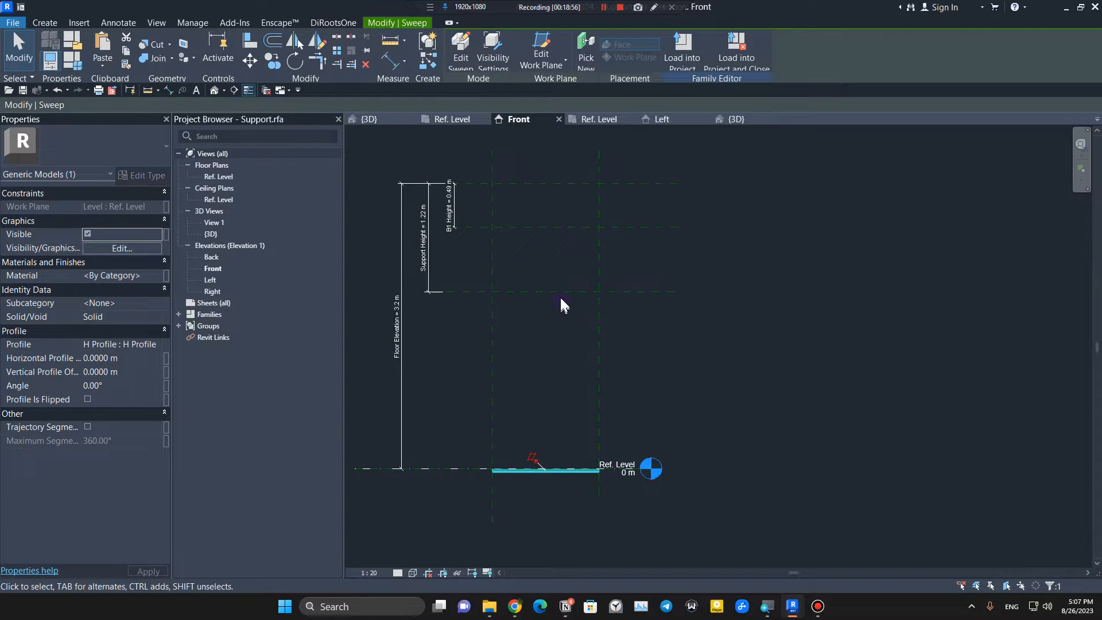
left_click(541, 62)
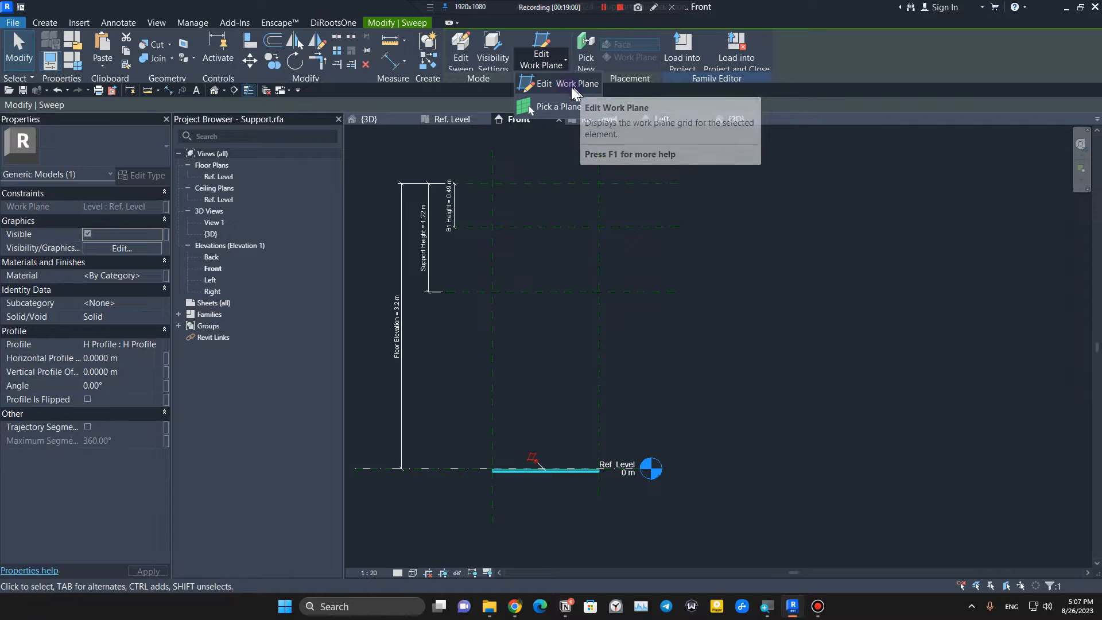
left_click(525, 256)
scroll(510, 271, "up", 1)
middle_click_drag(511, 274, 536, 360)
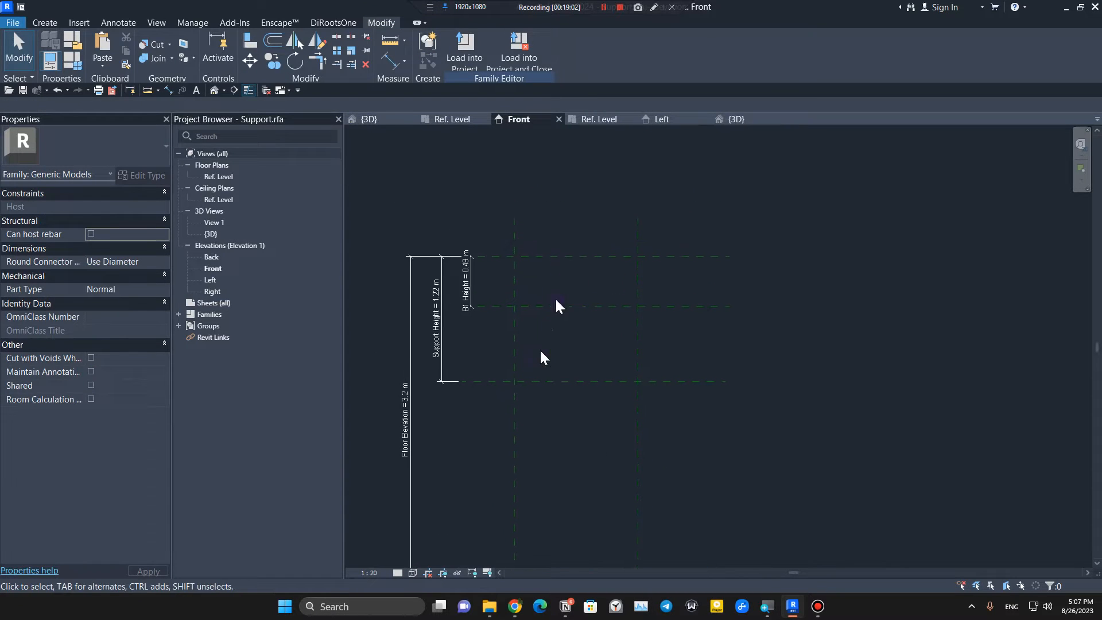
Step: Name the topmost horizontal reference plane, which defines Floor Elevation, ROOF
left_click(559, 256)
left_click(528, 265)
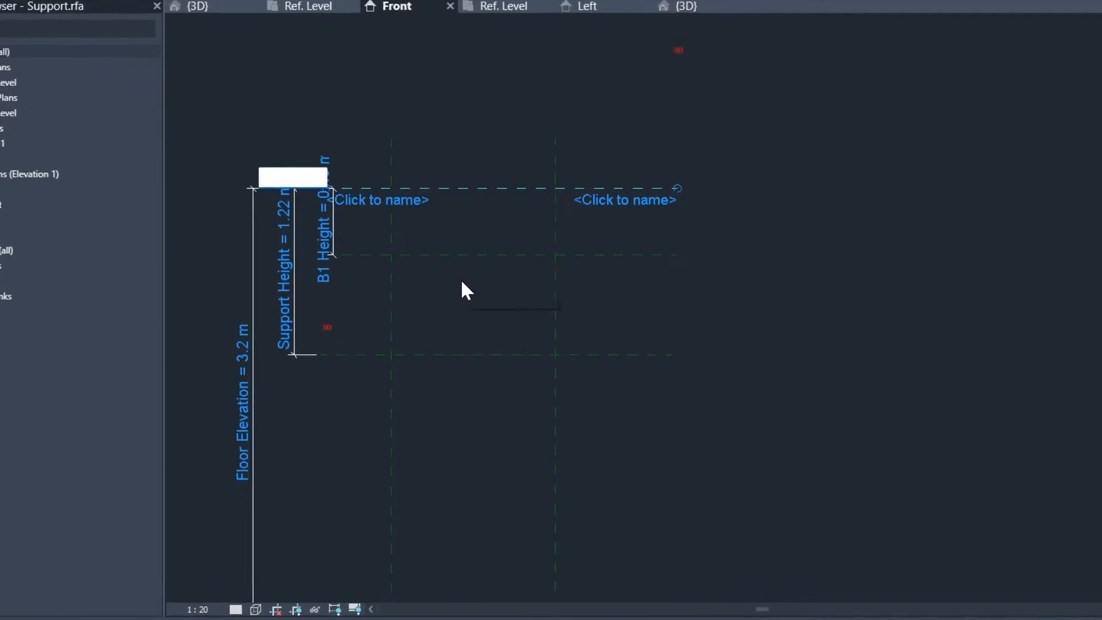
type("e")
key("BackSpace")
type("ROOF")
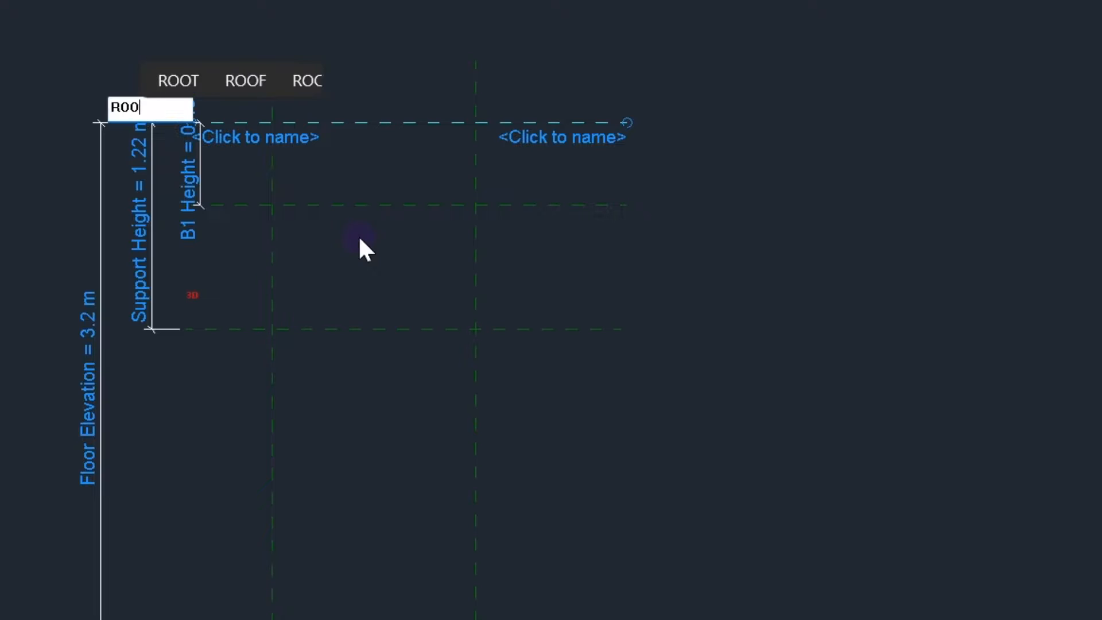
left_click(332, 191)
left_click(325, 188)
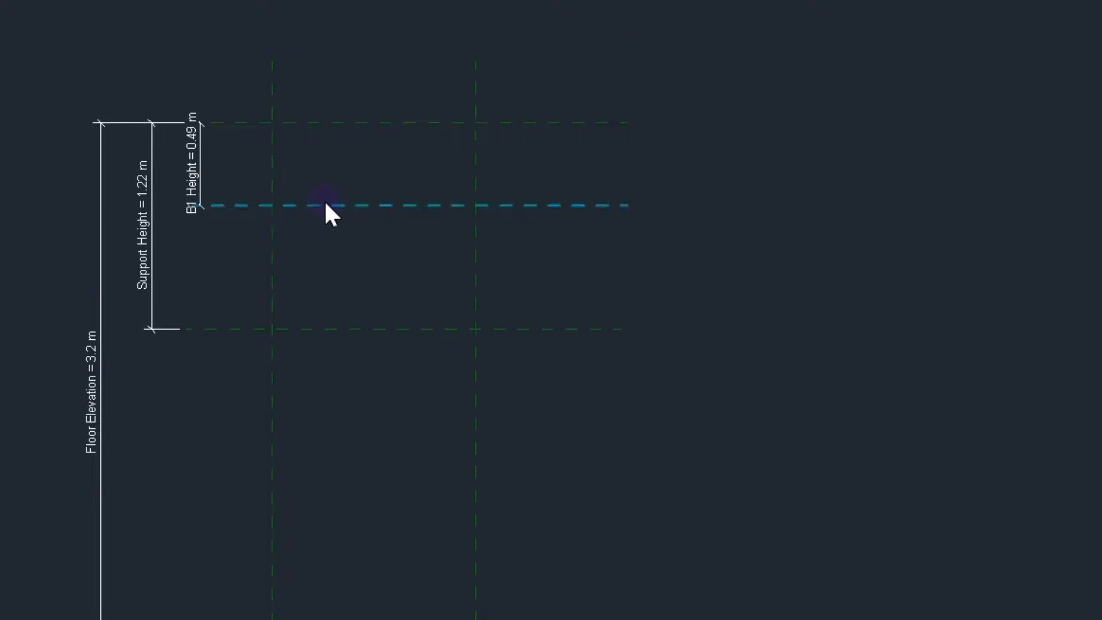
Step: Name the reference plane at the lower end of the B1 Height dimension B1
left_click(324, 203)
left_click(238, 232)
type("B1")
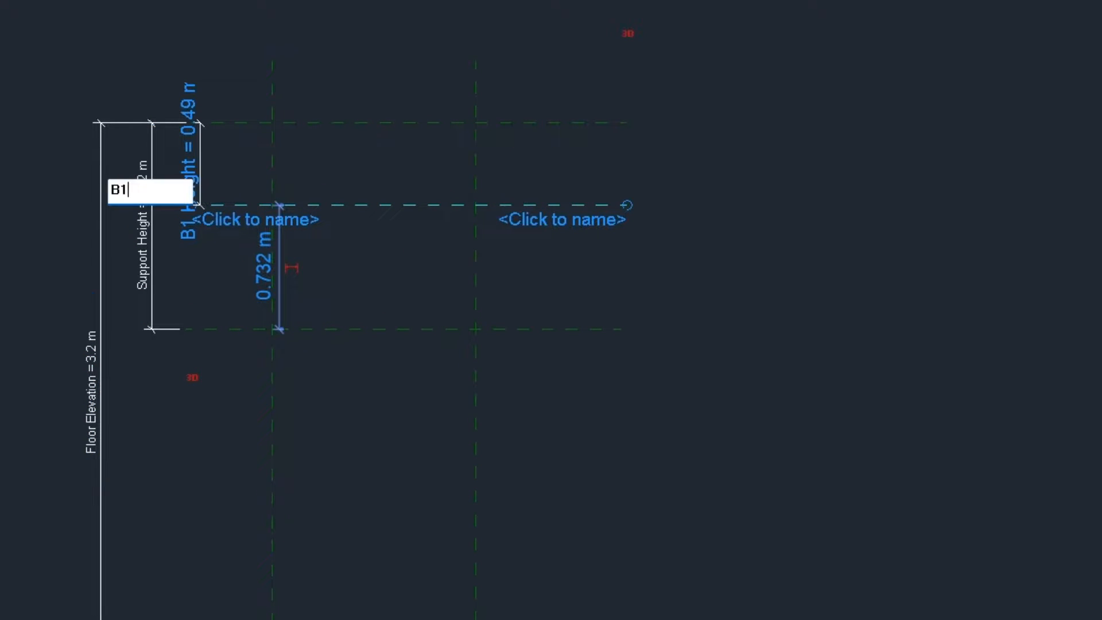
key("Return")
Step: Name the reference plane at the lower end of the Support Height dimension B3
left_click(376, 329)
left_click(256, 351)
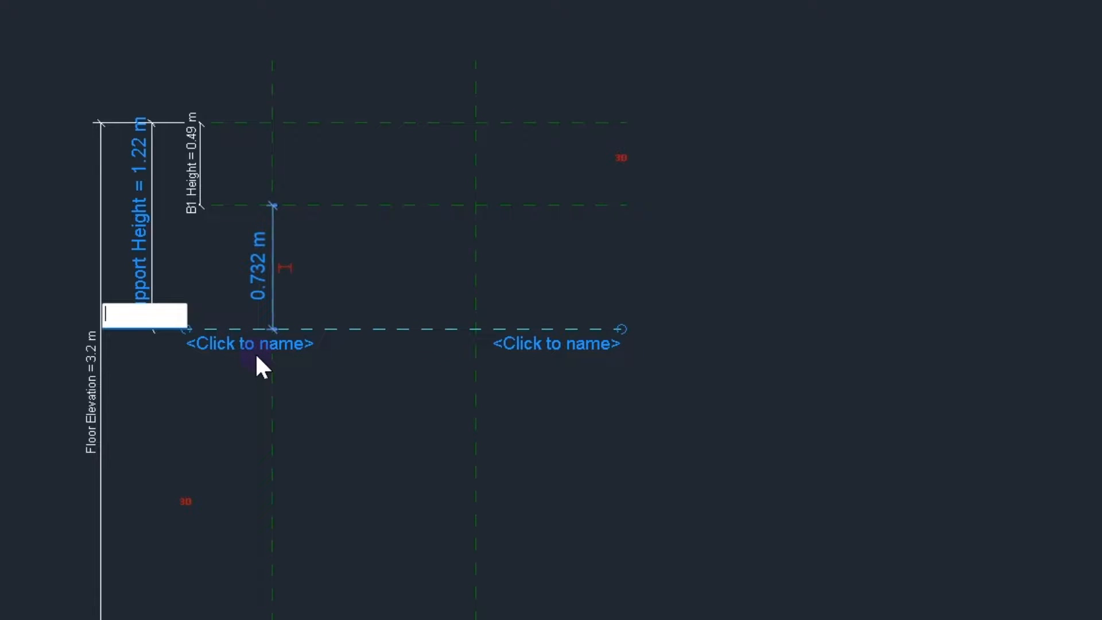
type("B3")
key("Return")
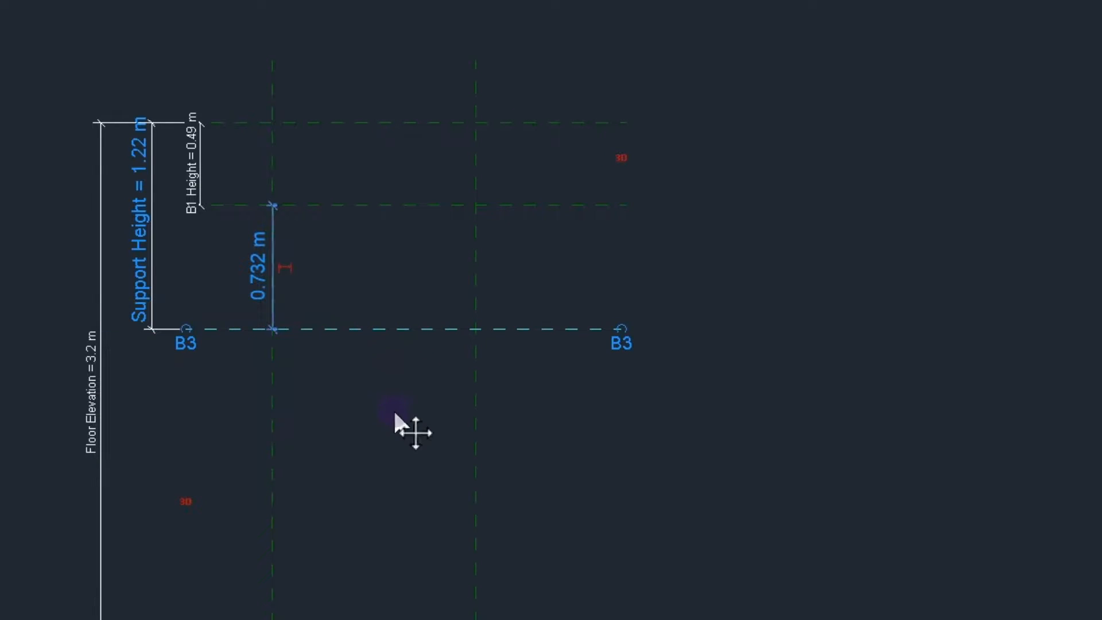
Step: Move the strut sweep from the reference level to the B1 height by changing its work plane to Reference Plane : B1
middle_click_drag(402, 425, 388, 257)
left_click(364, 508)
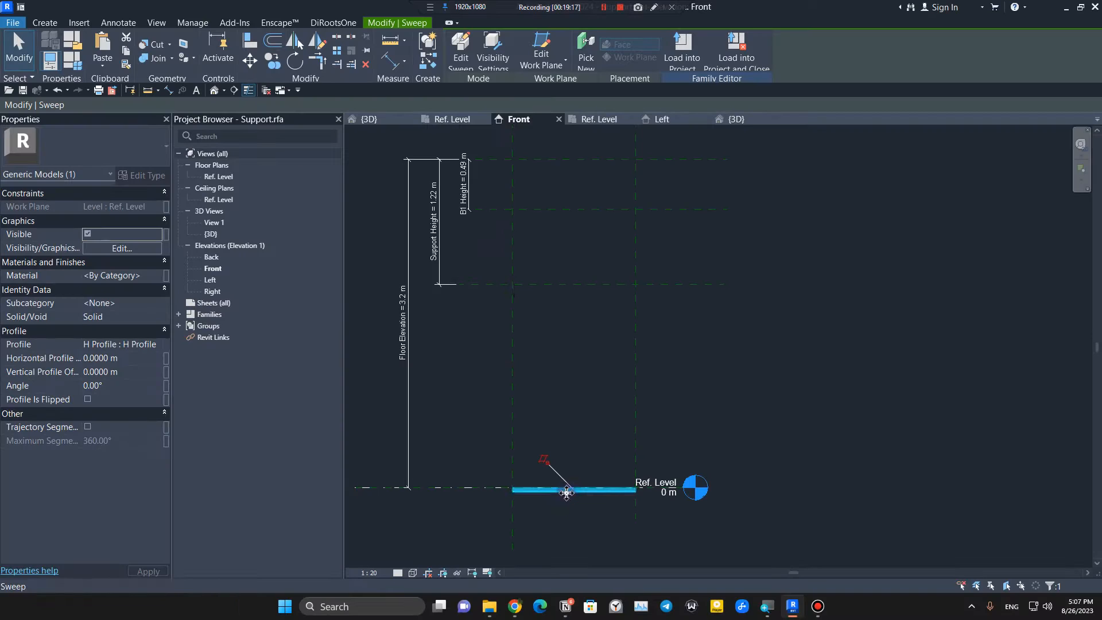
left_click(547, 33)
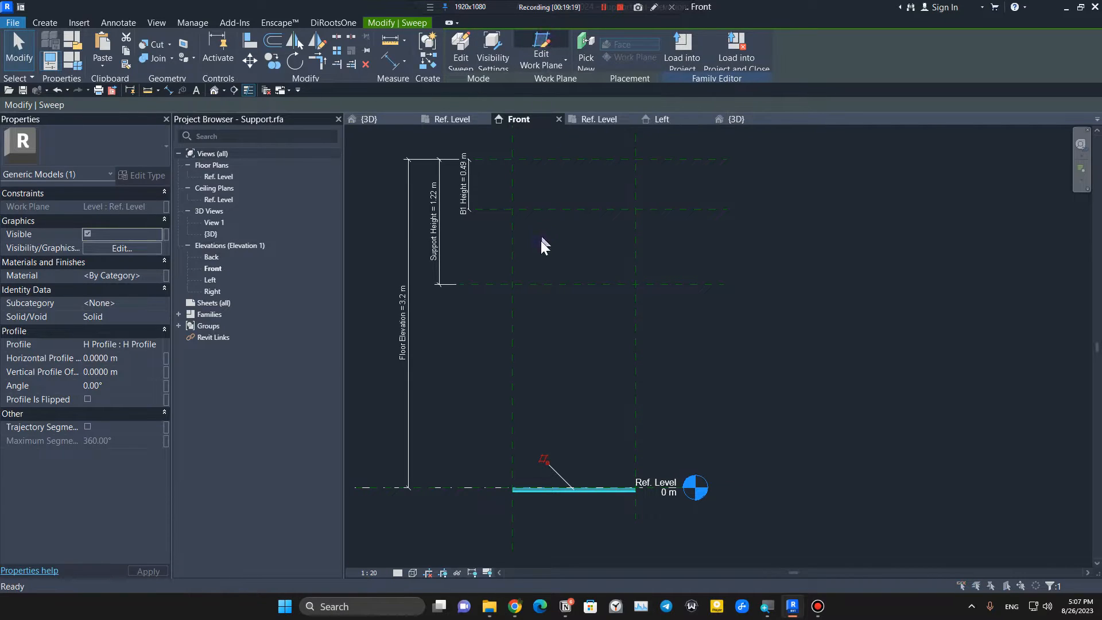
left_click(551, 301)
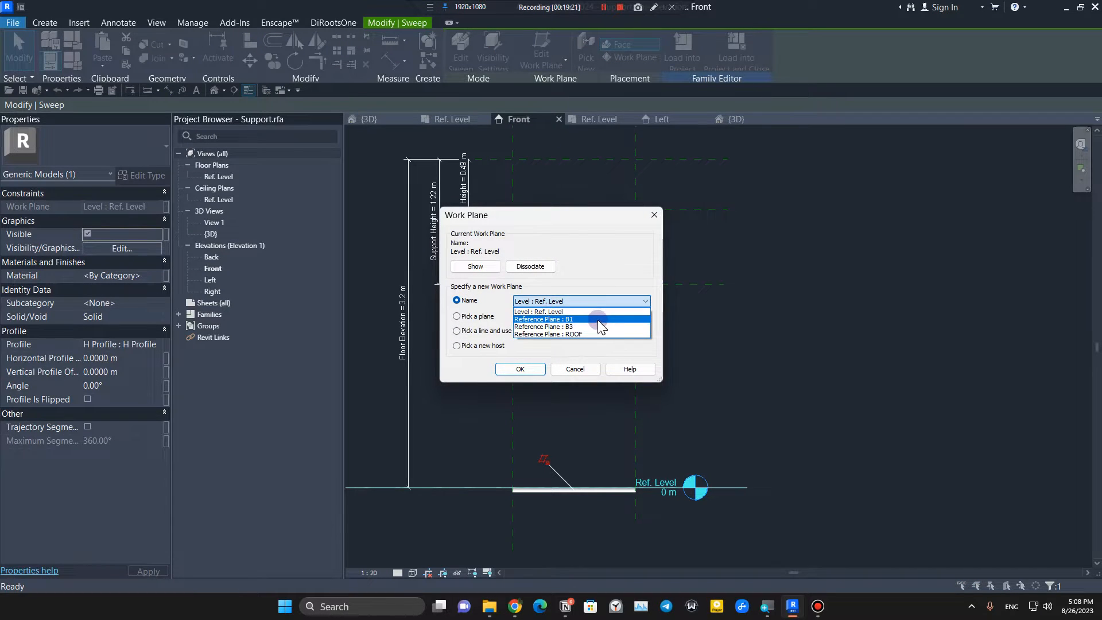
left_click(587, 319)
left_click(520, 369)
scroll(571, 201, "up", 3)
left_click(571, 201)
scroll(571, 201, "up", 4)
scroll(552, 274, "down", 6)
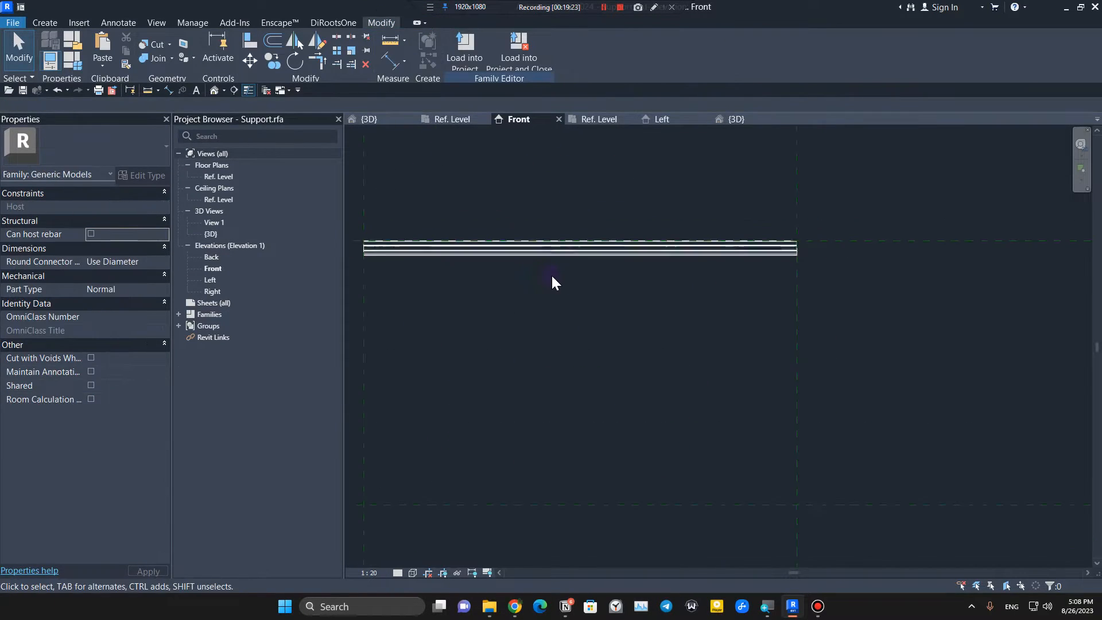
middle_click_drag(578, 312, 603, 336)
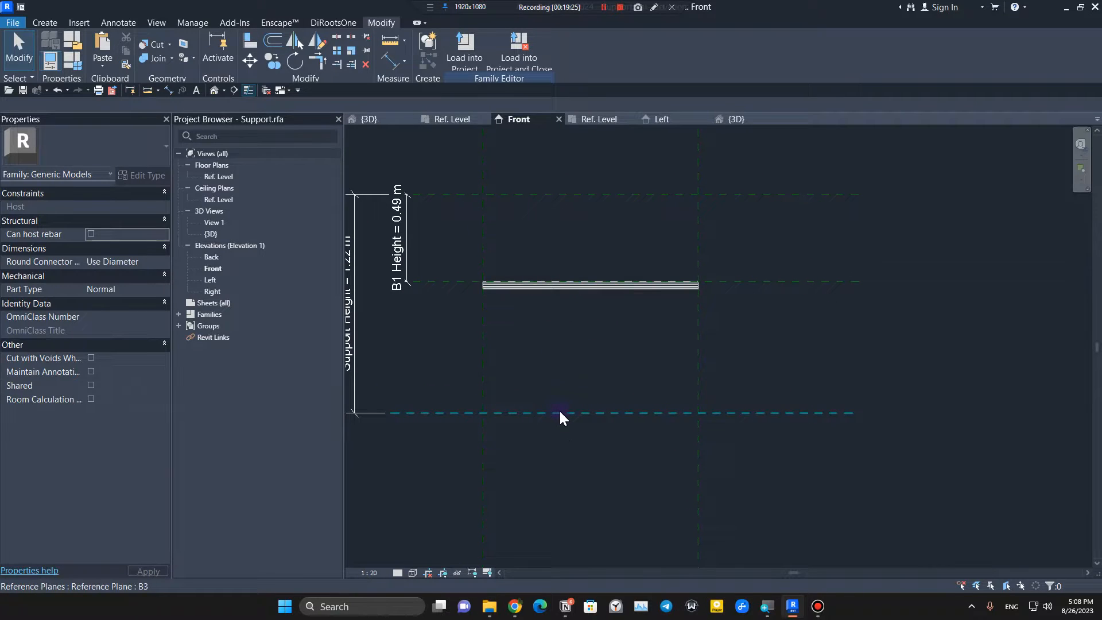
Step: Copy the strut sweep at B1 and paste the copy aligned to the same place
left_click(521, 288)
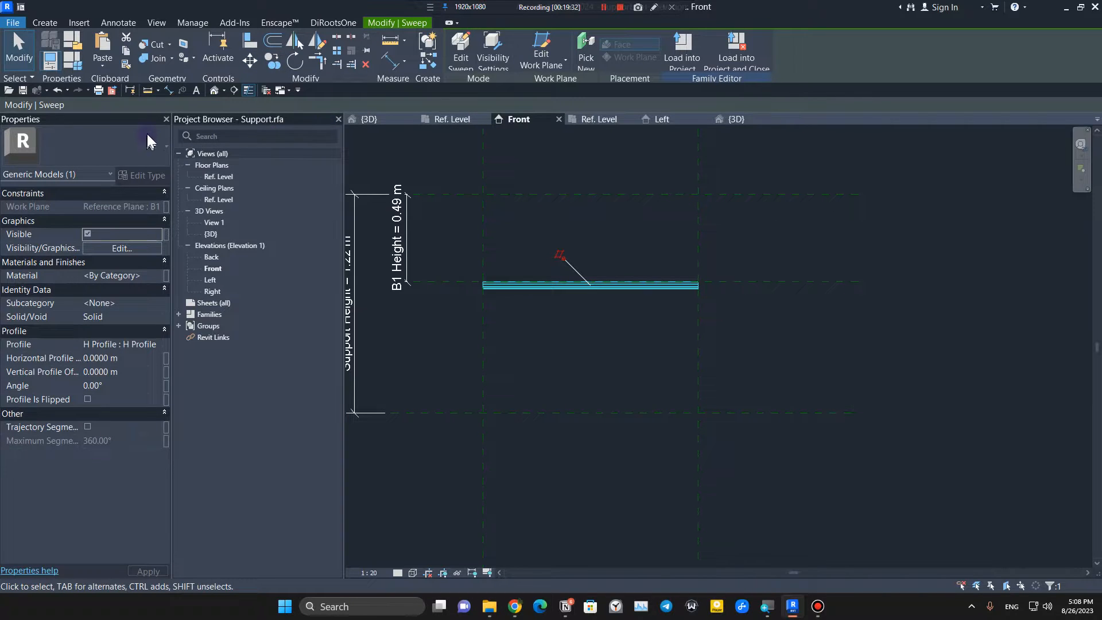
left_click(108, 66)
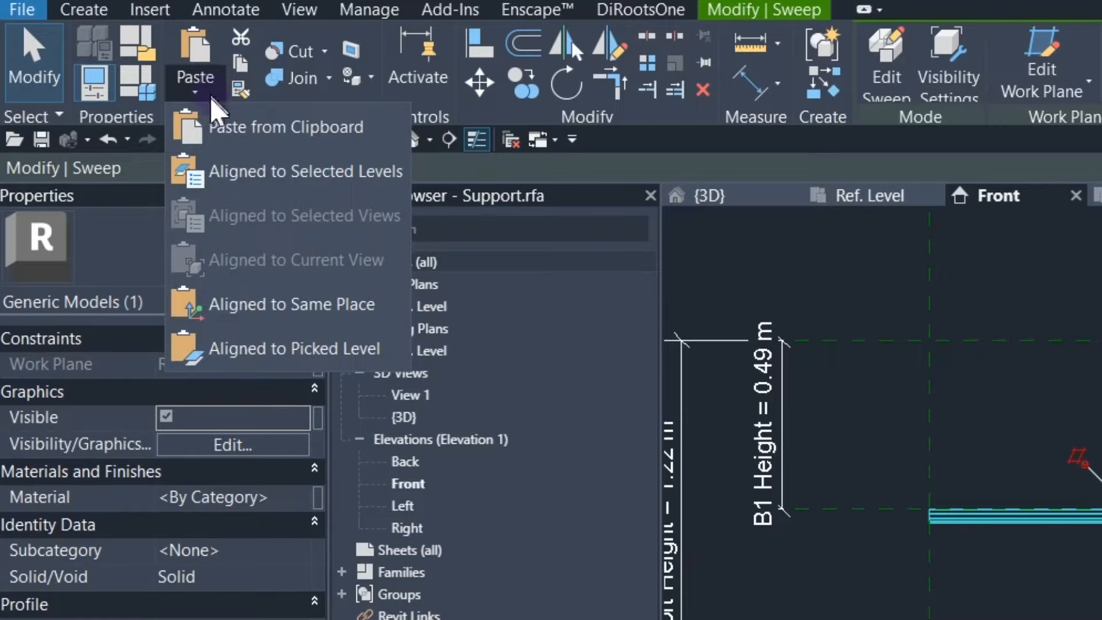
left_click(377, 312)
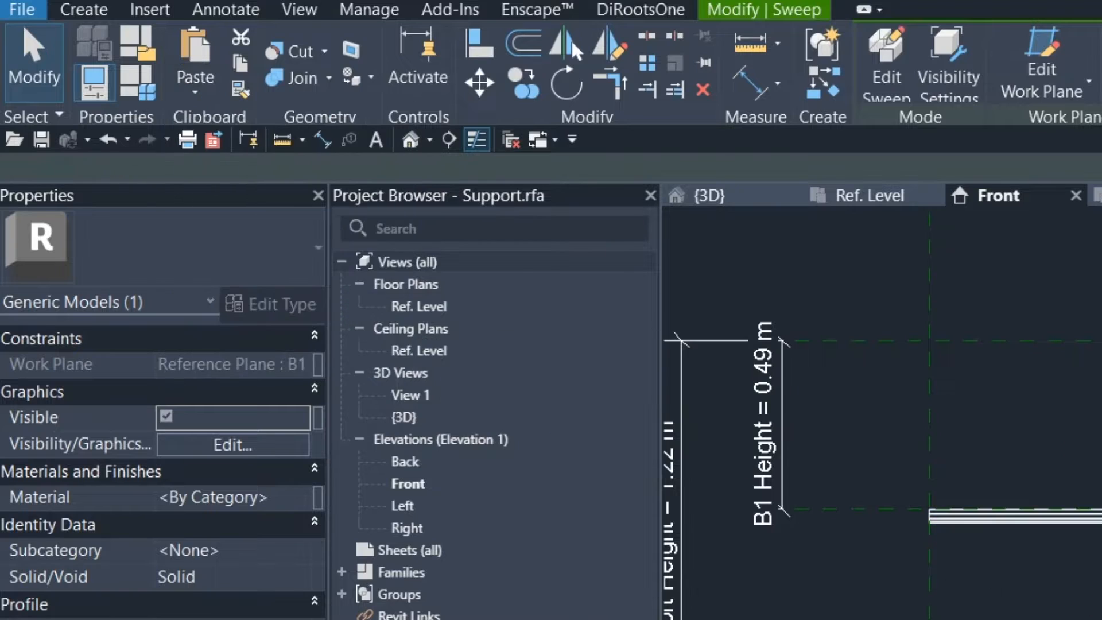
scroll(927, 515, "up", 6)
scroll(614, 305, "down", 4)
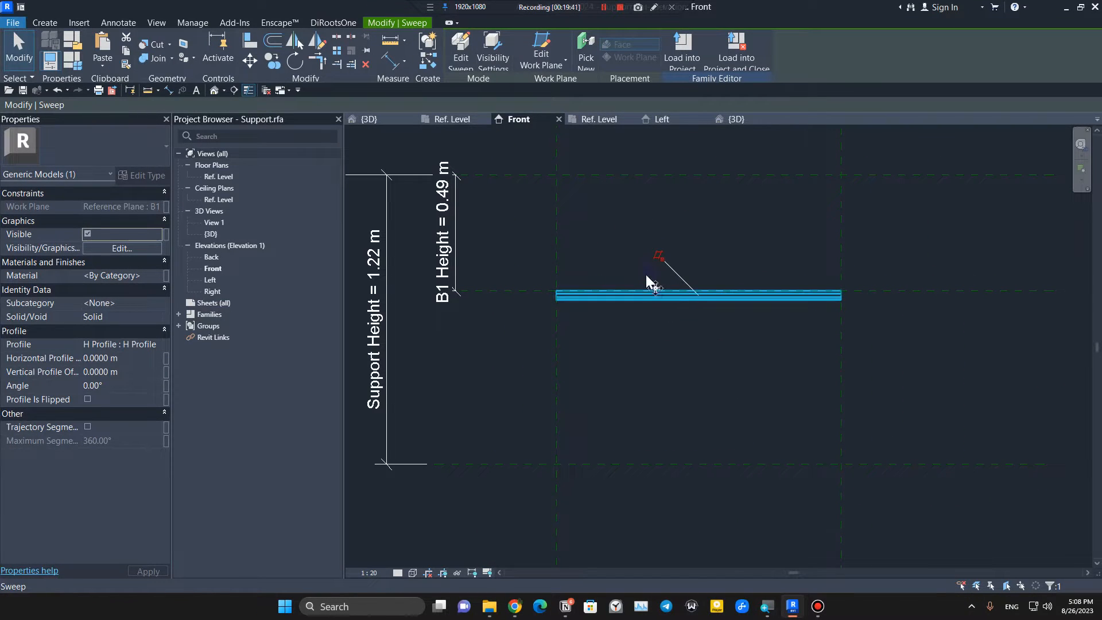
Step: Change one of the two overlapping strut sweeps to the work plane Reference Plane : B3
left_click(551, 43)
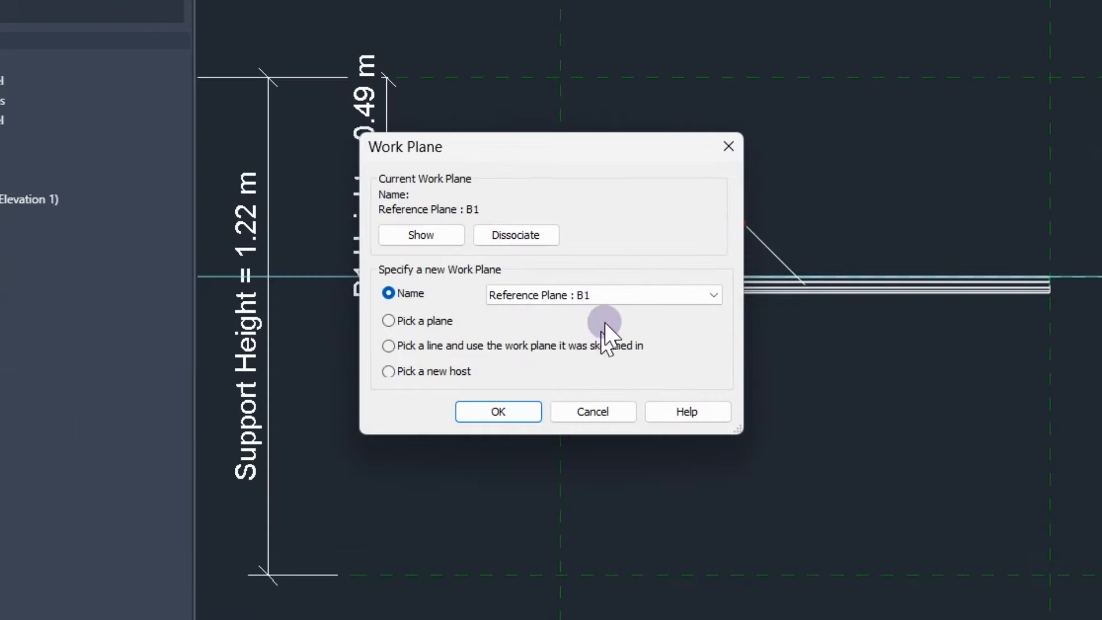
left_click(580, 304)
left_click(613, 339)
left_click(511, 412)
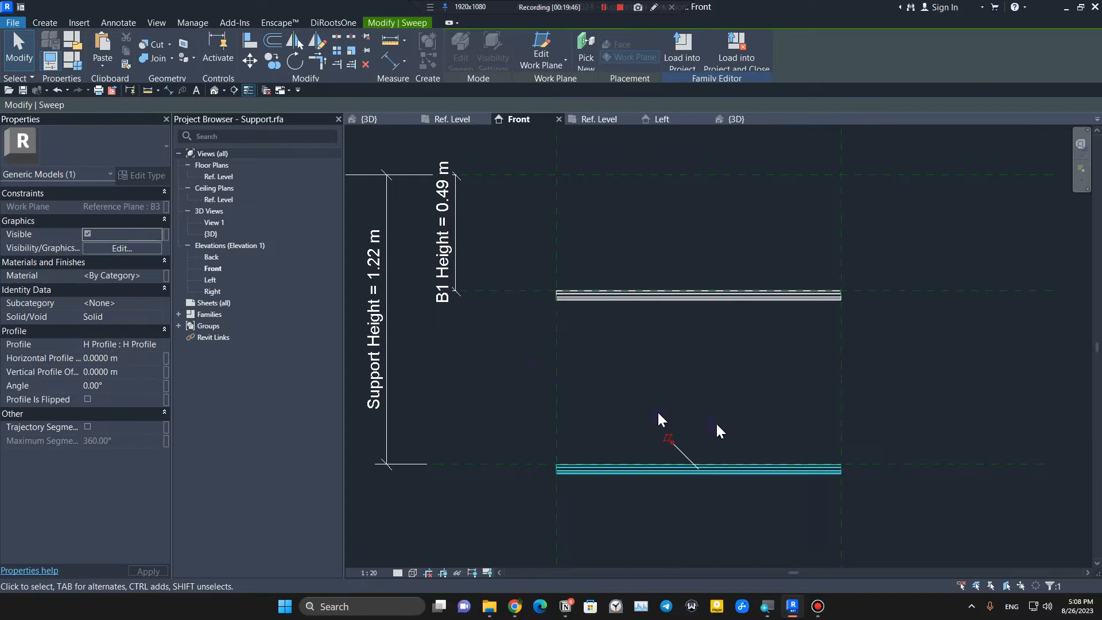
middle_click_drag(719, 431, 674, 388)
left_click(675, 389)
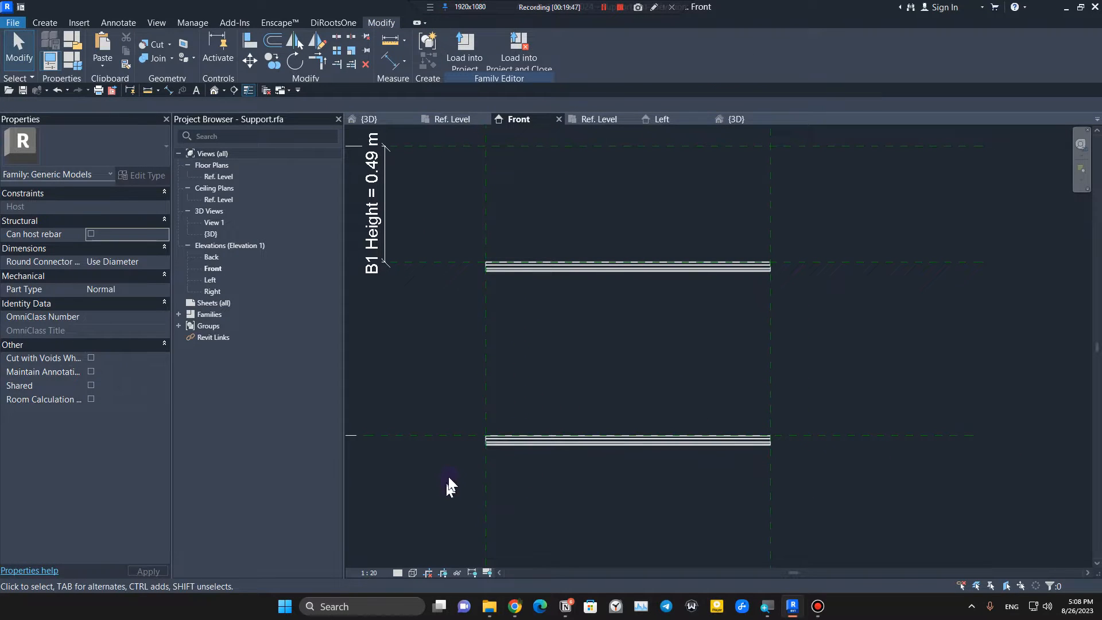
scroll(459, 467, "down", 3)
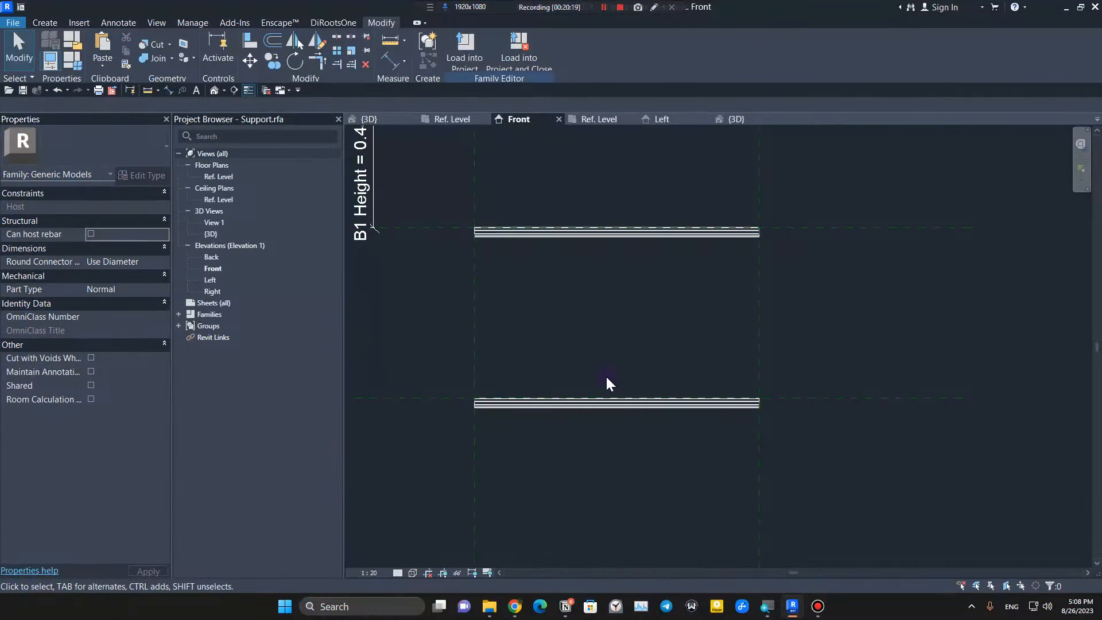
Step: Examine the slotted holes along the horizontal strut of the finished support in the sample project
scroll(610, 379, "down", 2)
middle_click_drag(614, 382, 574, 320)
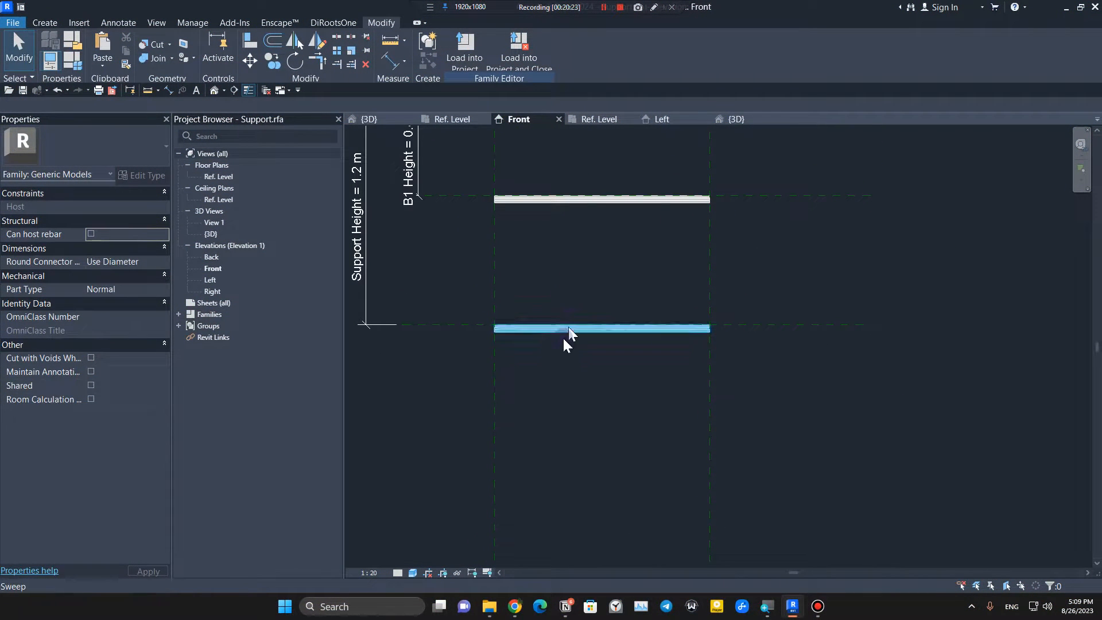
scroll(500, 330, "up", 2)
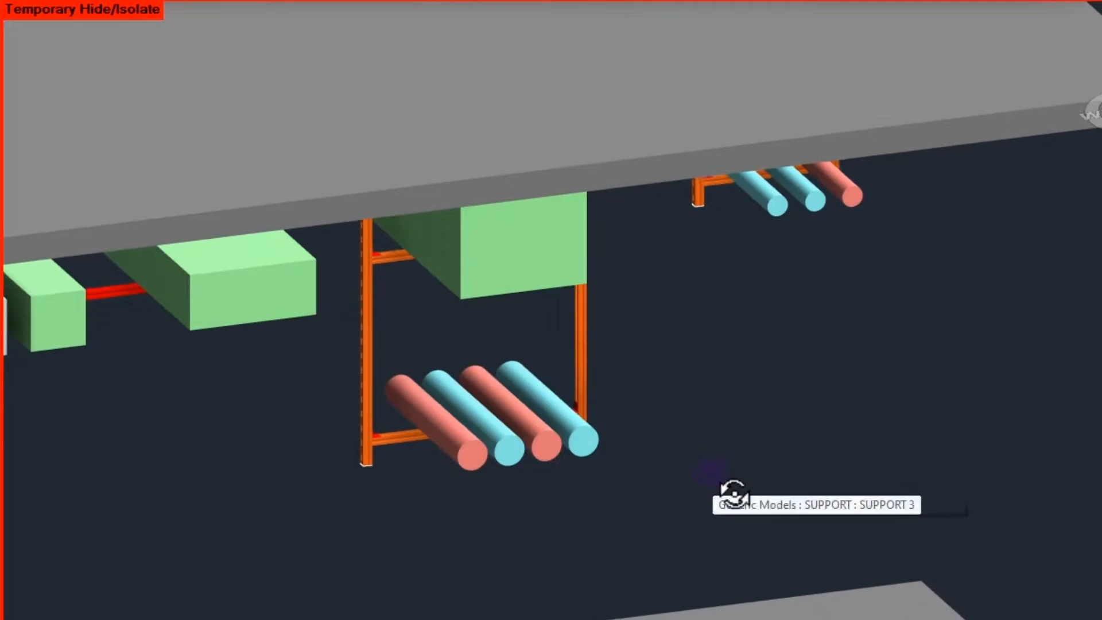
scroll(343, 406, "up", 8)
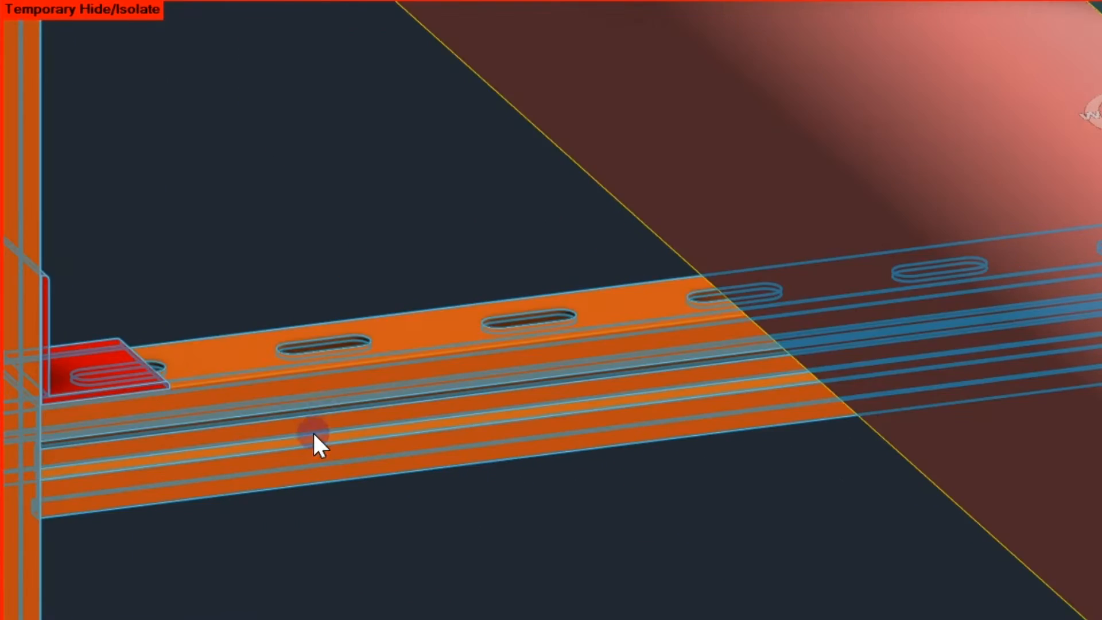
scroll(295, 415, "up", 5)
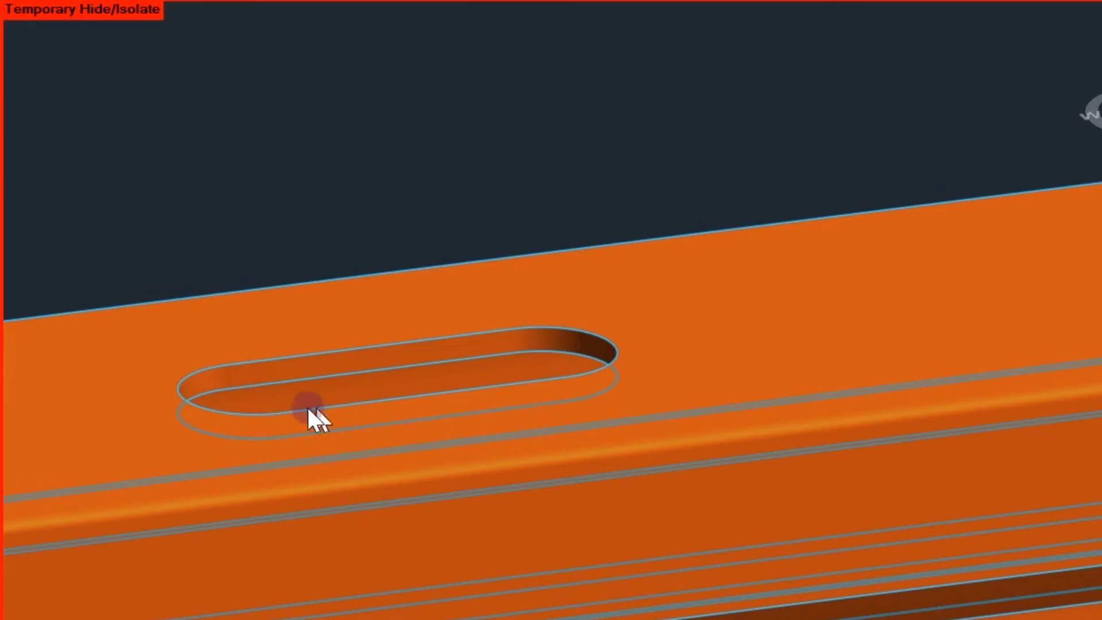
scroll(535, 427, "down", 9)
middle_click_drag(710, 455, 428, 458)
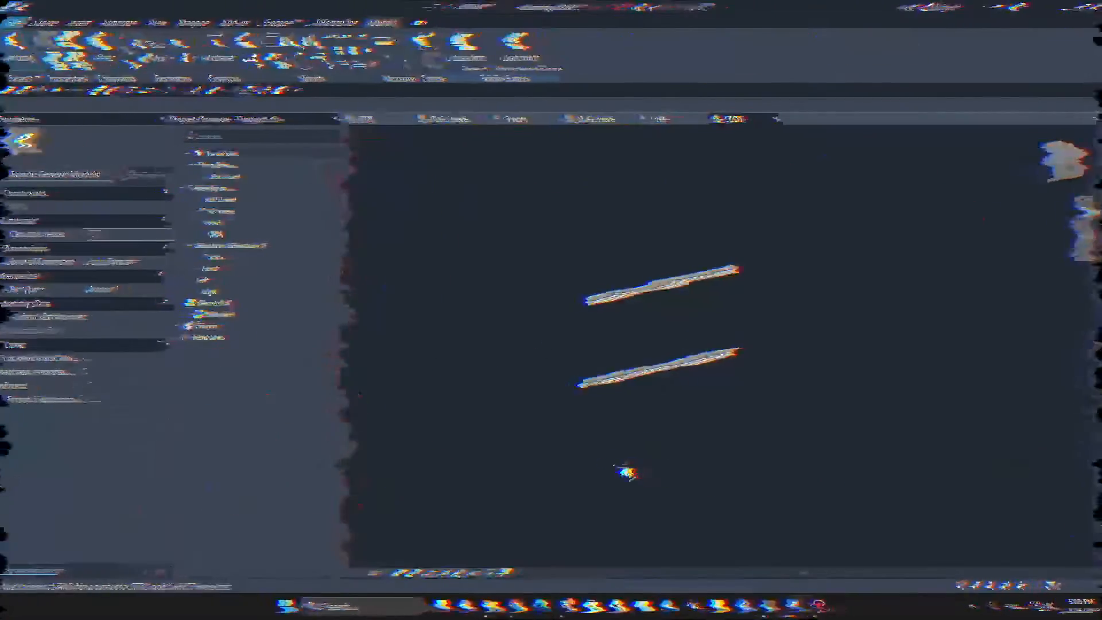
Step: In the family's 3D view, inspect the strut's upper face and set the active work plane to Reference Plane : B1
scroll(667, 389, "up", 5)
left_click(573, 259)
scroll(574, 261, "down", 3)
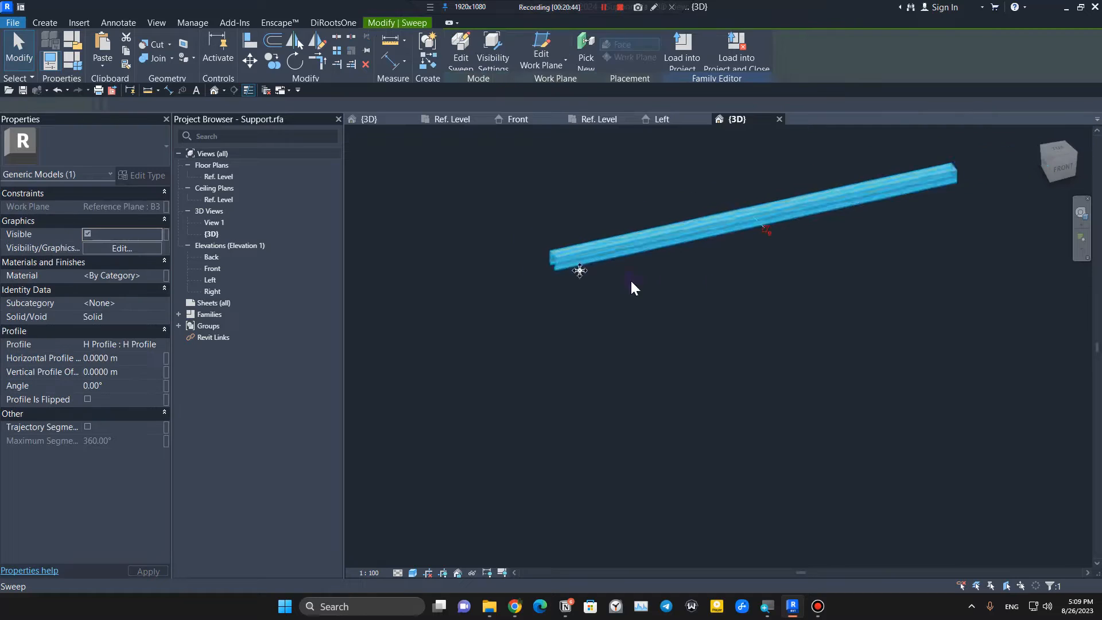
middle_click_drag(661, 305, 733, 386, "shift")
scroll(529, 221, "up", 4)
left_click(535, 222)
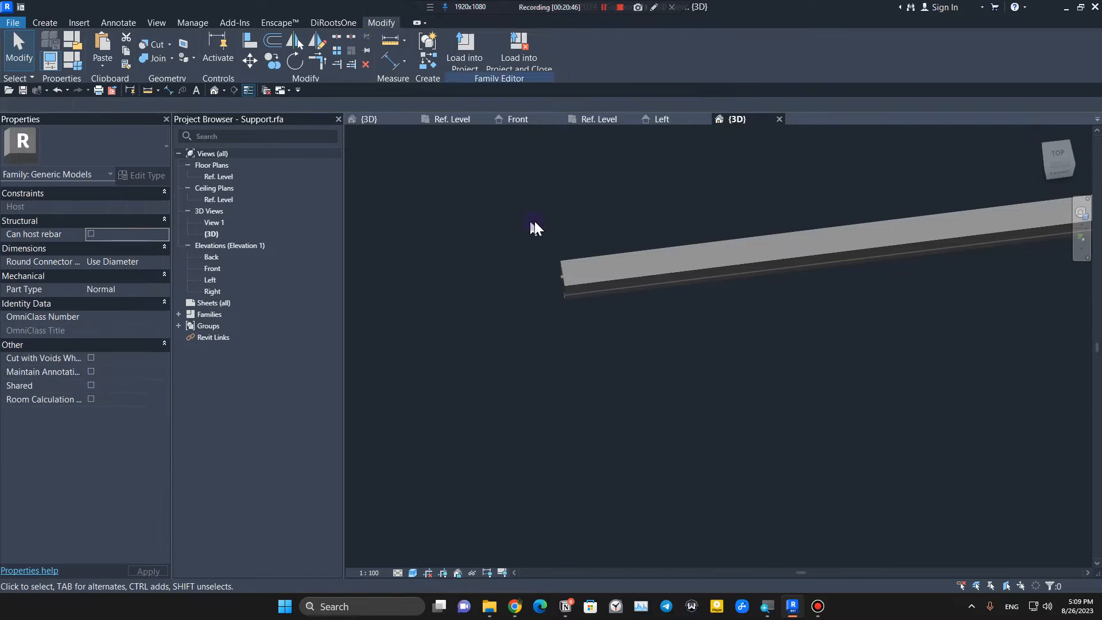
middle_click_drag(602, 229, 542, 264)
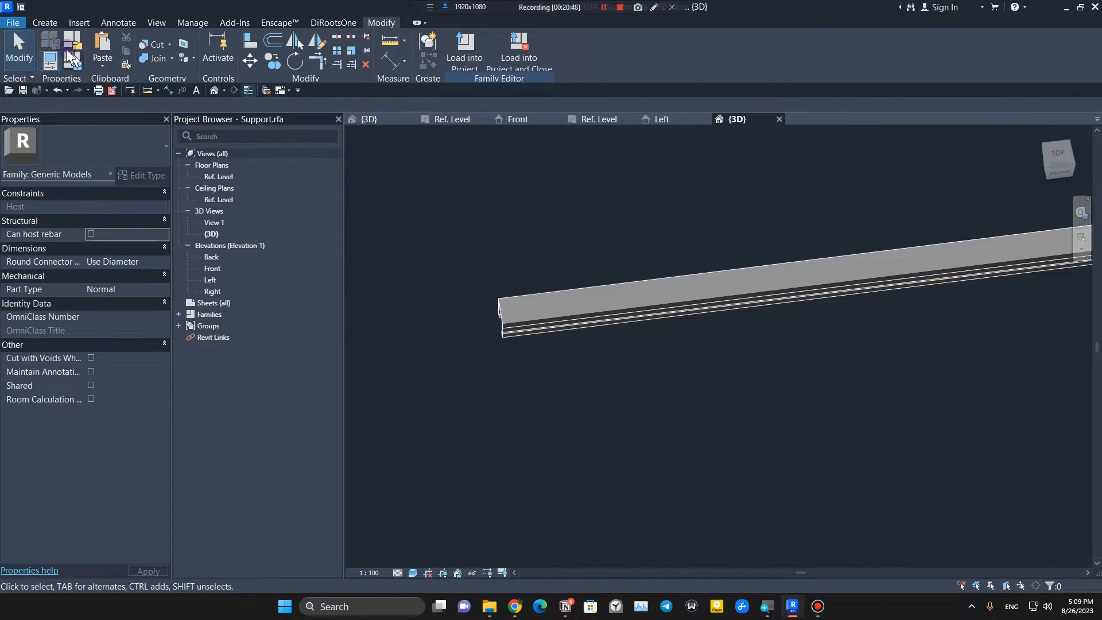
left_click(44, 23)
left_click(810, 60)
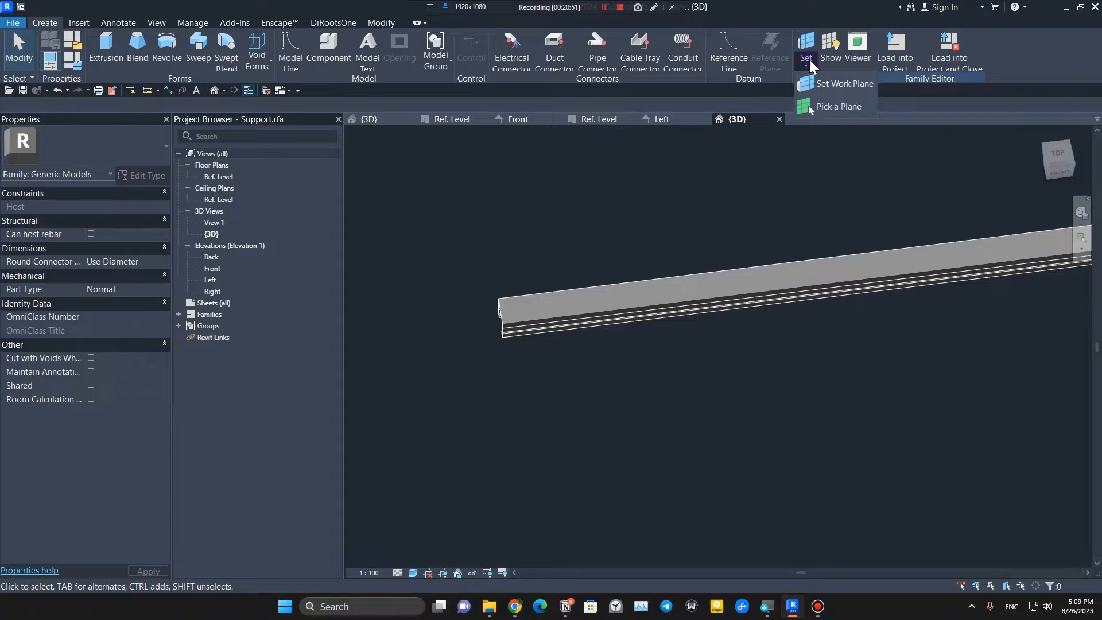
left_click(844, 84)
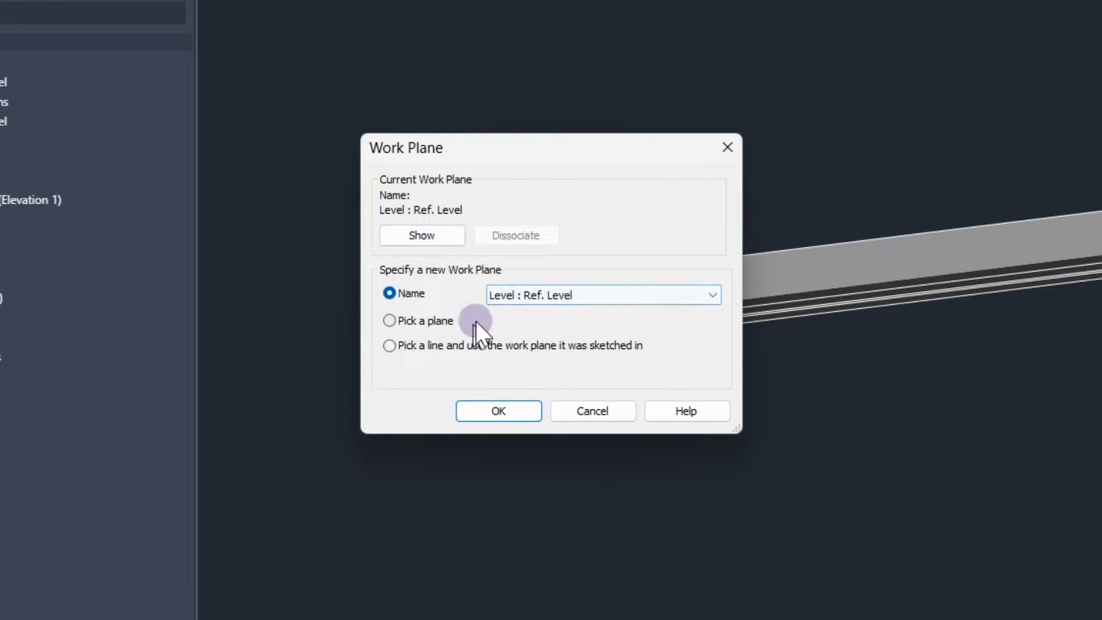
left_click(703, 296)
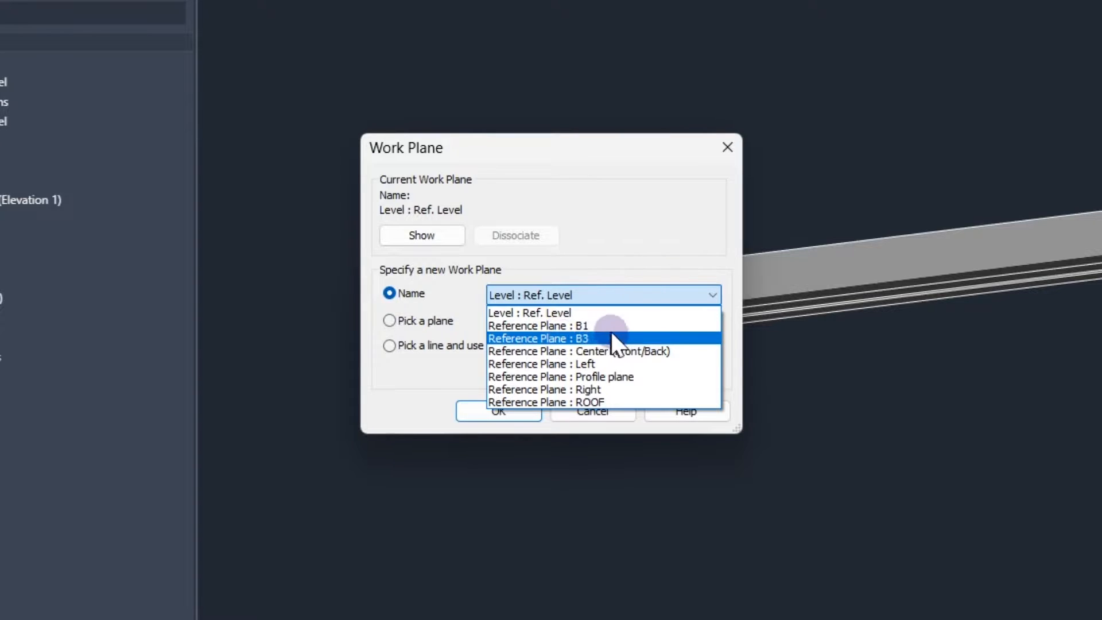
left_click(666, 326)
left_click(502, 410)
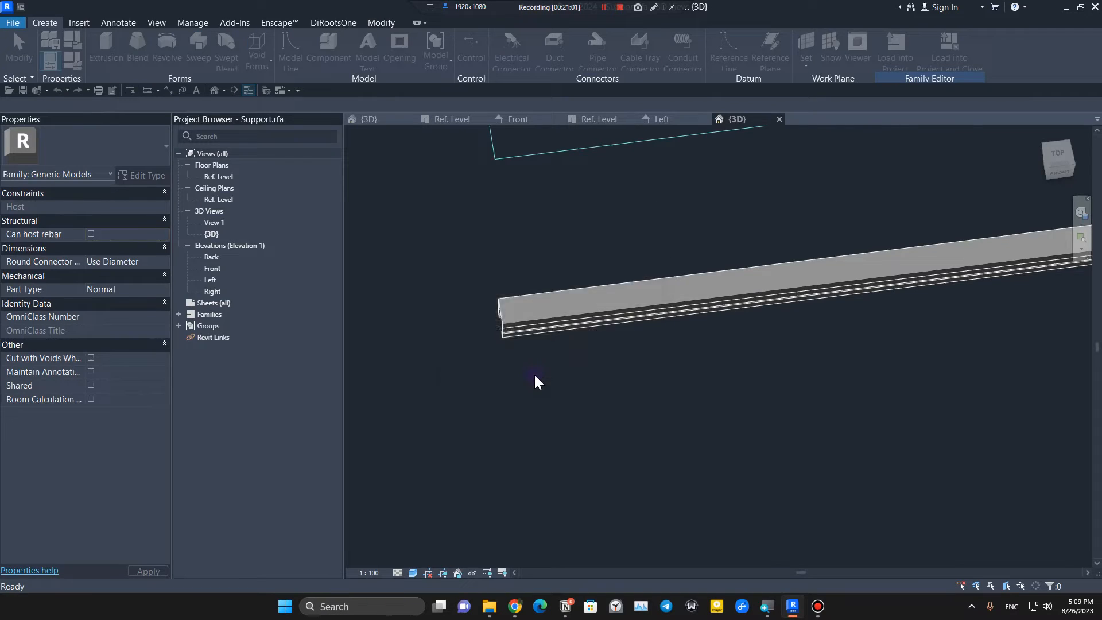
Step: Start a void extrusion on the upper strut at B1, viewing its end from the top
scroll(534, 379, "down", 3)
left_click(581, 327)
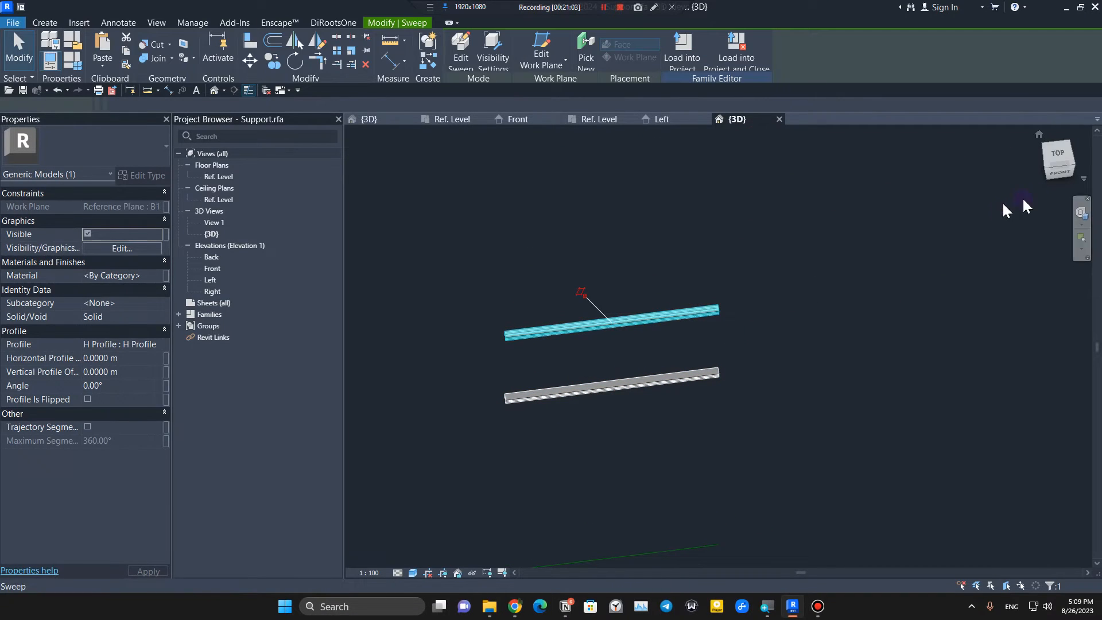
left_click(1073, 155)
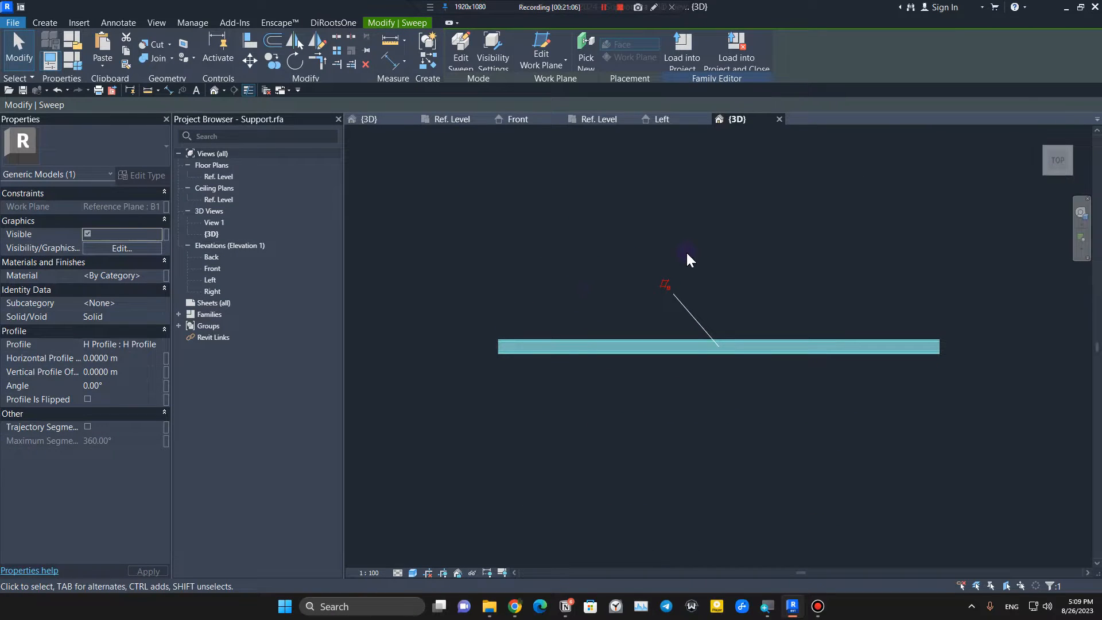
scroll(477, 351, "up", 3)
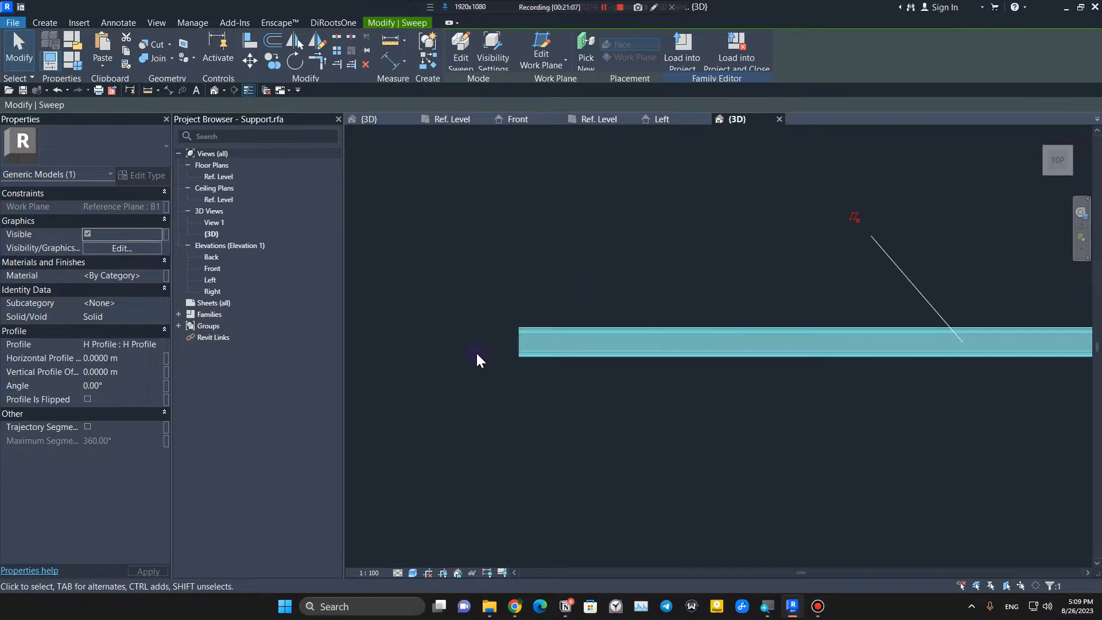
left_click(44, 23)
left_click(253, 68)
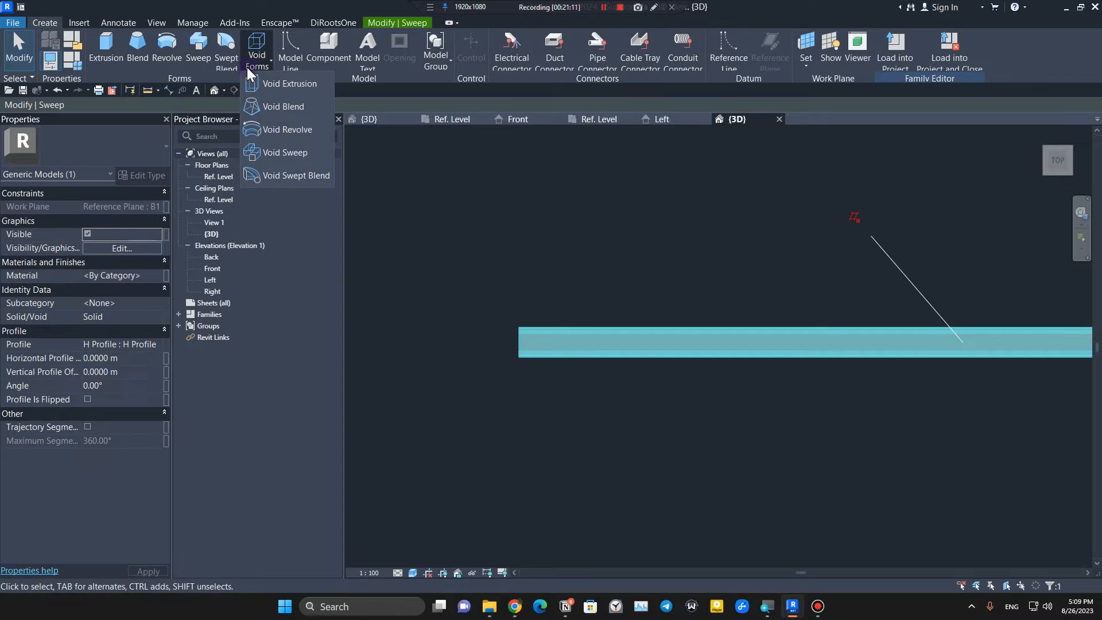
left_click(317, 86)
scroll(576, 343, "up", 5)
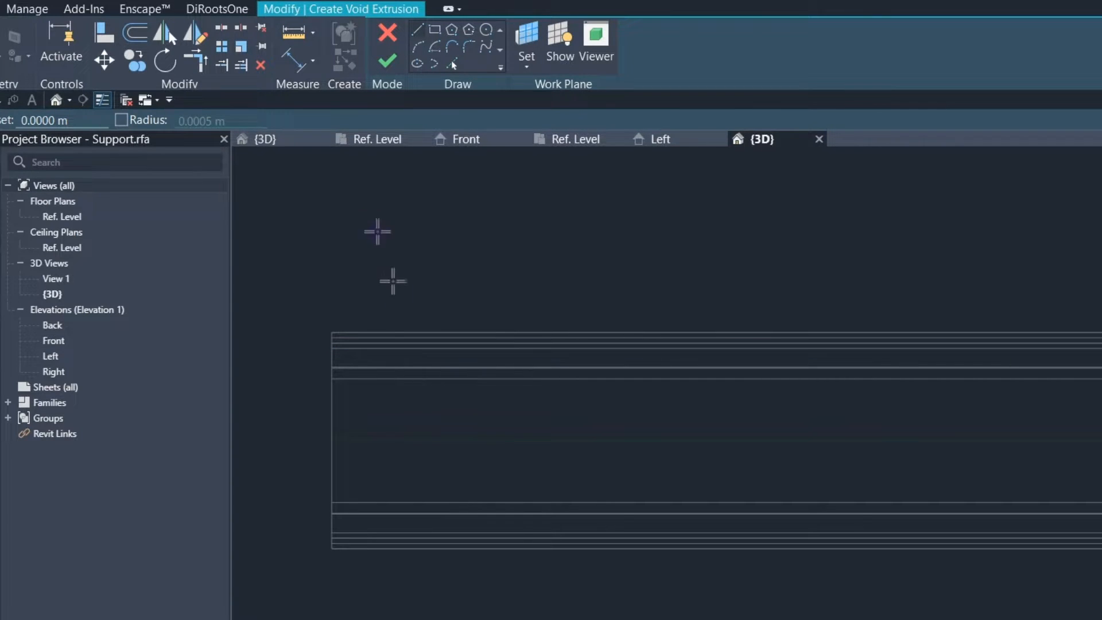
left_click(434, 29)
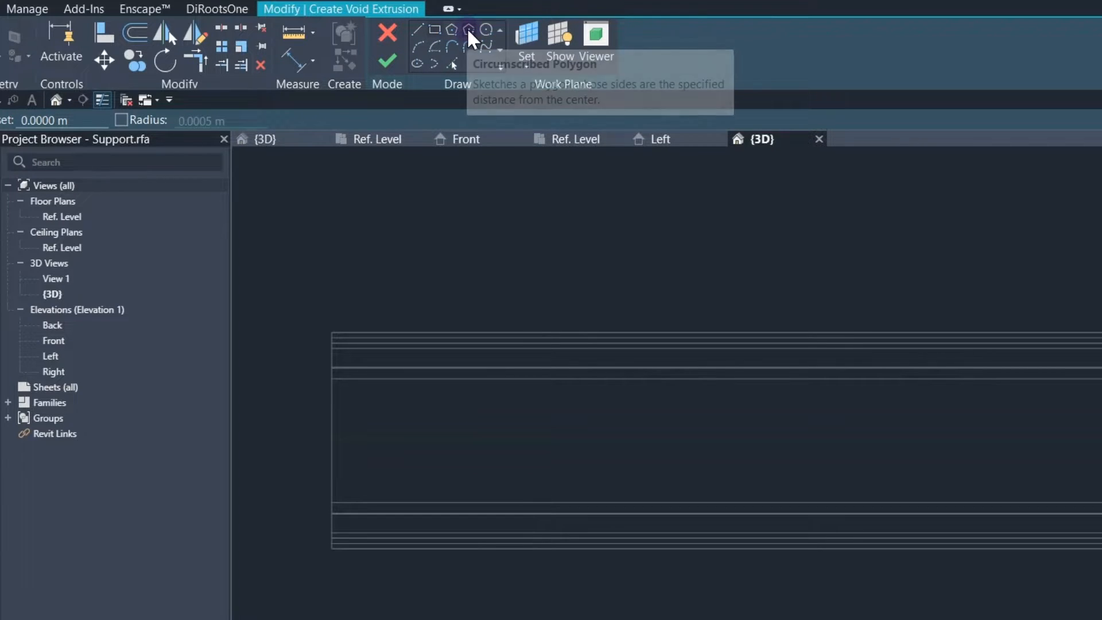
left_click(451, 30)
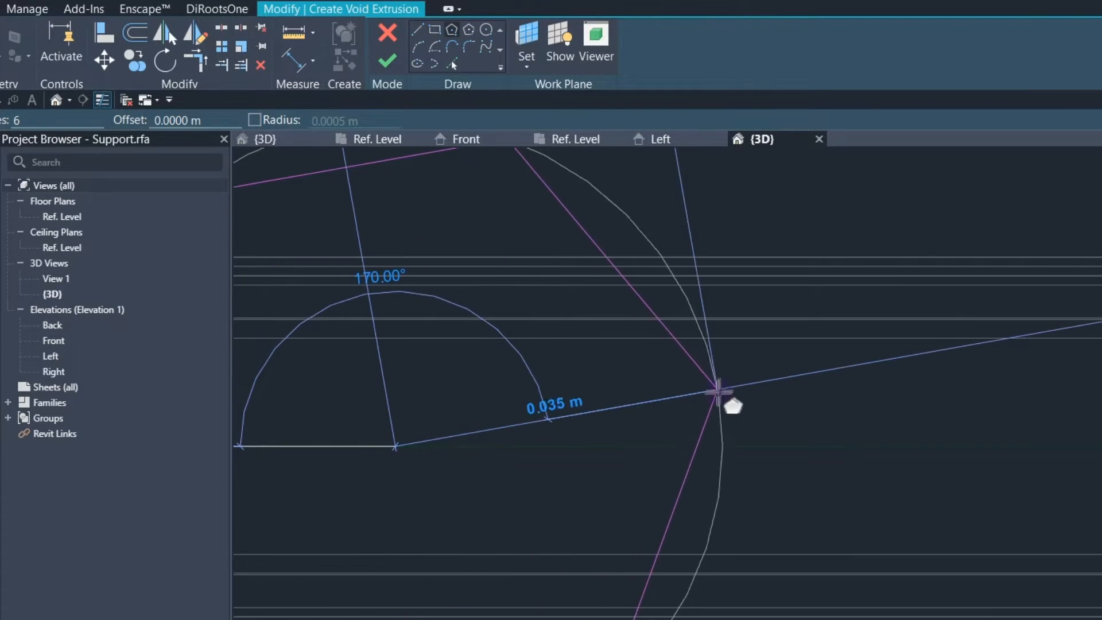
scroll(606, 447, "down", 1)
key("Escape")
Step: Sketch a narrow rectangle lengthwise on the strut's face near its end, between the profile edges
left_click(434, 31)
left_click(384, 387)
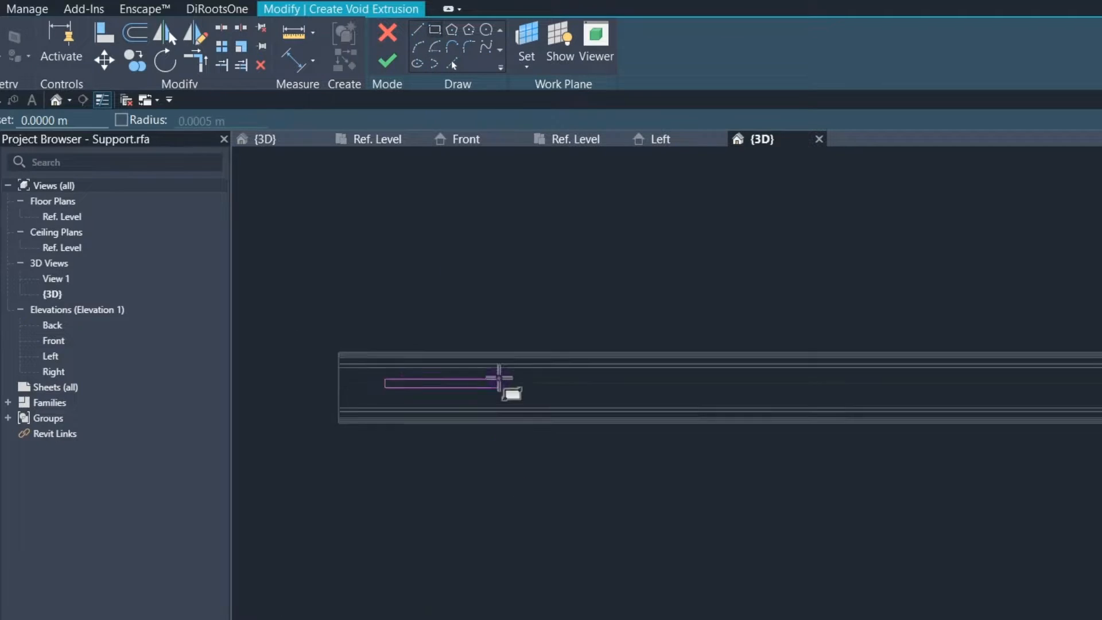
scroll(497, 378, "up", 4)
scroll(499, 439, "down", 2)
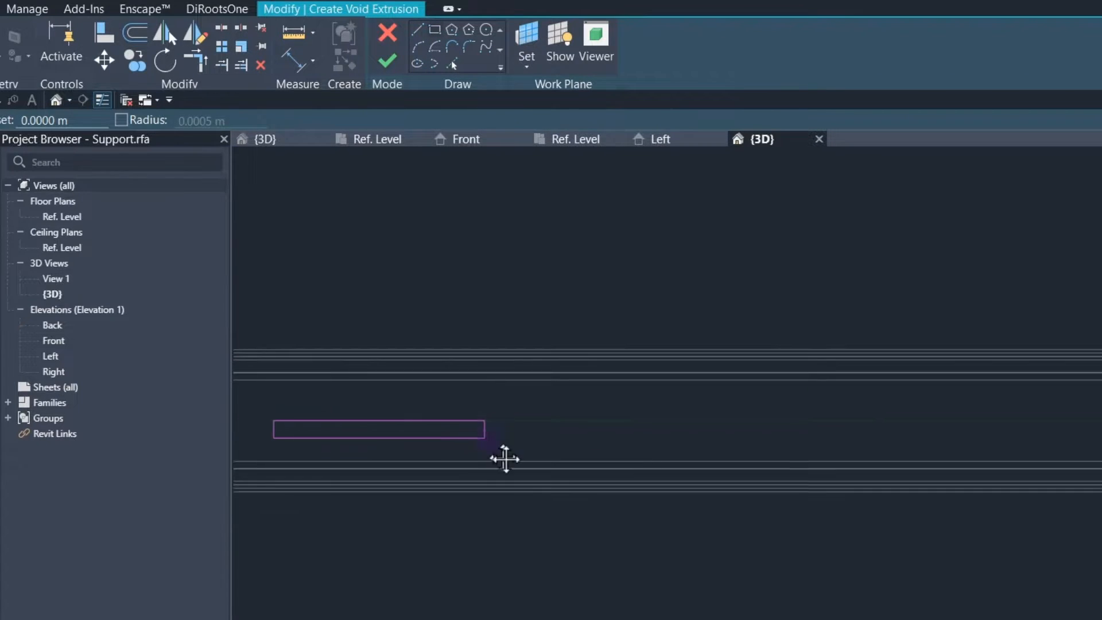
middle_click_drag(505, 458, 712, 502)
scroll(703, 489, "up", 3)
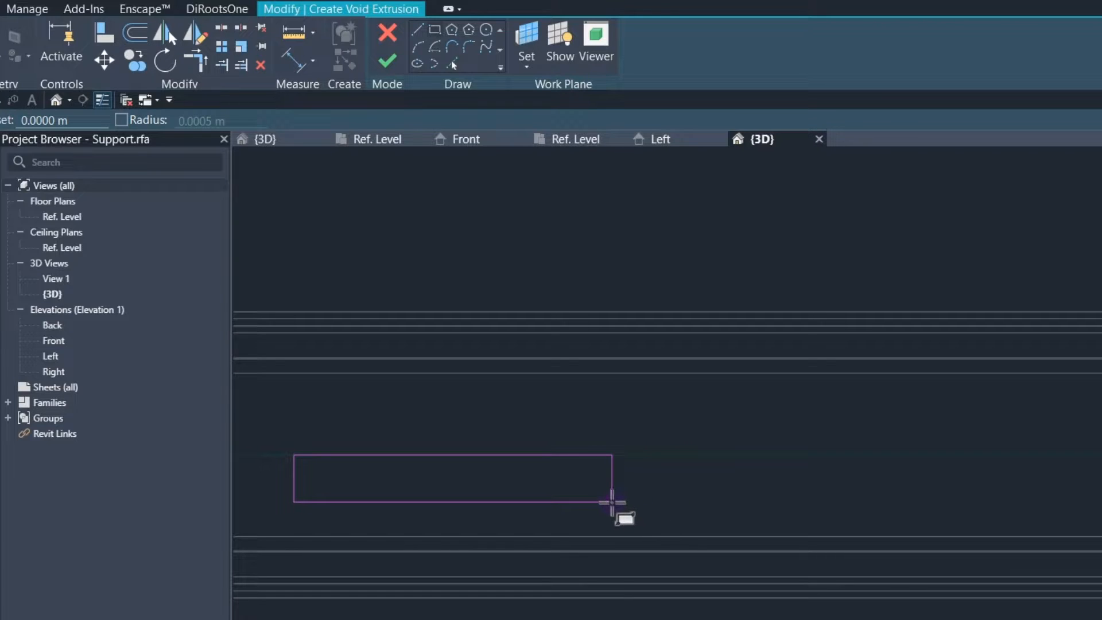
left_click(606, 503)
key("Escape")
scroll(428, 614, "down", 5)
Step: Move the whole sketched rectangle so it is centred on the strut's centreline
left_click_drag(352, 594, 520, 499)
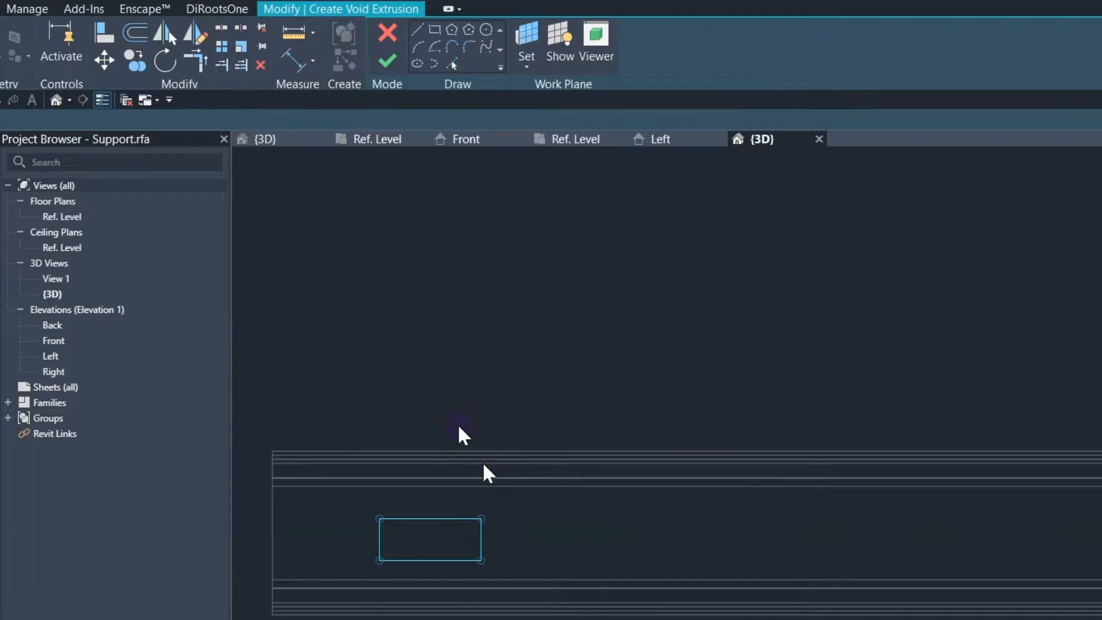
left_click(103, 60)
scroll(414, 561, "up", 3)
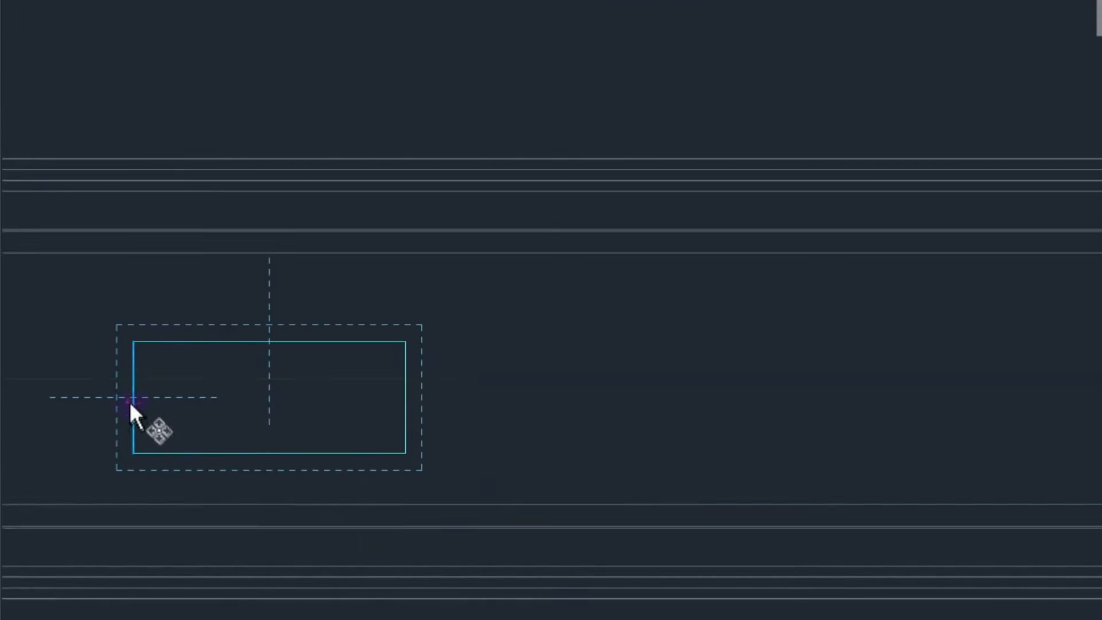
left_click(352, 528)
left_click(133, 381)
Step: Draw outward semicircular arcs of about 0.0052 m radius on both short ends of the rectangle to form a slot
scroll(143, 434, "up", 3)
left_click(208, 316)
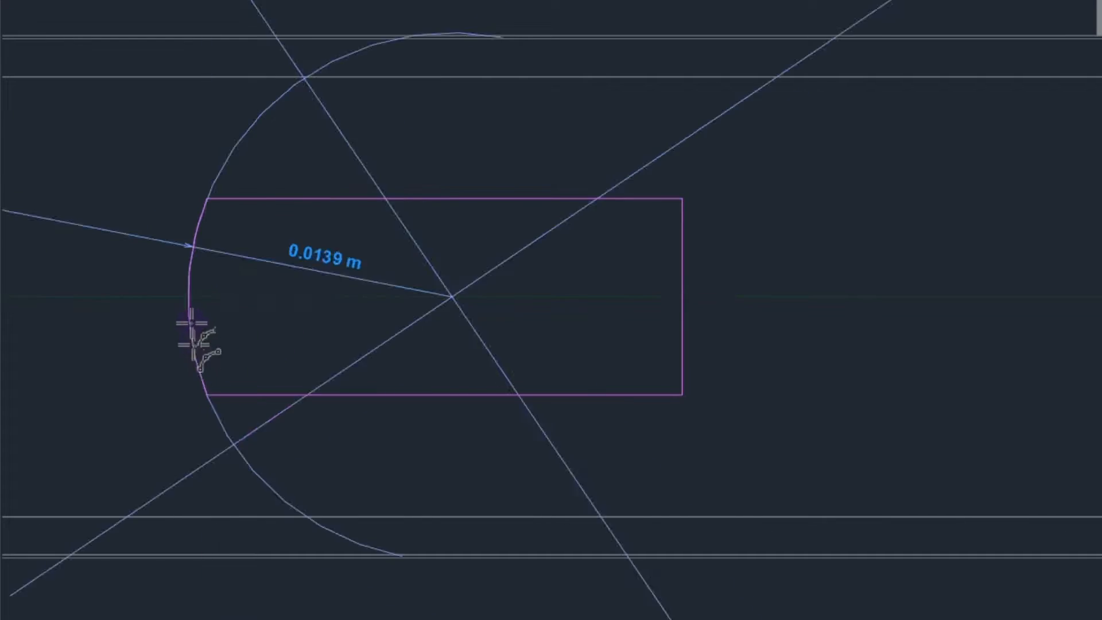
left_click(123, 332)
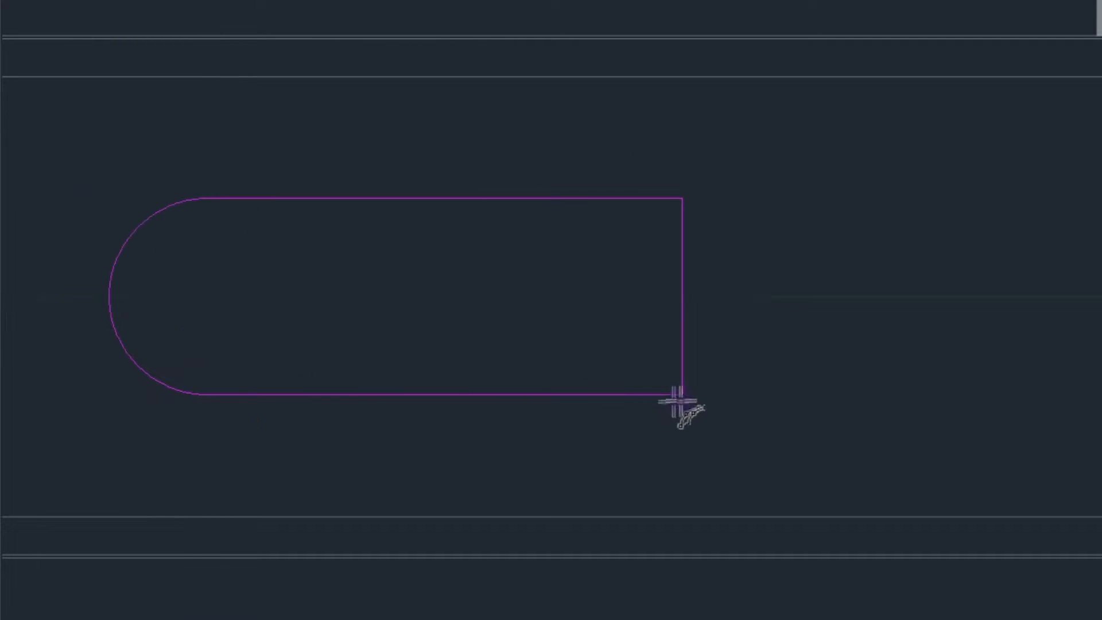
left_click(680, 399)
left_click(682, 198)
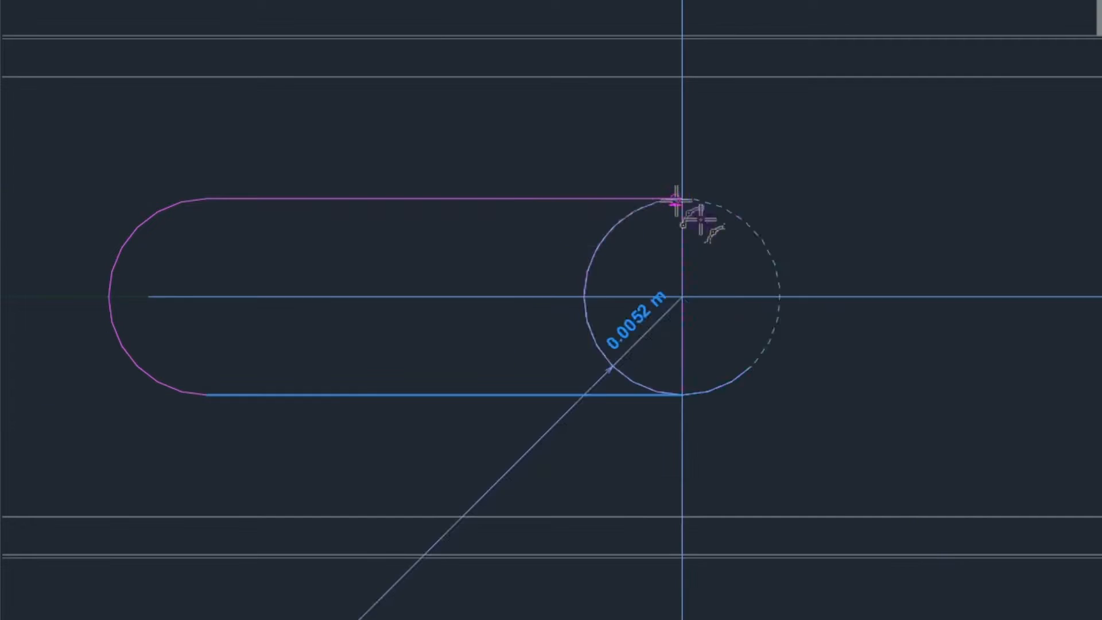
left_click(771, 245)
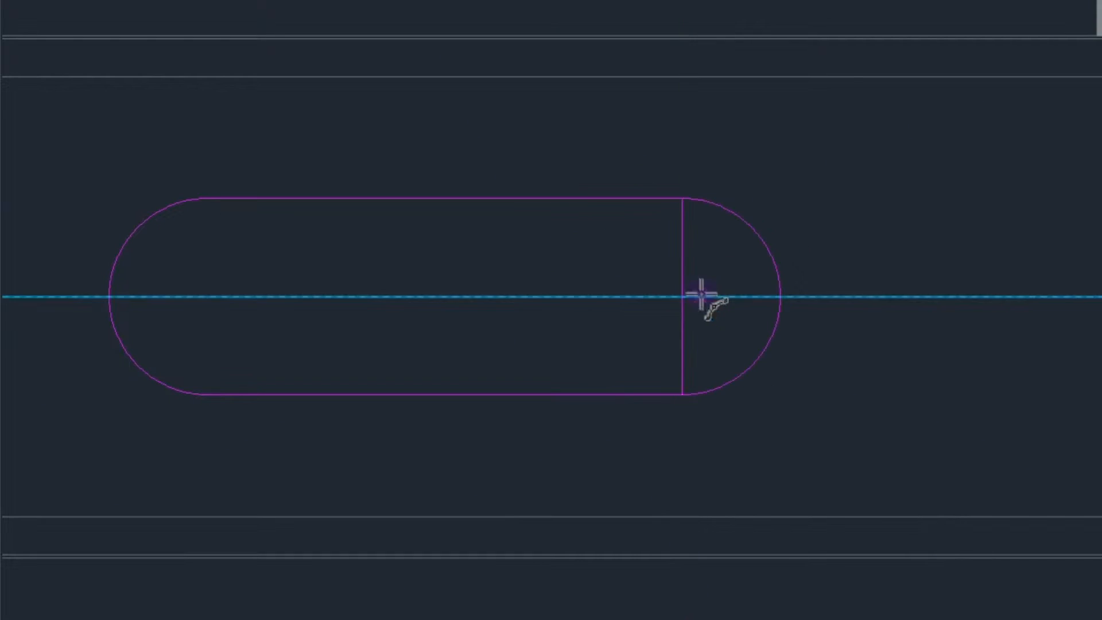
Step: Delete the straight line left inside the slot's rounded end and finish the void extrusion sketch
left_click_drag(711, 251, 639, 271)
key("Delete")
scroll(725, 279, "down", 6)
middle_click_drag(763, 400, 477, 450)
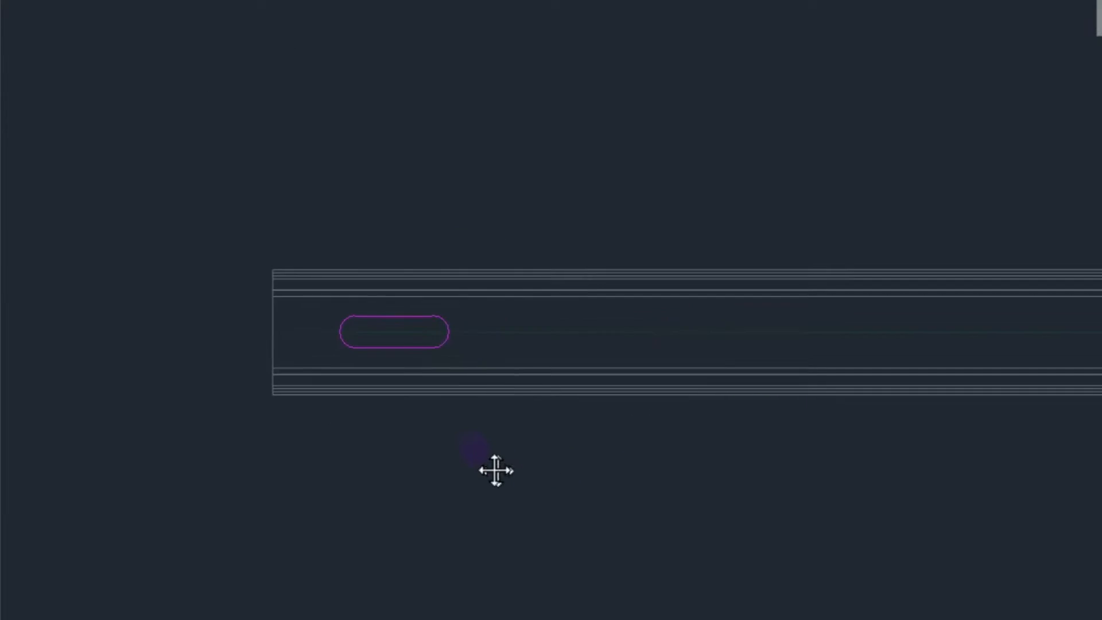
scroll(434, 401, "down", 2)
middle_click_drag(550, 443, 487, 445)
scroll(418, 442, "down", 3)
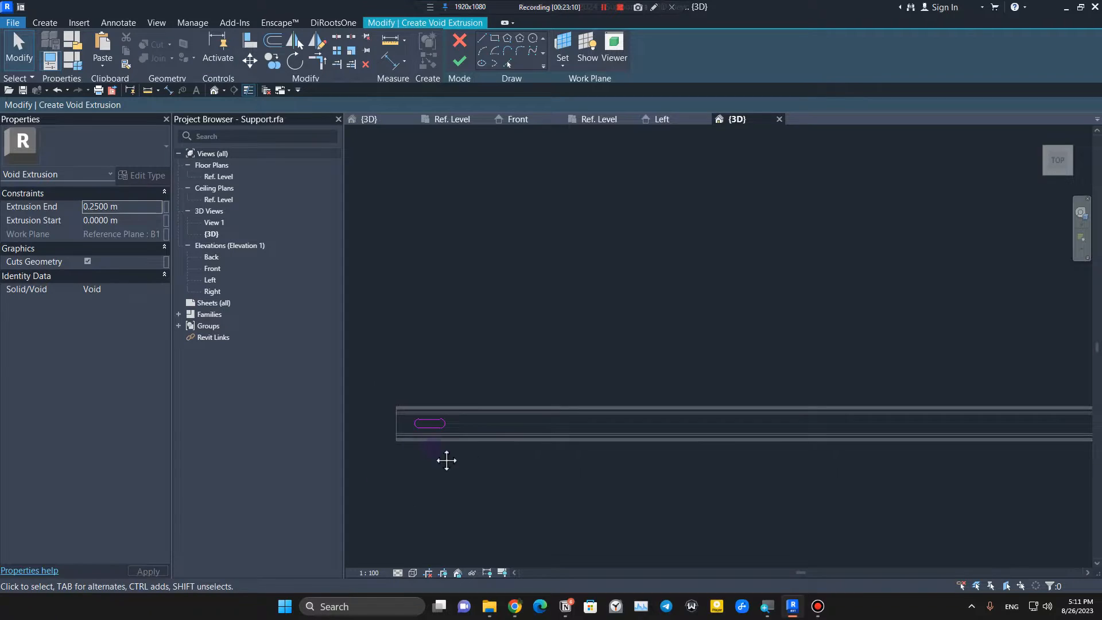
scroll(449, 424, "up", 3)
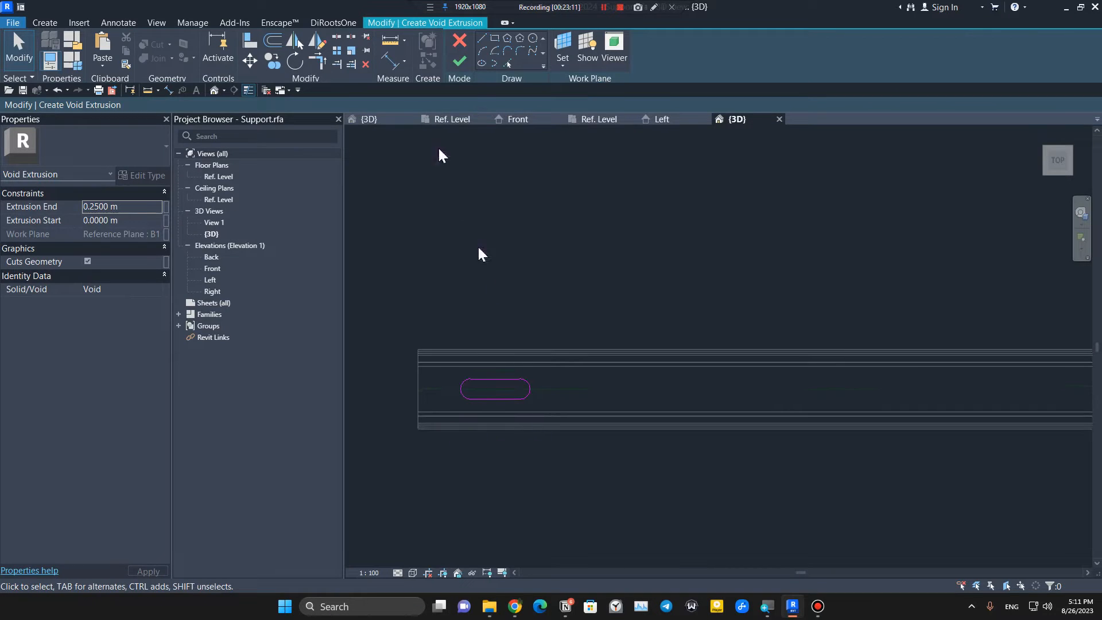
left_click(460, 62)
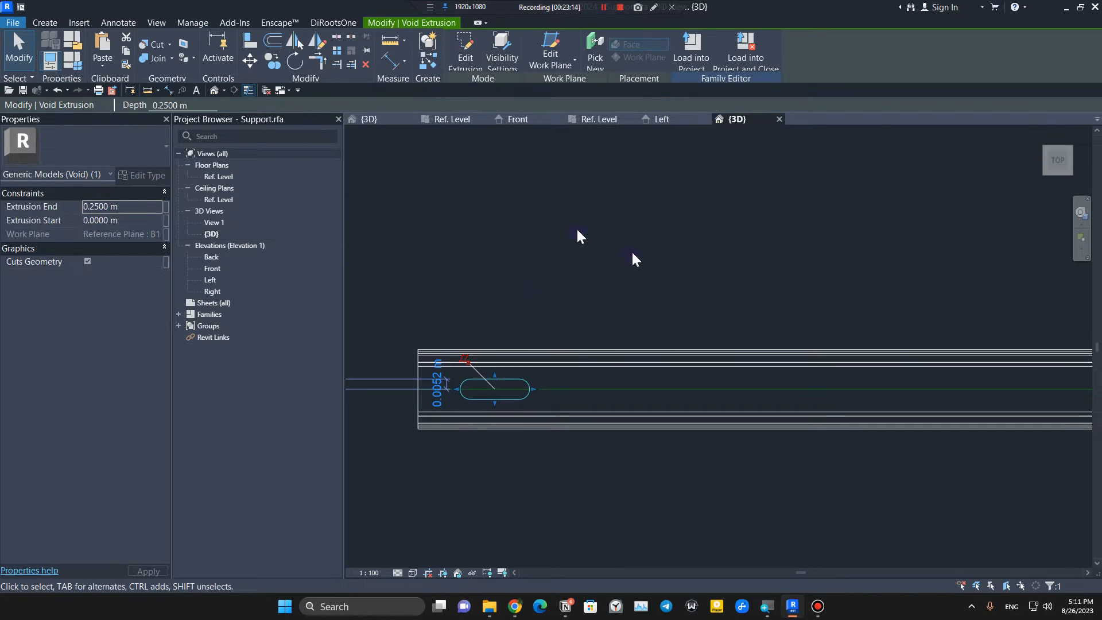
Step: In the Front view, set the slot void's extrusion end to 0 and its extrusion start to -0.02 m
left_click(526, 121)
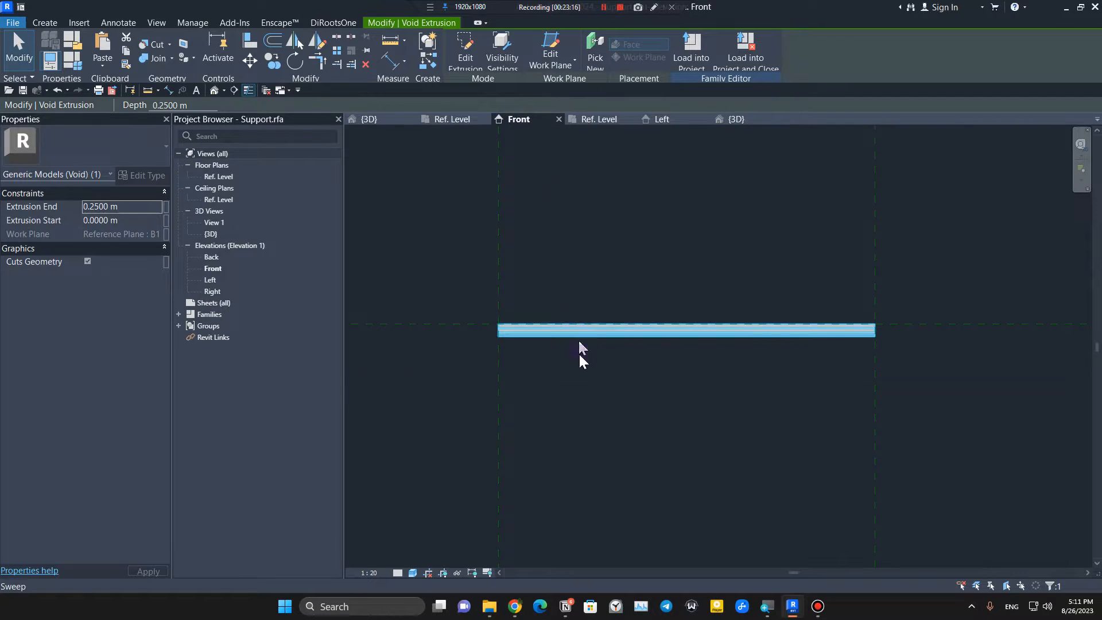
scroll(659, 407, "down", 4)
scroll(623, 332, "up", 11)
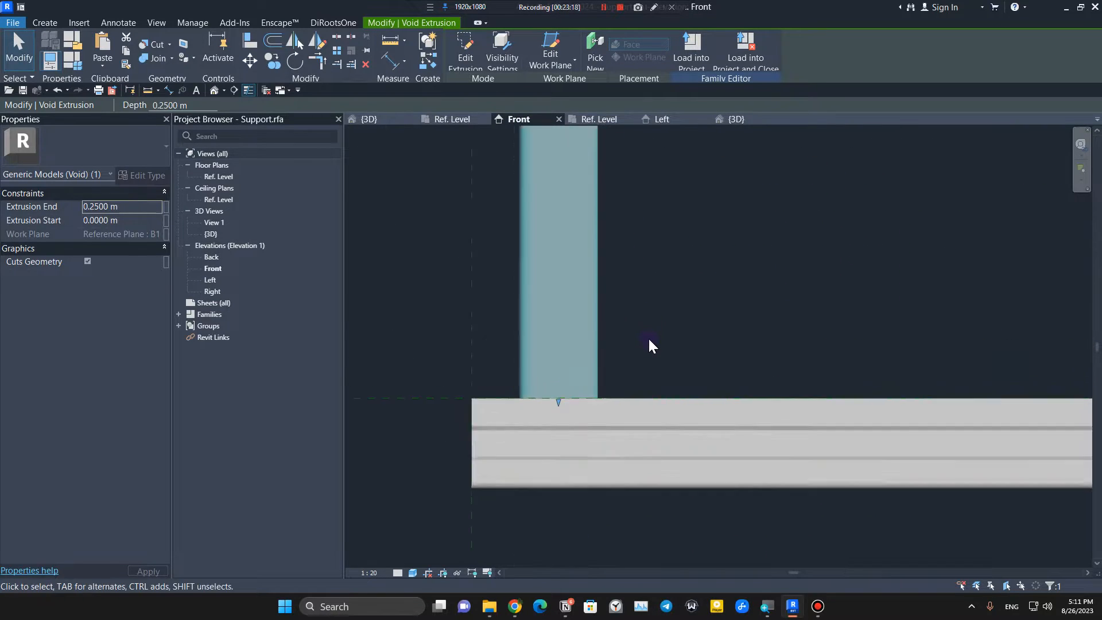
scroll(649, 339, "down", 2)
middle_click_drag(680, 344, 621, 411)
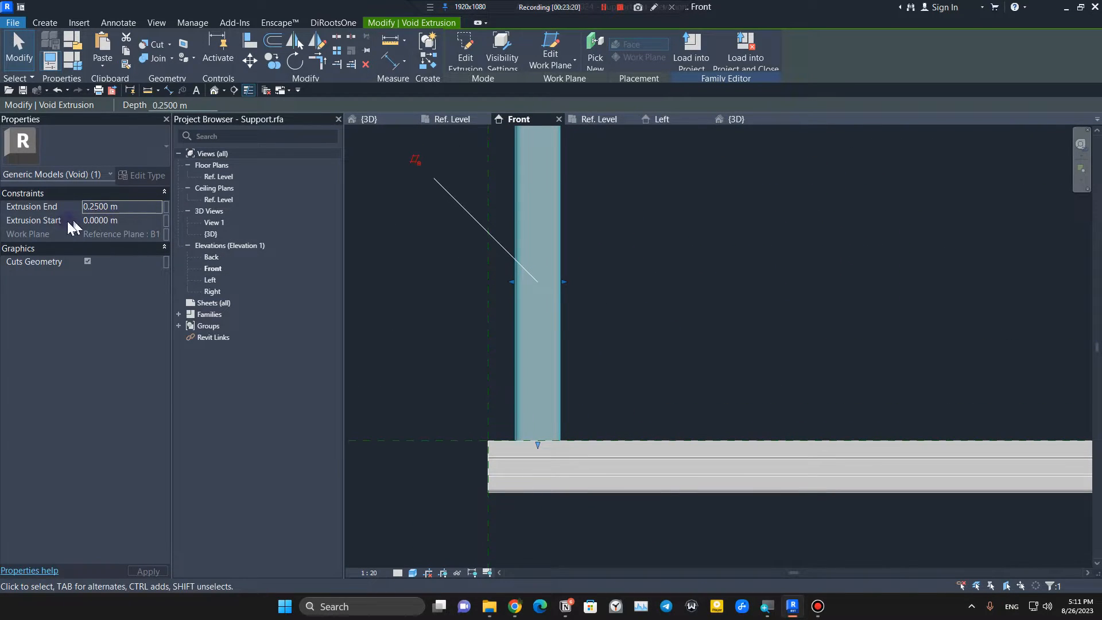
left_click(137, 208)
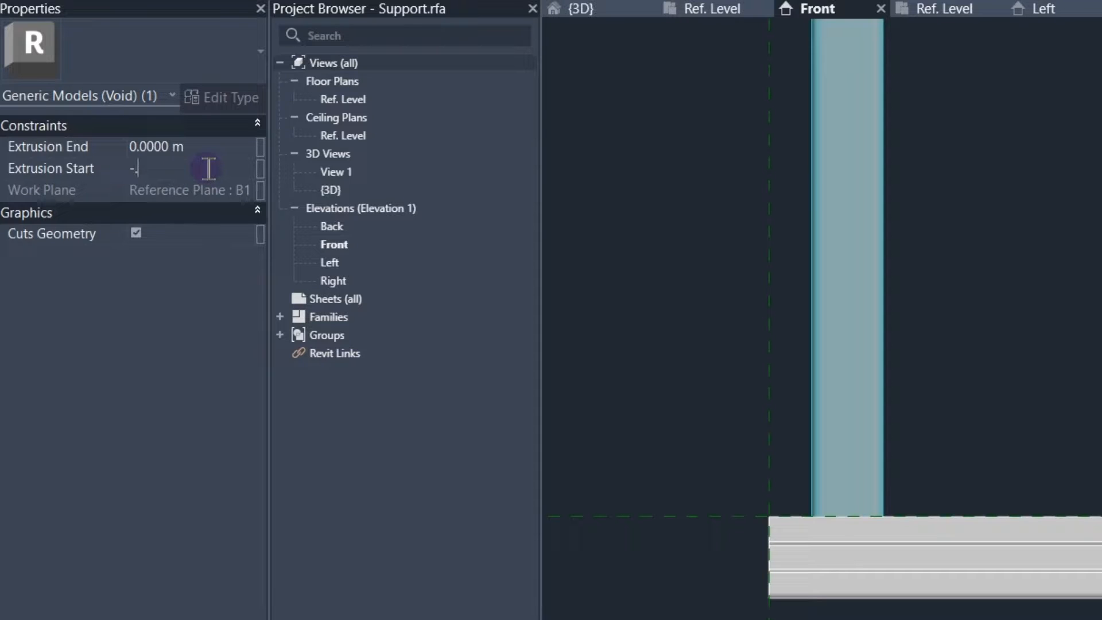
left_click(208, 168)
type("-0.02")
key("Return")
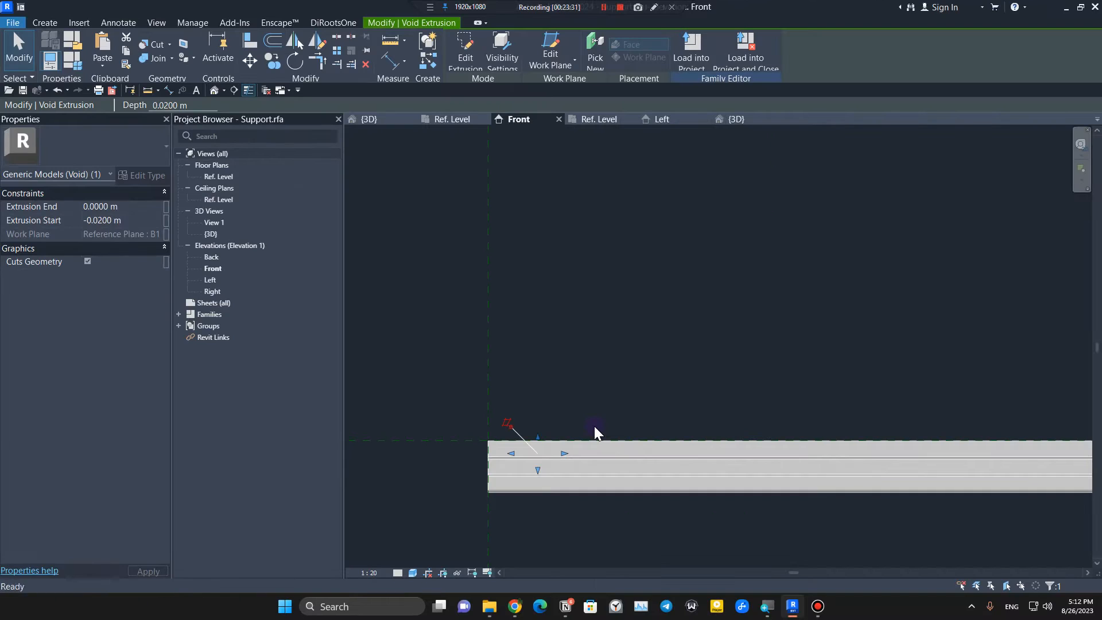
Step: Inspect the slot void's depth through the strut in the Front view and its cut in the 3D view
scroll(932, 490, "up", 5)
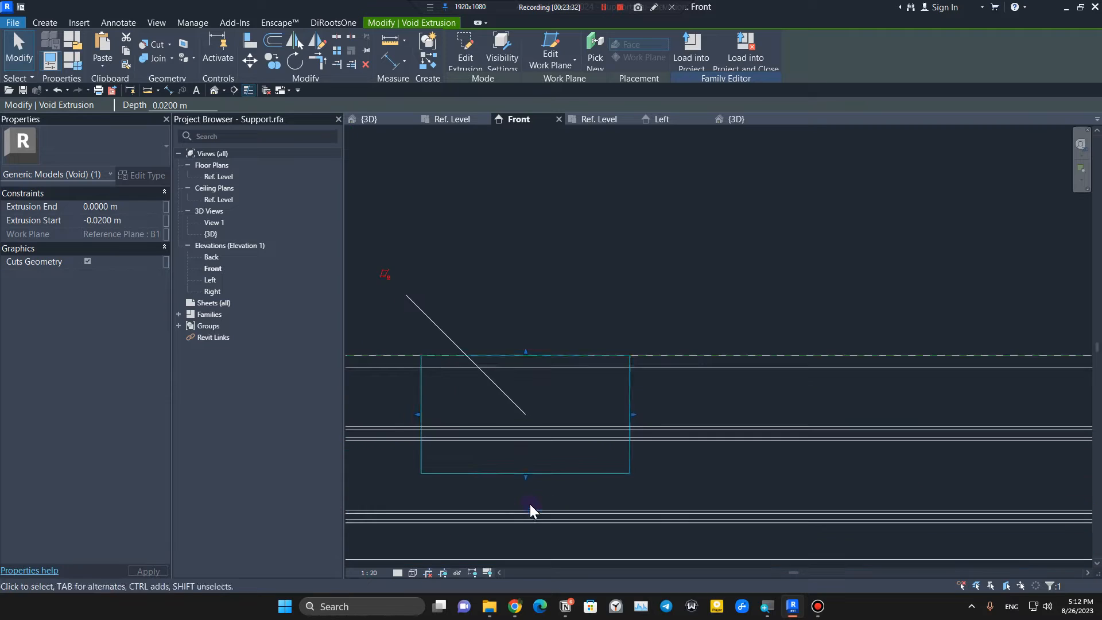
scroll(459, 455, "down", 2)
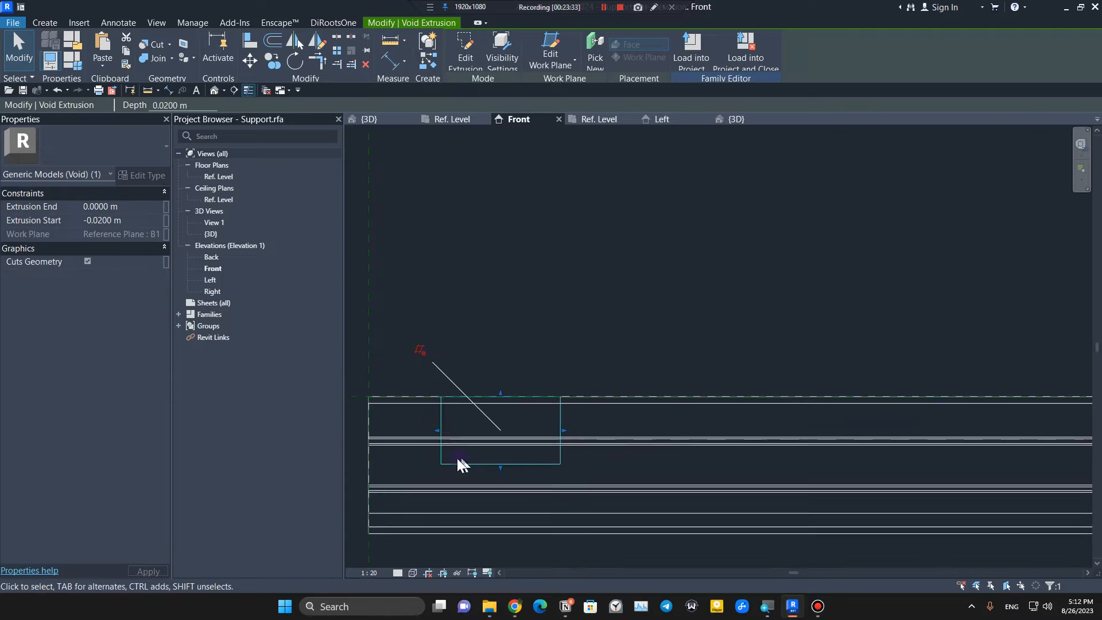
left_click(543, 453)
scroll(560, 442, "down", 2)
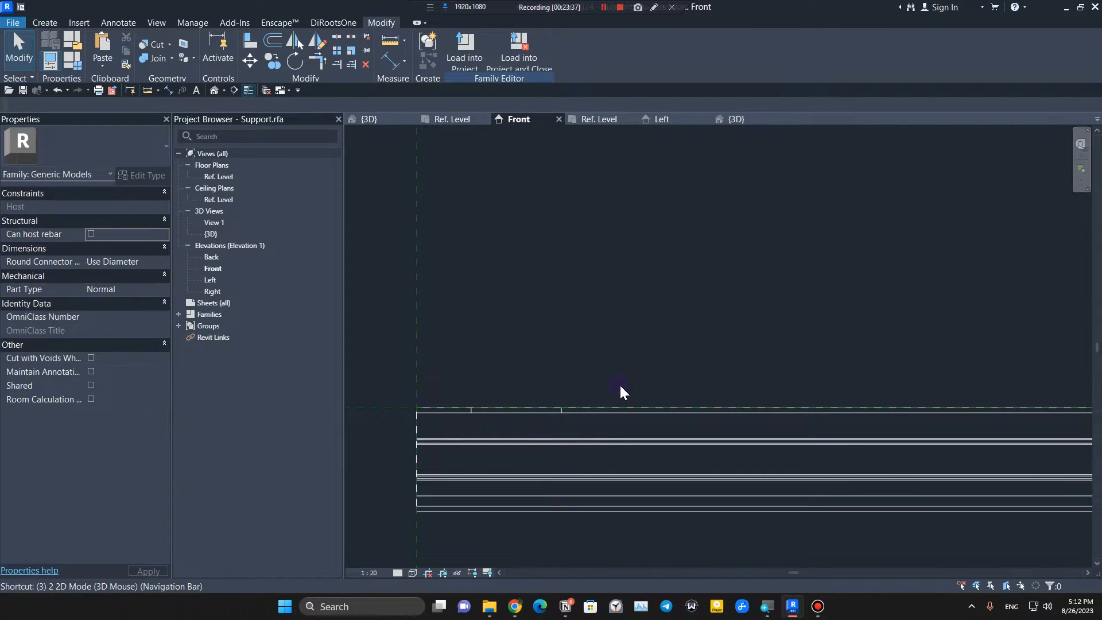
left_click(737, 119)
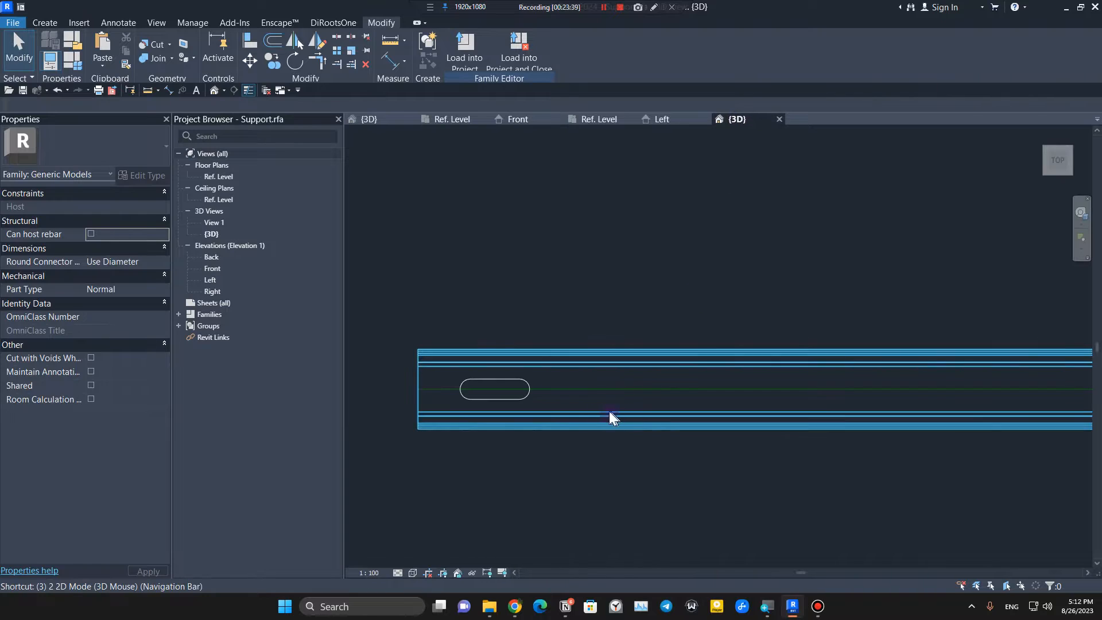
left_click(587, 300)
scroll(591, 306, "down", 2)
middle_click_drag(743, 369, 718, 411, "shift")
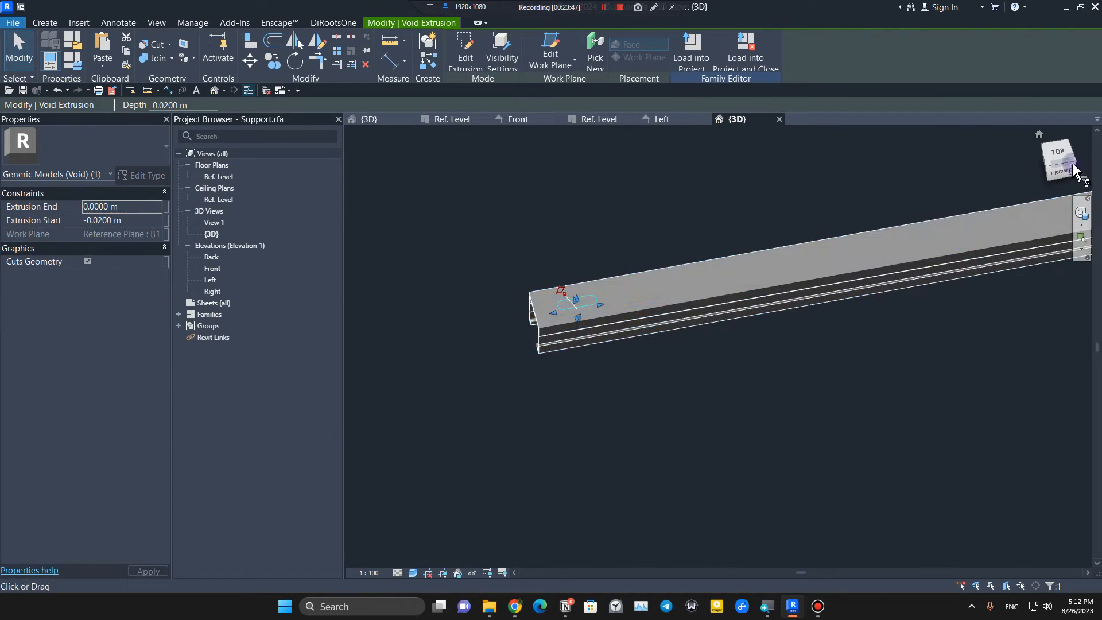
Step: Array the slot void linearly along the strut's centreline from a top view, spacing the second slot 0.075 m from the first
left_click(1060, 156)
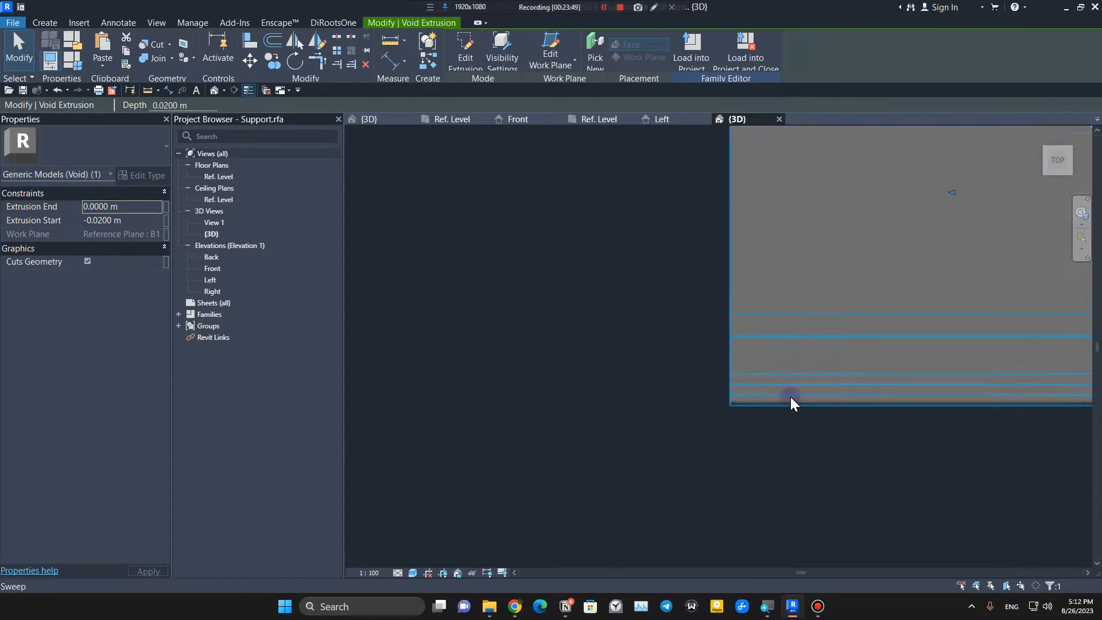
middle_click_drag(585, 391, 494, 391)
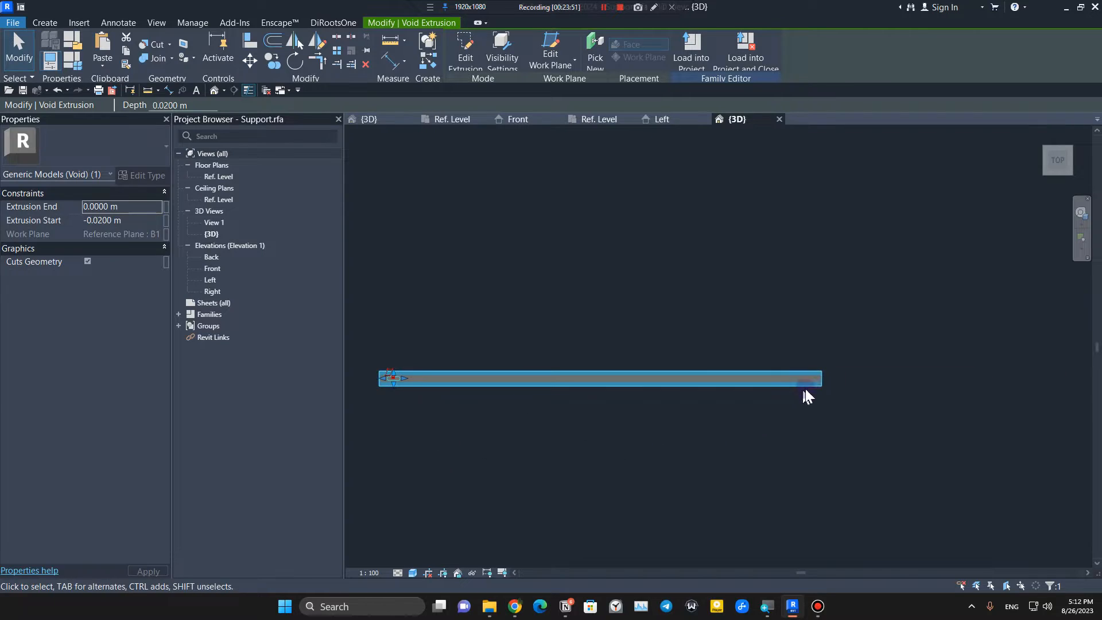
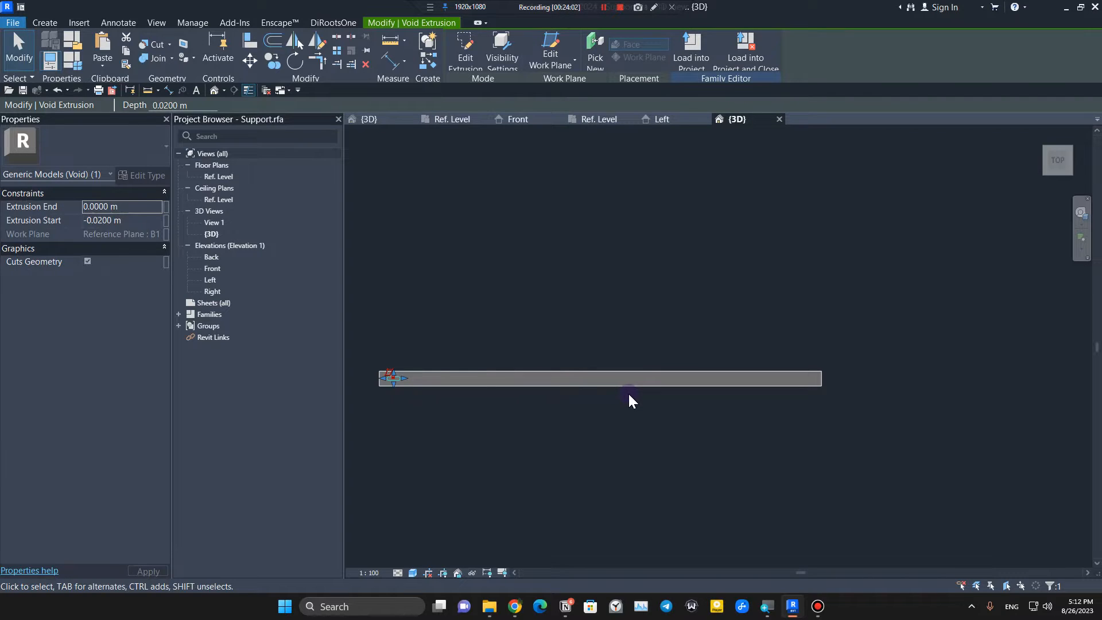
scroll(354, 374, "up", 5)
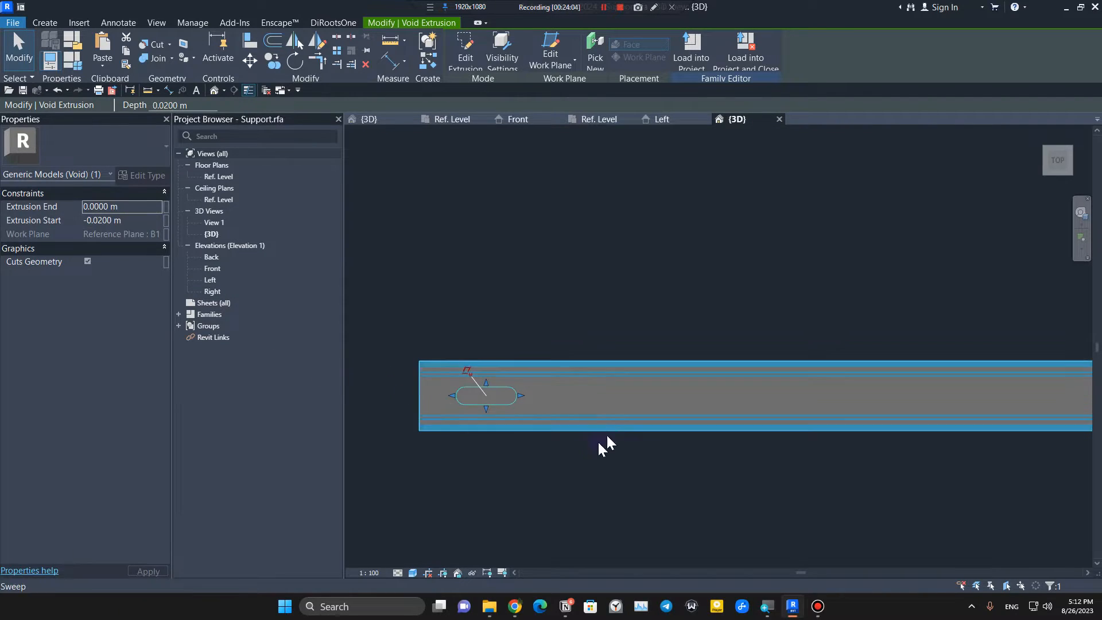
left_click(572, 449)
left_click(471, 404)
scroll(503, 437, "down", 1)
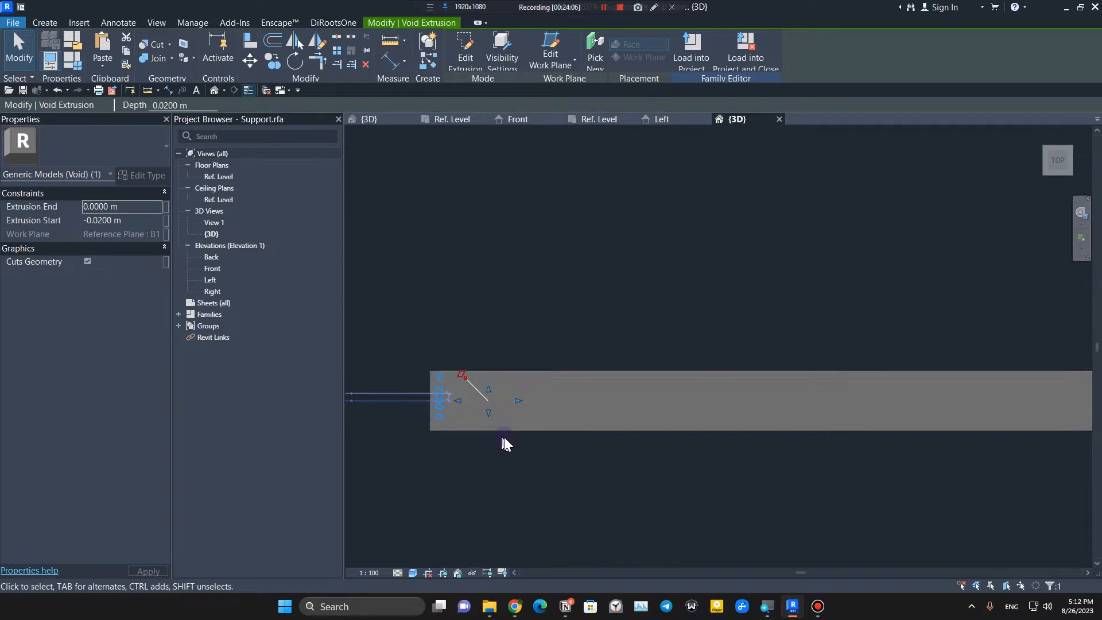
left_click(337, 51)
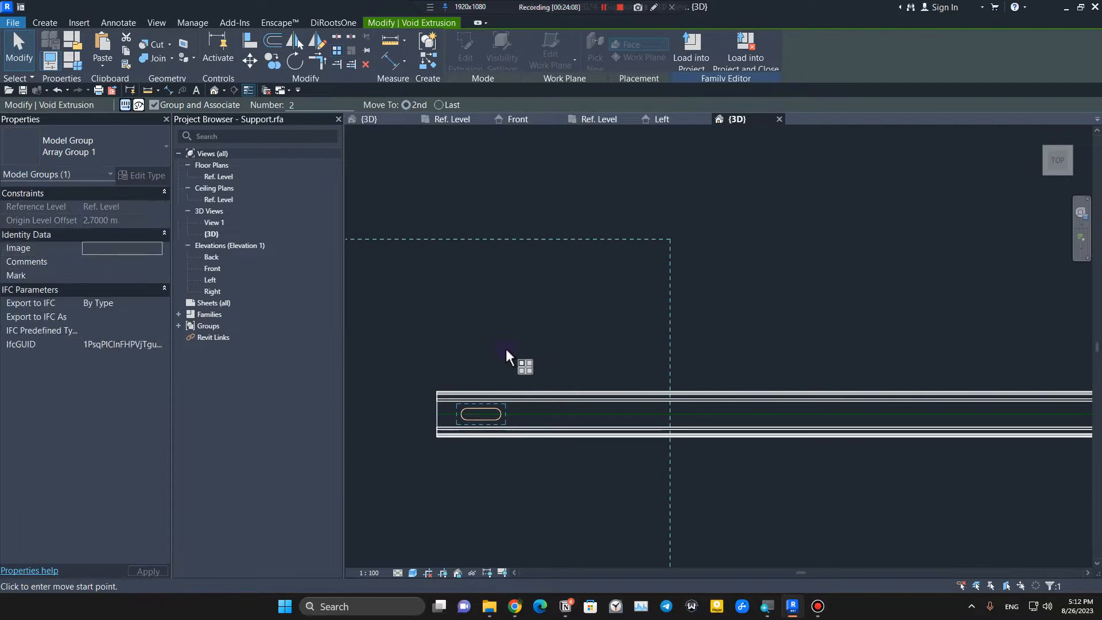
scroll(555, 394, "down", 4)
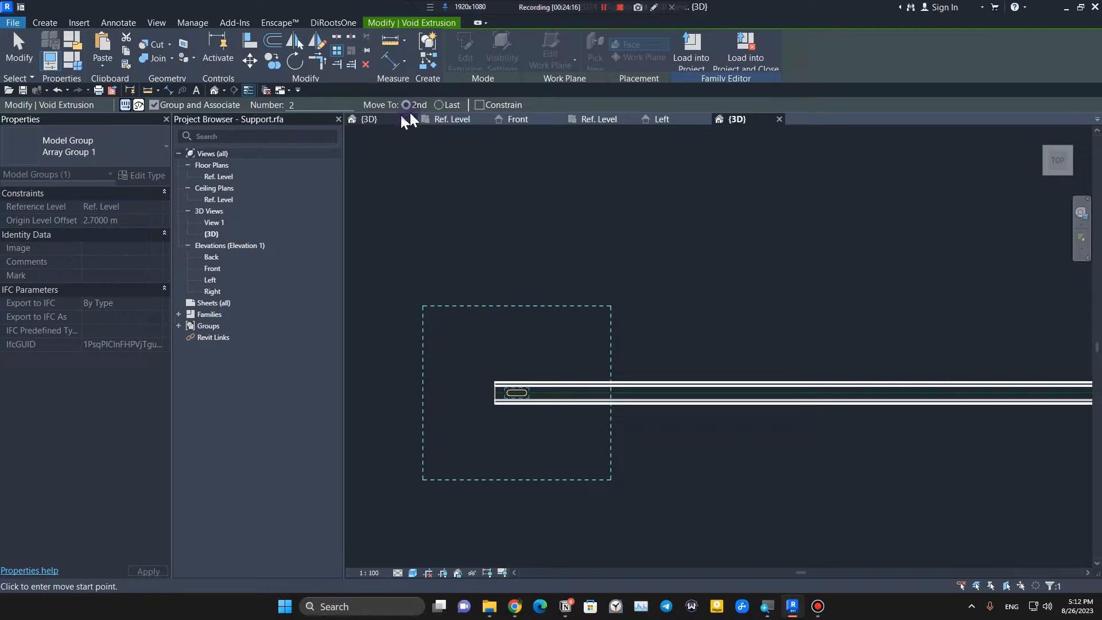
scroll(554, 395, "up", 4)
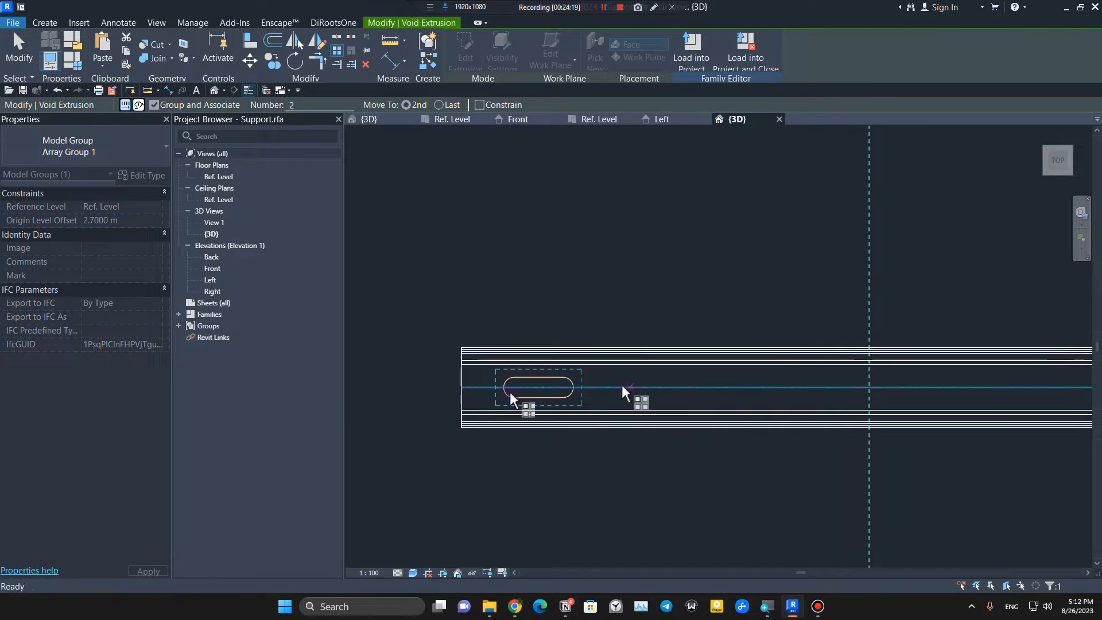
left_click(504, 387)
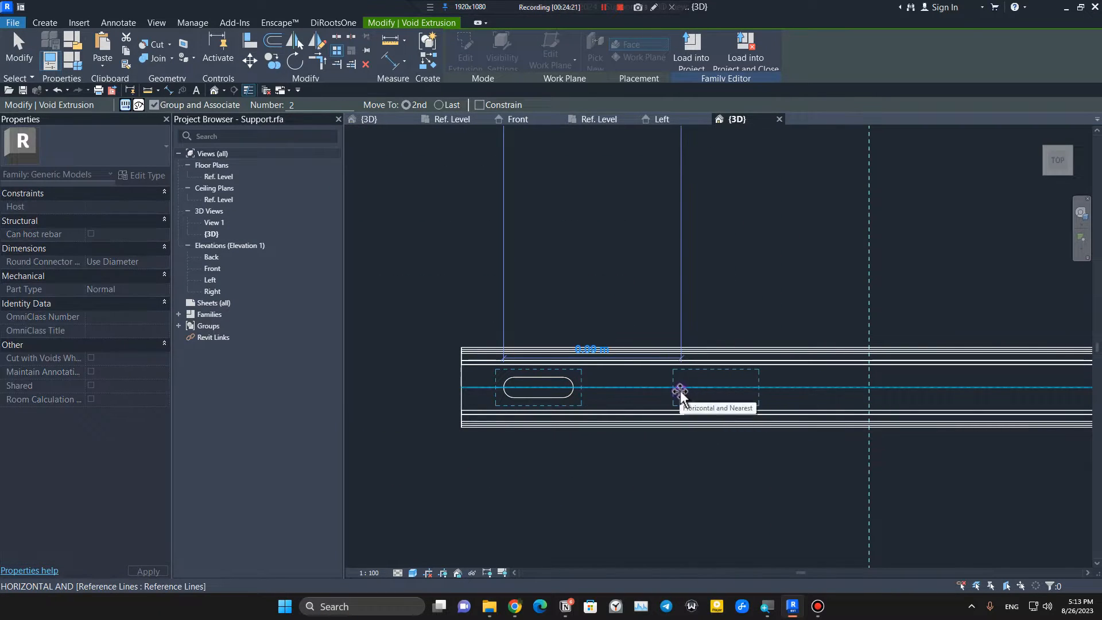
scroll(677, 394, "down", 1)
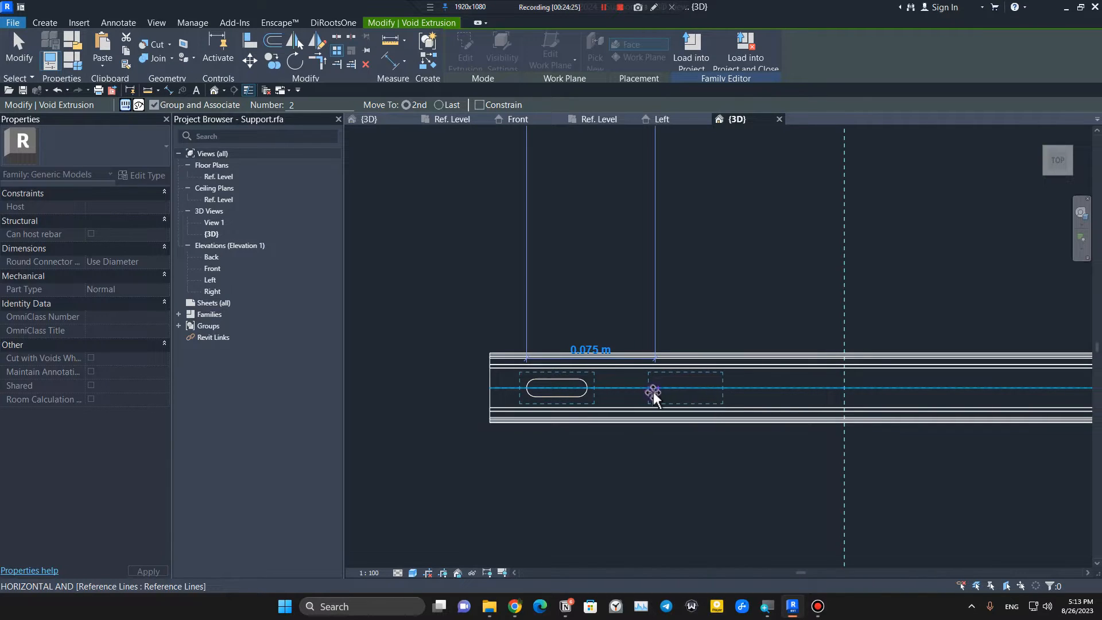
left_click(653, 392)
Step: Set the slot array's count to 4 and clear the selection
middle_click_drag(673, 323, 588, 321)
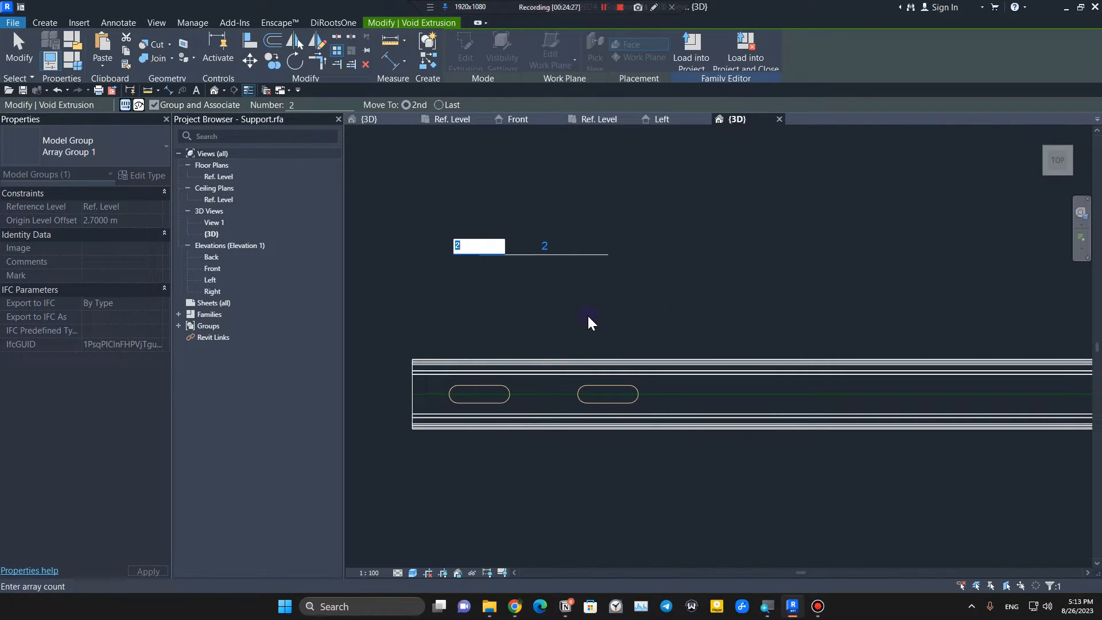
type("4")
key("Return")
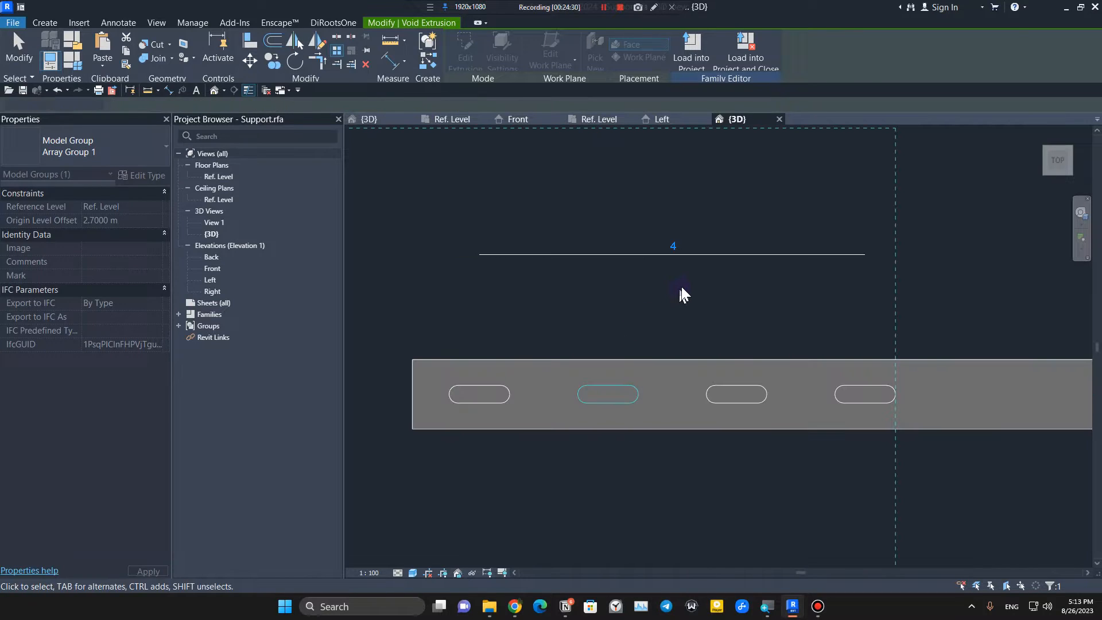
scroll(741, 286, "down", 2)
middle_click_drag(742, 287, 678, 323)
left_click(675, 317)
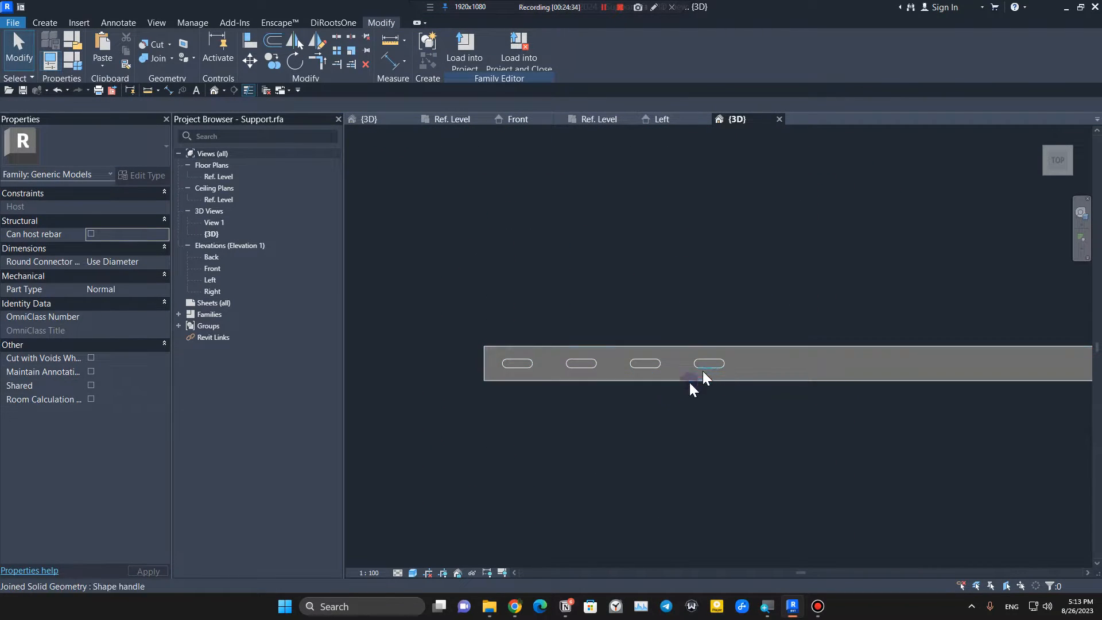
Step: Label the slot array's count with a new instance family parameter named N
left_click(655, 367)
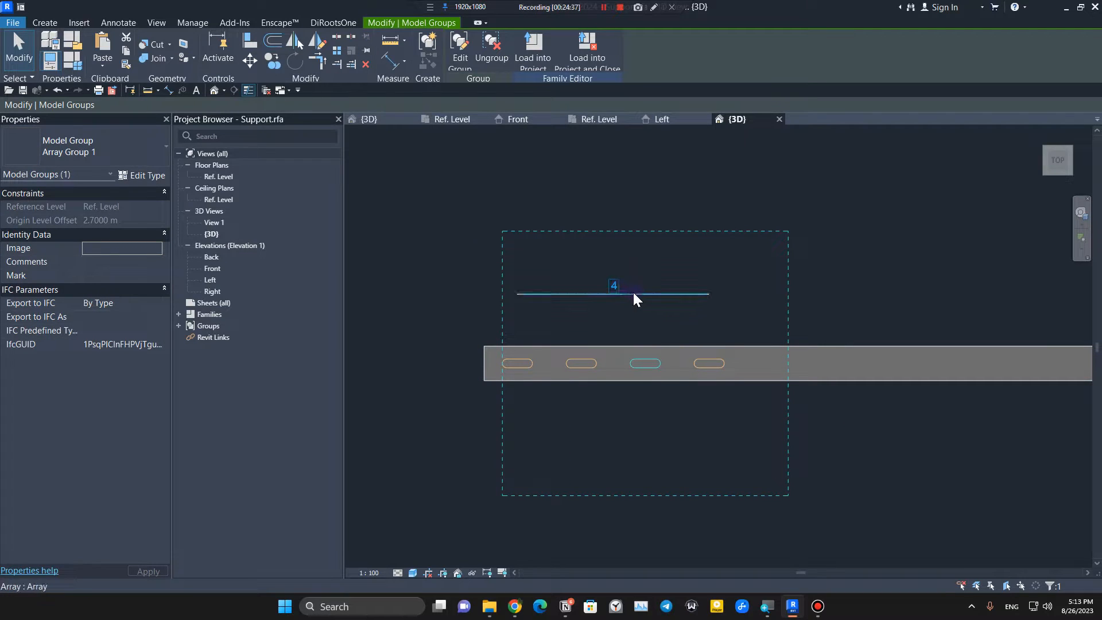
left_click(571, 295)
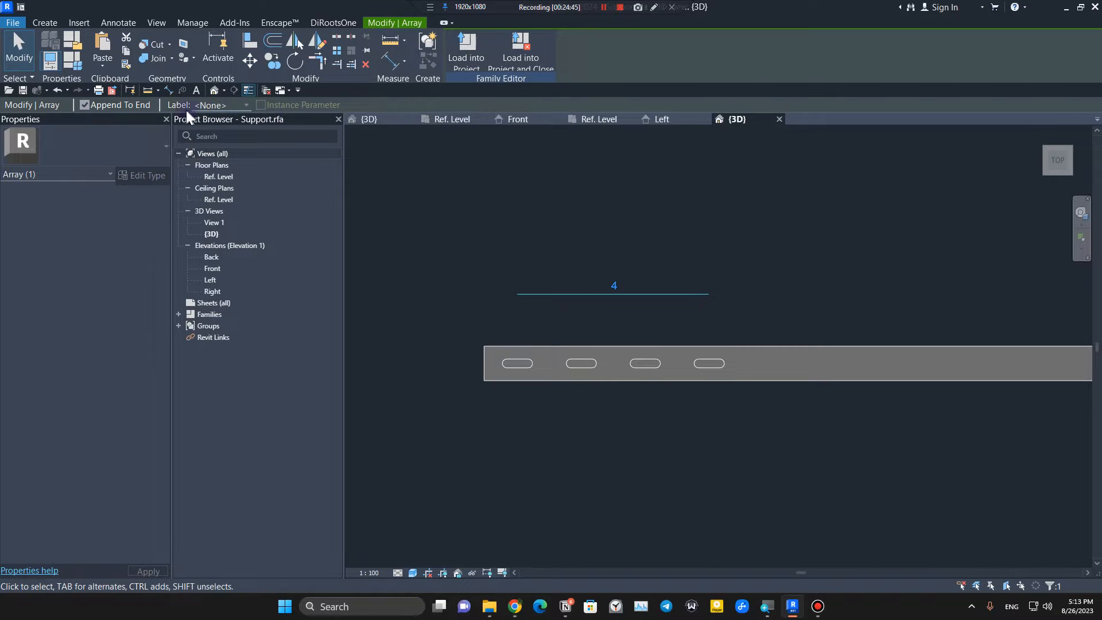
left_click(232, 103)
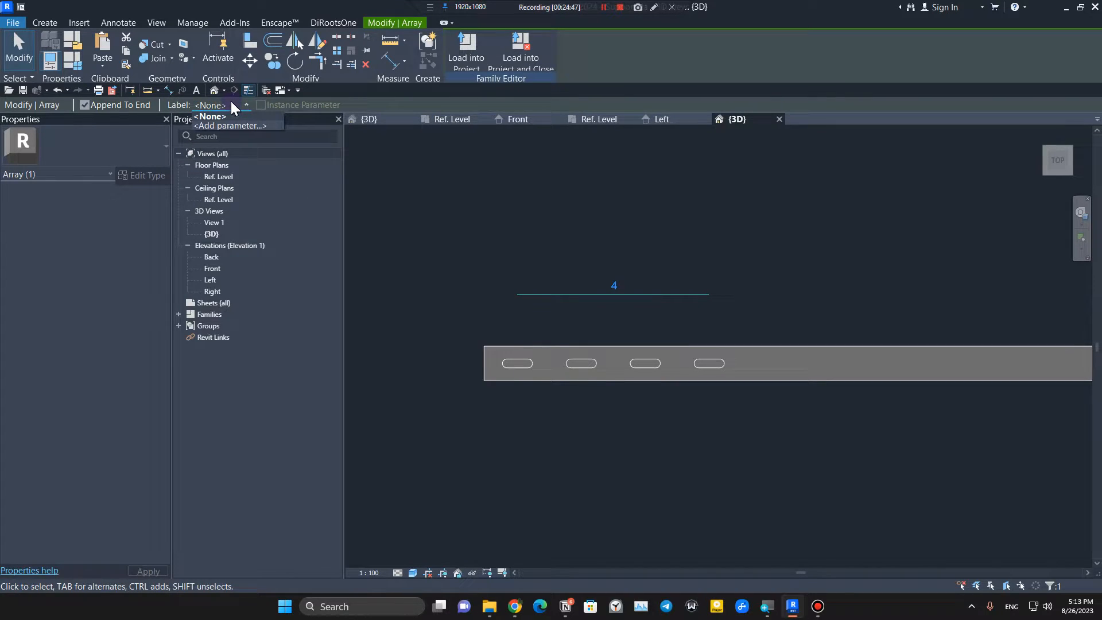
left_click(231, 126)
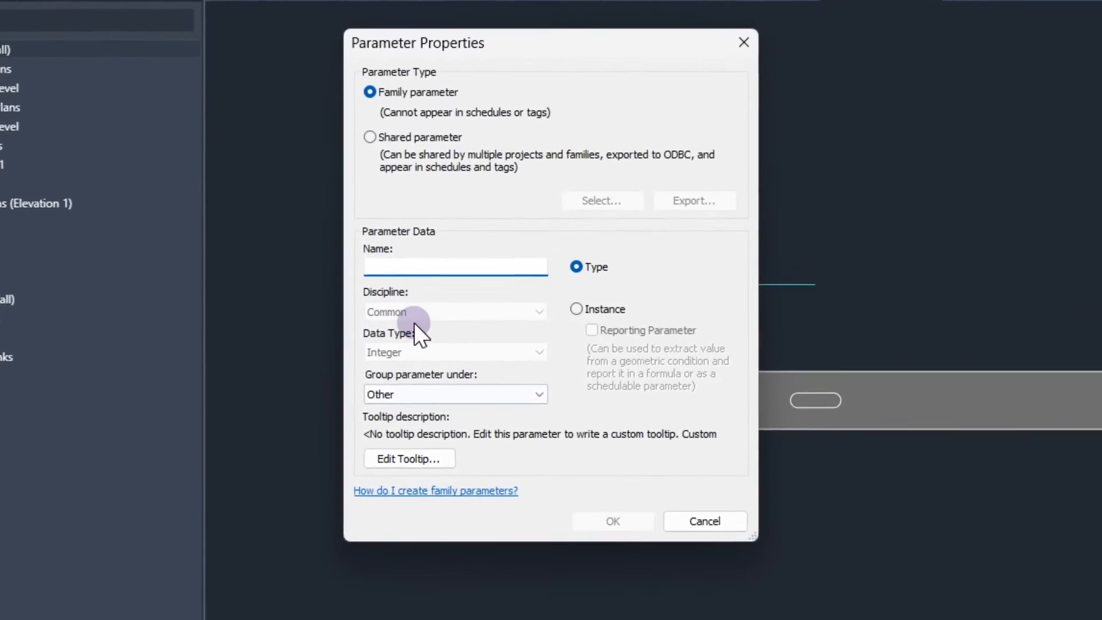
type("n")
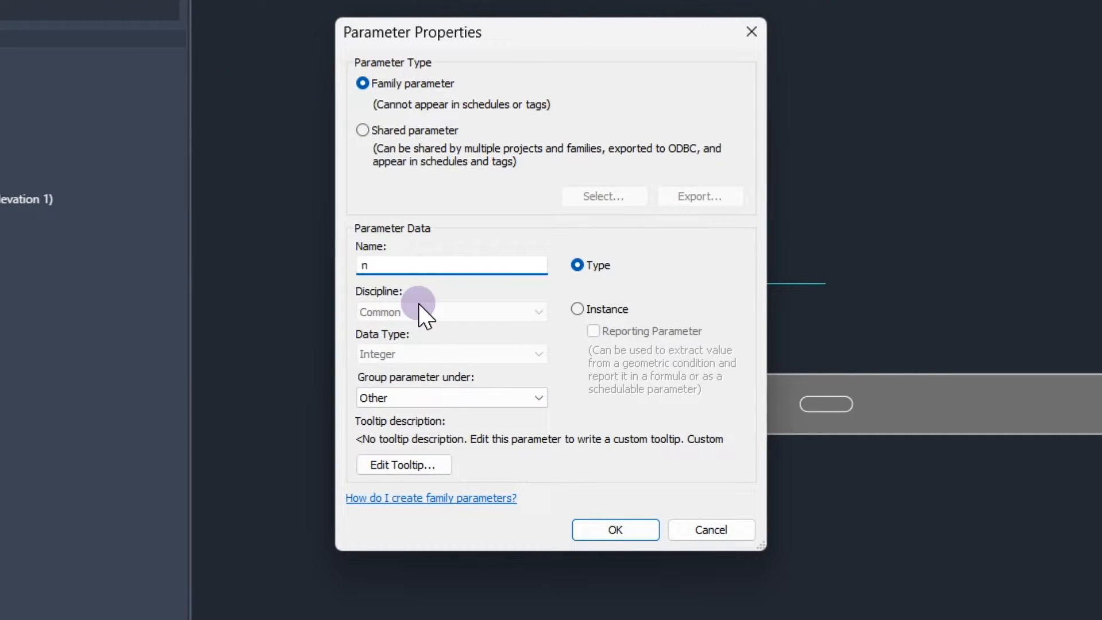
key("BackSpace")
type("N")
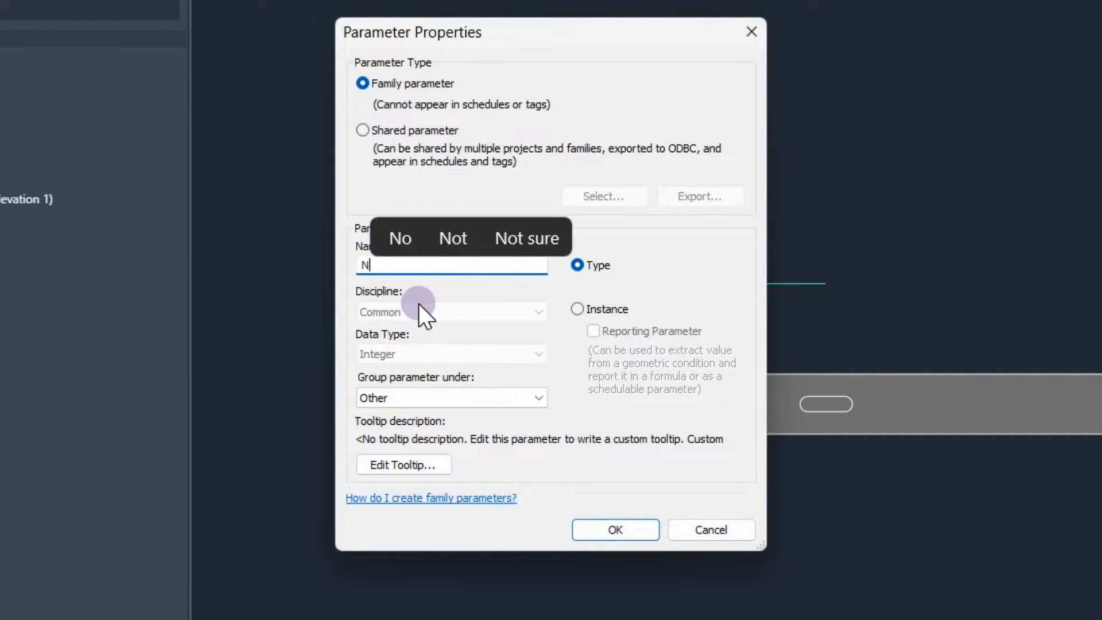
left_click(578, 309)
left_click(601, 531)
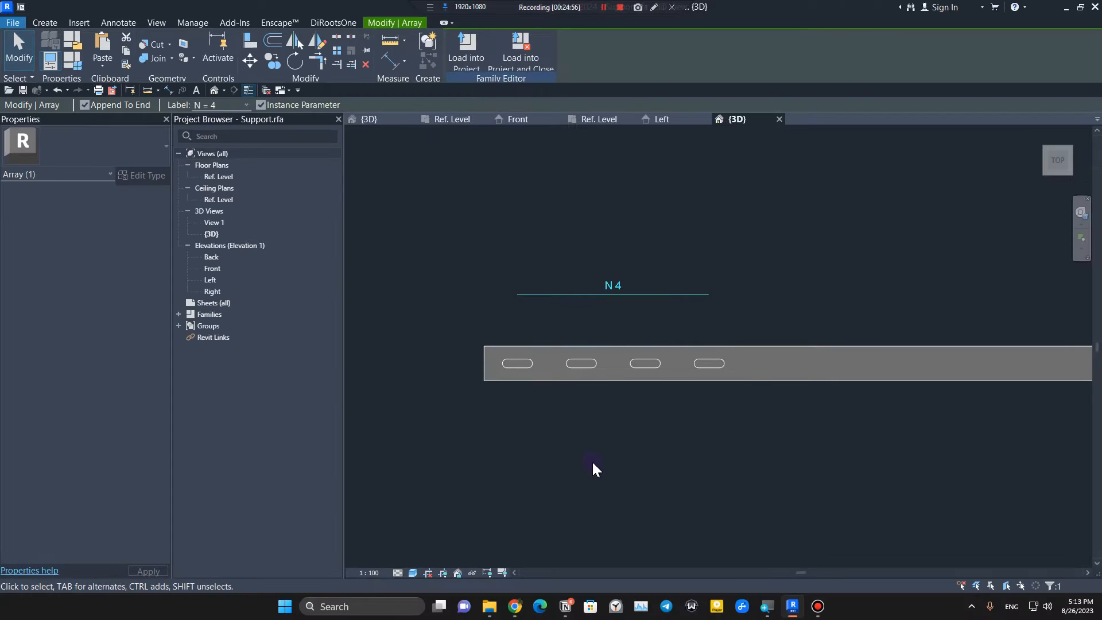
scroll(592, 461, "down", 2)
left_click(467, 311)
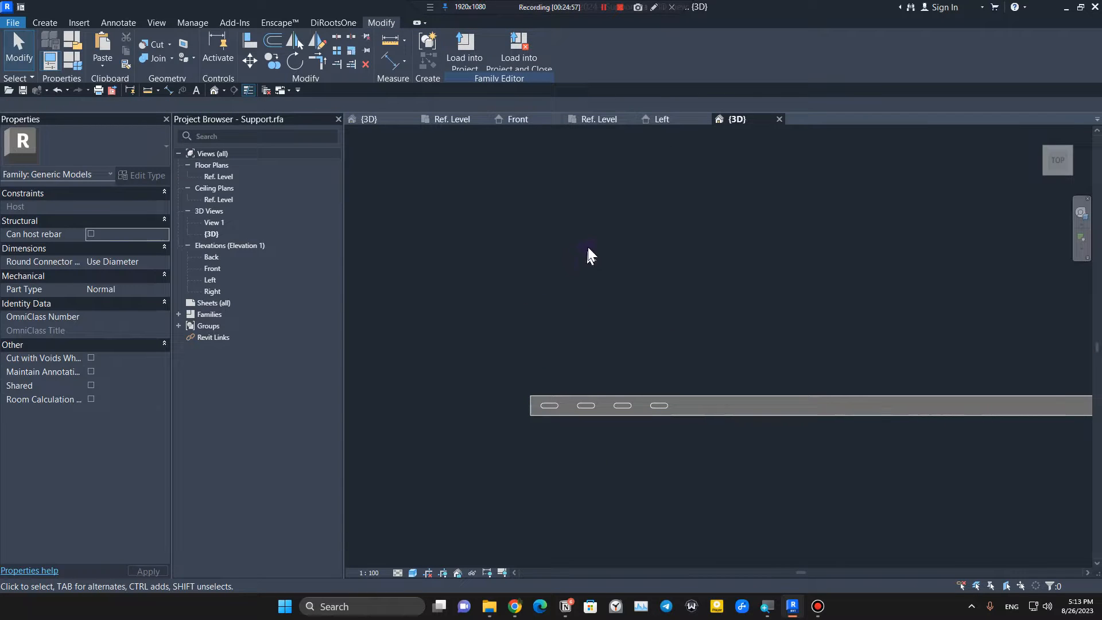
Step: Close the H Profile's Ref. Level view and examine the Length dimension in the support's Ref. Level plan
left_click(588, 119)
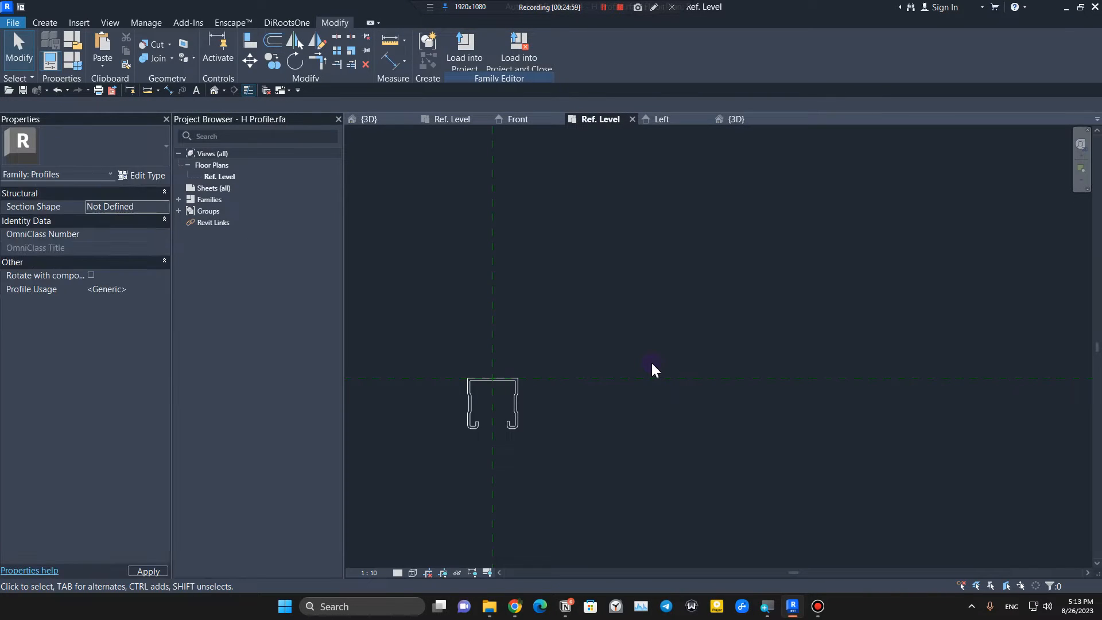
scroll(591, 386, "down", 2)
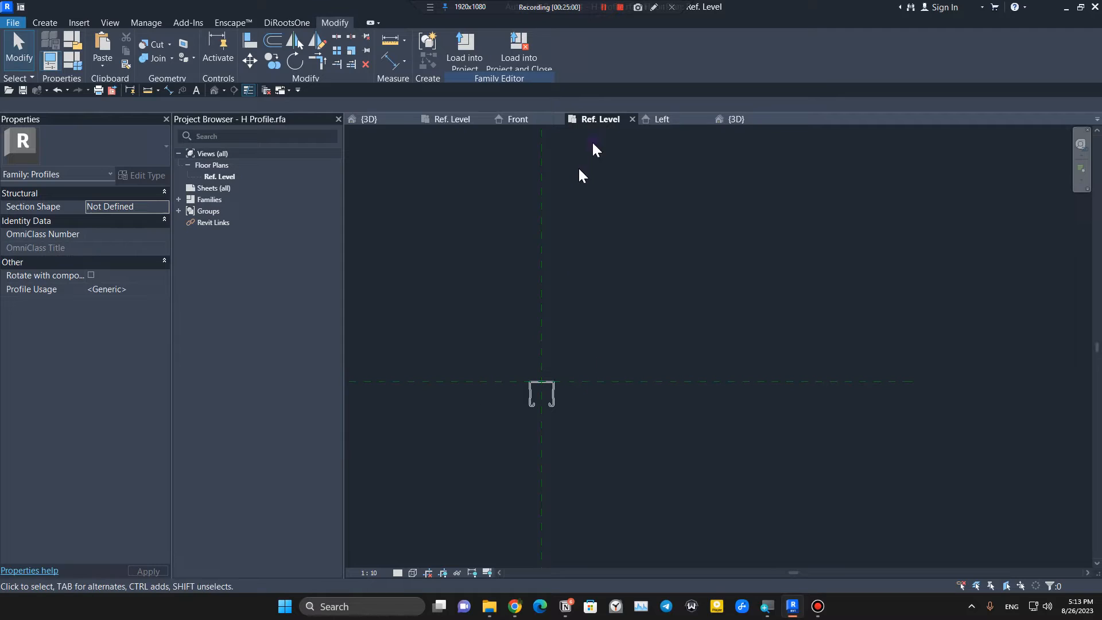
left_click(632, 119)
left_click(450, 121)
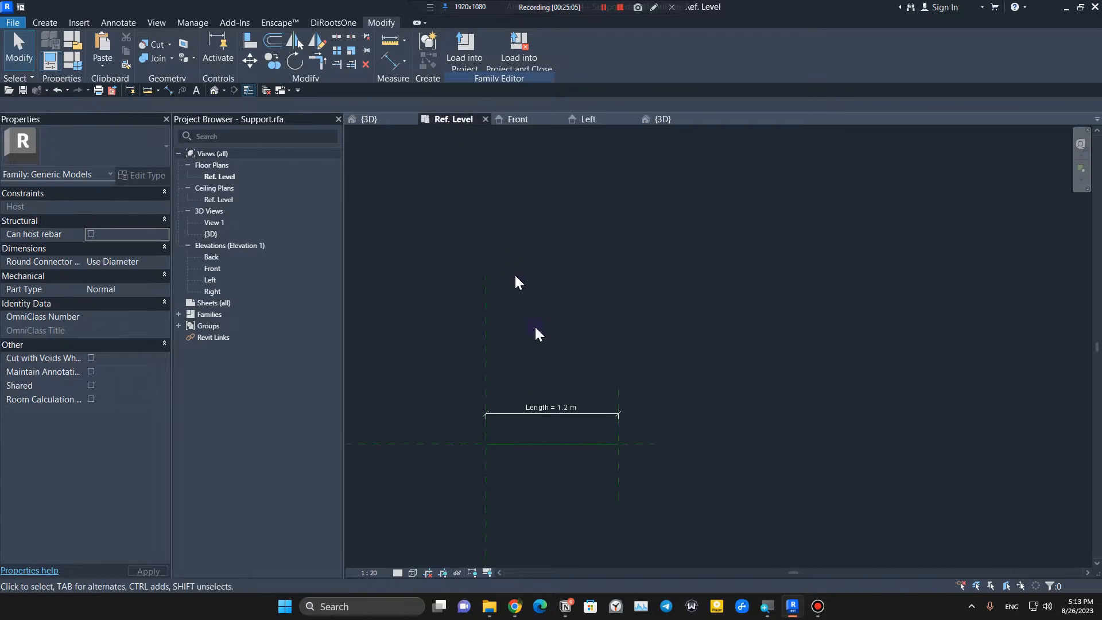
scroll(577, 433, "up", 4)
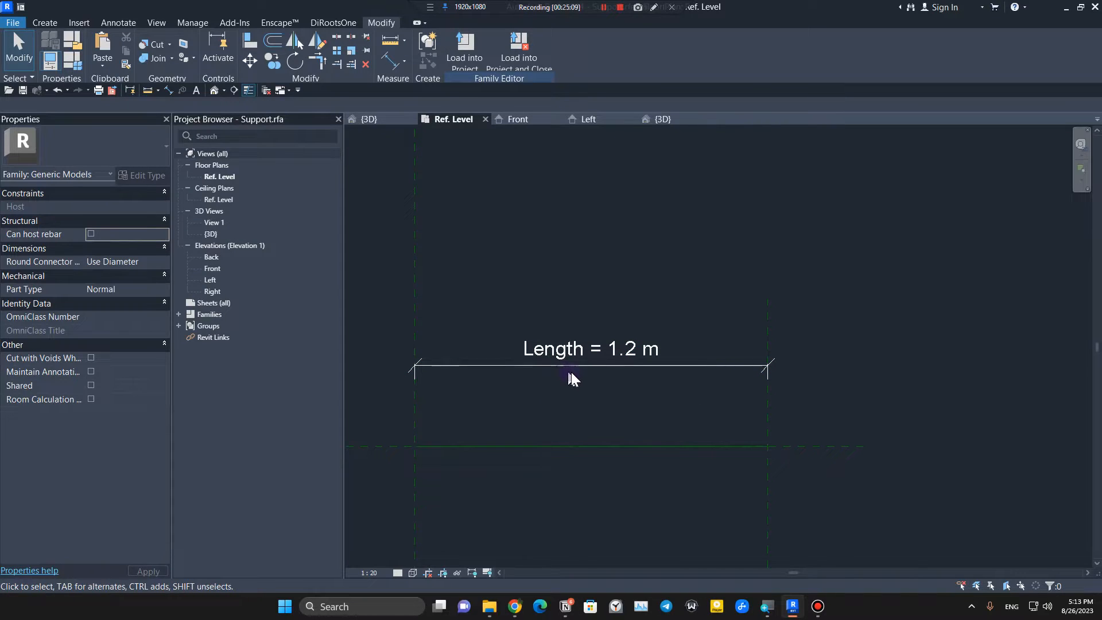
Step: In the 3D view, measure the spacing between the matching ends of the first two slots
left_click(675, 123)
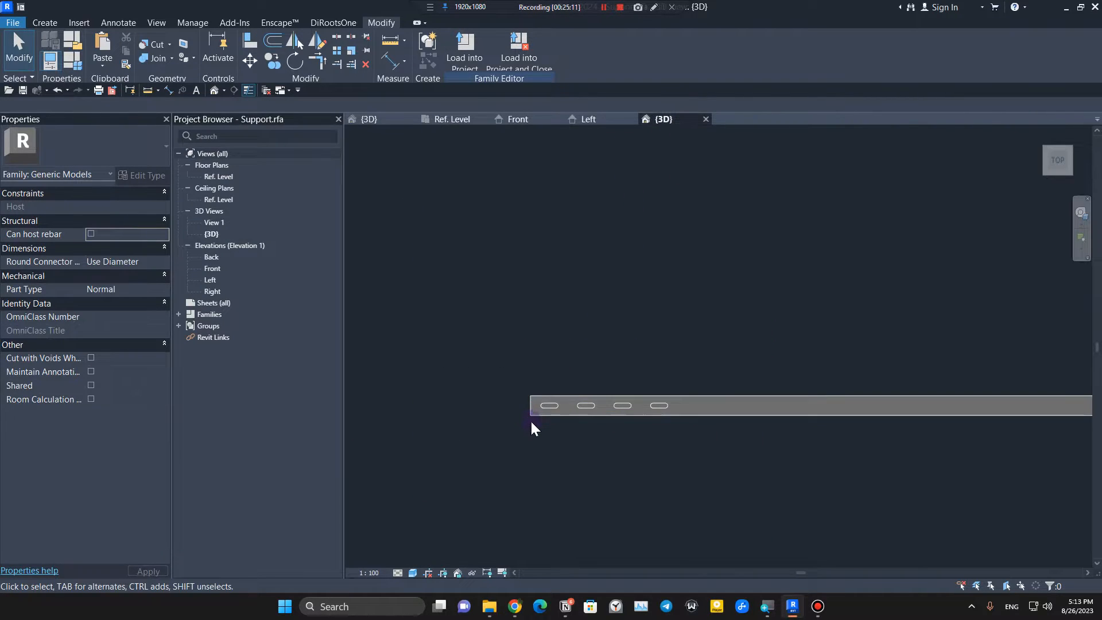
left_click(563, 387)
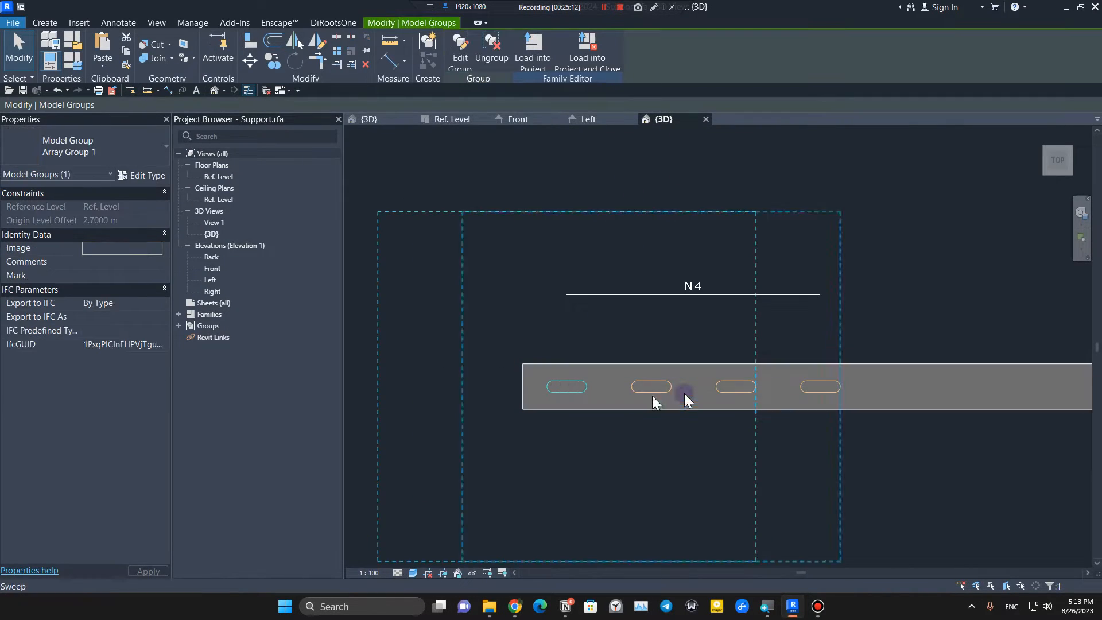
left_click(609, 347)
scroll(608, 347, "up", 3)
key("d")
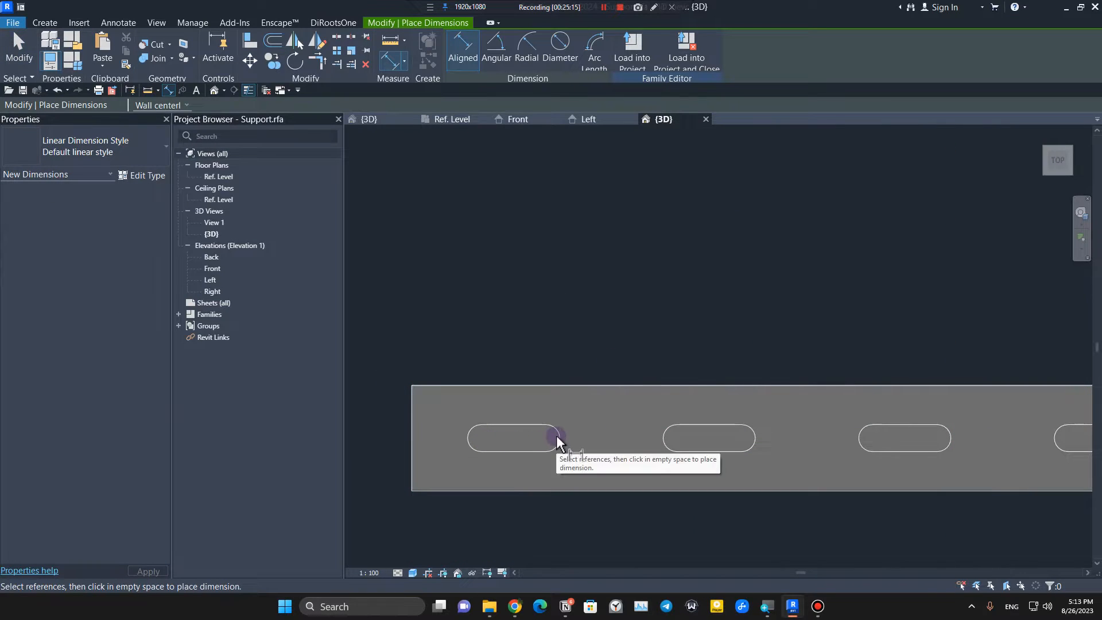
scroll(474, 442, "down", 2)
left_click(463, 386)
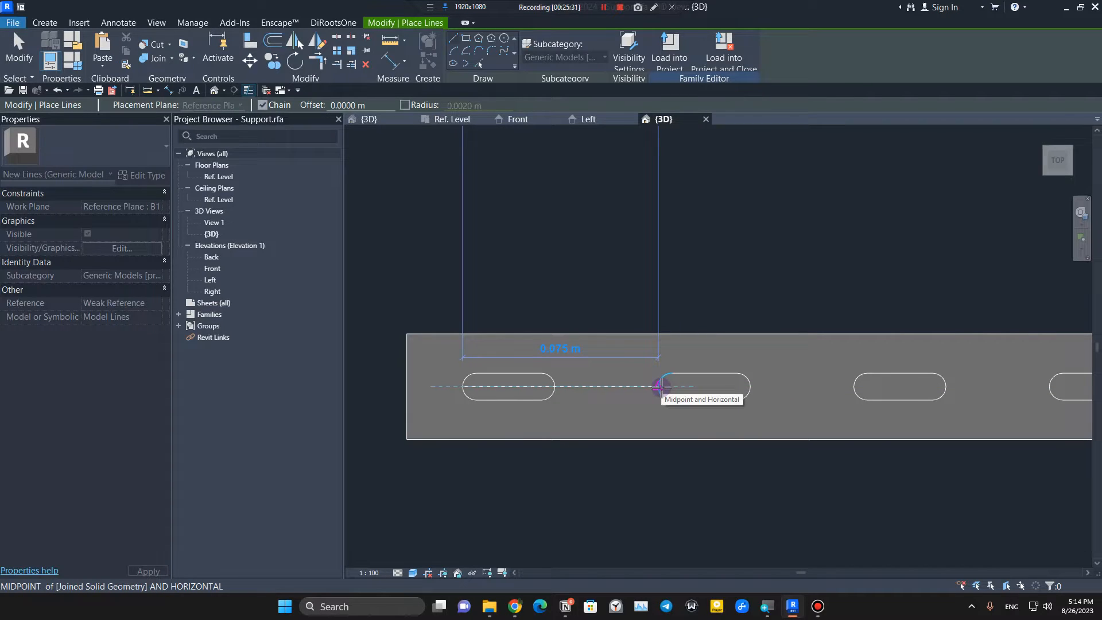
key("Escape")
key("Escape")
Step: Drive the family parameter N with the formula Length / 0.075 m and apply it to the slot array
scroll(667, 387, "down", 8)
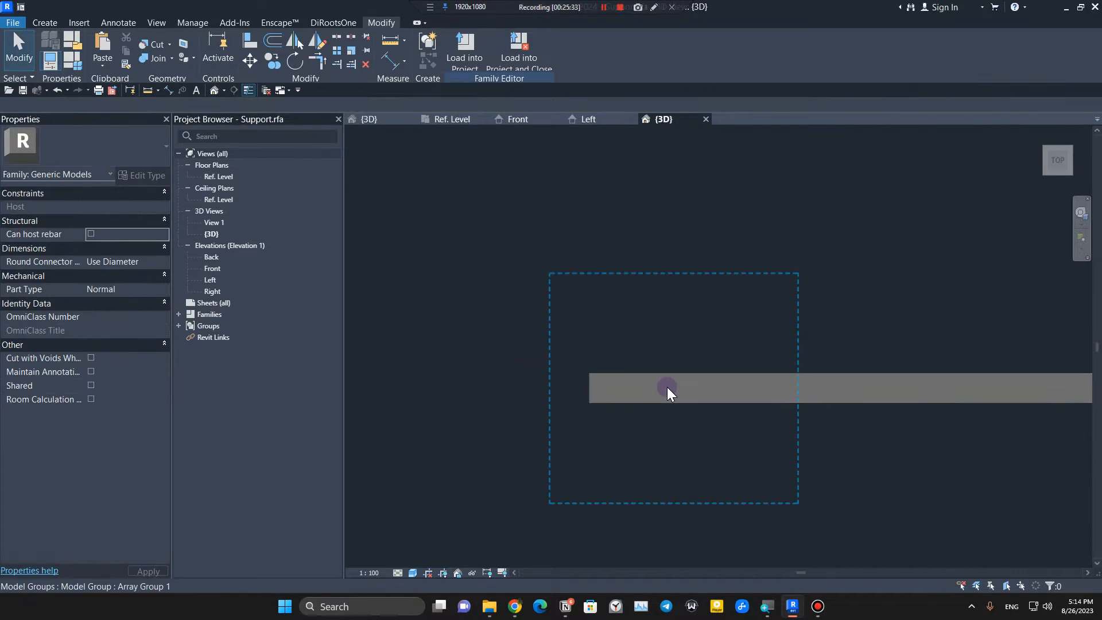
middle_click_drag(831, 467, 736, 476)
scroll(532, 395, "up", 5)
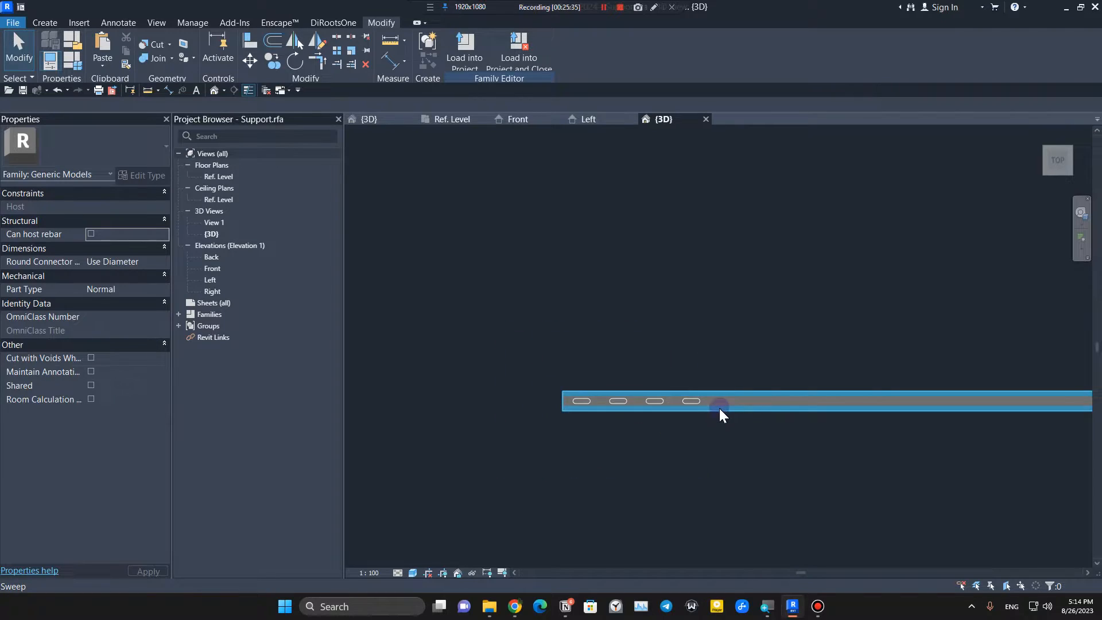
scroll(724, 408, "down", 3)
middle_click_drag(729, 437, 684, 441)
scroll(577, 414, "up", 3)
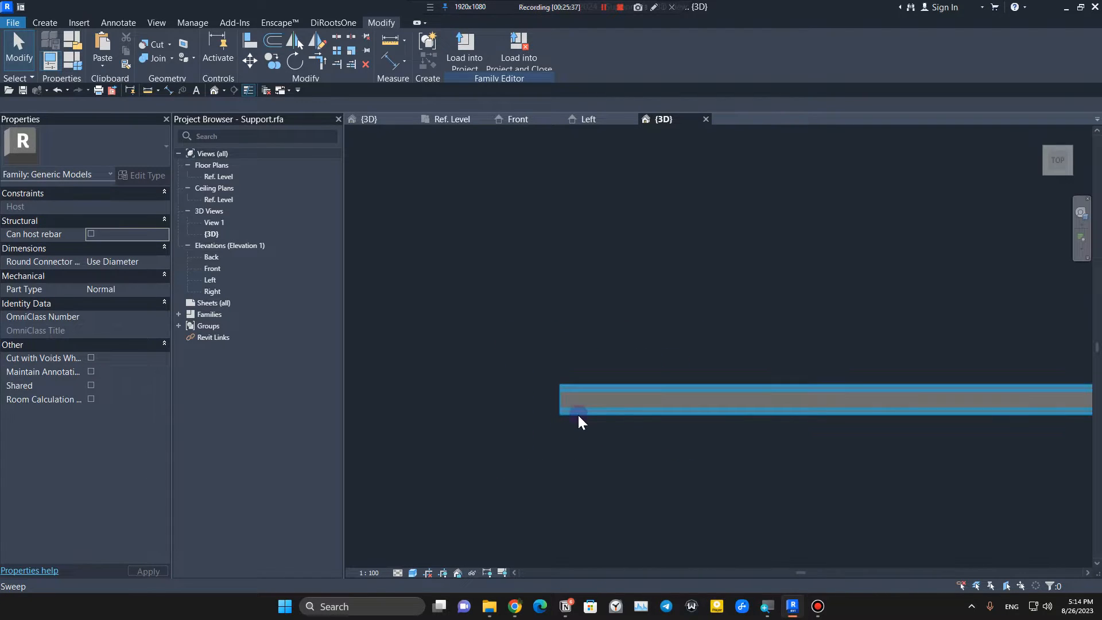
middle_click_drag(820, 467, 730, 453)
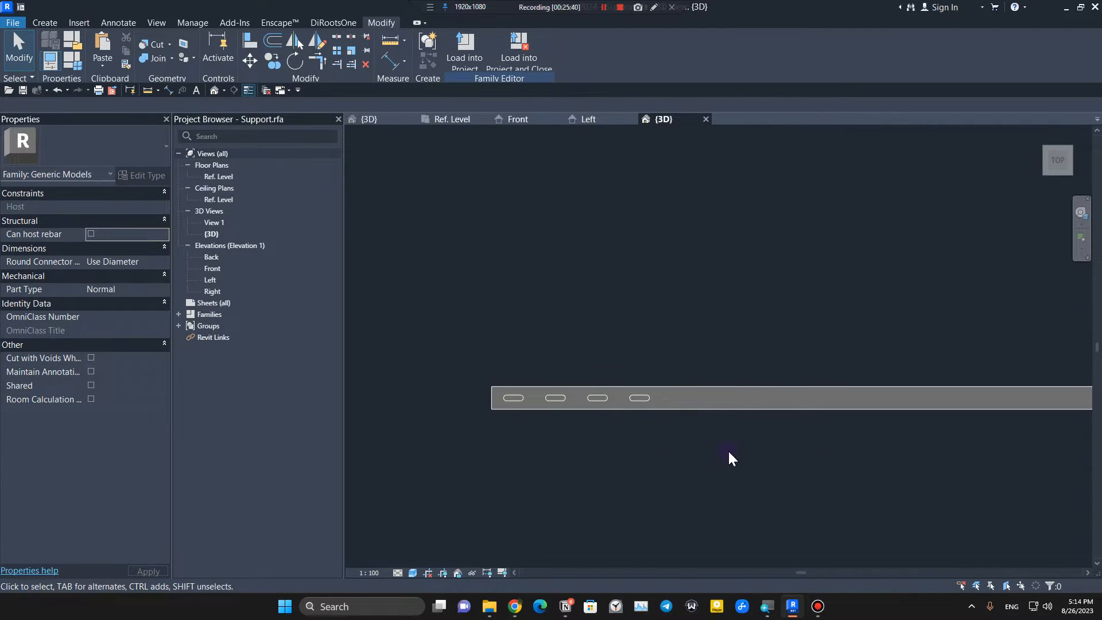
left_click(78, 63)
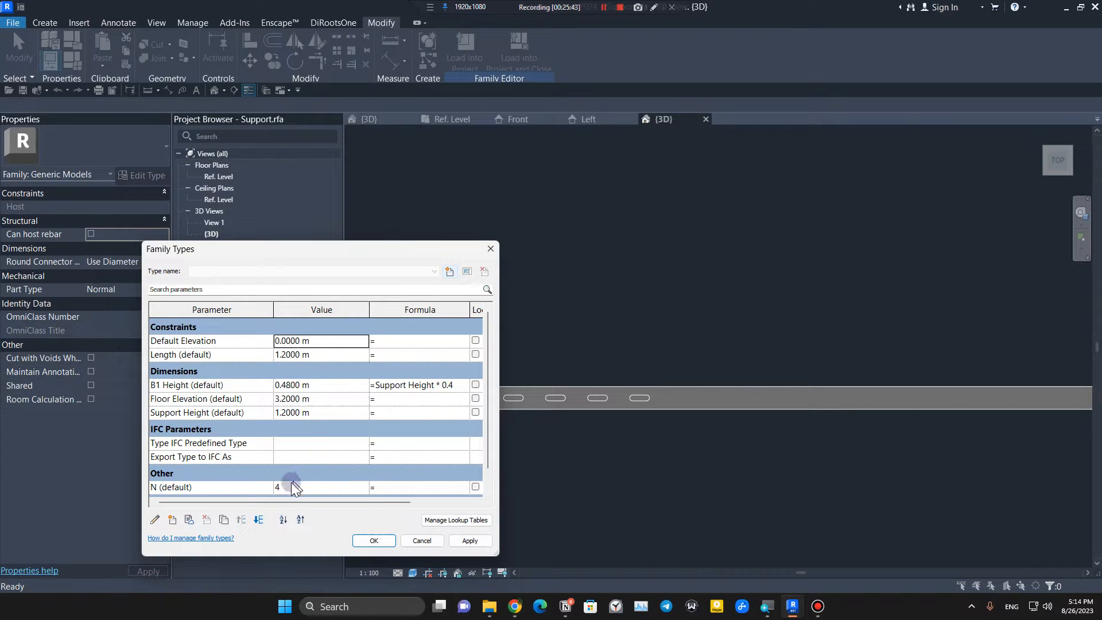
left_click_drag(315, 241, 327, 168)
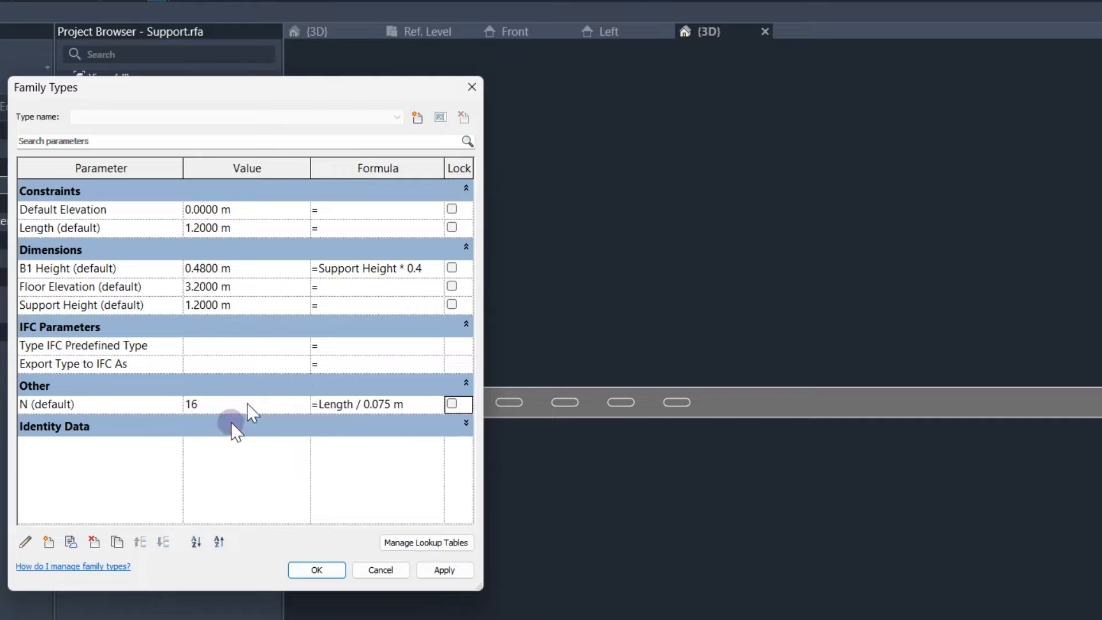
left_click(315, 570)
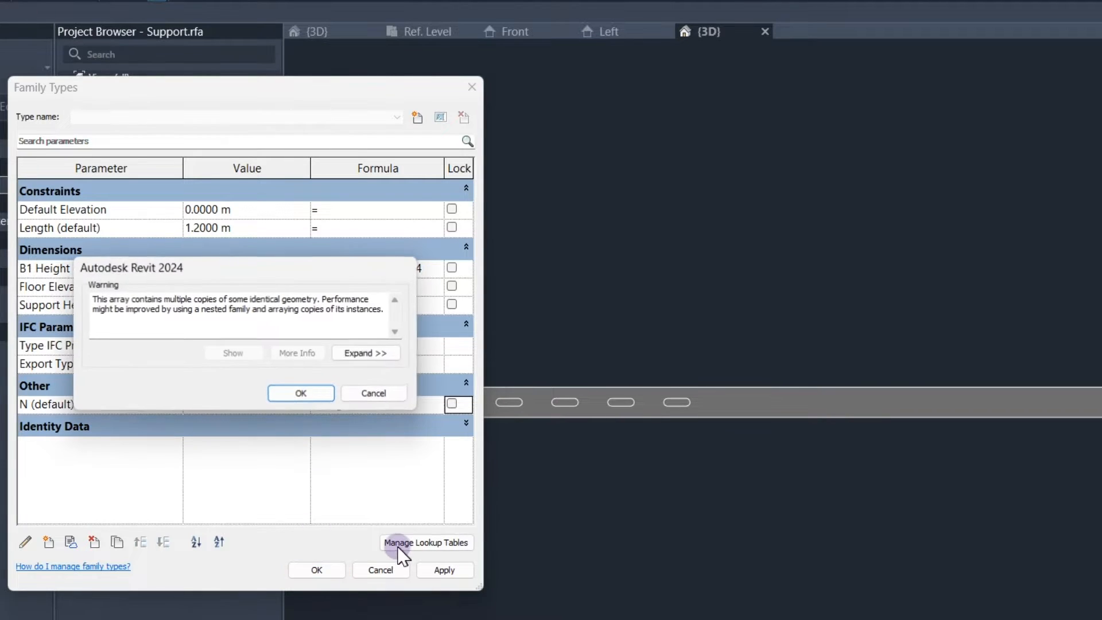
left_click(298, 393)
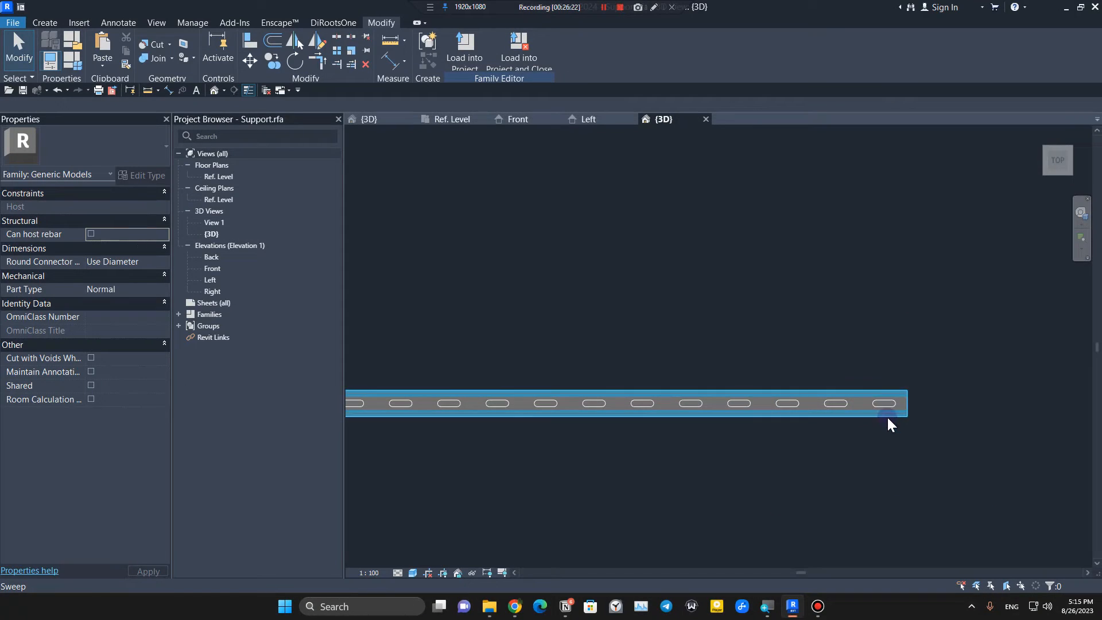
Step: Examine the arrayed slots along the whole upper strut from above and at an angle, including several slot groups
scroll(887, 416, "down", 4)
middle_click_drag(637, 473, 728, 459)
scroll(568, 403, "up", 6)
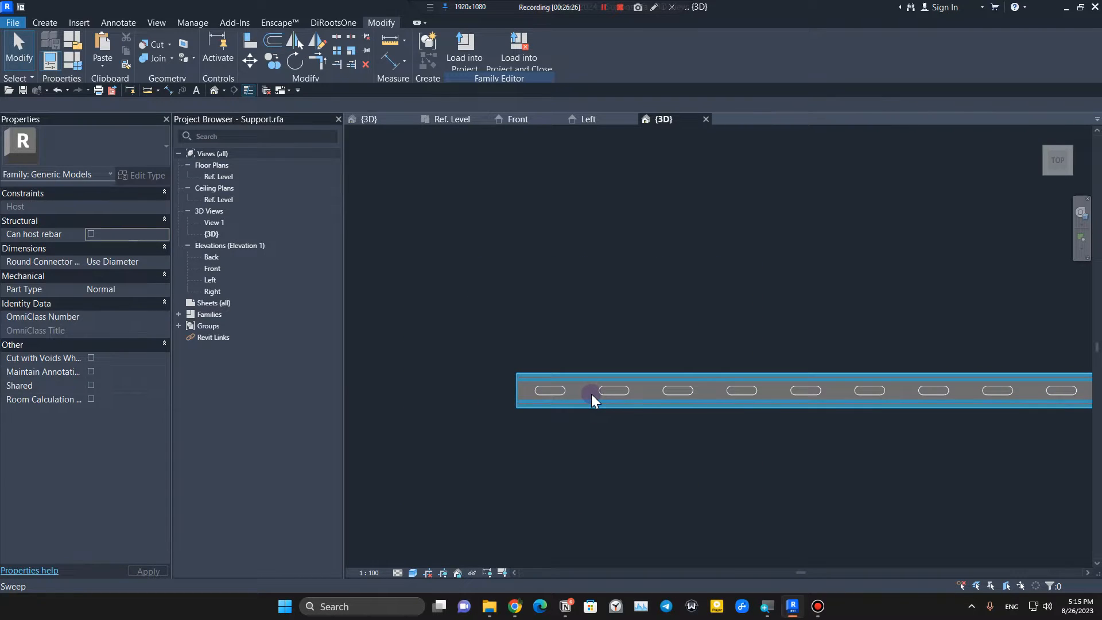
middle_click_drag(591, 394, 698, 239, "shift")
scroll(638, 463, "up", 2)
middle_click_drag(636, 463, 584, 457)
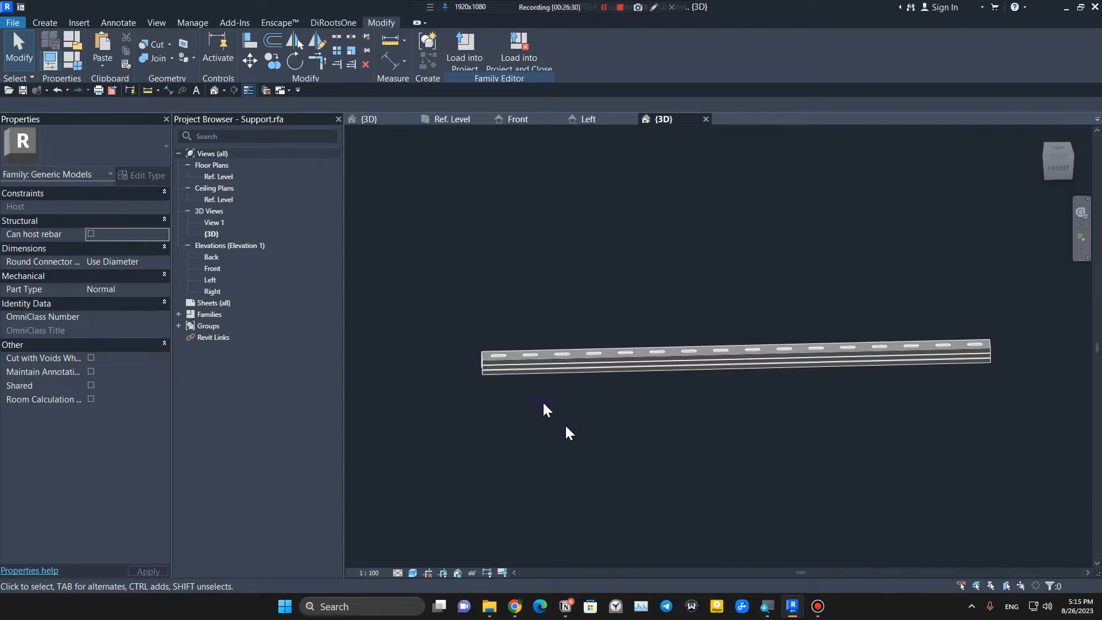
scroll(503, 357, "up", 2)
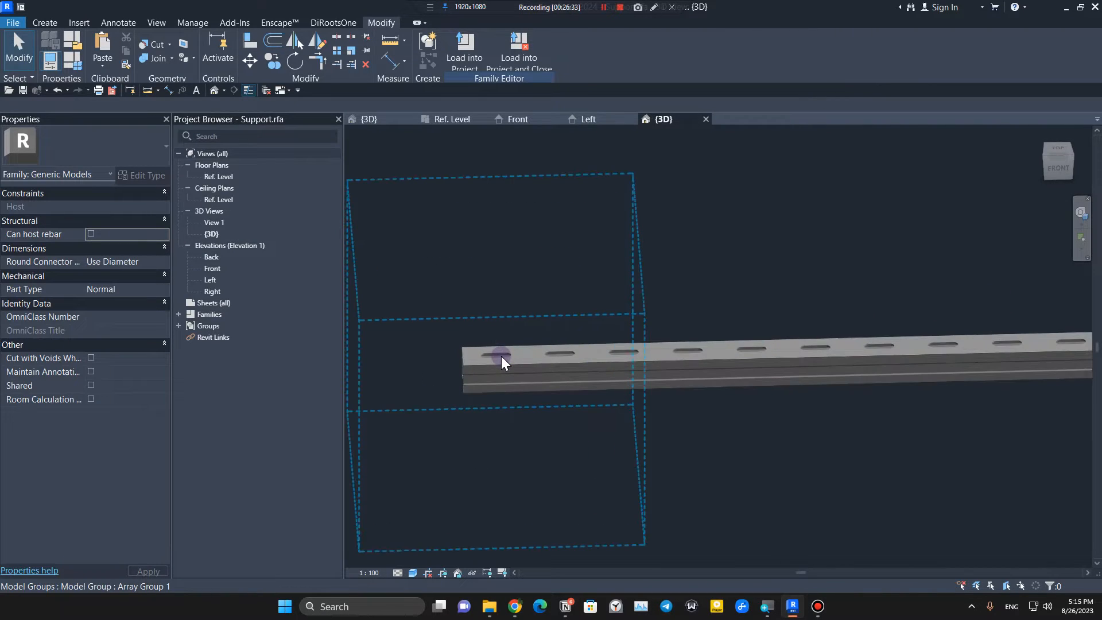
left_click(543, 355)
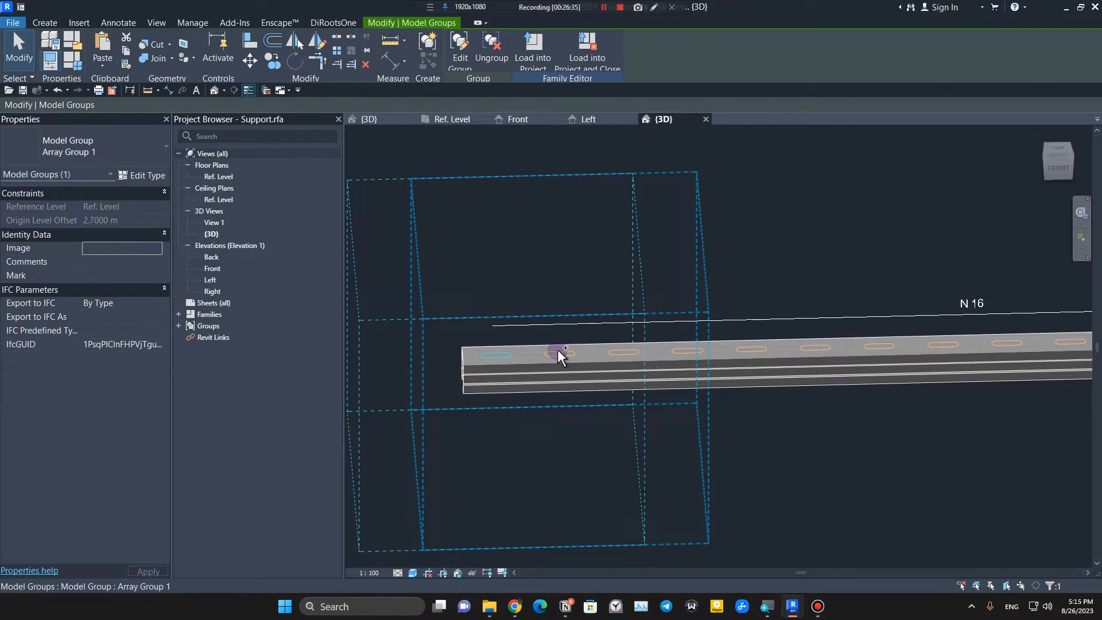
left_click(557, 351, "ctrl")
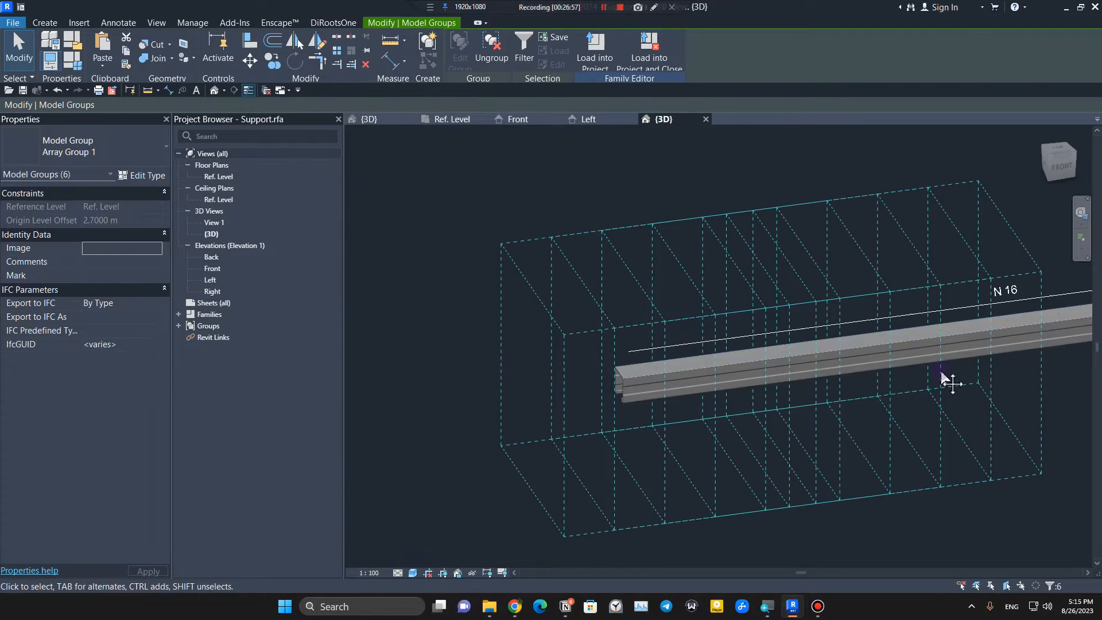
key("Escape")
middle_click_drag(688, 387, 643, 364)
scroll(596, 347, "up", 3)
left_click(595, 349)
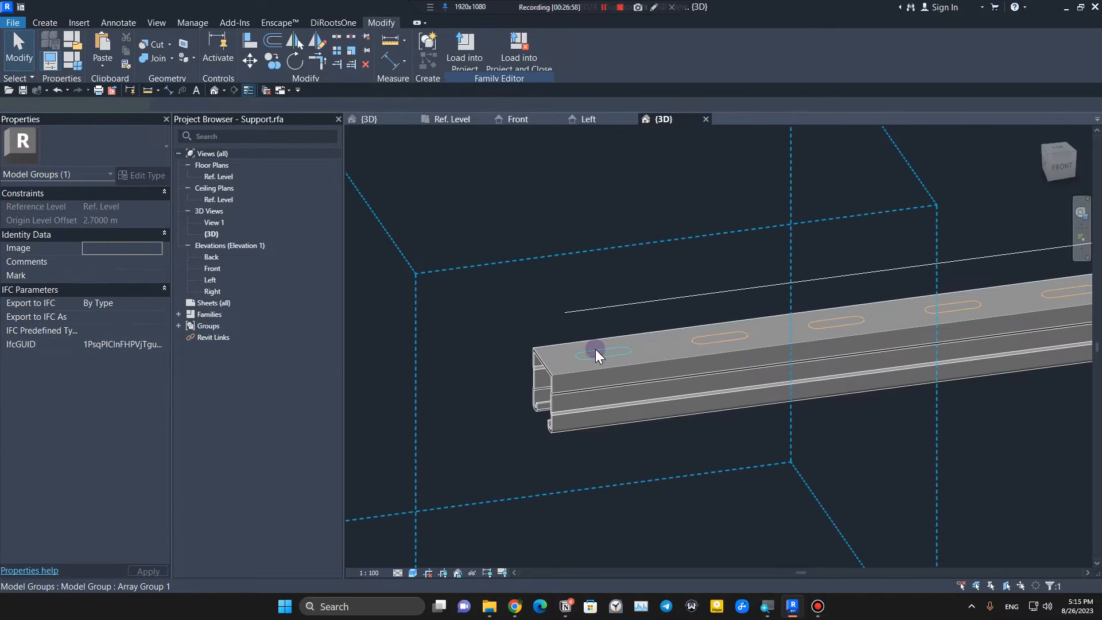
scroll(601, 351, "down", 5)
scroll(610, 352, "down", 1)
middle_click_drag(717, 450, 647, 349)
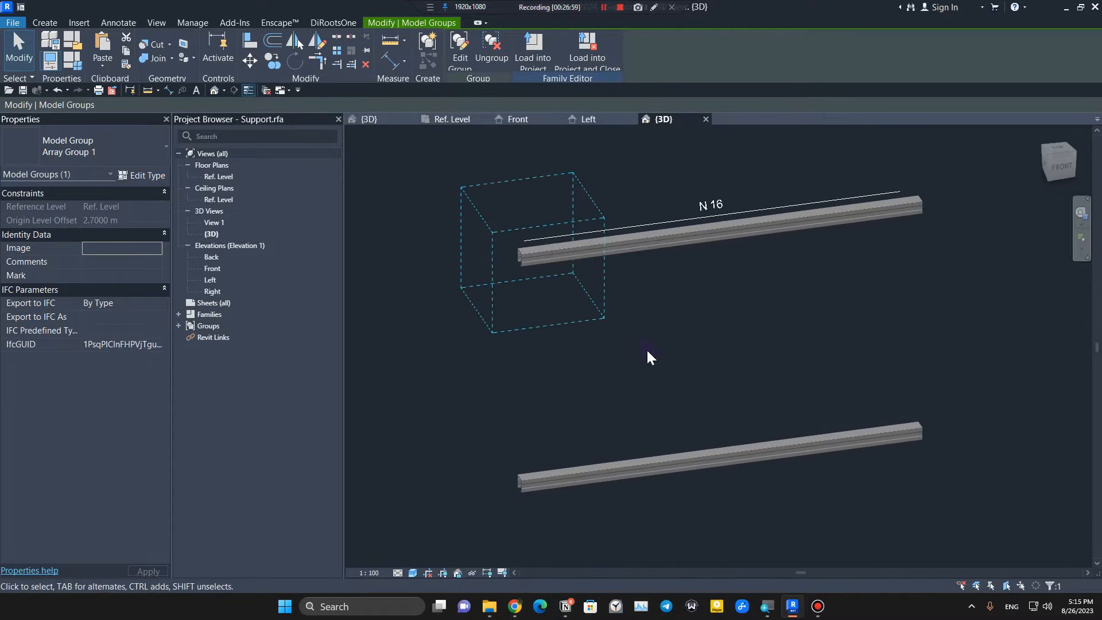
left_click(1059, 166)
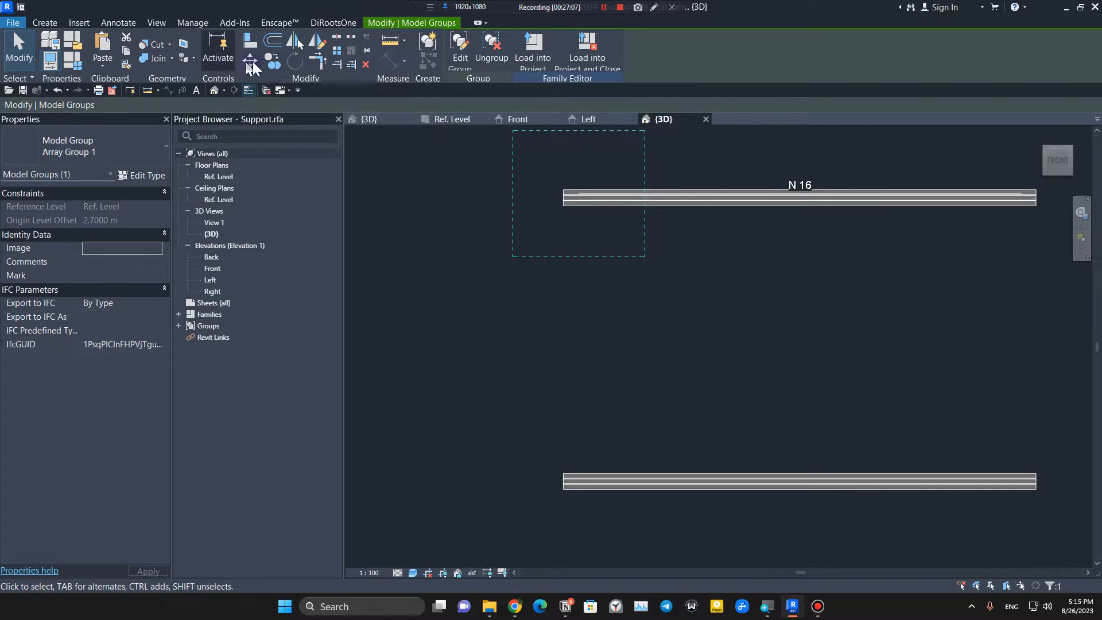
left_click(274, 62)
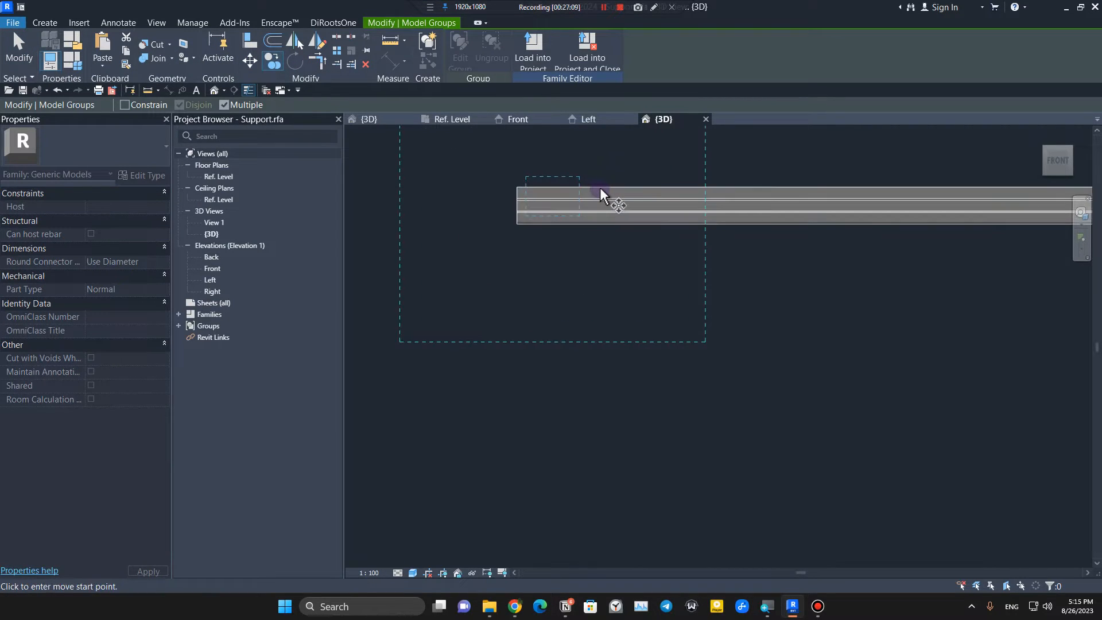
scroll(580, 173, "up", 4)
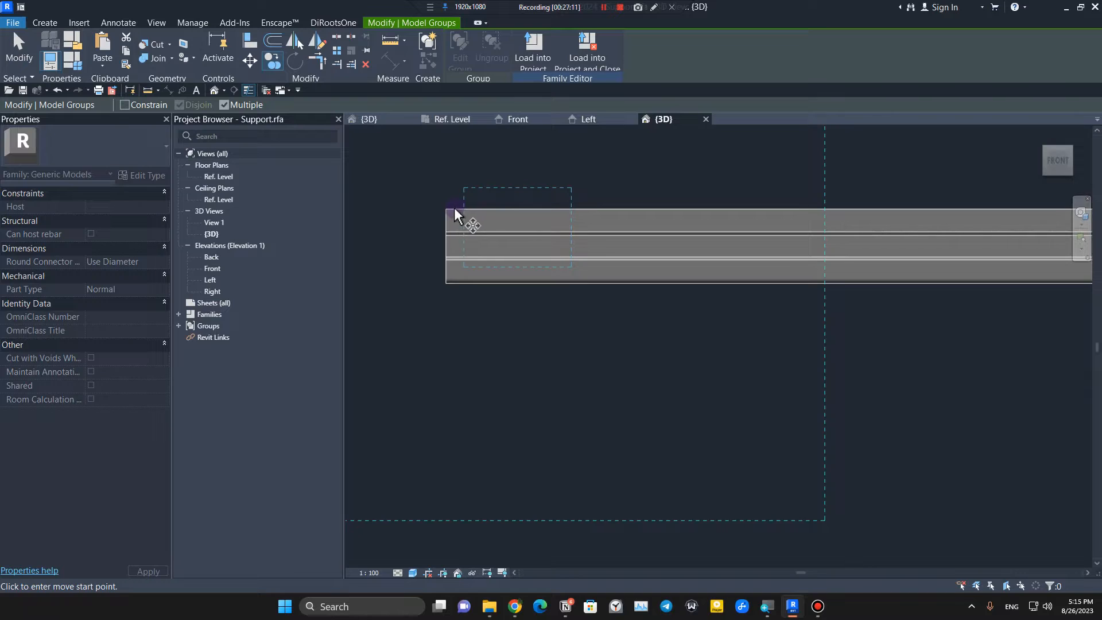
Step: In the Front elevation, copy the first slot group of the upper strut down to the matching position on the lower strut
left_click(540, 120)
scroll(569, 358, "up", 3)
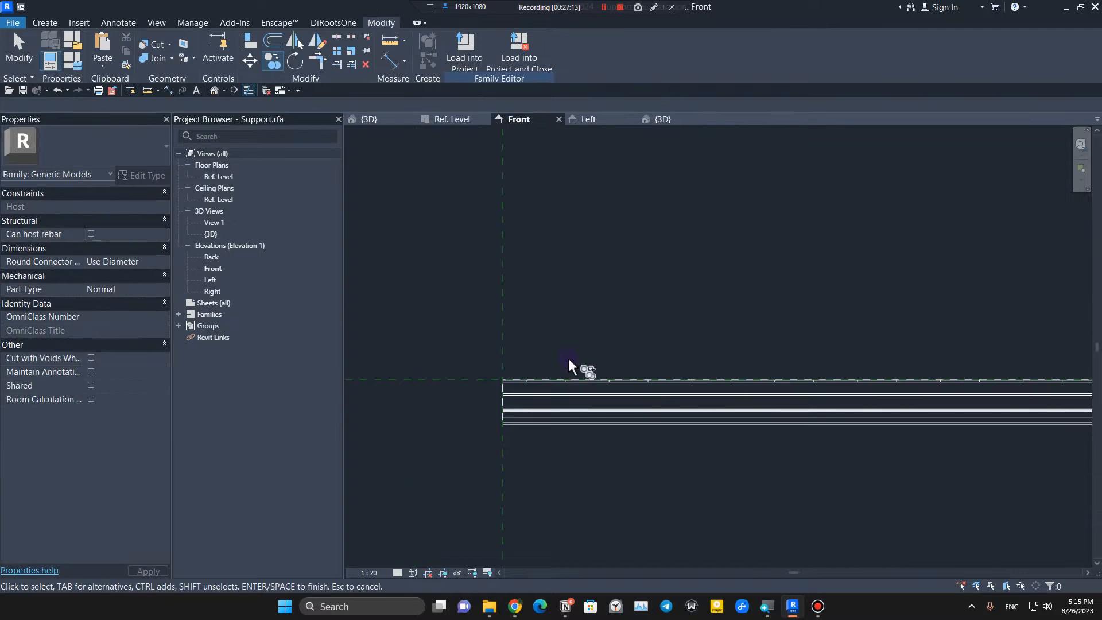
middle_click_drag(577, 356, 574, 369)
scroll(532, 348, "up", 4)
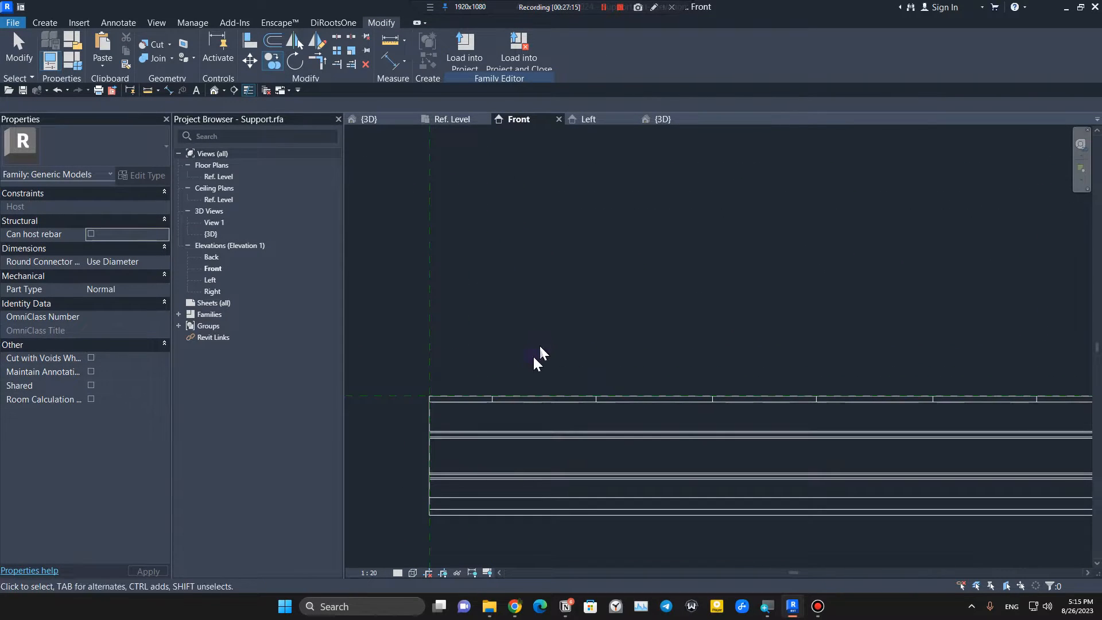
left_click(570, 395)
scroll(619, 446, "down", 3)
middle_click_drag(619, 446, 578, 348)
left_click(272, 62)
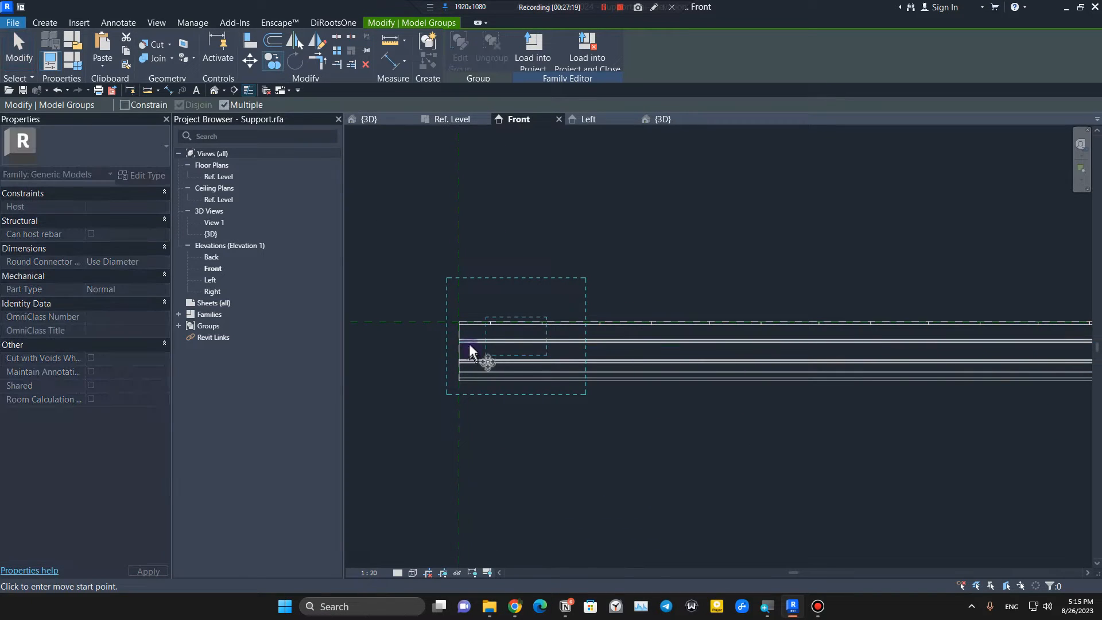
scroll(469, 344, "up", 2)
left_click(377, 300)
scroll(443, 492, "down", 5)
middle_click_drag(429, 515, 547, 339)
scroll(563, 414, "up", 2)
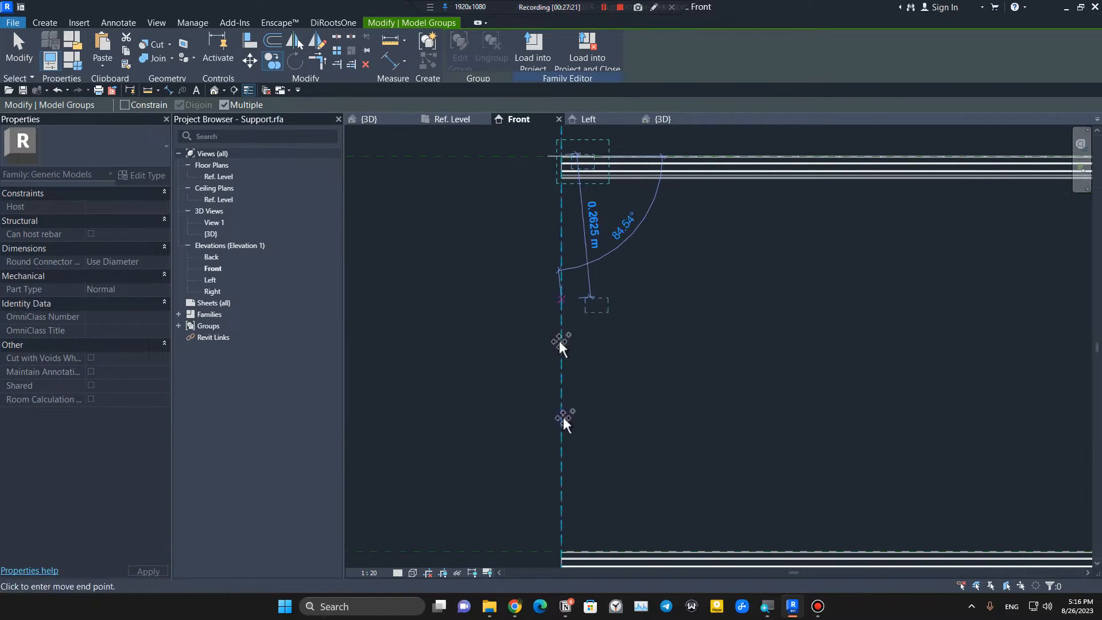
scroll(564, 417, "down", 2)
middle_click_drag(549, 468, 543, 352)
scroll(544, 352, "up", 2)
left_click(509, 352)
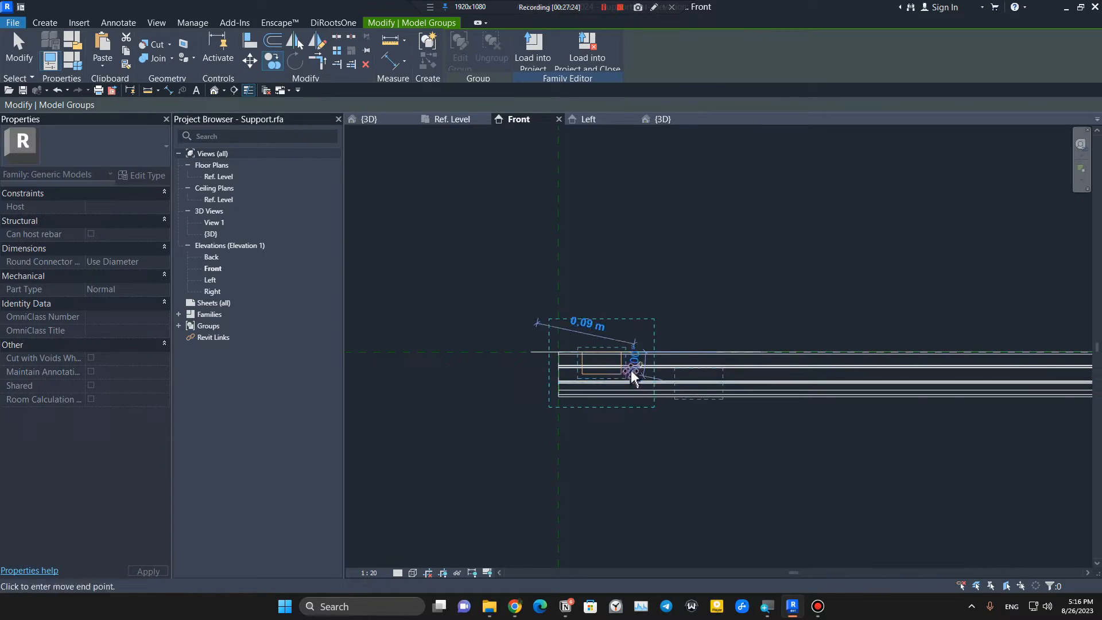
key("Escape")
scroll(633, 367, "up", 4)
key("Escape")
Step: Ungroup the copied slot on the lower strut into a standalone void extrusion
middle_click_drag(584, 387, 694, 380)
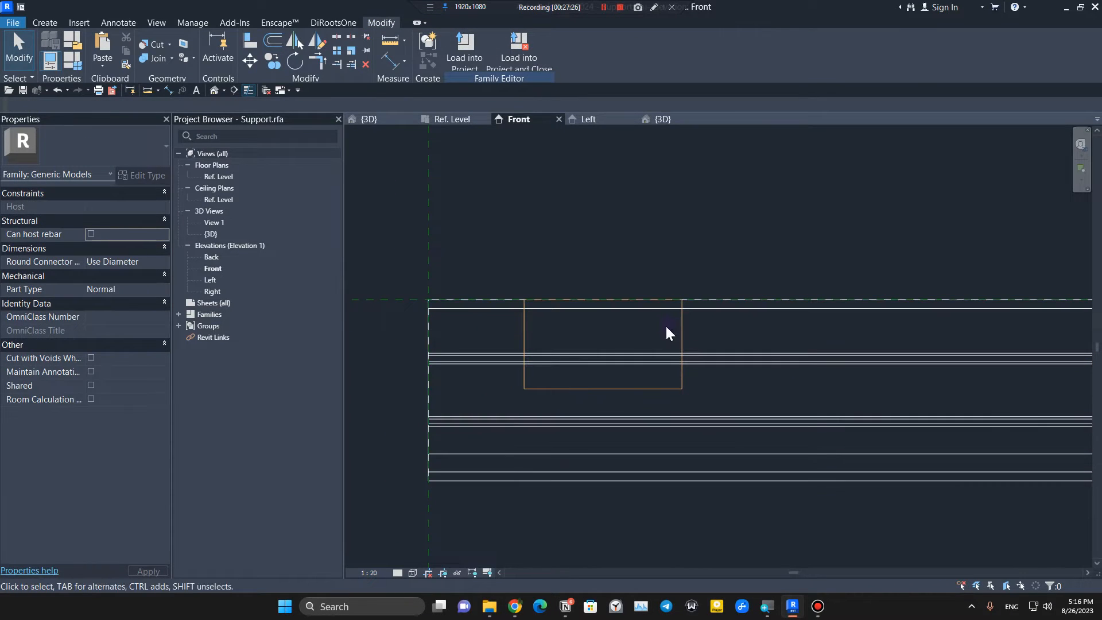
left_click(683, 329)
left_click(496, 57)
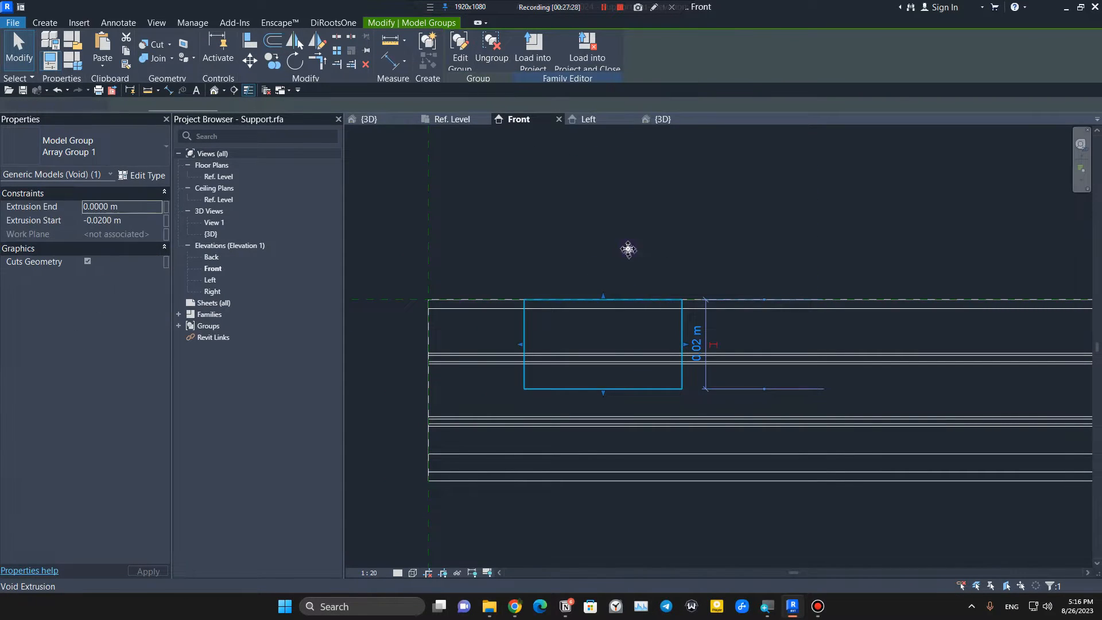
left_click(623, 243)
Step: Cut the lower strut's solid with the ungrouped slot void
left_click(146, 44)
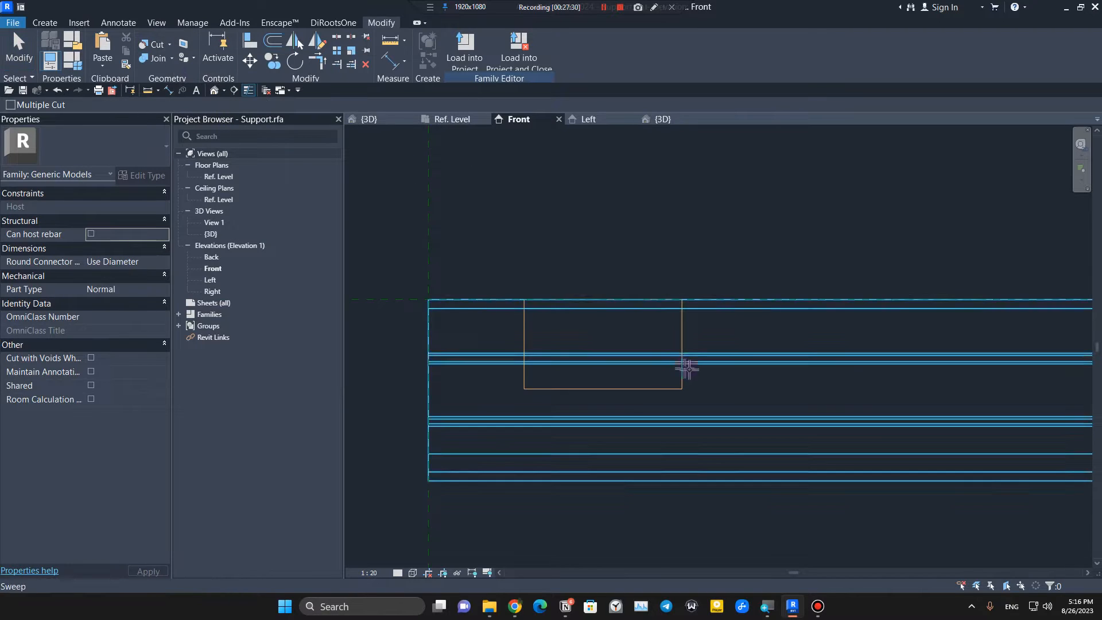
left_click(766, 317)
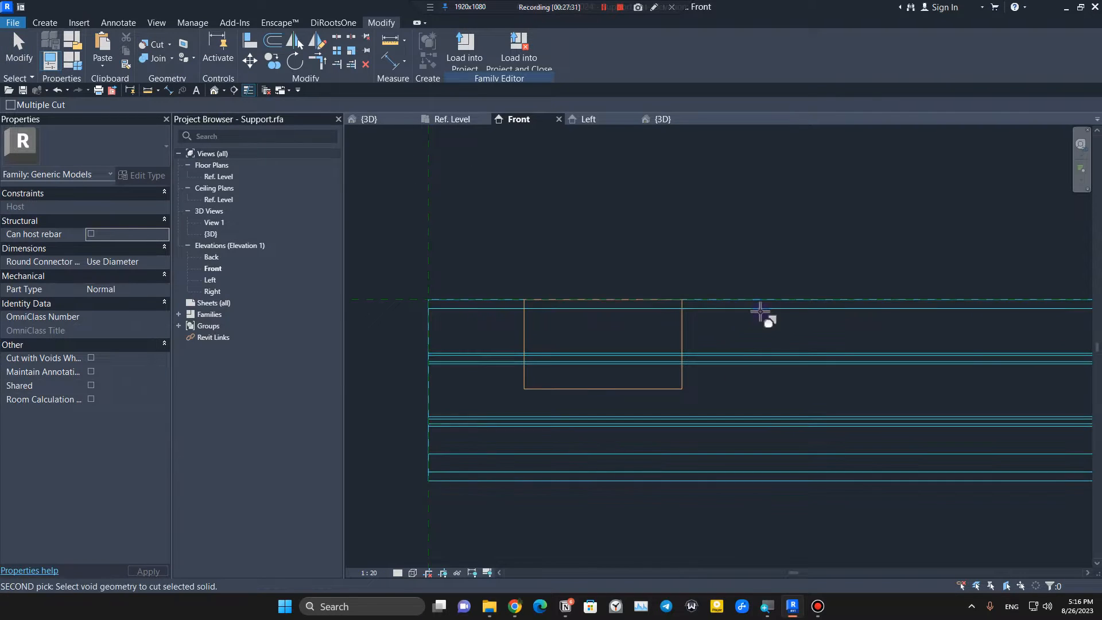
left_click(693, 336)
key("Escape")
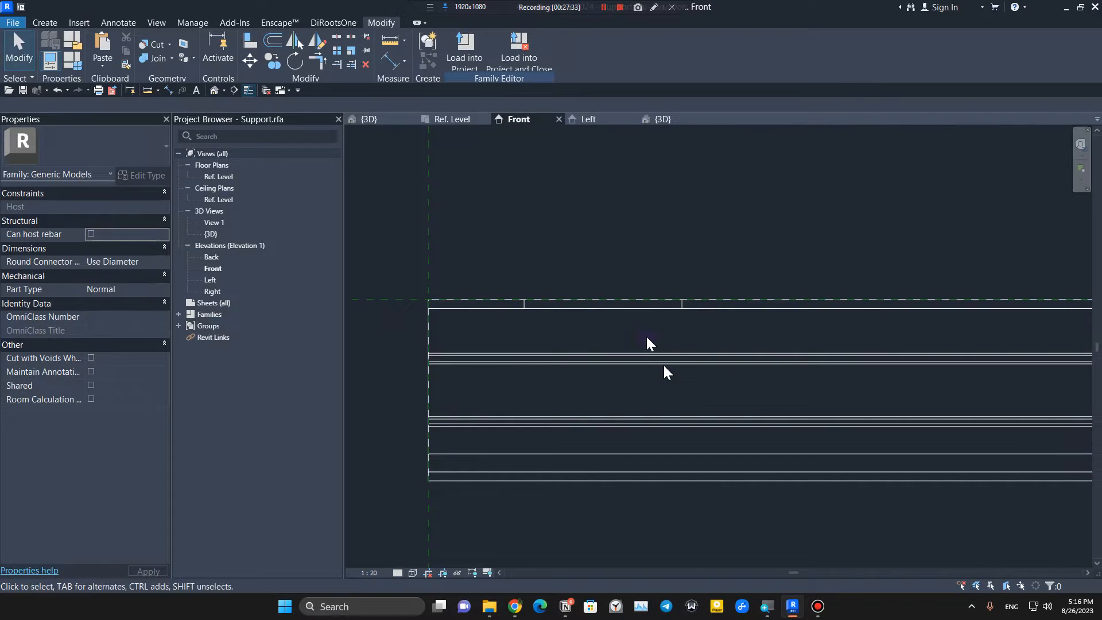
Step: Stretch the slot void's upper face above the lower strut and snap it back onto the horizontal reference plane
left_click(665, 302)
scroll(665, 376, "down", 5)
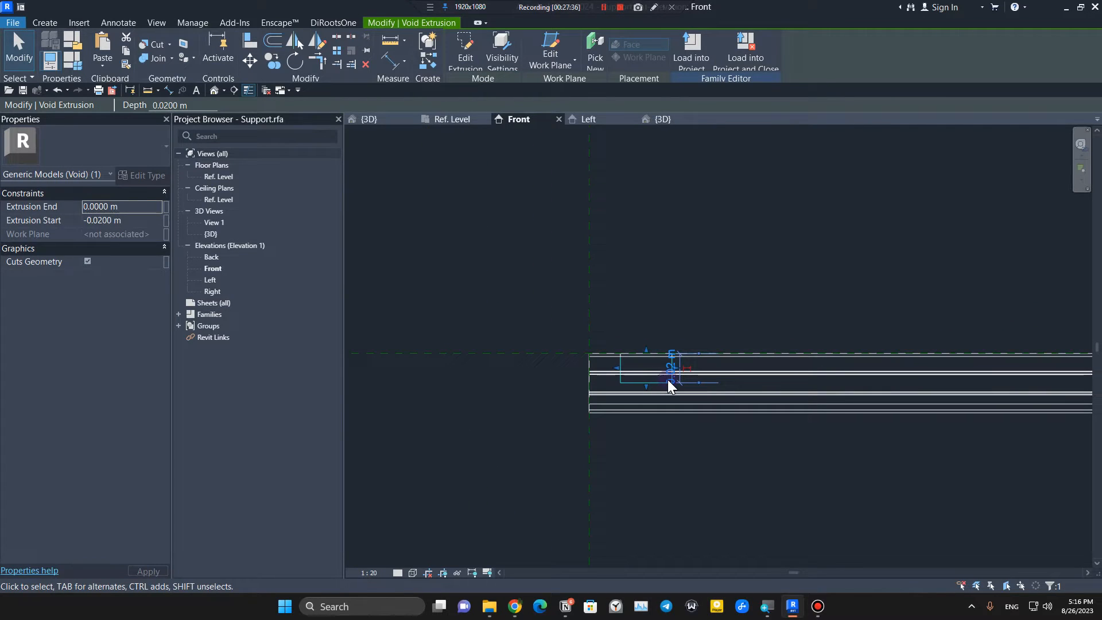
scroll(667, 380, "up", 4)
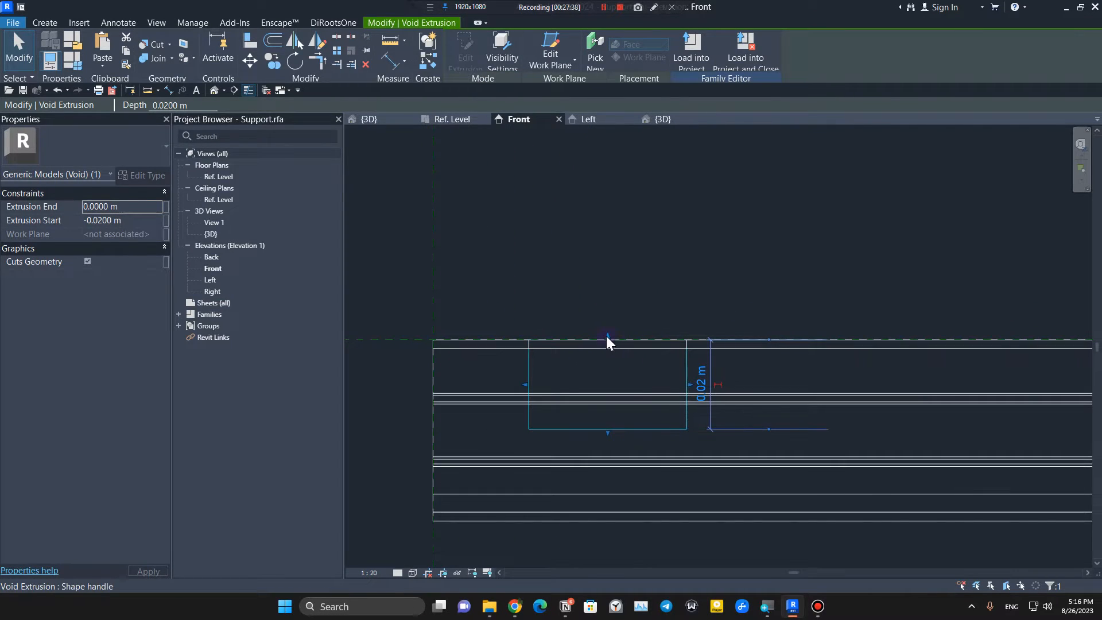
left_click_drag(608, 337, 610, 217)
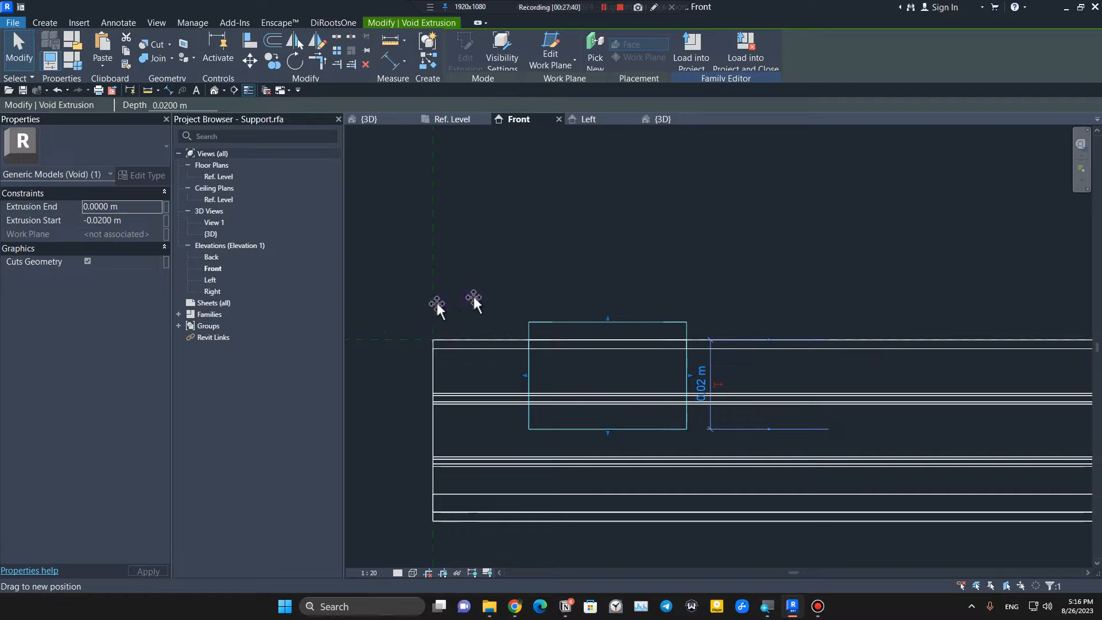
left_click_drag(474, 296, 577, 260)
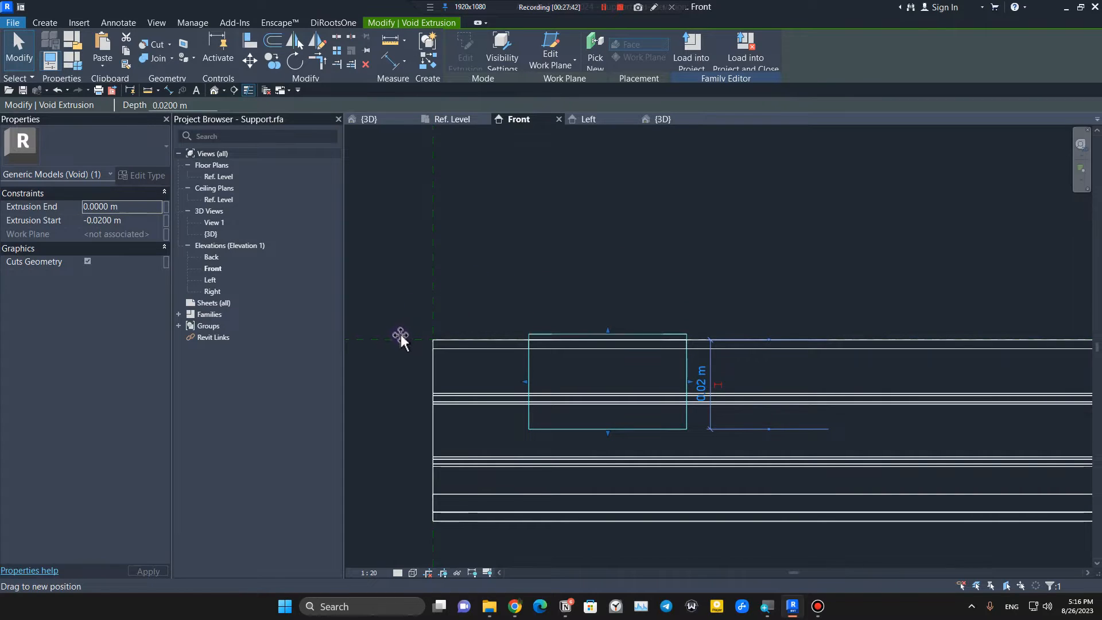
left_click_drag(401, 335, 400, 339)
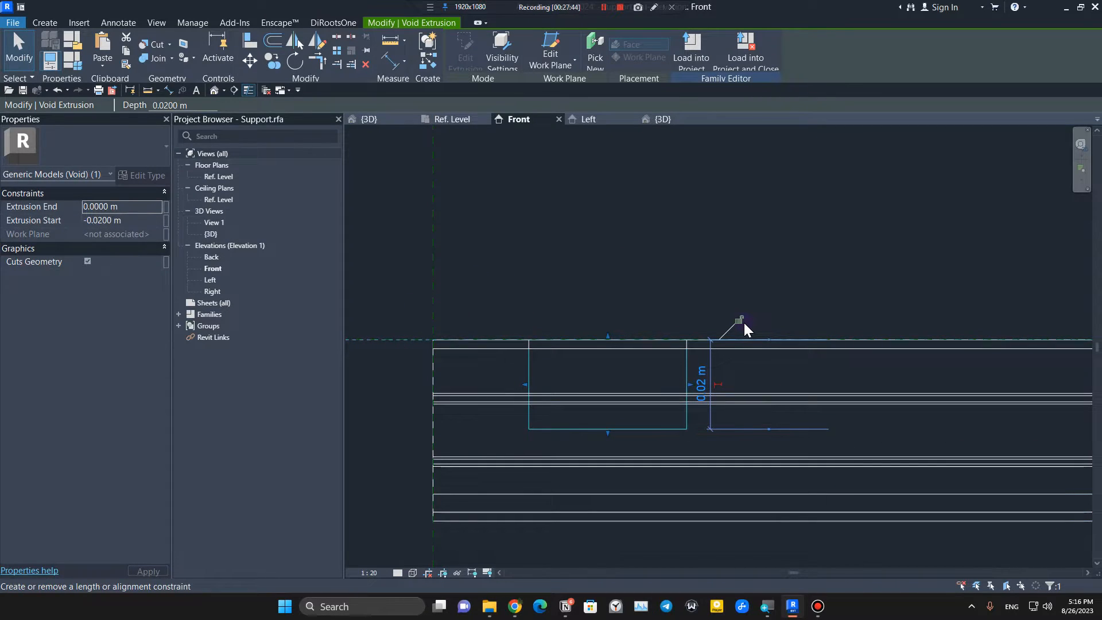
left_click(659, 258)
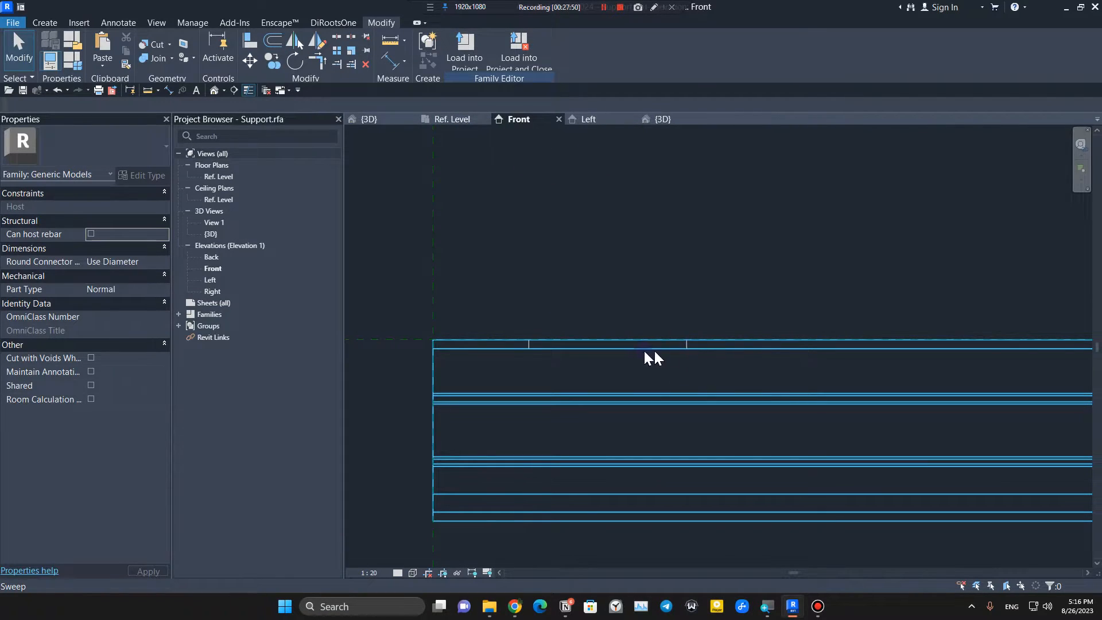
Step: Select the lower strut's slot void and show it in the 3D view from the top in wireframe style
left_click(533, 344)
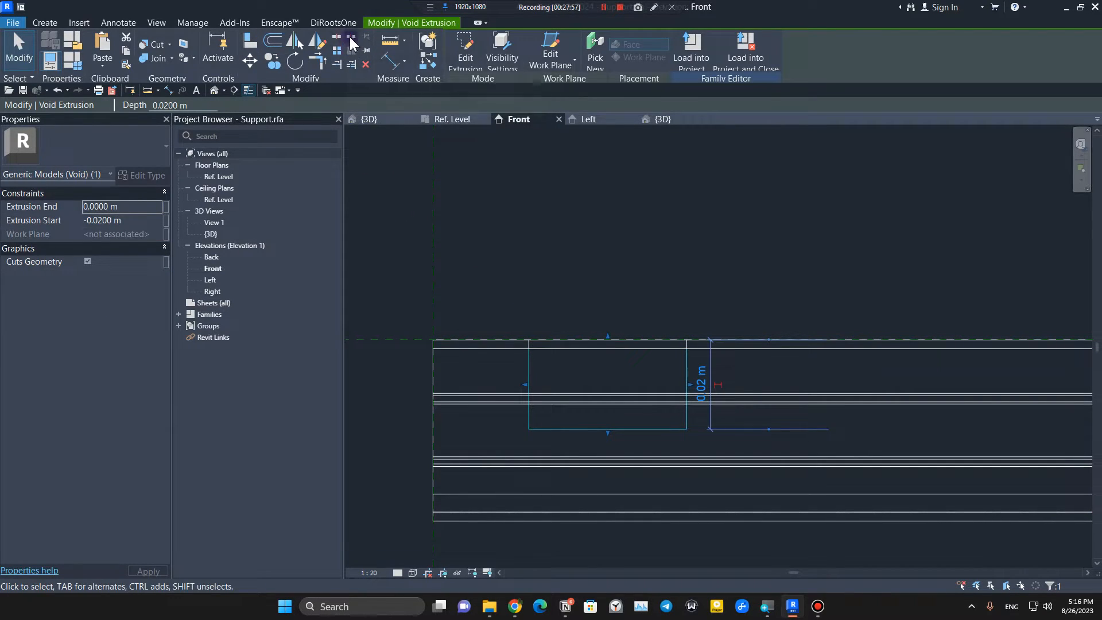
left_click(666, 120)
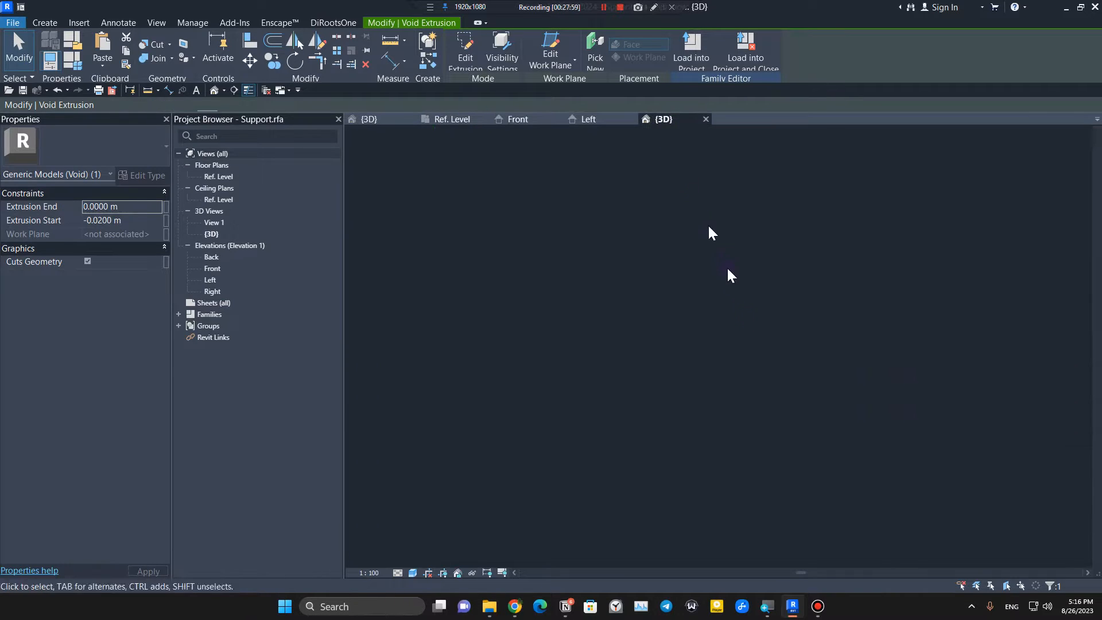
scroll(719, 325, "down", 5)
left_click(1052, 156)
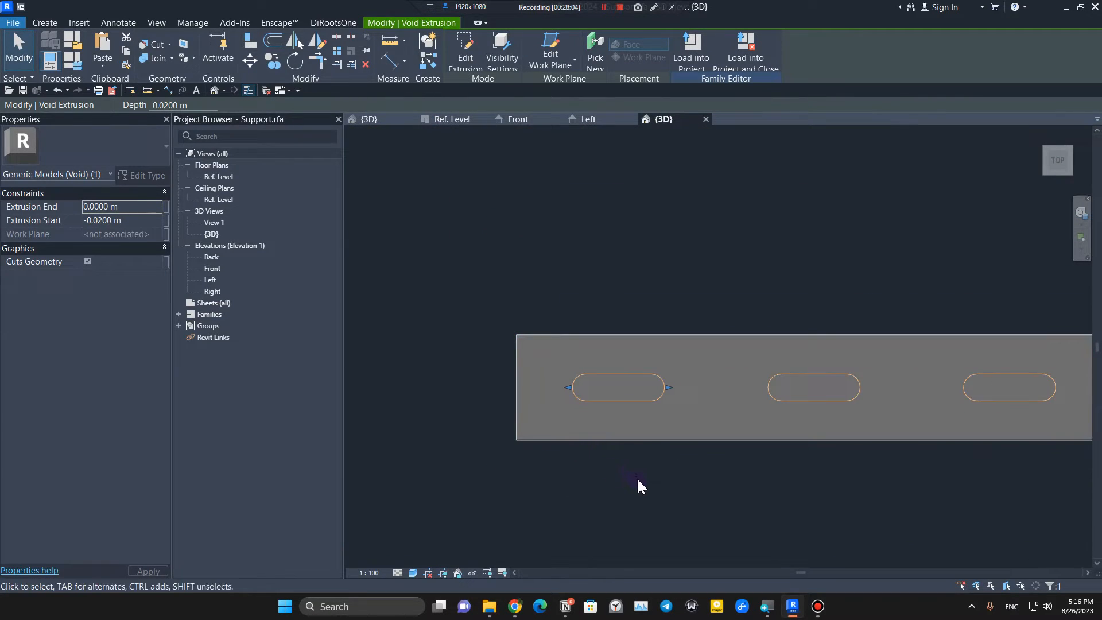
key("w")
key("f")
middle_click_drag(677, 503, 603, 494)
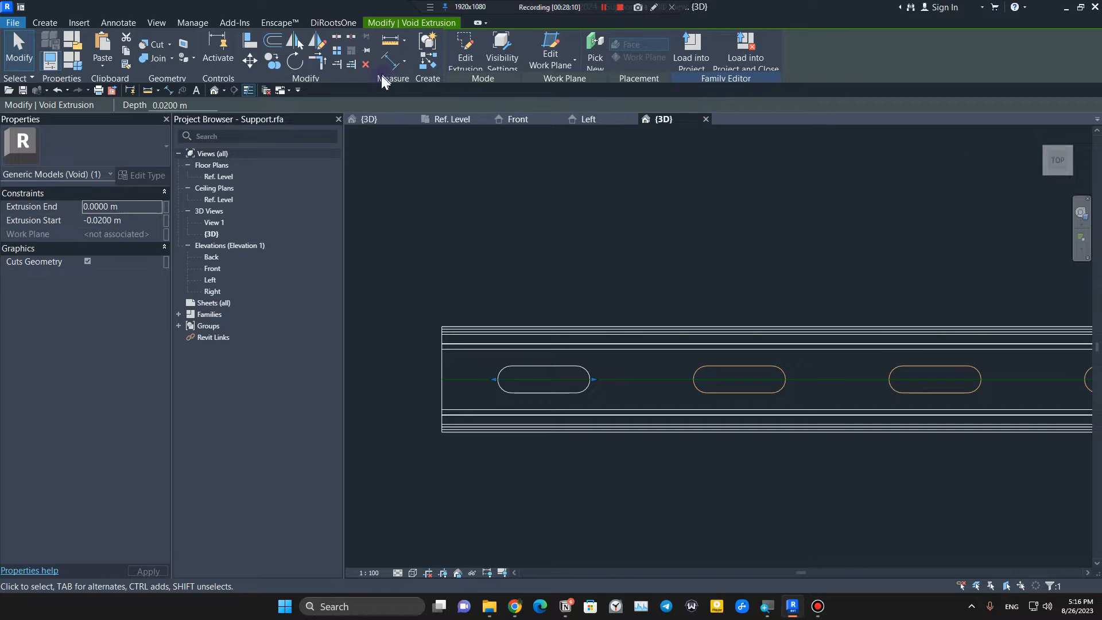
Step: Array the slot void along the lower strut with 5 grouped members, spaced from the first slot's end midpoint to the next slot's
left_click(337, 51)
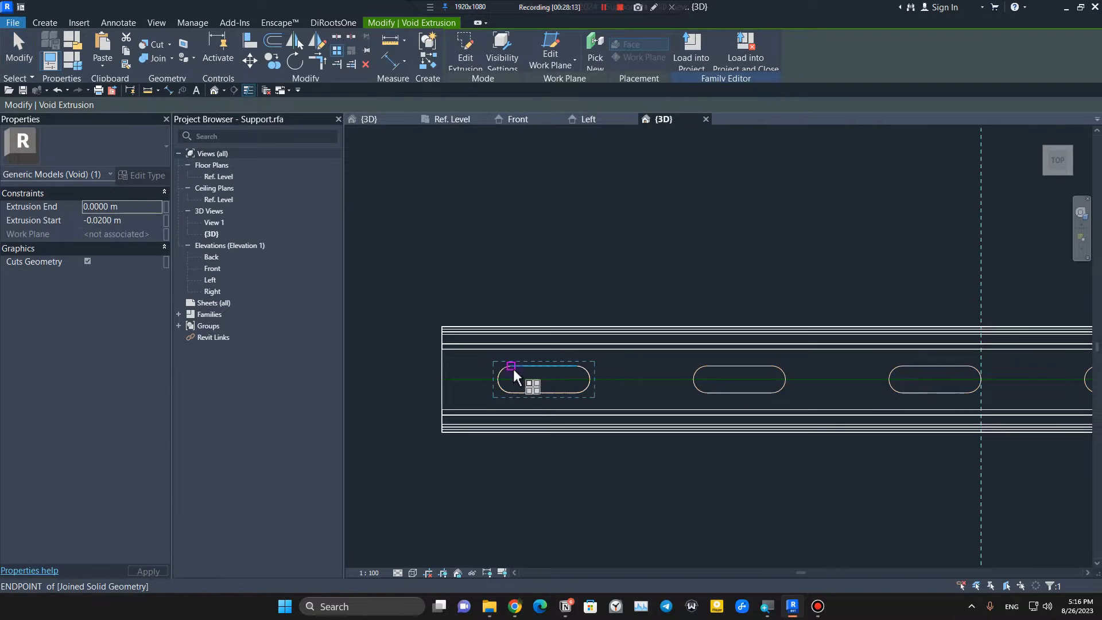
scroll(506, 384, "up", 3)
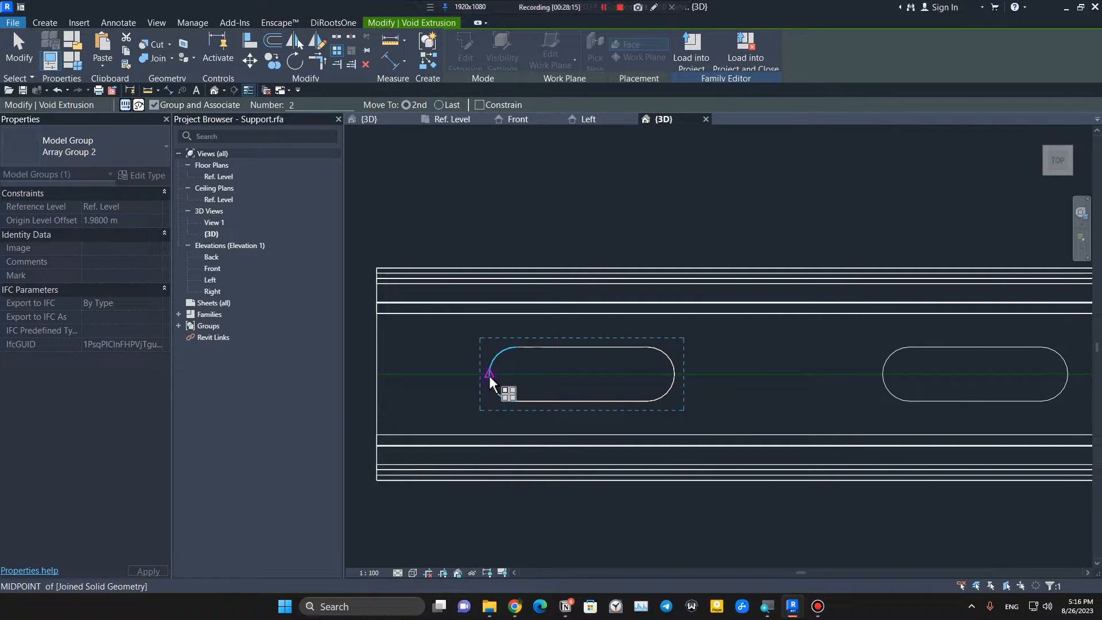
left_click(489, 376)
middle_click_drag(738, 389, 465, 370)
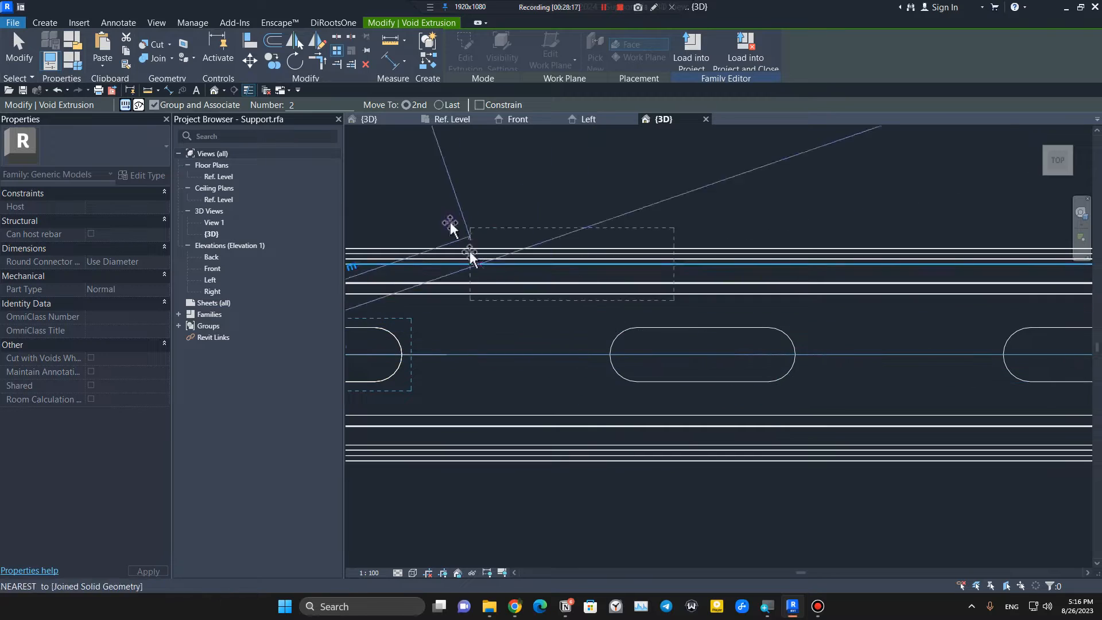
left_click(608, 357)
scroll(618, 430, "down", 6)
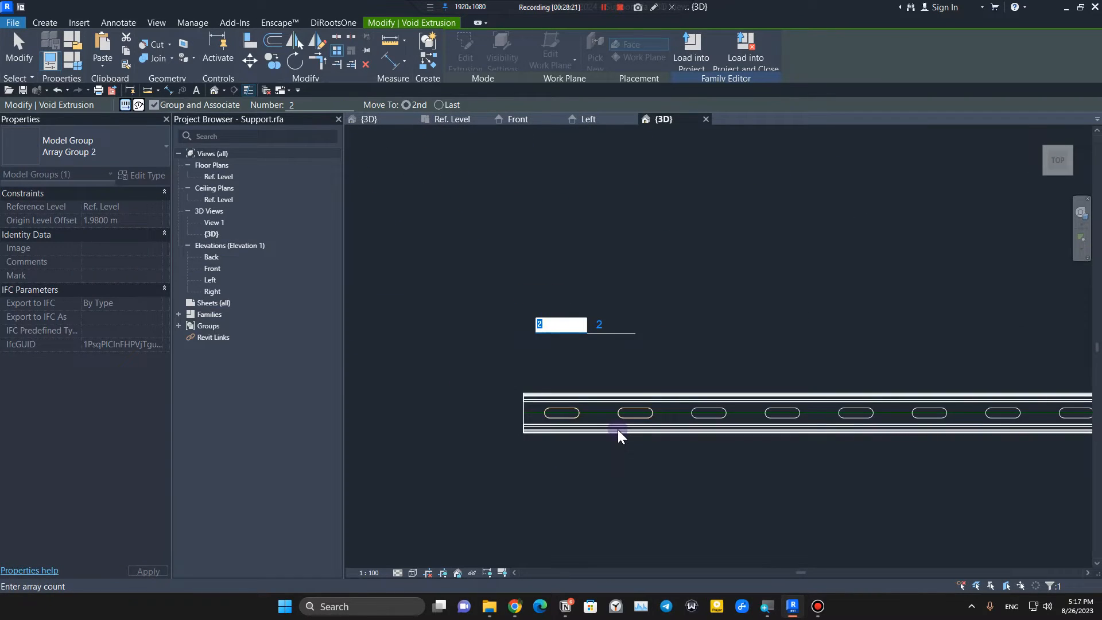
type("5")
key("Return")
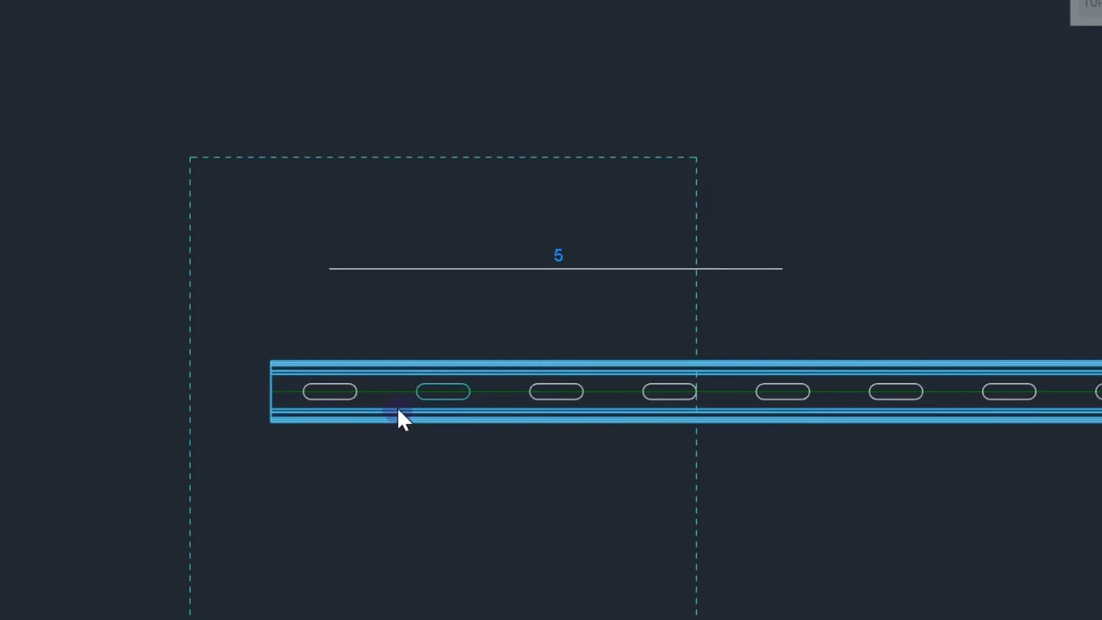
key("Escape")
Step: Label the lower strut's slot array with the N = Length / 0.075 m parameter
scroll(308, 435, "down", 3)
middle_click_drag(307, 435, 324, 268, "shift")
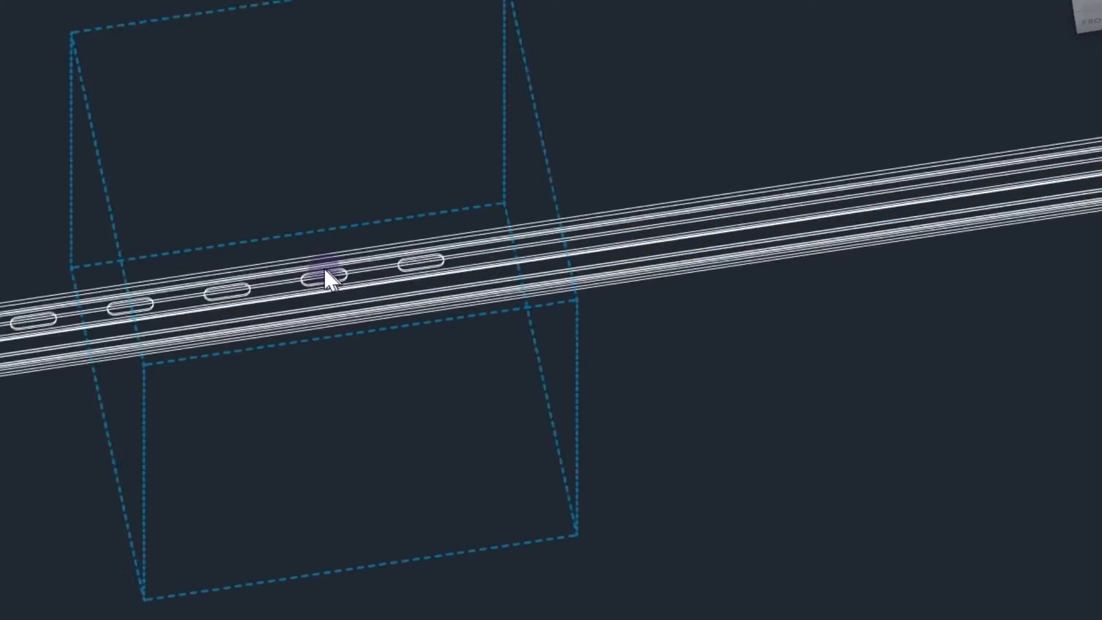
scroll(324, 267, "up", 3)
middle_click_drag(363, 299, 708, 236)
left_click(197, 298)
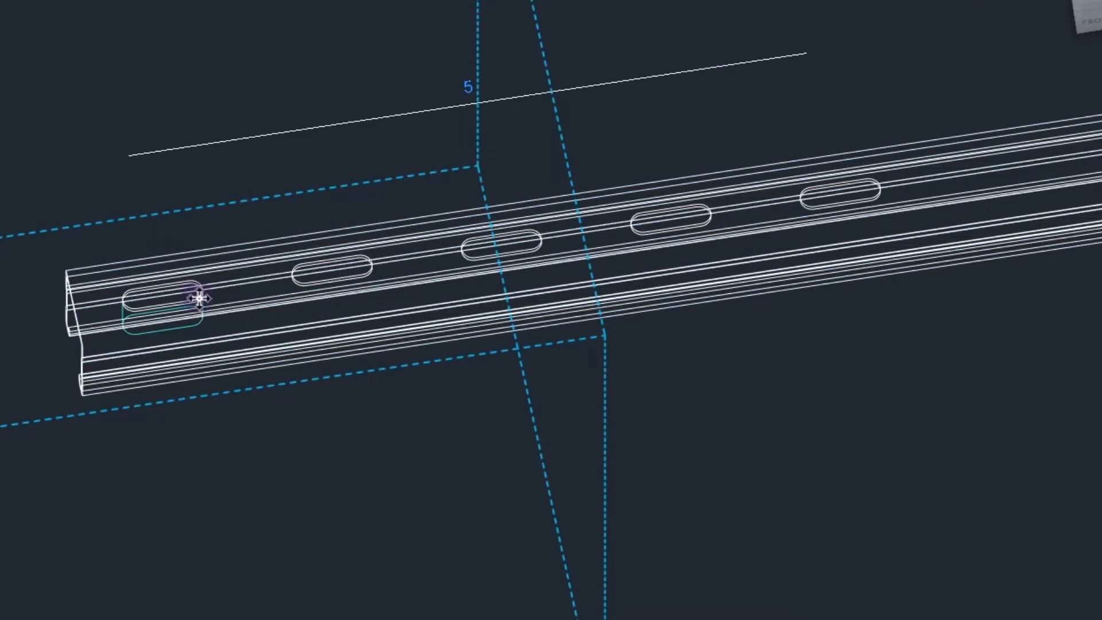
scroll(199, 297, "down", 3)
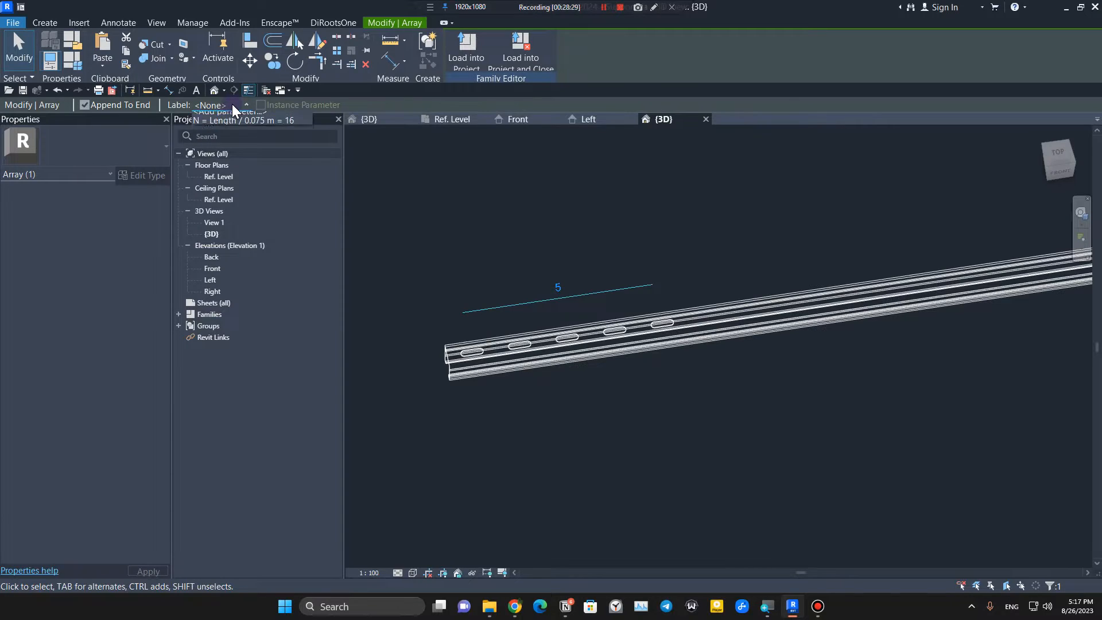
left_click(239, 132)
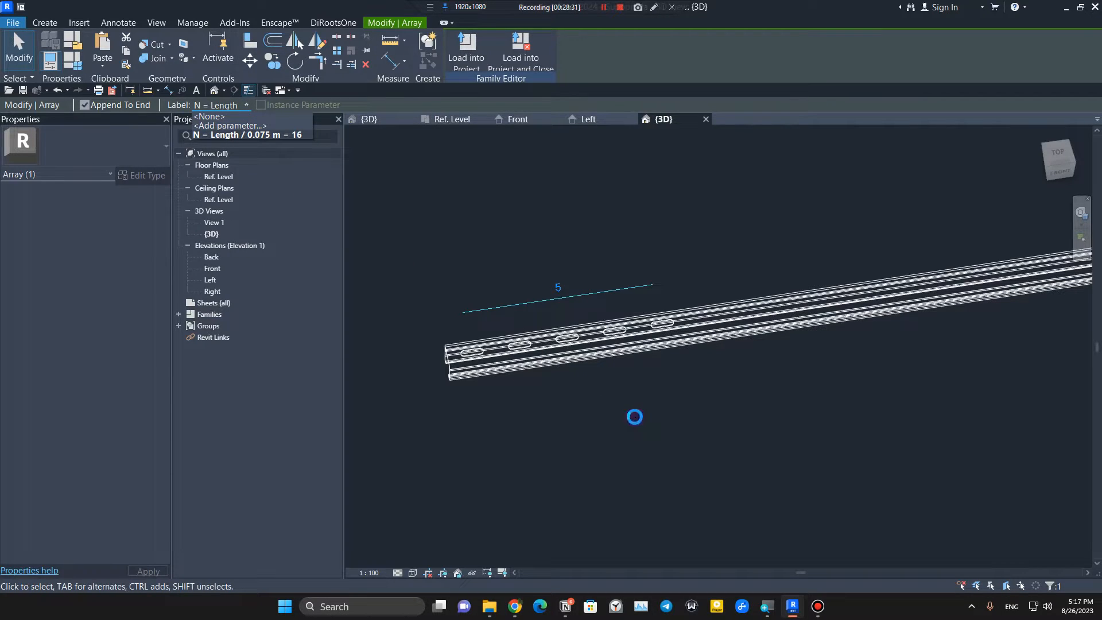
left_click(635, 415)
scroll(701, 426, "down", 3)
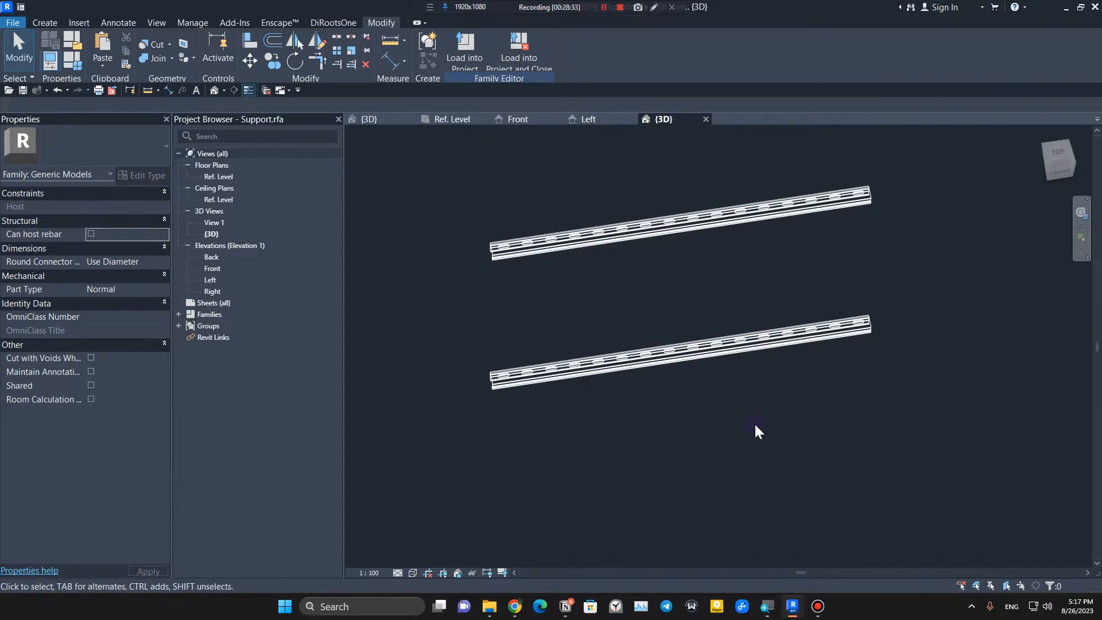
mouse_move(754, 426)
middle_mouse_down("shift")
mouse_move(655, 419)
mouse_move(642, 401)
mouse_move(619, 255)
mouse_move(706, 231)
mouse_move(682, 364)
mouse_move(601, 422)
middle_mouse_up("shift")
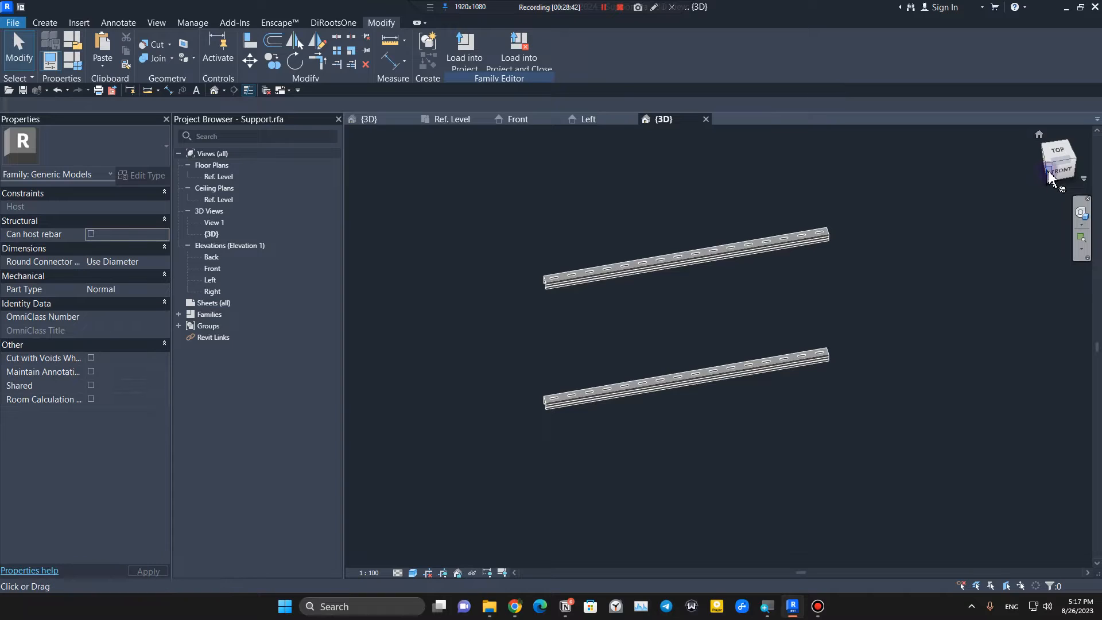
Step: Try moving the lower strut's horizontal reference plane upward in the Front elevation to test how the slot arrays follow
left_click(518, 119)
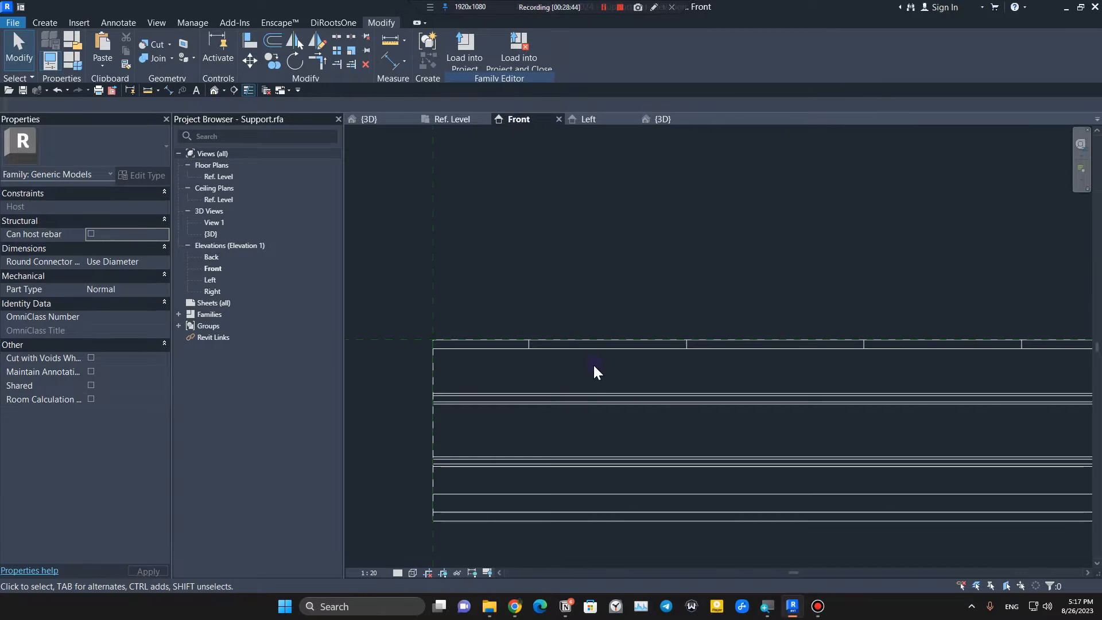
scroll(596, 362, "down", 4)
scroll(562, 384, "up", 2)
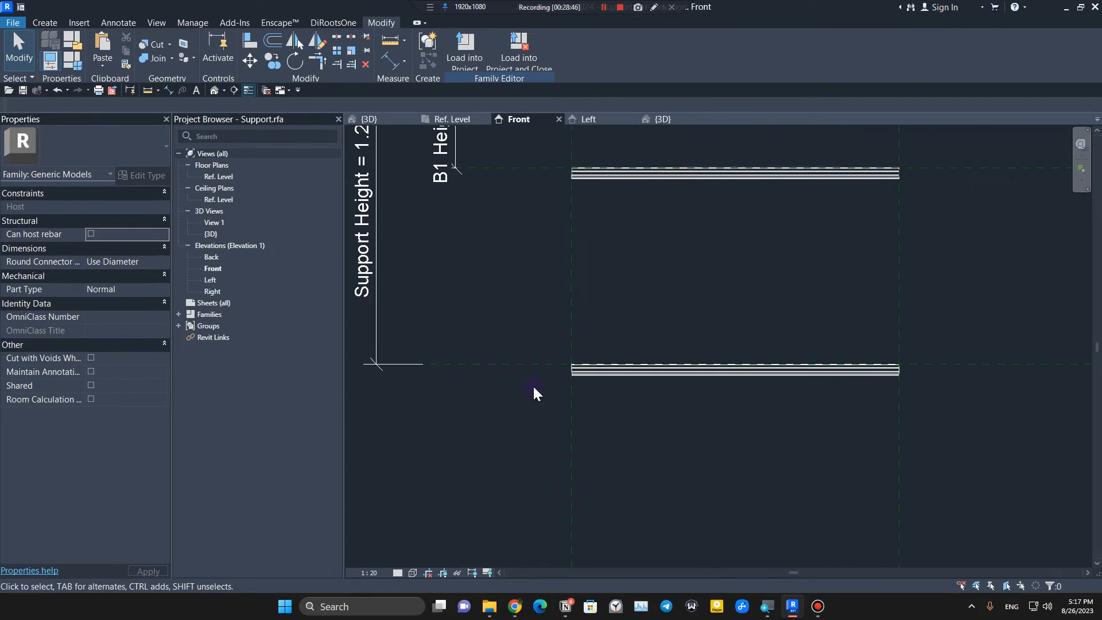
left_click(484, 363)
left_click_drag(517, 364, 517, 280)
scroll(587, 326, "down", 2)
middle_click_drag(623, 354, 549, 390)
left_click(547, 384)
scroll(505, 267, "up", 3)
scroll(542, 298, "up", 1)
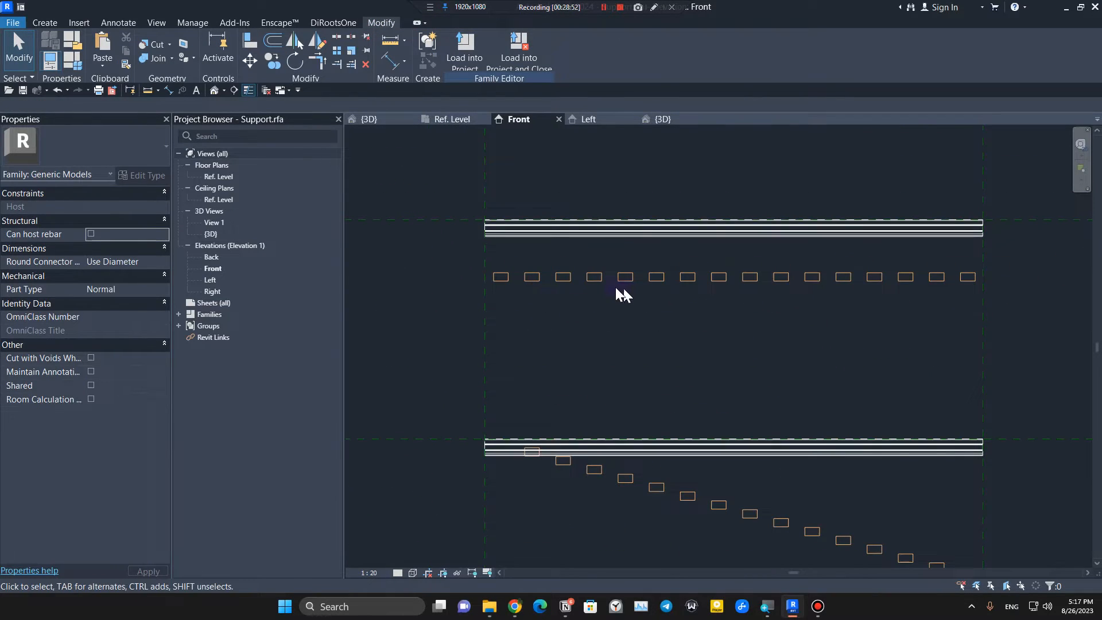
middle_click_drag(780, 405, 702, 352)
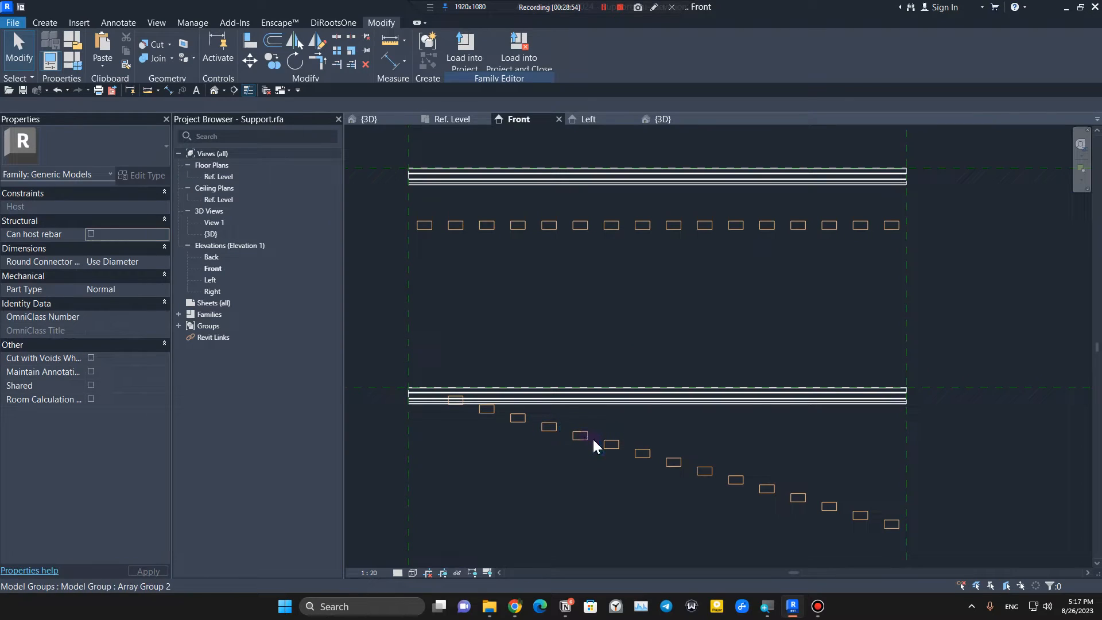
left_click(427, 229)
middle_click_drag(494, 323, 638, 384)
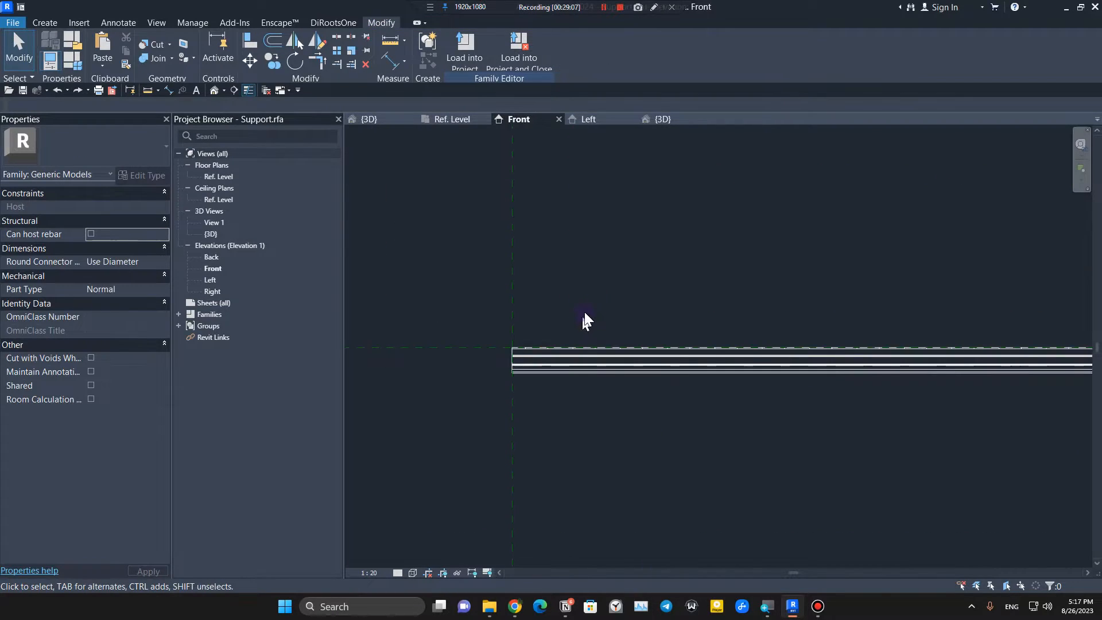
Step: Edit the upper strut's first slot group and lock the void's upper face to the strut's horizontal reference plane
scroll(549, 366, "up", 3)
scroll(500, 322, "up", 5)
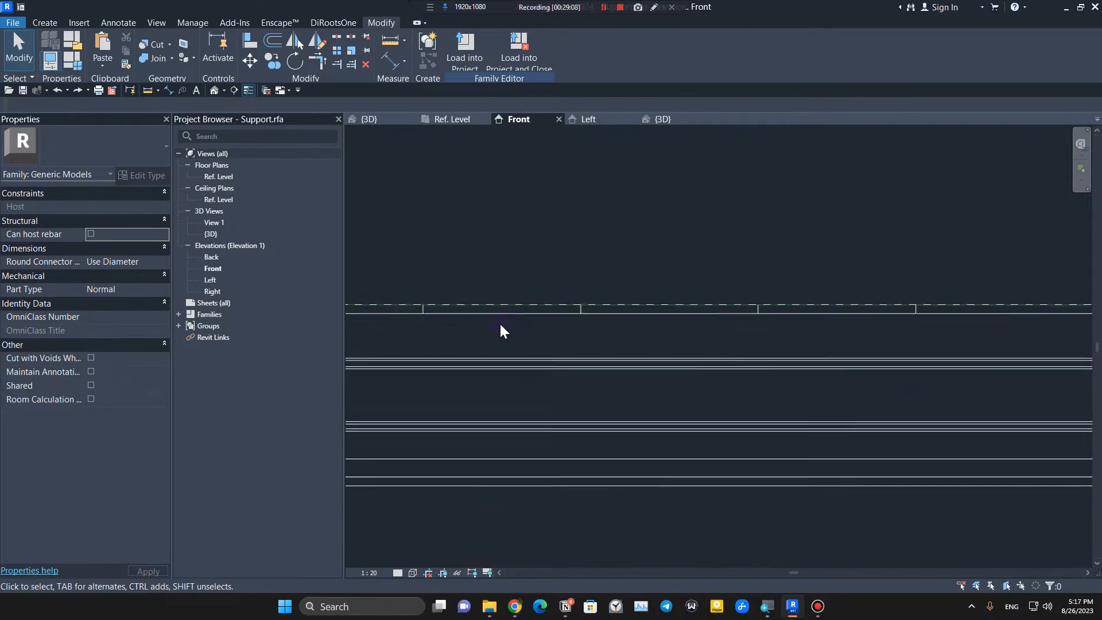
left_click(576, 331)
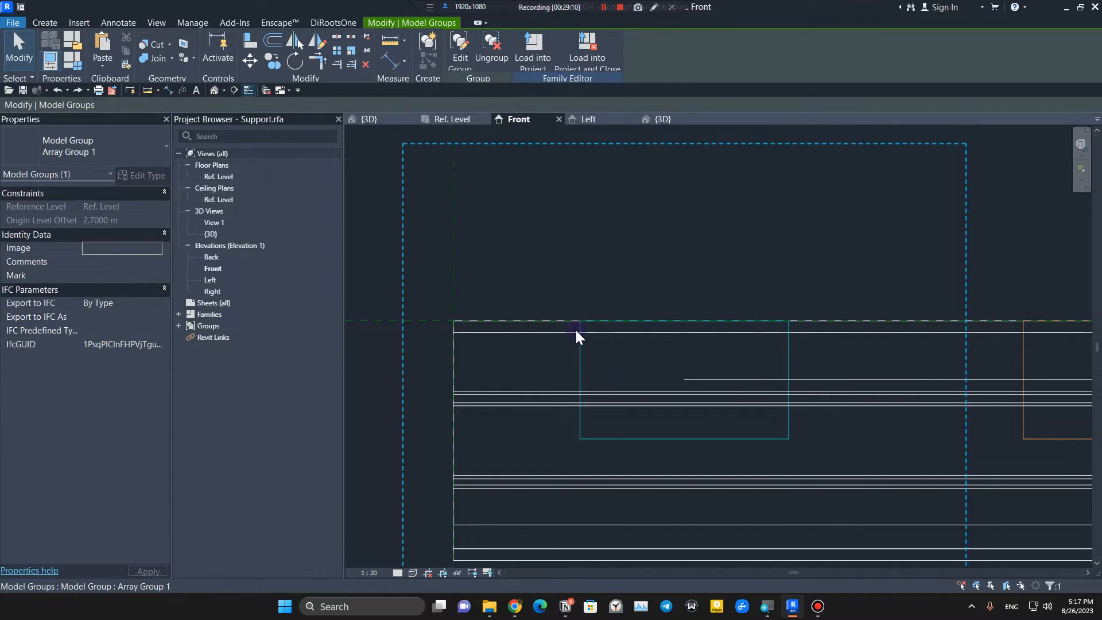
scroll(576, 333, "down", 3)
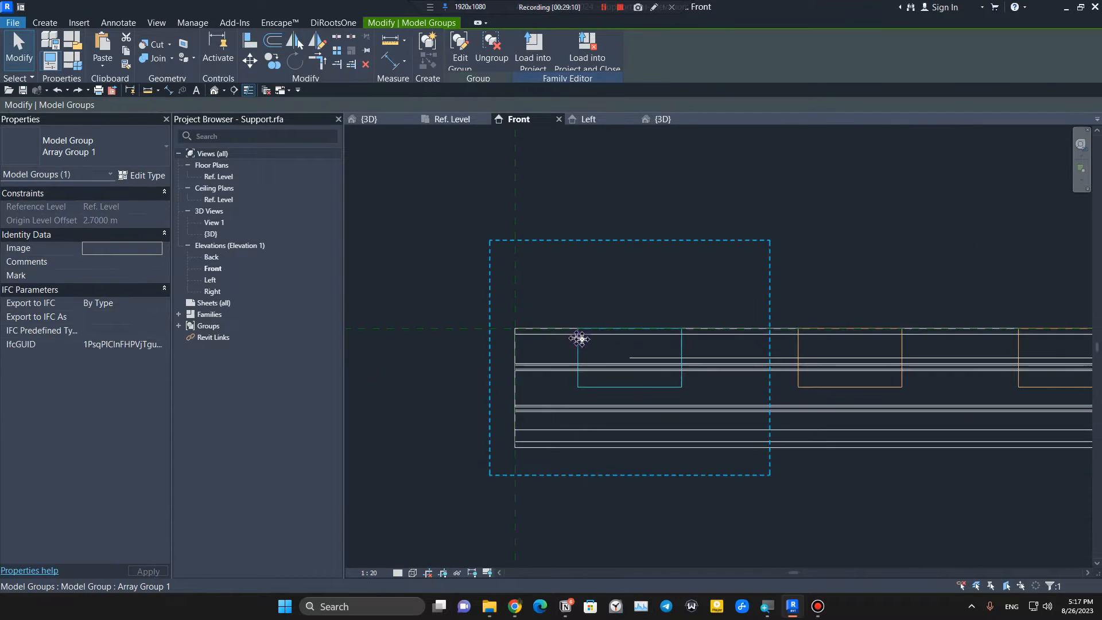
left_click(459, 61)
left_click(637, 343)
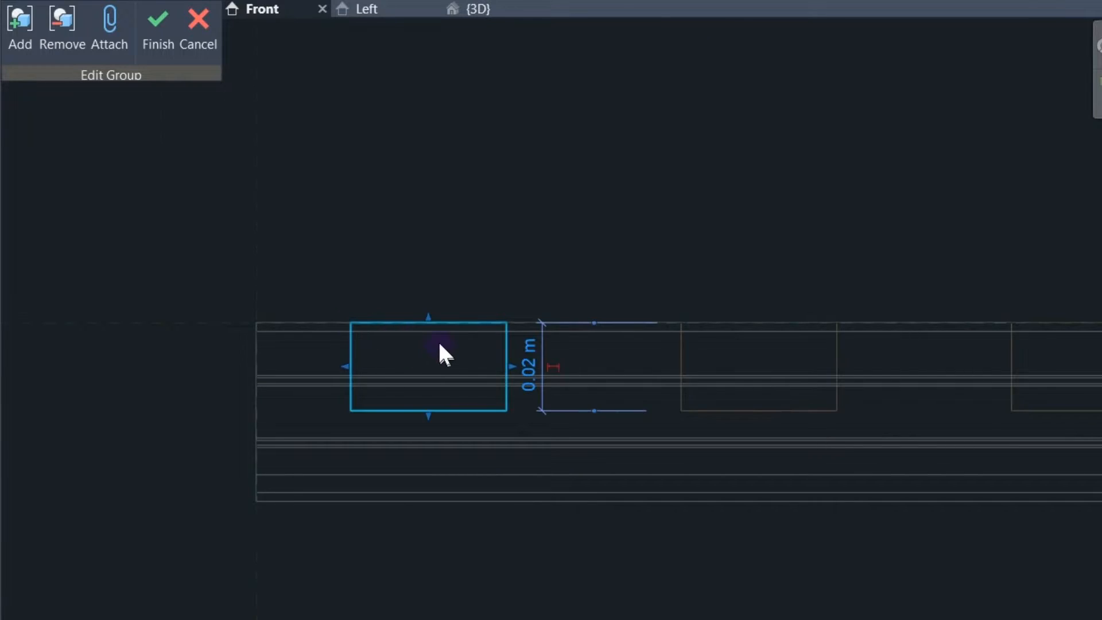
scroll(442, 353, "up", 2)
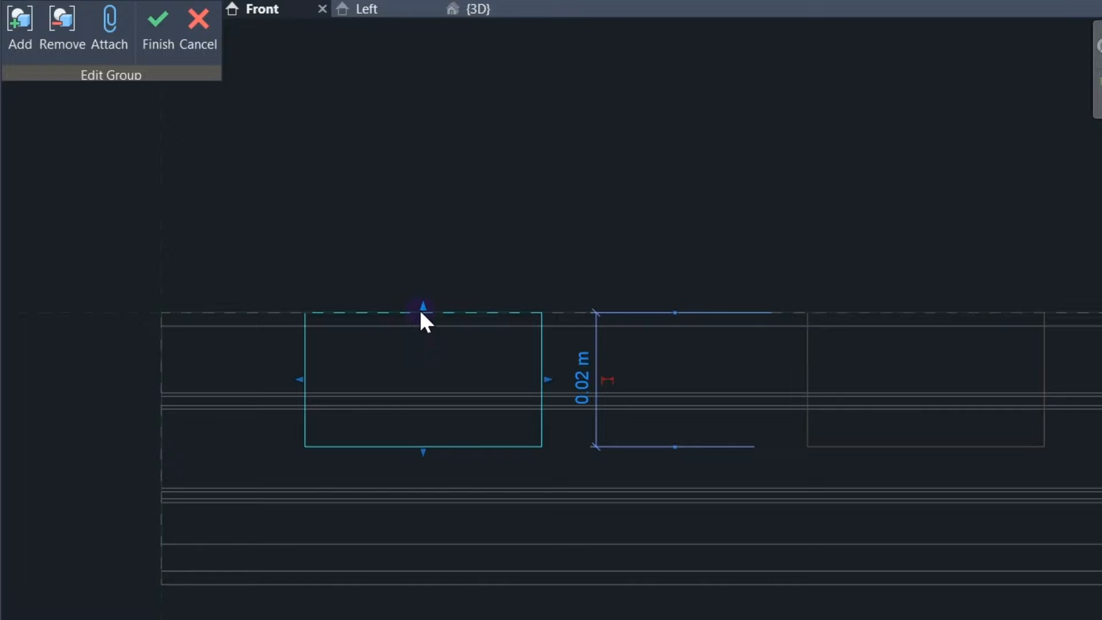
left_click_drag(423, 314, 278, 315)
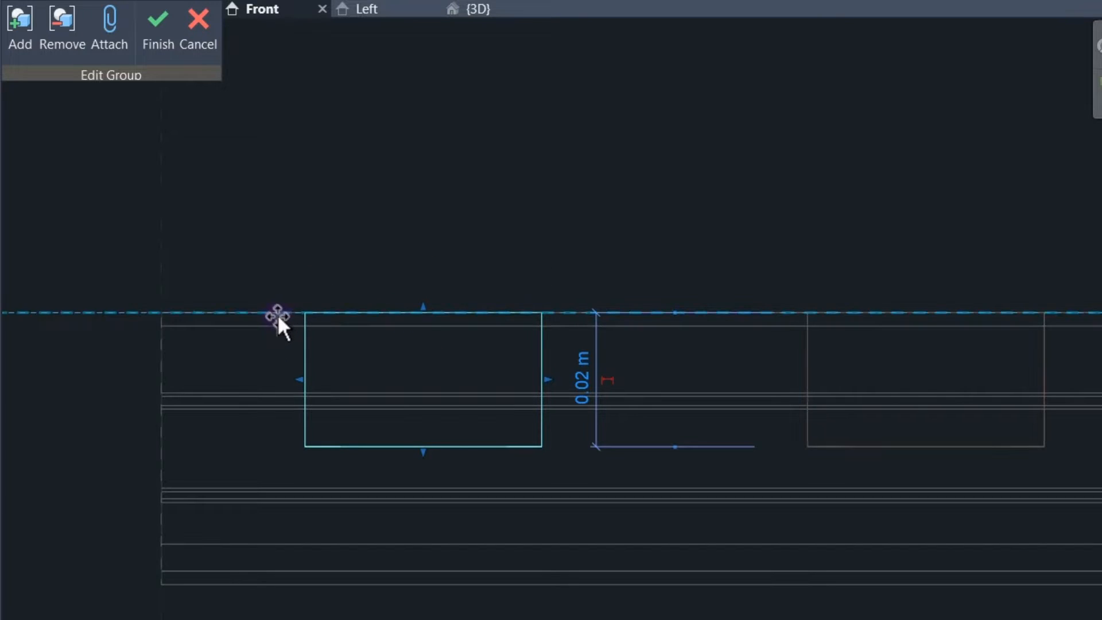
left_click(595, 283)
left_click(165, 51)
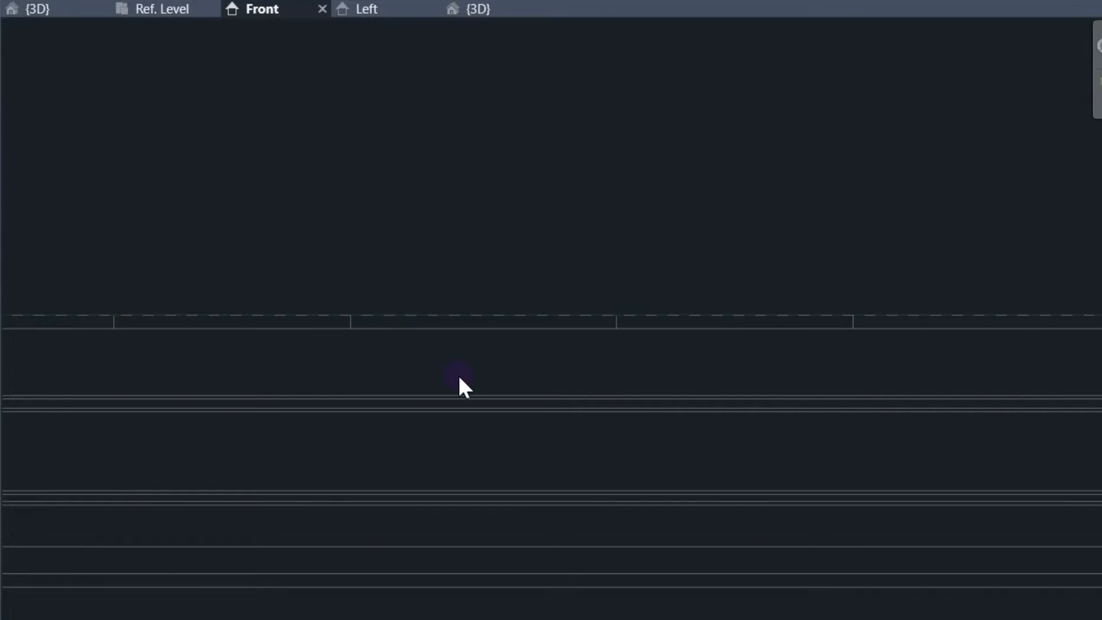
Step: Edit the upper strut's second slot group and lock its void's upper face to the same horizontal reference plane
scroll(567, 274, "down", 2)
middle_click_drag(680, 264, 489, 270)
left_click(502, 257)
left_click(538, 310)
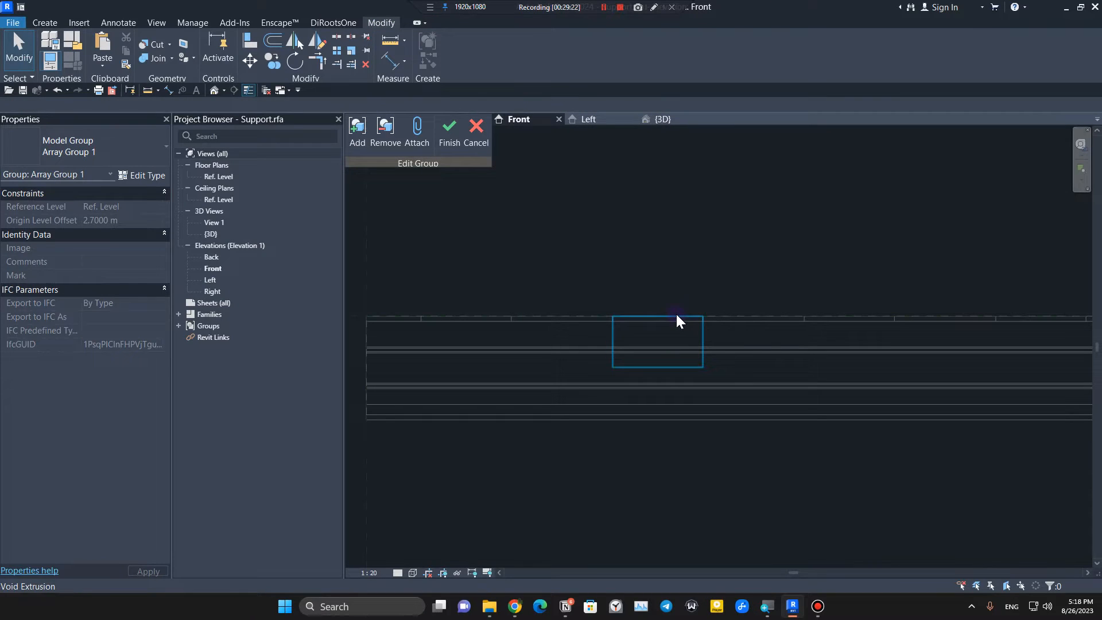
left_click(665, 323)
left_click_drag(666, 303, 671, 328)
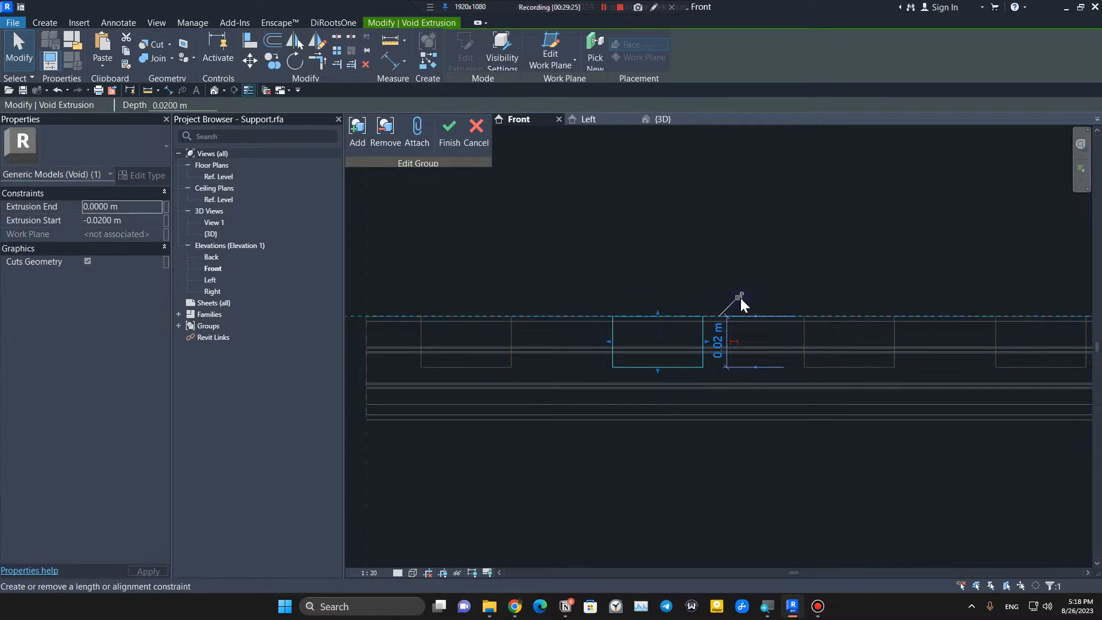
left_click(446, 138)
Step: Finish editing the upper strut's second slot group and clear the selection
scroll(620, 360, "down", 5)
scroll(620, 364, "down", 3)
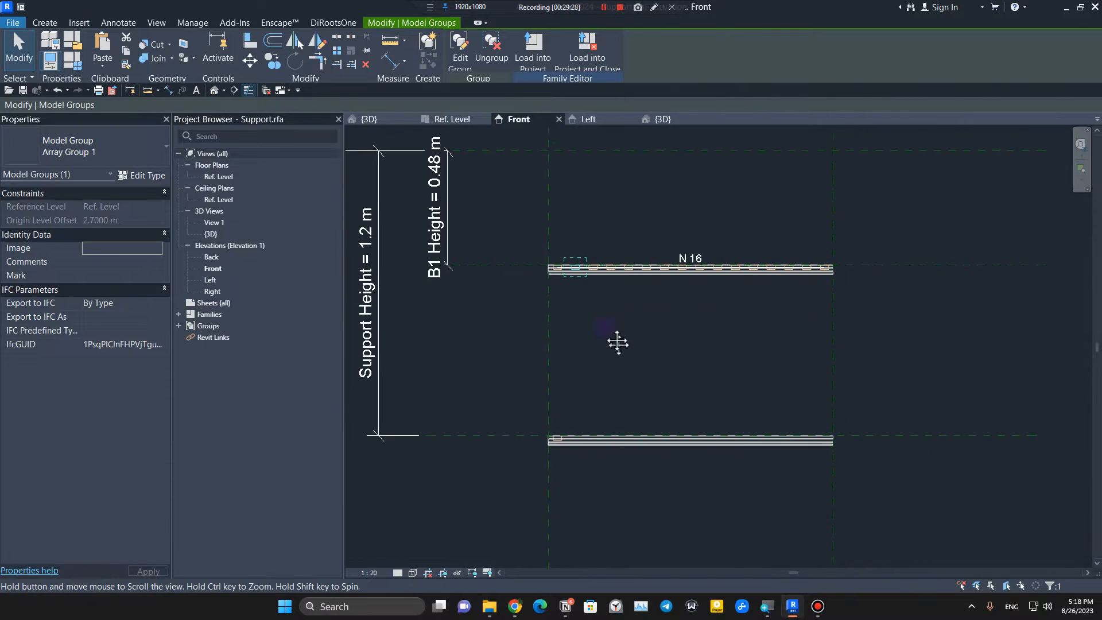
left_click(594, 287)
Step: Edit the lower strut's first slot group and lock the void's upper face to reference plane B3
scroll(609, 301, "up", 5)
scroll(632, 384, "down", 2)
scroll(602, 363, "up", 6)
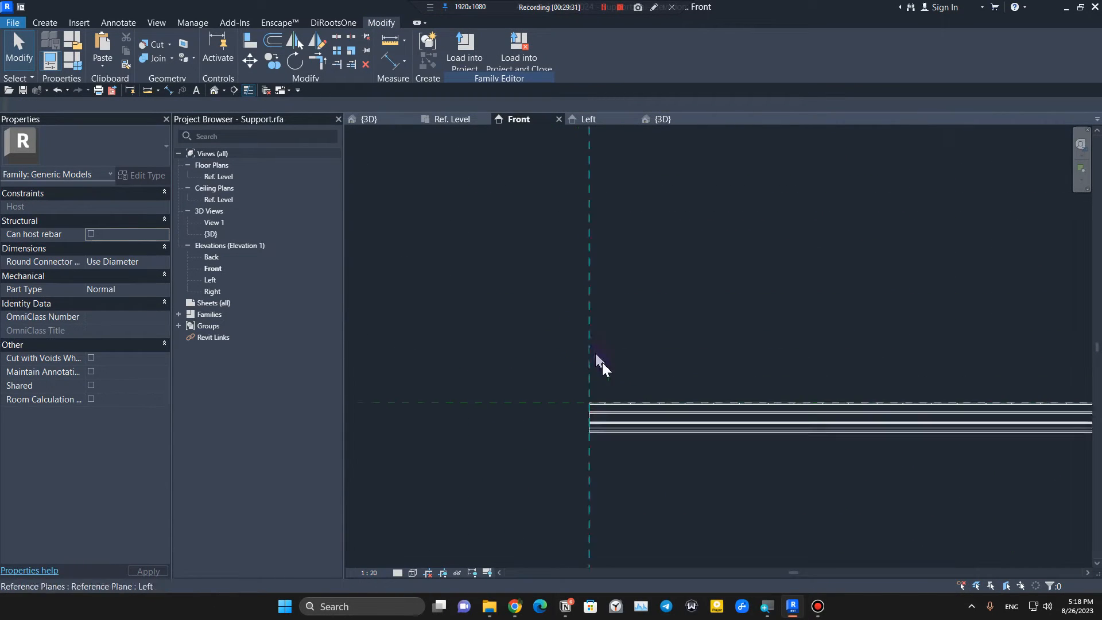
scroll(685, 447, "down", 6)
middle_click_drag(697, 492, 555, 353)
scroll(517, 304, "up", 6)
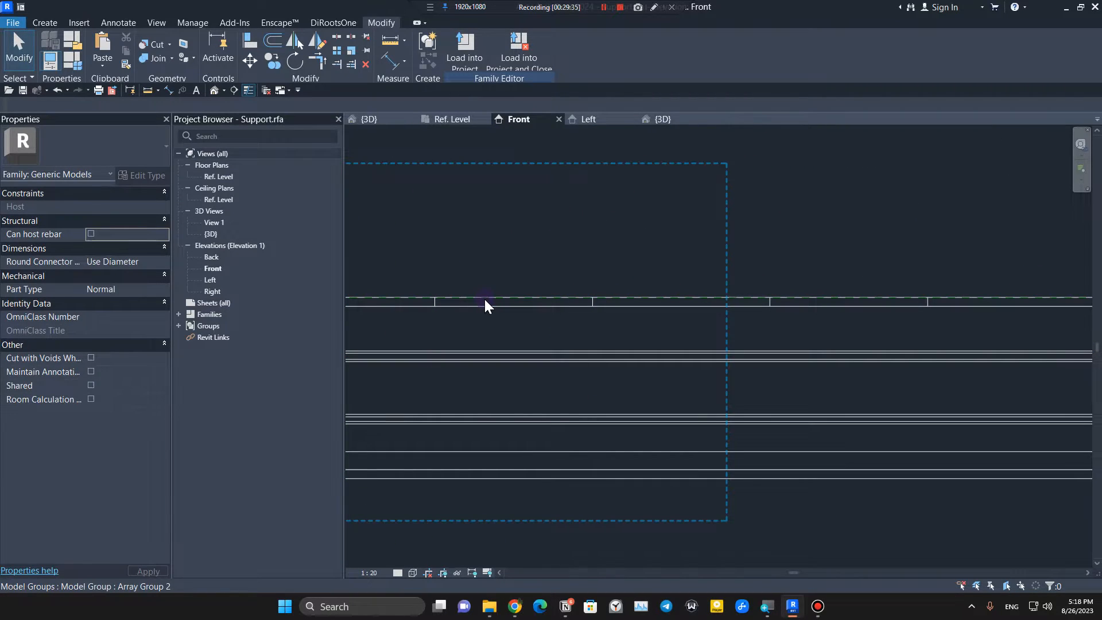
left_click(484, 299)
scroll(484, 299, "down", 3)
left_click(461, 53)
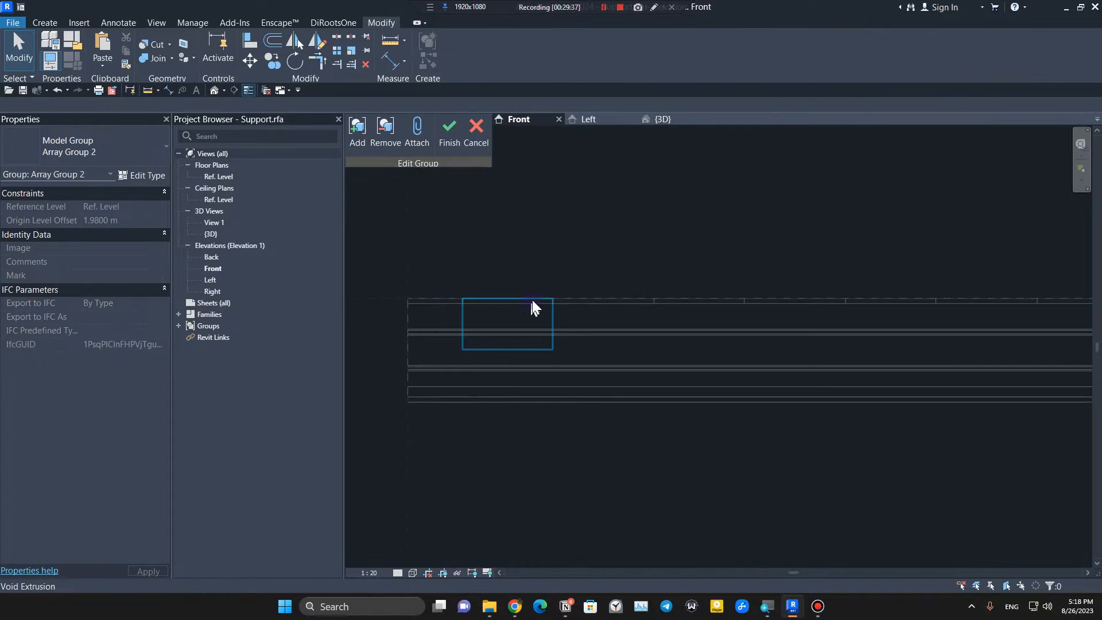
left_click(532, 299)
key("Delete")
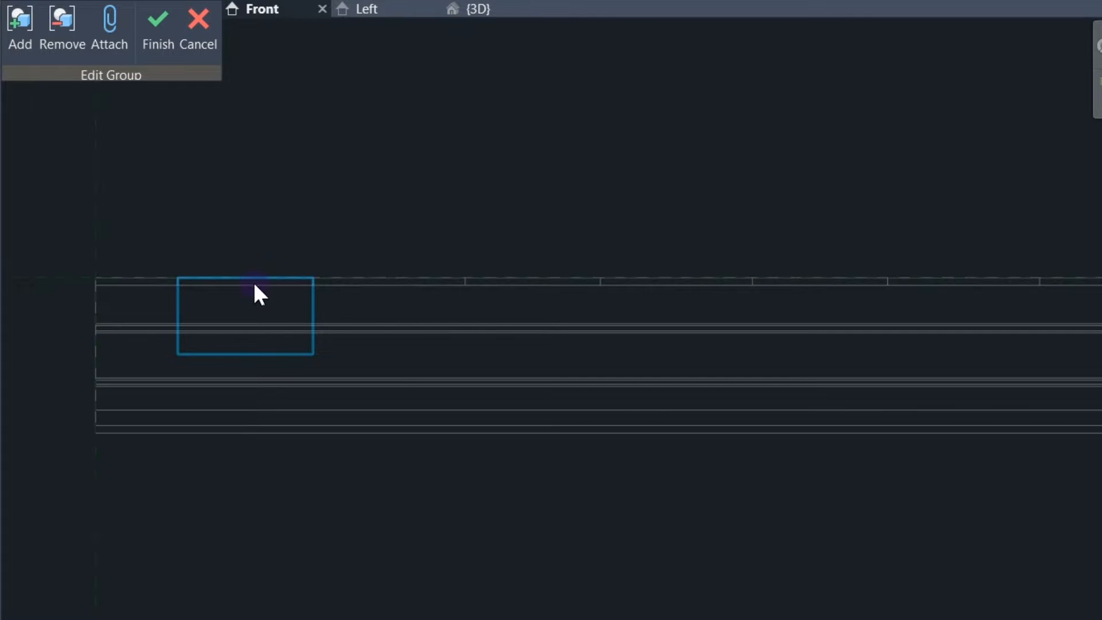
left_click(253, 280)
left_click_drag(247, 272, 218, 260)
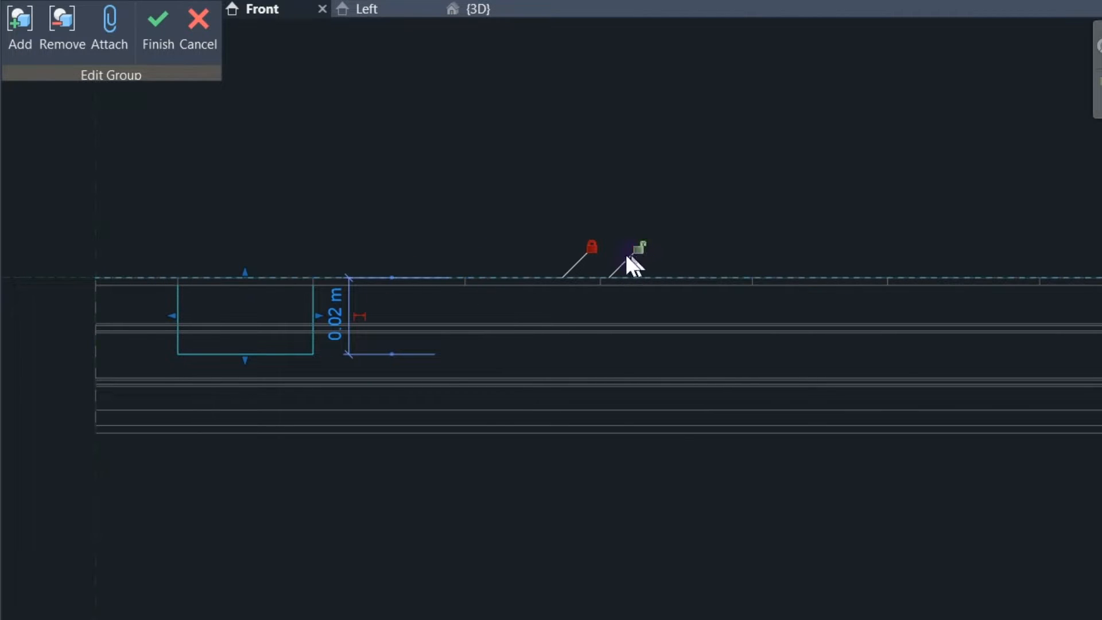
left_click(517, 252)
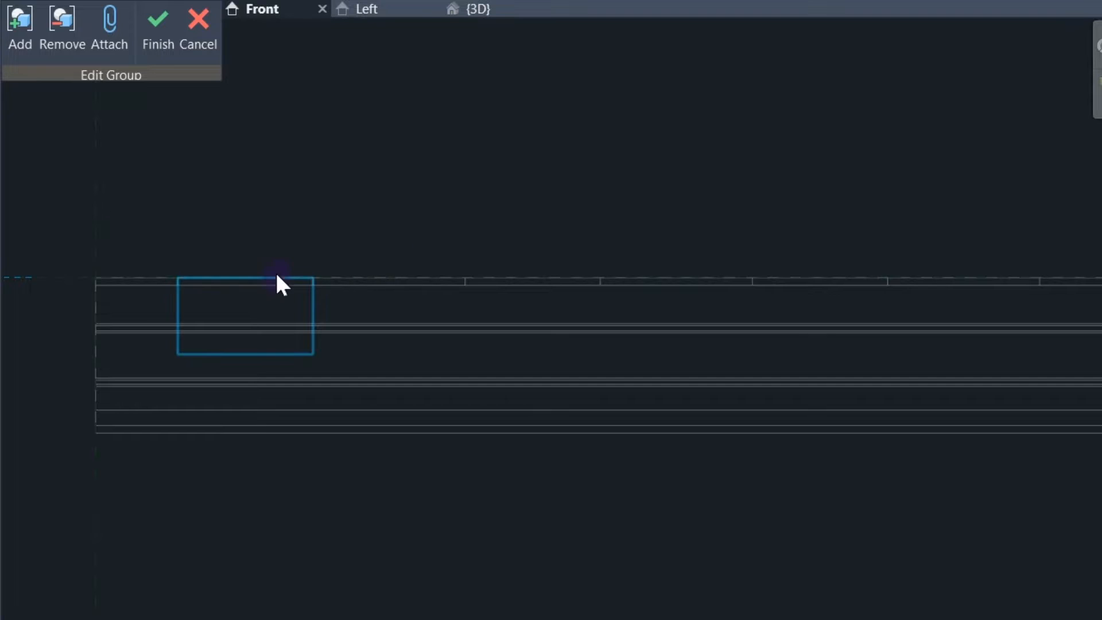
left_click(252, 278)
left_click_drag(237, 265, 140, 278)
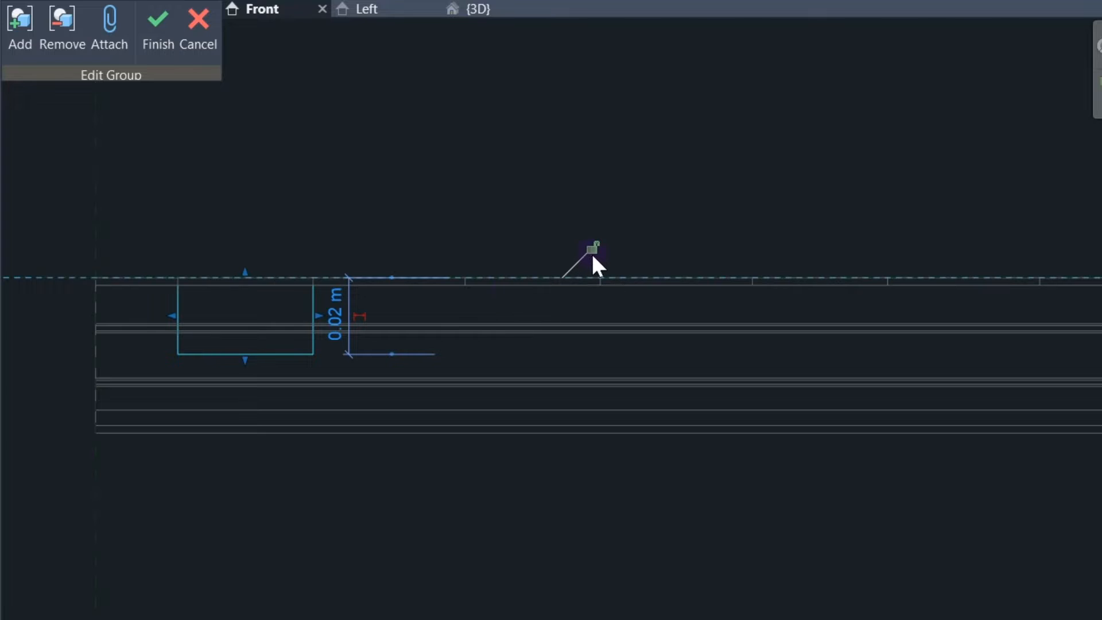
left_click(482, 213)
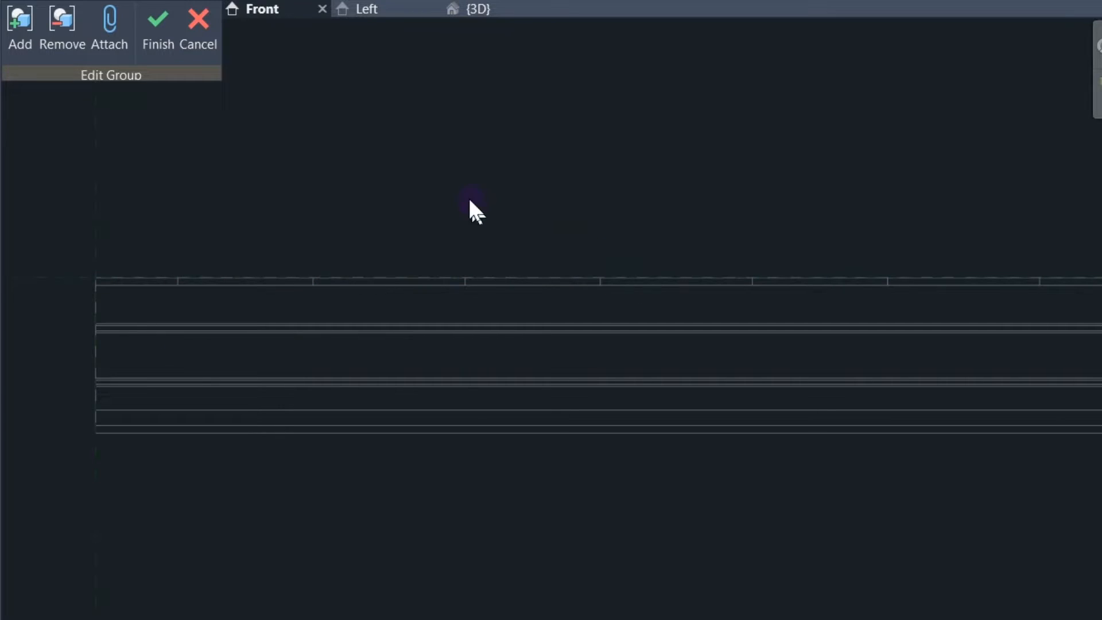
left_click(145, 40)
Step: Edit the lower strut's second slot group and lock its void's upper face to reference plane B3
middle_click_drag(508, 282, 411, 295)
left_click(456, 293)
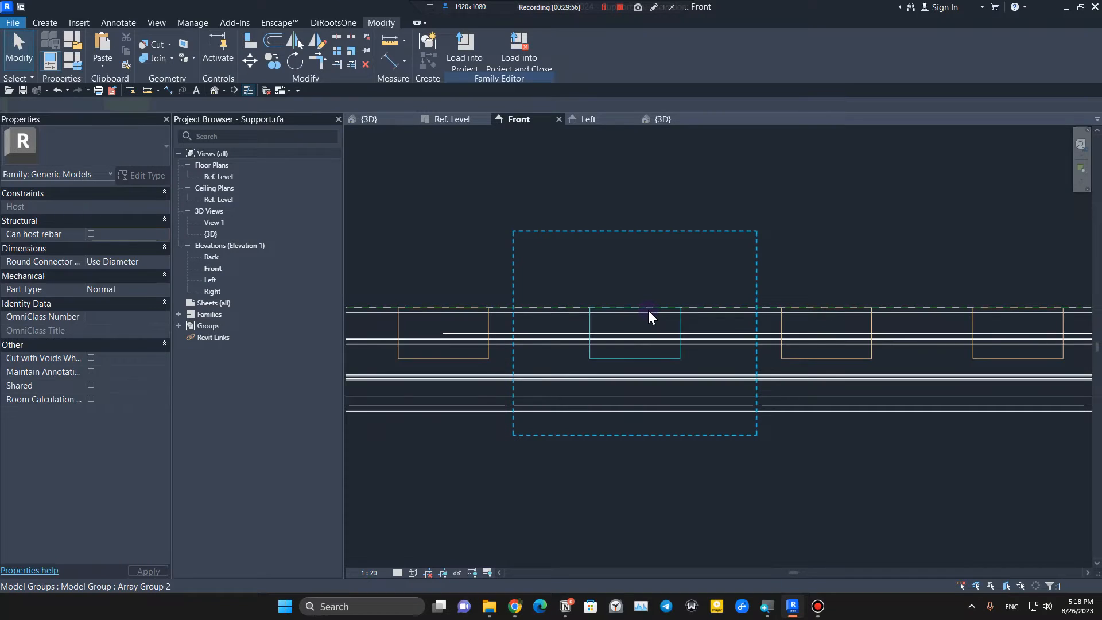
left_click(461, 57)
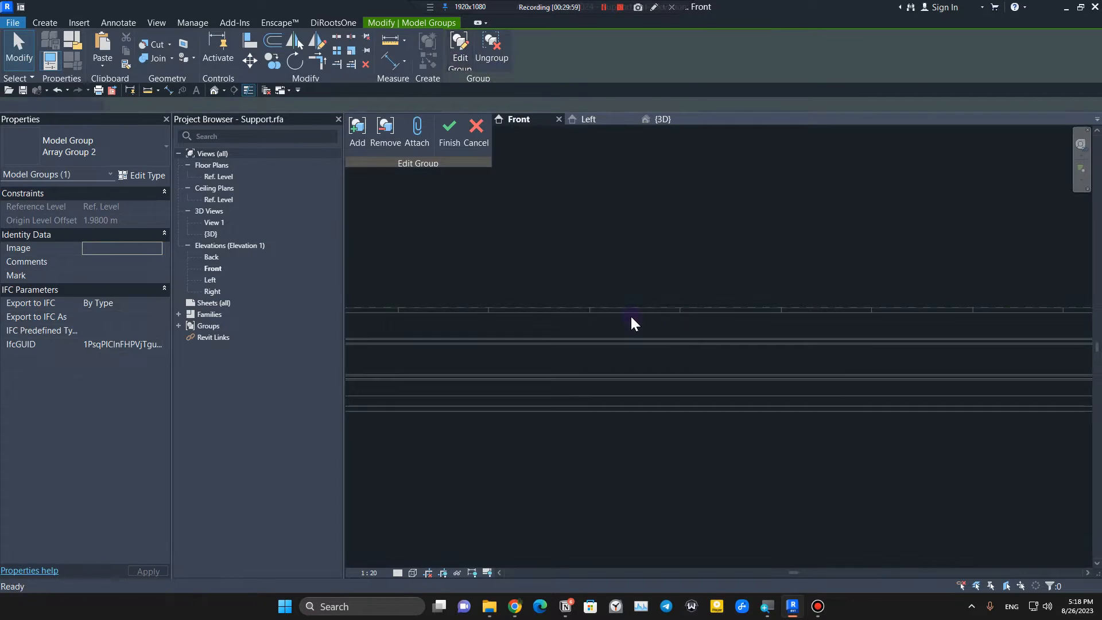
left_click(633, 309)
scroll(636, 303, "down", 3)
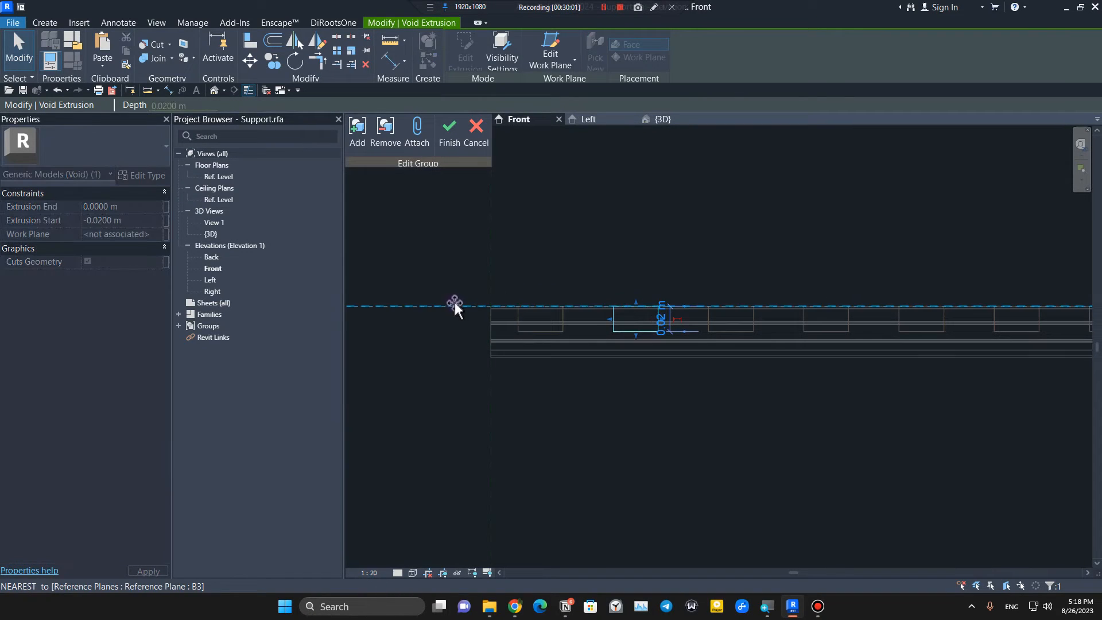
left_click(520, 205)
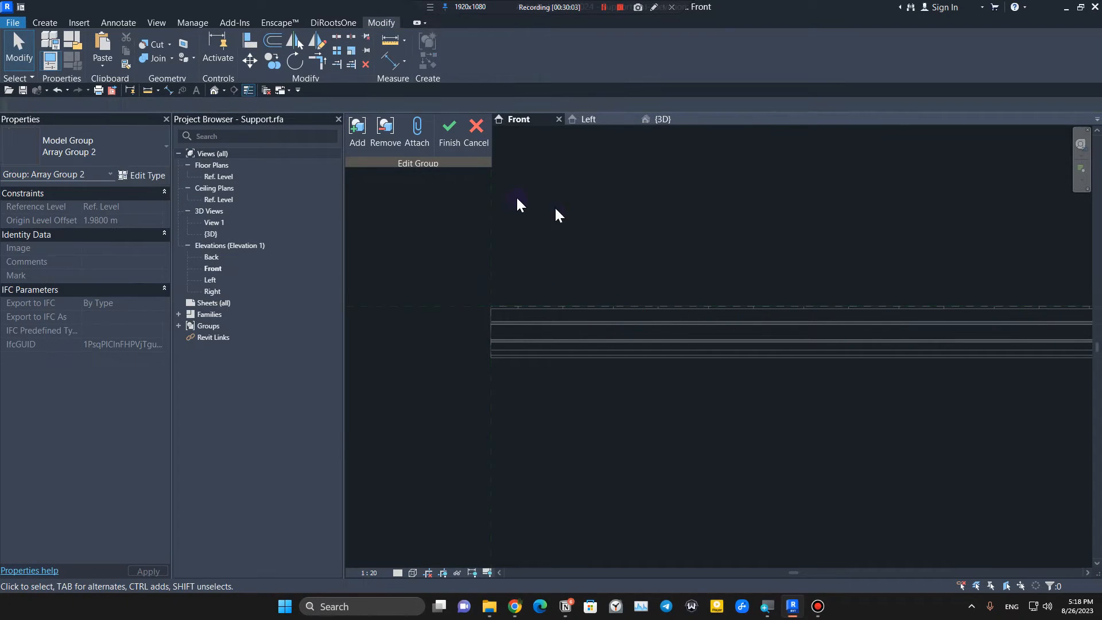
left_click(446, 134)
scroll(503, 226, "down", 5)
left_click(595, 202)
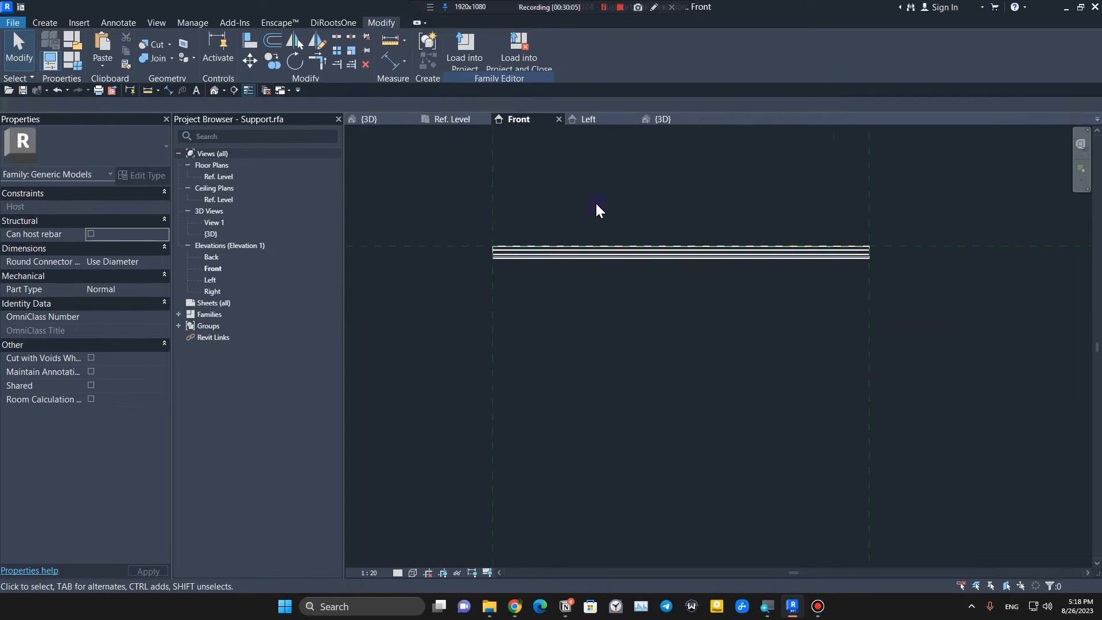
Step: Move the lower strut's reference plane B3 upward in the Front elevation to a Support Height of 1 m
scroll(600, 210, "down", 3)
middle_click_drag(602, 355, 592, 511)
scroll(549, 397, "up", 7)
left_click(484, 395)
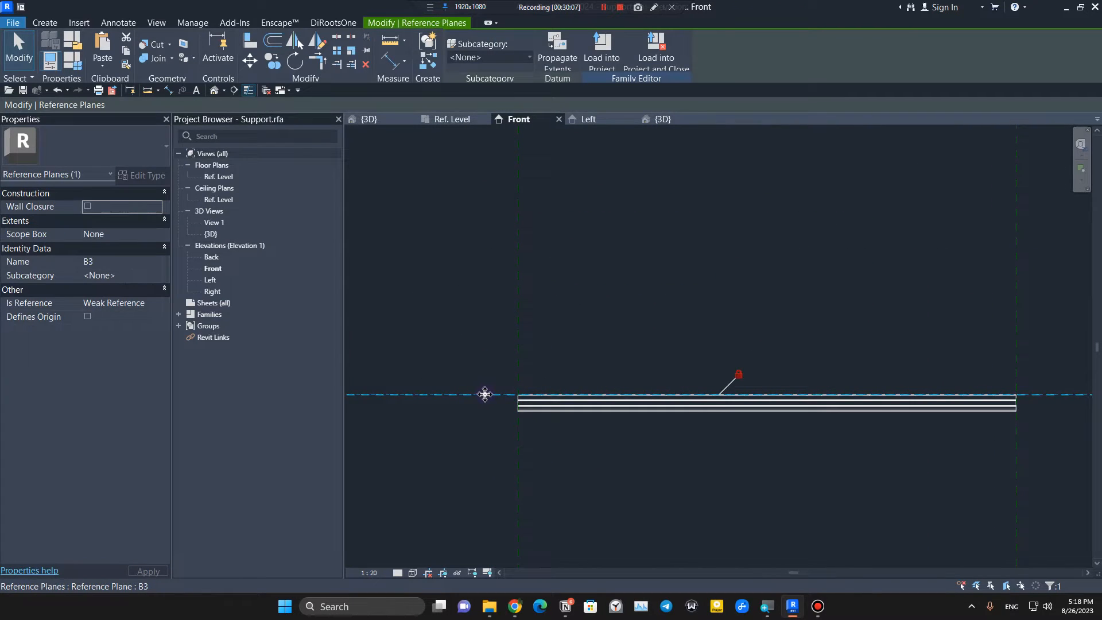
left_click_drag(485, 395, 476, 313)
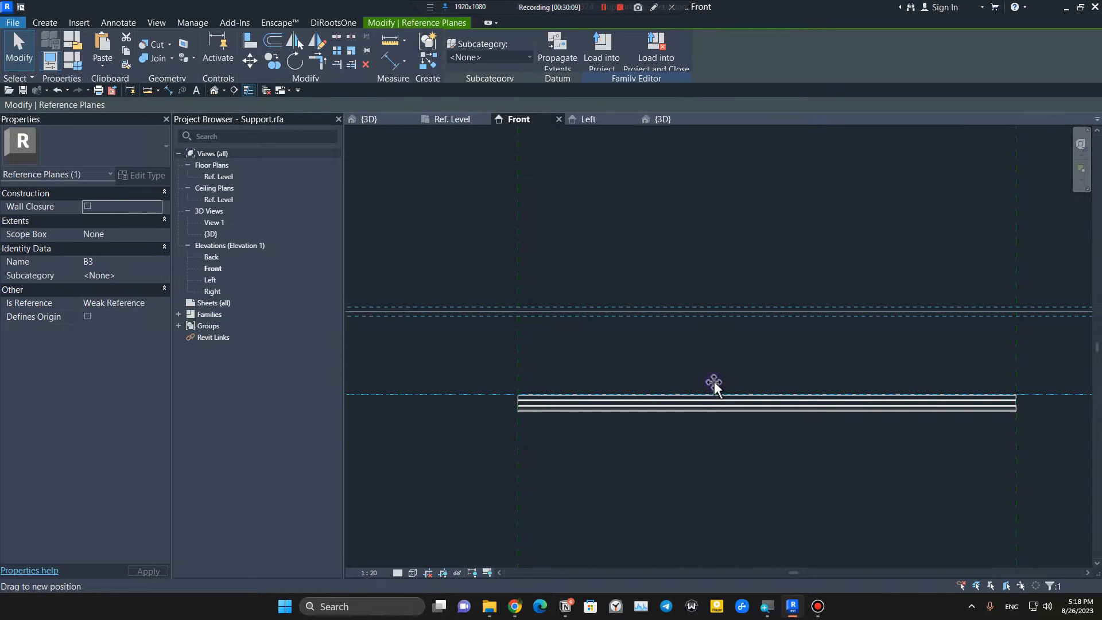
scroll(715, 382, "down", 6)
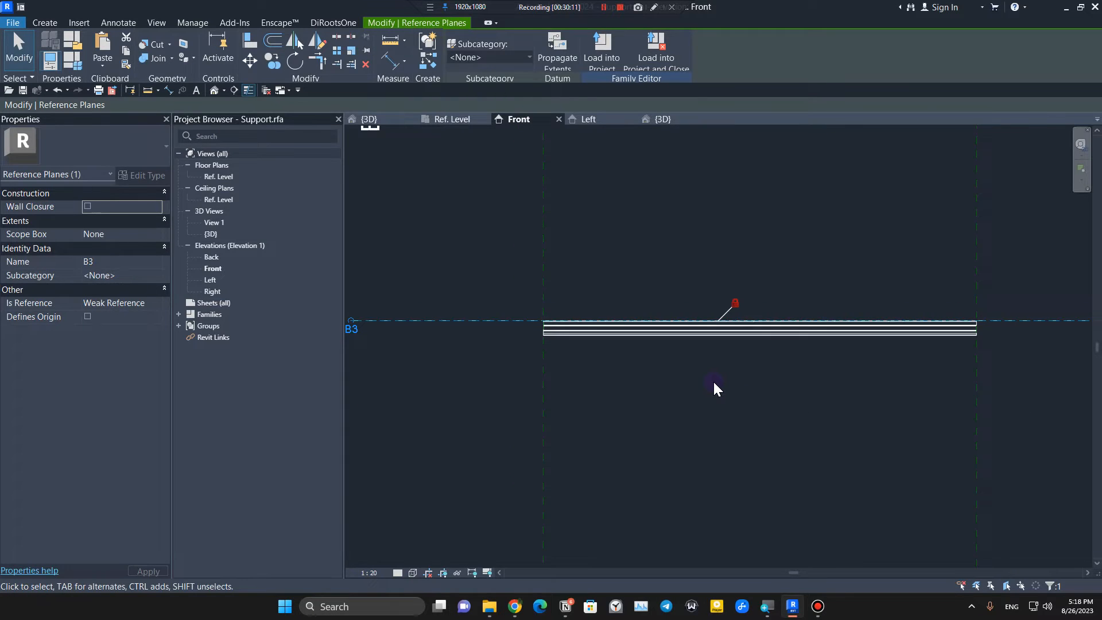
Step: Examine in the Front elevation whether the slots of both struts stay aligned with their reference planes
middle_click_drag(713, 382, 629, 406)
scroll(580, 271, "up", 13)
scroll(501, 318, "up", 4)
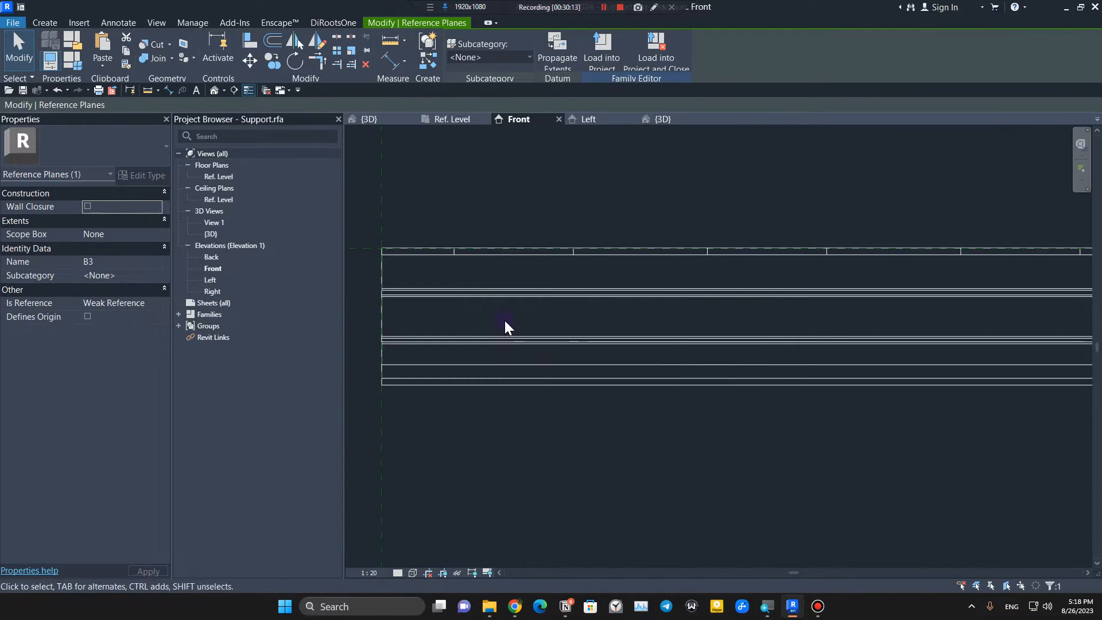
scroll(504, 319, "down", 8)
middle_click_drag(660, 471, 572, 253)
scroll(428, 355, "up", 8)
scroll(502, 283, "down", 5)
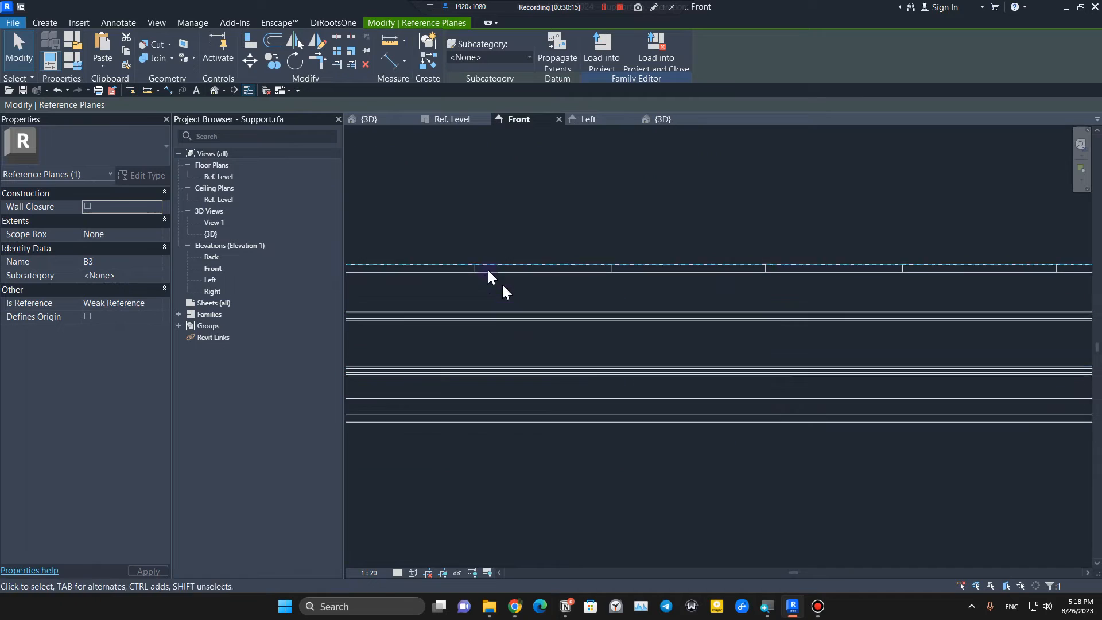
left_click(449, 213)
Step: Check the strut's slot cuts in the 3D view and return to the Front elevation
left_click(663, 119)
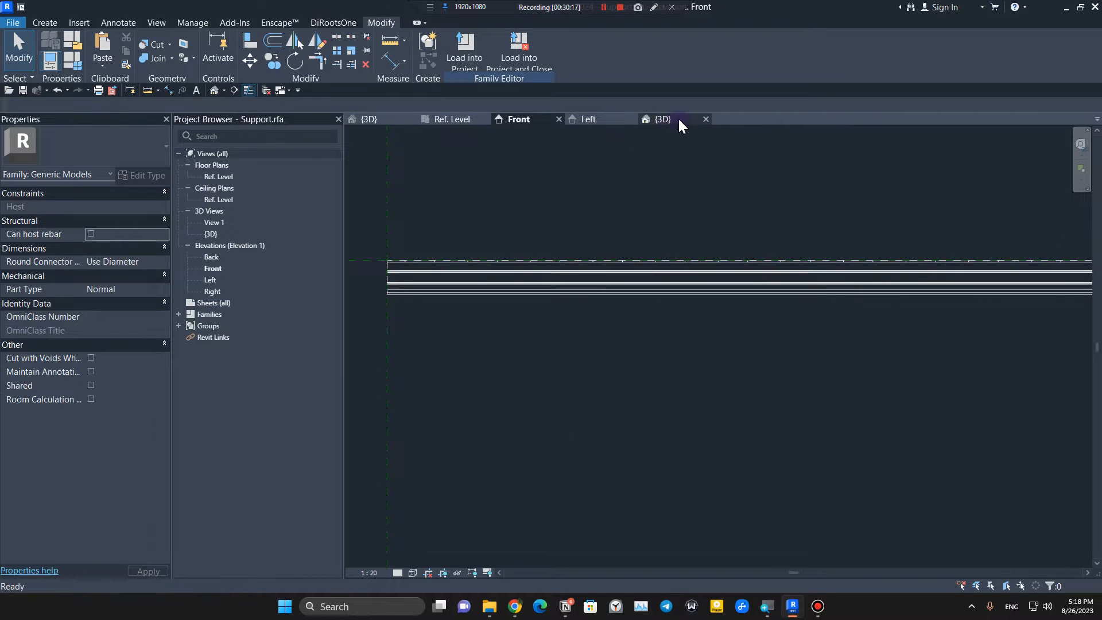
scroll(572, 369, "up", 5)
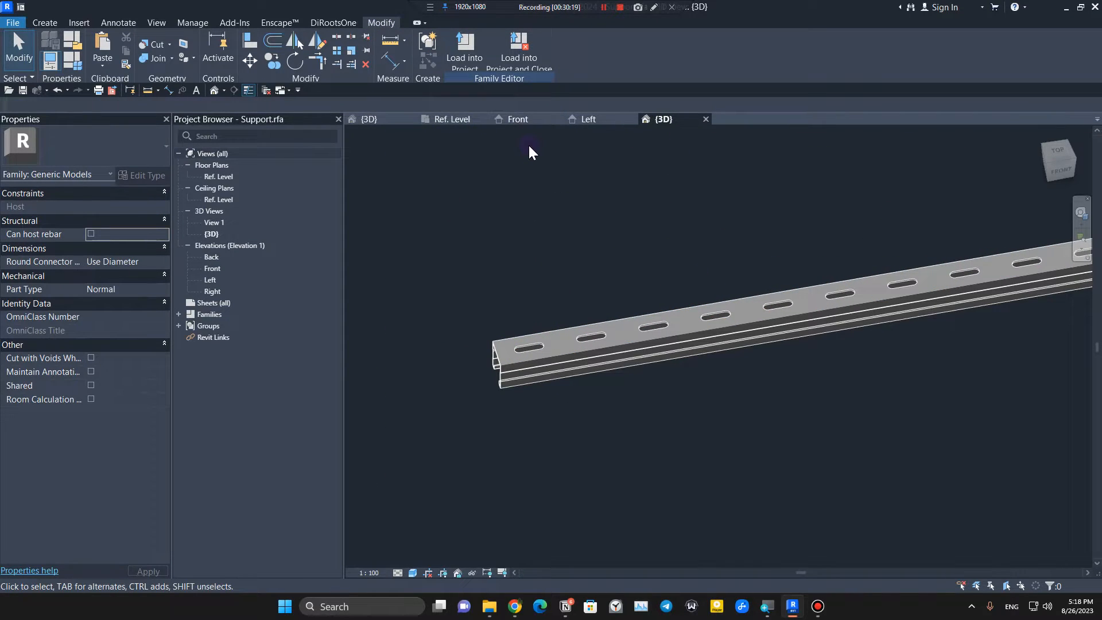
left_click(503, 122)
scroll(603, 298, "down", 5)
scroll(584, 313, "up", 3)
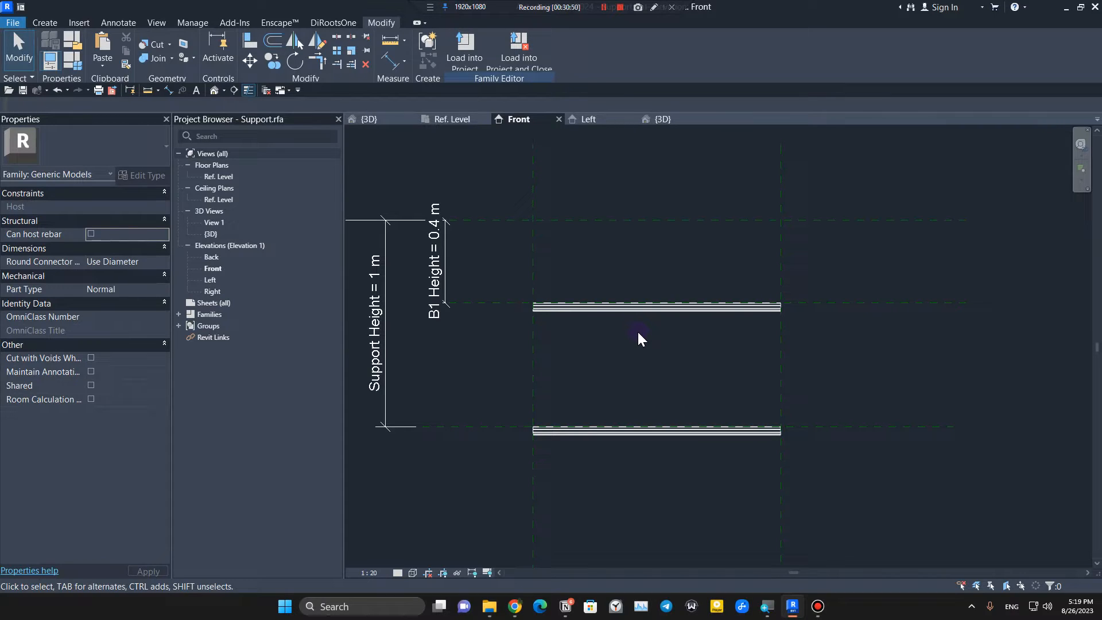
scroll(637, 336, "down", 2)
middle_click_drag(620, 340, 595, 322)
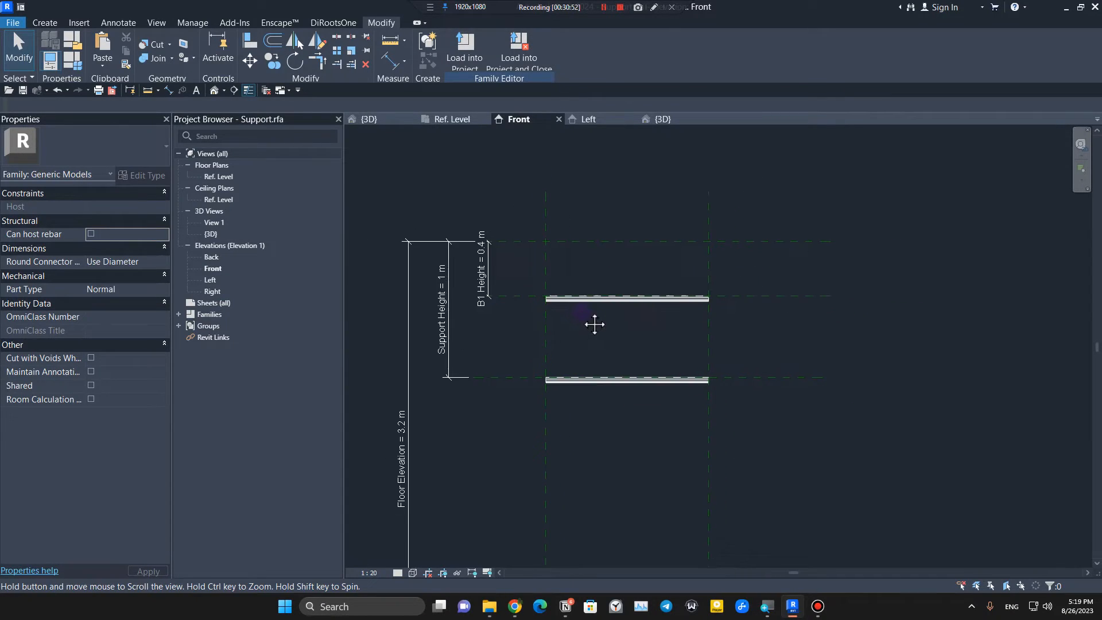
left_click(51, 24)
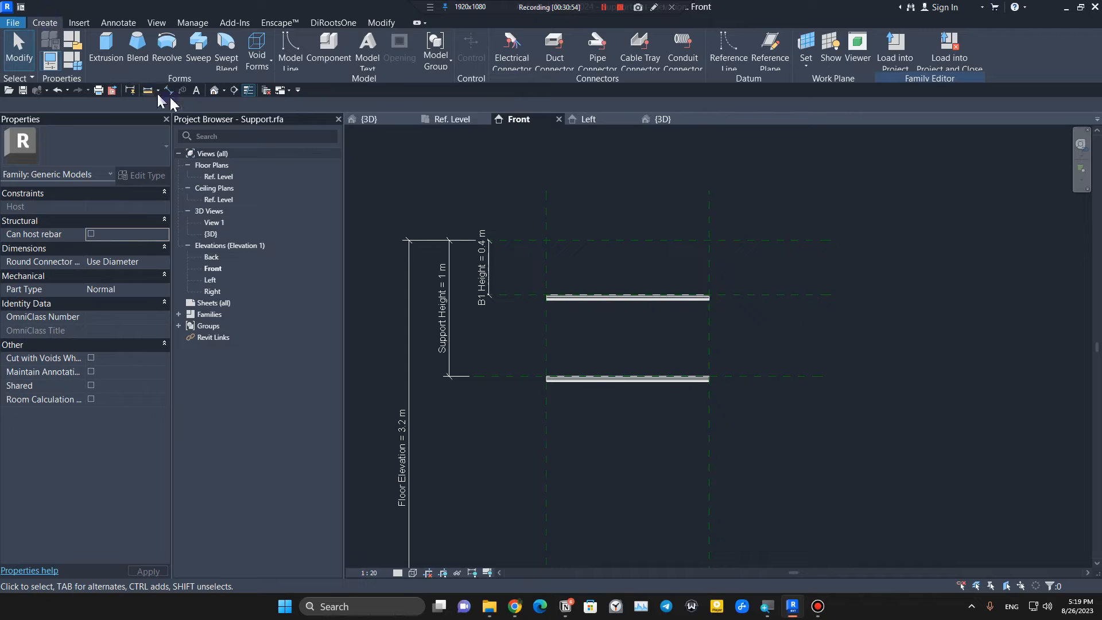
left_click(202, 64)
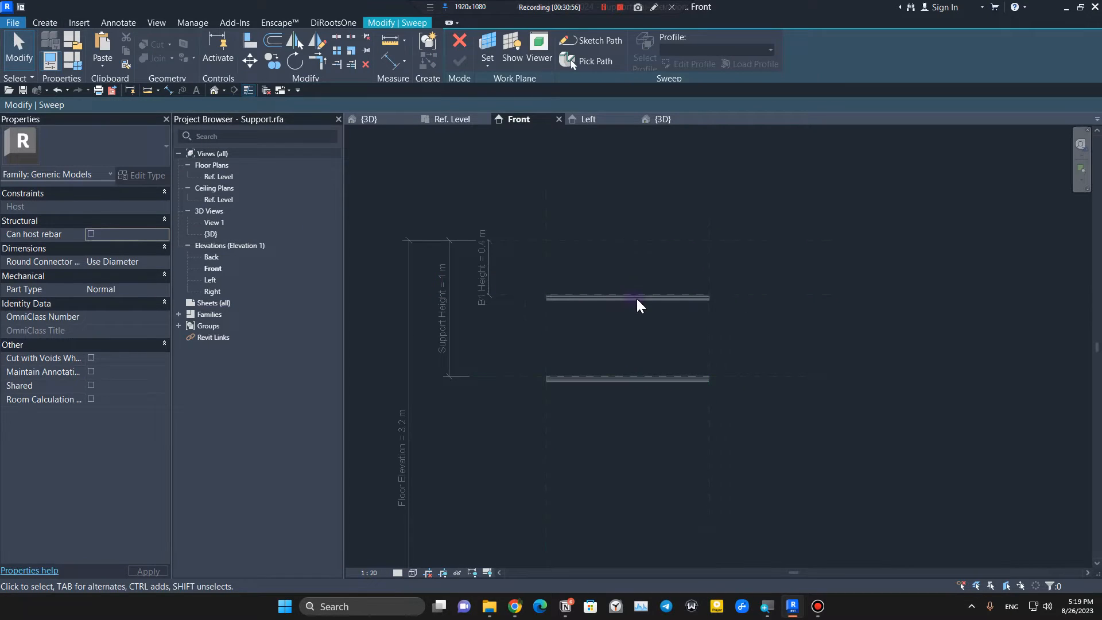
middle_click_drag(636, 297, 574, 271)
left_click(594, 40)
scroll(494, 224, "up", 3)
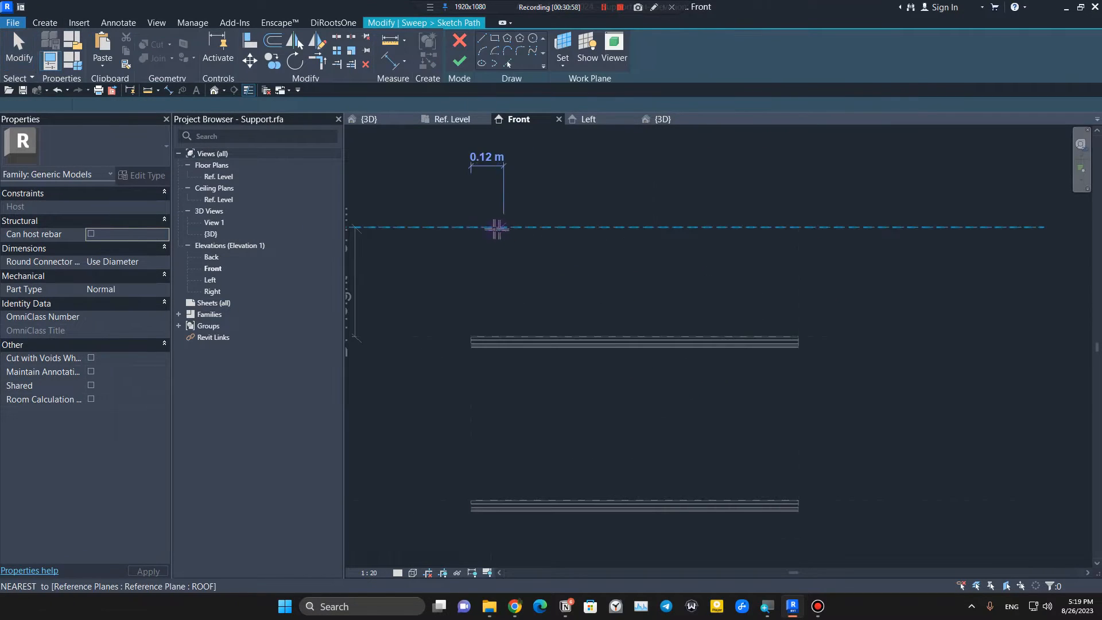
left_click(470, 205)
middle_click_drag(483, 461, 491, 400)
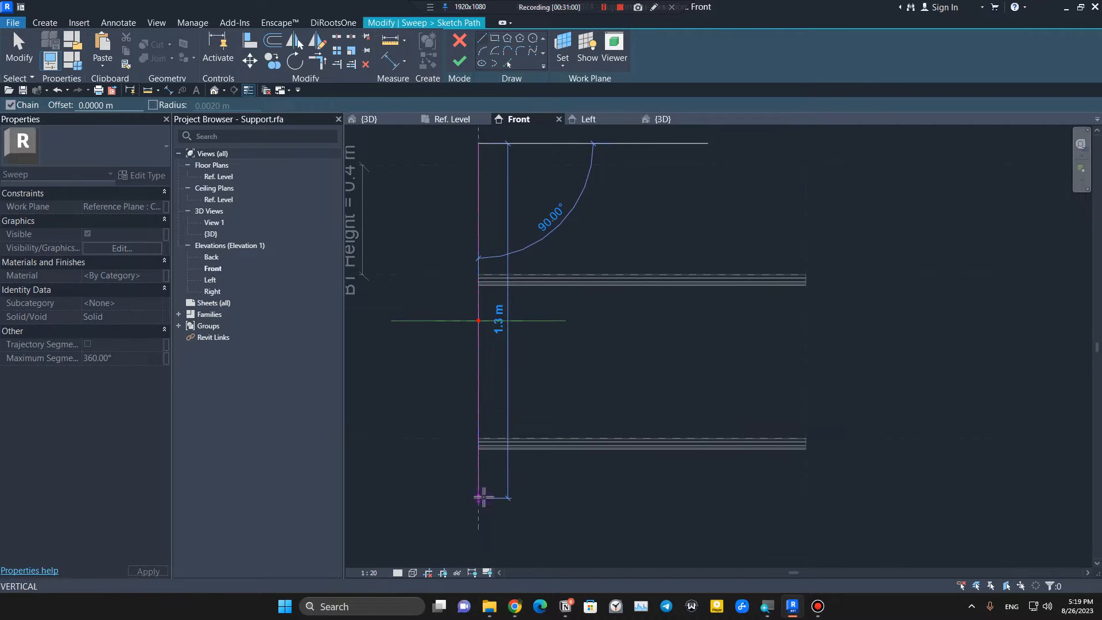
left_click(480, 497)
key("Escape")
key("Escape")
scroll(476, 508, "down", 2)
scroll(476, 439, "down", 1)
key("a")
key("l")
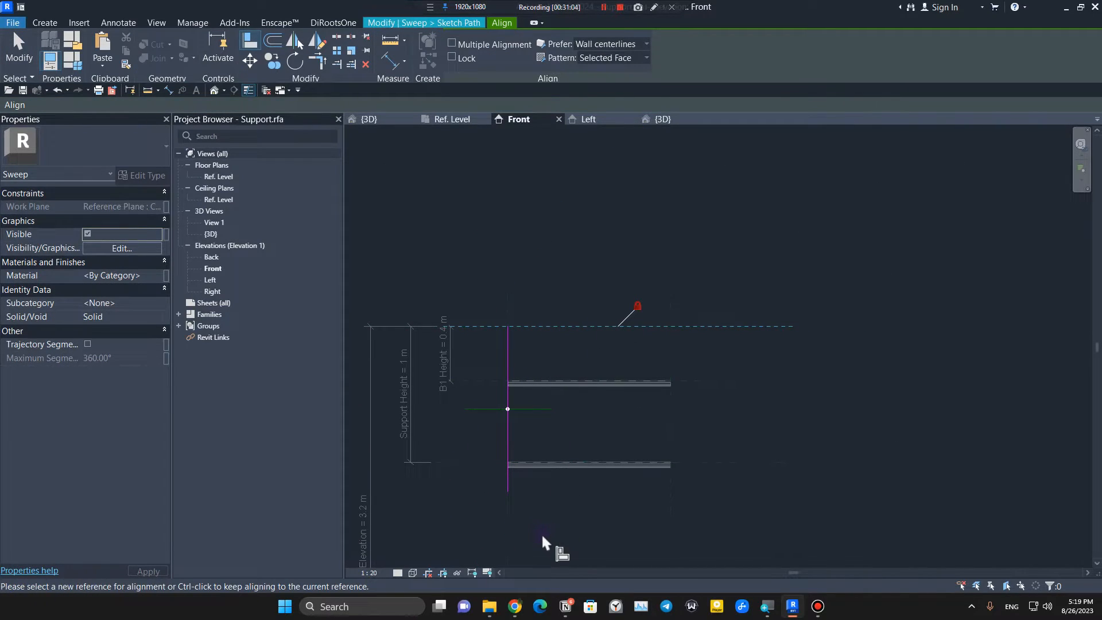
left_click(474, 463)
key("Escape")
scroll(509, 401, "up", 3)
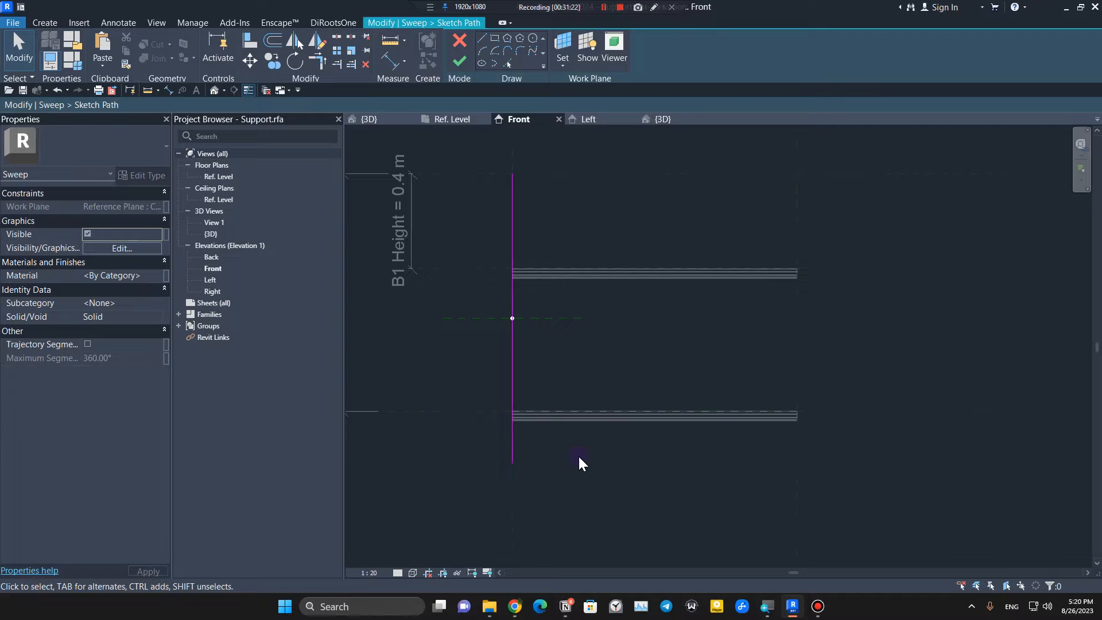
left_click(459, 42)
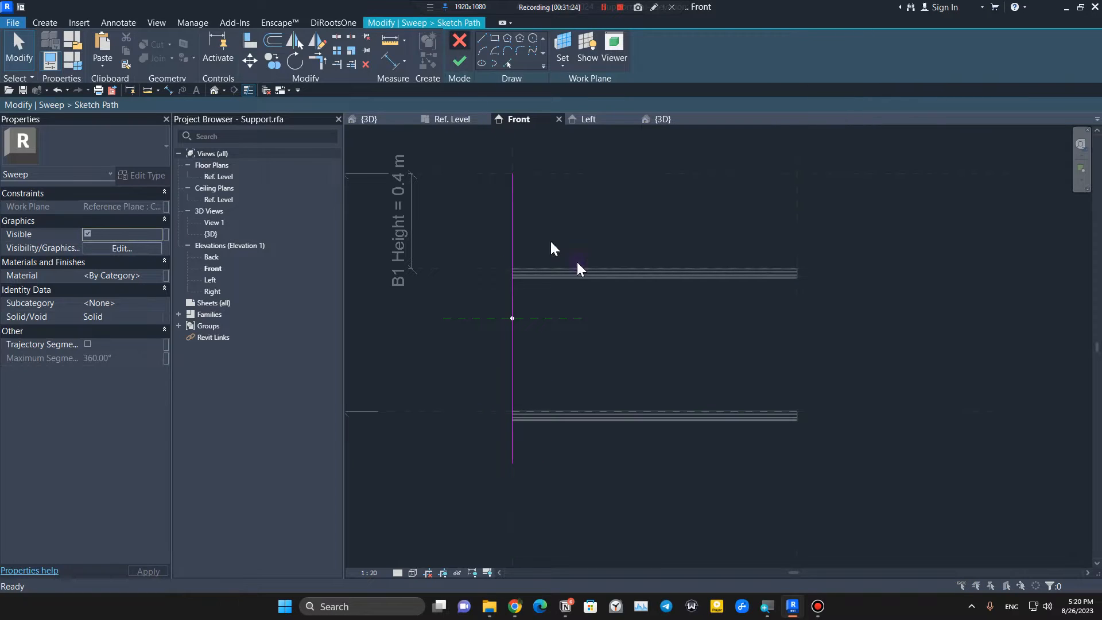
left_click(587, 310)
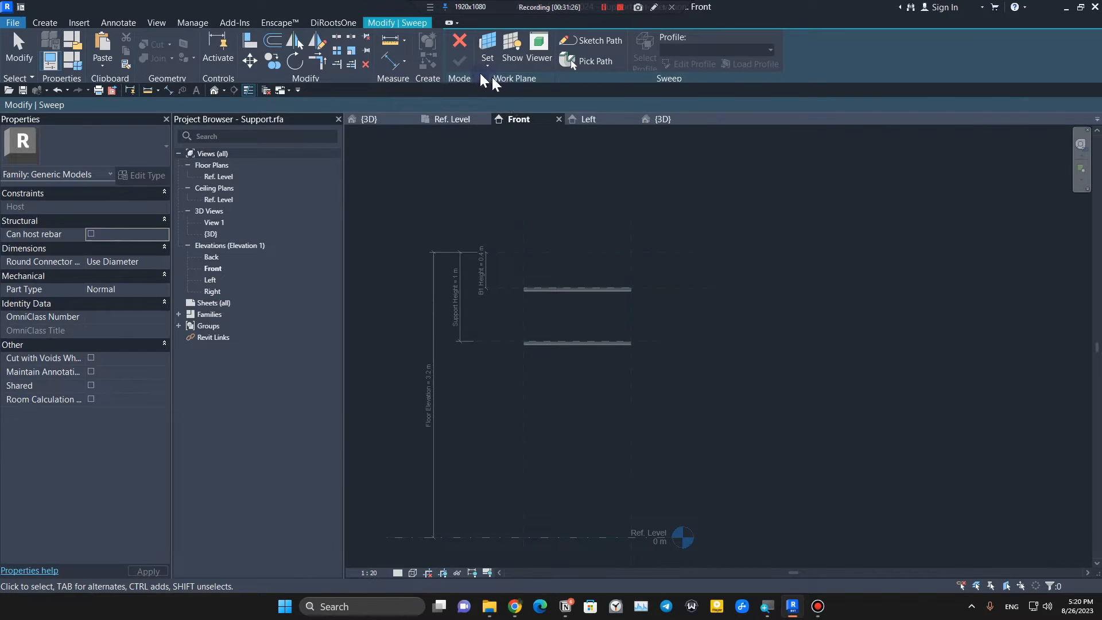
left_click(460, 41)
Step: Draw a horizontal reference plane about 0.1 m below reference plane B3 in the Front elevation
scroll(581, 313, "up", 2)
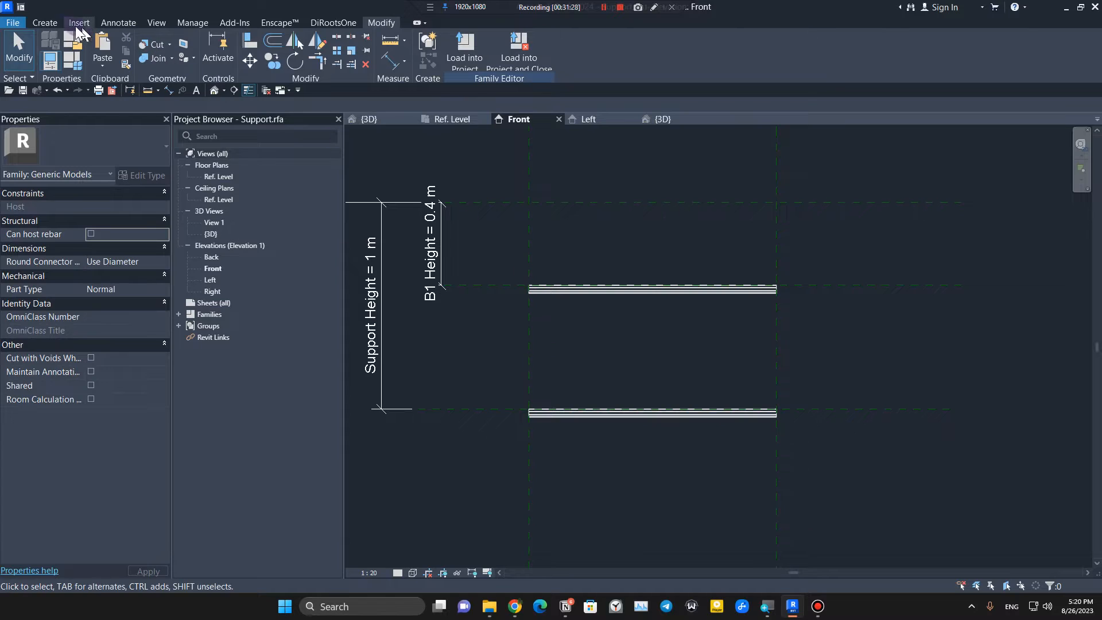
left_click(48, 22)
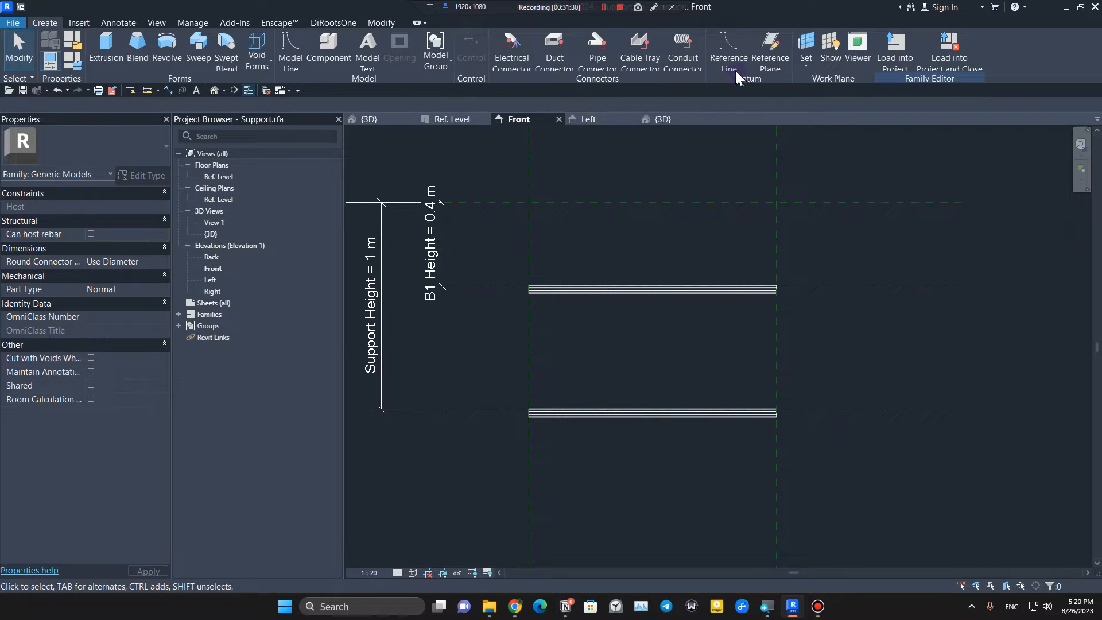
left_click(770, 47)
key("Escape")
scroll(476, 378, "up", 3)
Step: Dimension the distance between plane B3 and the reference plane below it, and lock that dimension
key("d")
key("i")
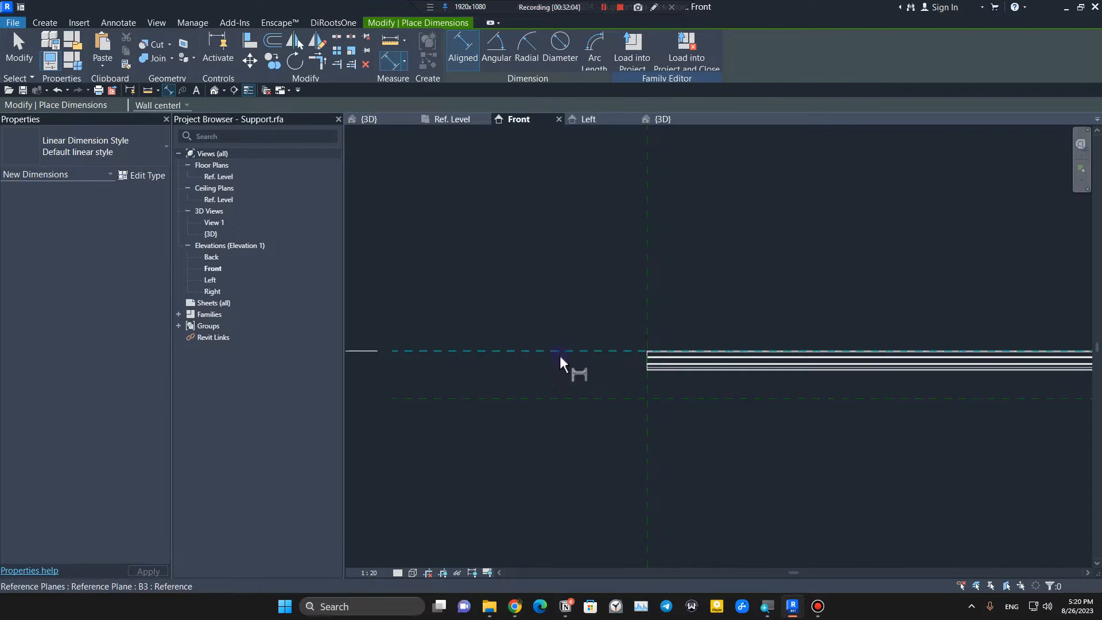
left_click(539, 352)
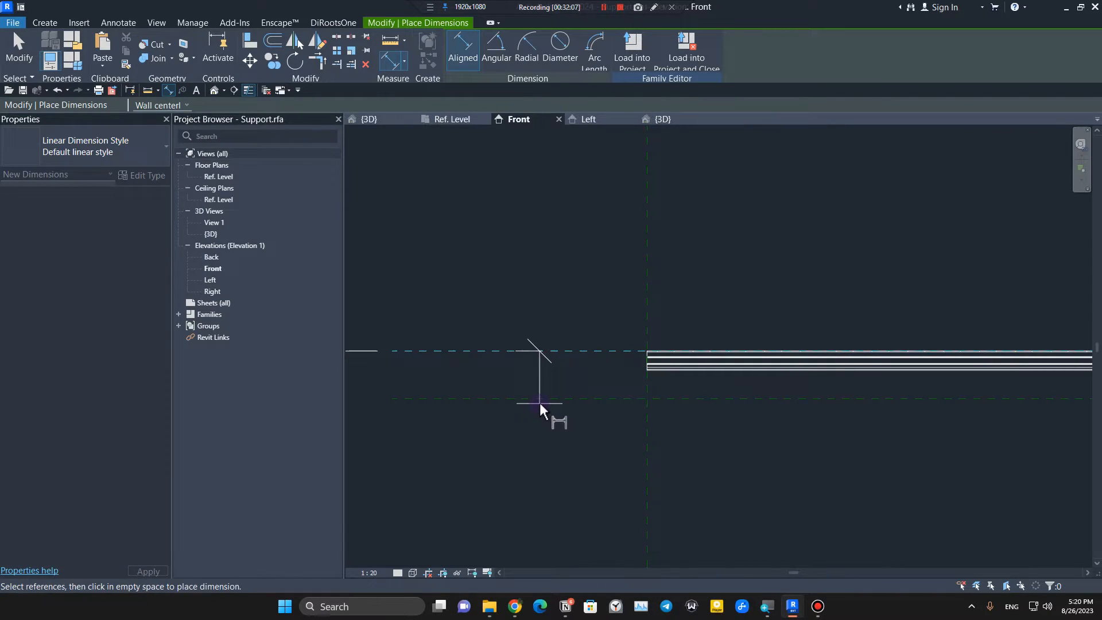
left_click(539, 400)
left_click(490, 436)
key("Escape")
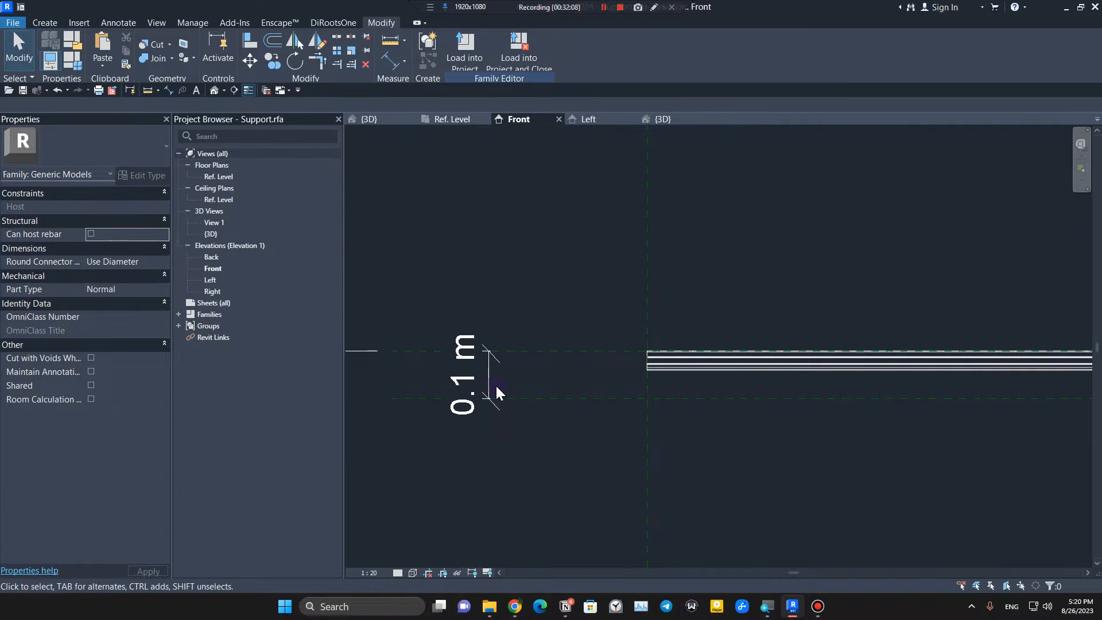
left_click(488, 385)
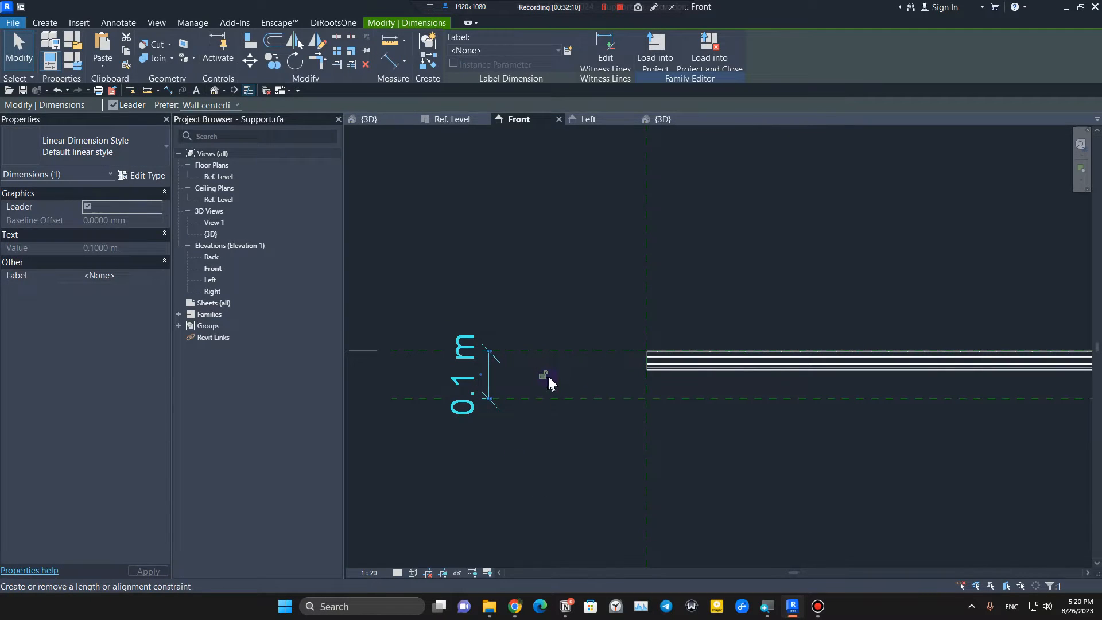
scroll(547, 445, "down", 5)
key("Escape")
scroll(548, 436, "up", 4)
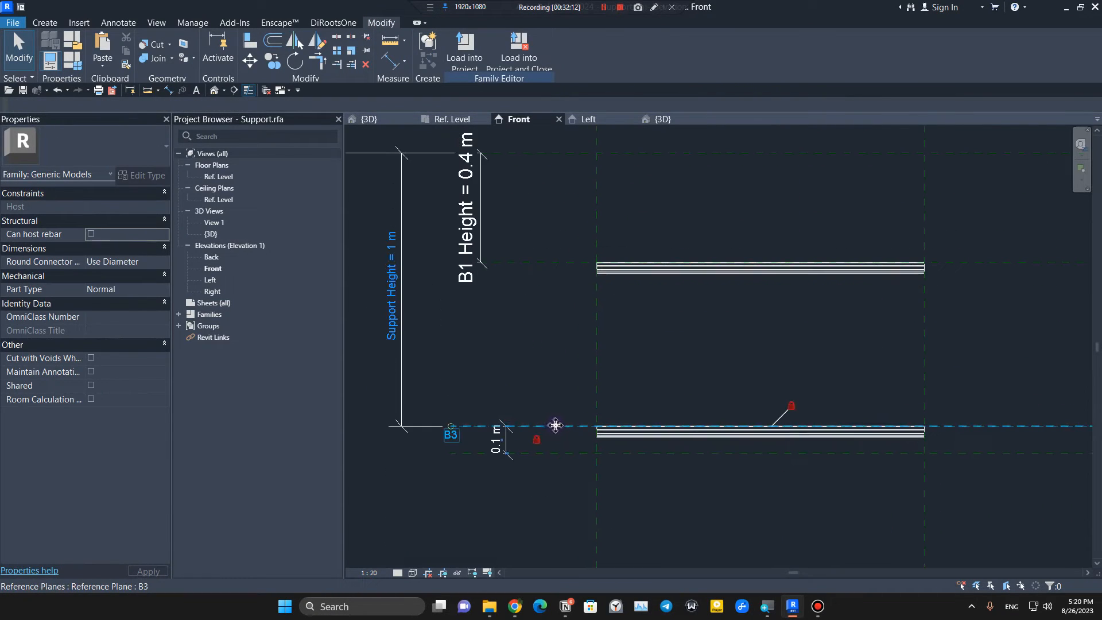
Step: Move reference plane B3 up and back down in the Front view to flex the rails, leaving Support Height at about 0.94 m
left_click_drag(553, 425, 557, 379)
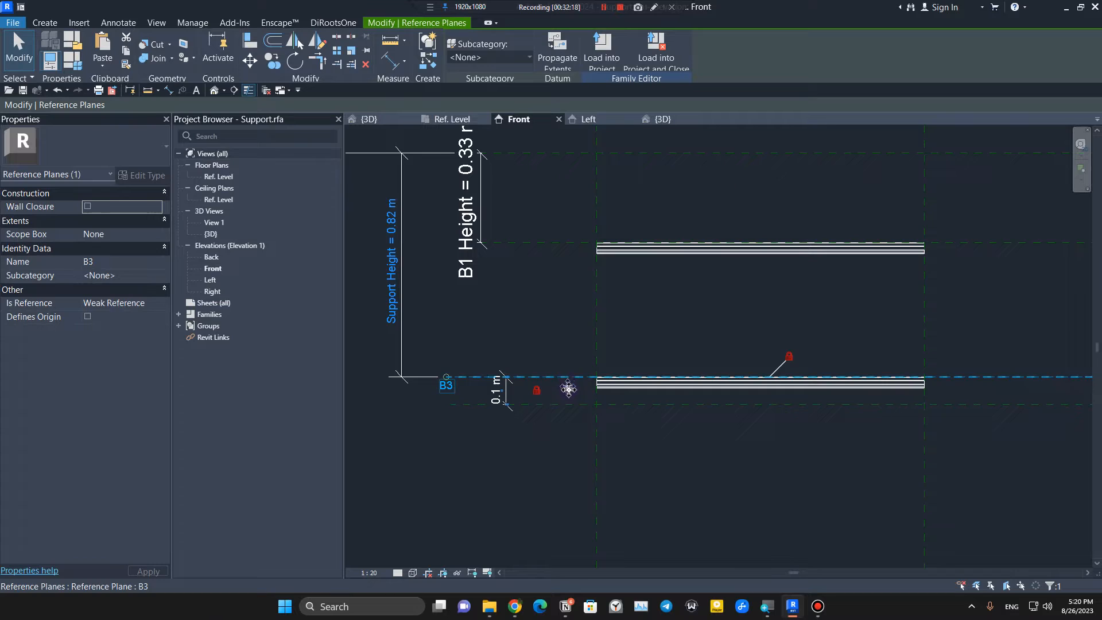
left_click_drag(568, 389, 543, 433)
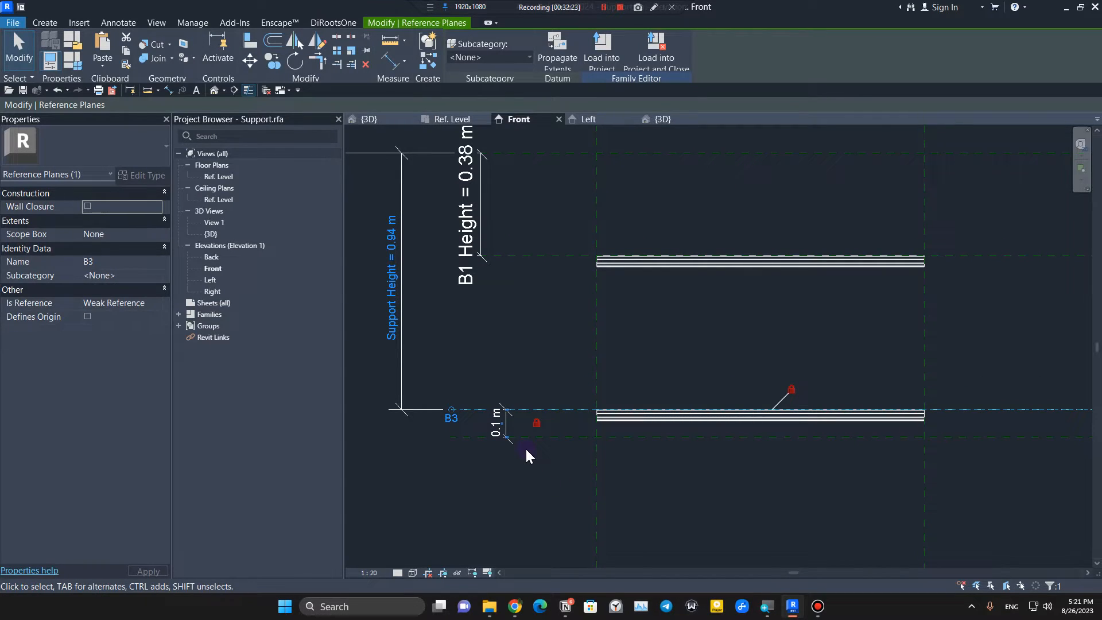
scroll(591, 447, "down", 1)
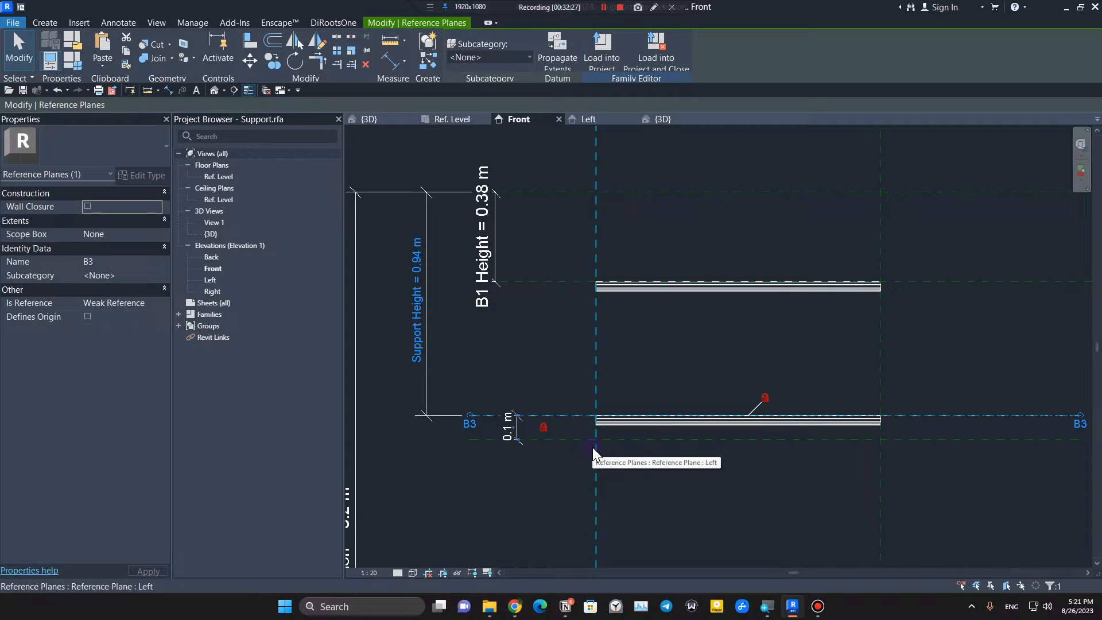
scroll(728, 499, "down", 1)
middle_click_drag(732, 510, 631, 500)
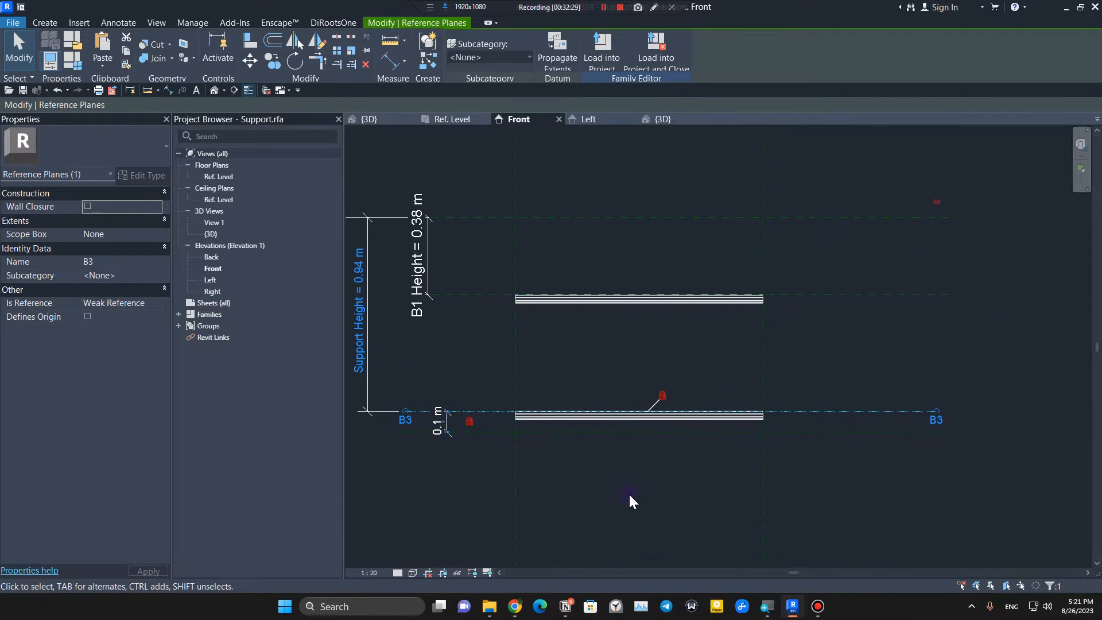
left_click(473, 371)
Step: Save the family and sketch a vertical sweep path along the Left reference plane, from the uppermost plane to the plane below B3
left_click(40, 22)
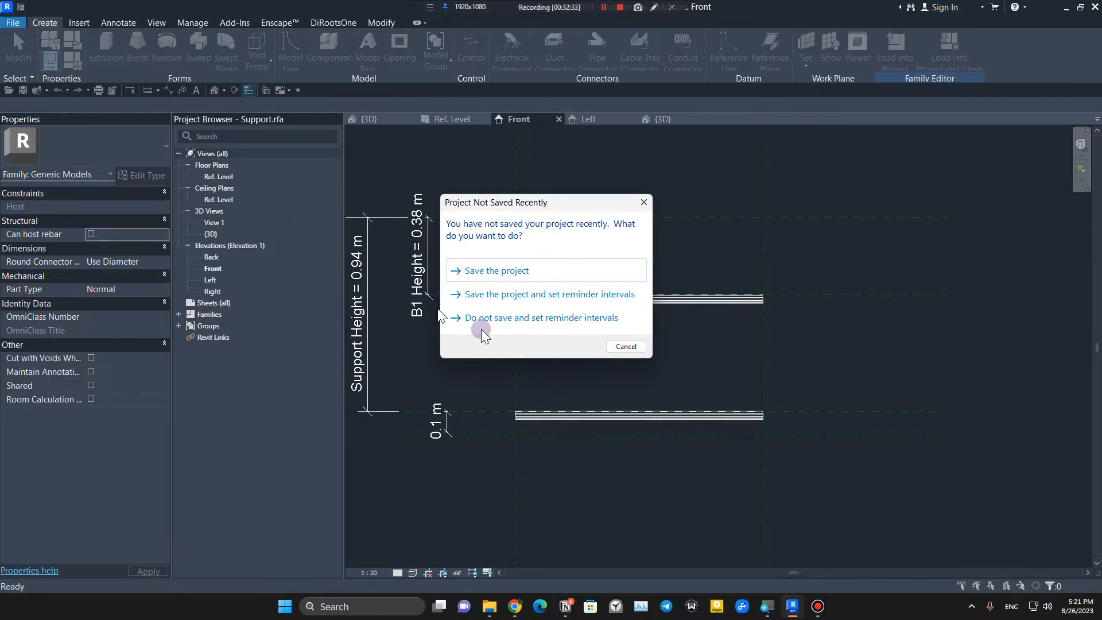
left_click(497, 271)
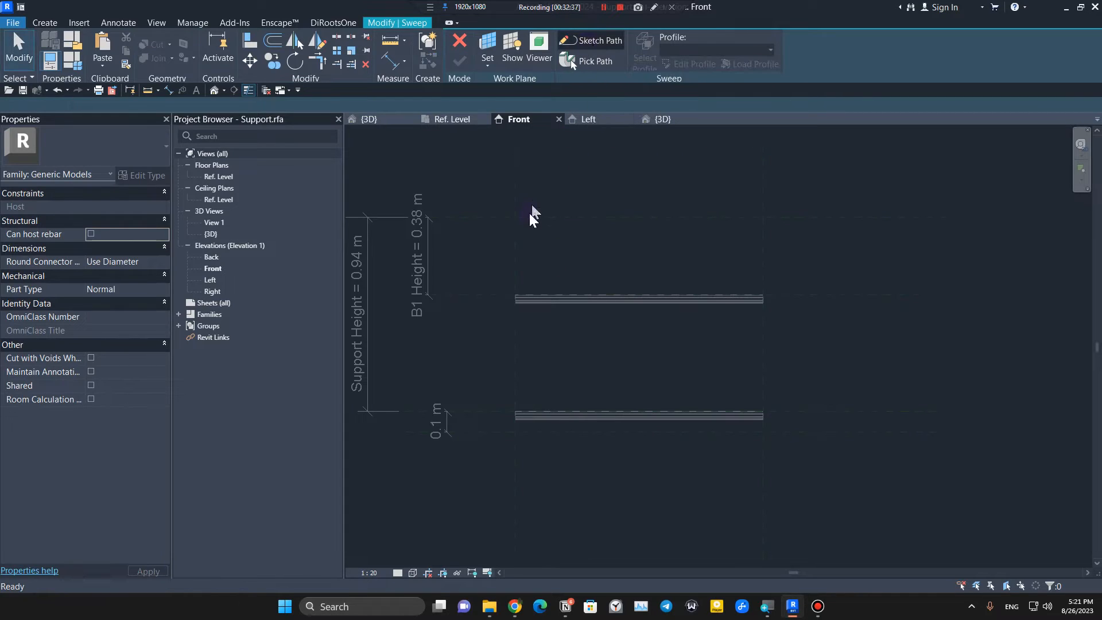
left_click(515, 217)
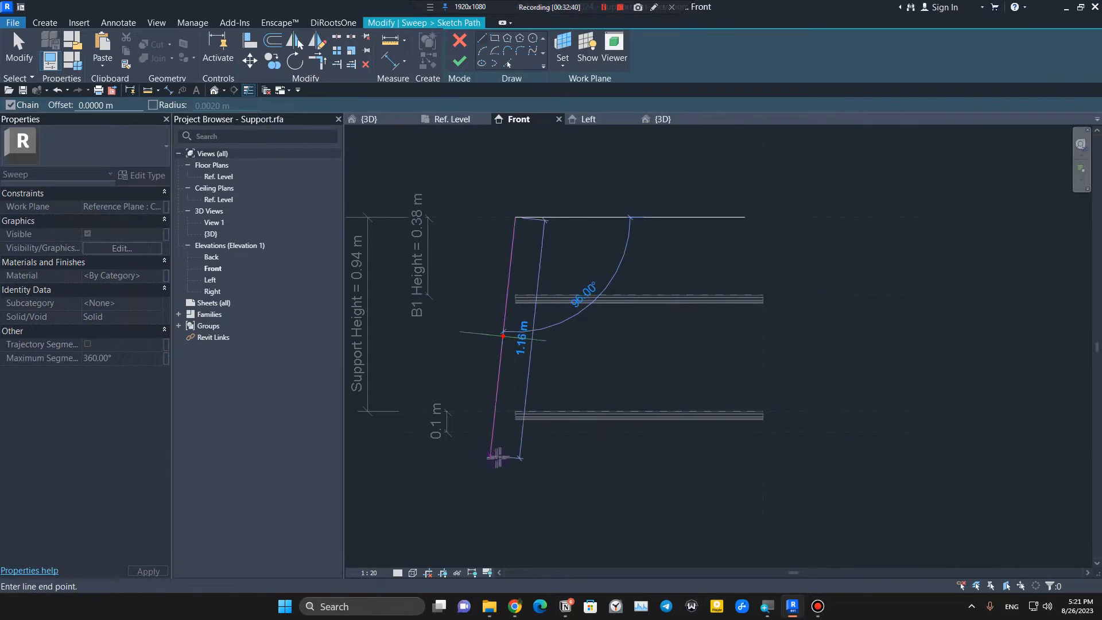
scroll(497, 457, "up", 2)
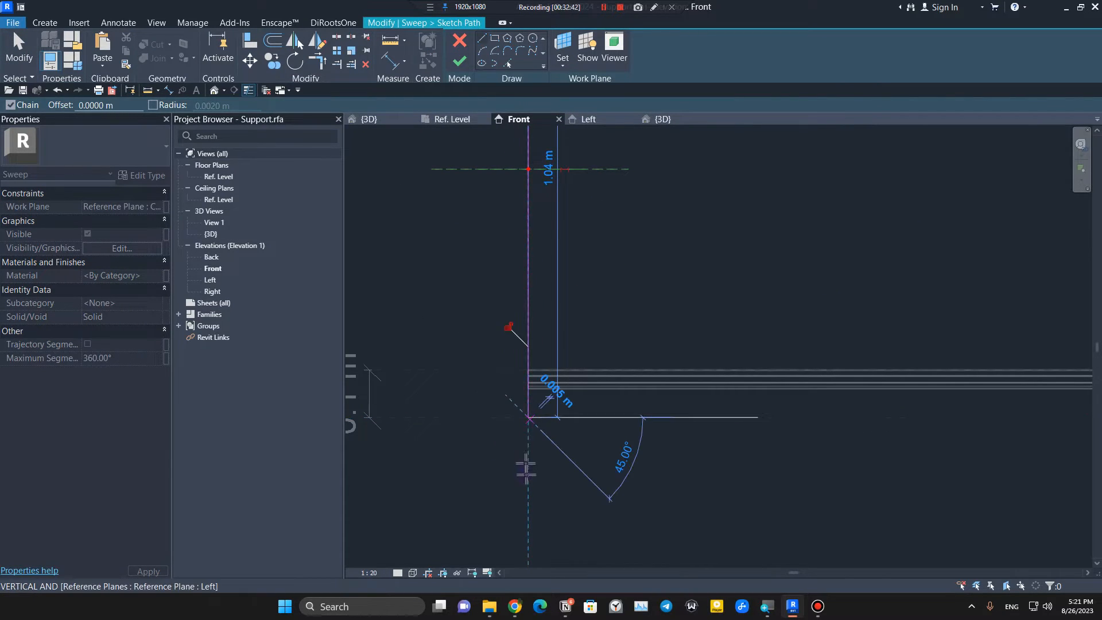
scroll(526, 469, "down", 4)
key("Escape")
key("Escape")
scroll(597, 270, "up", 2)
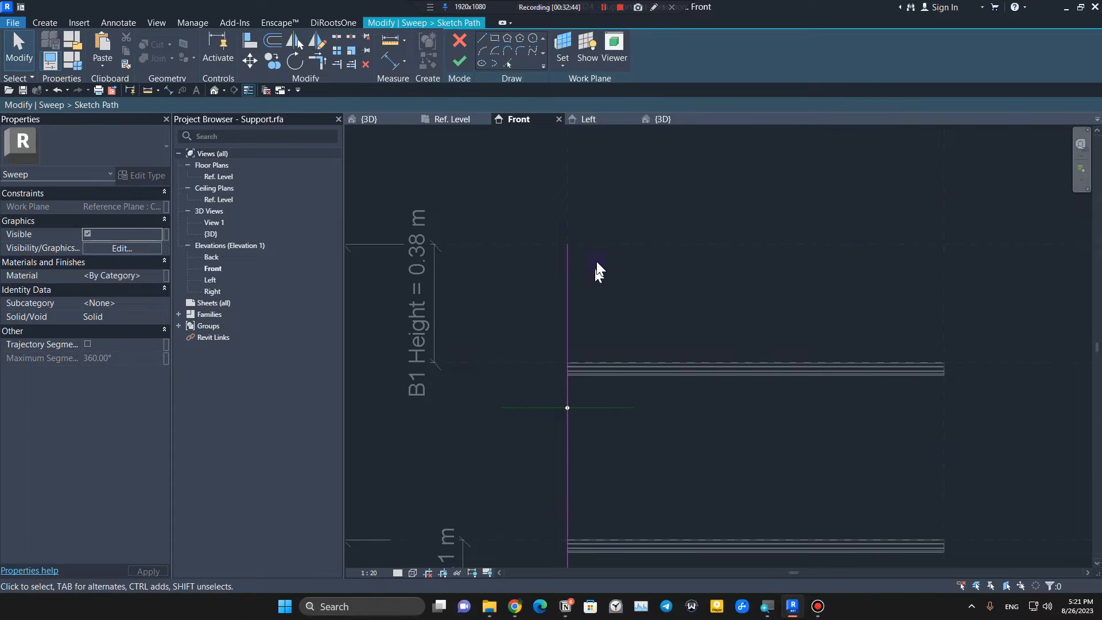
Step: Align and lock the path's upper end to the uppermost reference plane, and align its lower end to the plane below B3
key("a")
key("l")
left_click(572, 244)
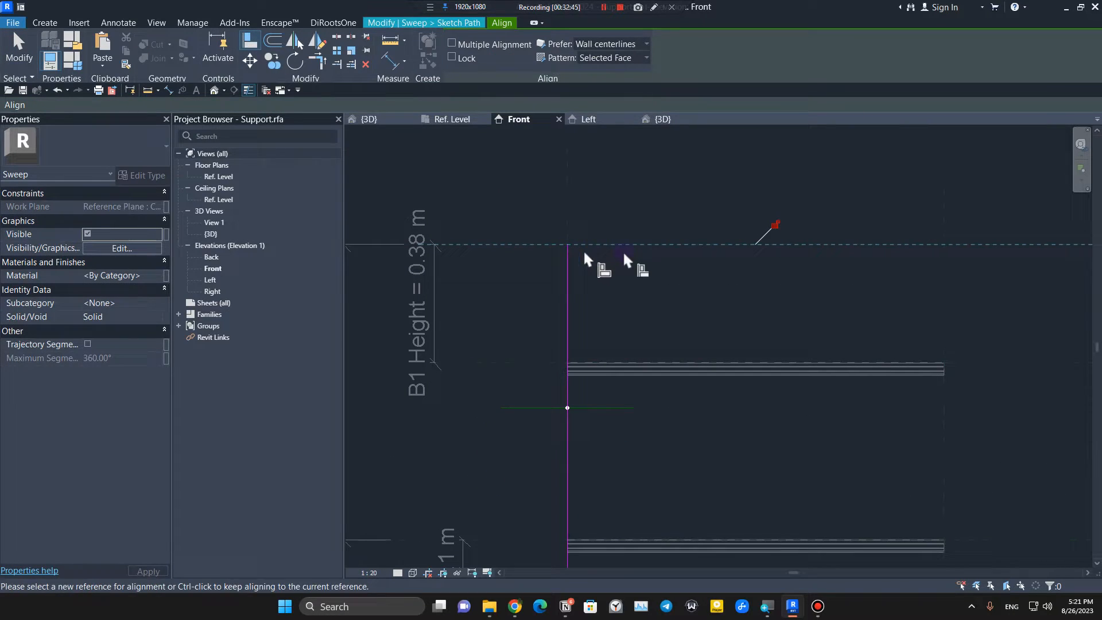
left_click(777, 224)
middle_click_drag(625, 540, 583, 426)
left_click(542, 457)
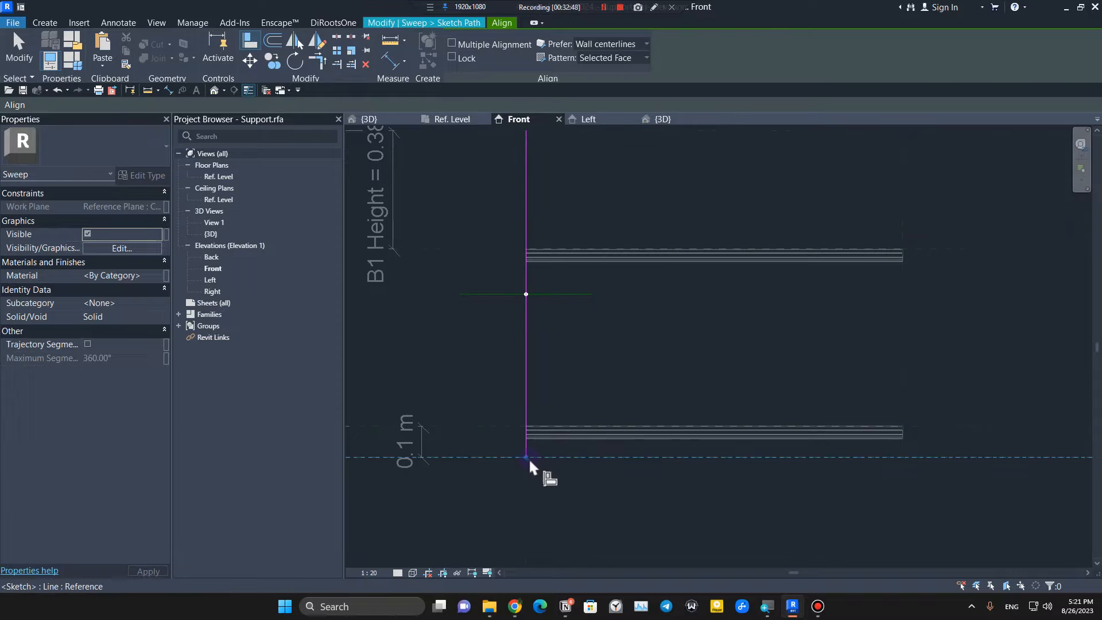
left_click(528, 458)
scroll(632, 492, "down", 2)
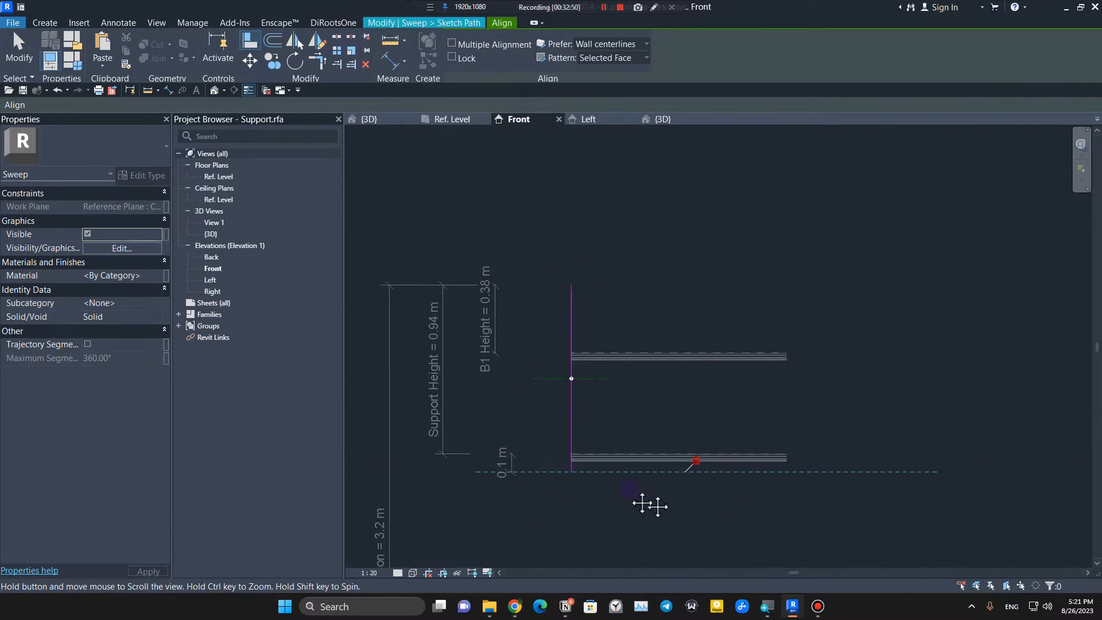
scroll(632, 494, "down", 3)
key("Escape")
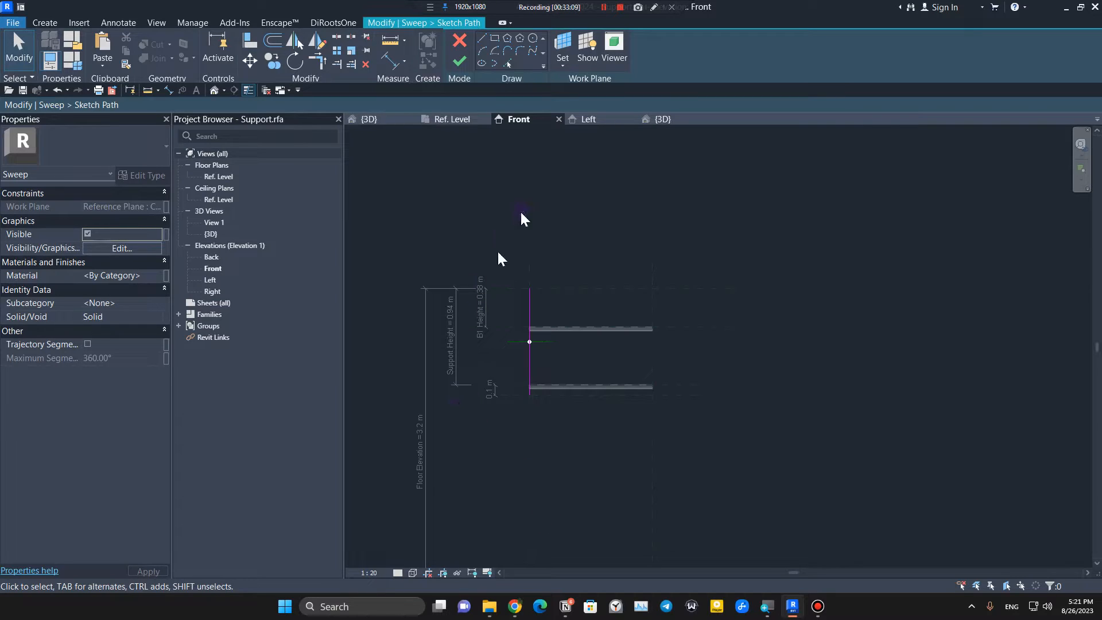
Step: Switch to the H Profile family and save a copy of it as V Profile
key("alt+Tab")
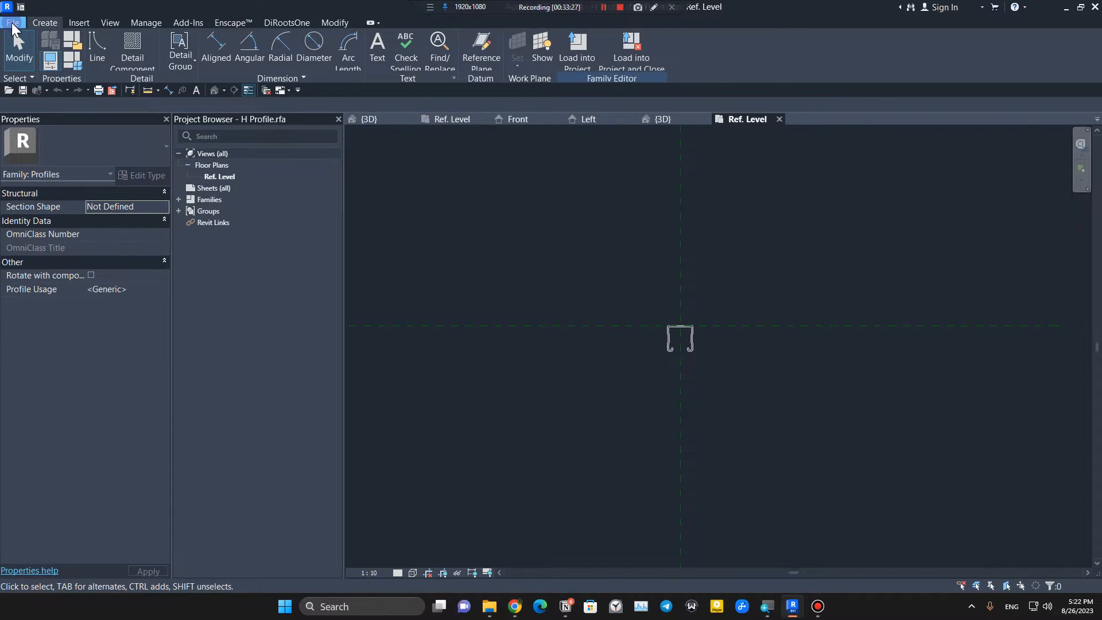
left_click(12, 23)
mouse_move(56, 165)
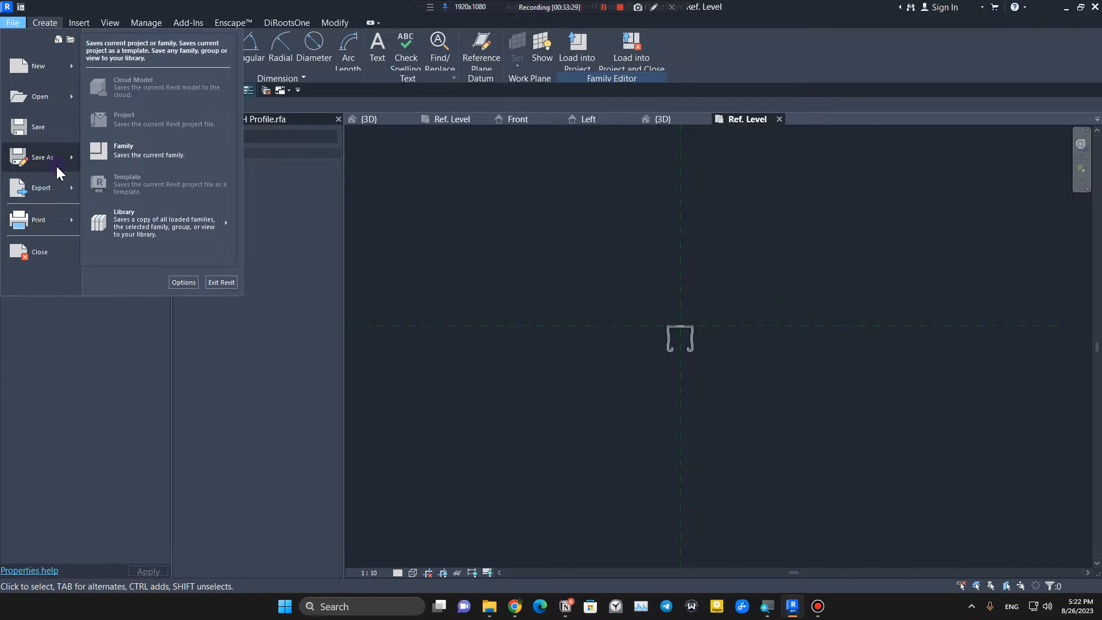
left_click(171, 157)
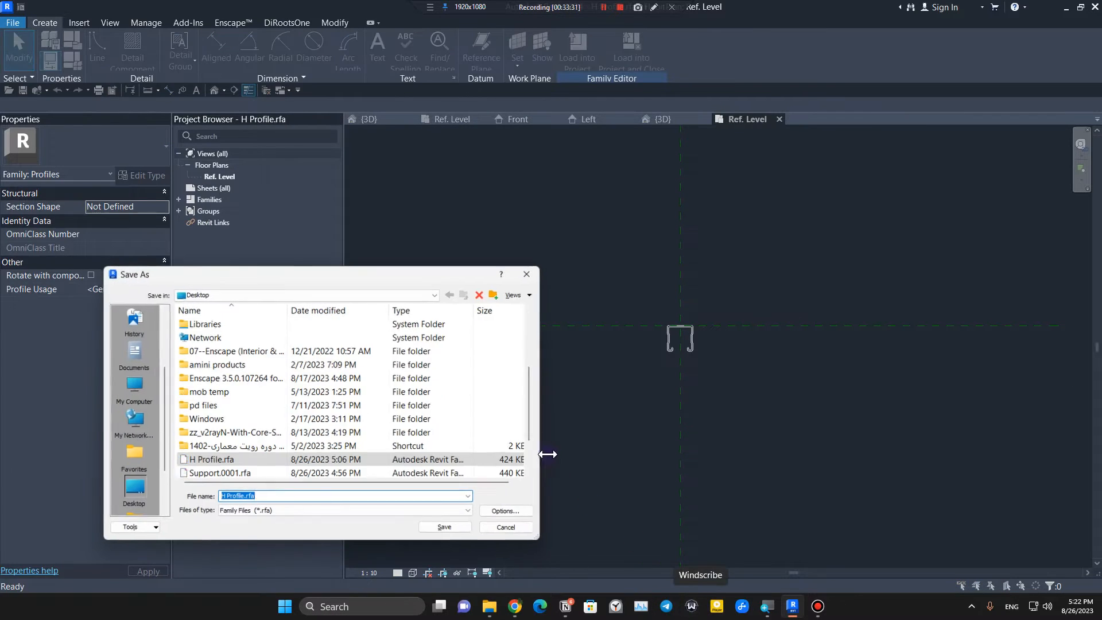
type("V Profile")
key("Return")
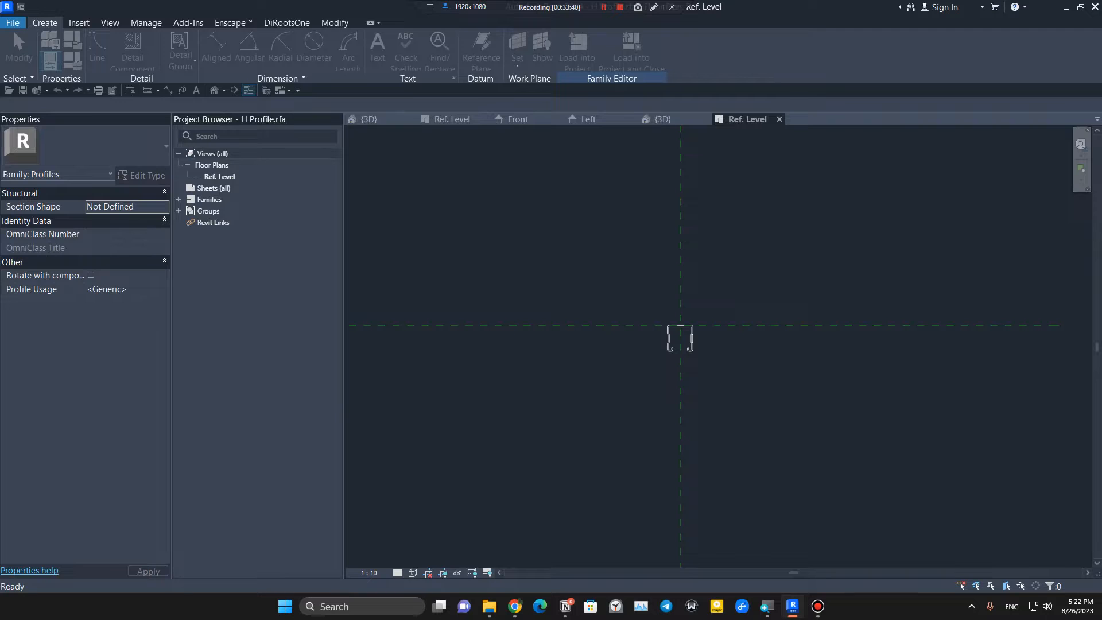
Step: Scale all the profile lines graphically from the outline's upper-left corner, setting the scaled width to 60
scroll(696, 344, "up", 6)
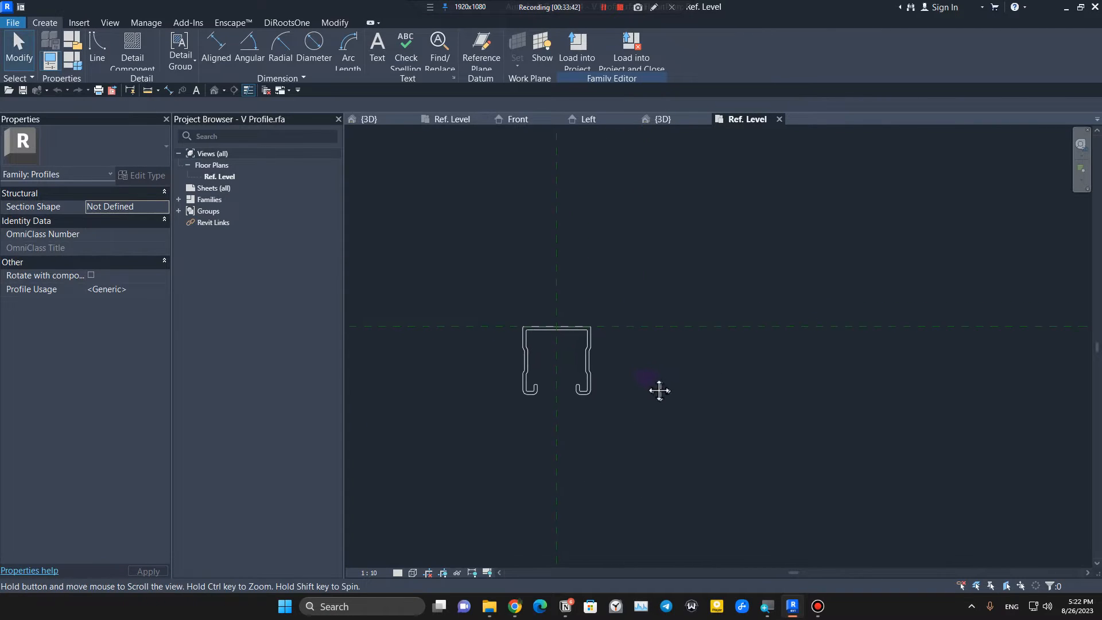
left_click_drag(398, 474, 621, 298)
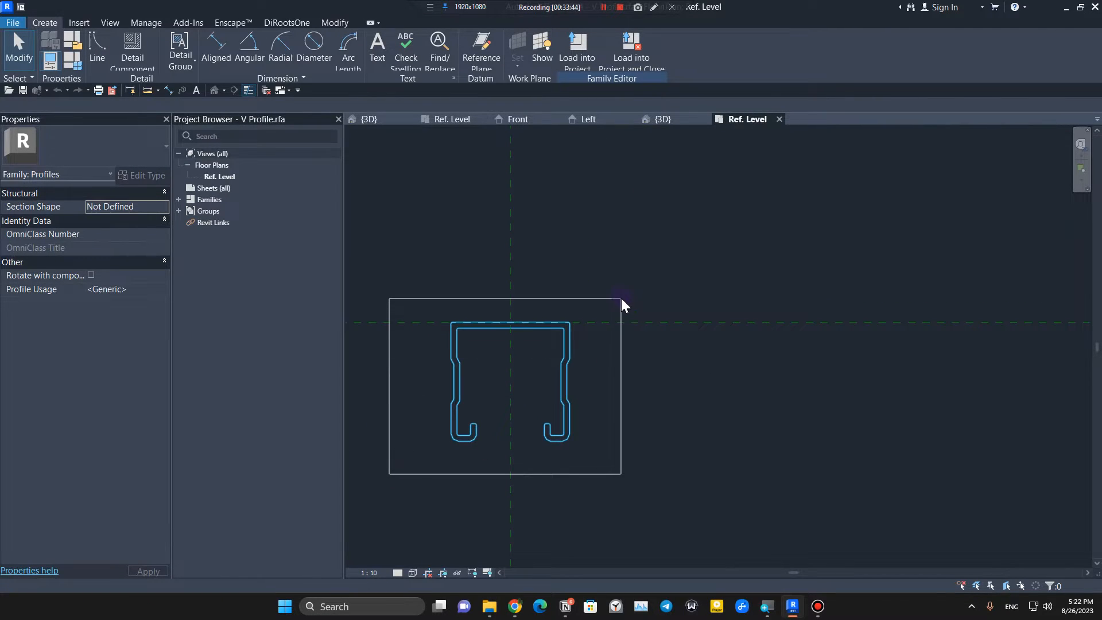
scroll(463, 331, "down", 2)
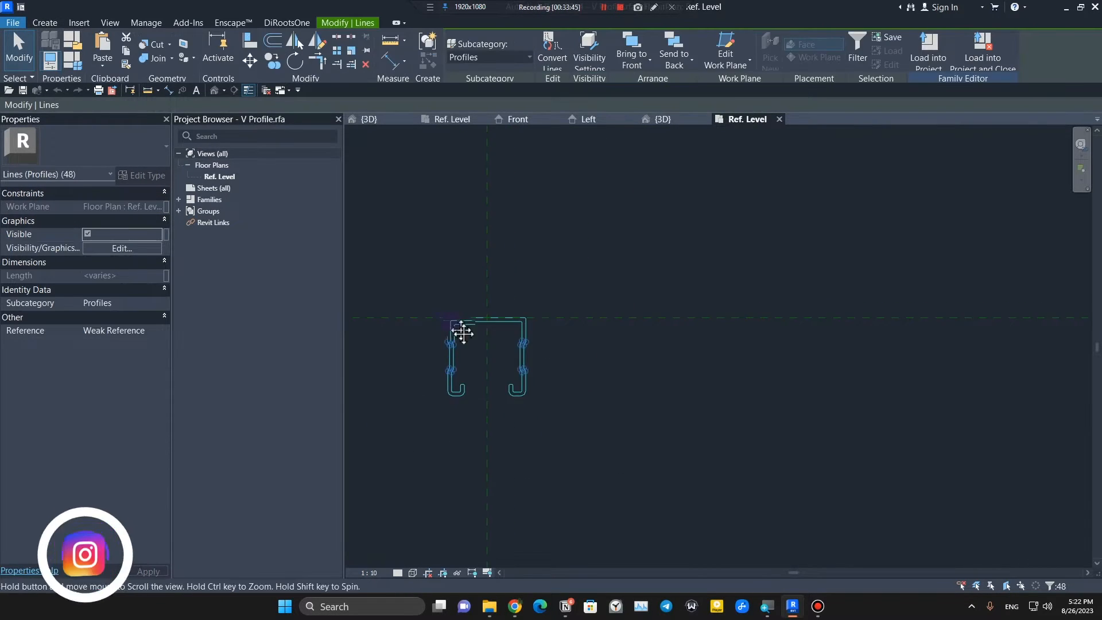
left_click(351, 50)
left_click(495, 363)
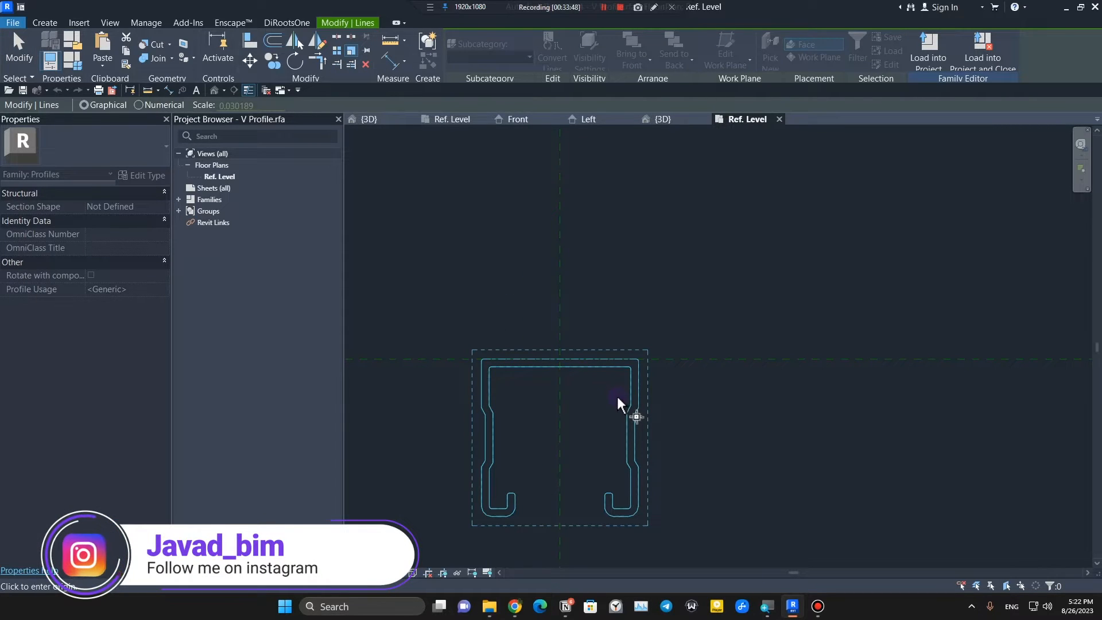
left_click(484, 360)
left_click(639, 360)
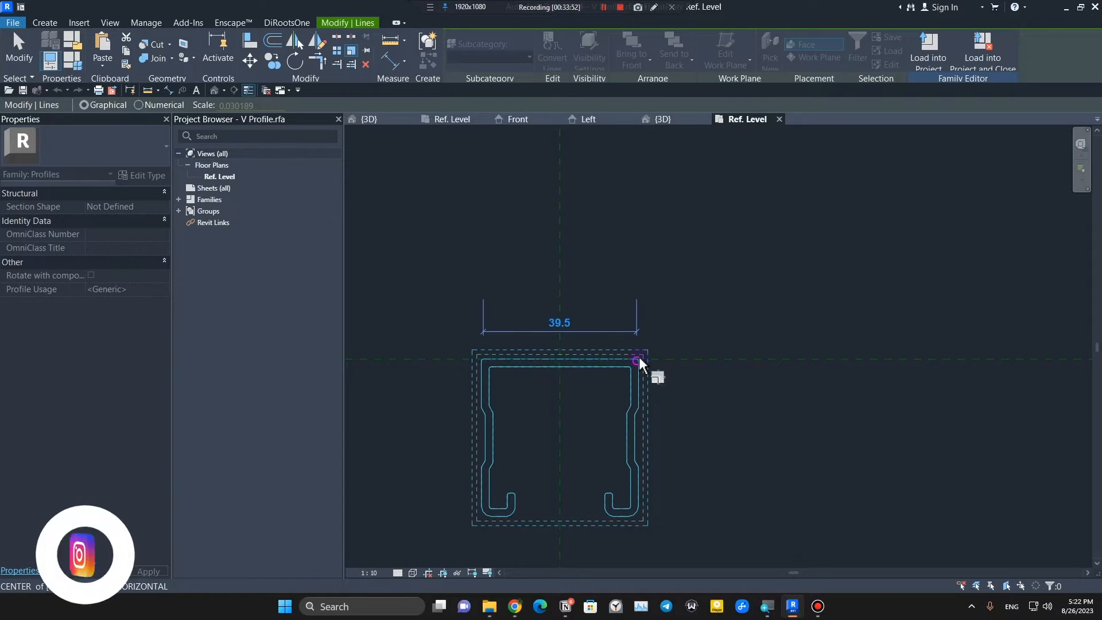
type("60")
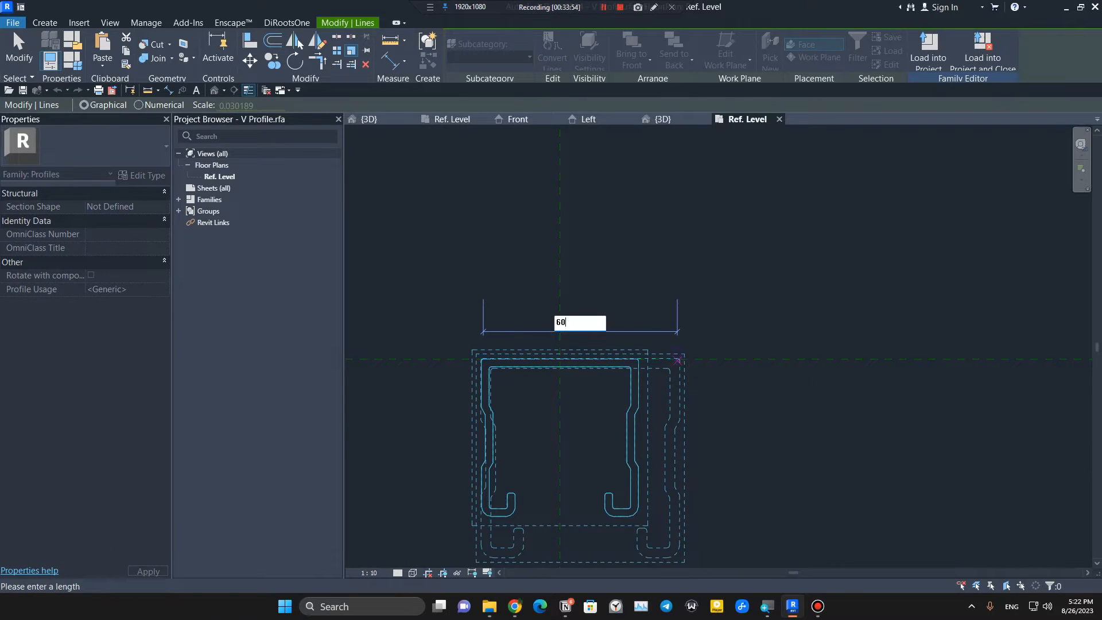
key("Return")
scroll(702, 364, "down", 3)
scroll(702, 365, "down", 2)
middle_click_drag(709, 435, 620, 460)
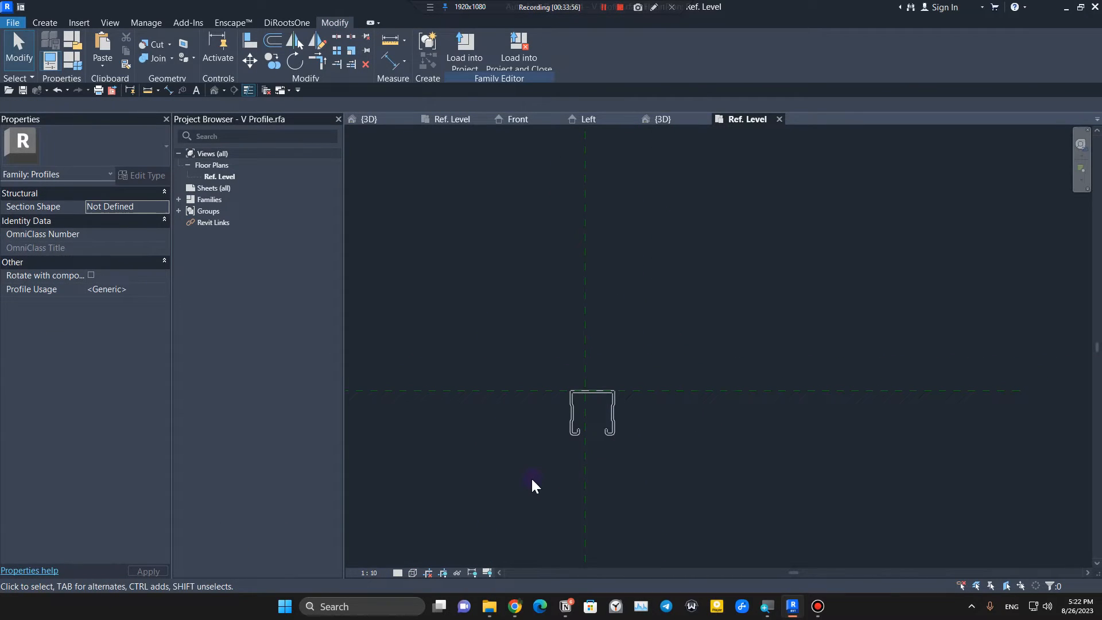
Step: Rotate the whole profile outline 90° clockwise about its centre so its opening faces left
left_click_drag(528, 477, 656, 358)
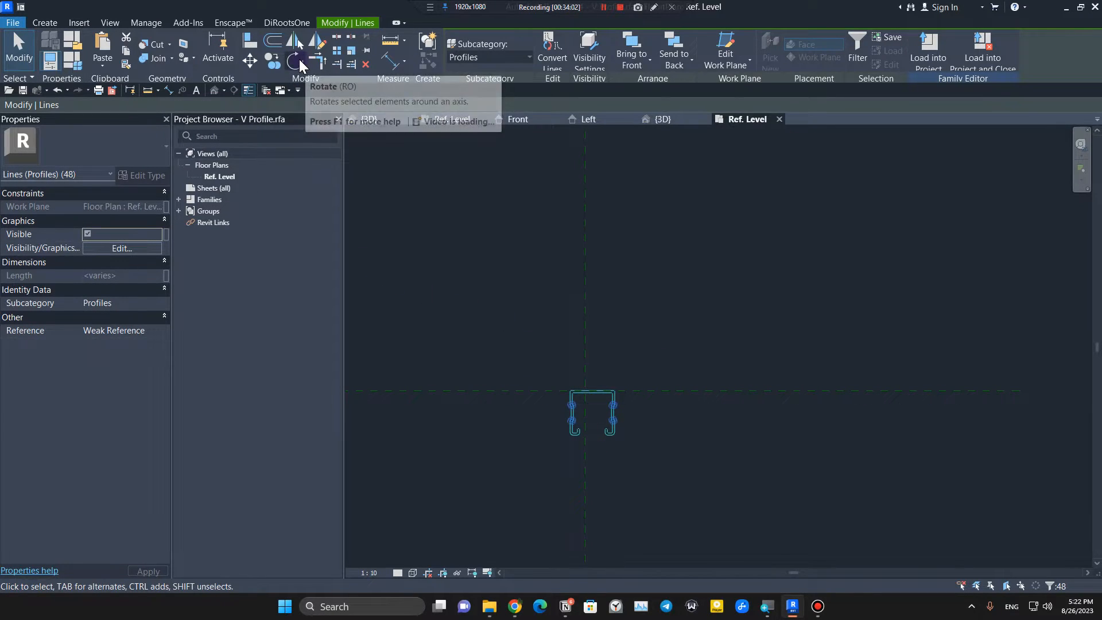
left_click(295, 60)
left_click(450, 414)
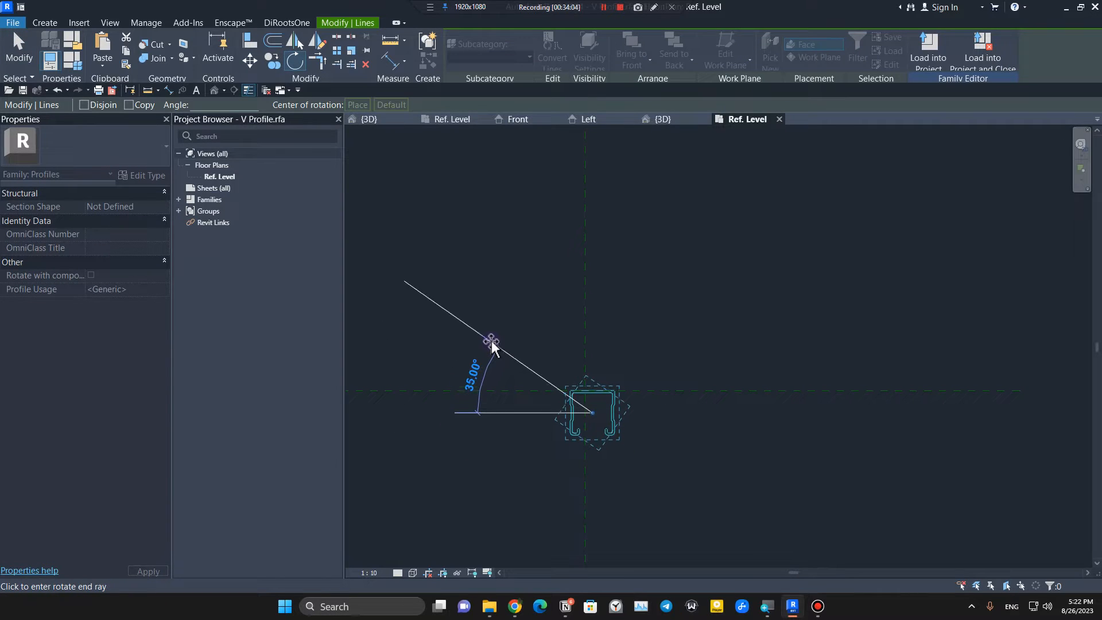
type("9")
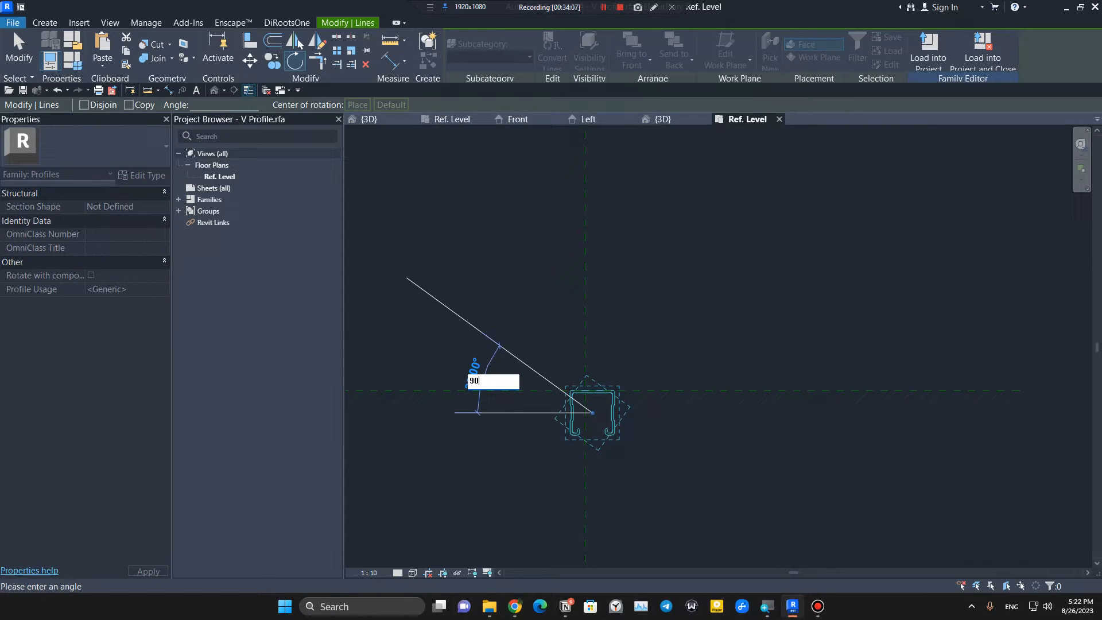
type("0")
key("Return")
key("Escape")
scroll(540, 436, "up", 2)
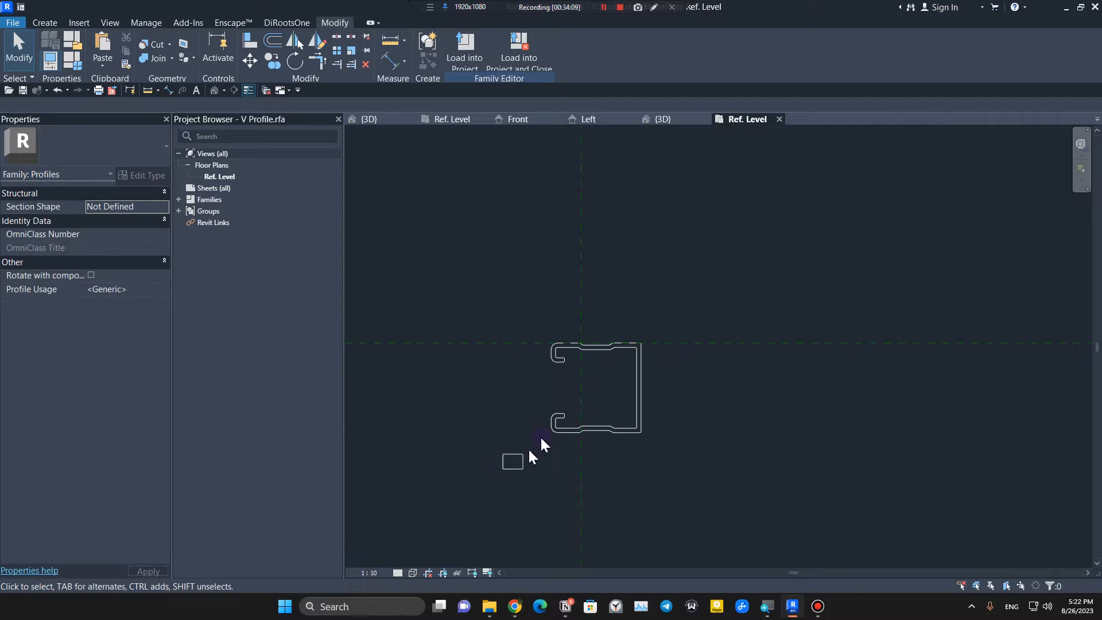
Step: Move the profile by the midpoint of its outer back edge onto the intersection of the two reference planes
left_click_drag(540, 435, 691, 307)
left_click(253, 67)
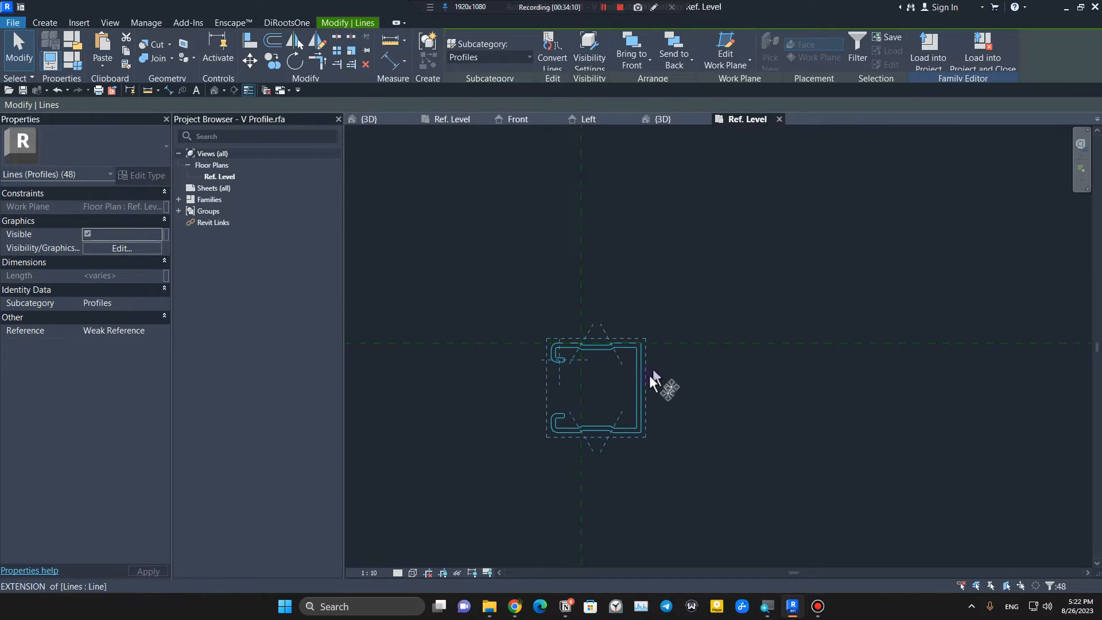
left_click(642, 388)
scroll(554, 343, "up", 3)
left_click(616, 343)
scroll(631, 406, "down", 5)
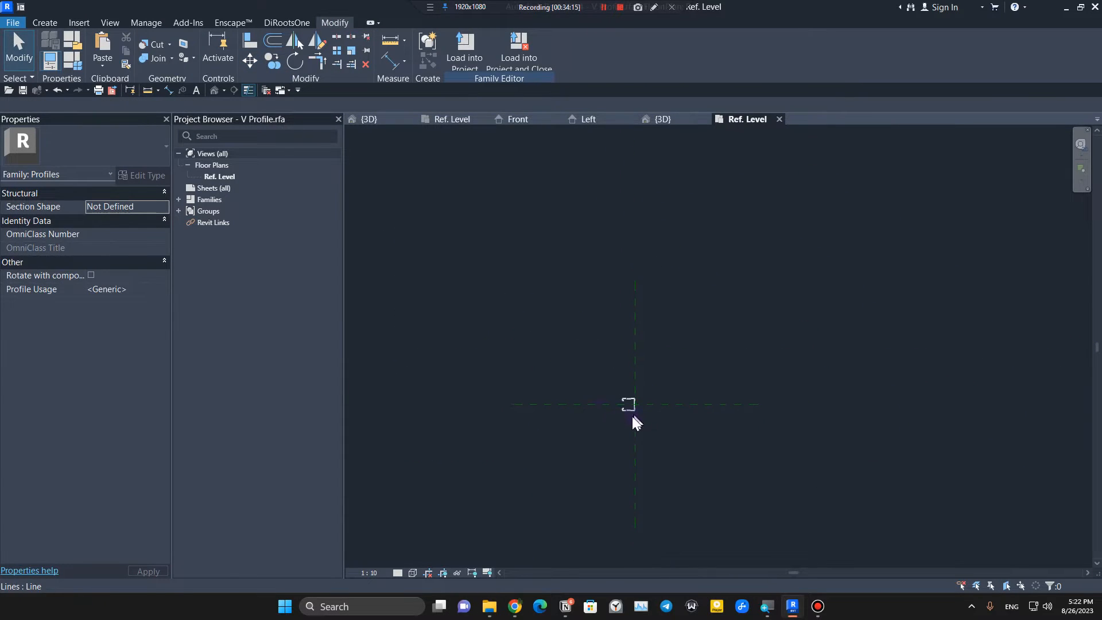
scroll(659, 438, "up", 3)
middle_click_drag(659, 438, 564, 384)
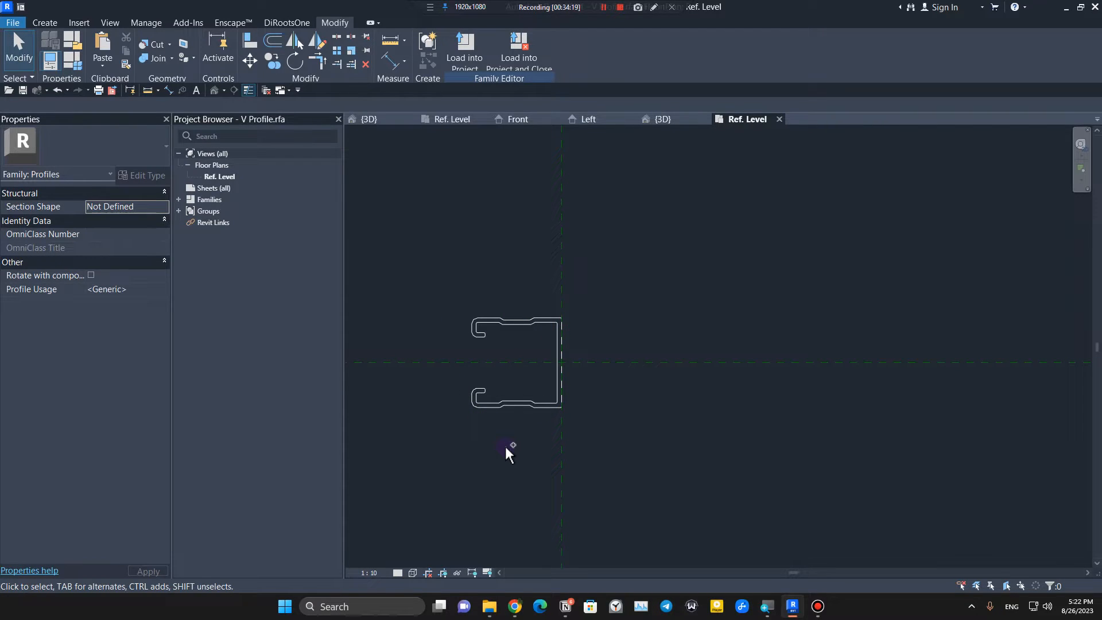
Step: Load V Profile into Support.rfa, close the profile family, and return to the Front view of the support
left_click(515, 56)
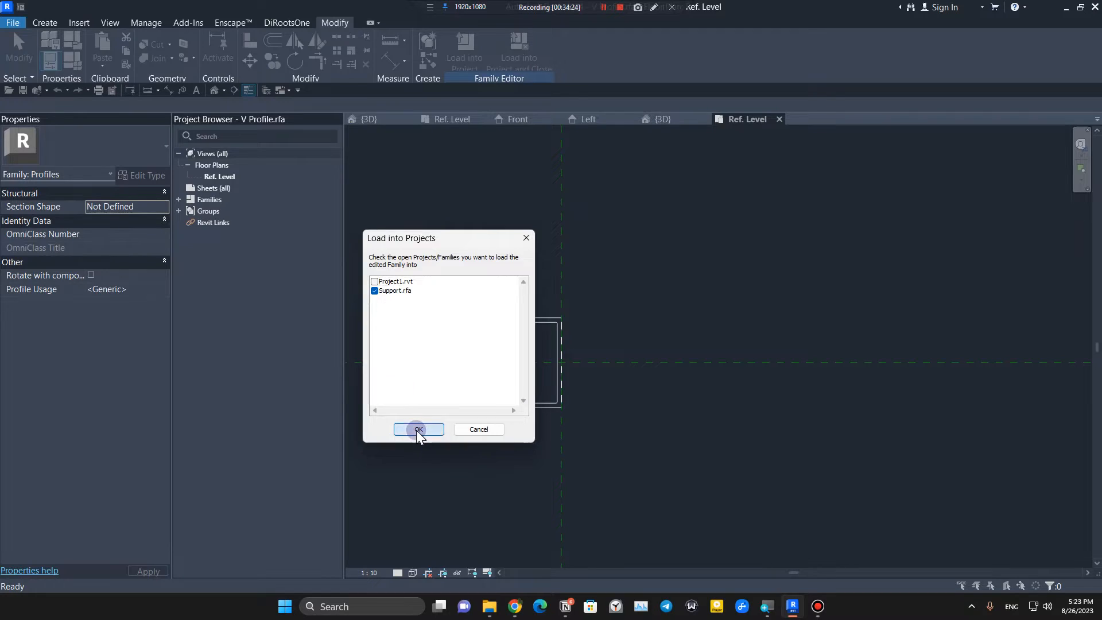
left_click(419, 430)
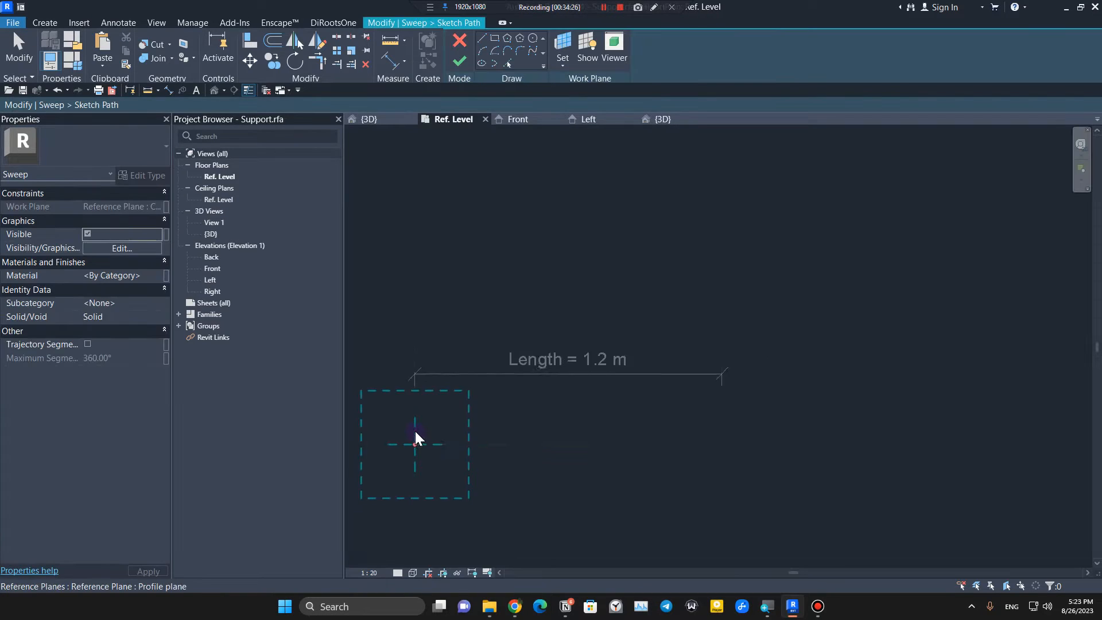
scroll(416, 431, "down", 5)
scroll(480, 515, "down", 3)
middle_click_drag(486, 521, 572, 473)
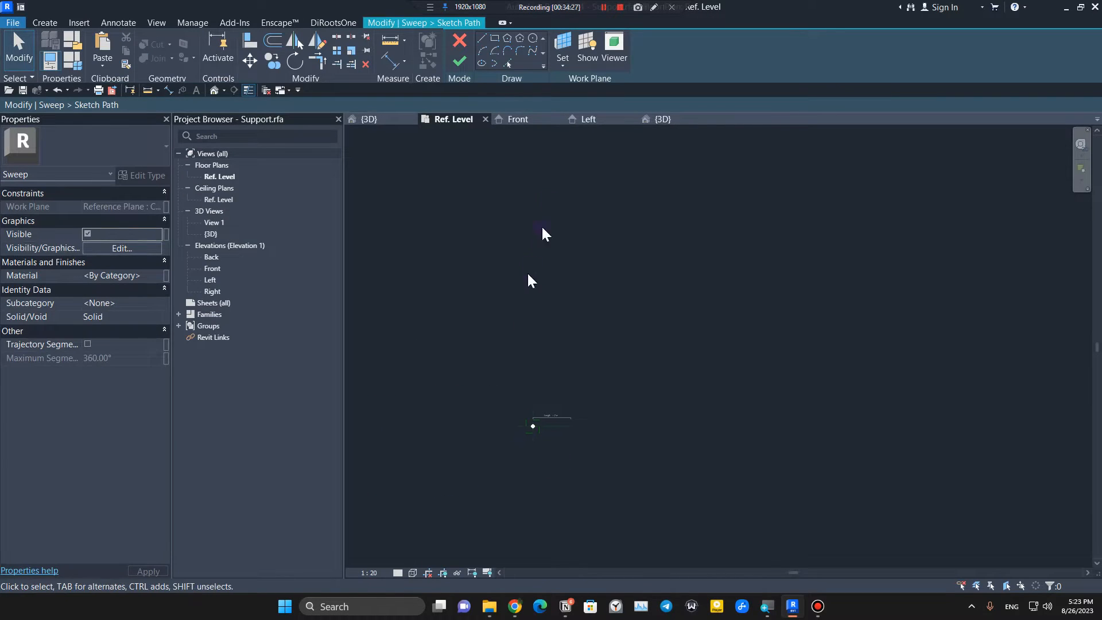
left_click(519, 120)
scroll(562, 342, "up", 3)
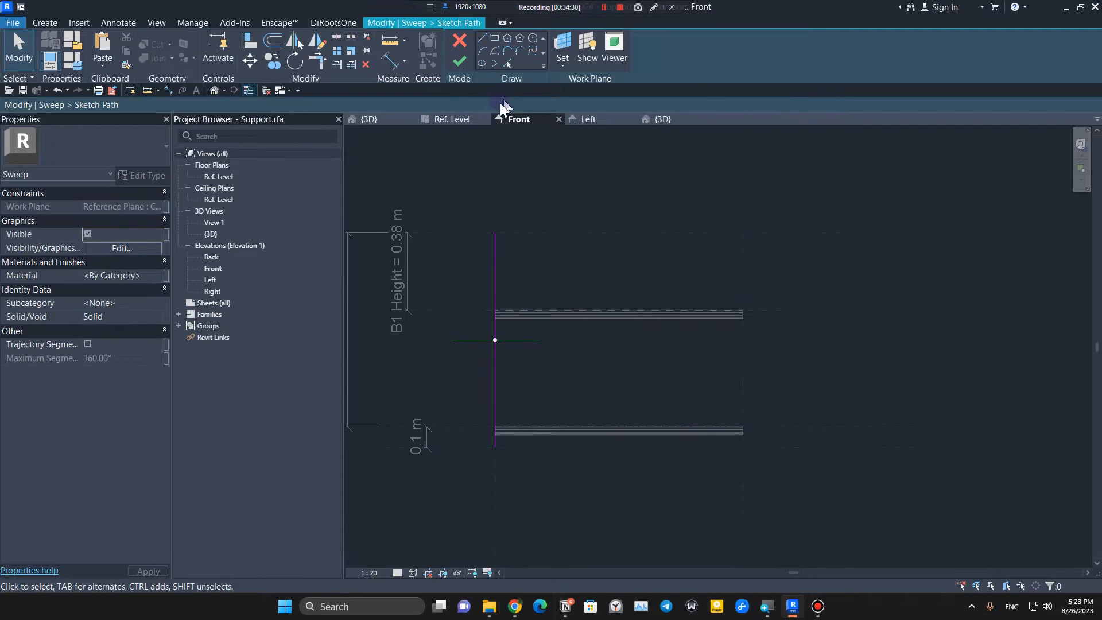
Step: Finish the vertical sweep path and assign V Profile as its profile, checking it in the Ref. Level plan
left_click(453, 121)
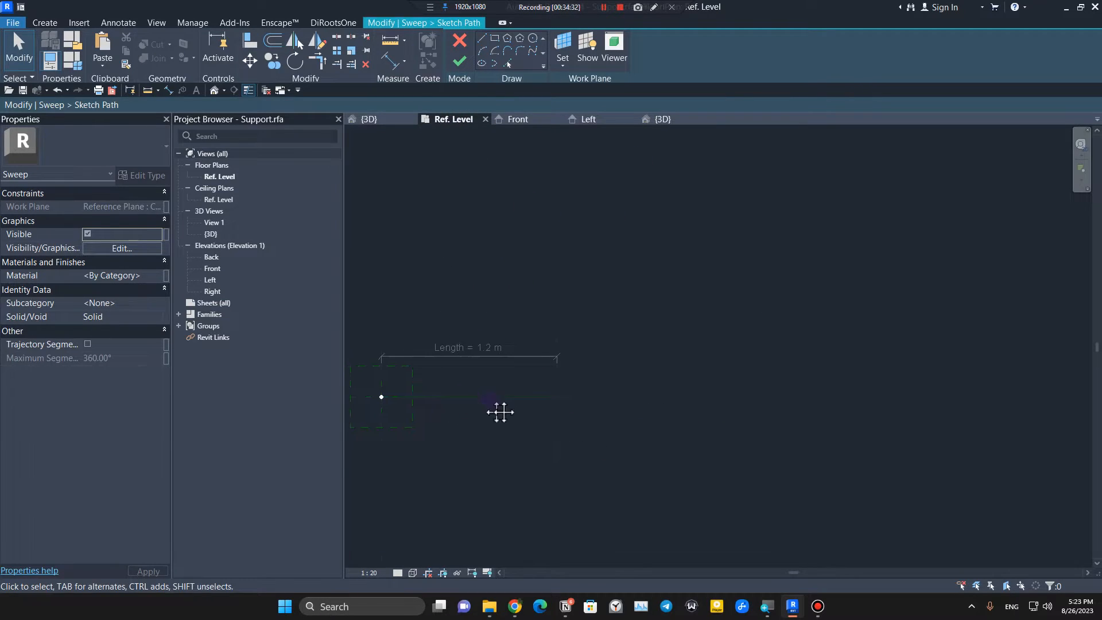
middle_click_drag(501, 412, 642, 373)
left_click(460, 61)
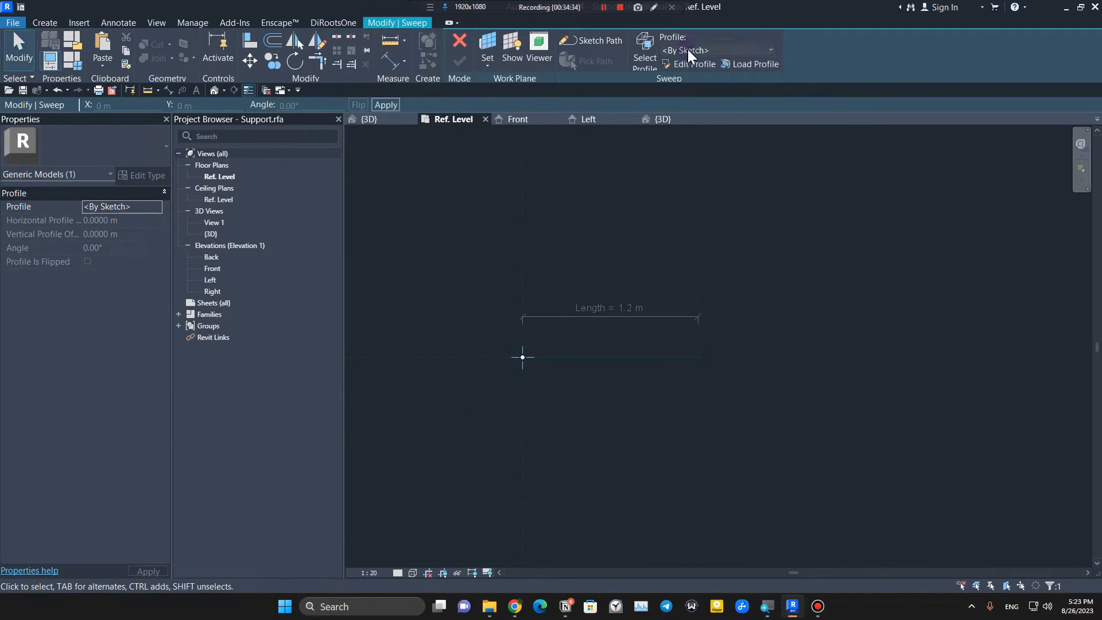
left_click(714, 50)
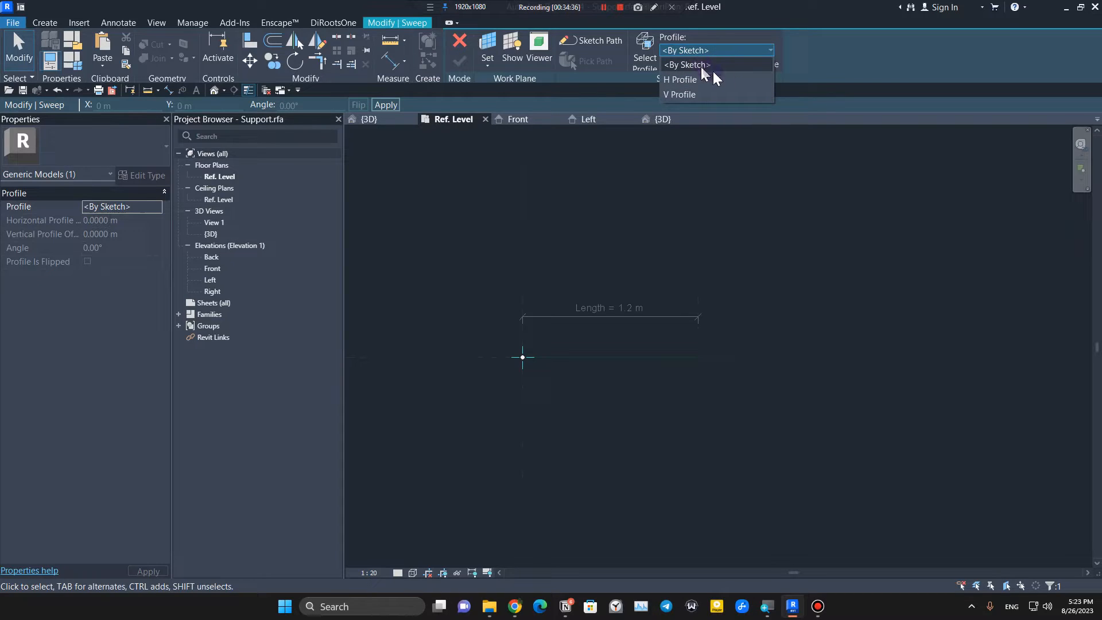
left_click(712, 66)
scroll(514, 365, "up", 4)
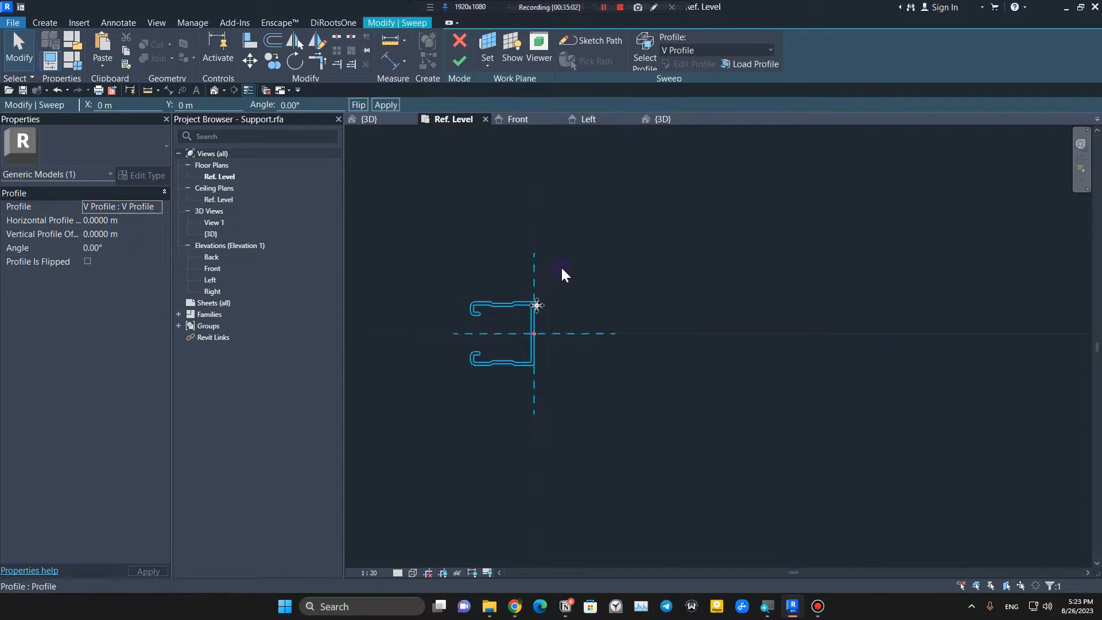
Step: Mirror the V Profile outline about the vertical reference plane in the profile family so its opening faces right
left_click(669, 119)
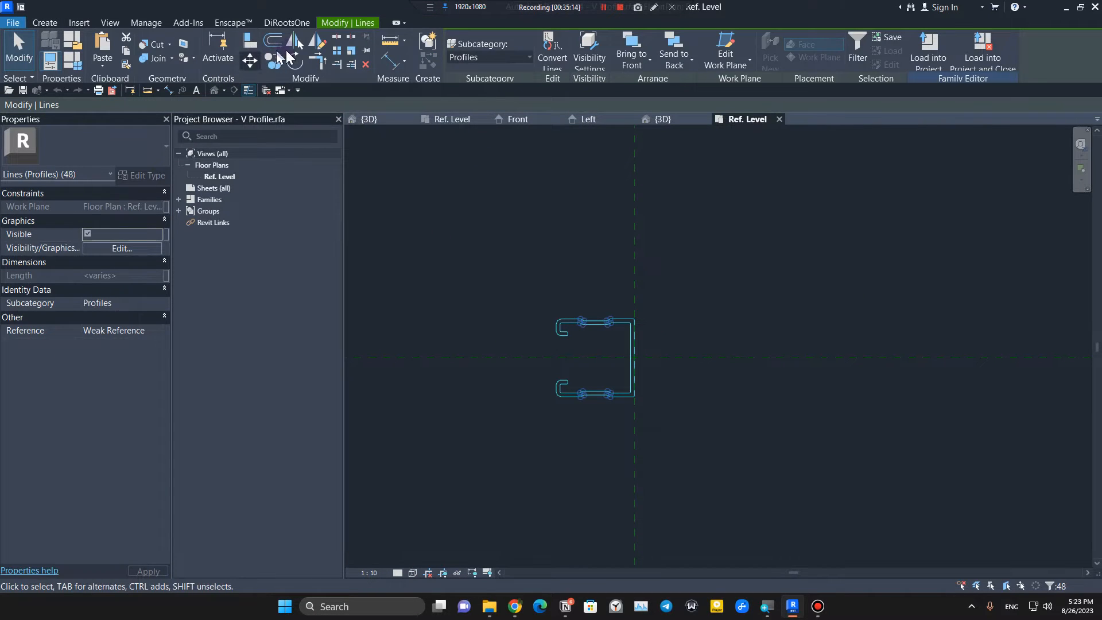
left_click(301, 43)
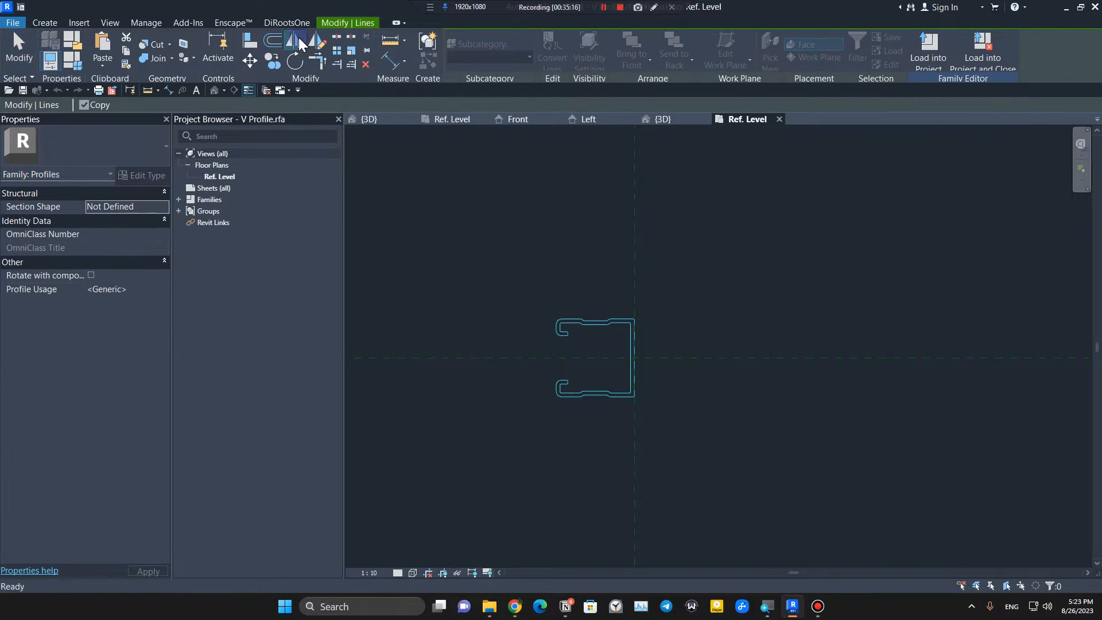
left_click(633, 261)
Step: Move the mirrored profile outline 61.6 to the left so its open side meets the vertical reference plane
left_click_drag(455, 460, 594, 334)
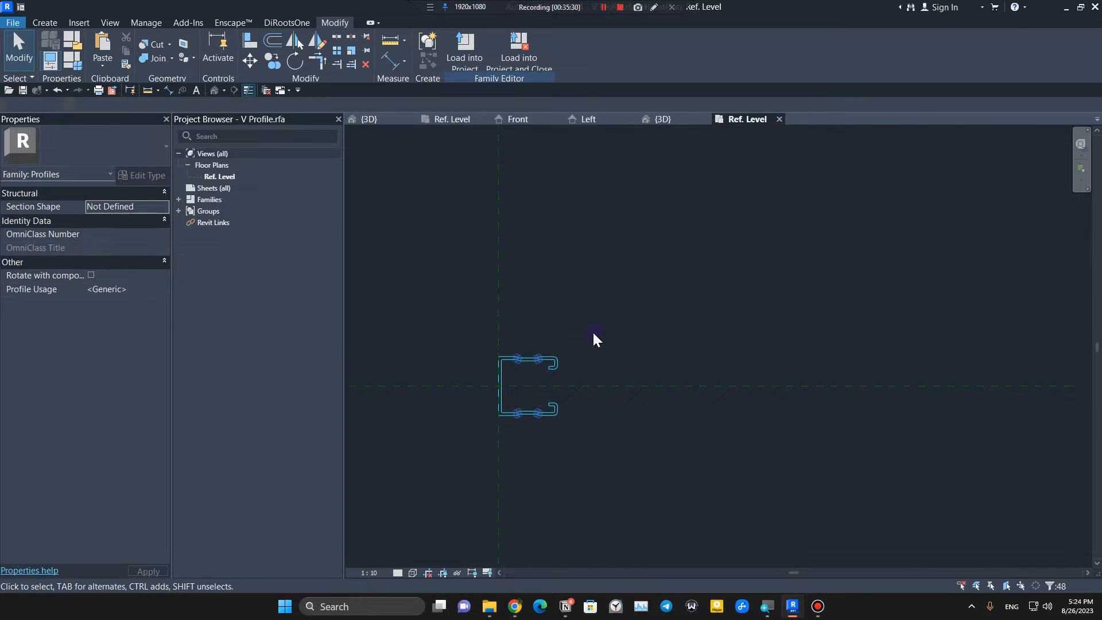
scroll(595, 333, "up", 2)
left_click(250, 60)
scroll(480, 345, "up", 3)
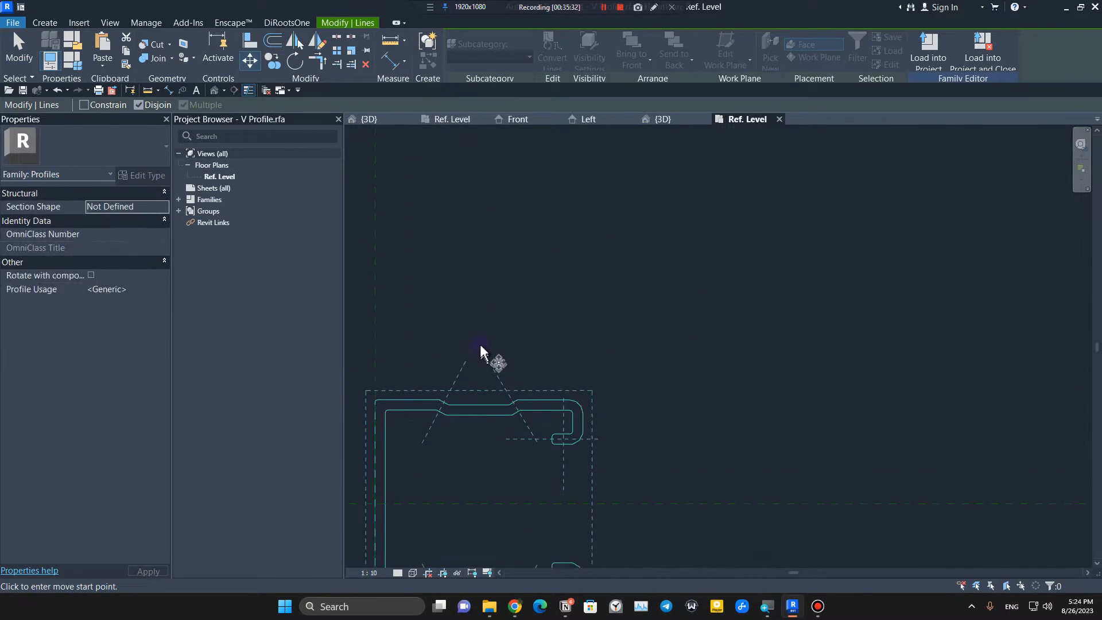
left_click(601, 434)
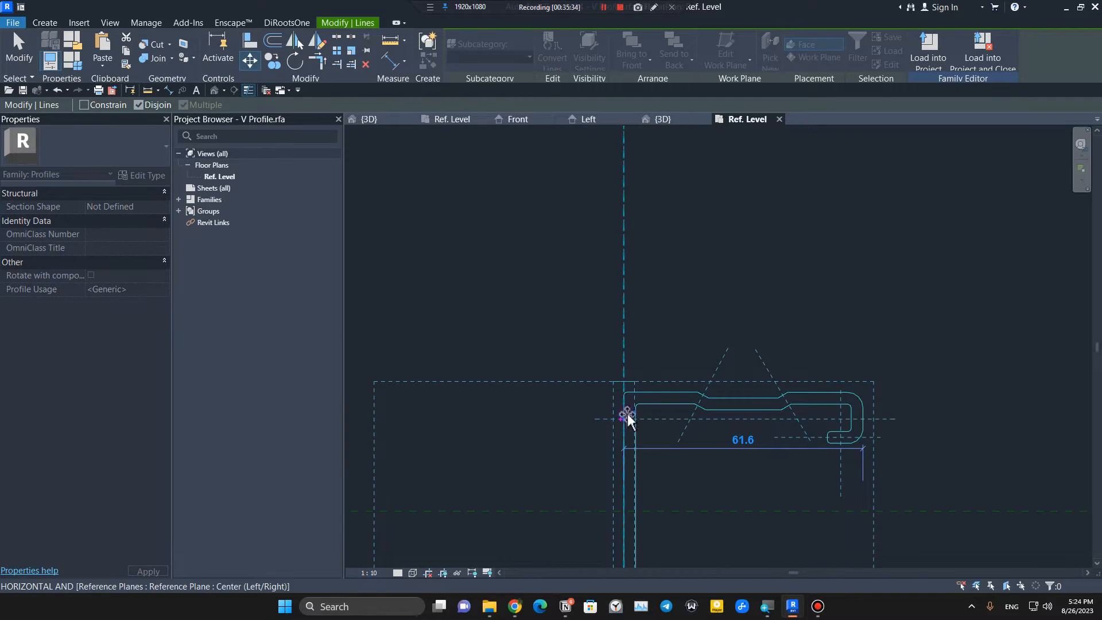
left_click(629, 414)
scroll(639, 429, "down", 5)
middle_click_drag(628, 461, 513, 418)
scroll(492, 409, "up", 2)
key("Escape")
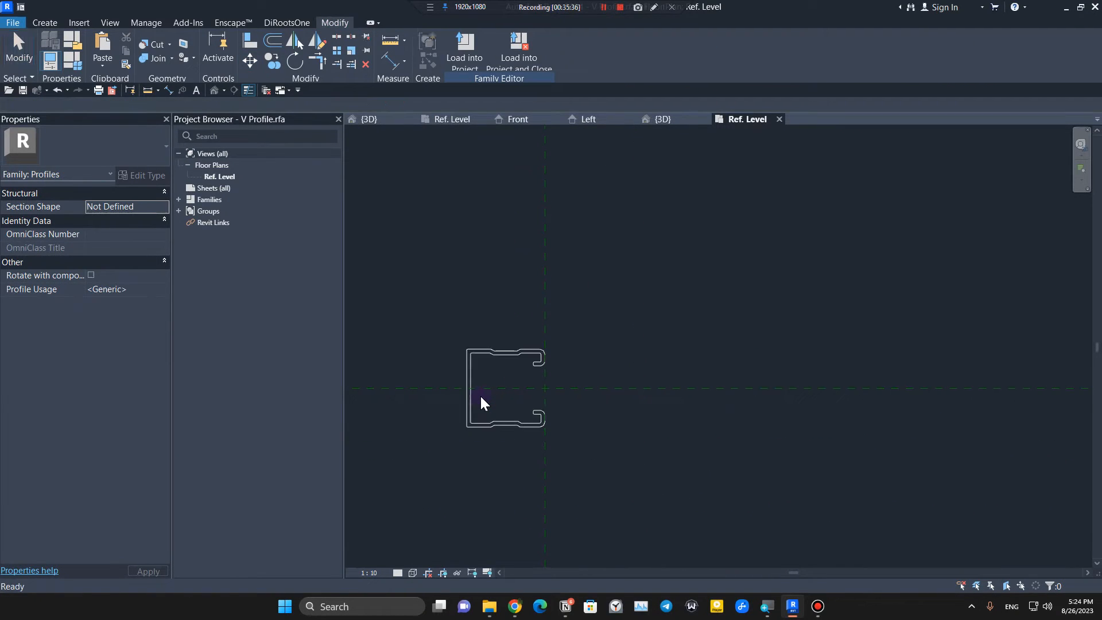
Step: Load the edited V Profile into Support.rfa, close the profile family and save its changes
left_click(519, 49)
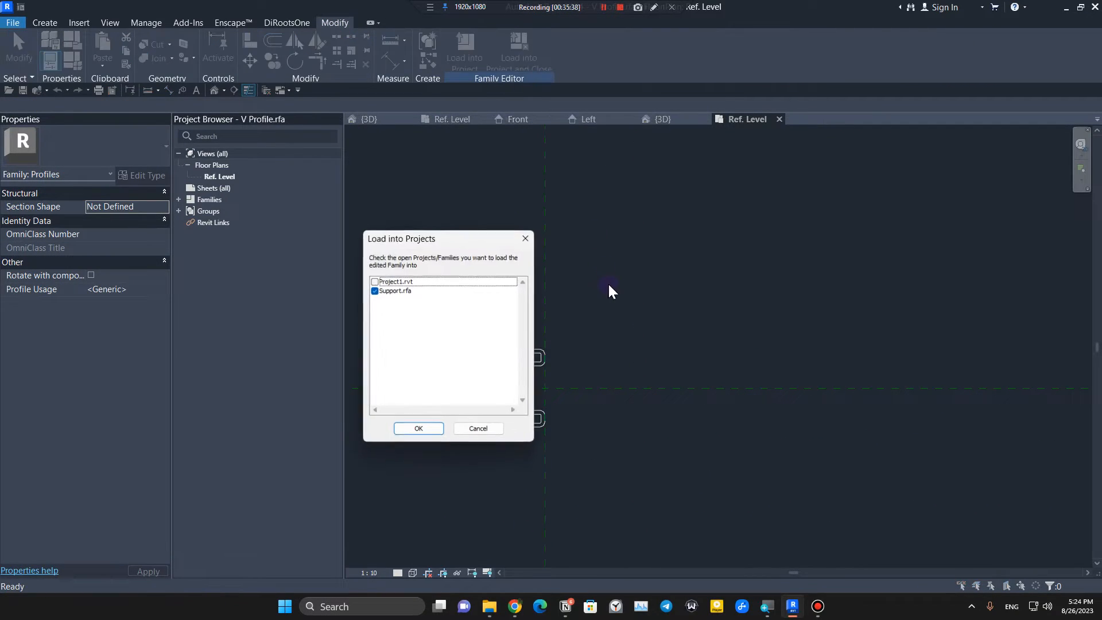
left_click(420, 430)
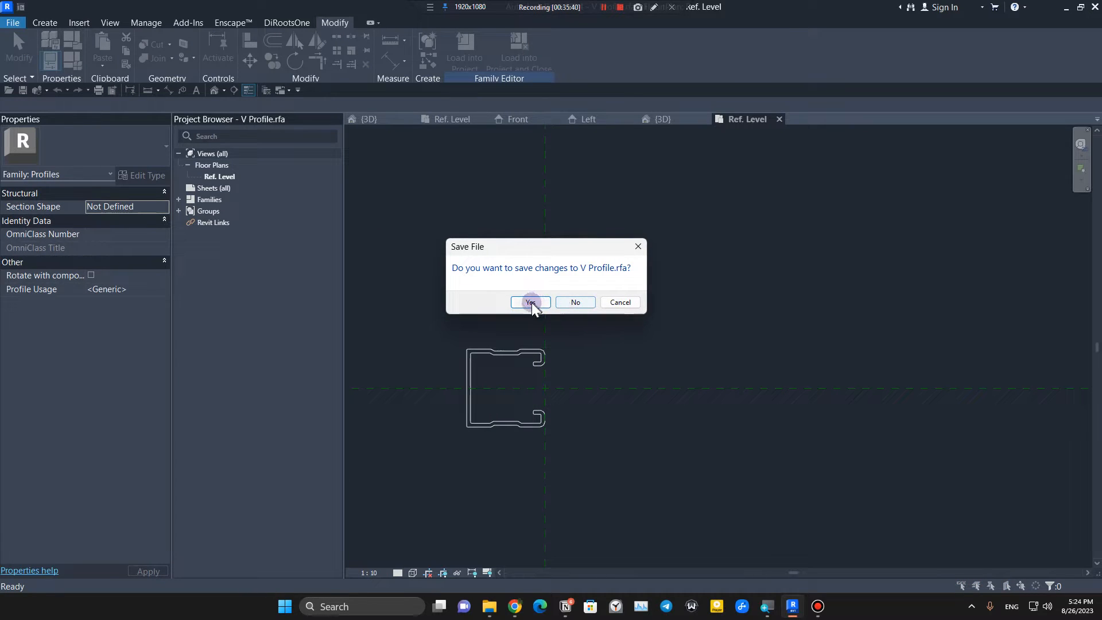
left_click(548, 302)
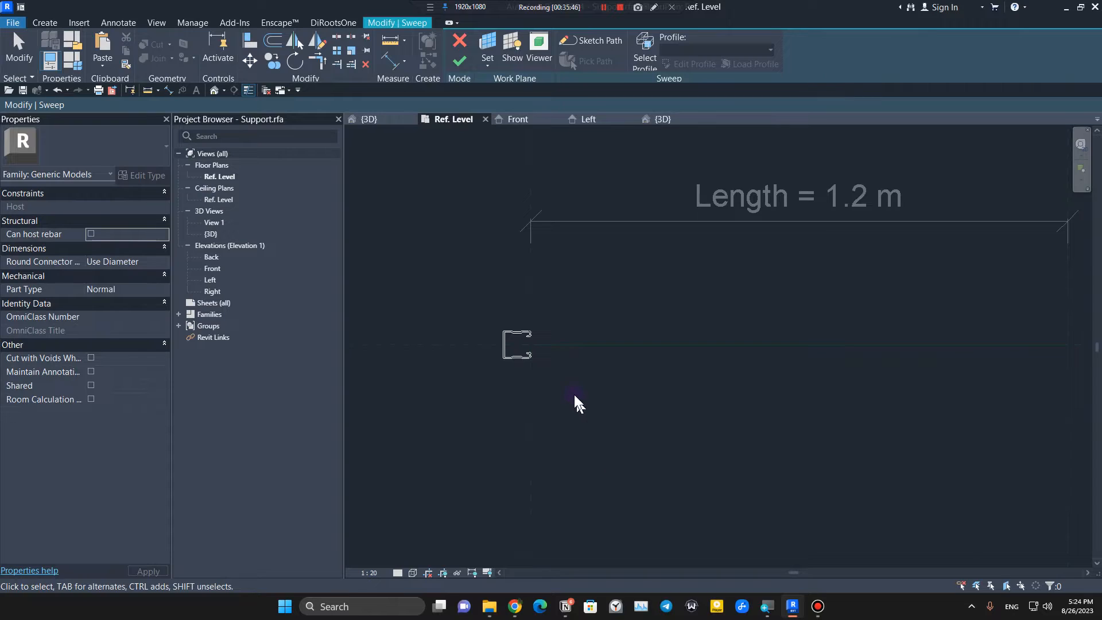
Step: Finish the sweep with the updated V Profile and inspect the vertical member in the 3D view
scroll(517, 370, "up", 3)
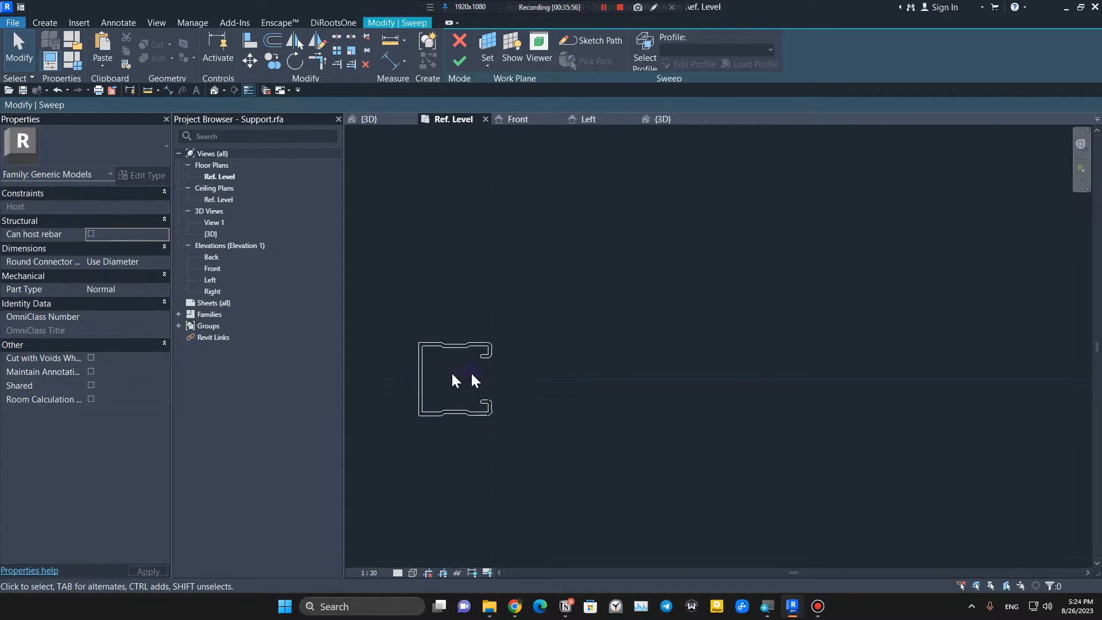
left_click(461, 61)
left_click(660, 119)
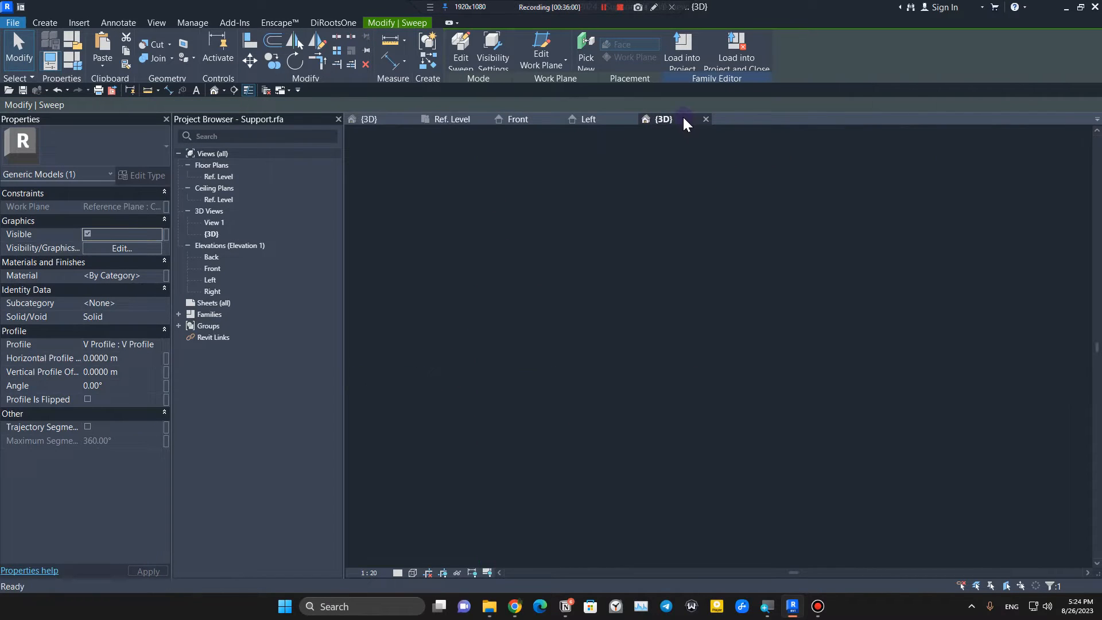
middle_click_drag(599, 431, 555, 133, "shift")
Step: Shift the lowest reference plane slightly downward in the Front view to flex the support to a height of about 0.98 m
left_click(518, 119)
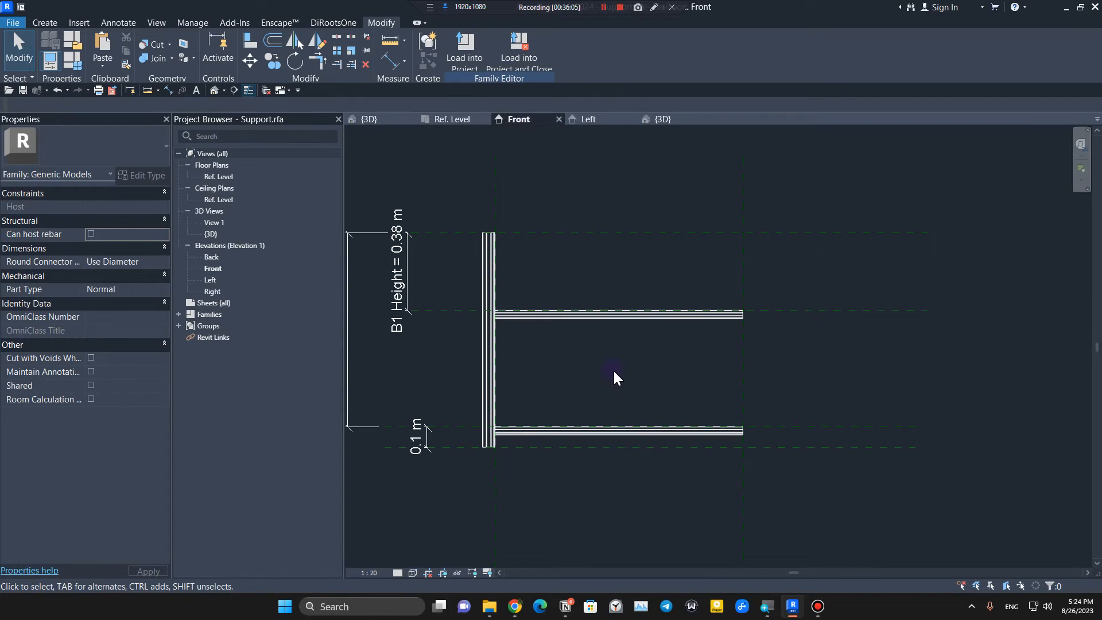
left_click(518, 445)
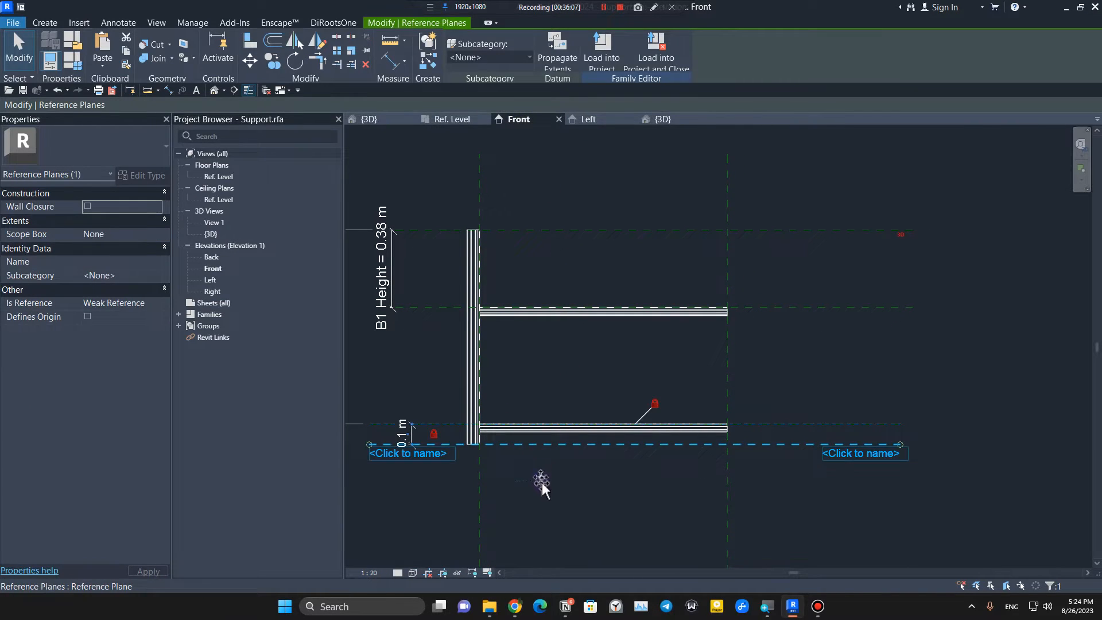
left_click_drag(542, 482, 536, 454)
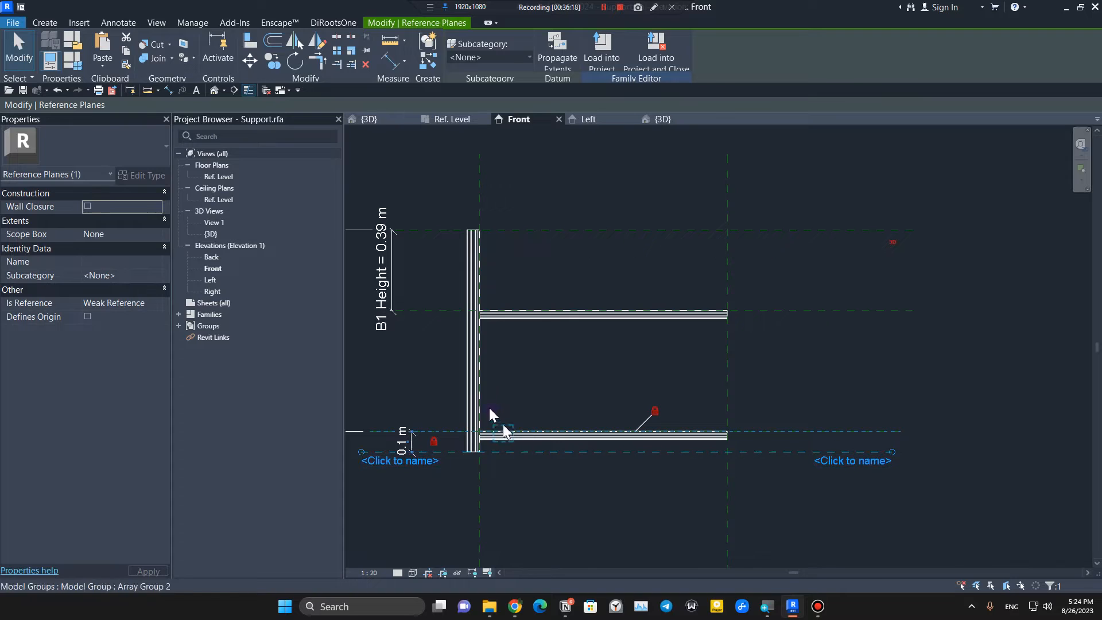
key("Escape")
scroll(469, 261, "up", 2)
scroll(495, 274, "down", 4)
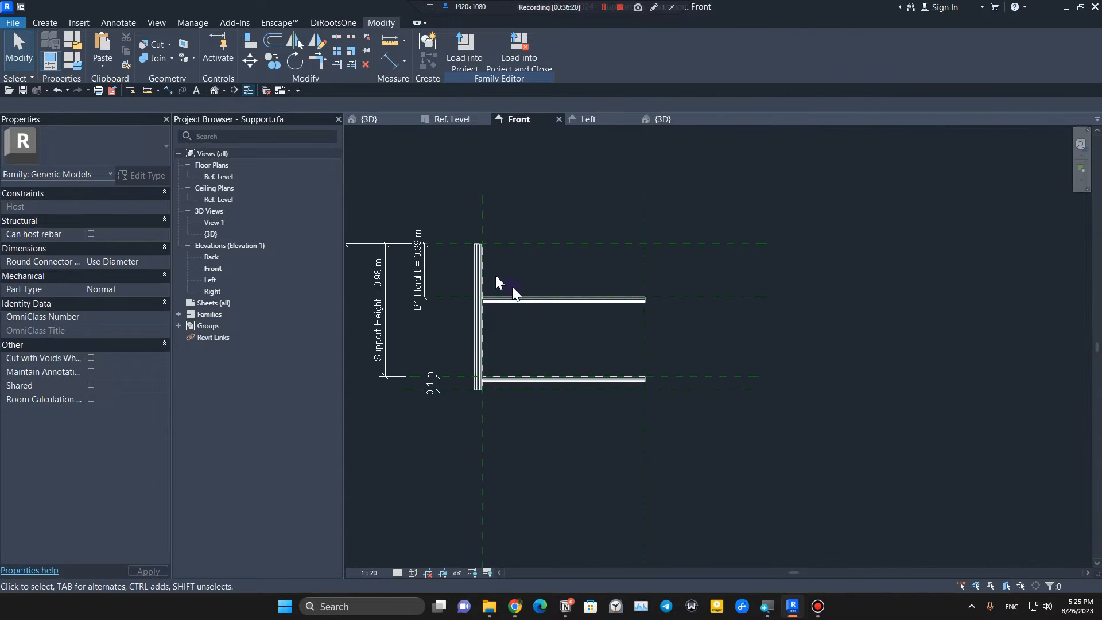
Step: Copy the vertical sweep and paste the duplicate in the same place
left_click(441, 301)
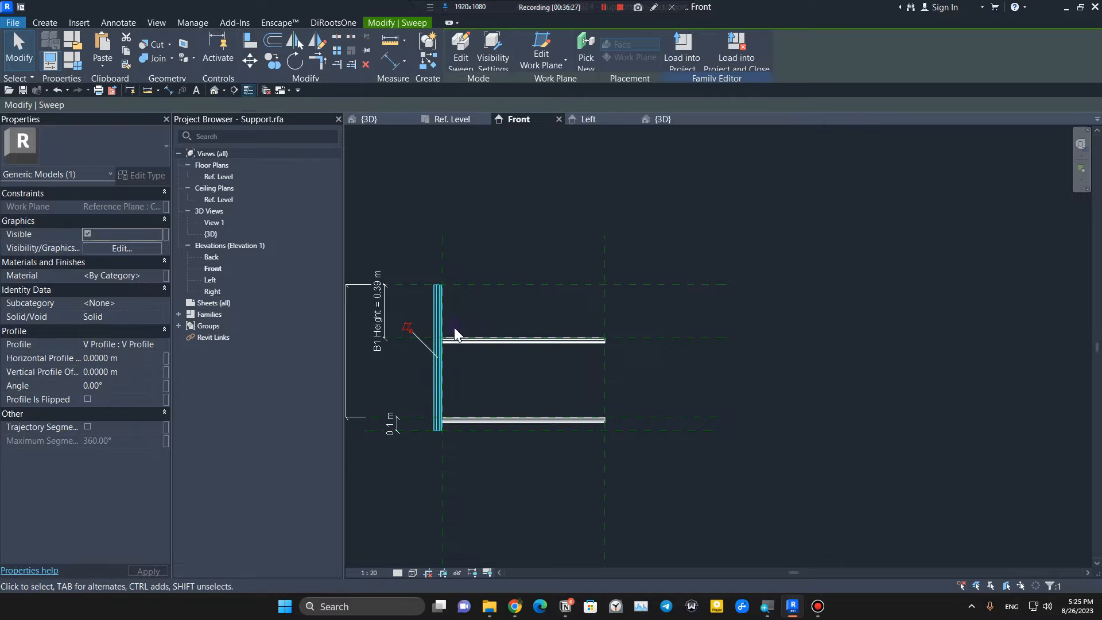
left_click(103, 62)
left_click(170, 176)
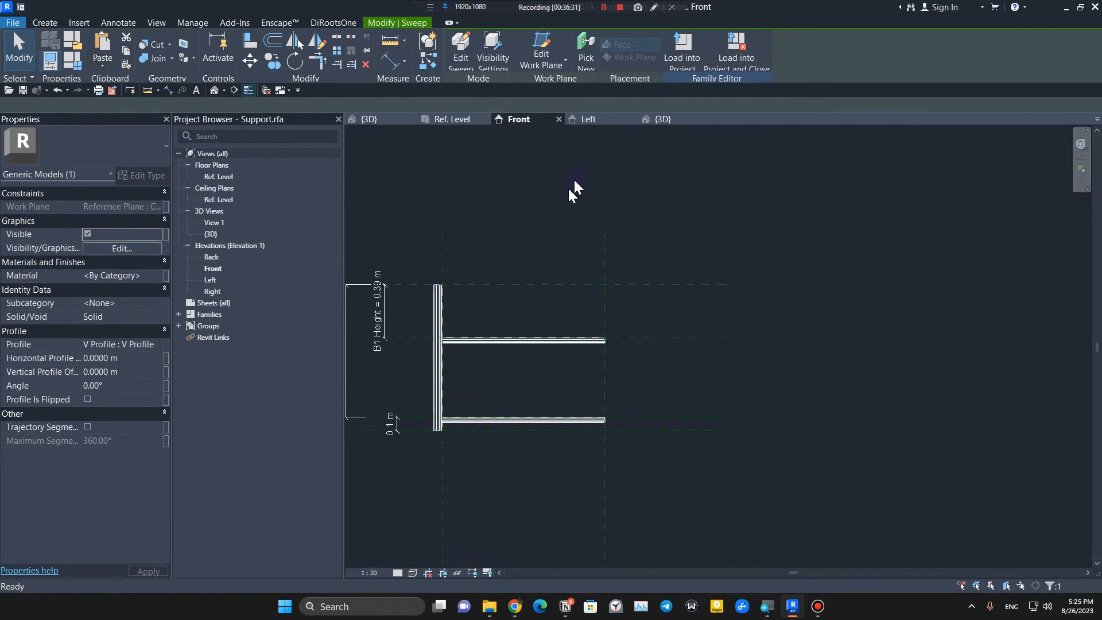
Step: Edit the pasted sweep's path sketch and delete its existing path line
left_click(461, 61)
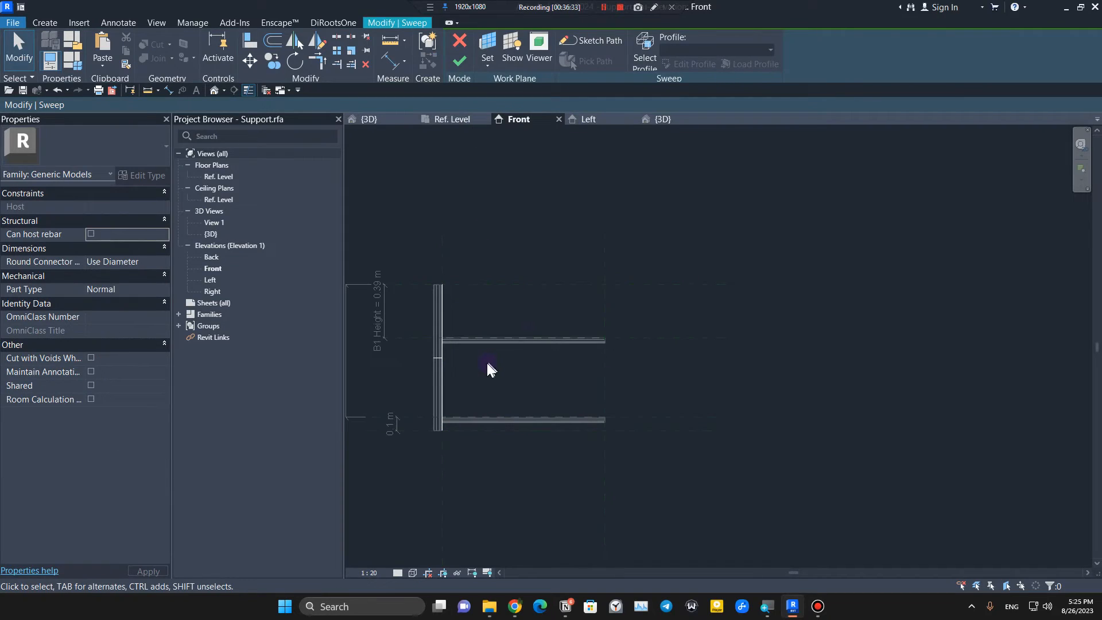
left_click(588, 46)
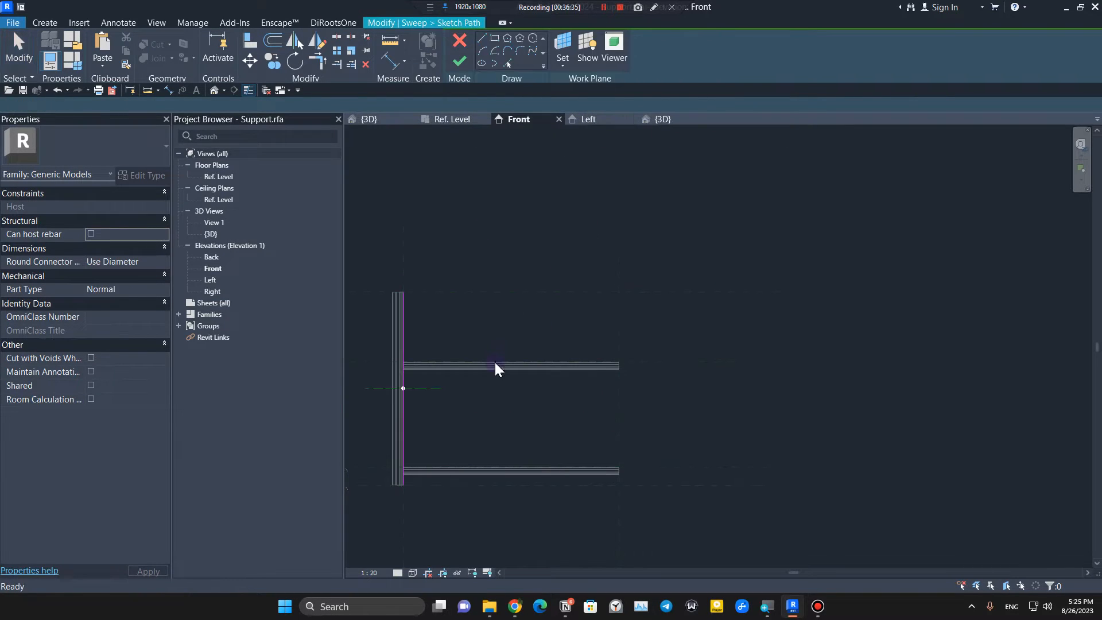
mouse_move(457, 406)
middle_mouse_down()
mouse_move(596, 352)
mouse_move(521, 378)
middle_mouse_up()
left_click_drag(525, 275, 462, 482)
key("Delete")
Step: Draw a new vertical path line at the beams' free ends, from the top reference plane to the lowest one
left_click(482, 37)
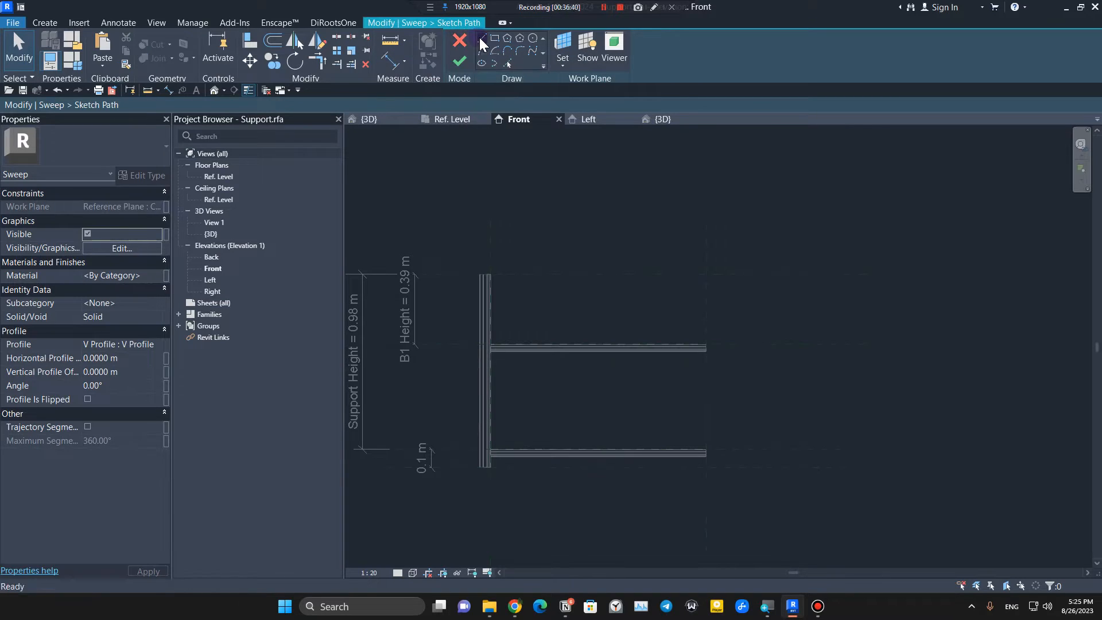
left_click(707, 275)
scroll(715, 462, "up", 4)
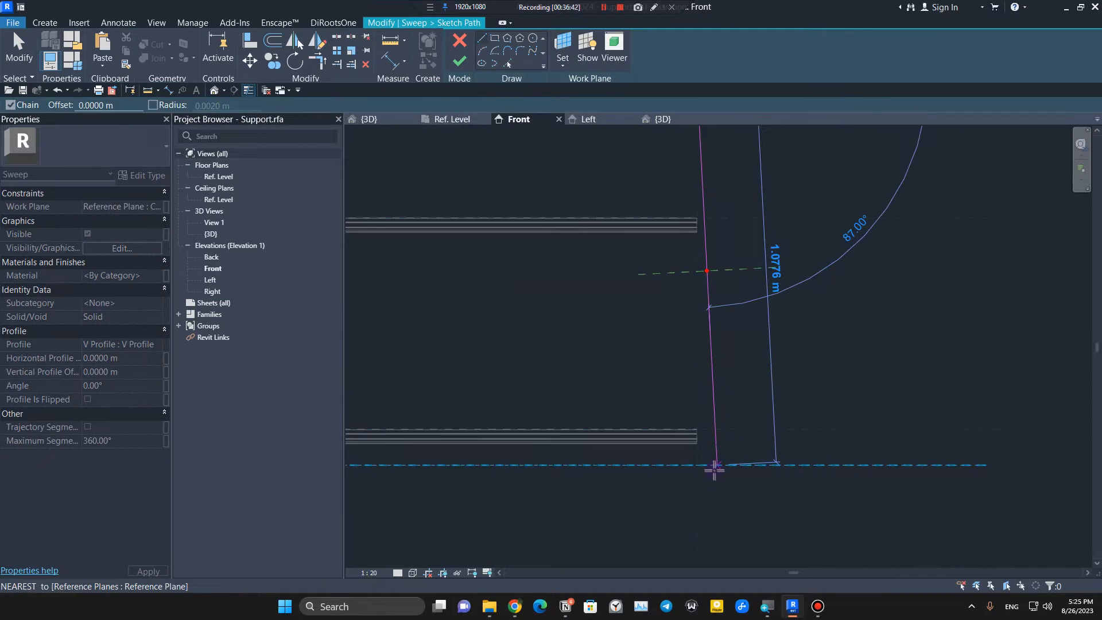
left_click(705, 467)
scroll(724, 402, "down", 3)
key("Escape")
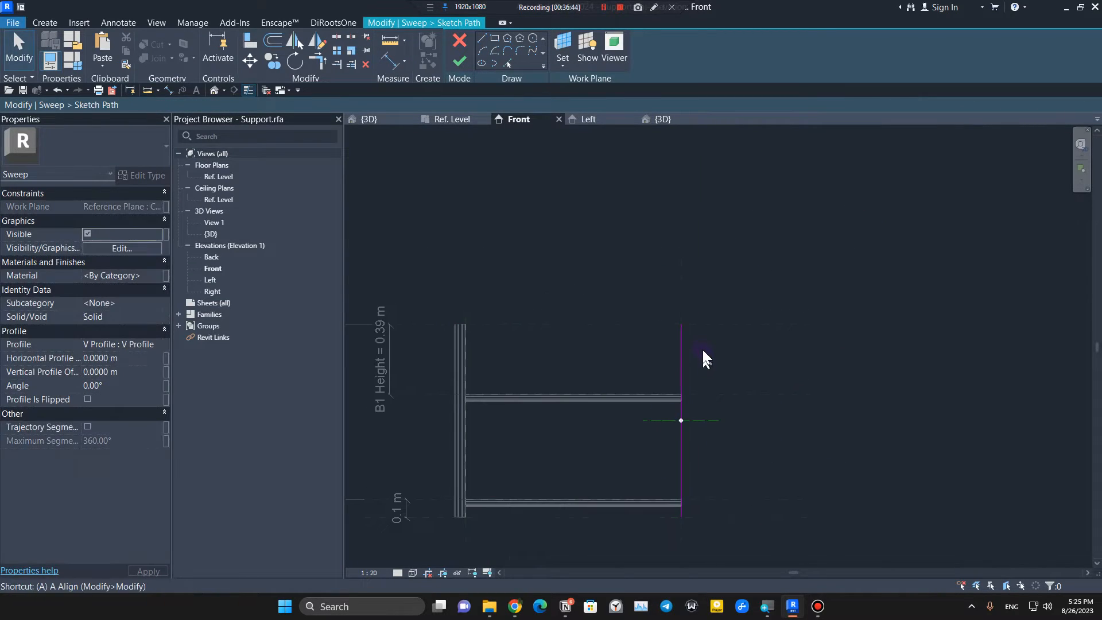
Step: Align and lock the new path's upper end to the top reference plane, and align its lower end to the lowest reference plane
key("a")
key("l")
left_click(684, 324)
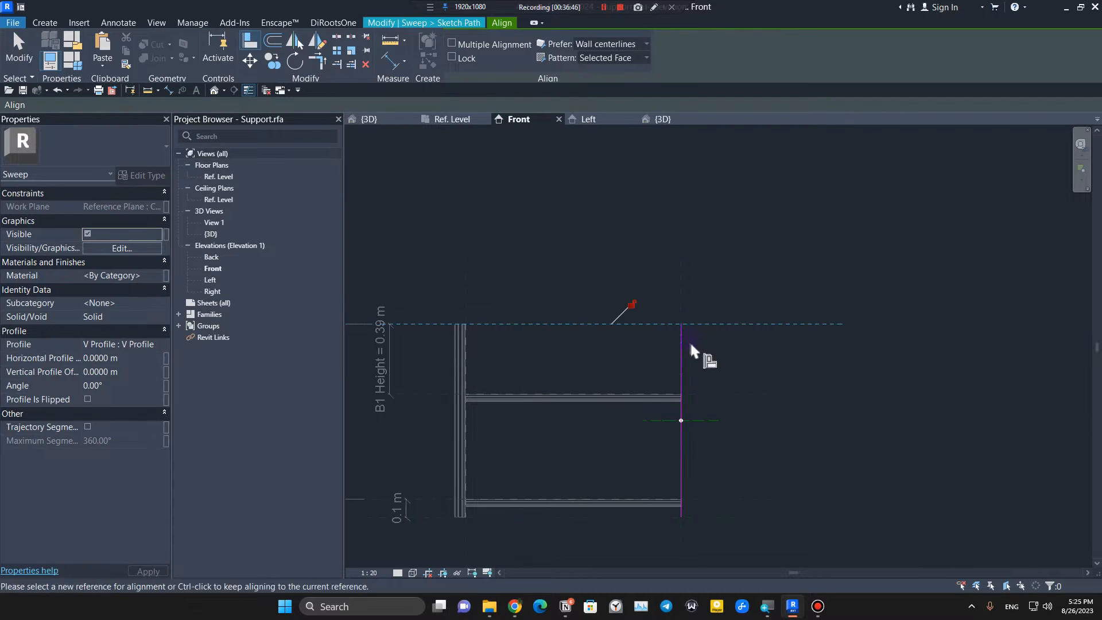
left_click(634, 304)
middle_click_drag(727, 363, 655, 273)
left_click(616, 426)
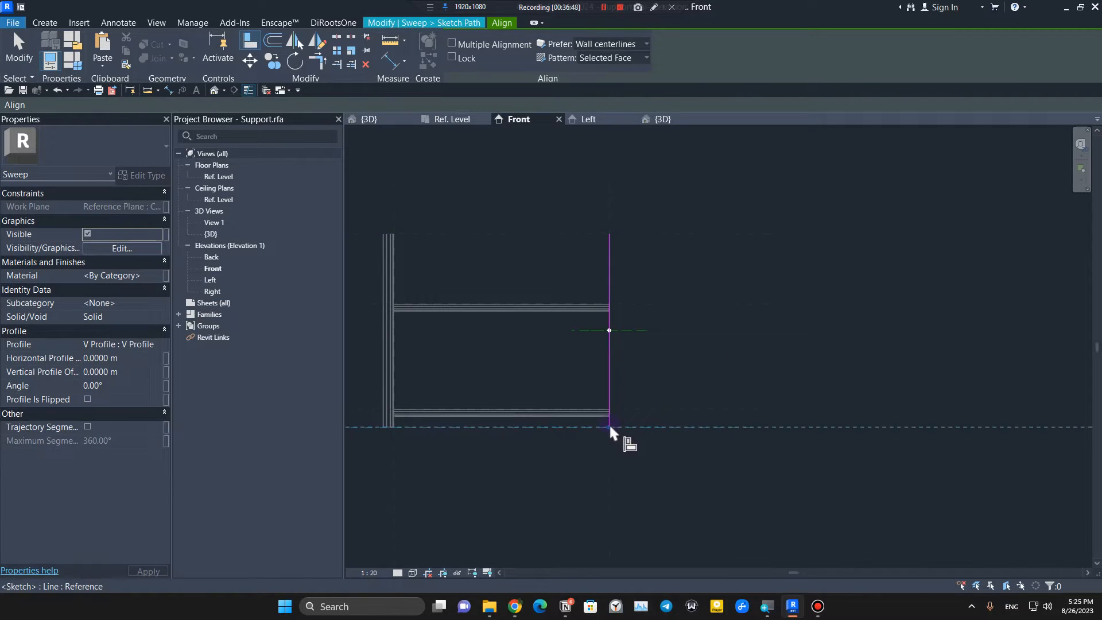
left_click(609, 423)
key("Escape")
key("Escape")
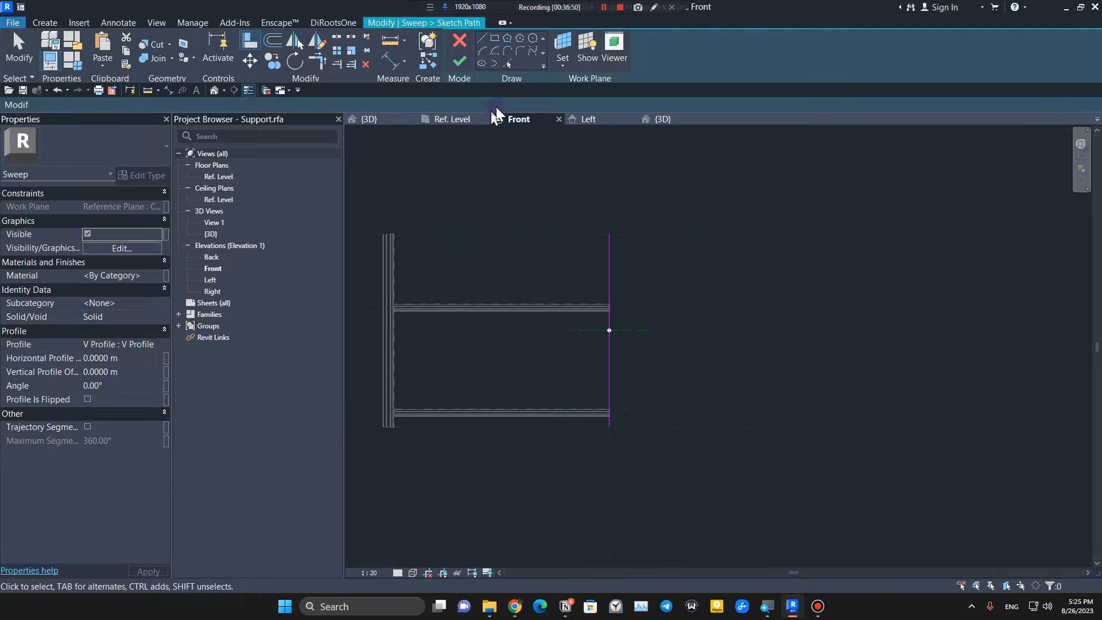
Step: Finish the new path sketch and assign V Profile to the duplicated sweep
left_click(461, 64)
scroll(621, 328, "up", 3)
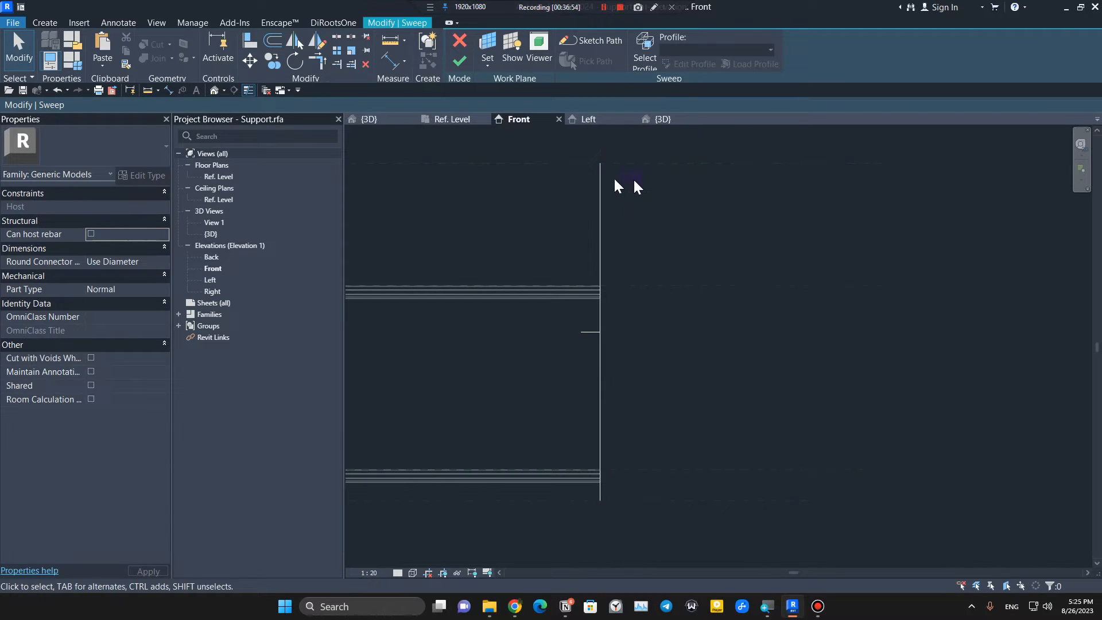
left_click(695, 50)
Step: Flip the V Profile in the Ref. Level plan so it extends outward from the beams, and finish the sweep
left_click(473, 119)
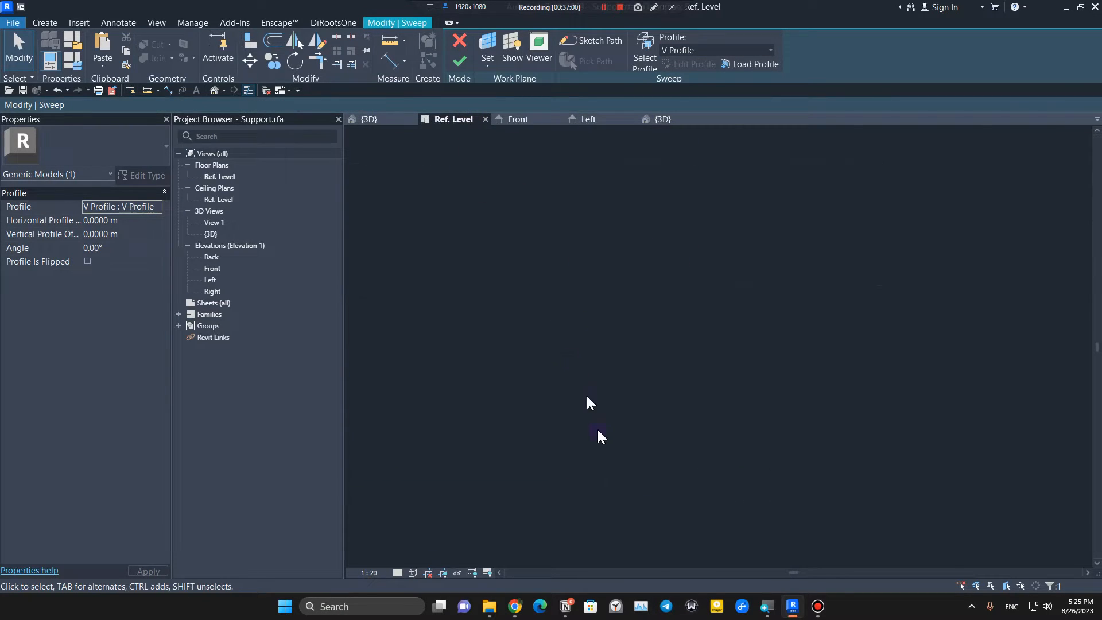
middle_click_drag(756, 447, 544, 402)
scroll(545, 402, "up", 3)
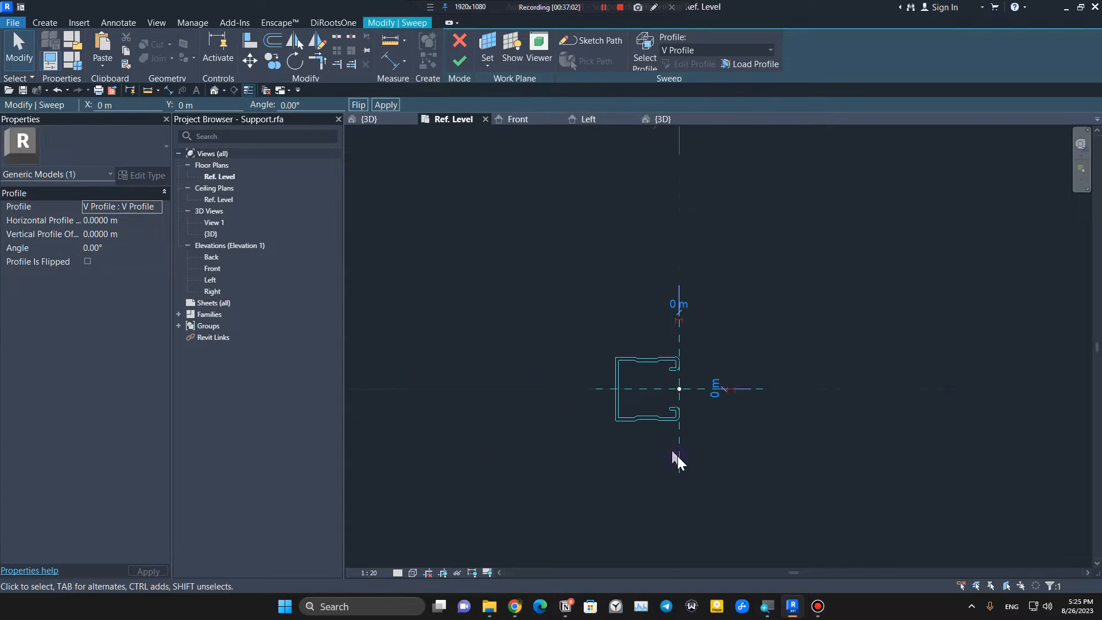
middle_click_drag(678, 456, 613, 454)
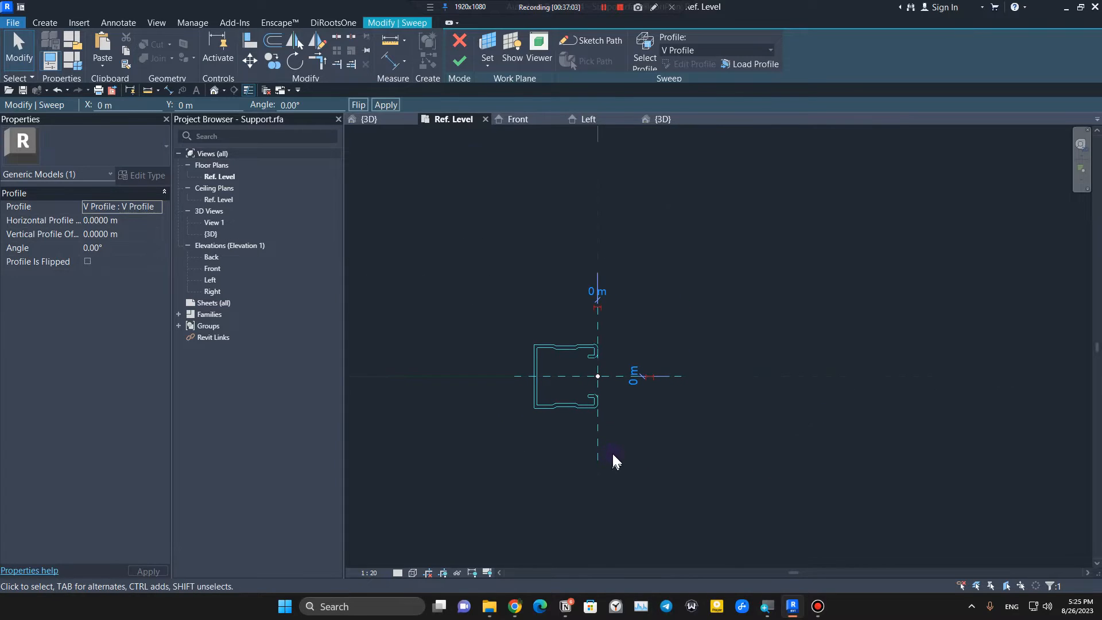
left_click(356, 104)
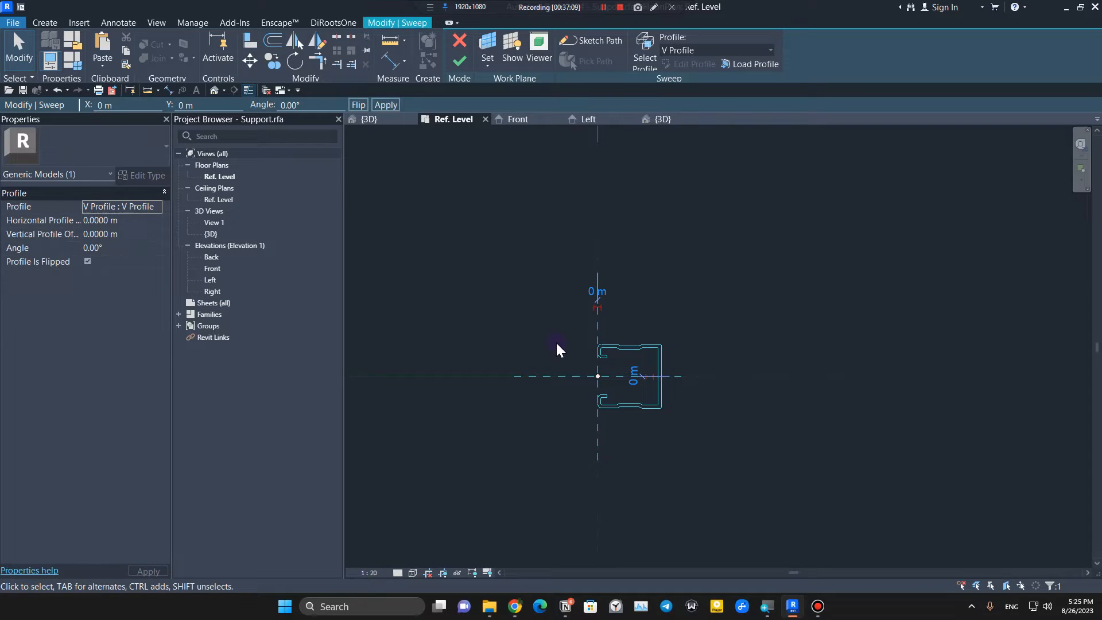
left_click(463, 64)
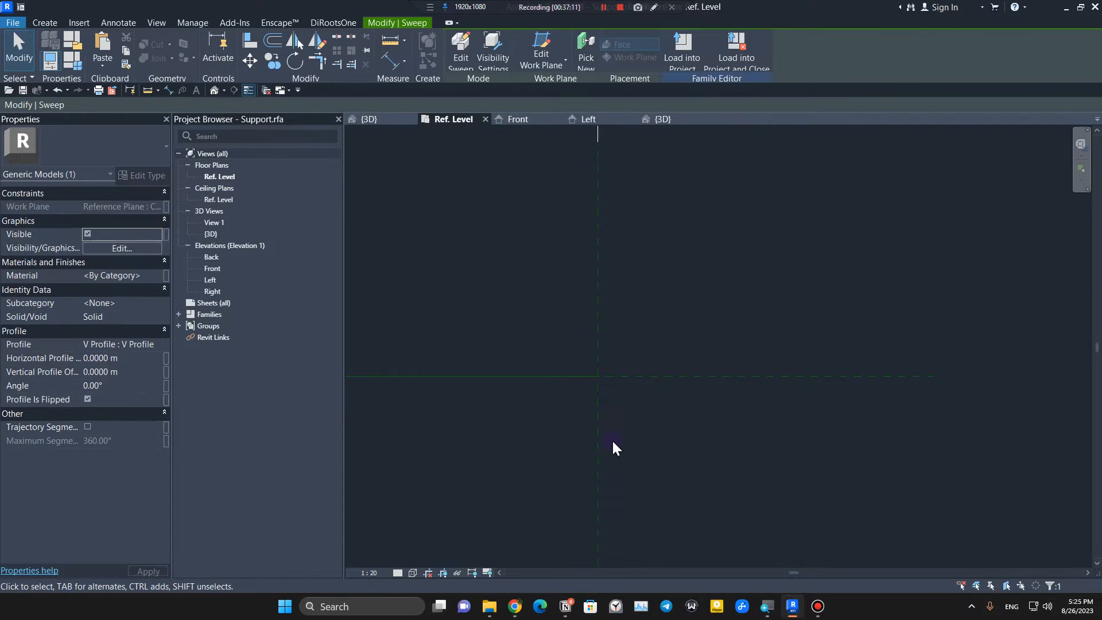
Step: Examine the vertical V Profile posts and their joints with the horizontal beams from several sides in the 3D view
left_click(669, 119)
scroll(668, 480, "down", 3)
middle_click_drag(668, 480, 660, 520)
scroll(516, 460, "up", 8)
middle_click_drag(505, 483, 479, 332)
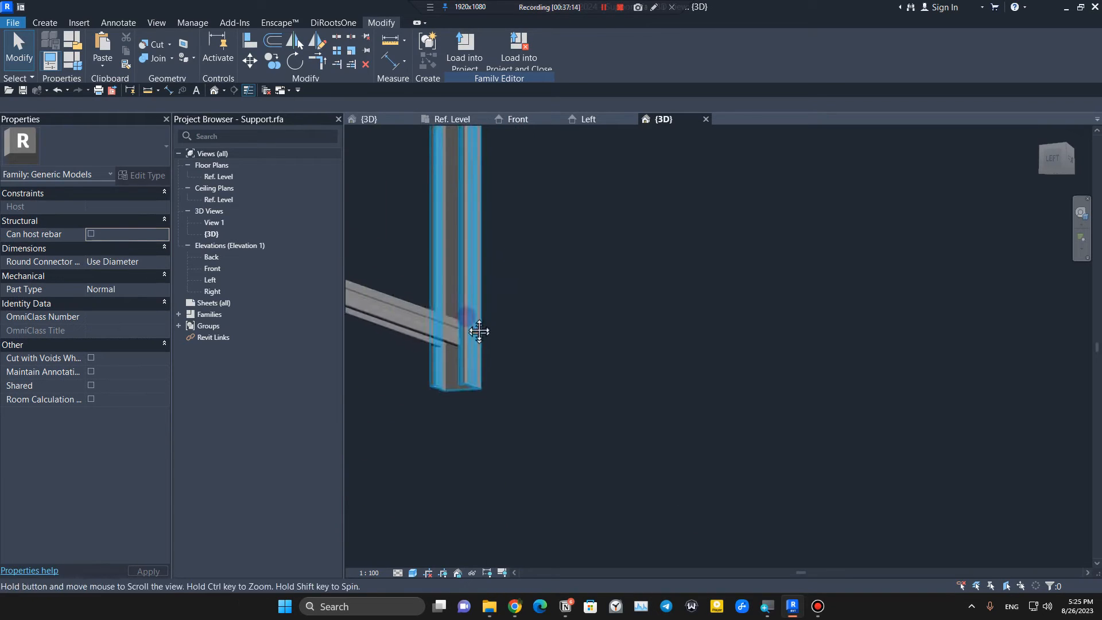
left_click(452, 226)
middle_click_drag(586, 288, 679, 510, "shift")
left_click(501, 432)
scroll(502, 428, "down", 3)
scroll(679, 510, "down", 2)
middle_click_drag(747, 500, 546, 475, "shift")
middle_click_drag(657, 394, 670, 430, "shift")
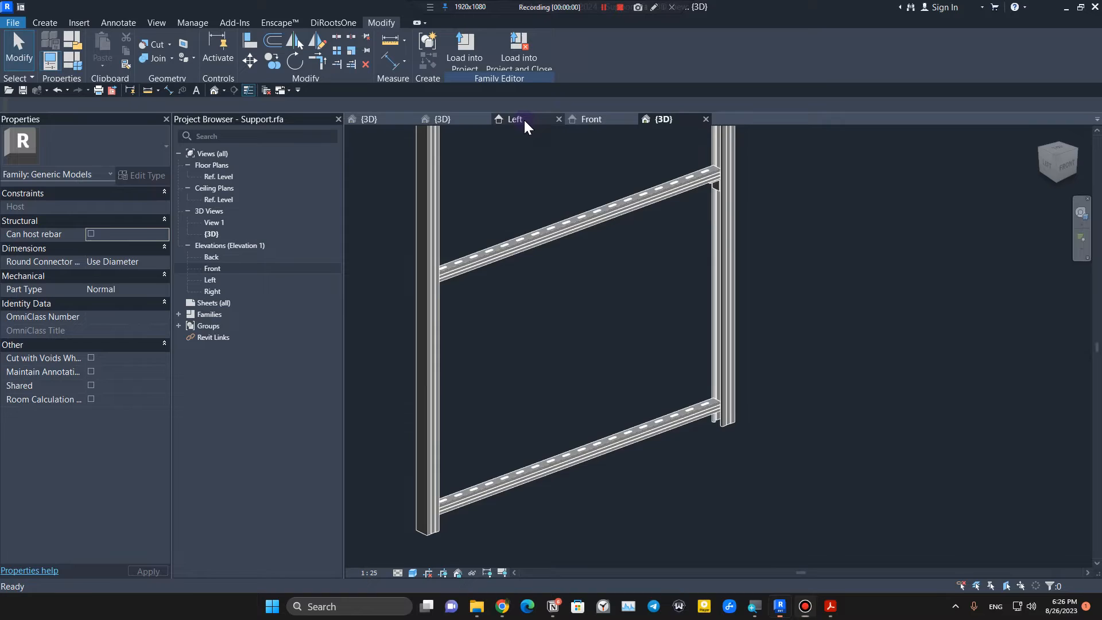
Step: Set the work plane to Sweep in the Left elevation
left_click(524, 122)
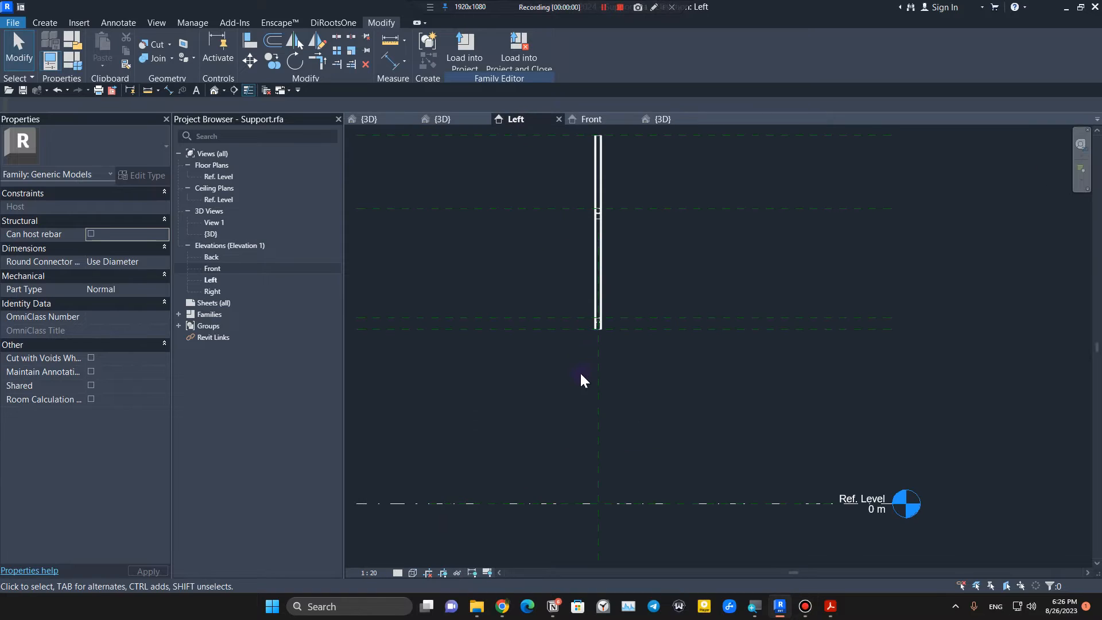
scroll(611, 298, "up", 3)
middle_click_drag(612, 294, 583, 389)
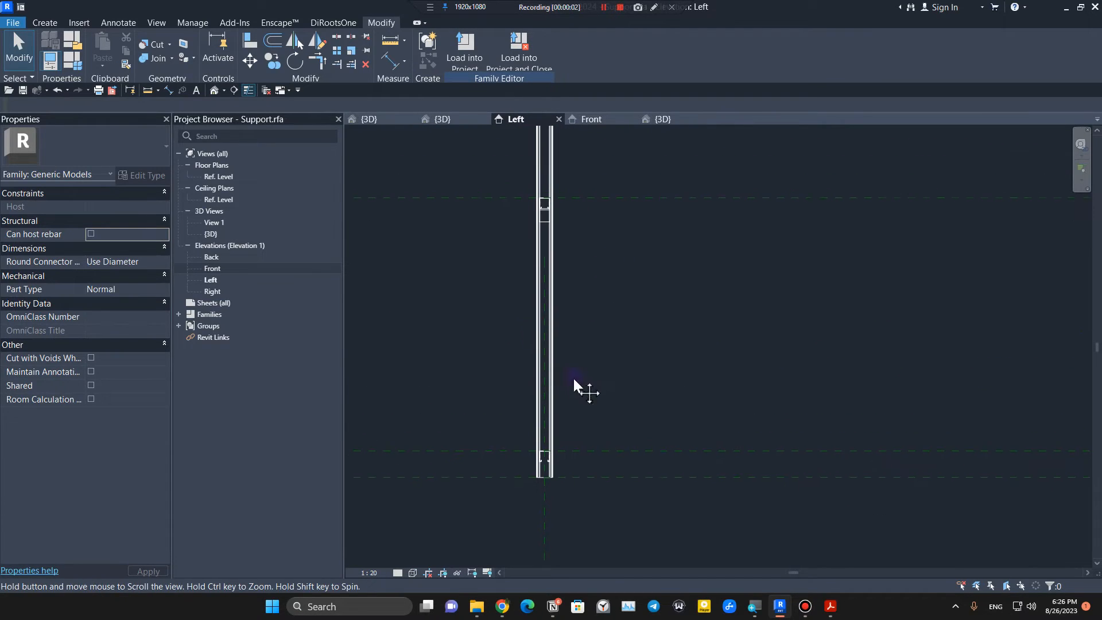
left_click(45, 22)
left_click(804, 67)
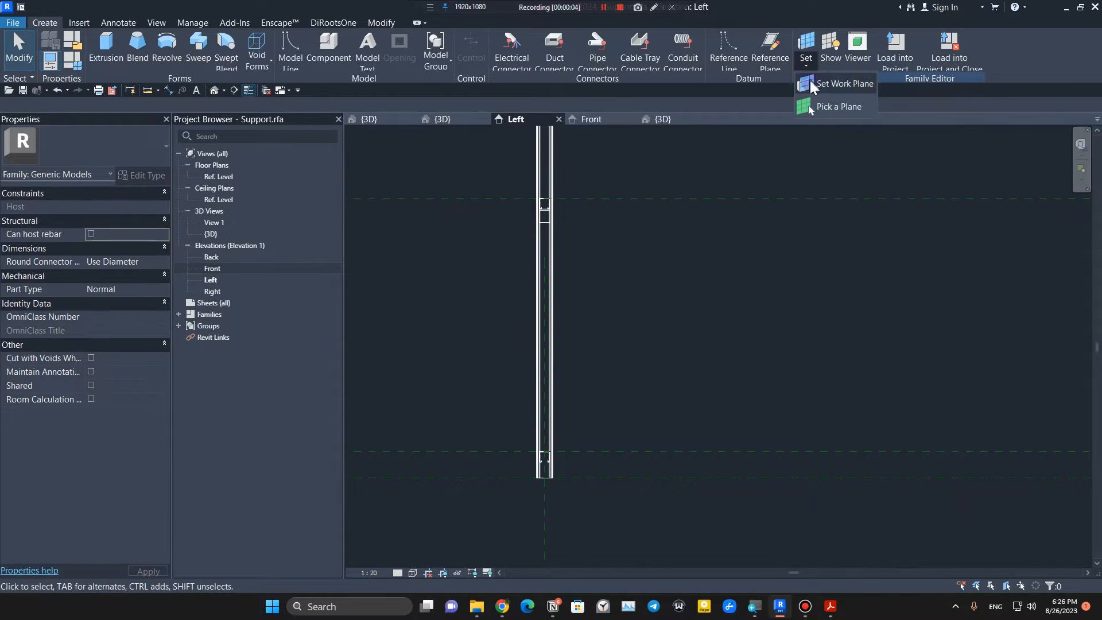
left_click(829, 85)
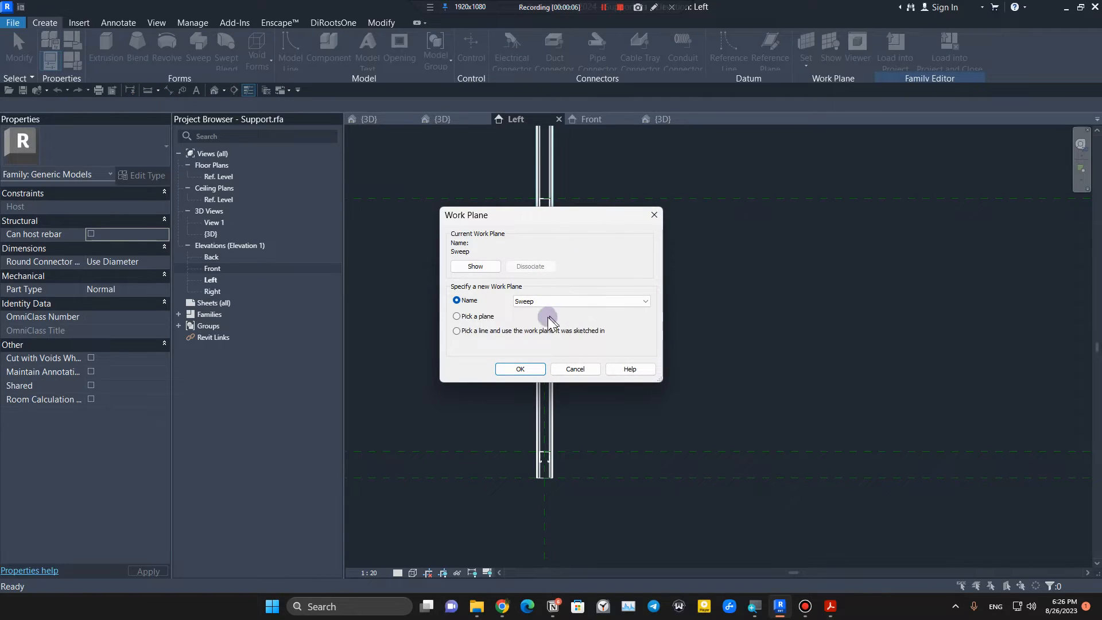
left_click(519, 369)
Step: Start a void extrusion and sketch an upright rectangle between the V Profile post's inner edges
scroll(575, 305, "down", 3)
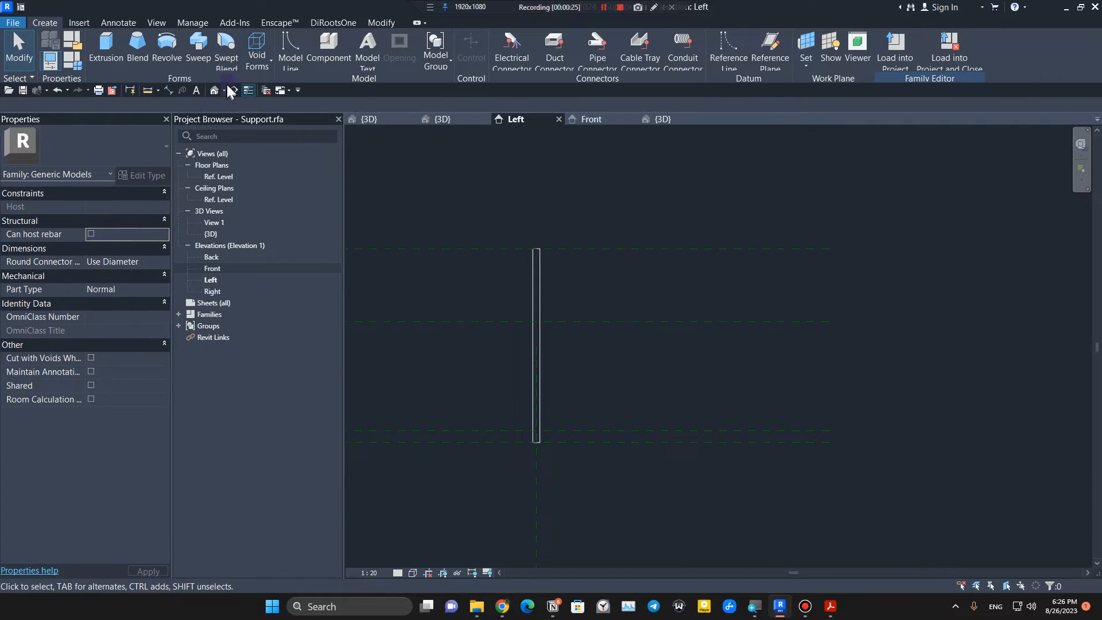
left_click(253, 67)
left_click(289, 86)
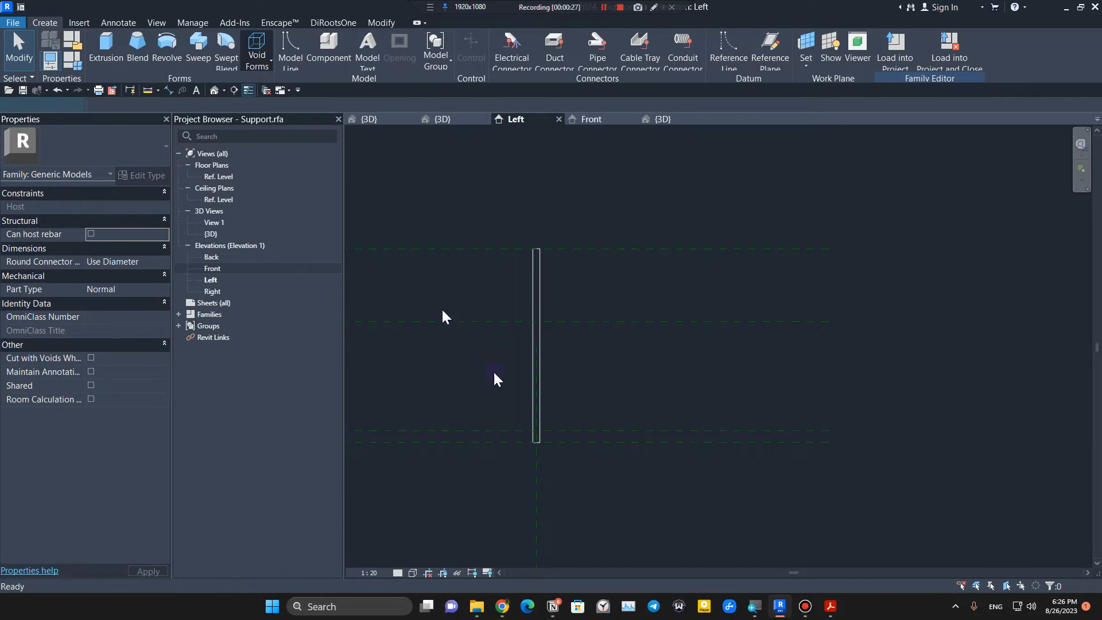
scroll(558, 251, "up", 7)
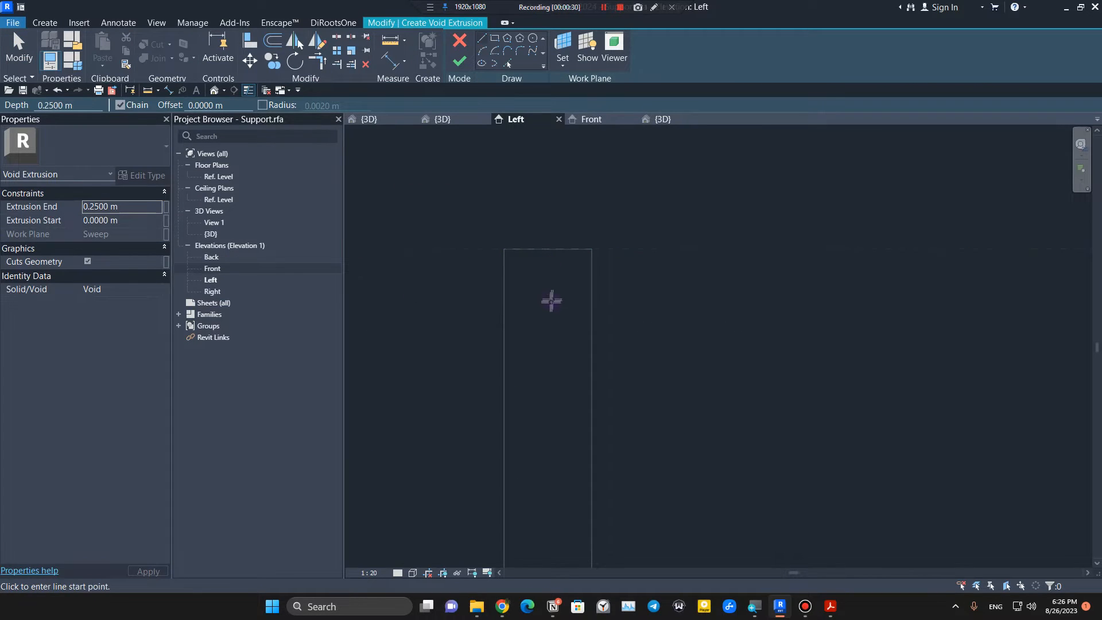
scroll(552, 301, "down", 3)
middle_click_drag(557, 402, 505, 190)
scroll(500, 448, "down", 4)
middle_click_drag(501, 505, 507, 379)
scroll(508, 379, "up", 4)
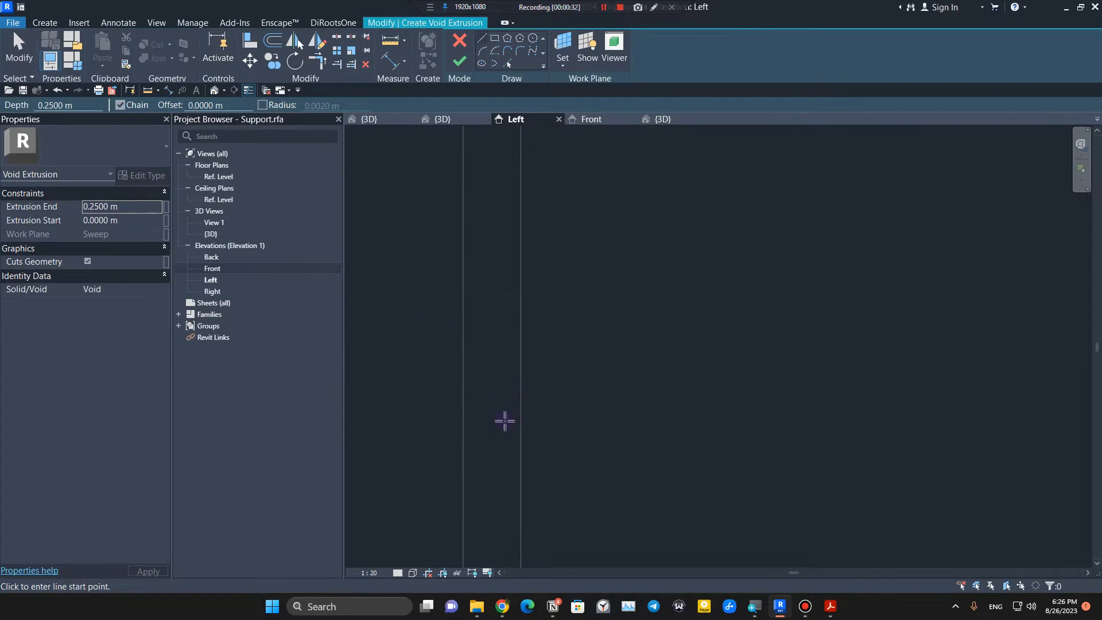
scroll(507, 442, "down", 2)
middle_click_drag(512, 460, 509, 258)
scroll(509, 333, "up", 4)
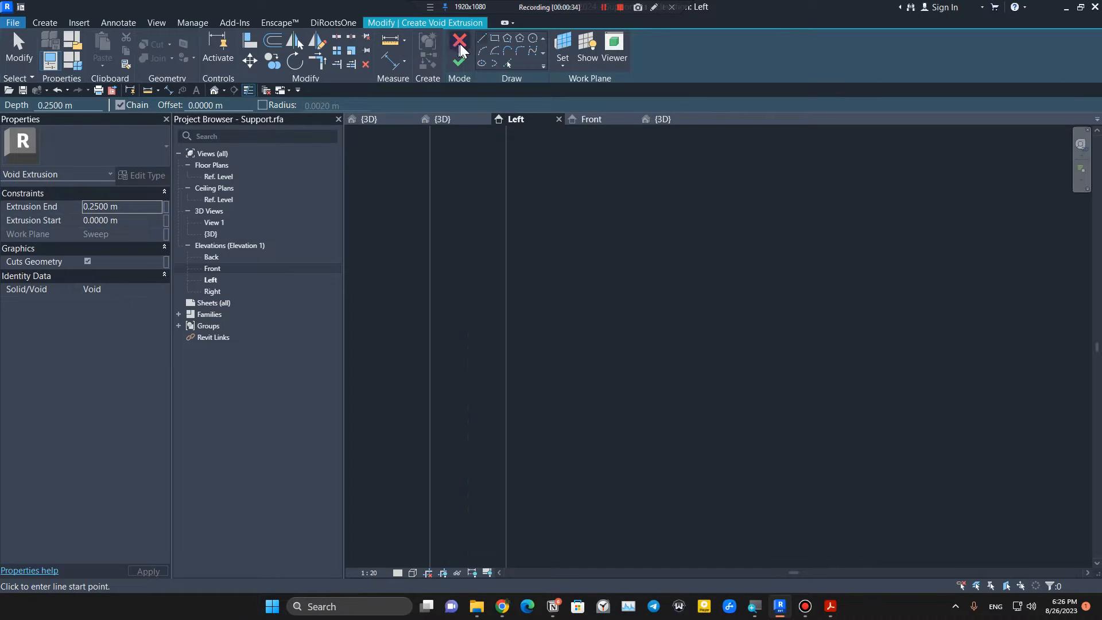
left_click(495, 38)
scroll(458, 311, "up", 2)
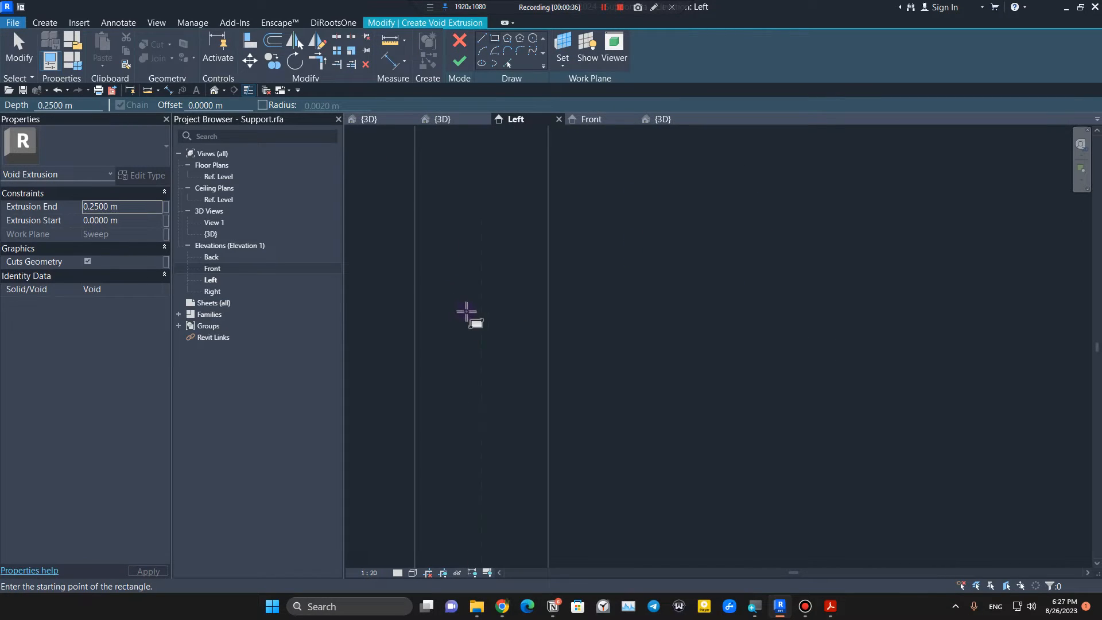
left_click(456, 257)
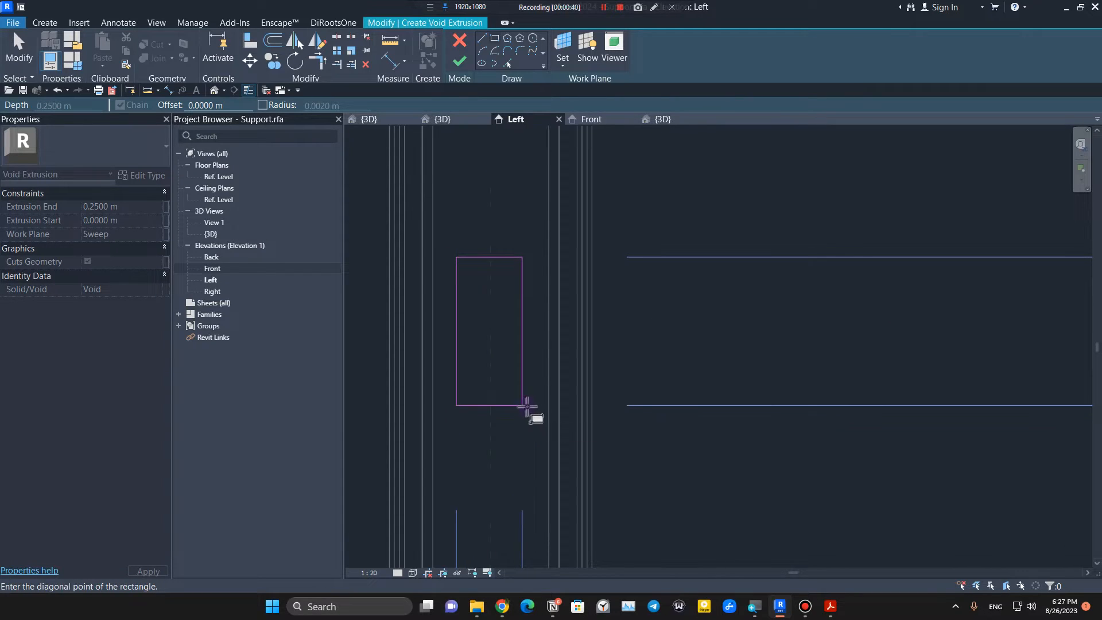
left_click(523, 379)
key("Escape")
Step: Round the rectangle's upper and lower ends with semicircular arcs and delete the two inner lines to form a slot
left_click_drag(448, 417, 540, 236)
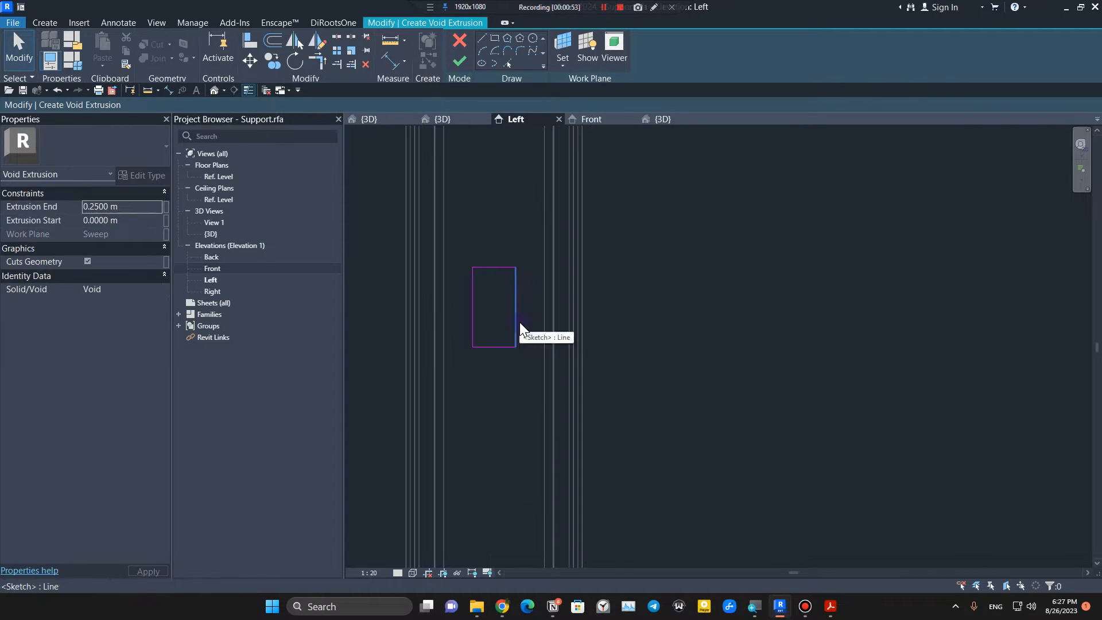
middle_click_drag(519, 322, 498, 365)
left_click(483, 38)
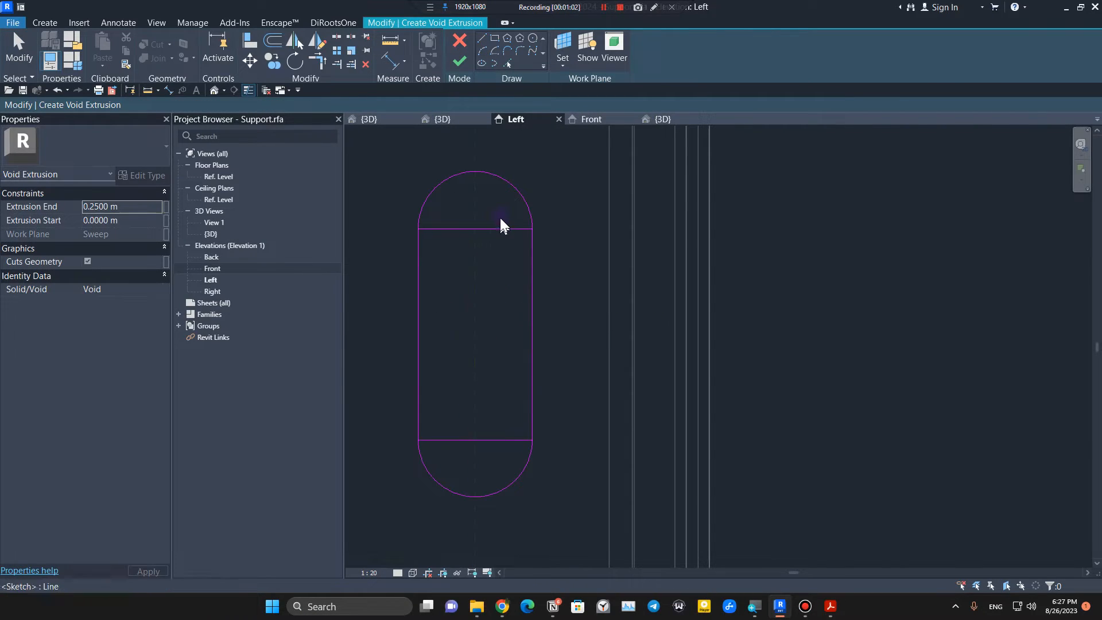
left_click_drag(482, 461, 483, 461)
key("Delete")
Step: Move the whole slot outline so it is centred across the width of the post
mouse_move(546, 154)
left_mouse_down()
mouse_move(408, 508)
mouse_move(394, 515)
left_mouse_up()
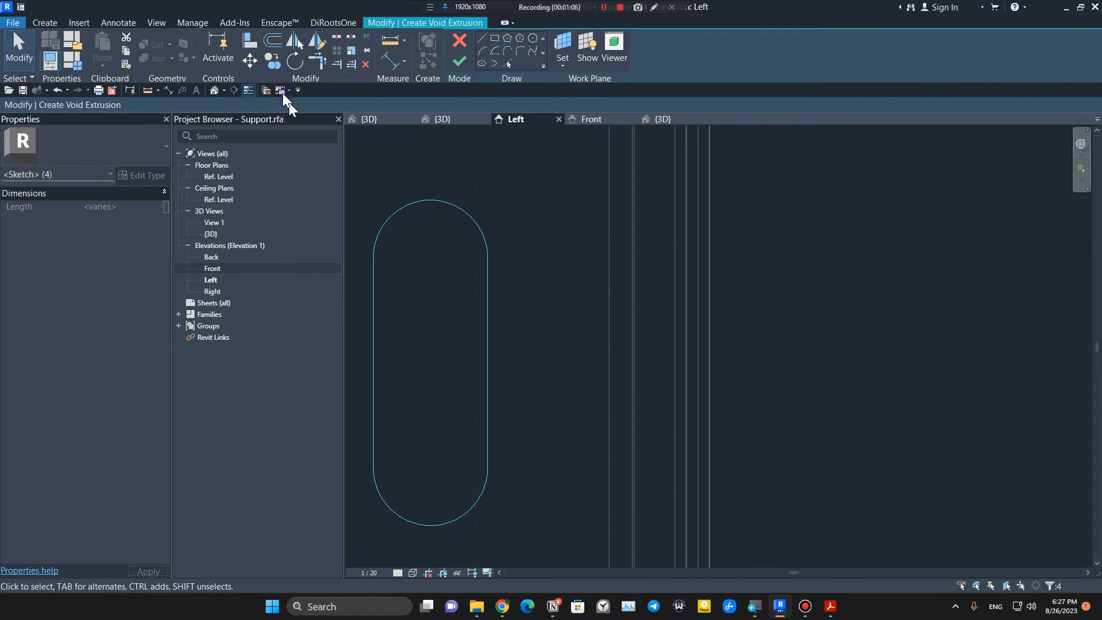
left_click(255, 61)
left_click(430, 200)
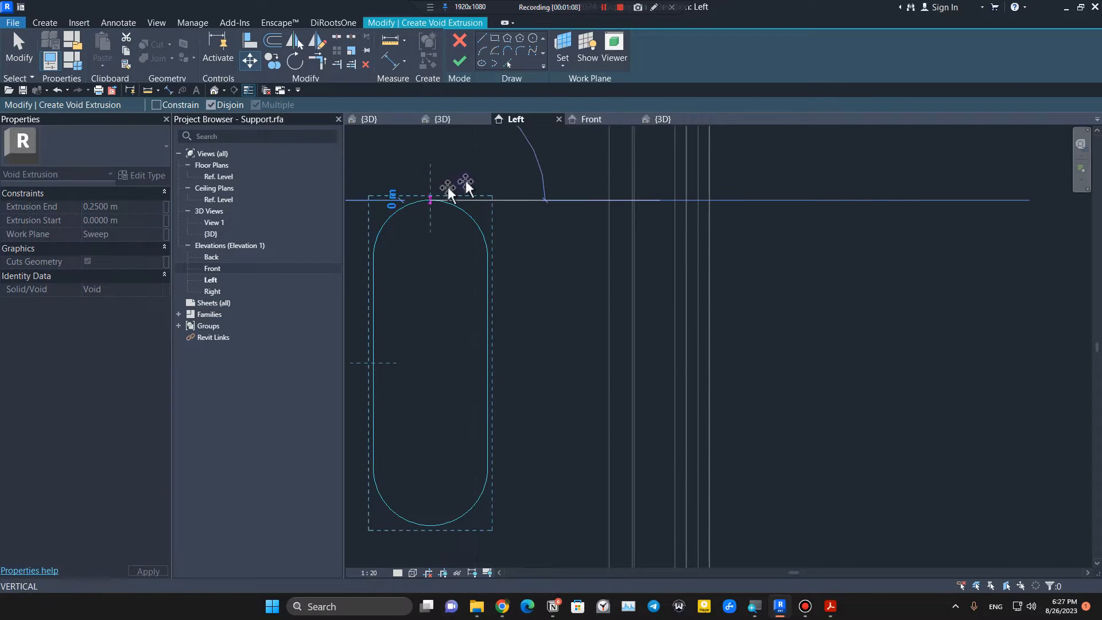
left_click(481, 171)
scroll(473, 202, "down", 5)
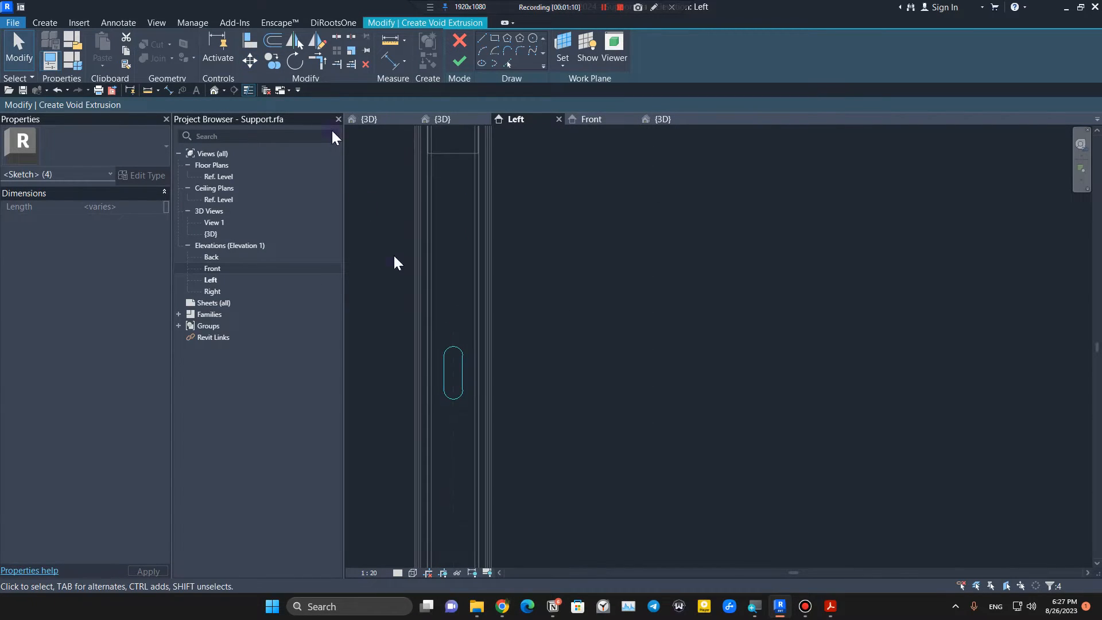
Step: Move the slot outline up close to the post's upper end and finish the void extrusion
left_click(251, 61)
left_click(453, 347)
scroll(513, 290, "up", 3)
left_click(513, 290)
left_click(554, 343)
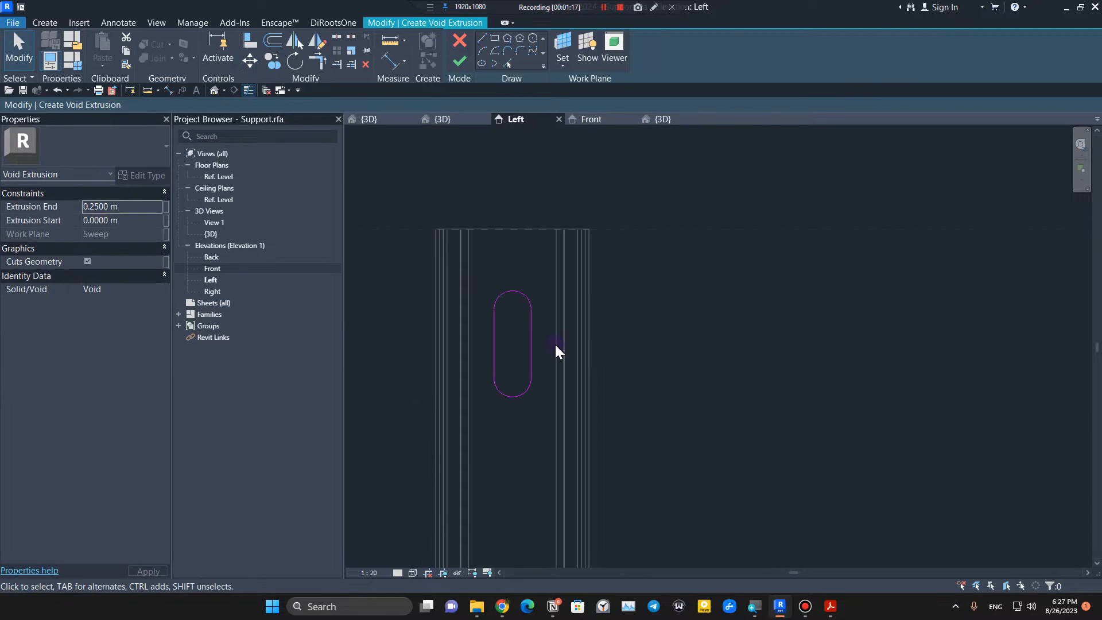
left_click(463, 65)
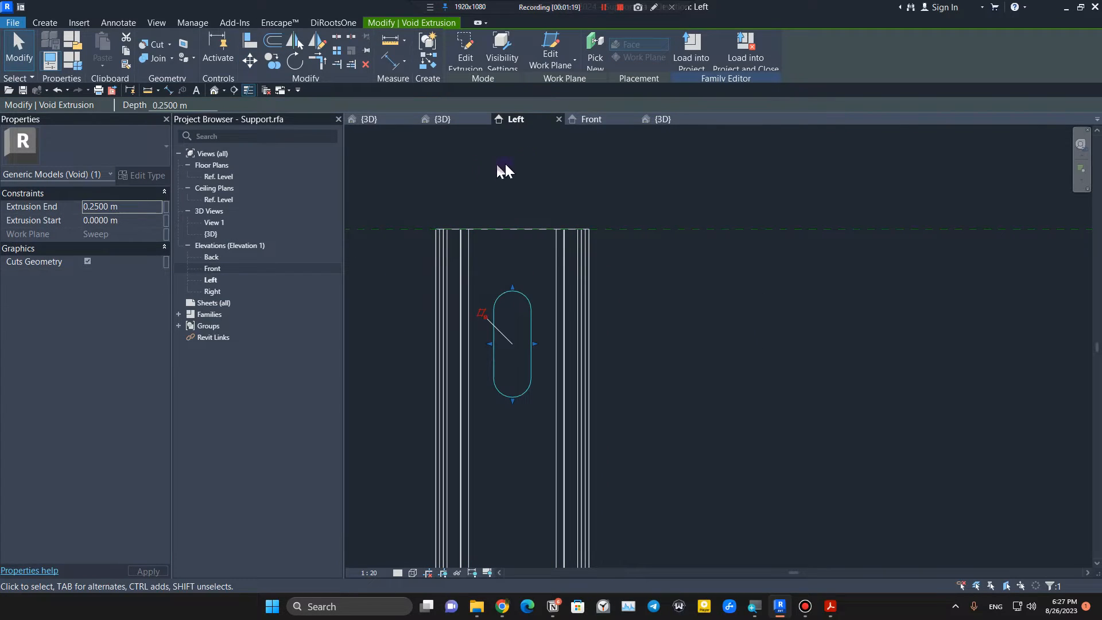
Step: Inspect the void and the 0.1 m dimensions between the vertical reference planes at both posts in the Front elevation
left_click(594, 121)
scroll(677, 374, "down", 2)
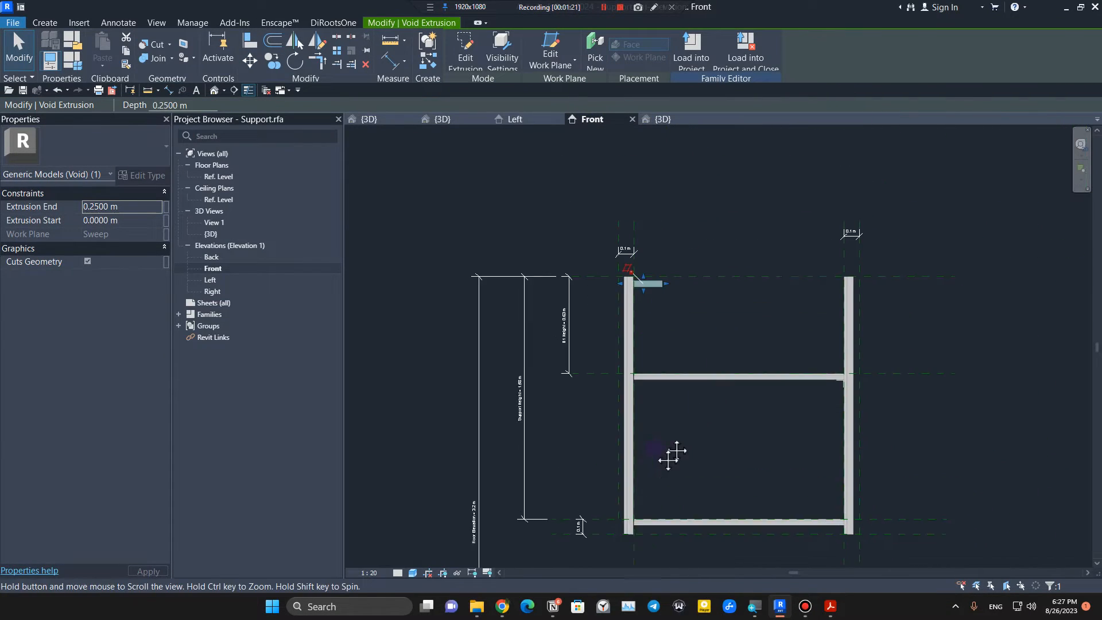
scroll(605, 349, "up", 1)
left_click(619, 317)
scroll(619, 317, "up", 2)
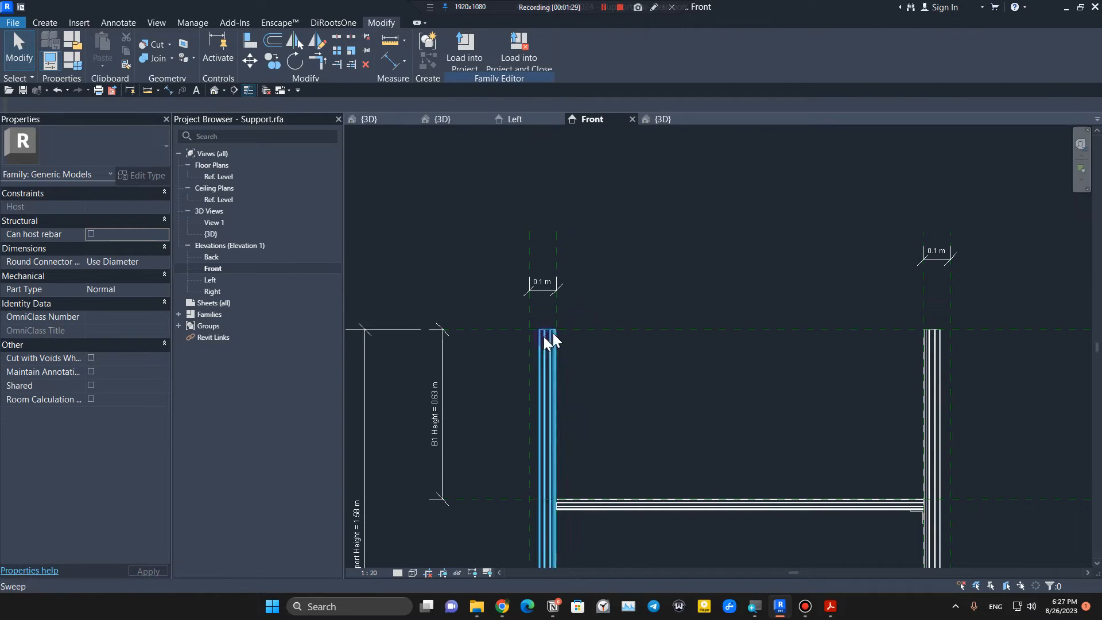
scroll(525, 308, "up", 5)
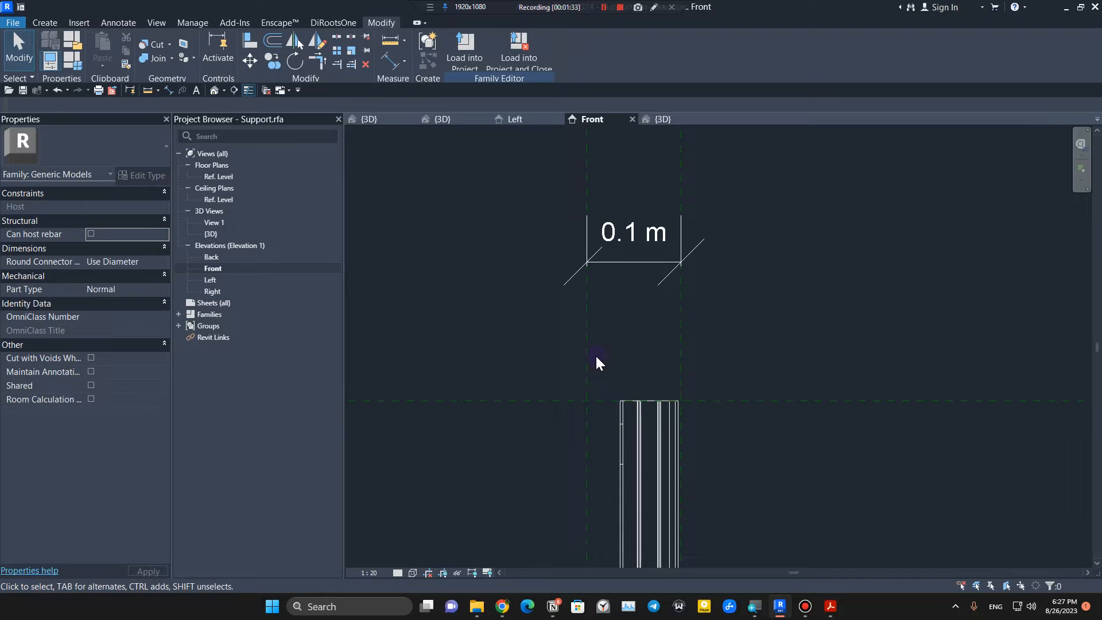
scroll(592, 400, "down", 1)
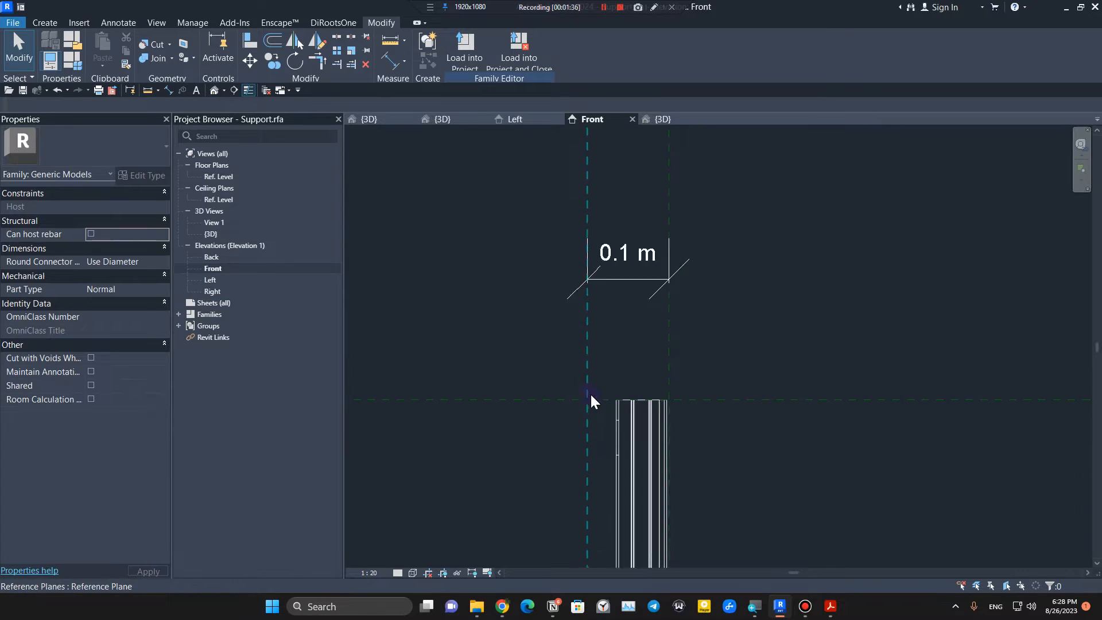
scroll(600, 371, "down", 4)
middle_click_drag(719, 406, 578, 461)
scroll(474, 415, "up", 4)
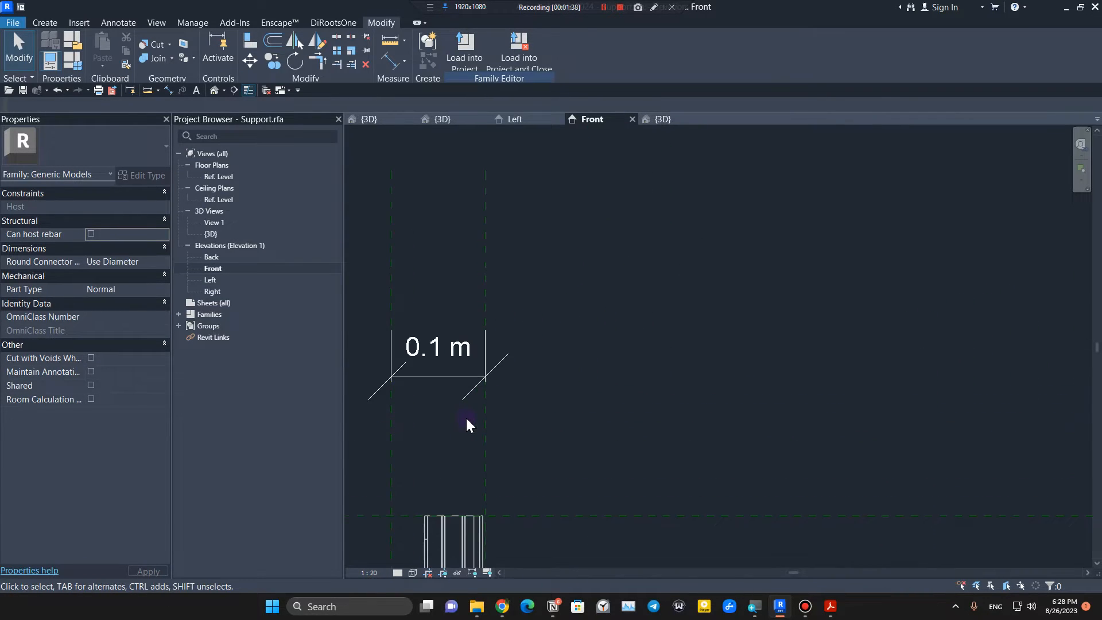
scroll(466, 422, "down", 4)
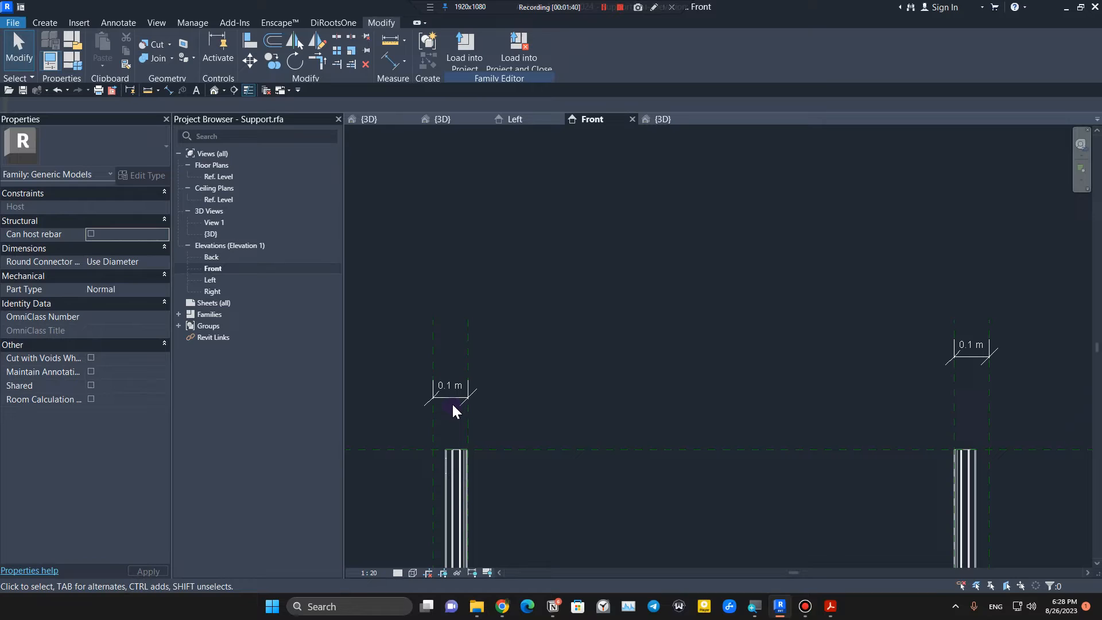
left_click(450, 401)
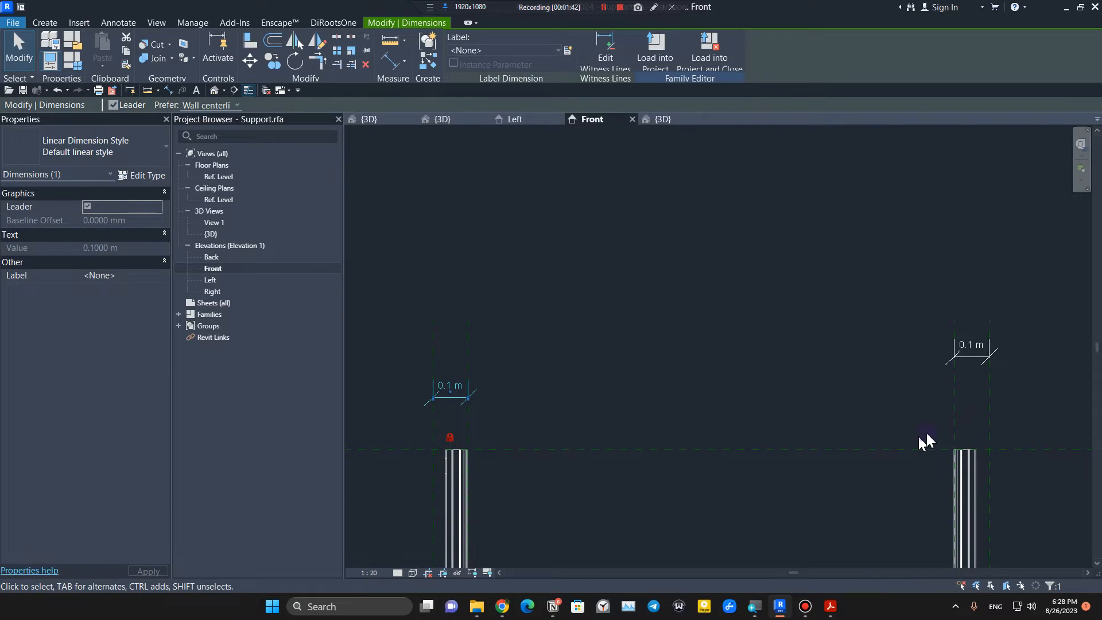
scroll(419, 480, "up", 4)
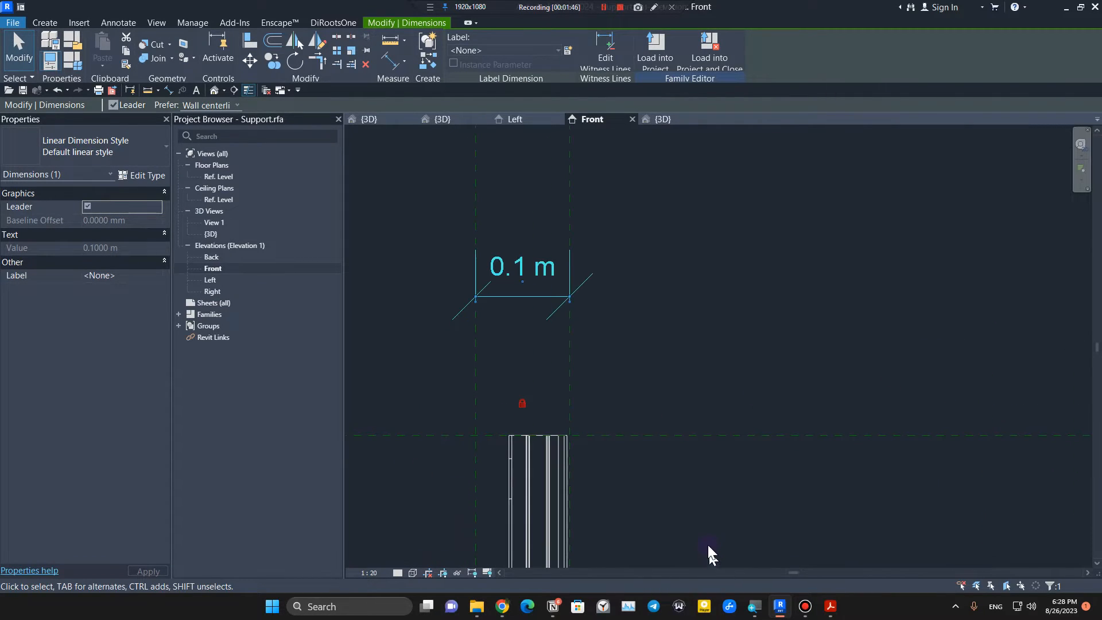
Step: Stretch the void extrusion's two ends to the left post's vertical reference planes, 0.1 m apart, and lock them there
left_click(470, 501)
scroll(469, 500, "up", 1)
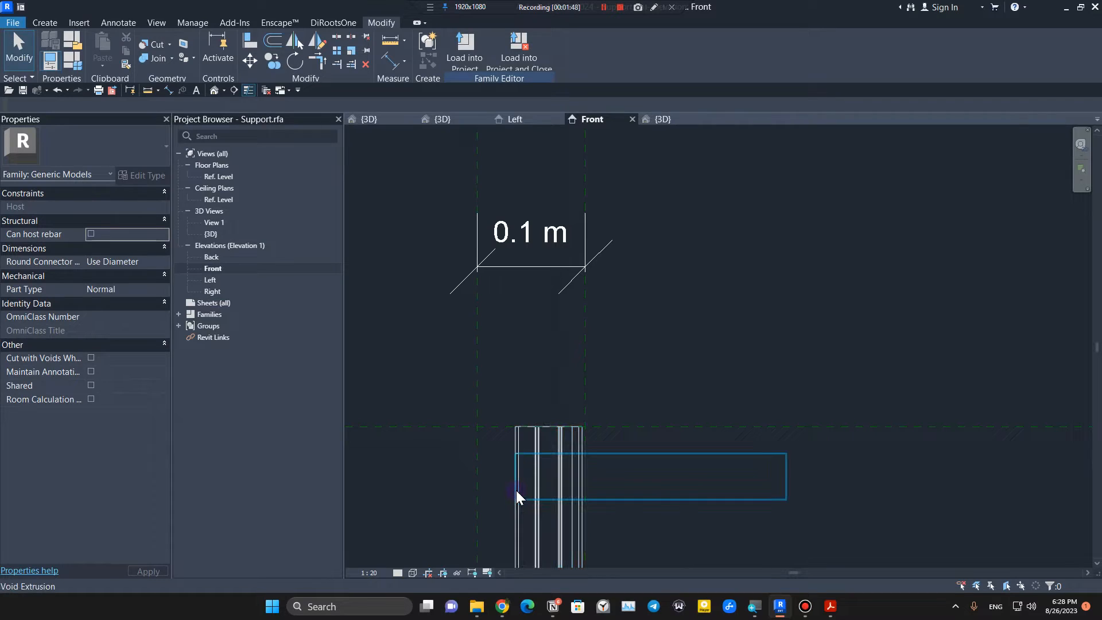
left_click(516, 490)
left_click_drag(506, 477, 474, 474)
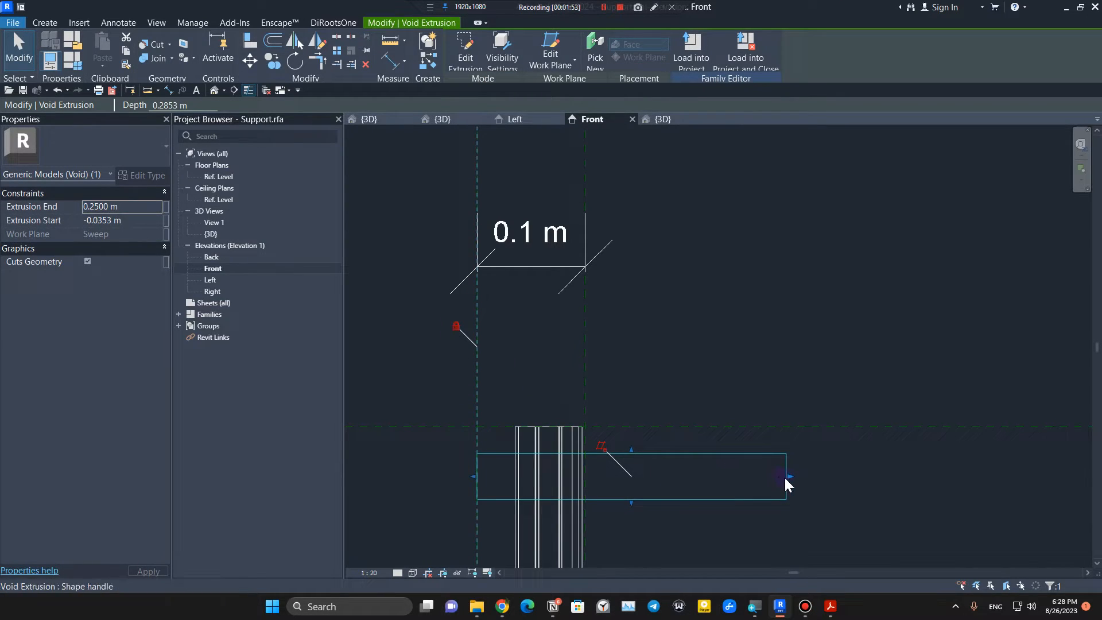
left_click_drag(789, 477, 591, 397)
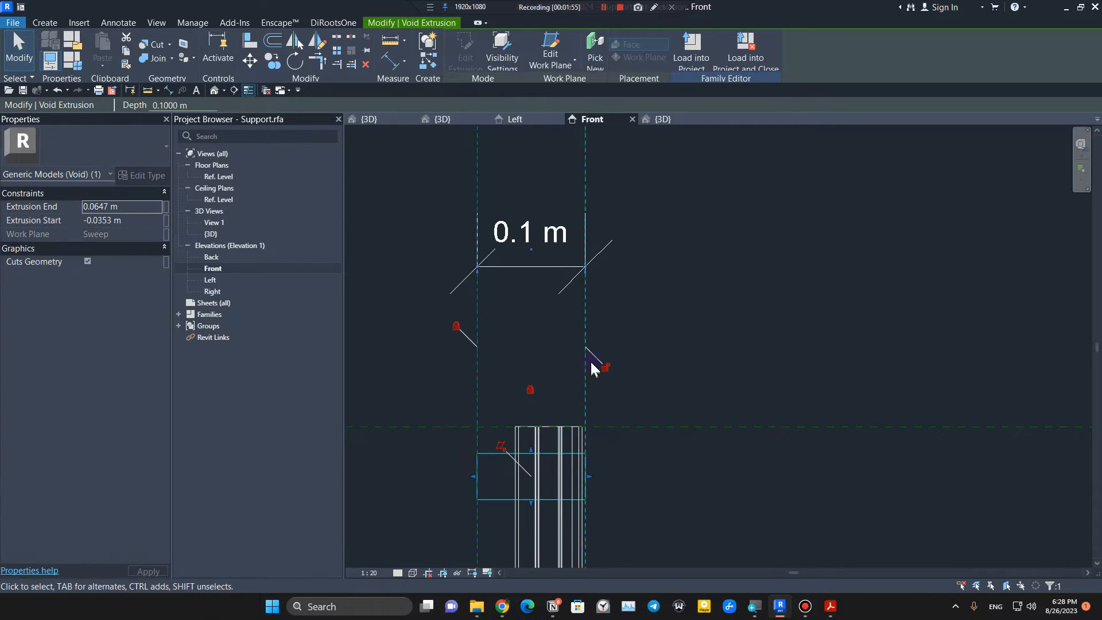
Step: Array the void extrusion down the left post at 0.09 m spacing with a count of 5
scroll(620, 436, "down", 3)
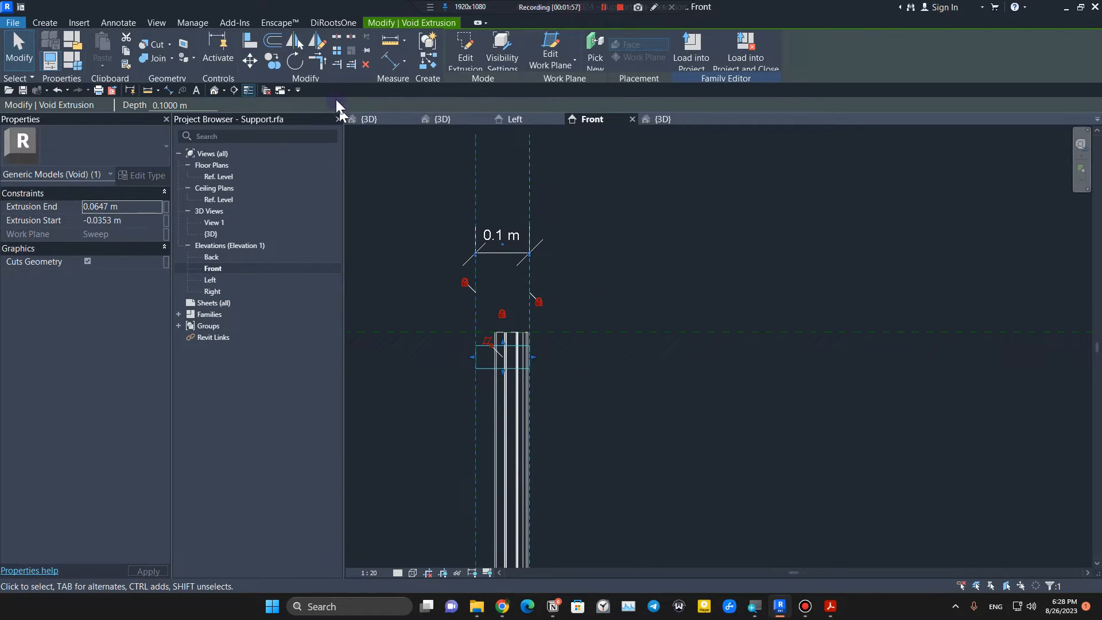
left_click(338, 51)
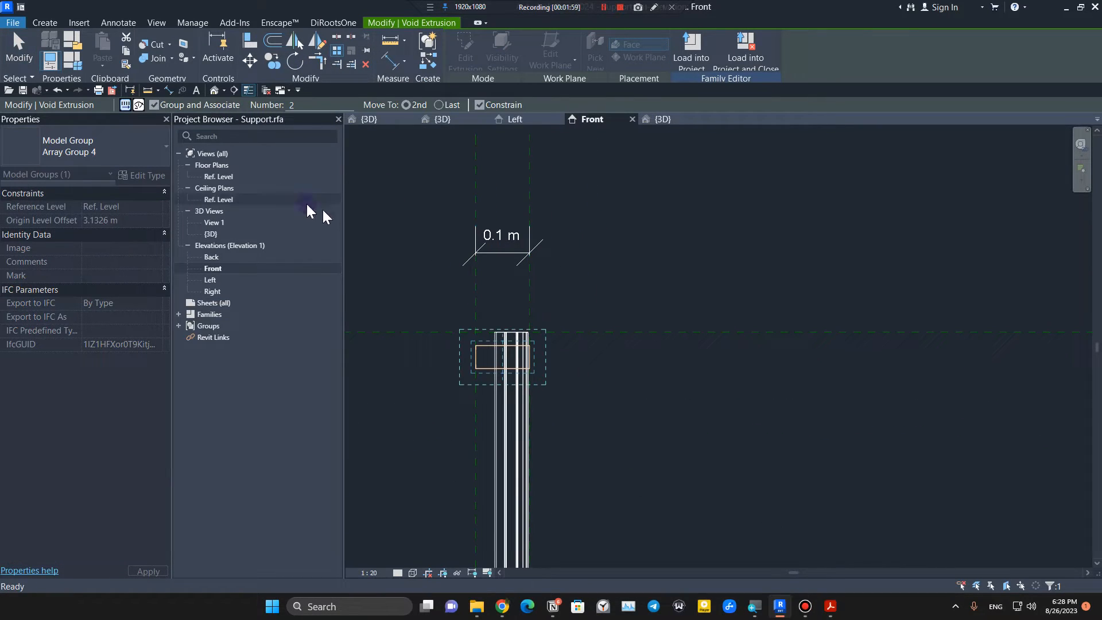
scroll(456, 337, "up", 3)
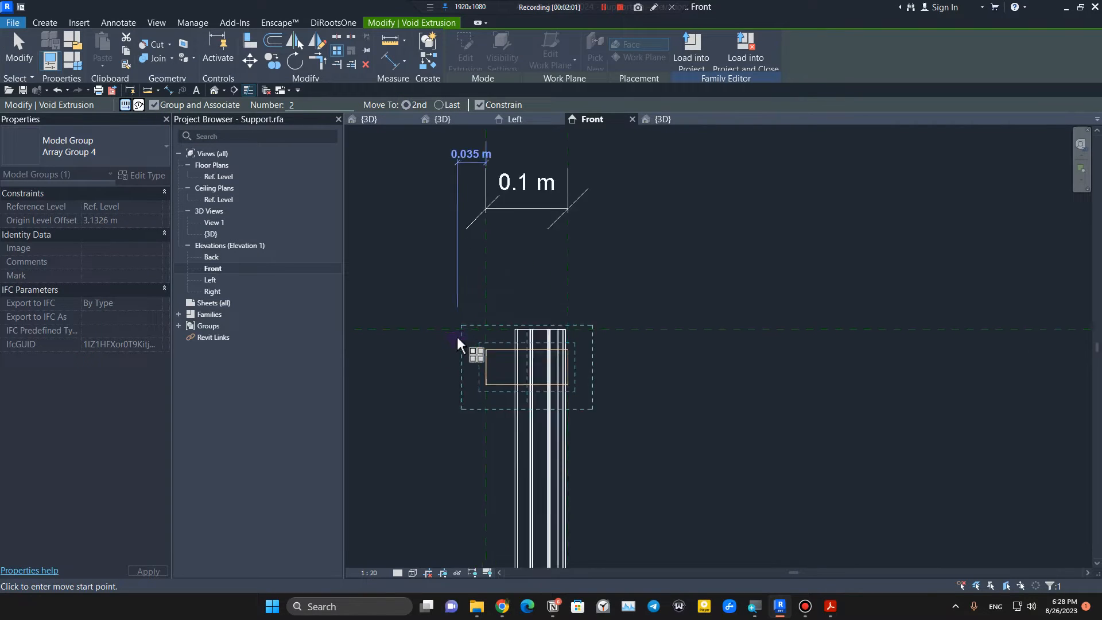
left_click(494, 352)
scroll(495, 401, "up", 3)
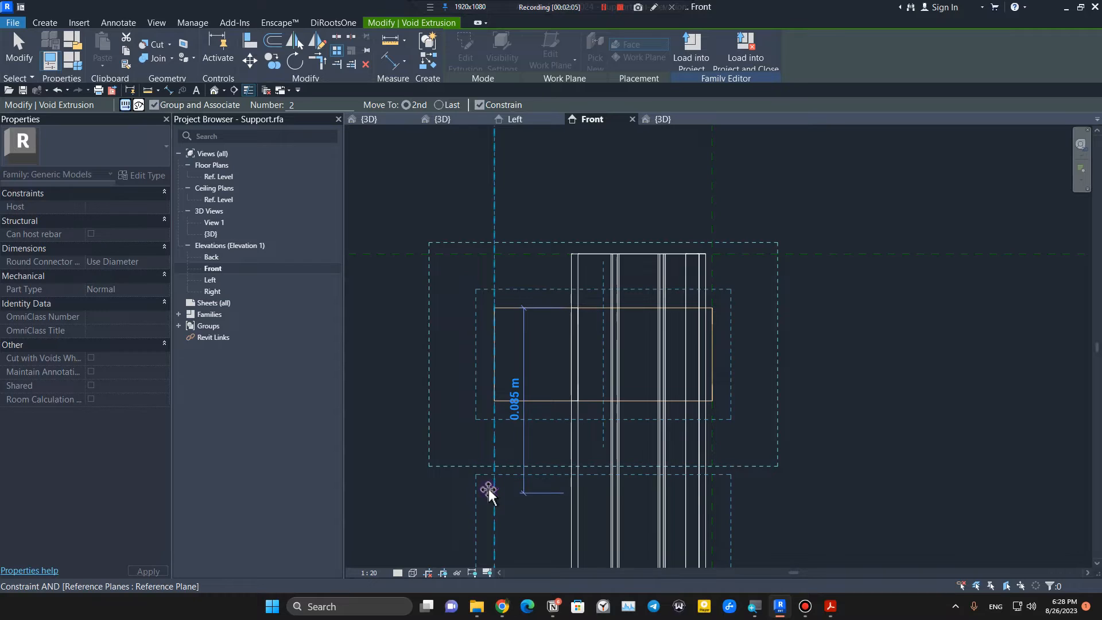
type(".09")
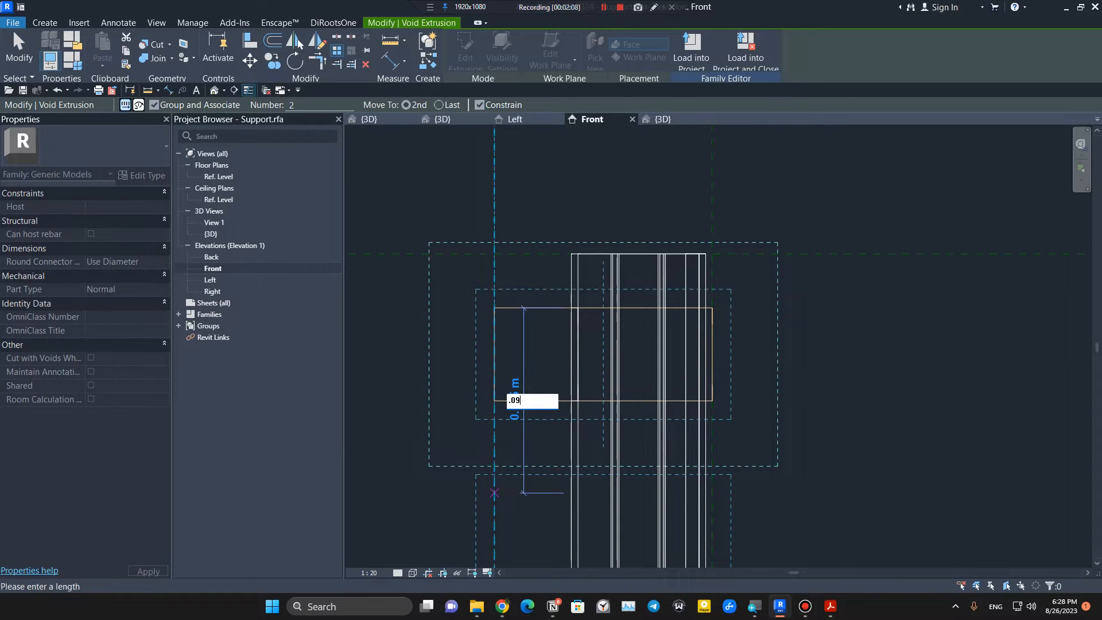
key("Return")
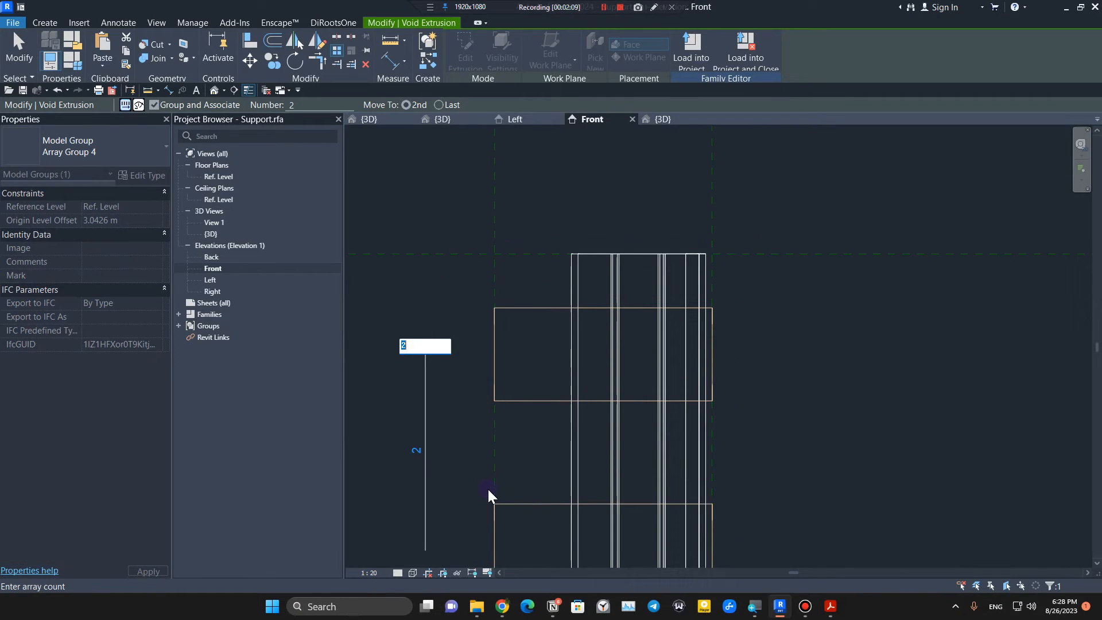
scroll(488, 488, "down", 6)
middle_click_drag(531, 494, 525, 329)
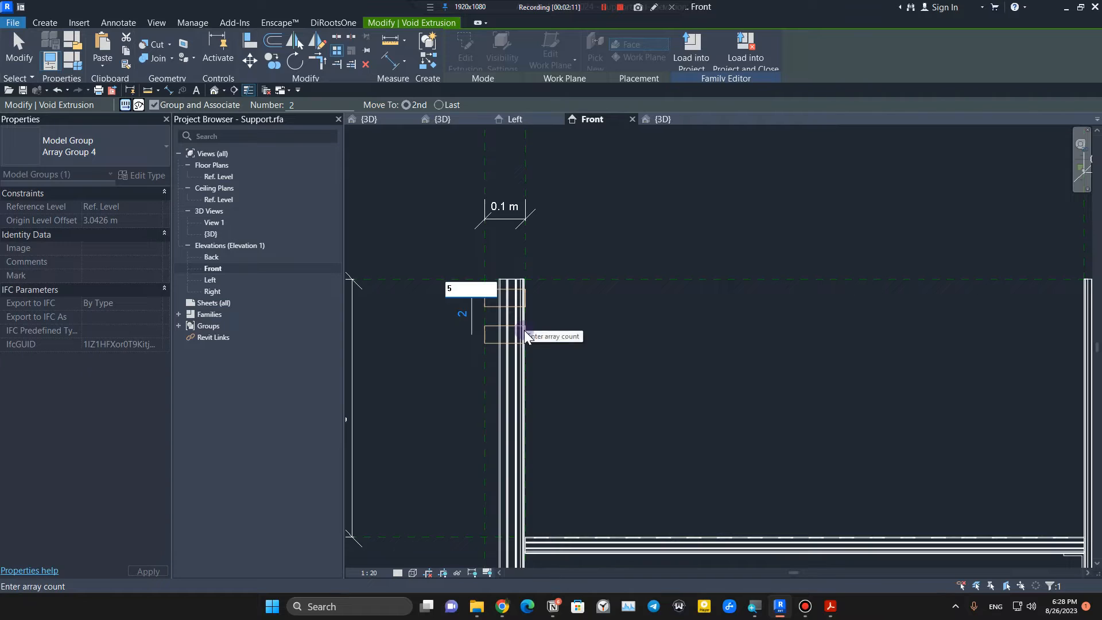
key("Return")
key("Escape")
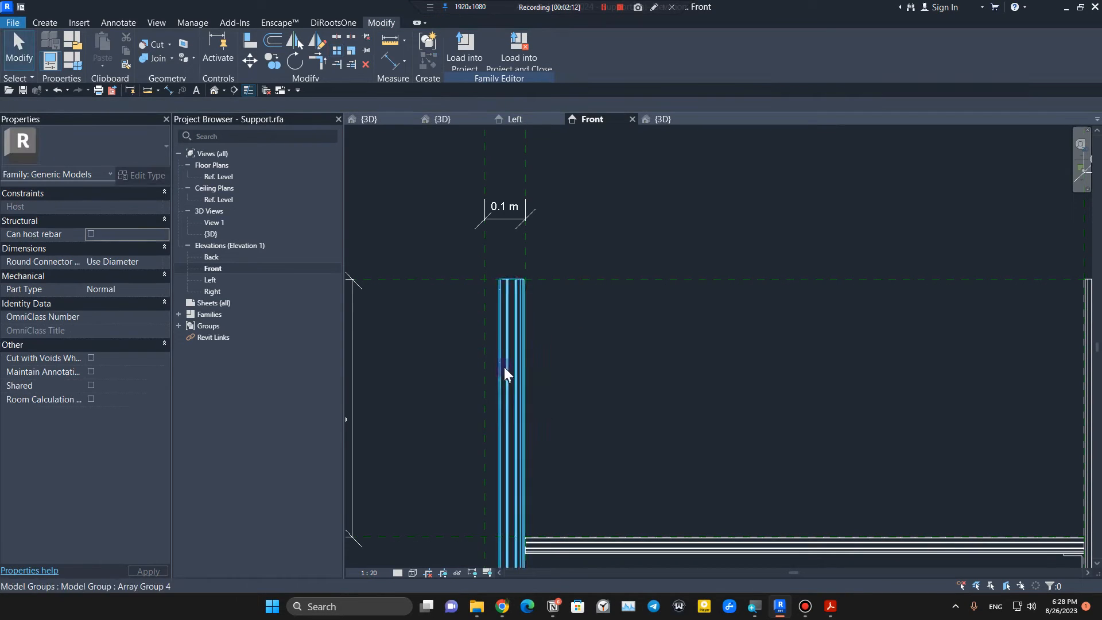
Step: Label the void array's count on the left post with the N2 parameter
left_click(488, 342)
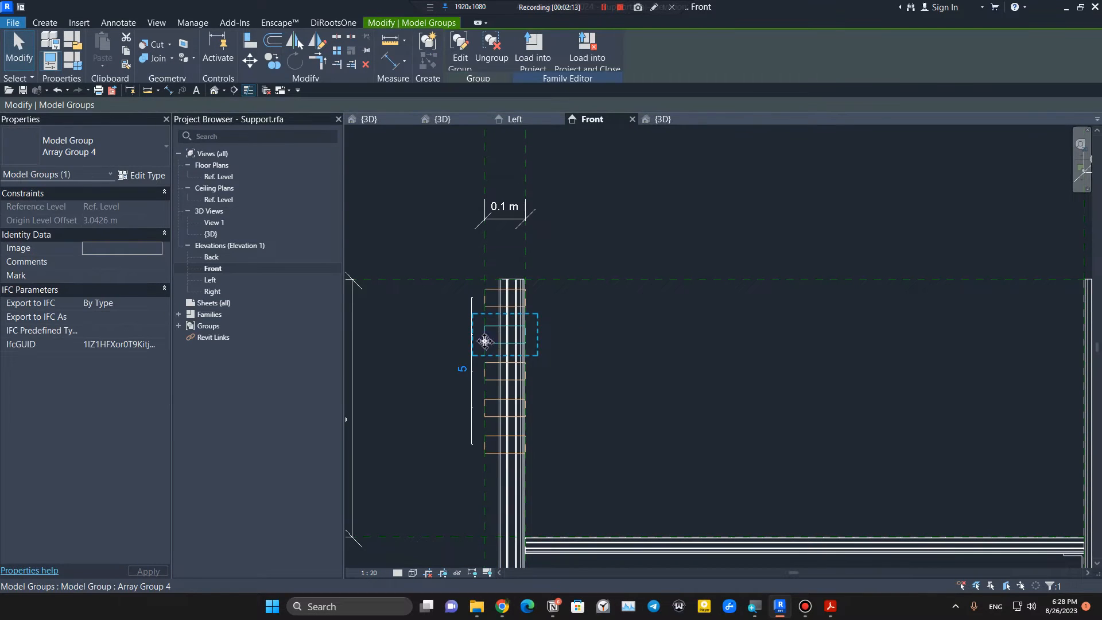
left_click(471, 401)
left_click(219, 106)
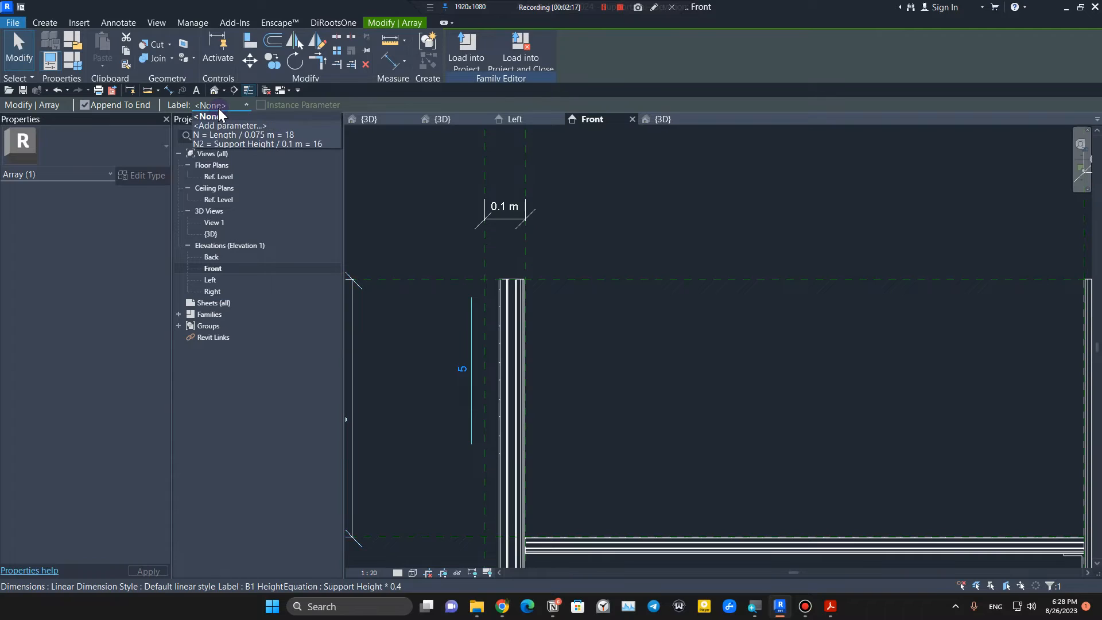
left_click(222, 144)
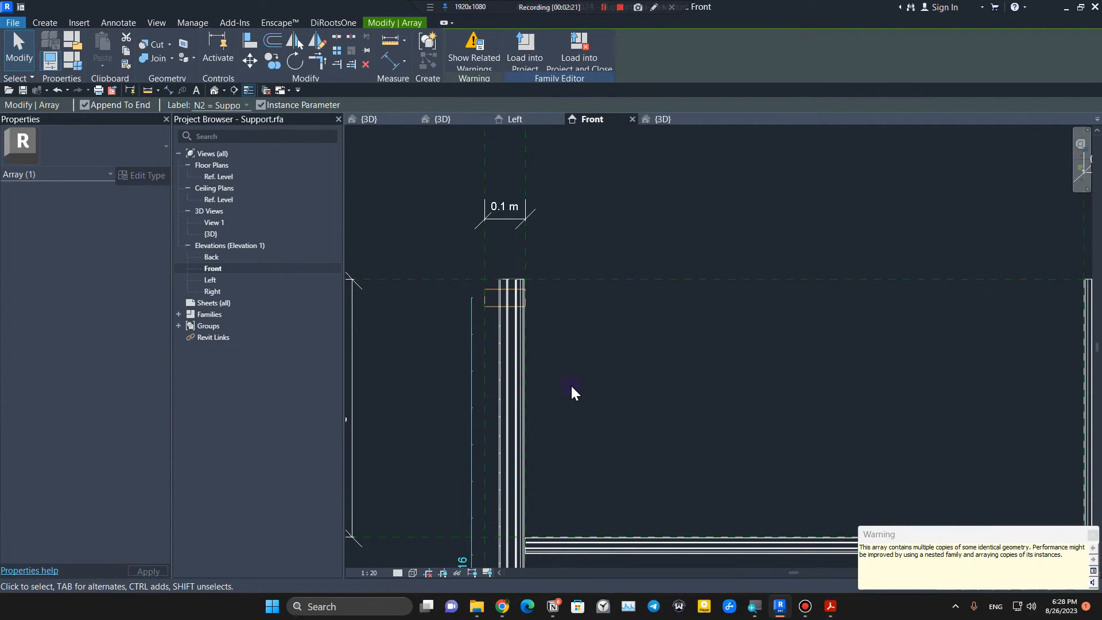
left_click(563, 390)
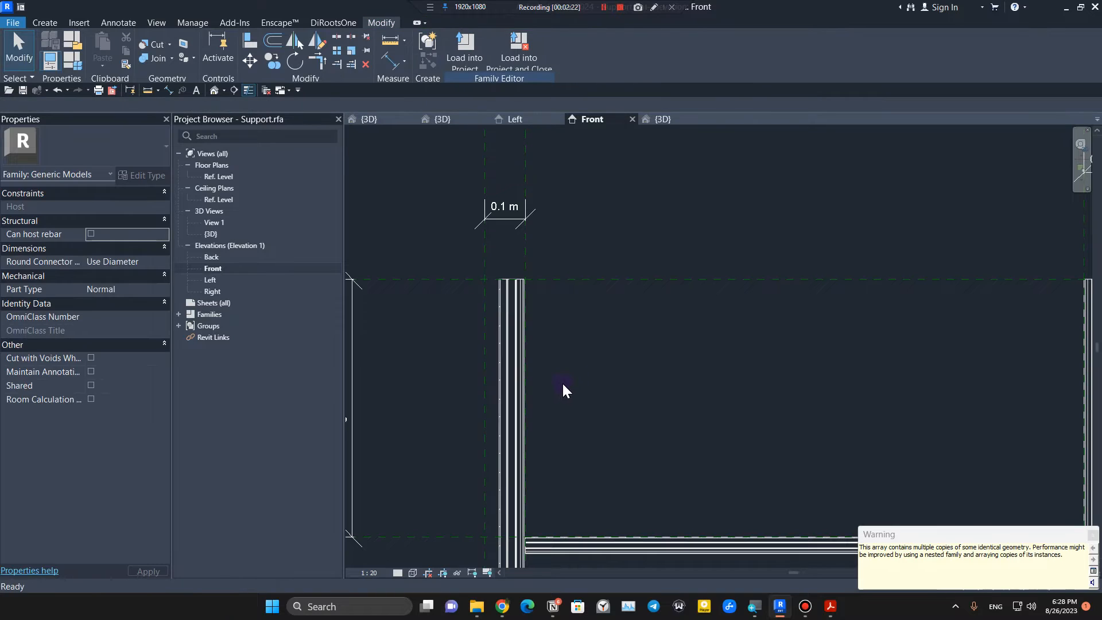
Step: Change the N2 parameter's formula to Support Height / 0.09 m in the family types
left_click(74, 61)
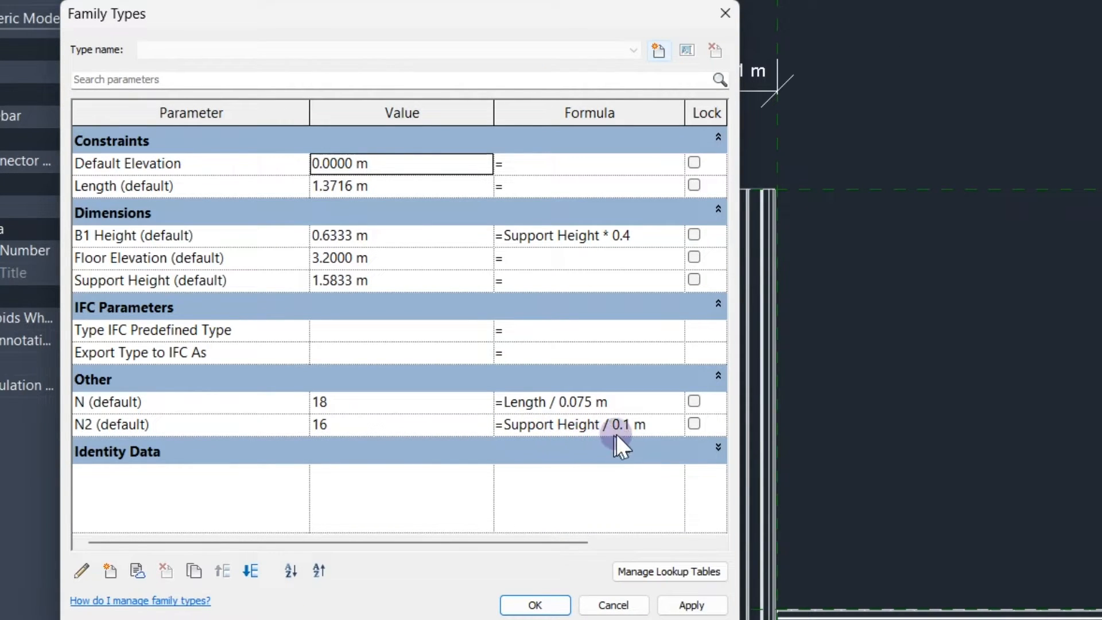
left_click(631, 426)
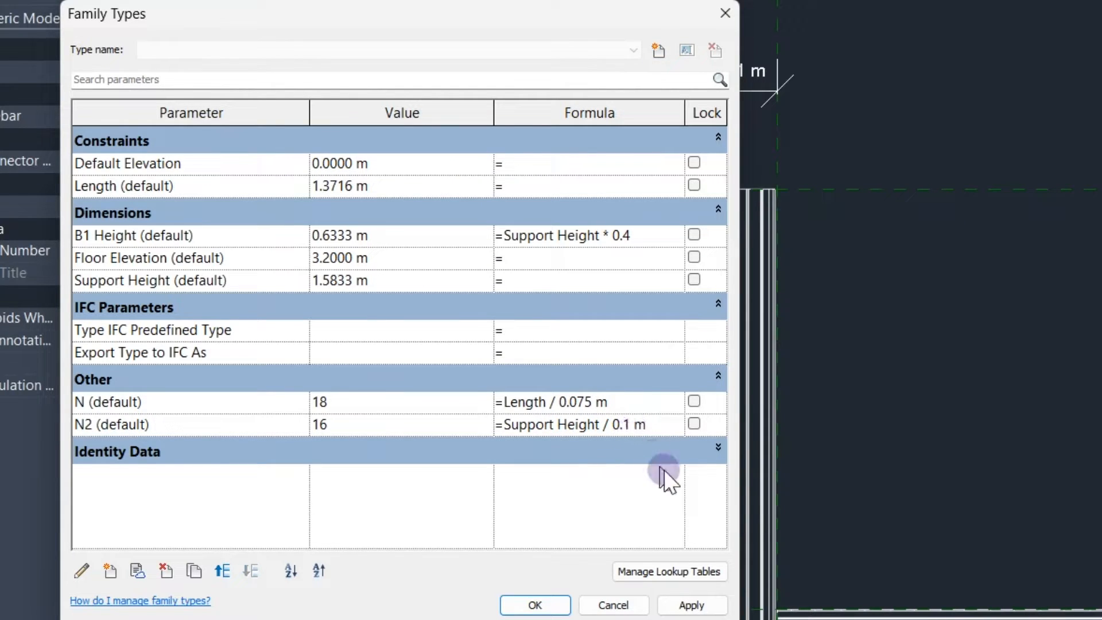
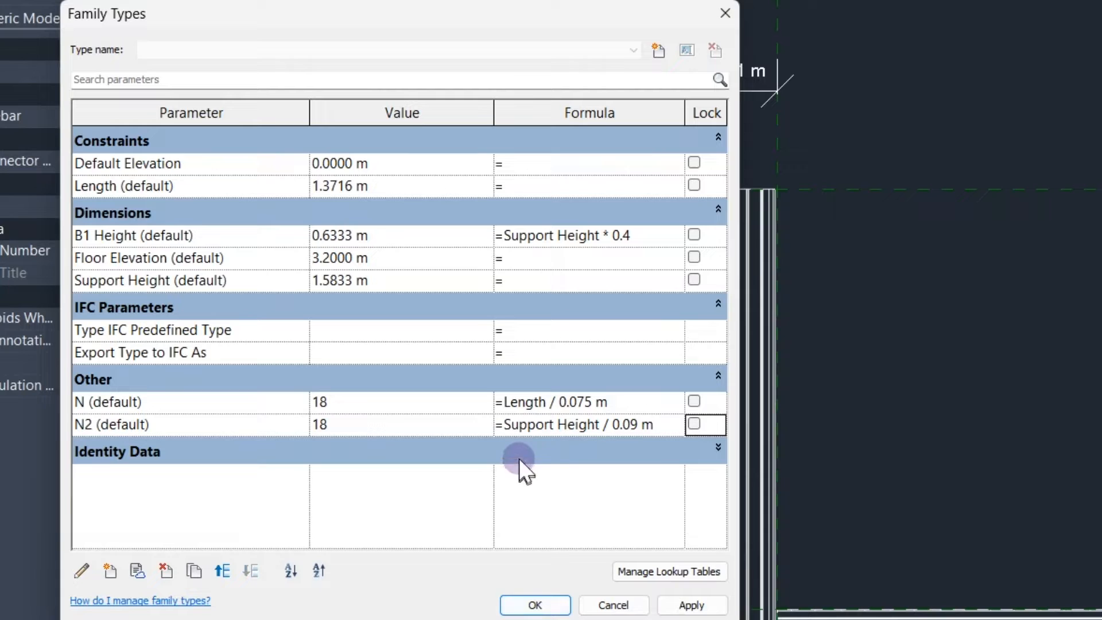
left_click(524, 604)
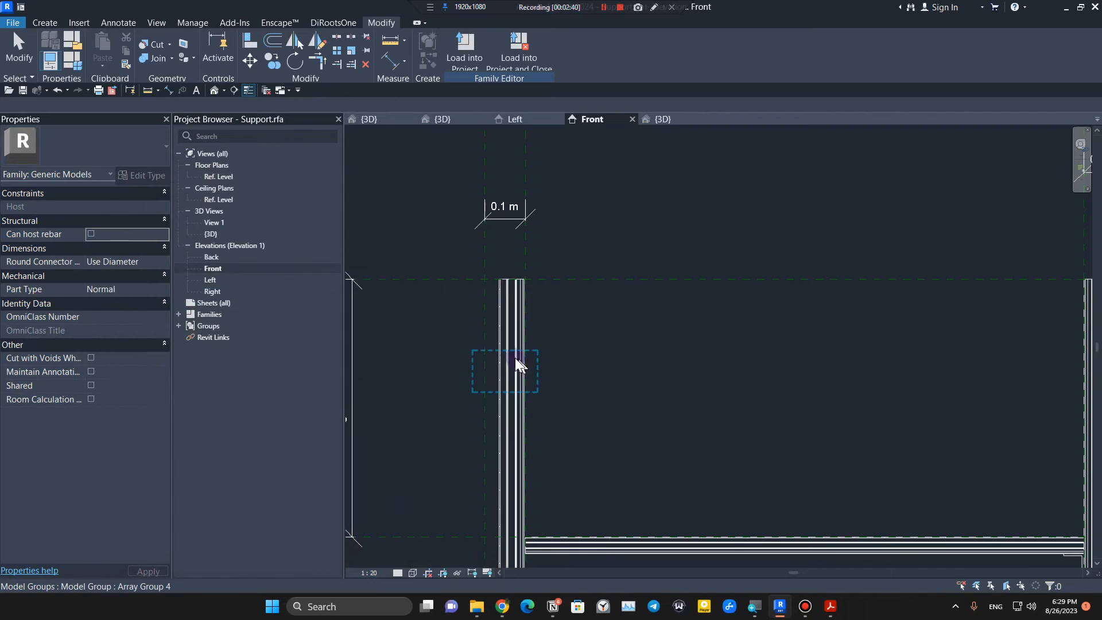
Step: Inspect the arrayed slot cuts along the left post in the 3D view and compare them with the right post
scroll(515, 357, "down", 3)
left_click(661, 119)
middle_click_drag(687, 276, 660, 230, "shift")
middle_click_drag(673, 132, 669, 219)
scroll(669, 217, "up", 4)
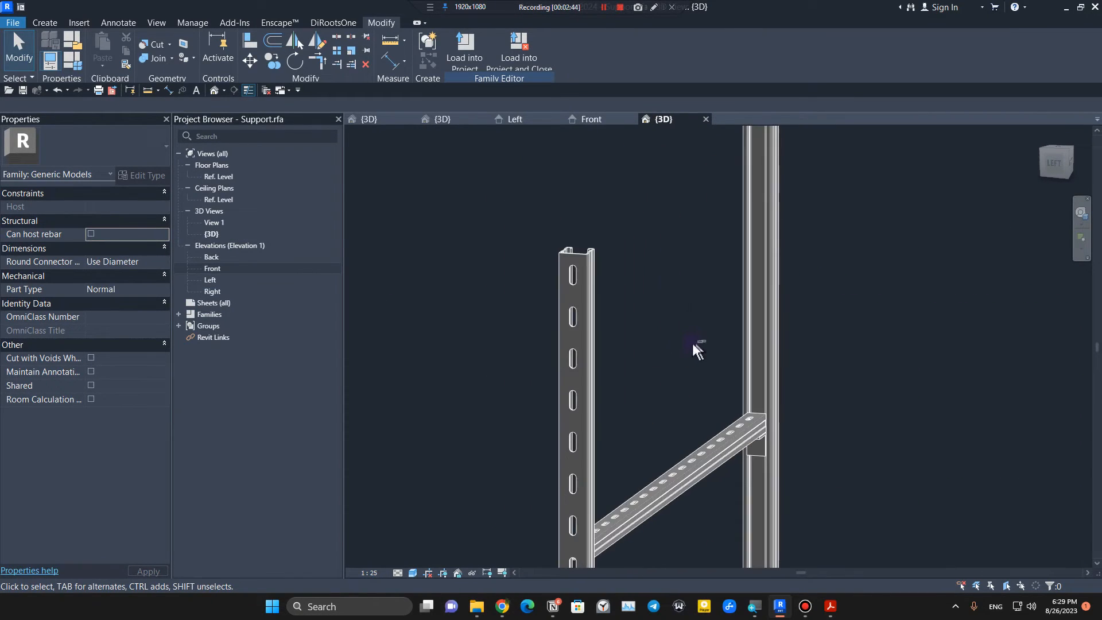
middle_click_drag(693, 343, 631, 319, "shift")
middle_click_drag(575, 283, 724, 362)
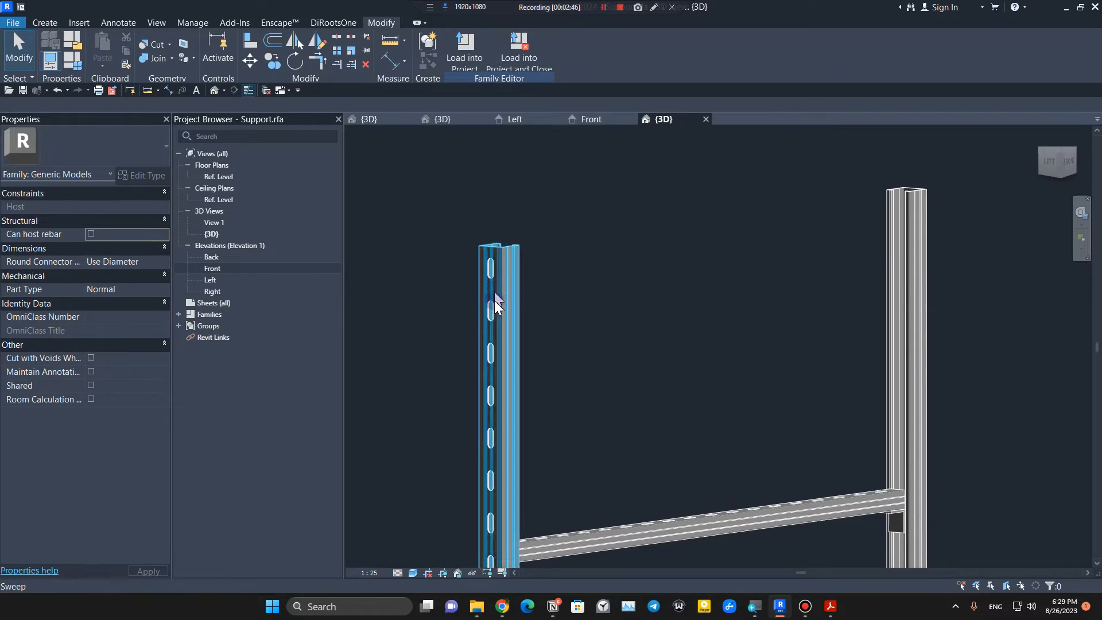
middle_click_drag(525, 328, 722, 364)
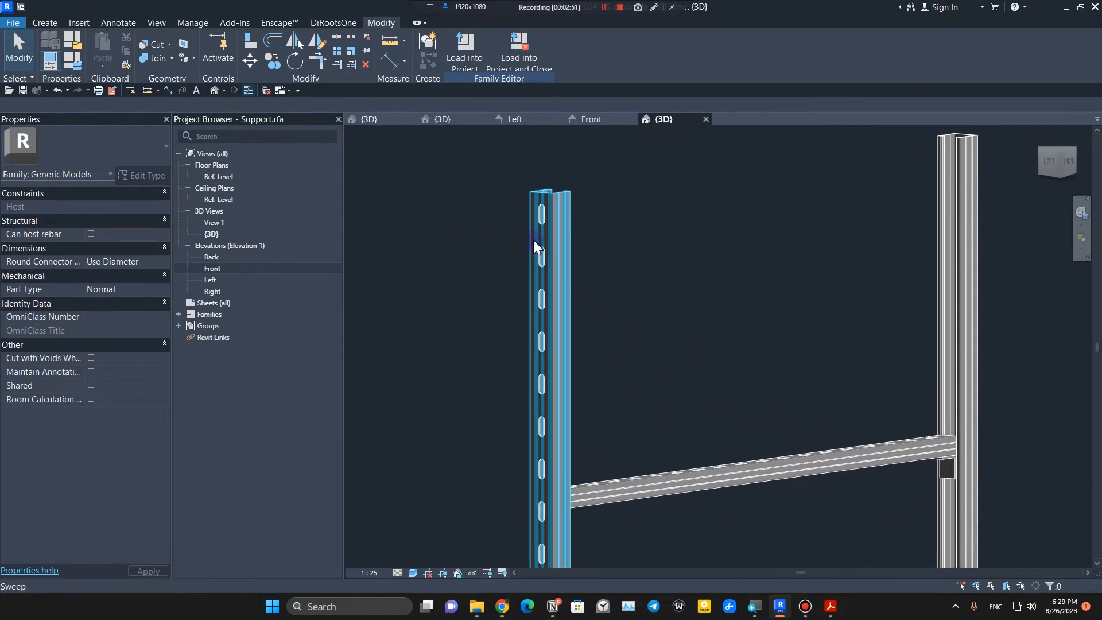
Step: Edit the left post's array group in the Front elevation, align the void's inner end to the reference plane, and finish the group
left_click(592, 120)
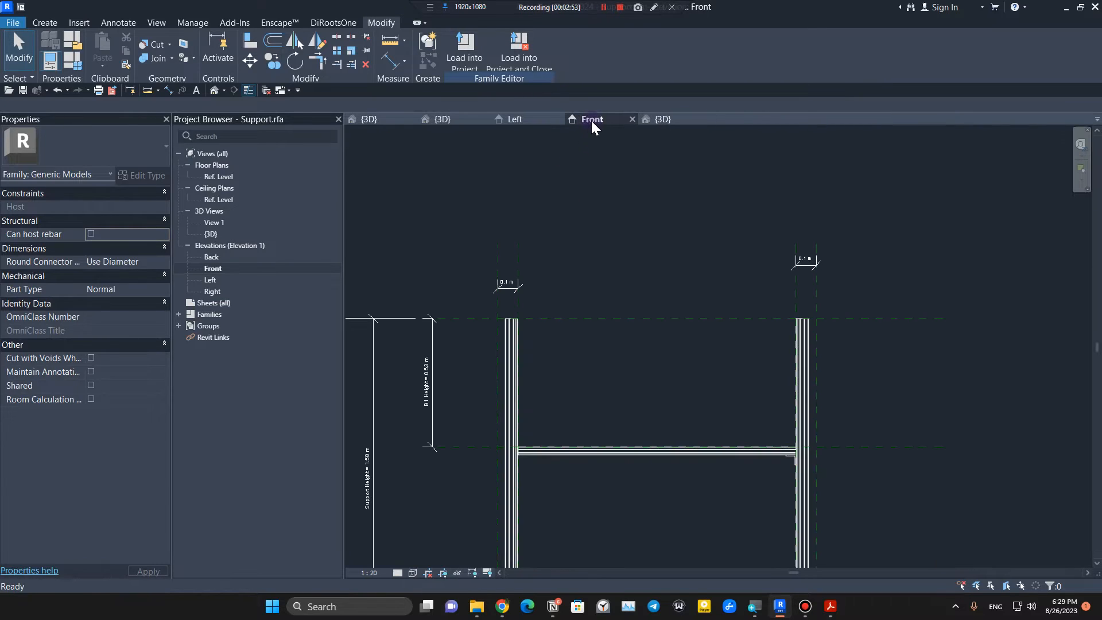
scroll(514, 336, "up", 5)
scroll(521, 341, "up", 2)
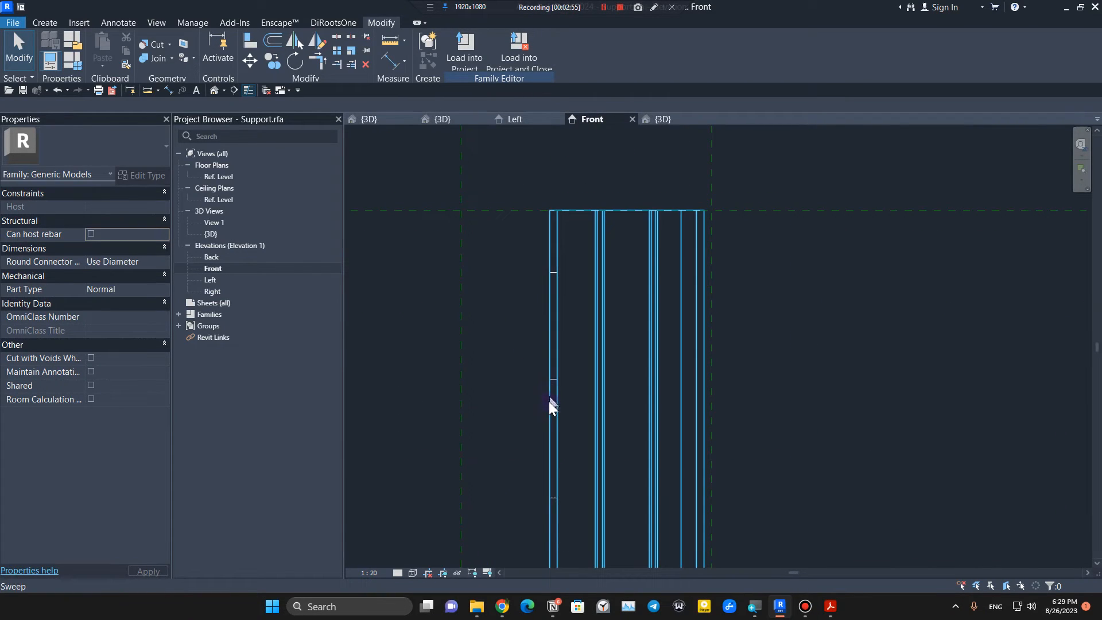
scroll(554, 419, "down", 2)
middle_click_drag(557, 434, 518, 342)
left_click(509, 354)
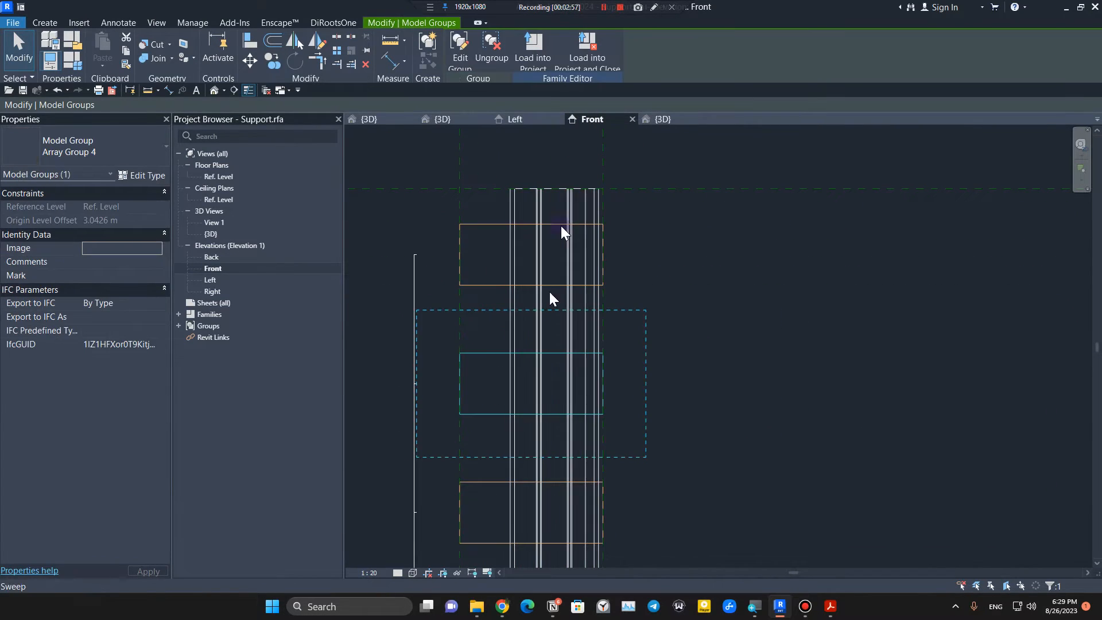
left_click(467, 50)
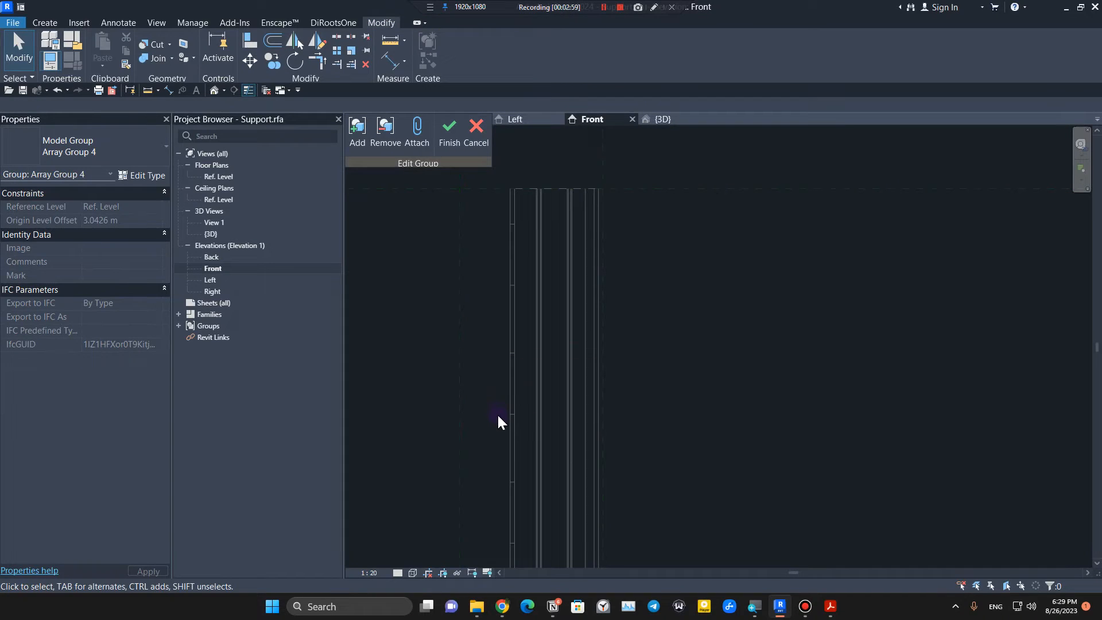
left_click(459, 384)
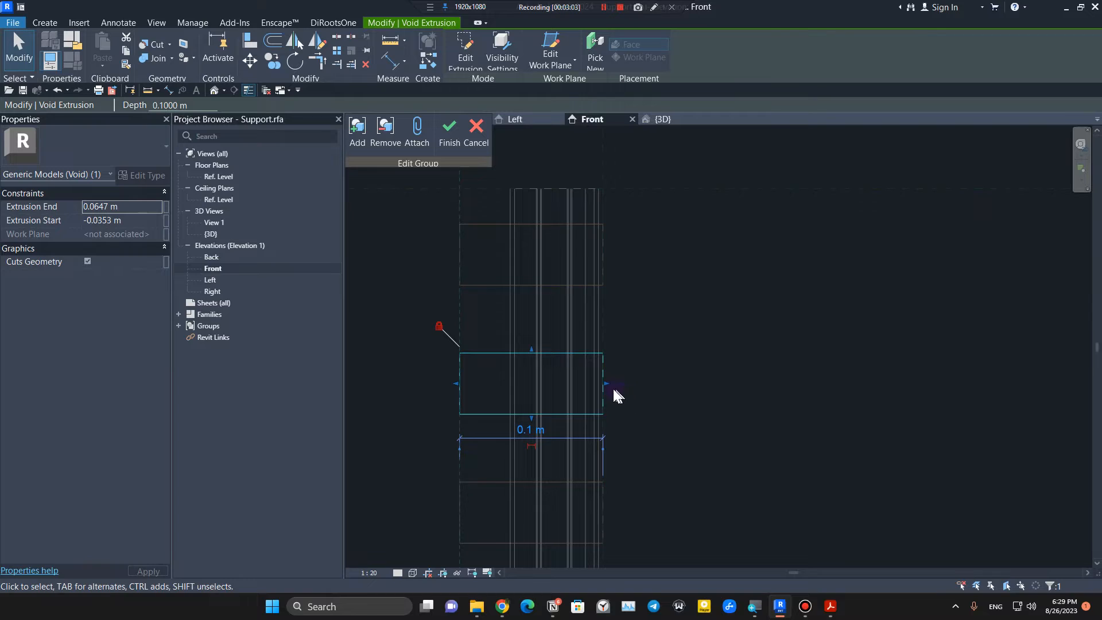
left_click_drag(609, 384, 604, 167)
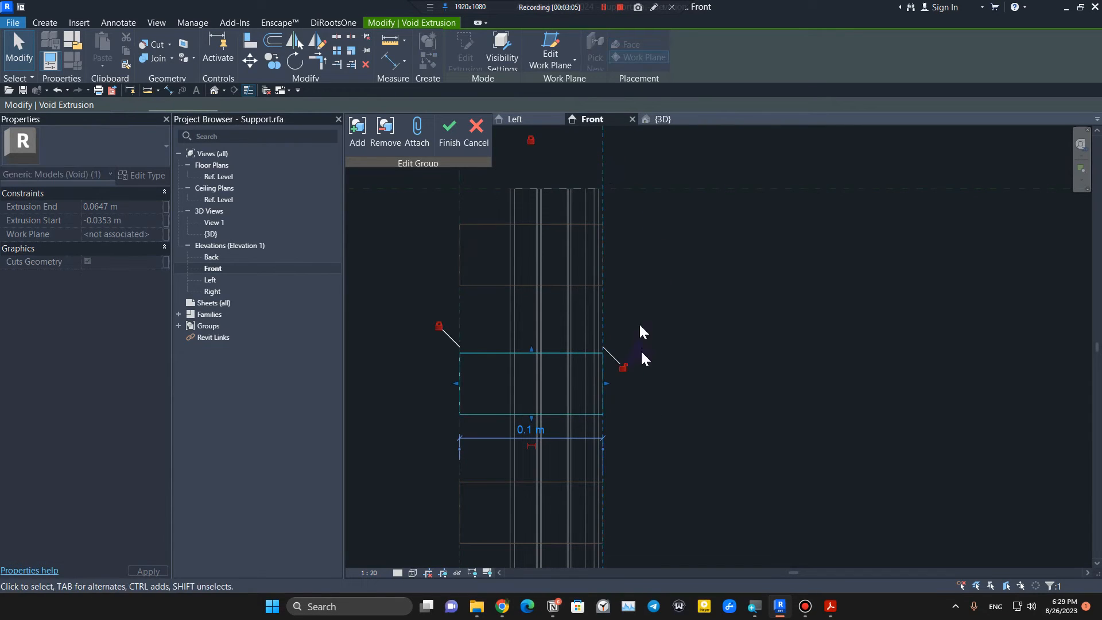
left_click(450, 132)
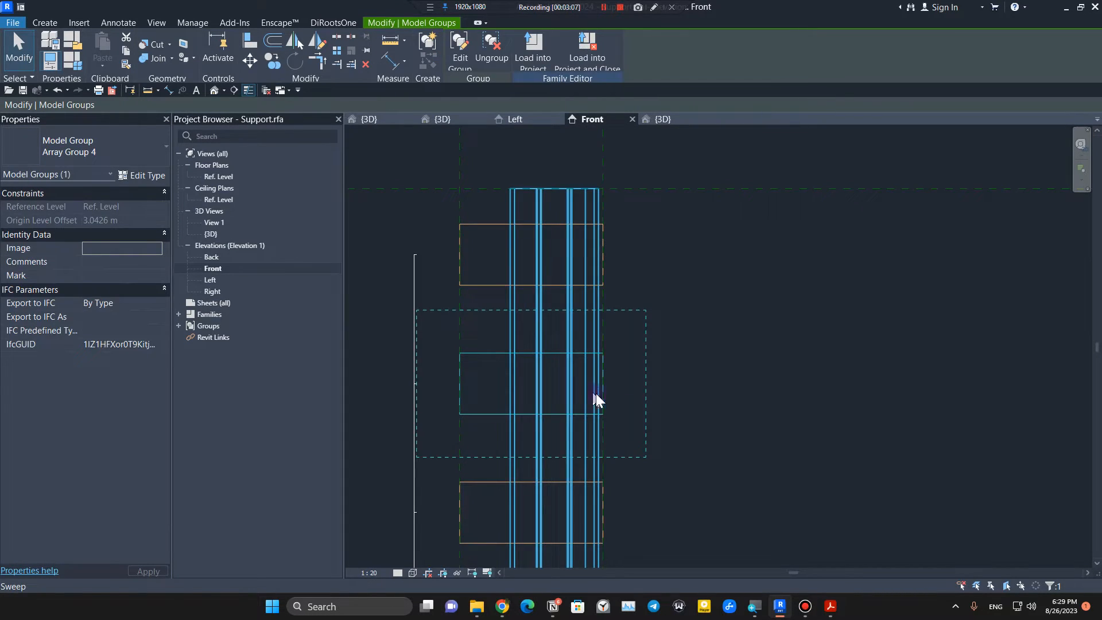
left_click(764, 450)
Step: Copy the uppermost void group from the left post horizontally to a spot just beside the right post
scroll(764, 450, "down", 6)
middle_click_drag(842, 475, 535, 289)
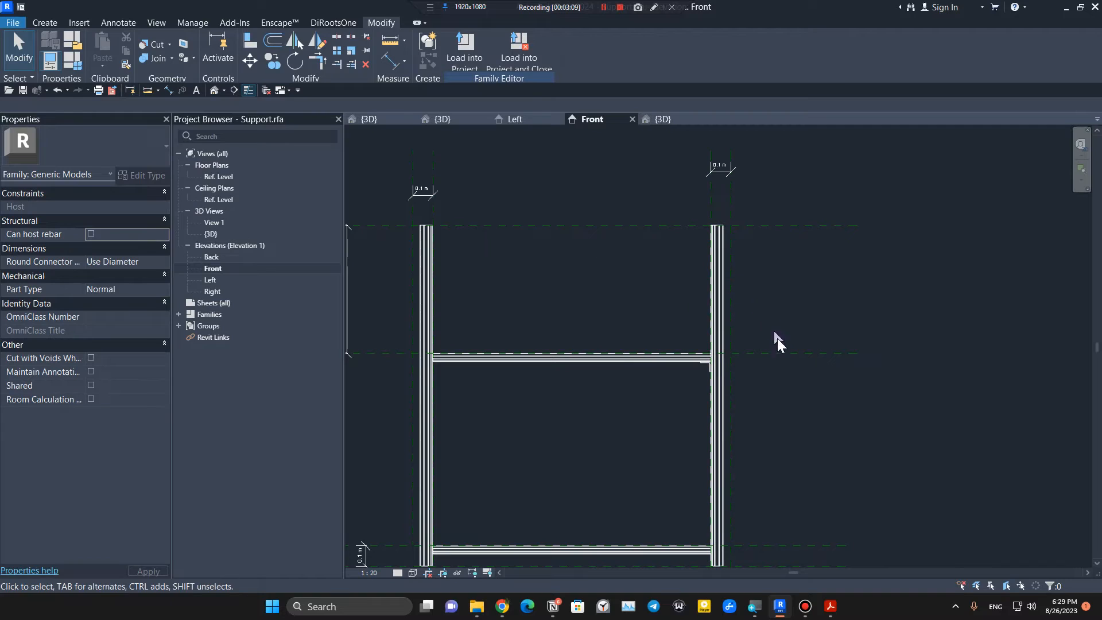
middle_click_drag(705, 404, 737, 414)
scroll(471, 244, "up", 3)
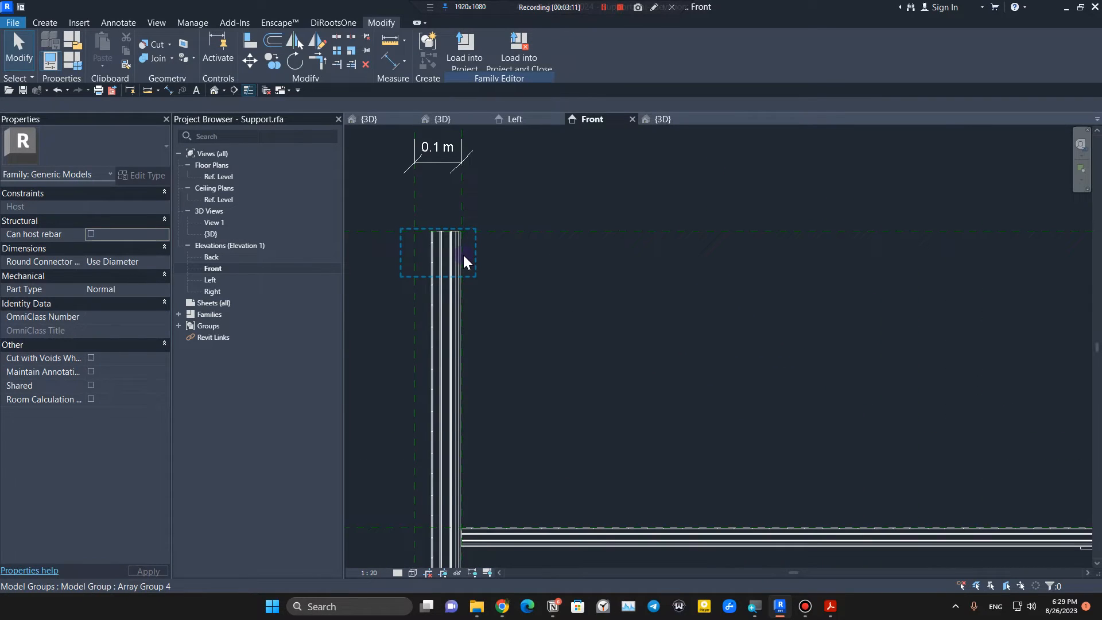
left_click(463, 254)
left_click(272, 60)
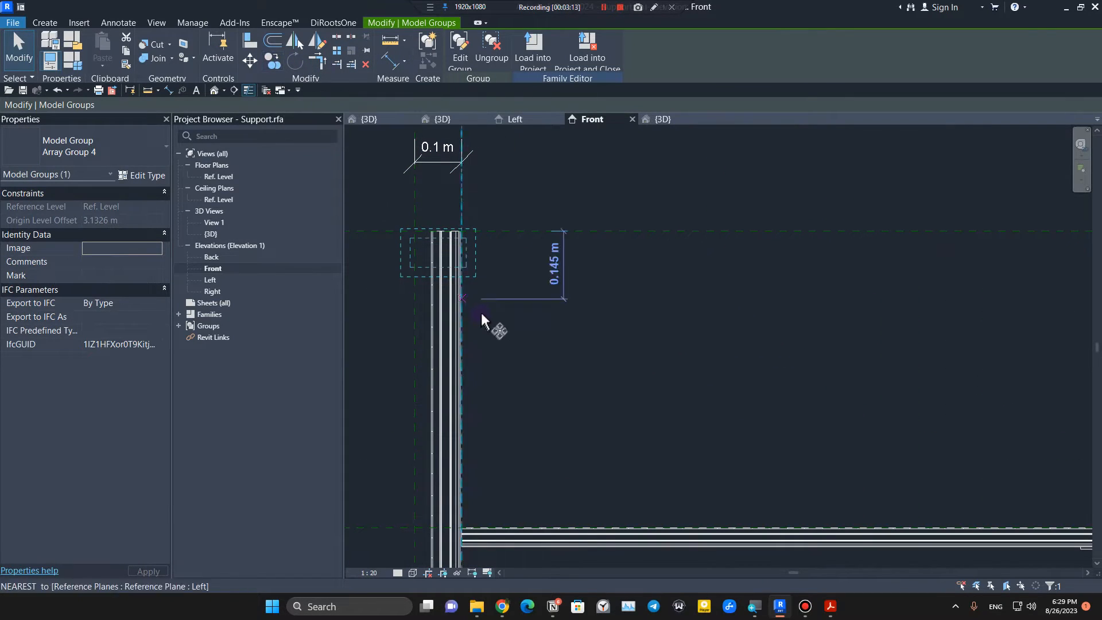
left_click(465, 266)
middle_click_drag(909, 267, 524, 264)
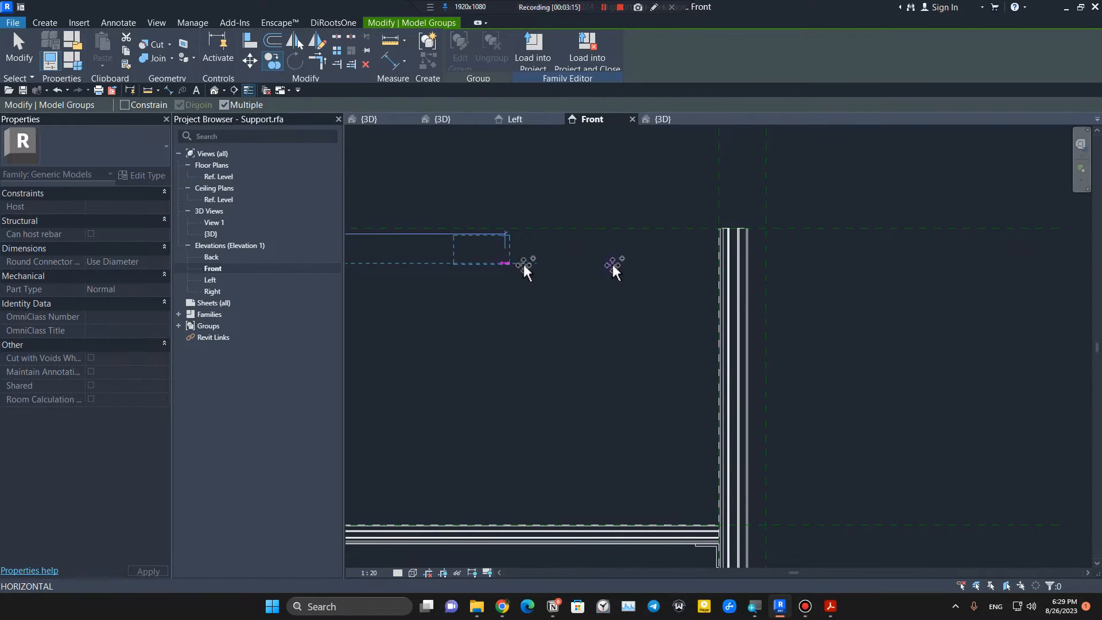
left_click(650, 268)
key("Escape")
key("Escape")
Step: Ungroup the copied void group beside the right post
scroll(692, 269, "up", 3)
middle_click_drag(649, 296, 577, 346)
left_click(528, 453)
left_click(503, 43)
Step: Stretch the copied void extrusion's two ends to the right post's vertical reference planes, 0.1 m apart
left_click(523, 336)
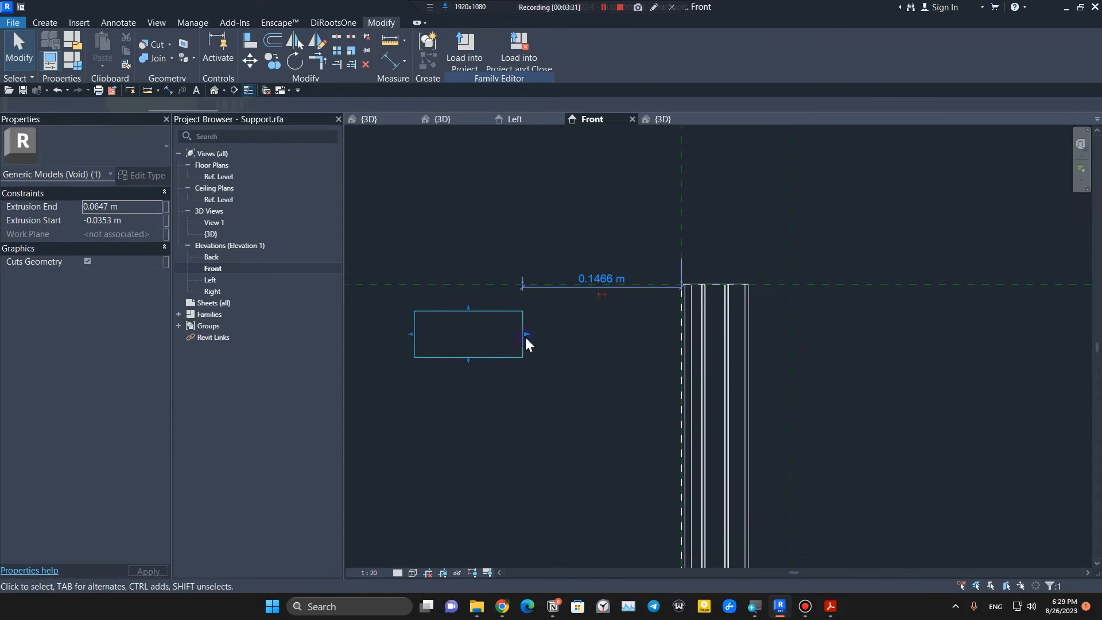
left_click_drag(525, 335, 788, 332)
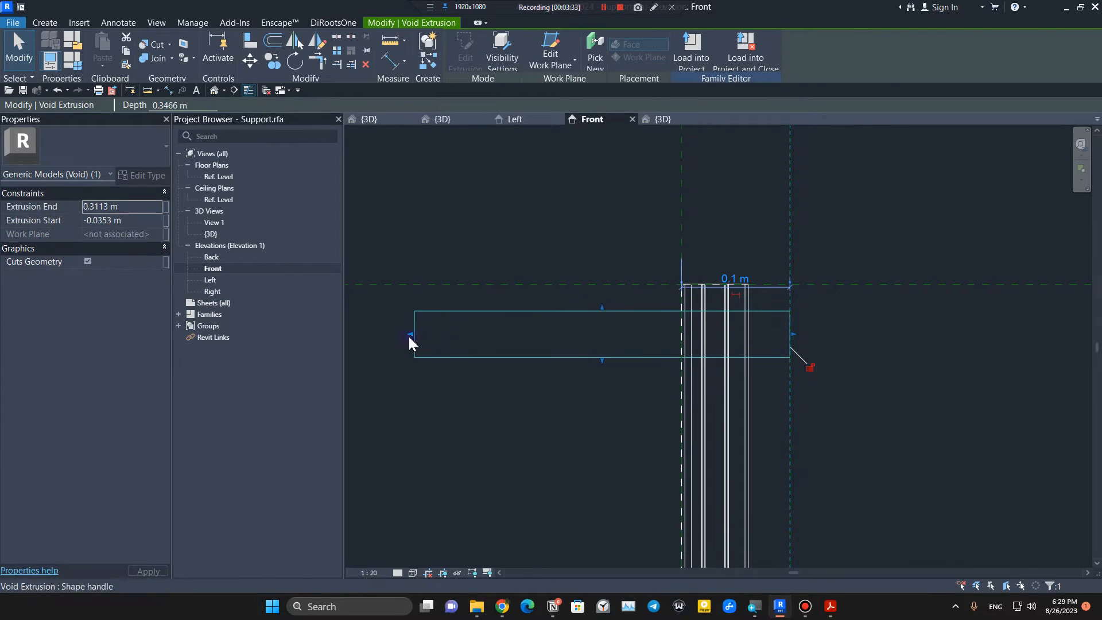
left_click_drag(411, 334, 683, 196)
key("Escape")
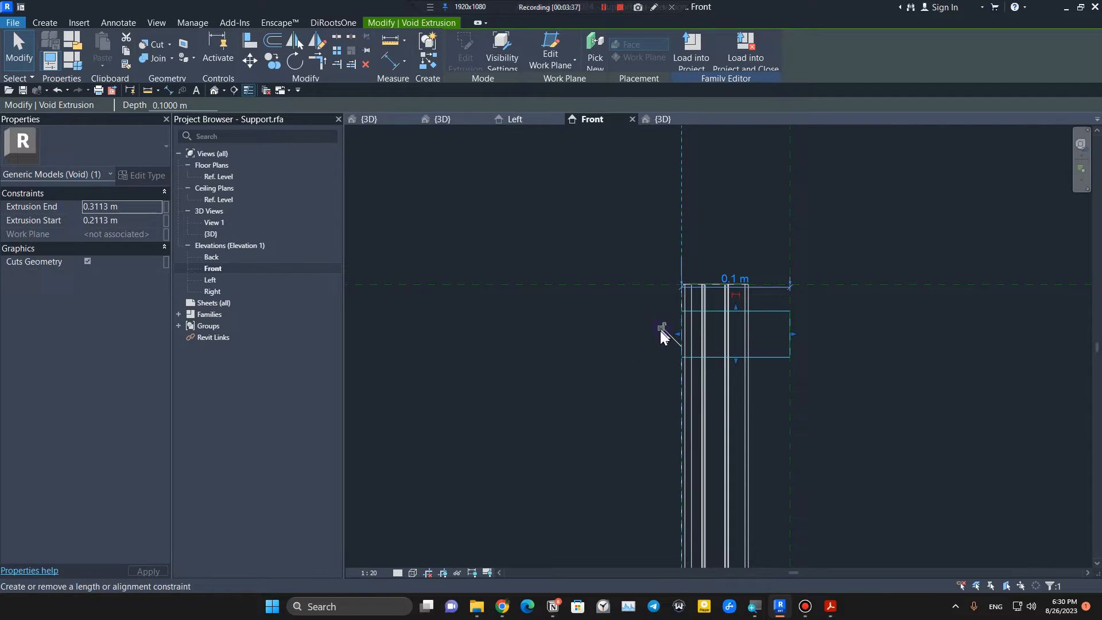
scroll(563, 411, "down", 1)
left_click(738, 362)
middle_click_drag(756, 435, 686, 400)
scroll(675, 385, "down", 1)
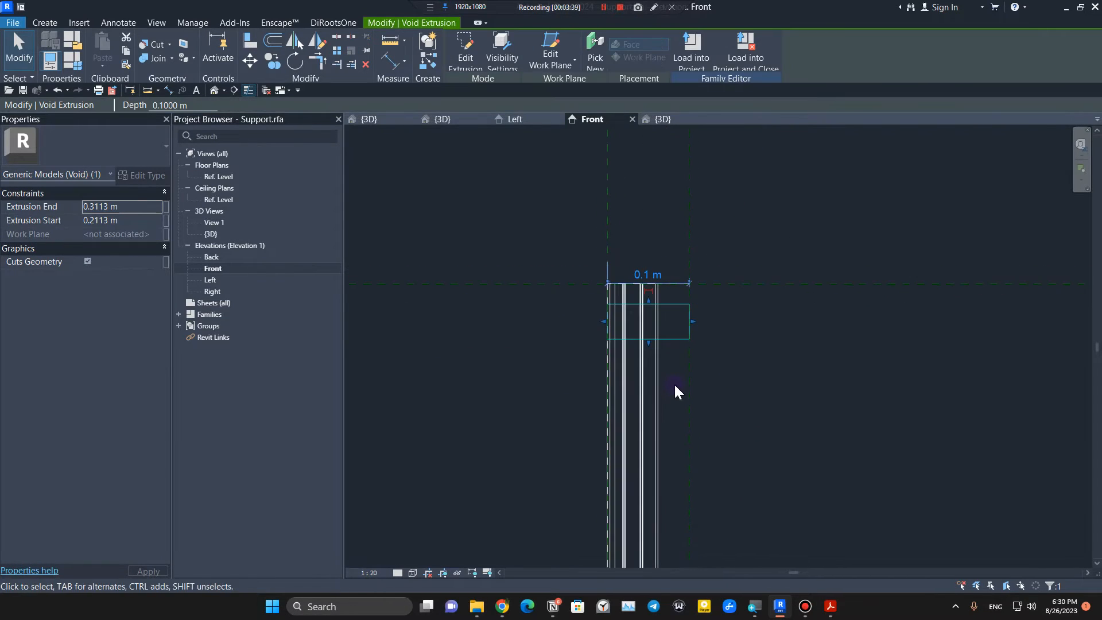
key("Escape")
Step: Cut the right post's sweep with the void extrusion near its upper end
left_click(164, 44)
left_click(609, 359)
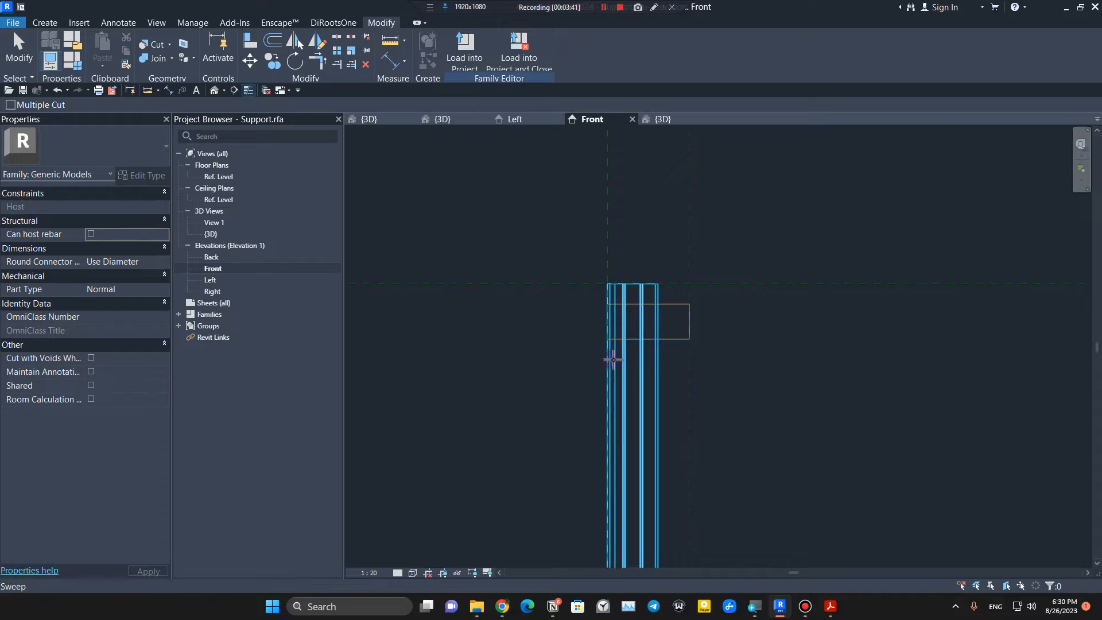
left_click(653, 348)
key("Escape")
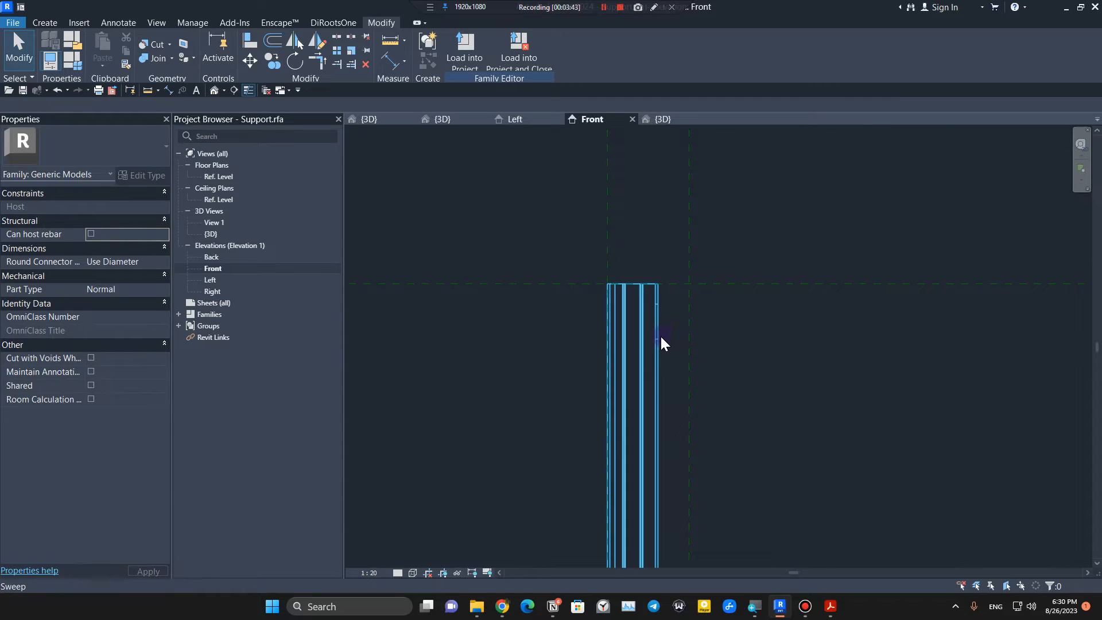
Step: Array the void extrusion down the right post as a grouped array of 5 with 0.09 m spacing
left_click(662, 338)
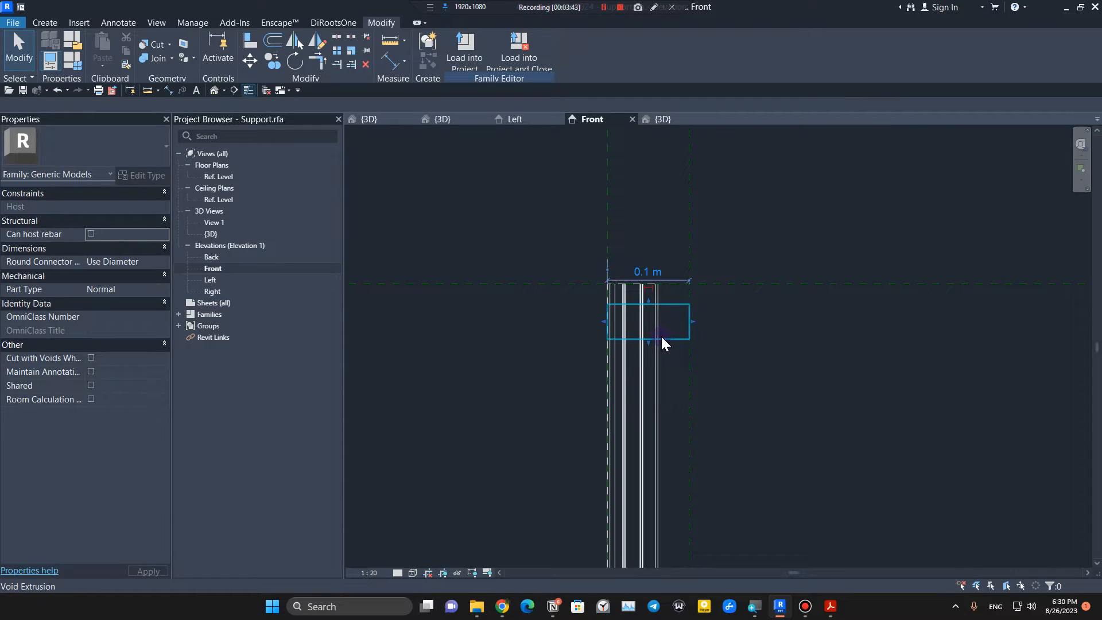
left_click(336, 53)
left_click(561, 304)
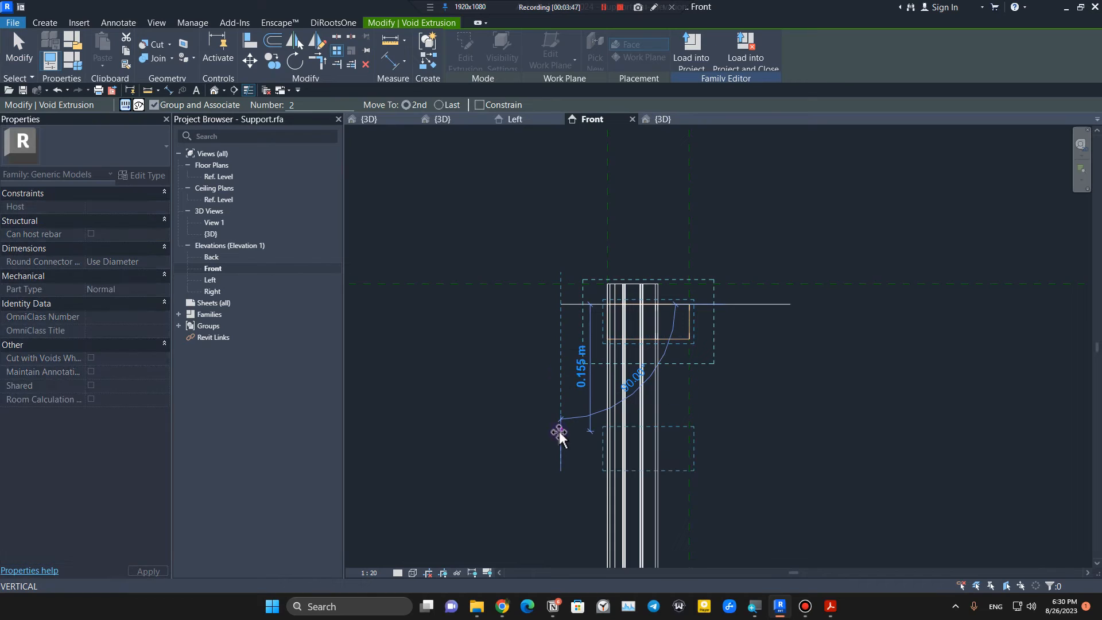
type(".09")
key("Return")
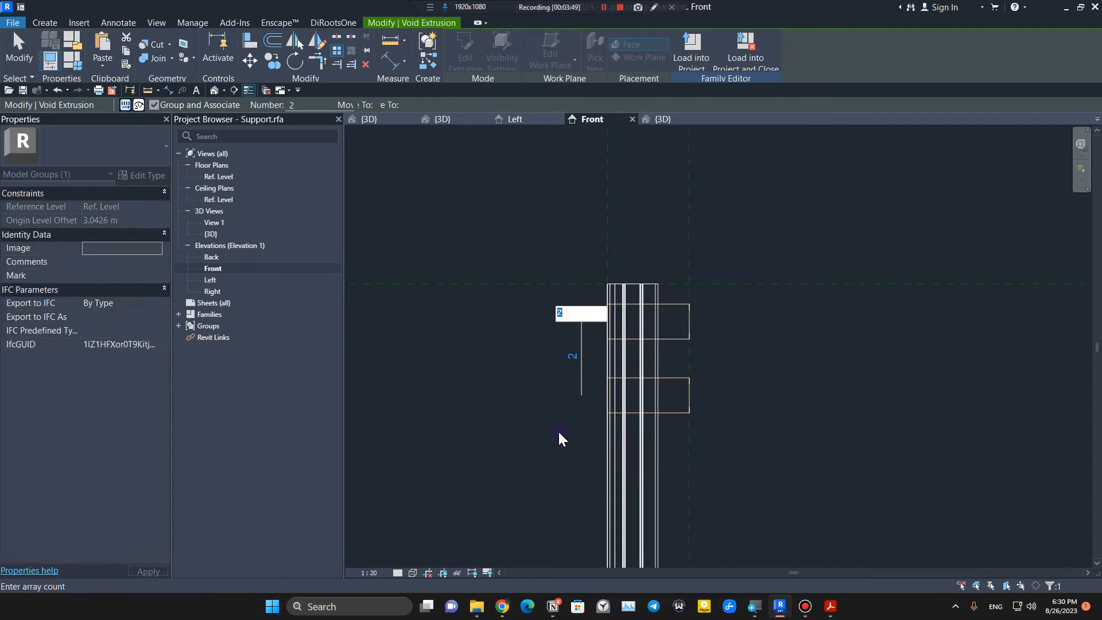
type("5")
key("Return")
Step: Label the right post's array count with the N2 parameter
scroll(558, 431, "down", 2)
middle_click_drag(560, 454, 521, 333)
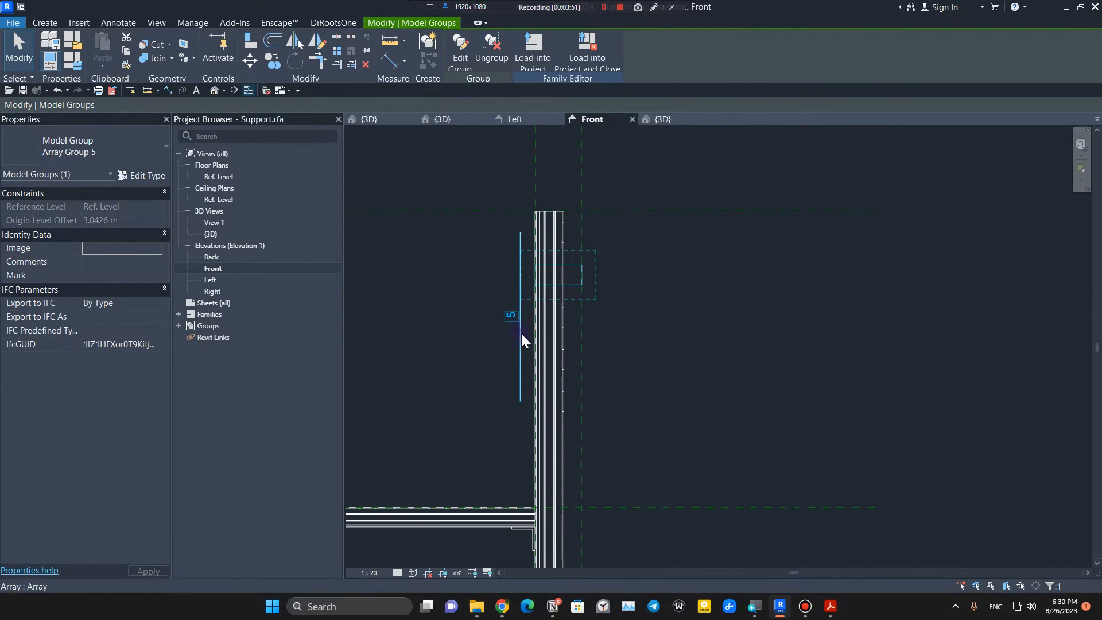
left_click(518, 339)
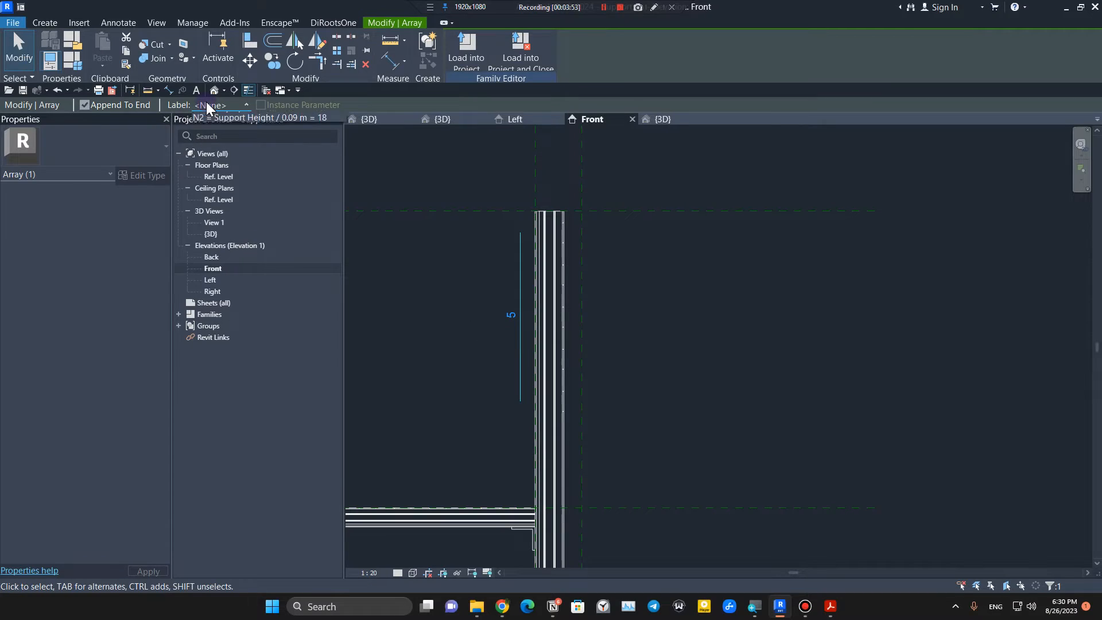
left_click(228, 143)
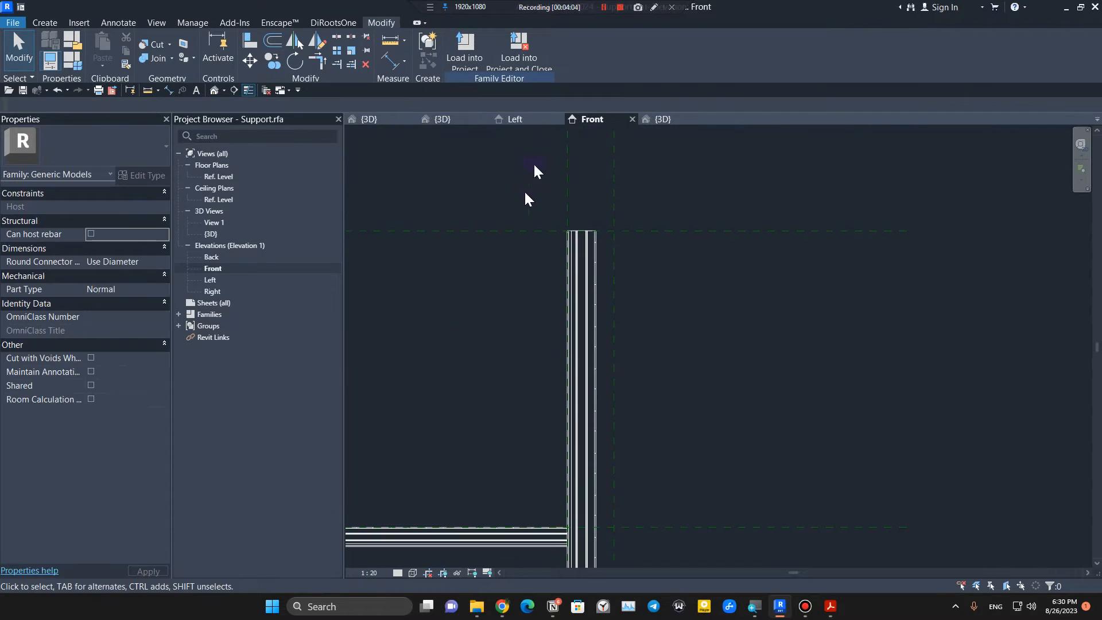
Step: Edit the right post's array group in the Front elevation, lock the void's two ends to the vertical reference planes, and finish the group
left_click(683, 118)
middle_click_drag(693, 394, 739, 480, "shift")
scroll(731, 231, "up", 3)
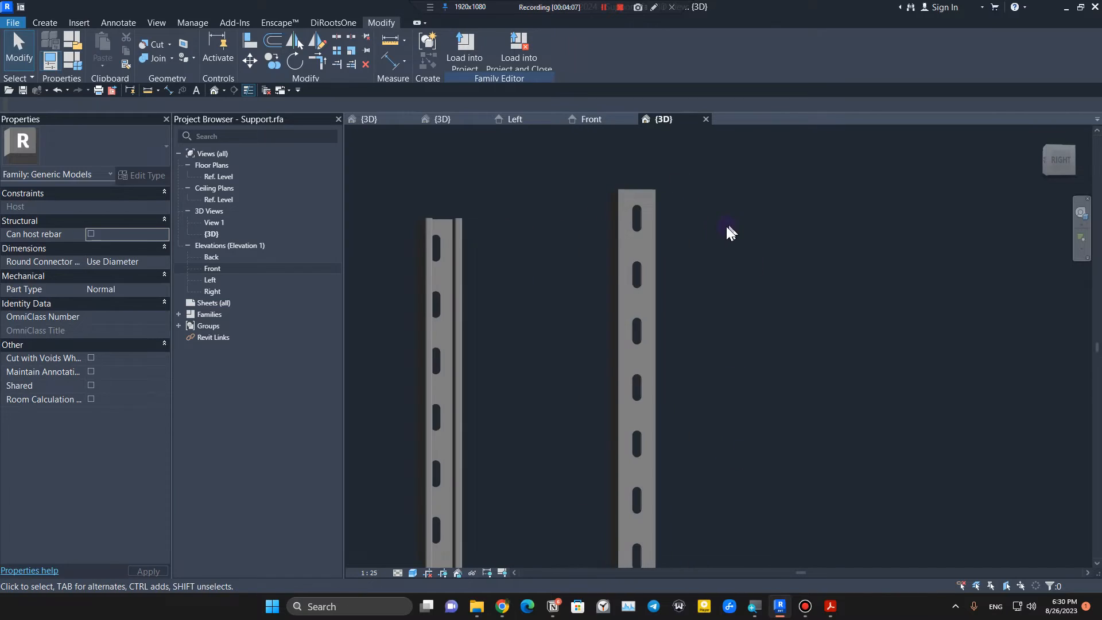
left_click(633, 278)
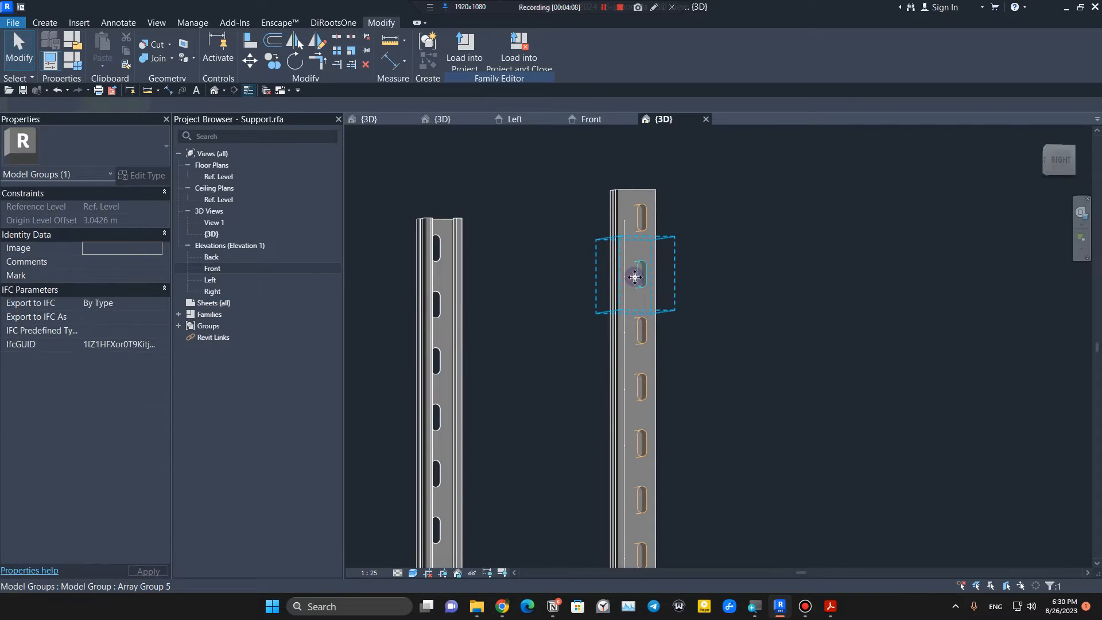
left_click(598, 118)
scroll(642, 274, "up", 4)
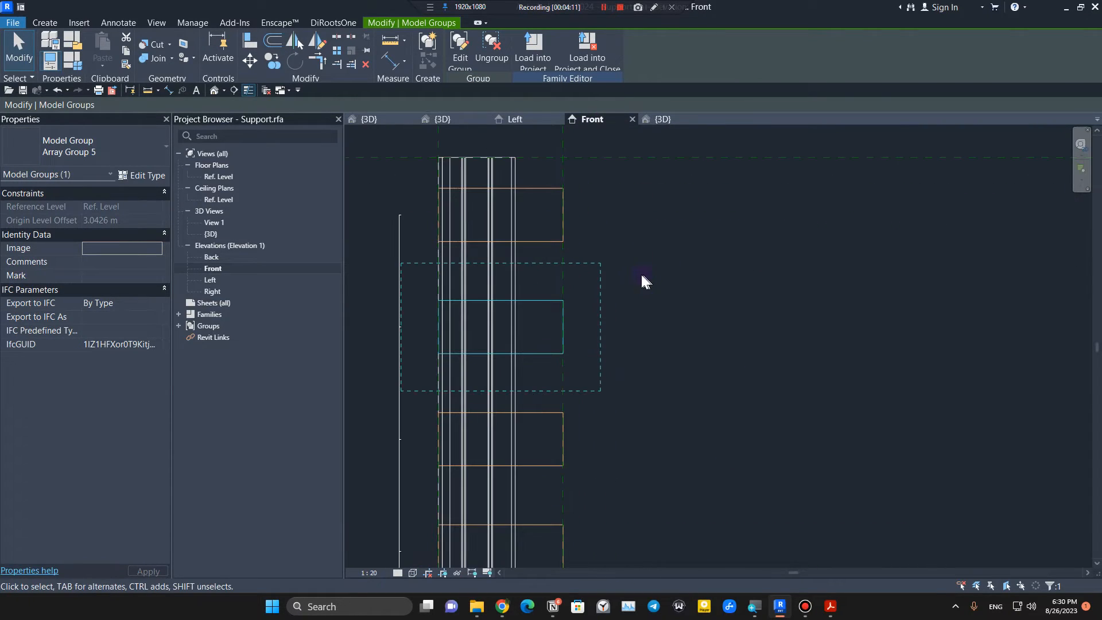
left_click(460, 57)
left_click(582, 404)
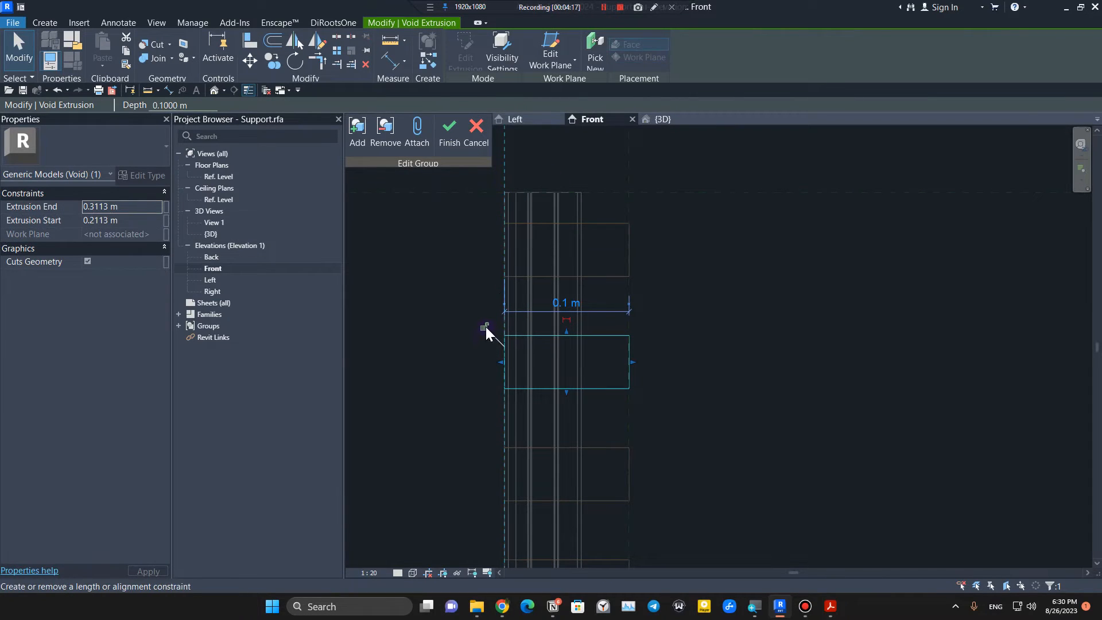
left_click_drag(635, 363, 659, 377)
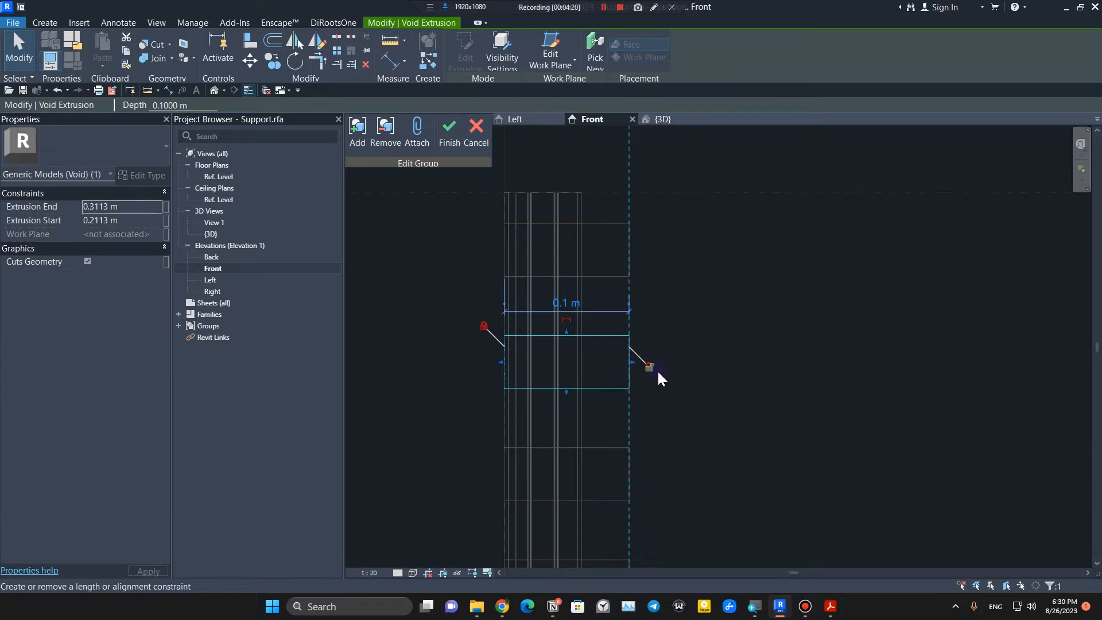
left_click(447, 136)
Step: Move the Right reference plane outward to widen the support and test that the right post follows
scroll(677, 400, "down", 5)
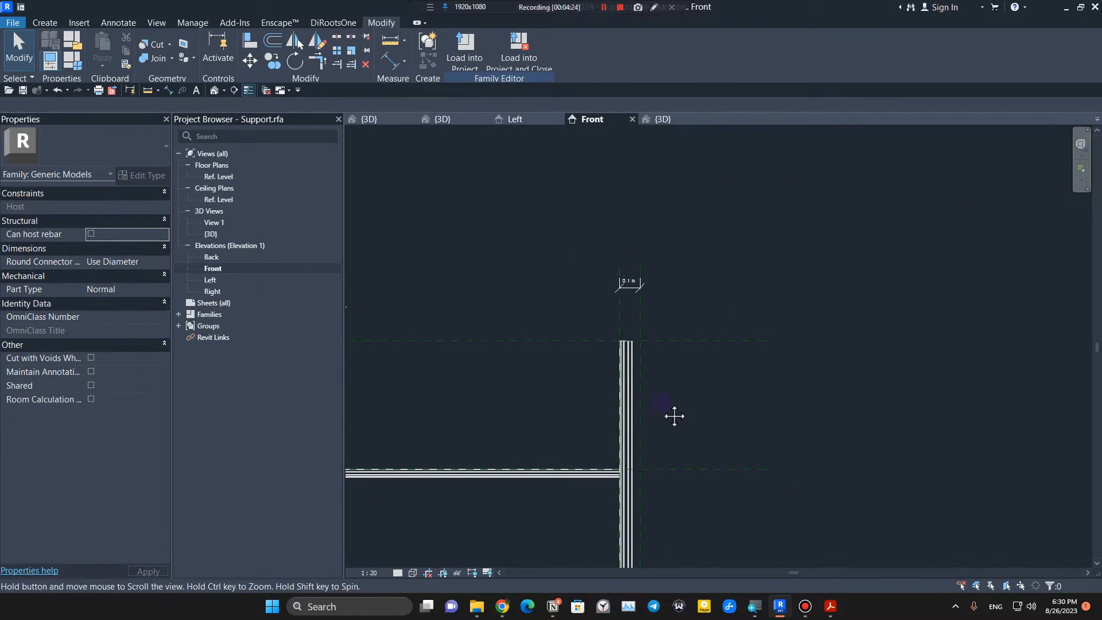
left_click(622, 325)
left_click_drag(621, 325, 687, 326)
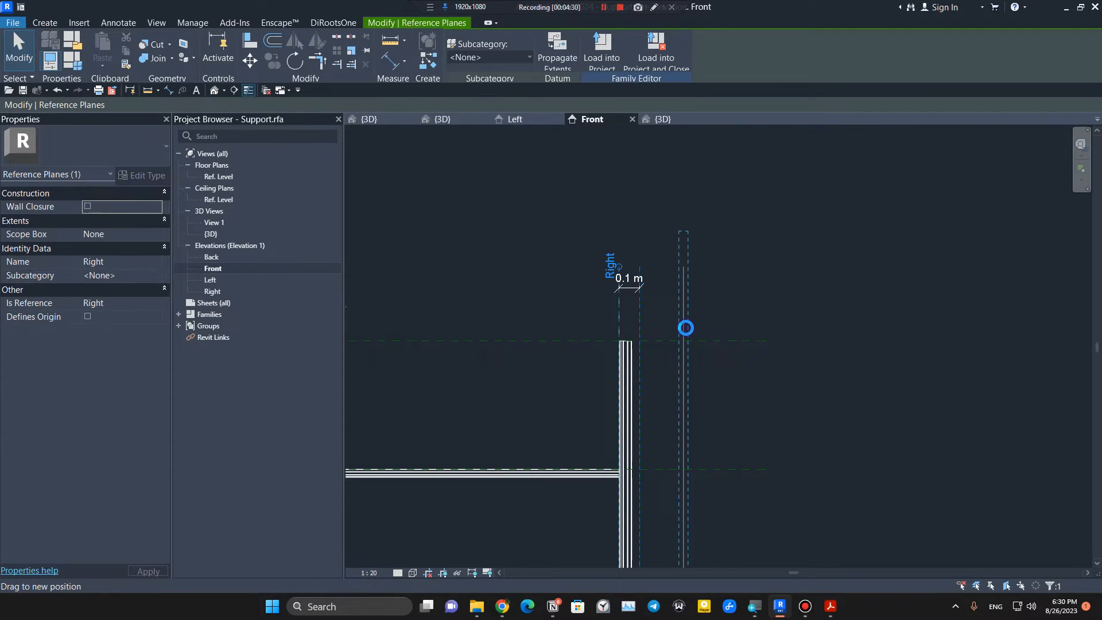
left_click_drag(686, 332, 687, 332)
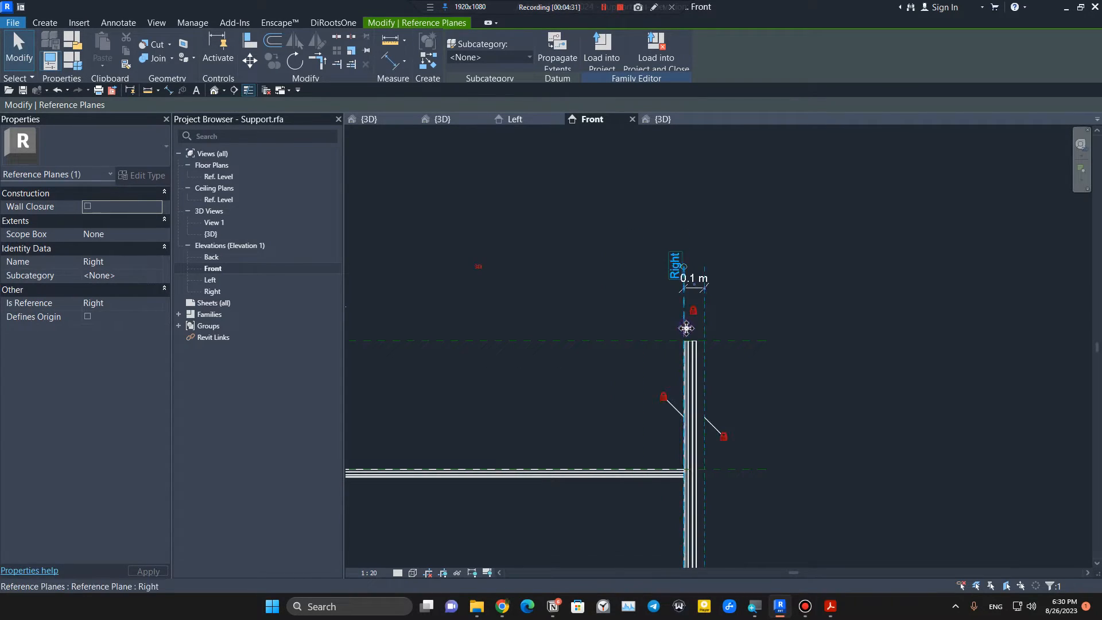
Step: Examine the widened support from the front in the 3D view, checking where the two beams meet the posts
left_click(681, 119)
middle_click_drag(753, 384, 864, 445, "shift")
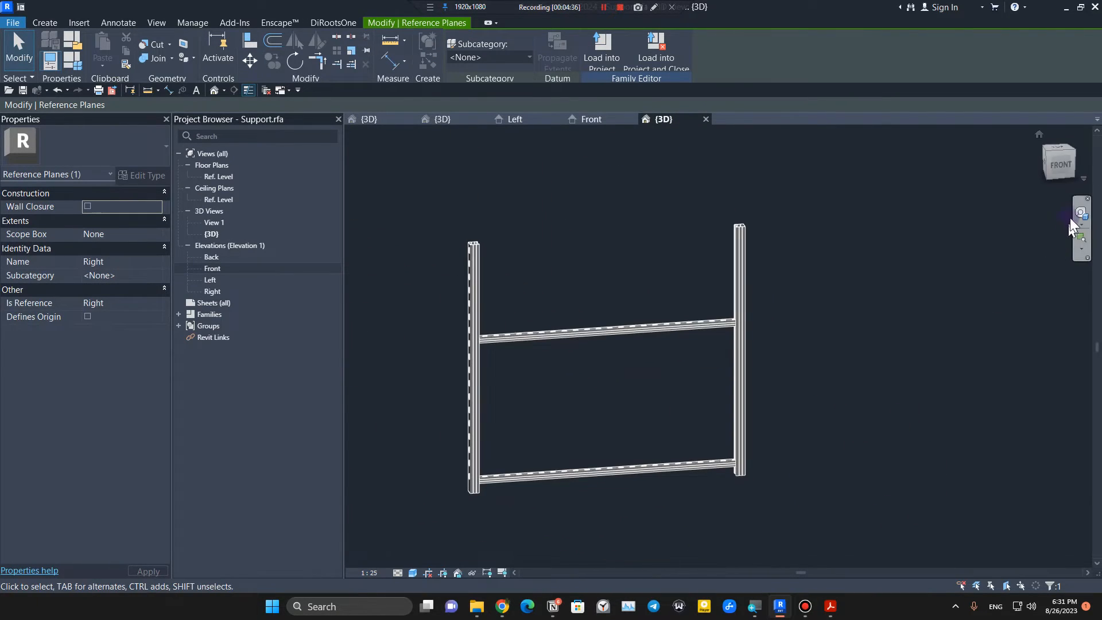
left_click(1062, 168)
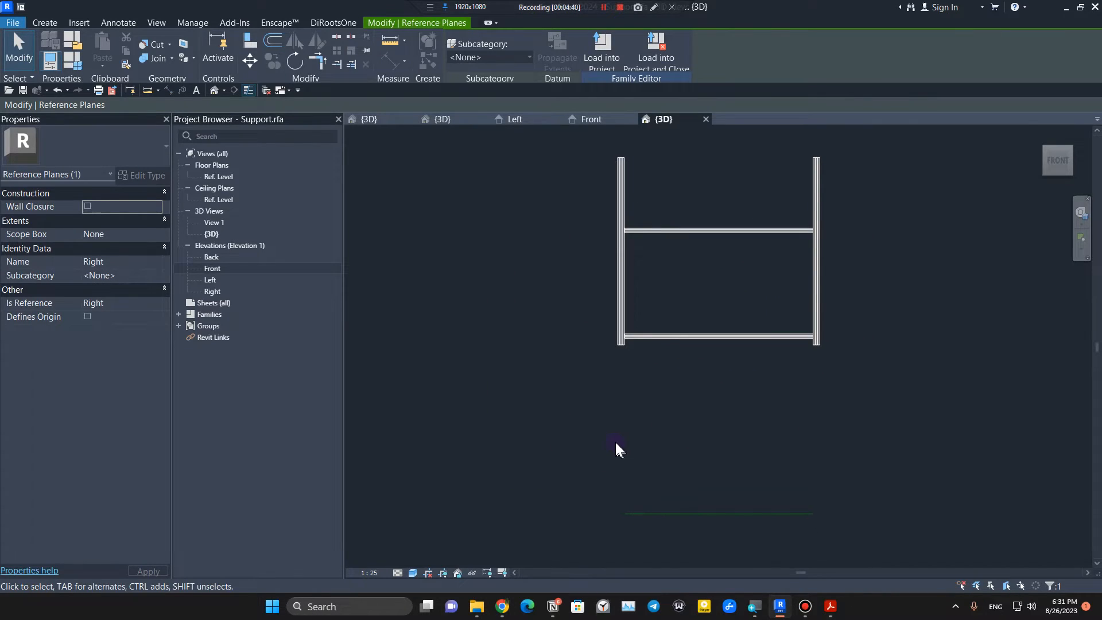
scroll(603, 439, "up", 4)
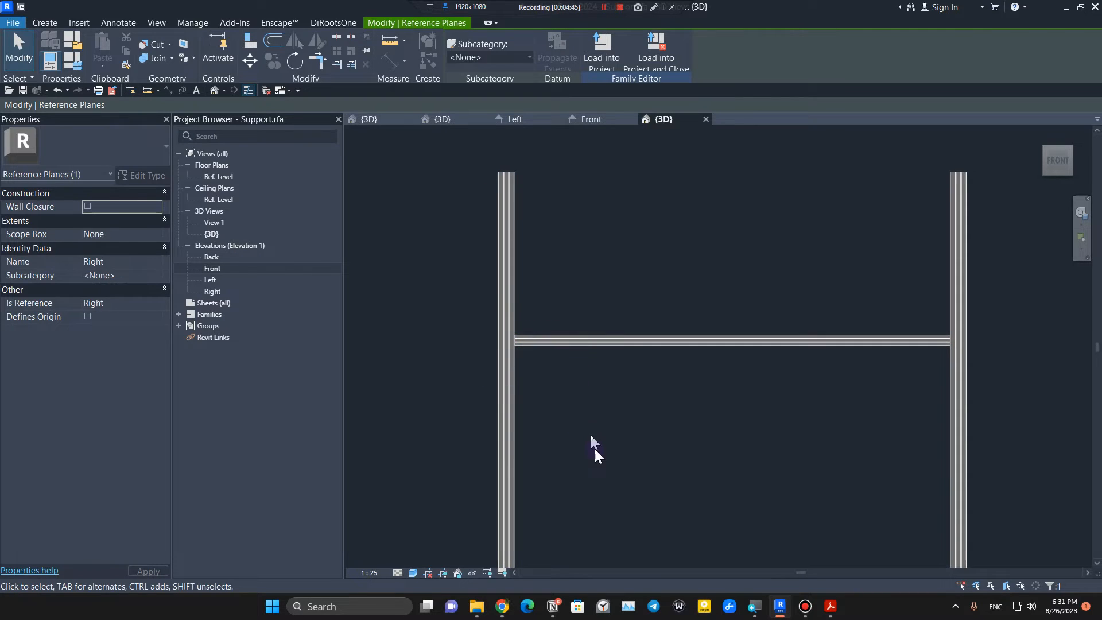
scroll(598, 460, "down", 3)
middle_click_drag(609, 489, 561, 414)
scroll(512, 321, "up", 5)
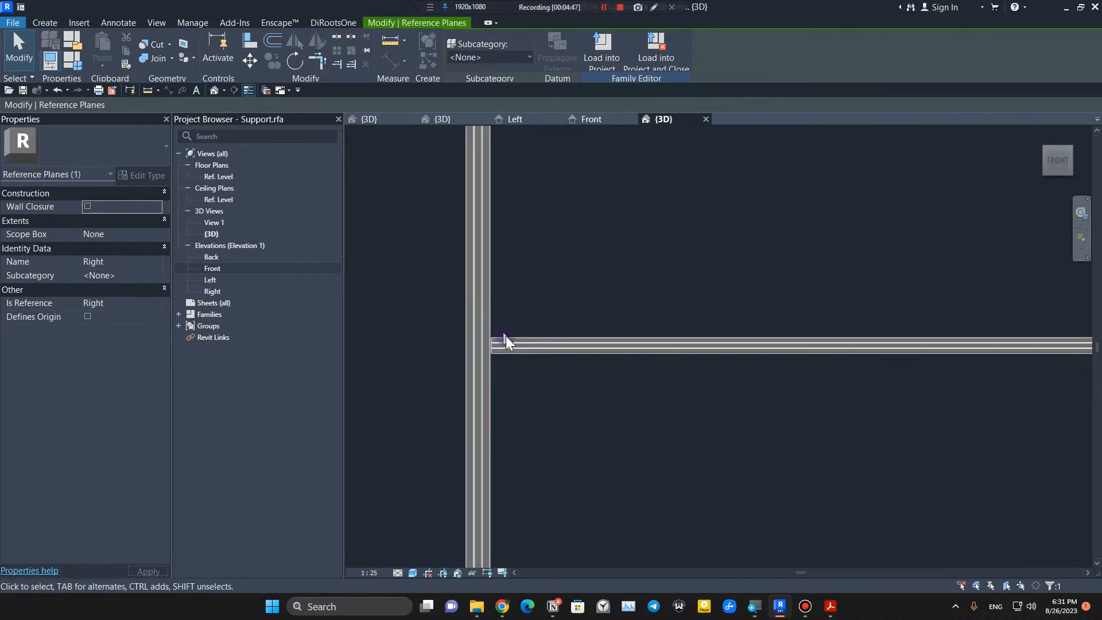
scroll(506, 340, "down", 2)
middle_click_drag(520, 357, 500, 291)
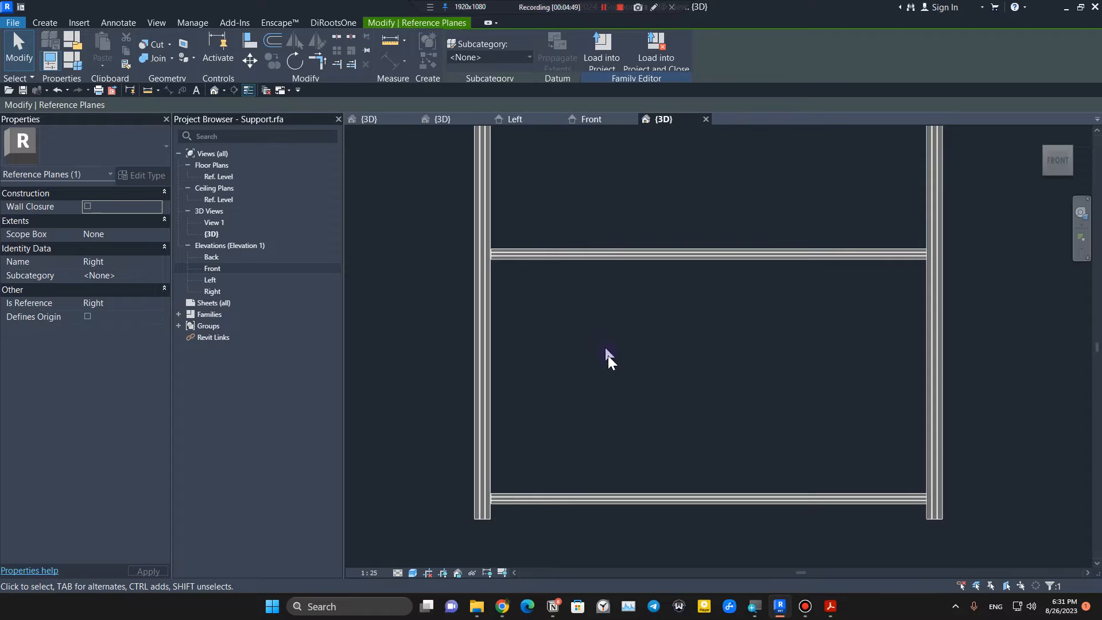
middle_click_drag(608, 356, 620, 327)
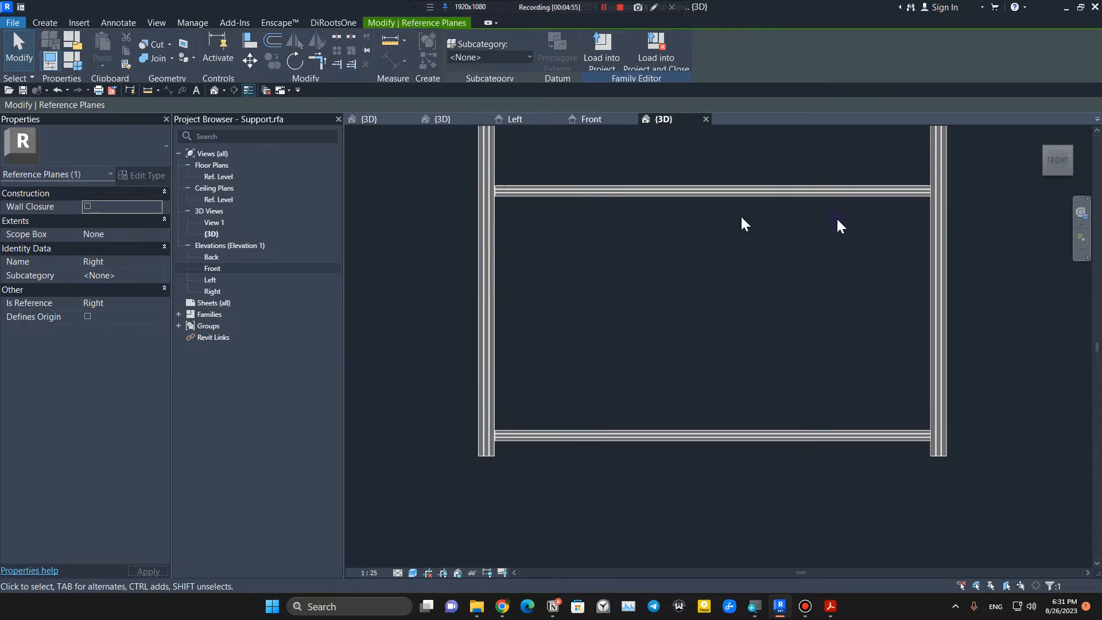
middle_click_drag(647, 301, 574, 386)
middle_click_drag(881, 543, 862, 506)
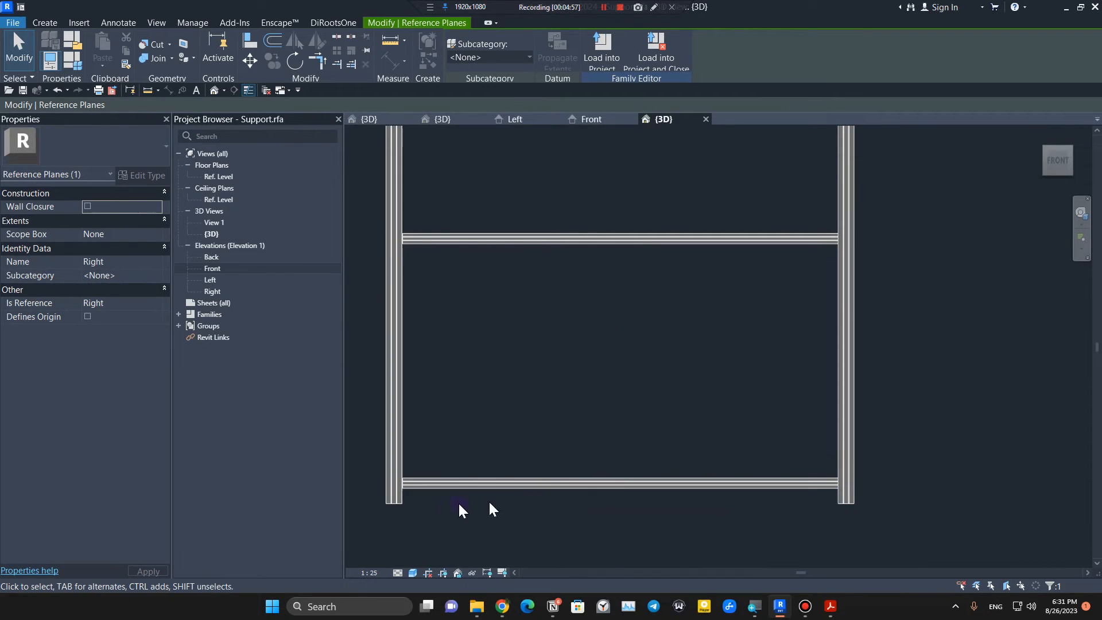
middle_click_drag(470, 347, 520, 401)
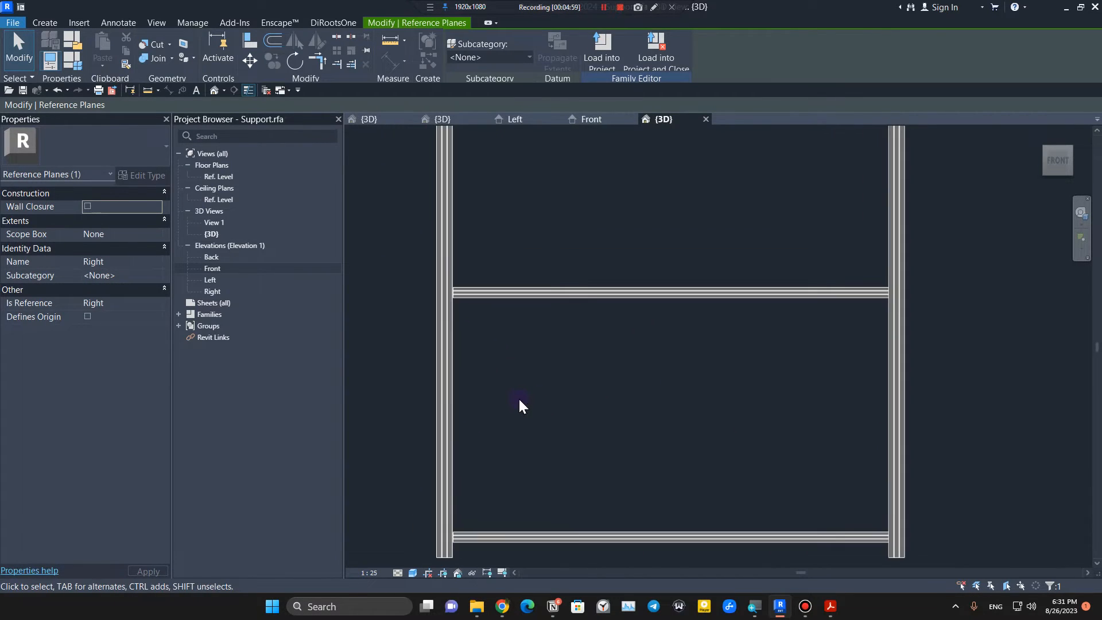
middle_click_drag(514, 318, 525, 375)
scroll(484, 337, "up", 2)
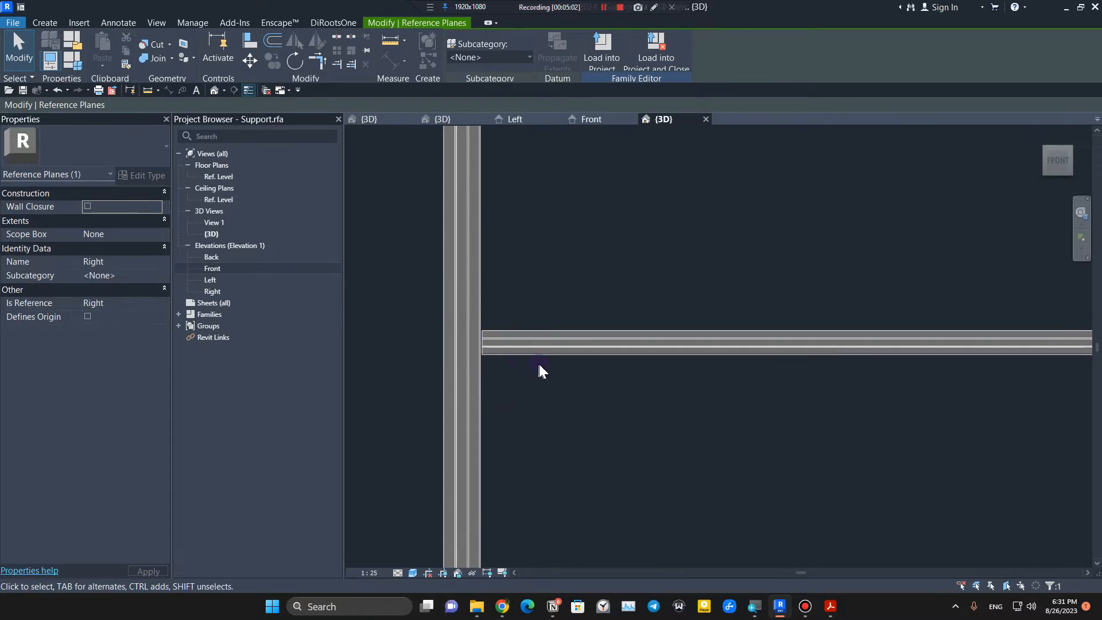
Step: Start an extrusion in the Front elevation and sketch two perpendicular 0.05 m lines from the lower corner of the upper beam's left end
left_click(599, 119)
middle_click_drag(537, 377, 691, 374)
scroll(610, 372, "up", 1)
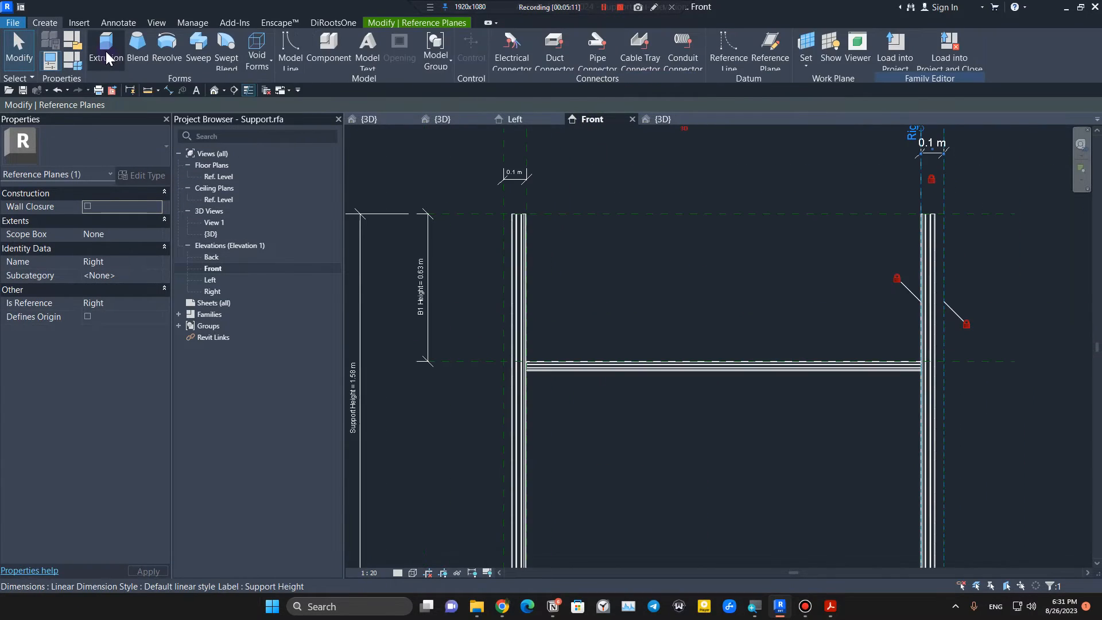
left_click(109, 49)
scroll(532, 377, "up", 3)
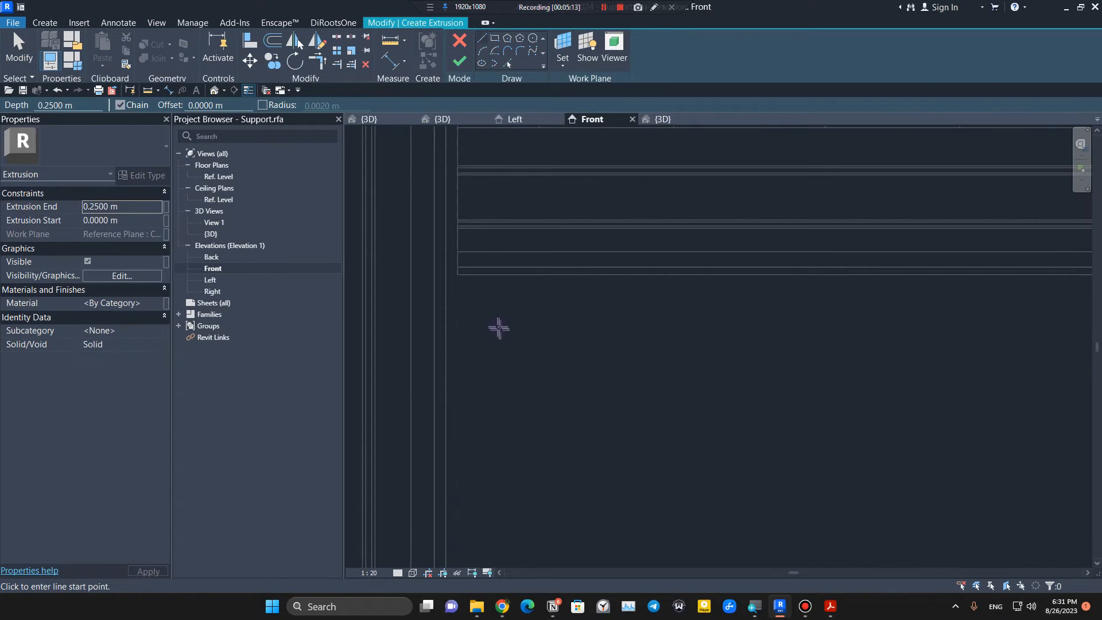
left_click(458, 274)
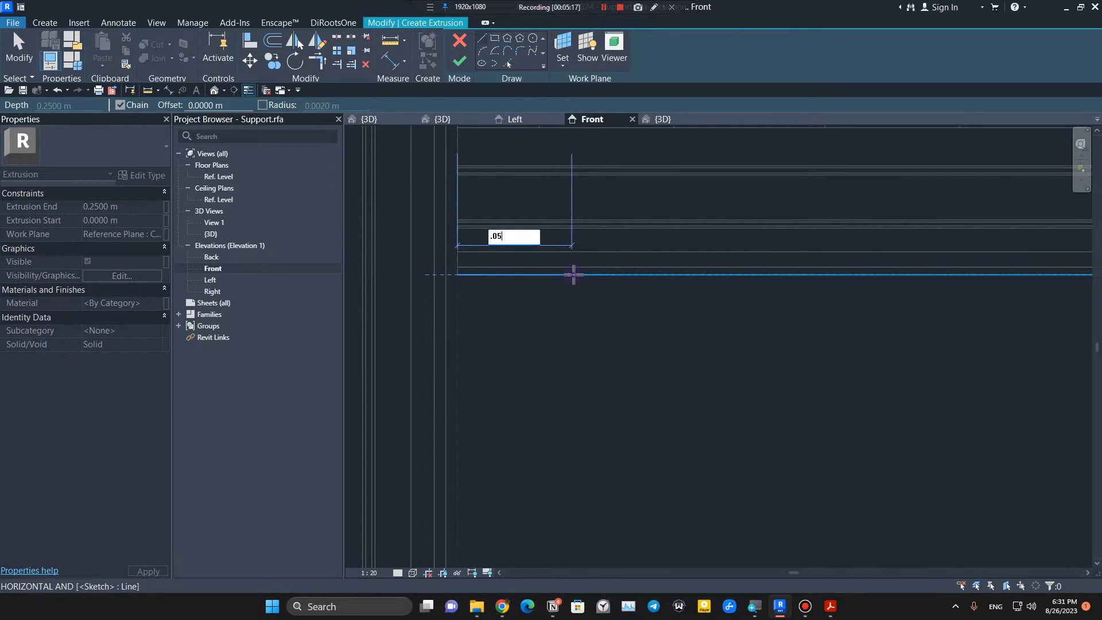
key("Return")
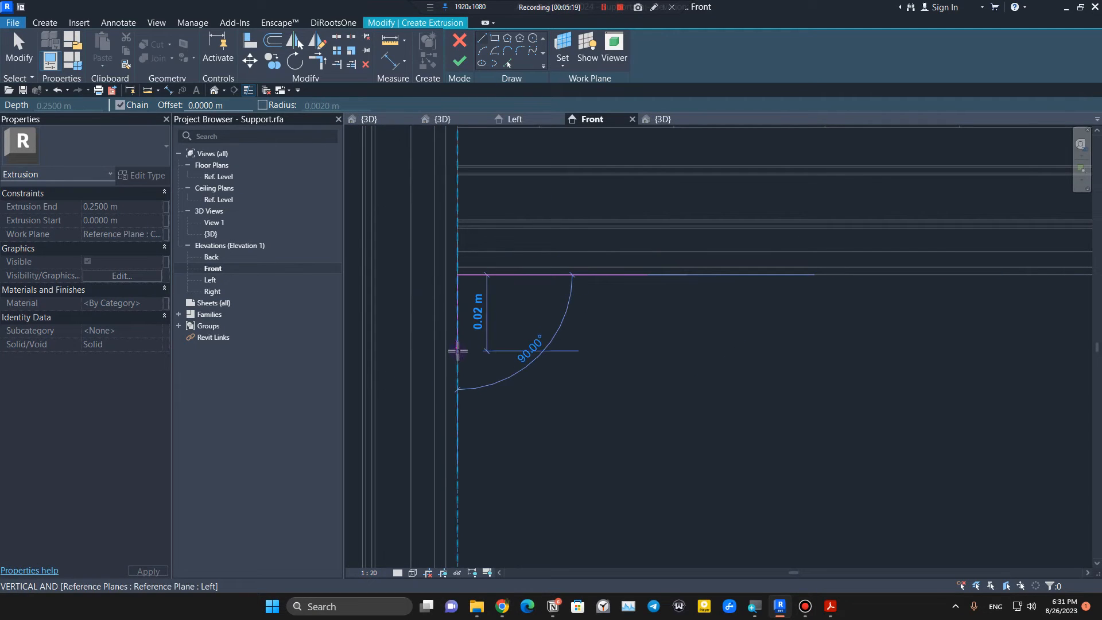
type(".0")
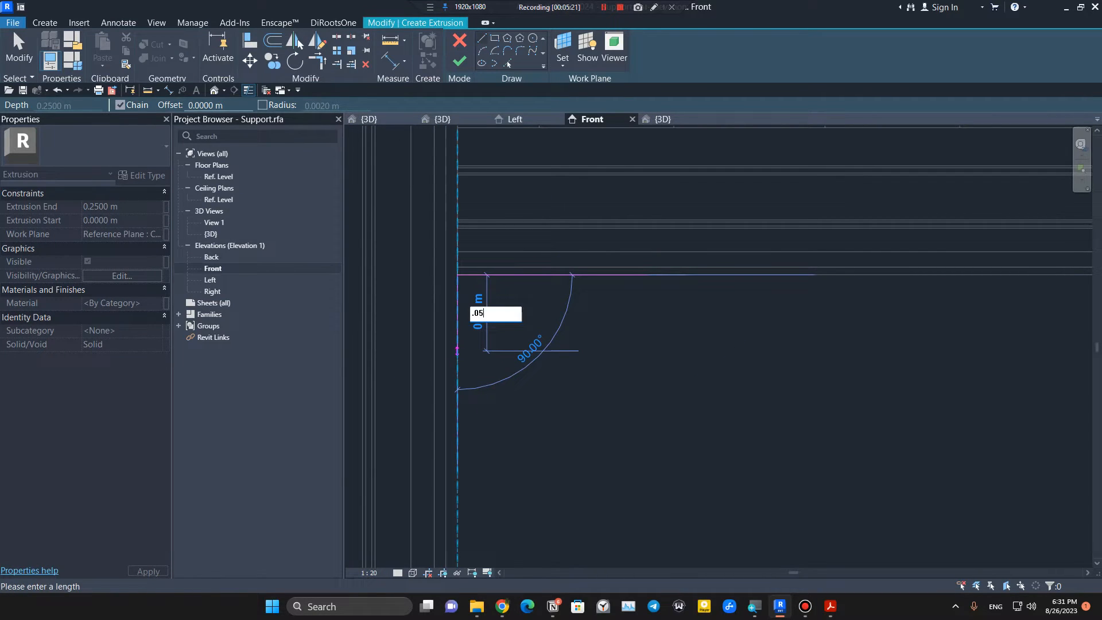
type("5")
key("Return")
key("Escape")
key("Escape")
Step: Move the two sketch lines horizontally so that their shared corner meets the left post's edge
left_click_drag(431, 473, 591, 300)
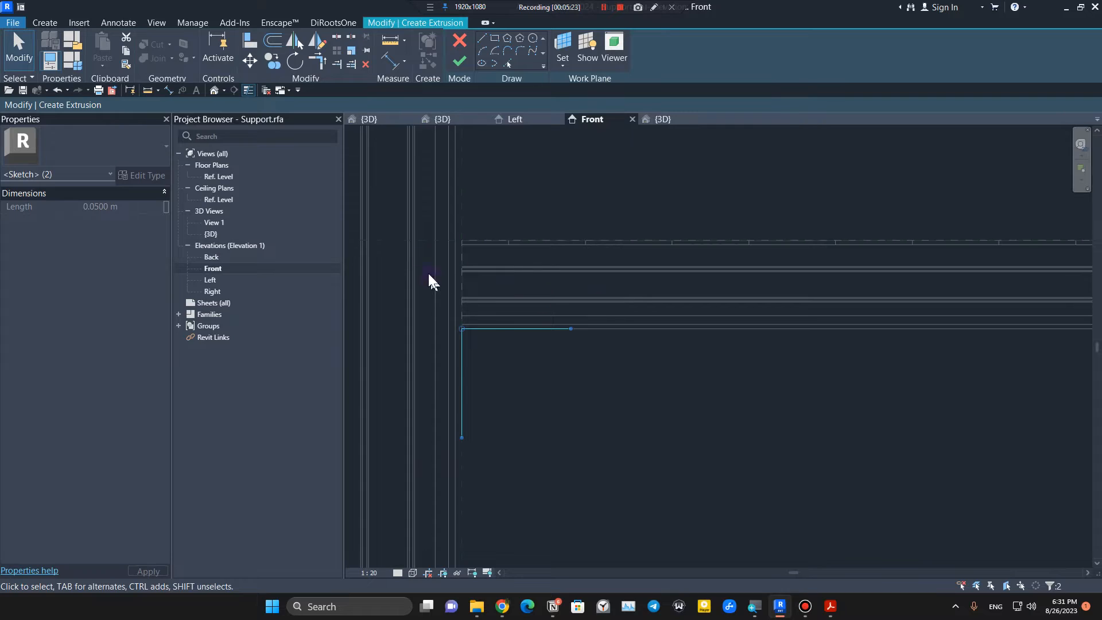
left_click(251, 60)
scroll(427, 303, "up", 5)
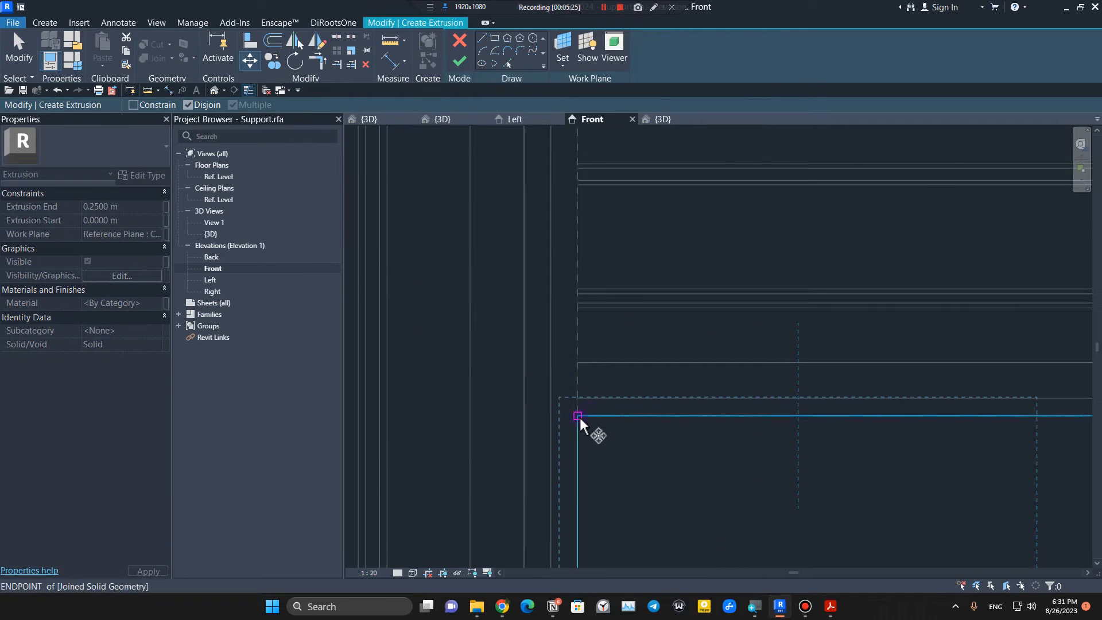
scroll(580, 422, "down", 3)
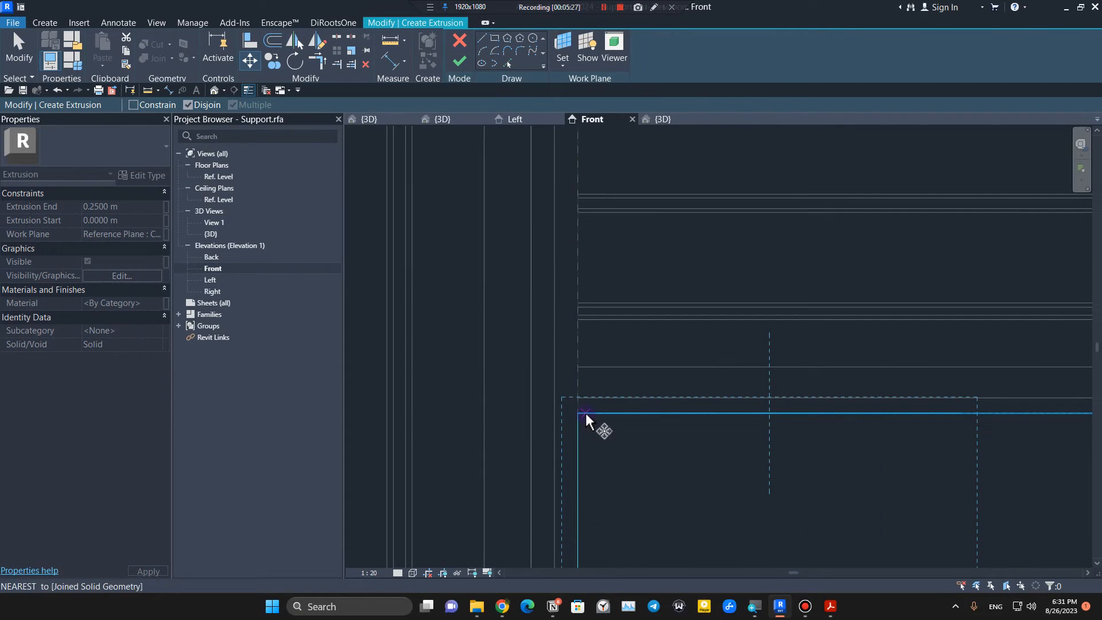
left_click(579, 414)
left_click(557, 414)
left_click(610, 459)
scroll(610, 459, "down", 3)
middle_click_drag(607, 412, 546, 213)
Step: Align and lock the vertical sketch line to the left post's edge and the horizontal one to the upper beam's underside
scroll(558, 422, "down", 2)
key("a")
key("l")
left_click(533, 415)
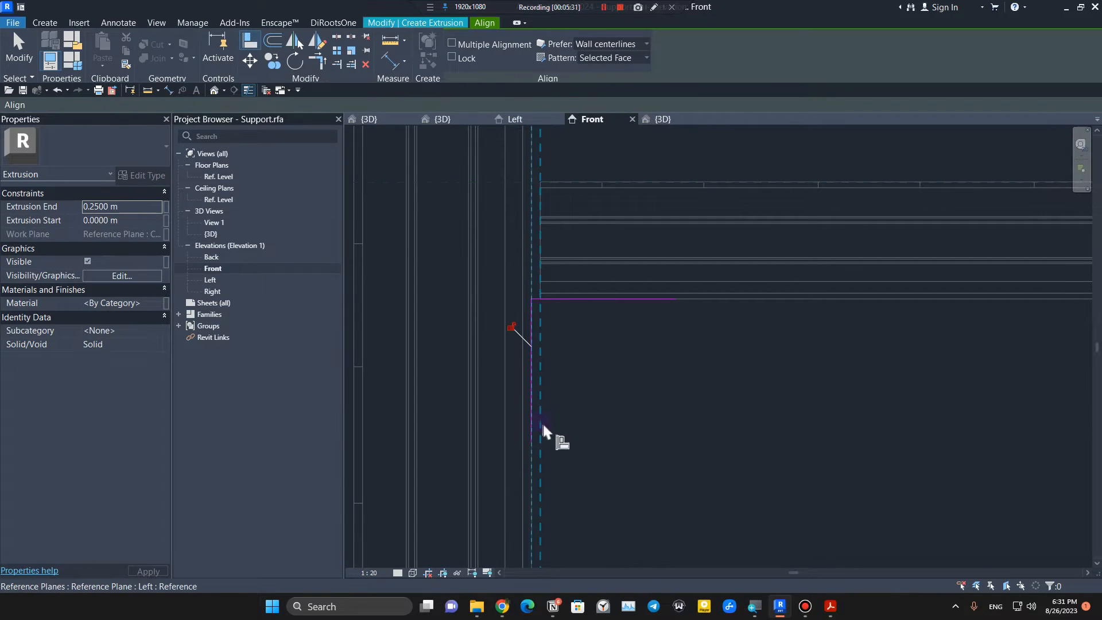
left_click(512, 328)
left_click(669, 299)
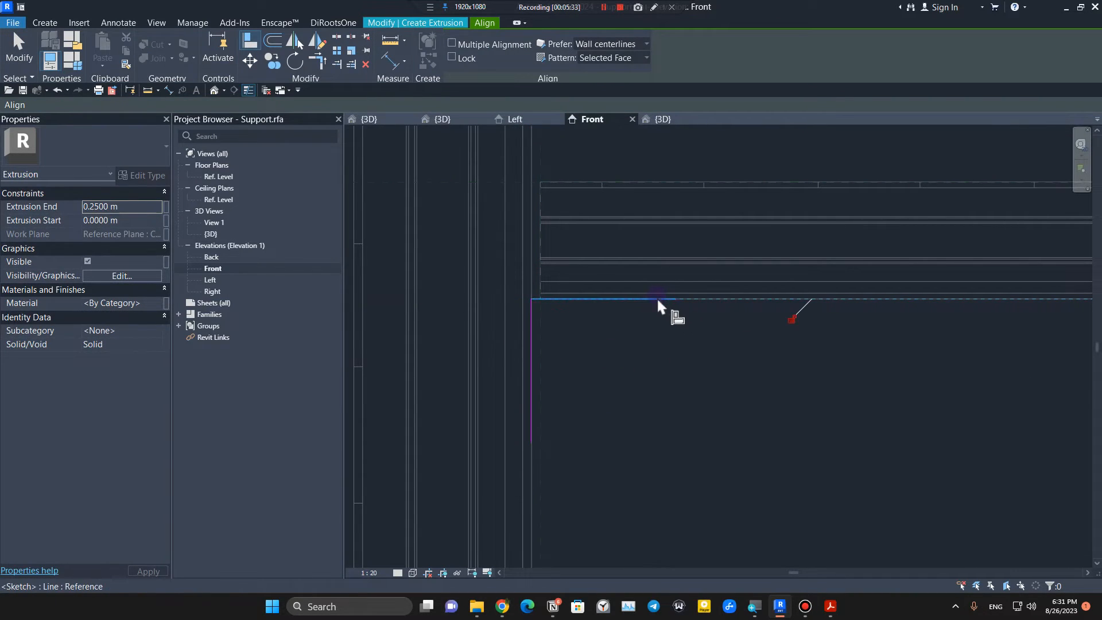
Step: Create copies of the horizontal and vertical sketch lines offset 0.005 m towards the inside of the L shape
key("Escape")
key("Escape")
middle_click_drag(735, 365, 705, 358)
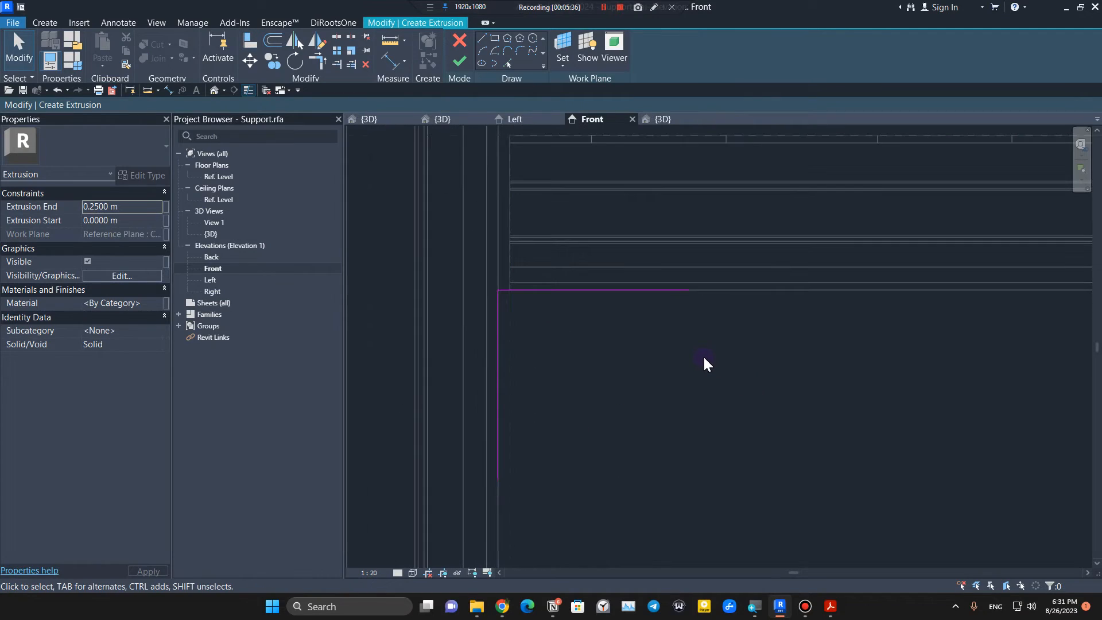
left_click(506, 65)
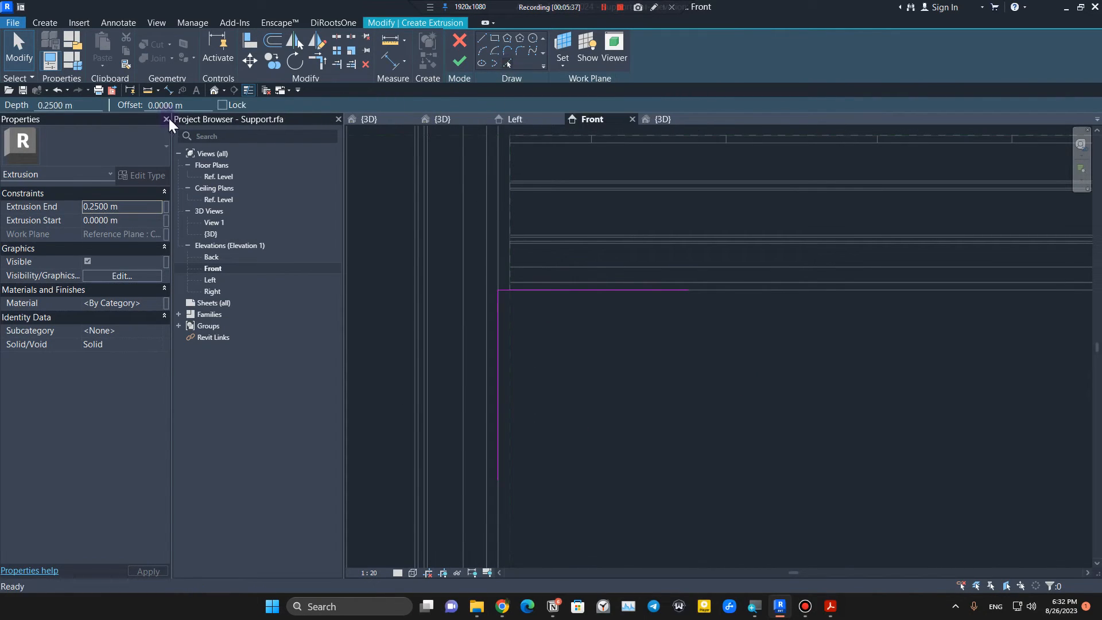
type(".0")
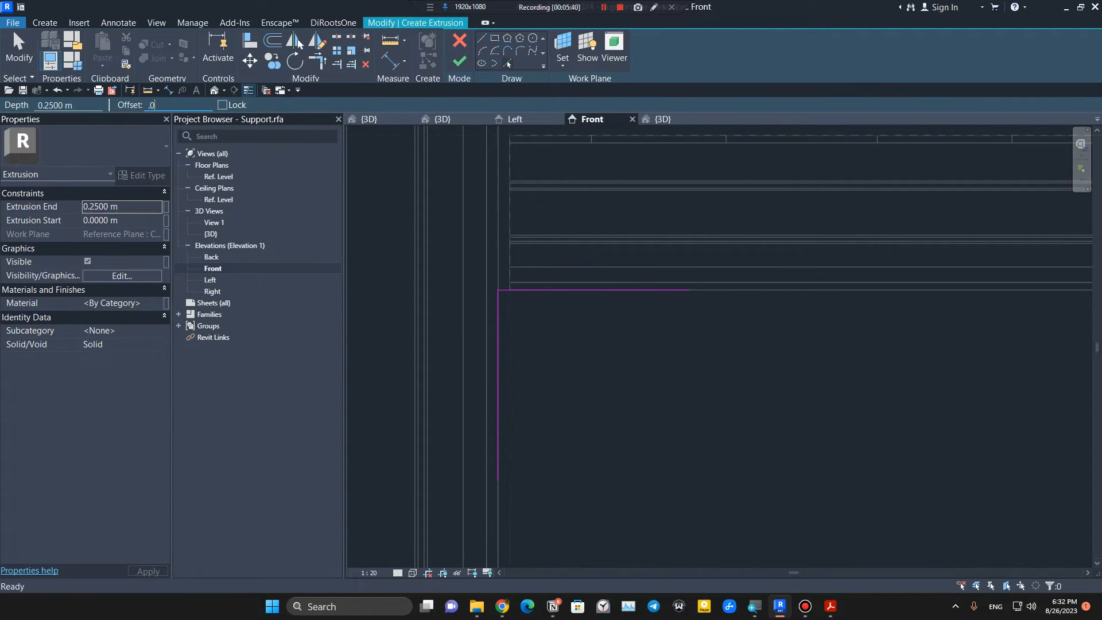
left_click(617, 292)
left_click(501, 352)
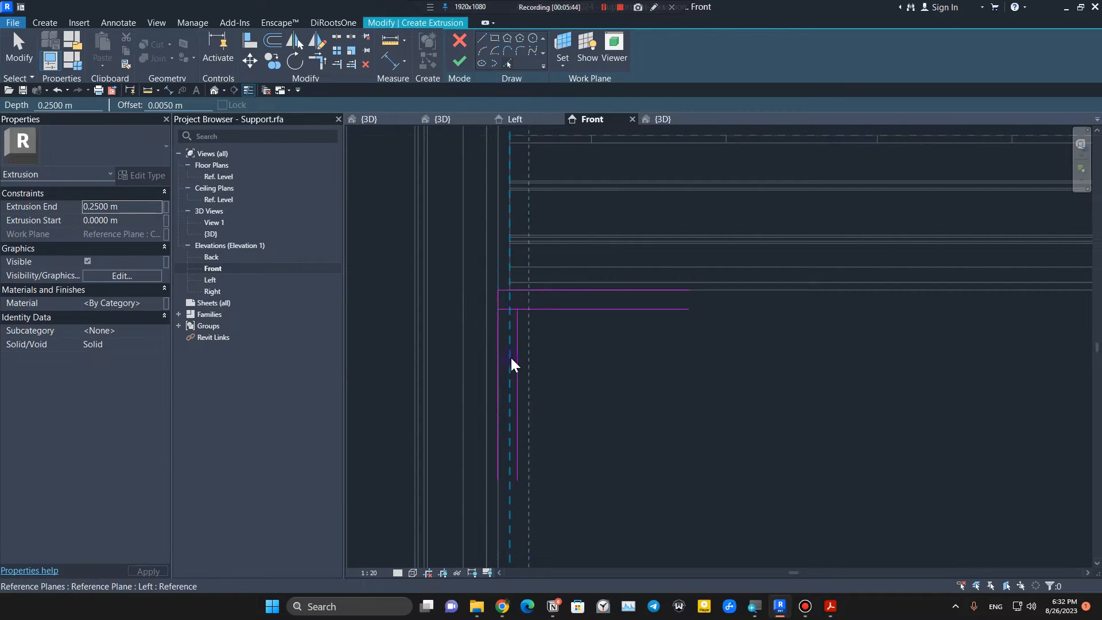
Step: Trim the two inner offset lines so that they meet in a clean corner
key("Escape")
key("t")
key("r")
left_click(519, 325)
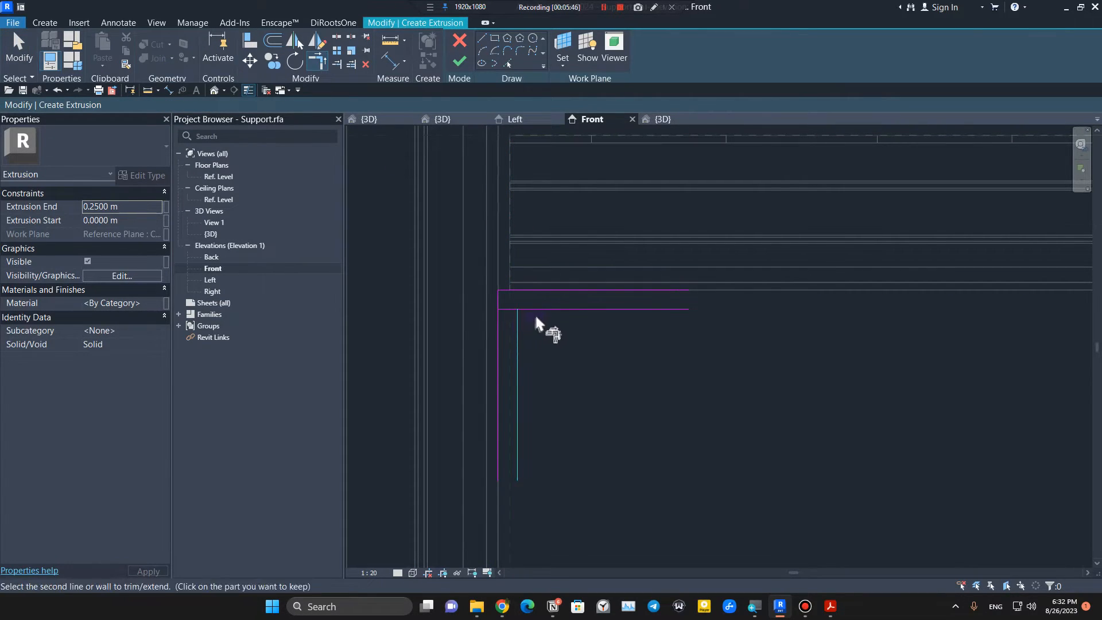
left_click(552, 308)
Step: Close both open ends of the L-shaped bracket profile with short lines and finish the extrusion
left_click(483, 39)
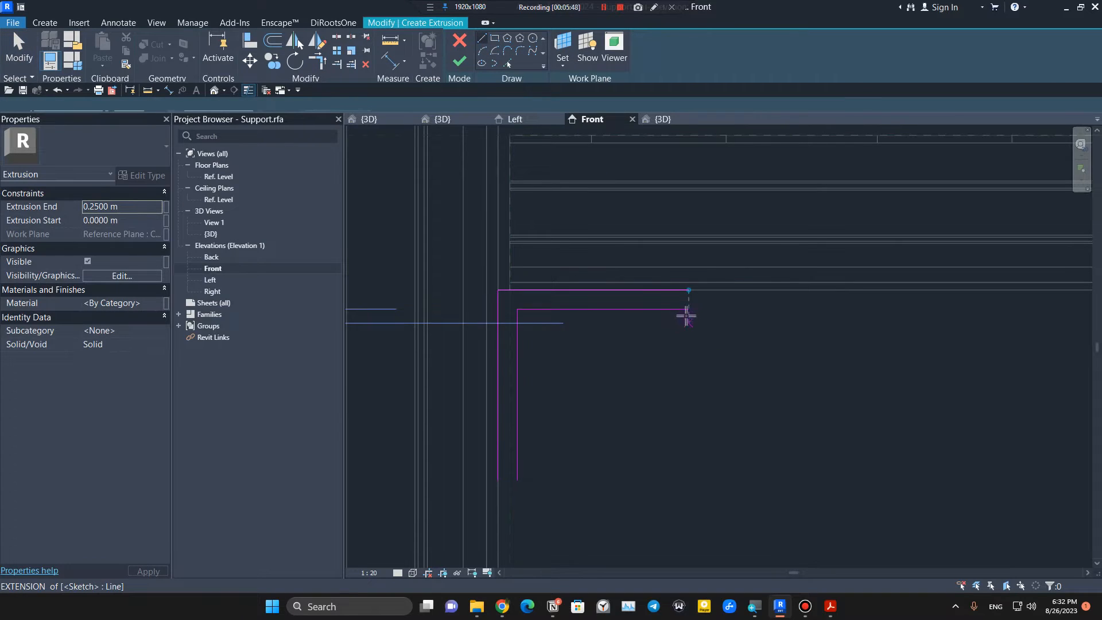
left_click(689, 309)
left_click(690, 290)
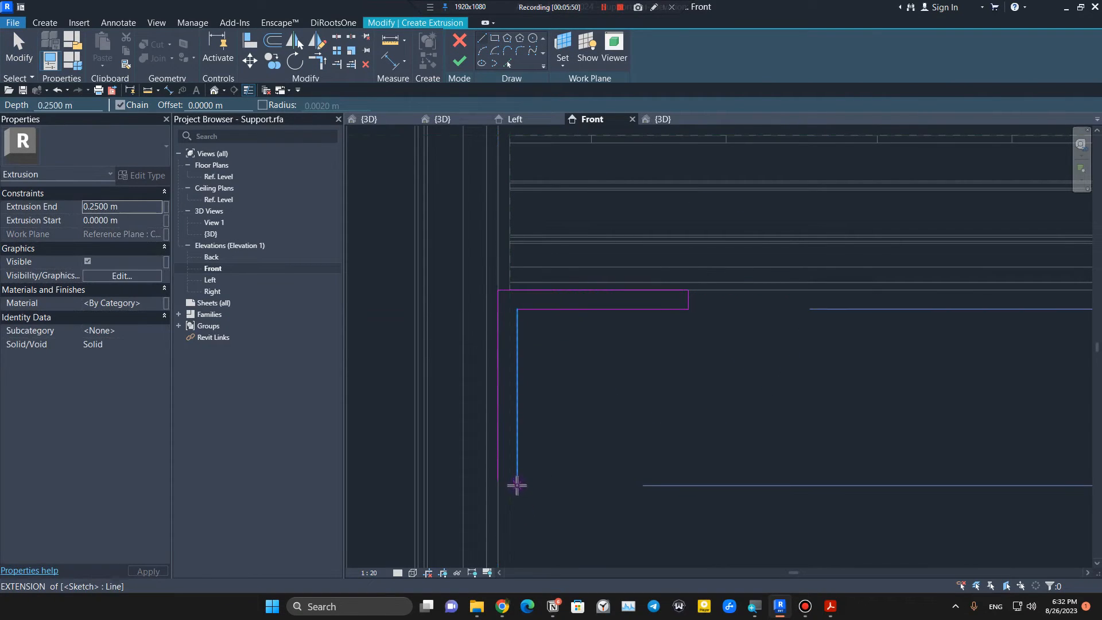
left_click(517, 481)
left_click(499, 481)
key("Escape")
key("Escape")
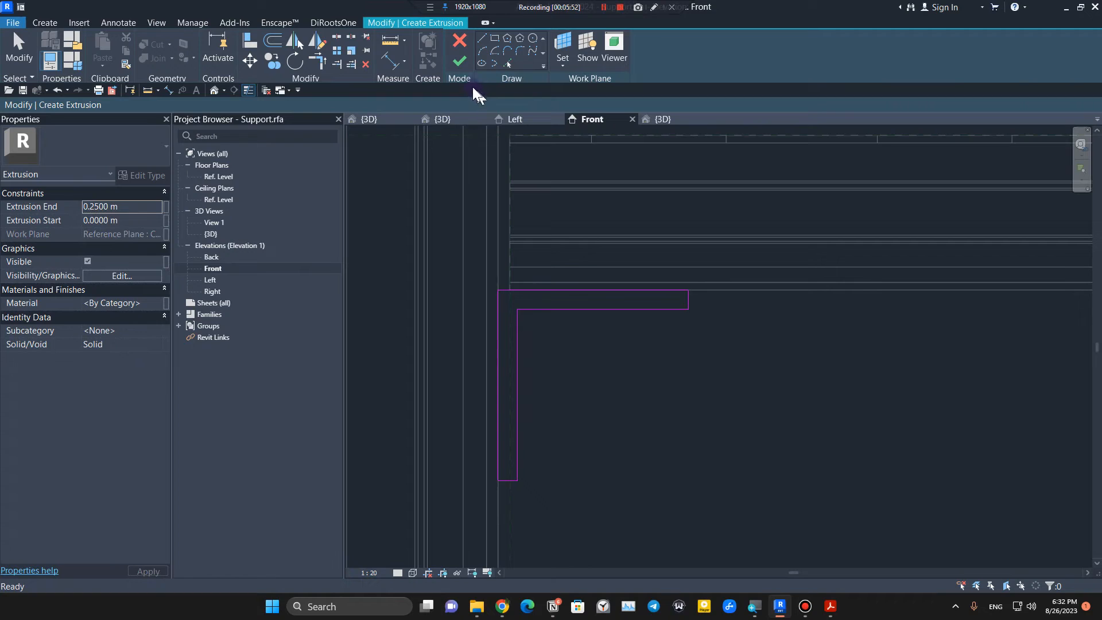
left_click(459, 61)
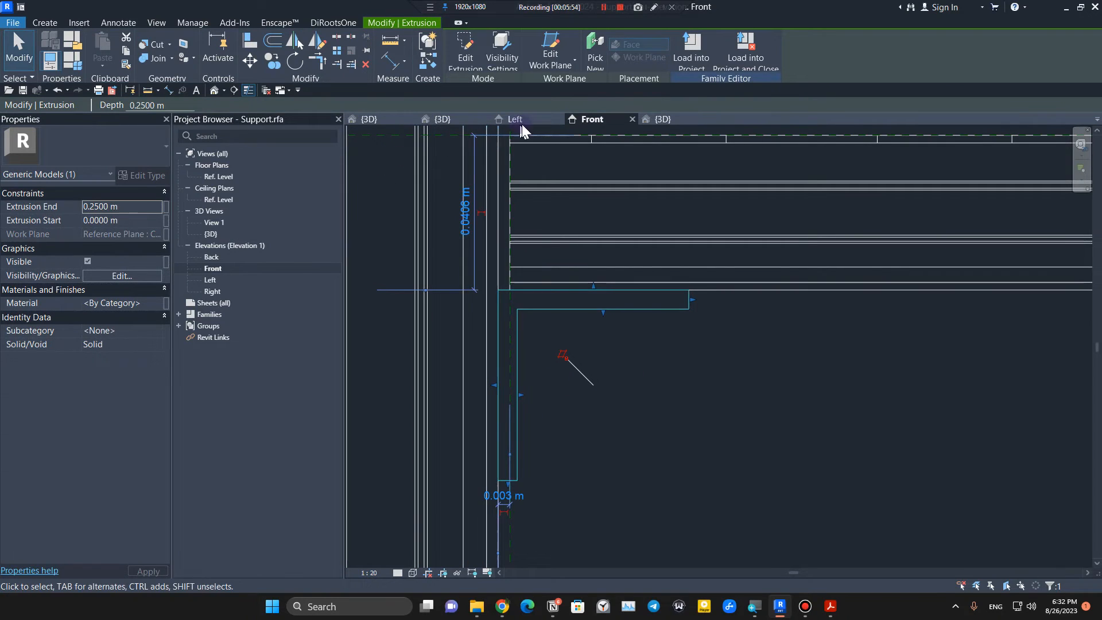
Step: In the Ref. Level plan, stretch the bracket's rear edge to the beam's rear edge, giving an extrusion start of -0.0203 m
double_click(230, 177)
scroll(673, 370, "up", 8)
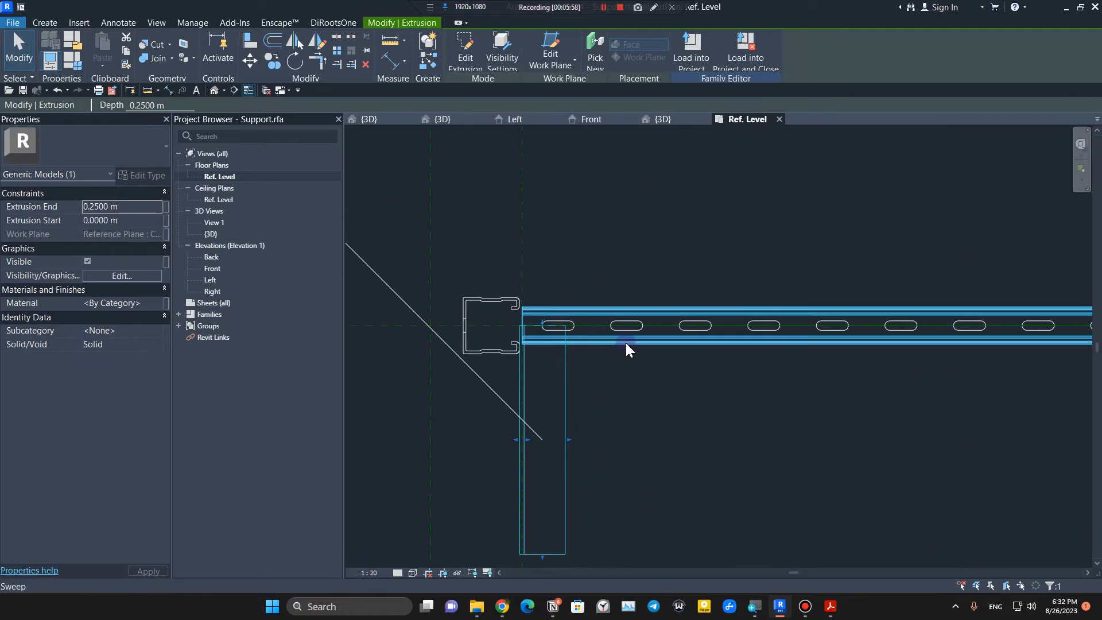
left_click_drag(555, 333, 560, 299)
middle_click_drag(540, 494, 543, 329)
scroll(545, 459, "down", 2)
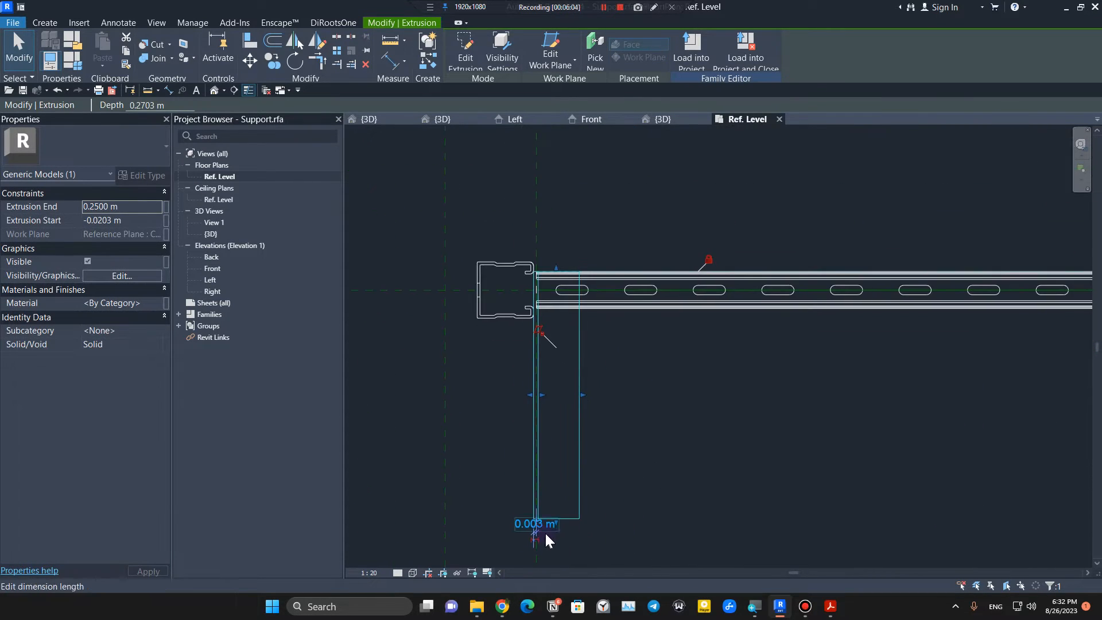
scroll(551, 532, "up", 3)
scroll(588, 501, "down", 4)
Step: Pull the bracket's front edge back to the beam's front edge, giving an extrusion end of 0.0202 m
left_click_drag(563, 506, 568, 206)
scroll(586, 389, "up", 9)
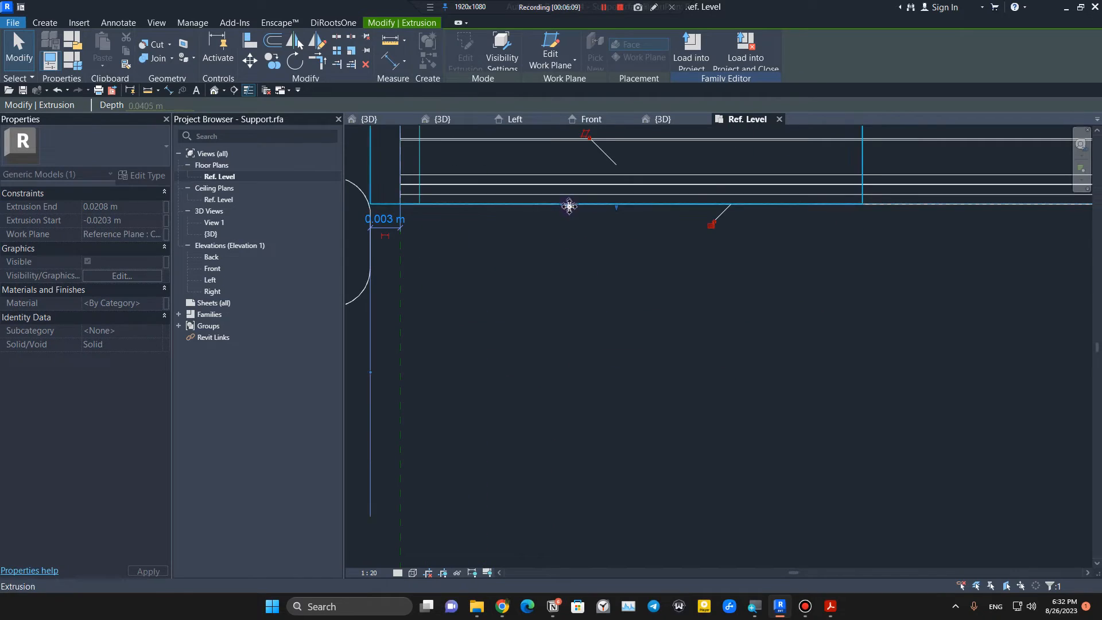
scroll(721, 286, "down", 9)
middle_click_drag(750, 350, 529, 433)
scroll(537, 432, "down", 2)
left_click(536, 421)
scroll(536, 385, "up", 6)
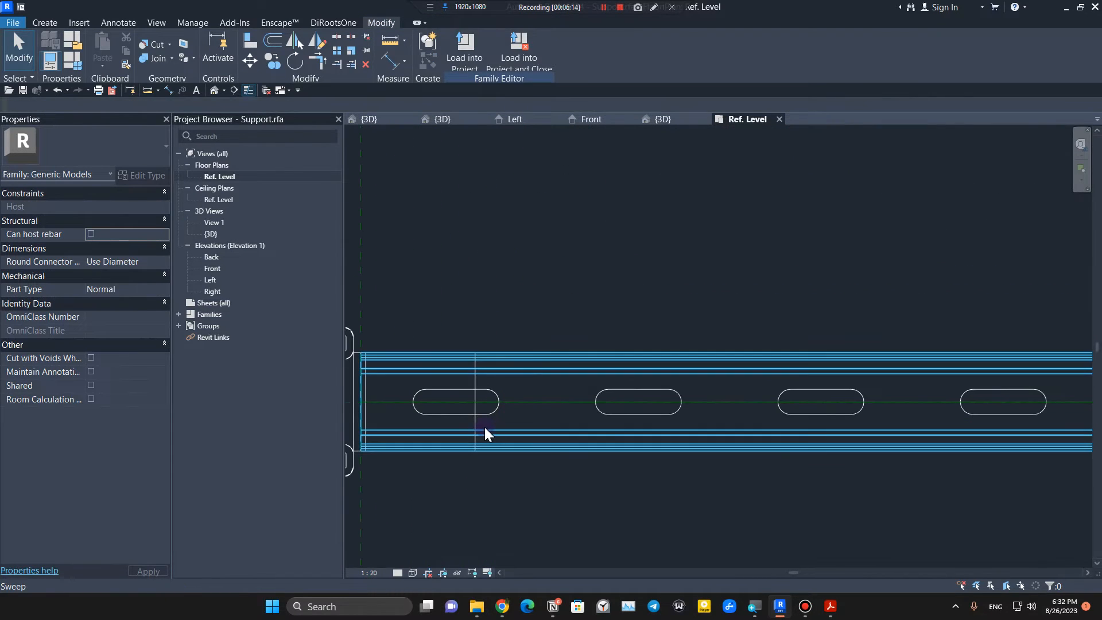
Step: In the Front elevation, mirror a copy of the bracket about the beam's midpoint to its right end
left_click(474, 425)
left_click(595, 117)
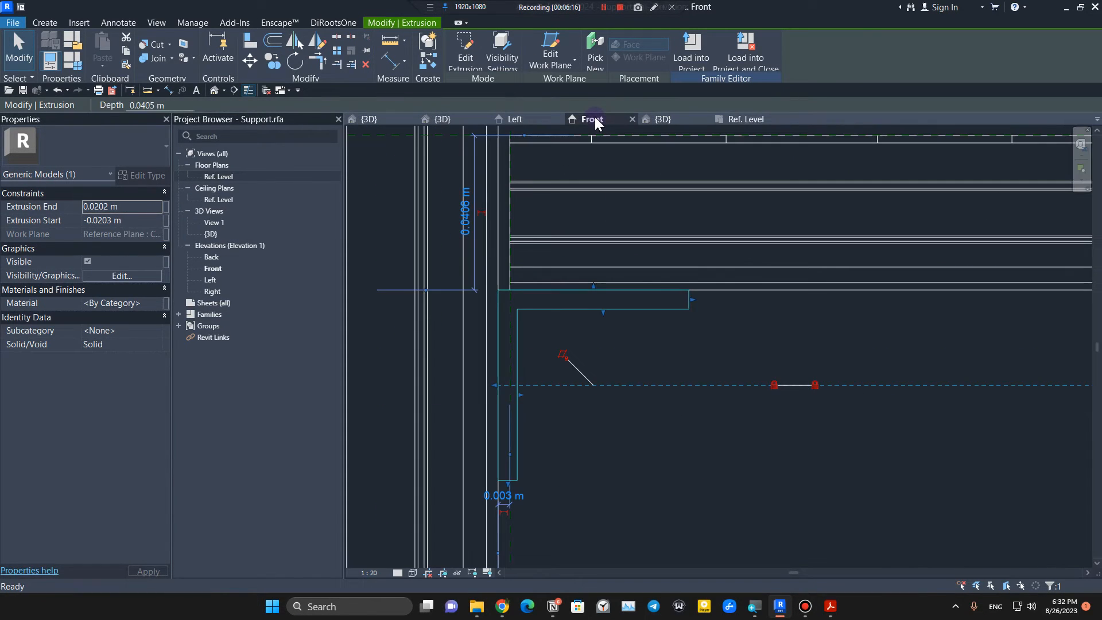
left_click(317, 39)
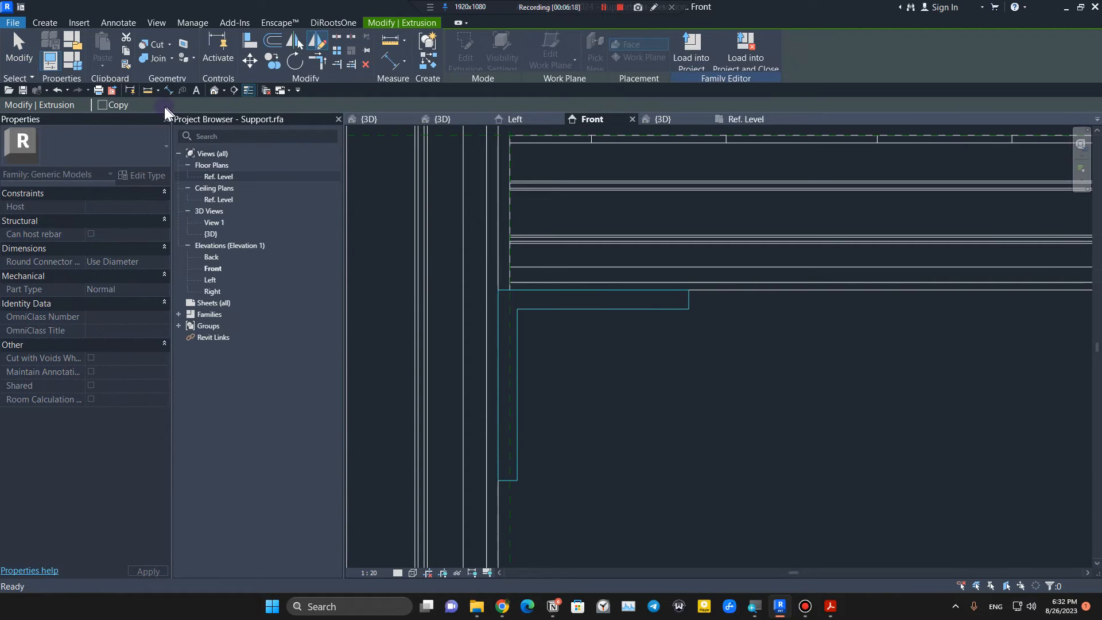
left_click(115, 104)
scroll(369, 308, "down", 3)
middle_click_drag(369, 307, 488, 454)
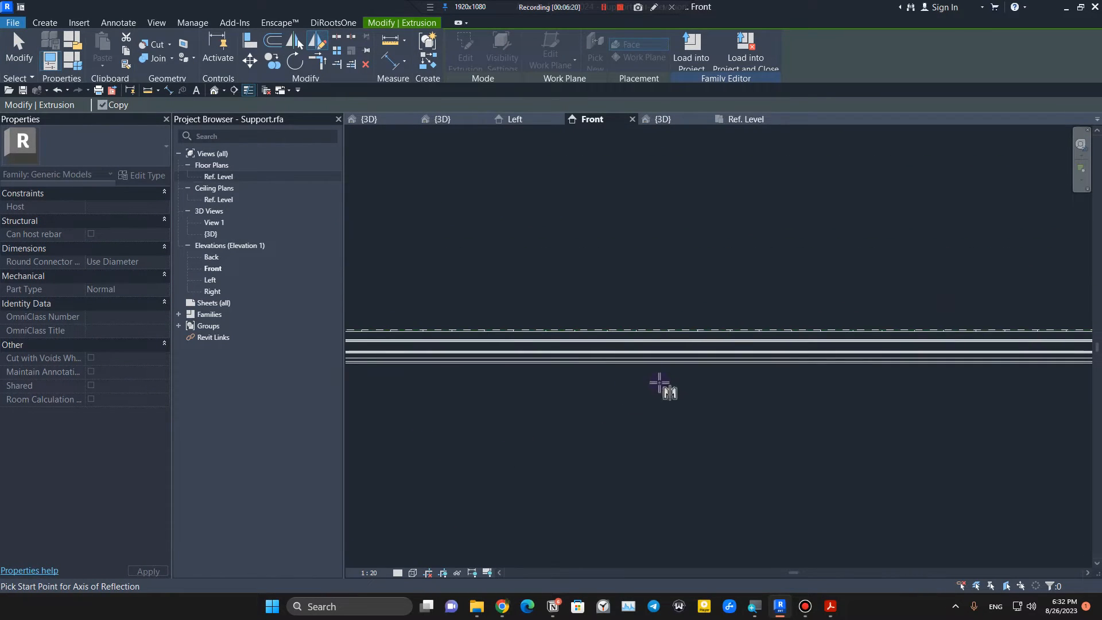
scroll(664, 386, "up", 4)
key("s")
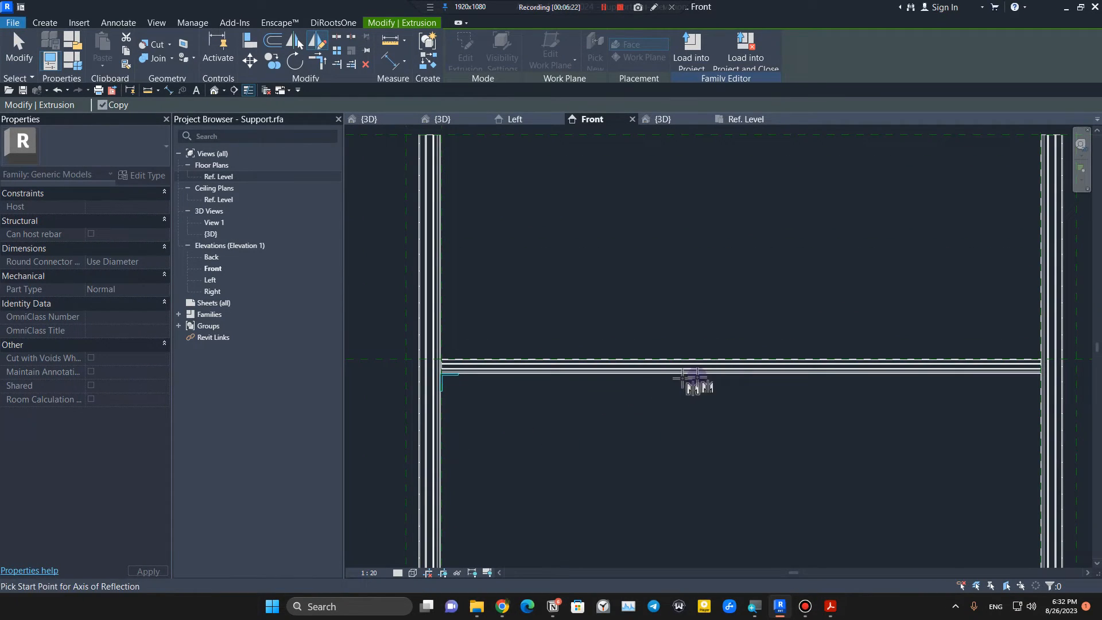
left_click(742, 374)
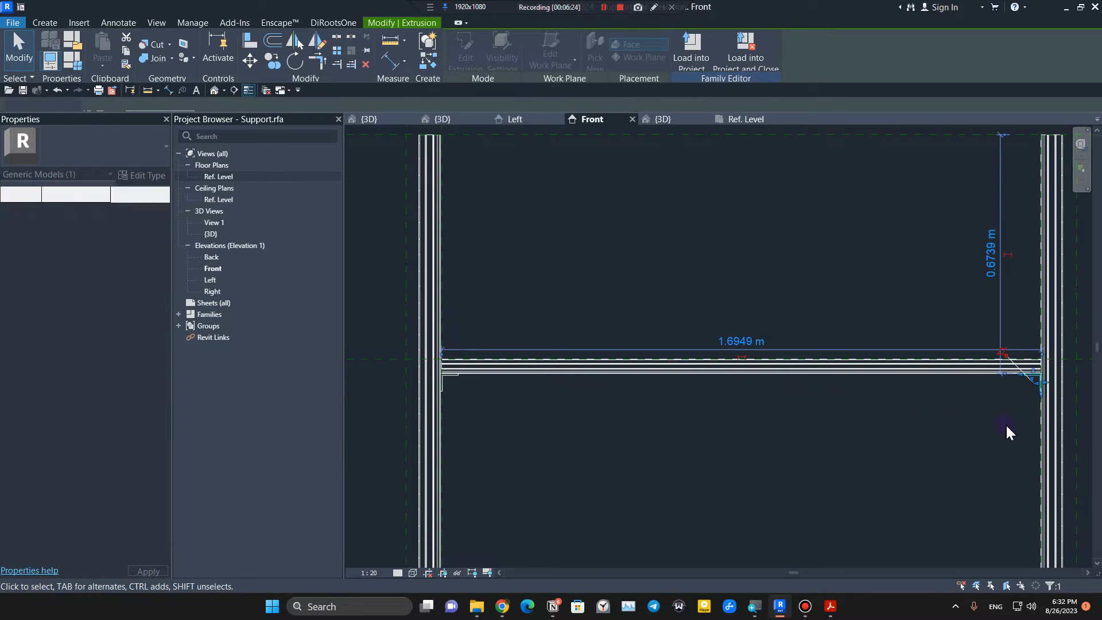
Step: Edit the mirrored bracket's sketch and move the whole profile so its outer corner meets the lower corner of the beam's right end
middle_click_drag(1006, 423, 685, 404)
scroll(668, 333, "up", 5)
scroll(689, 368, "up", 2)
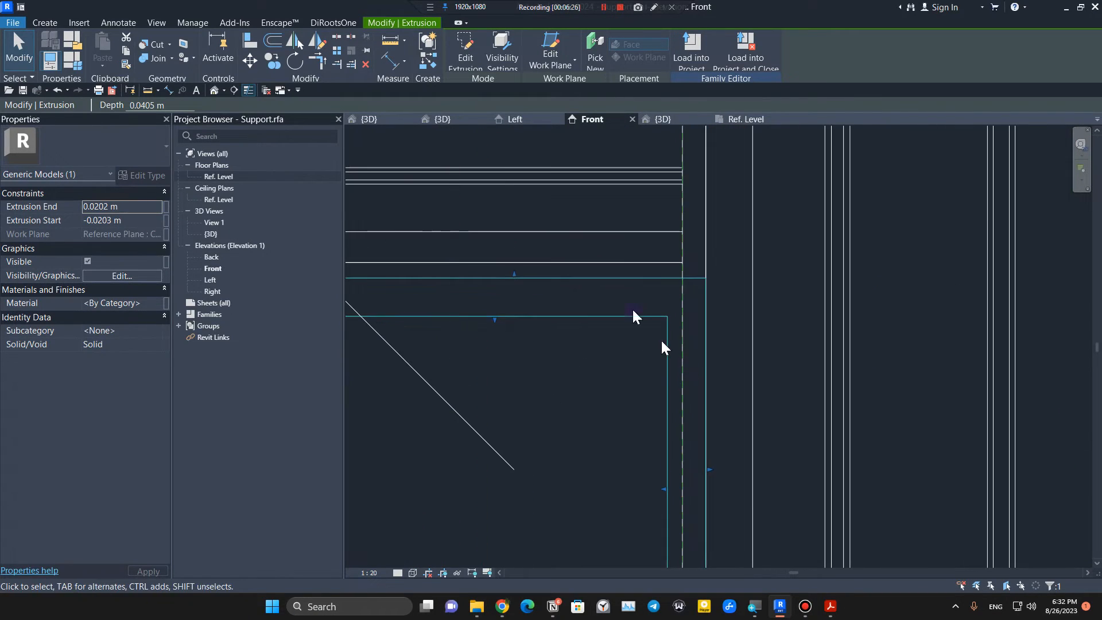
left_click(478, 56)
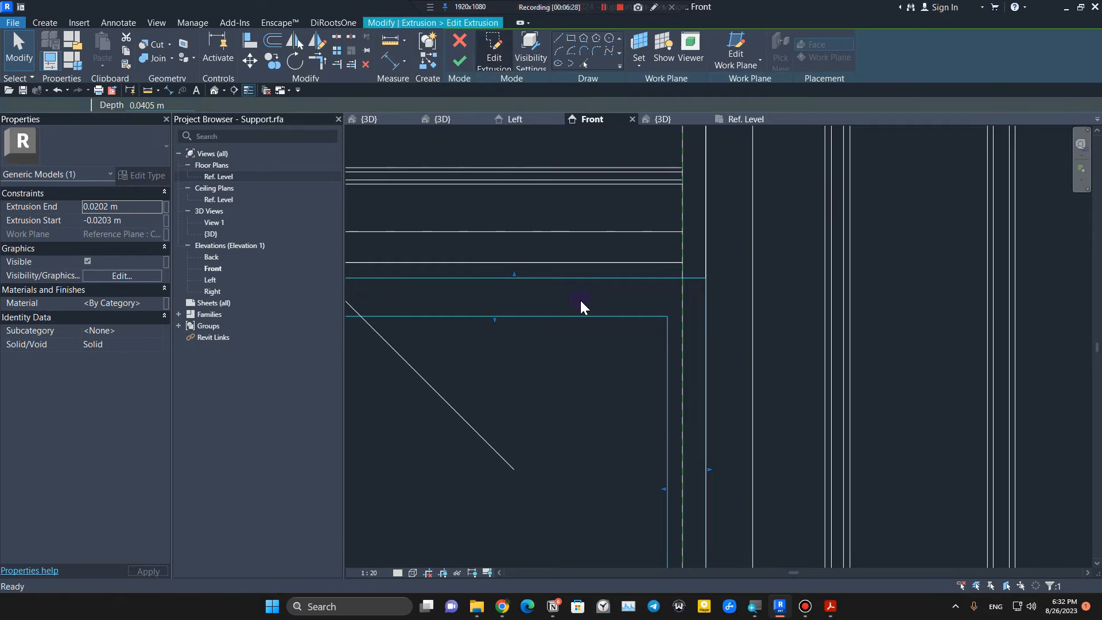
scroll(580, 298, "down", 4)
left_click_drag(672, 246, 545, 373)
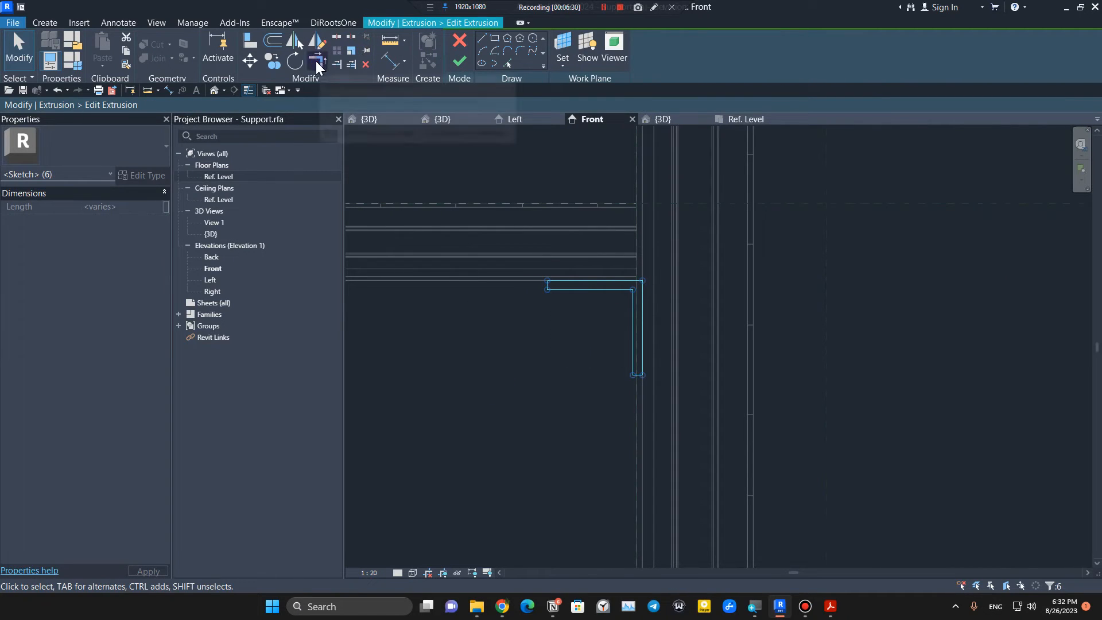
left_click(250, 60)
scroll(618, 279, "up", 5)
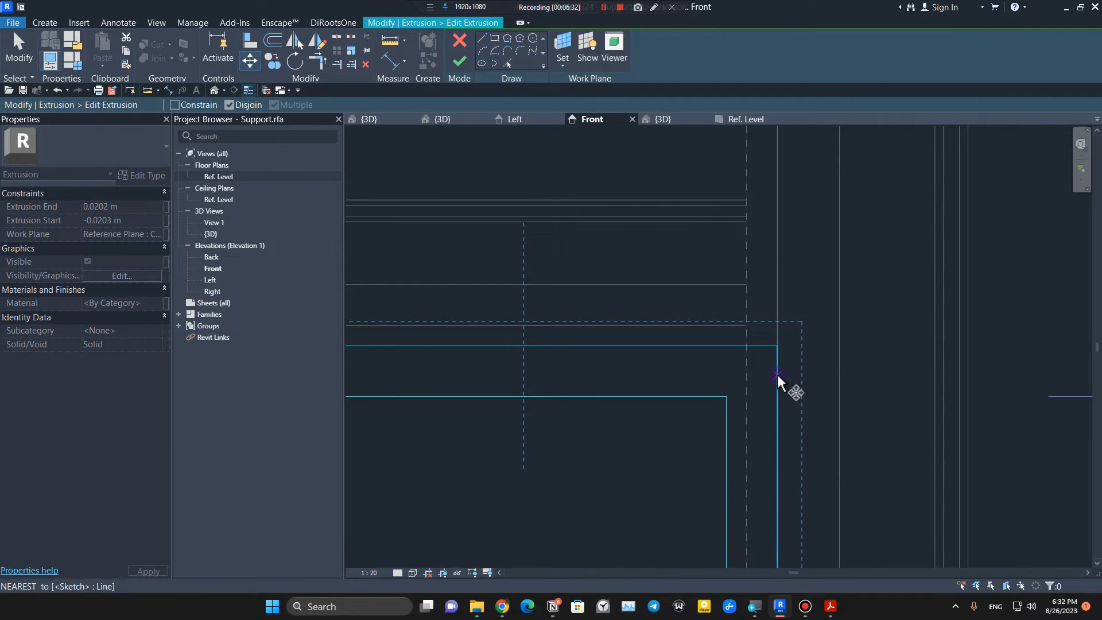
left_click(778, 346)
left_click(746, 325)
Step: Align the mirrored profile's outer vertical line to the reference plane at the beam's right end and finish the sketch edit
scroll(747, 339, "down", 2)
middle_click_drag(781, 396, 512, 356)
left_click(512, 356)
scroll(513, 374, "down", 3)
middle_click_drag(537, 411, 543, 337)
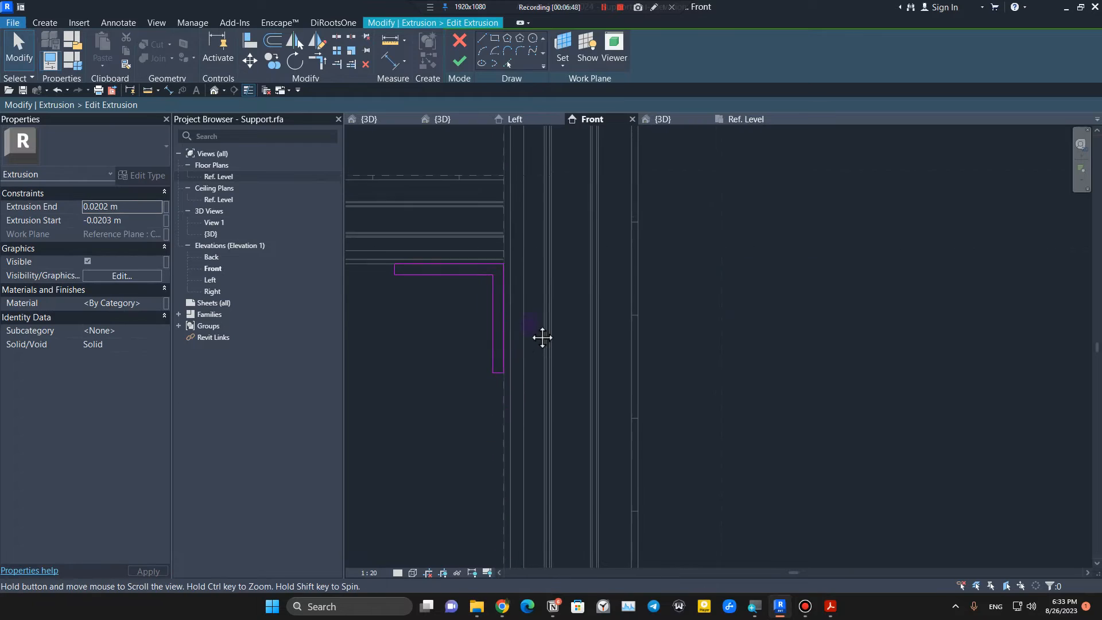
scroll(510, 400, "up", 3)
key("a")
key("l")
left_click(505, 353)
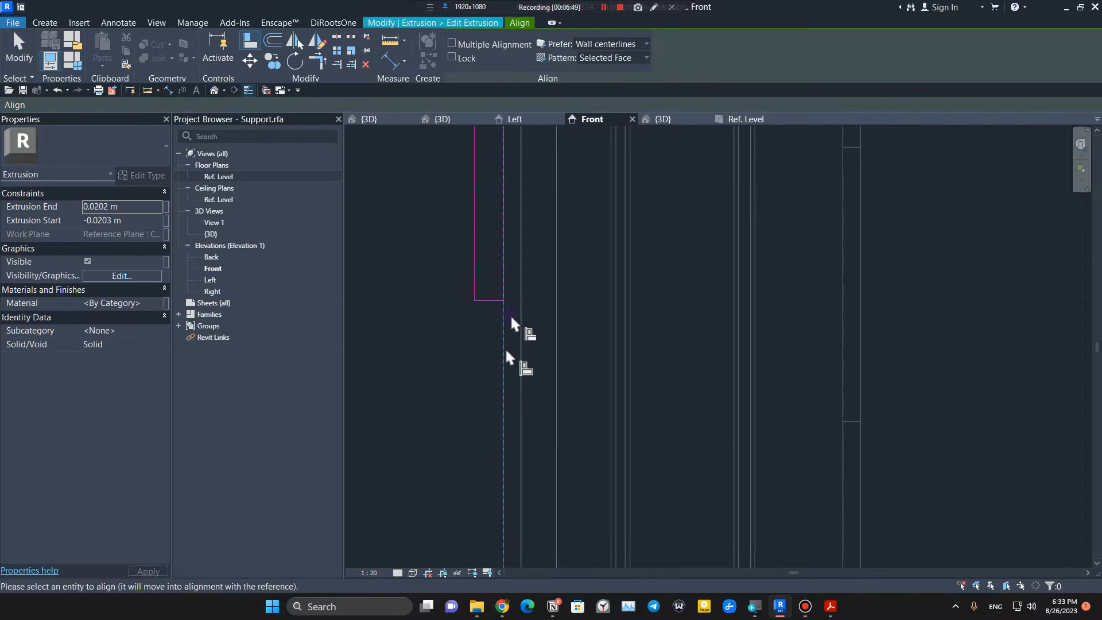
left_click(497, 266)
scroll(468, 338, "down", 3)
middle_click_drag(464, 340, 712, 498)
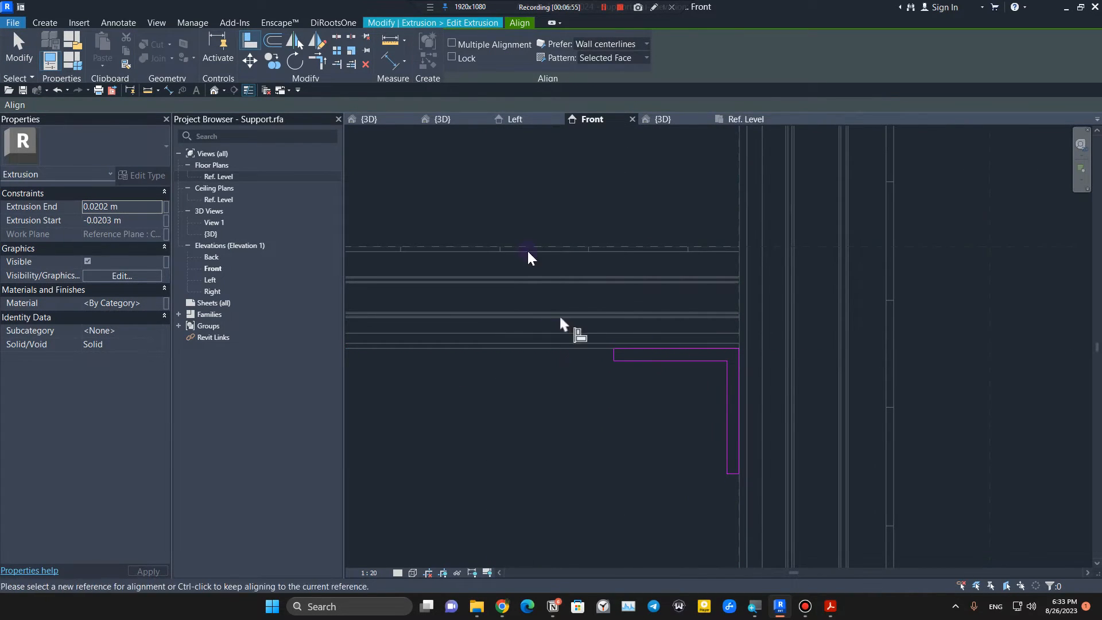
key("Escape")
left_click(452, 64)
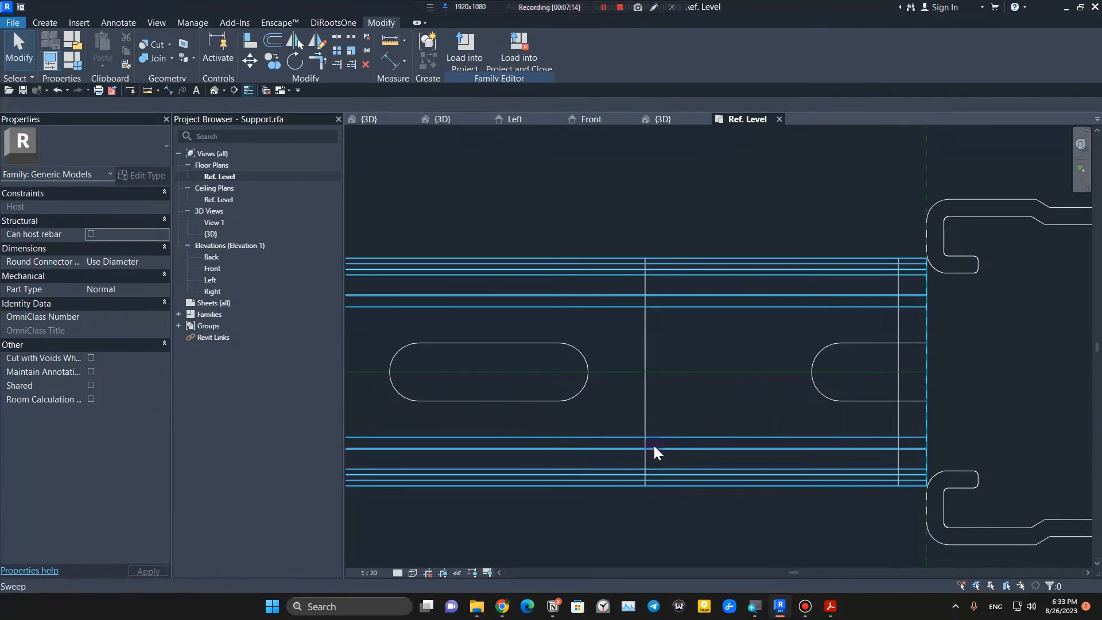
Step: In the Ref. Level plan, pull the right bracket's front edge off the beam and snap it back to the beam's front edge
left_click(645, 461)
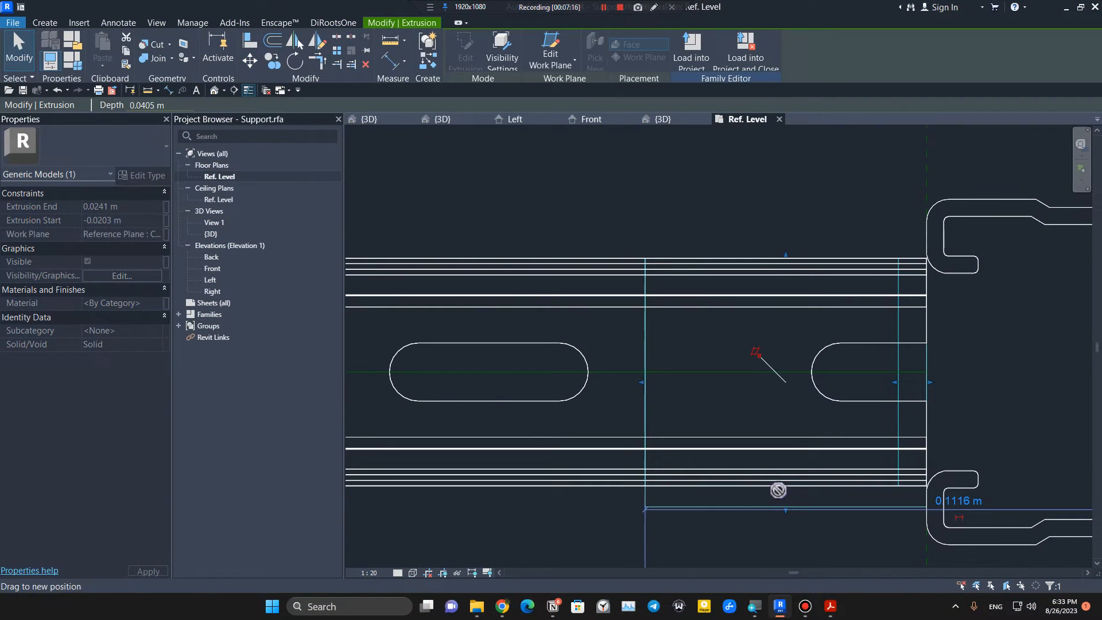
left_click(740, 520)
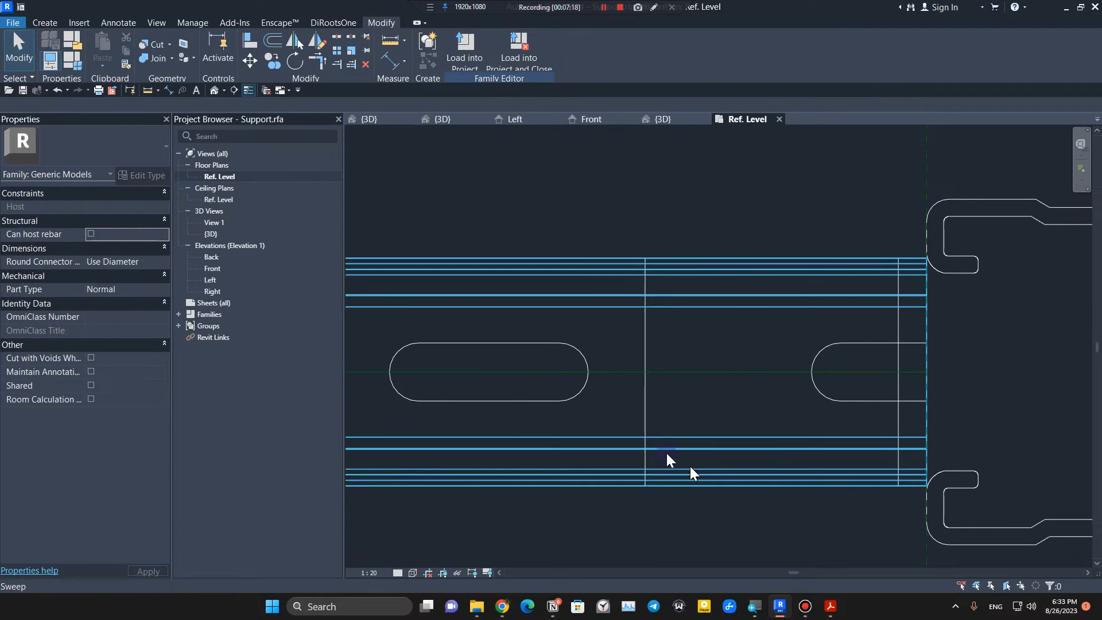
left_click(780, 489)
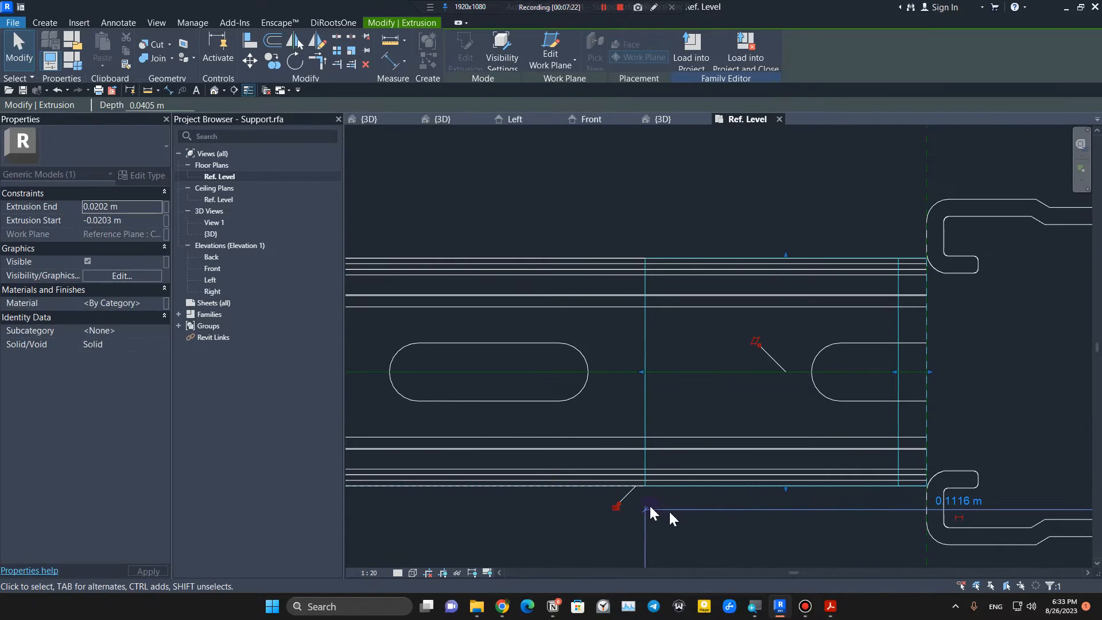
key("Escape")
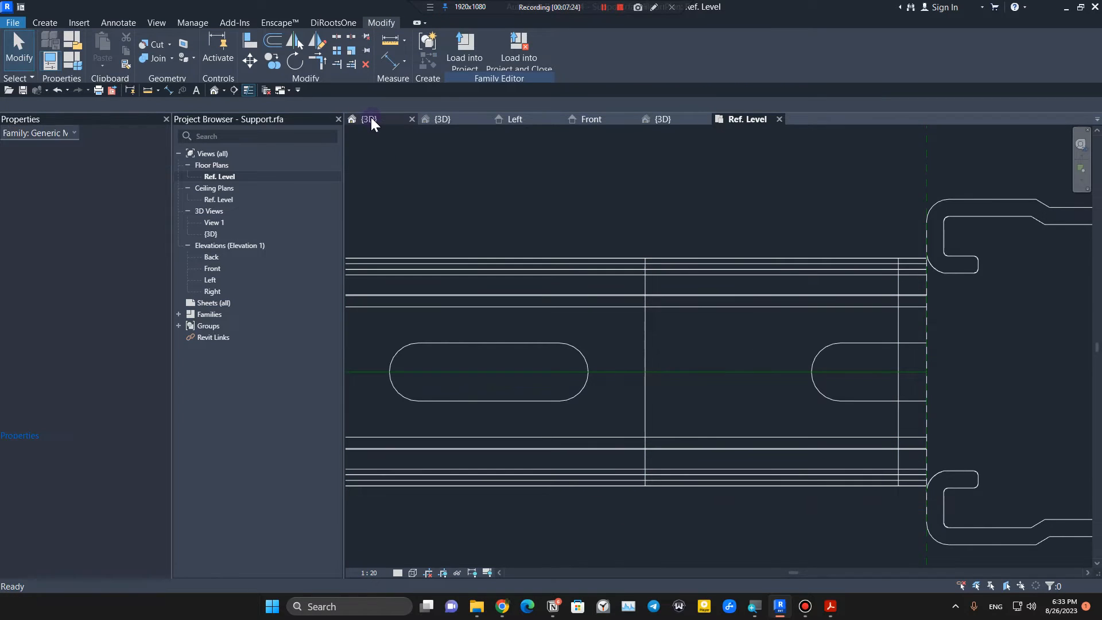
Step: Inspect the top of the support post in the project's 3D view, and return to the family's Front and Ref. Level views
left_click(369, 119)
middle_click_drag(797, 457, 632, 345, "shift")
scroll(624, 338, "up", 10)
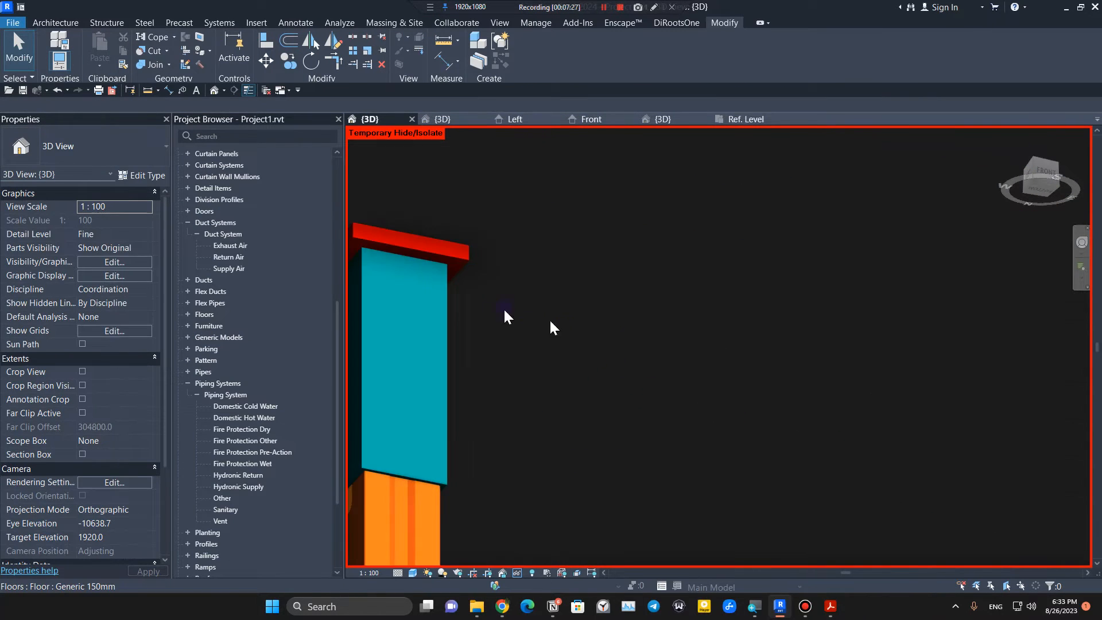
middle_click_drag(428, 267, 662, 303)
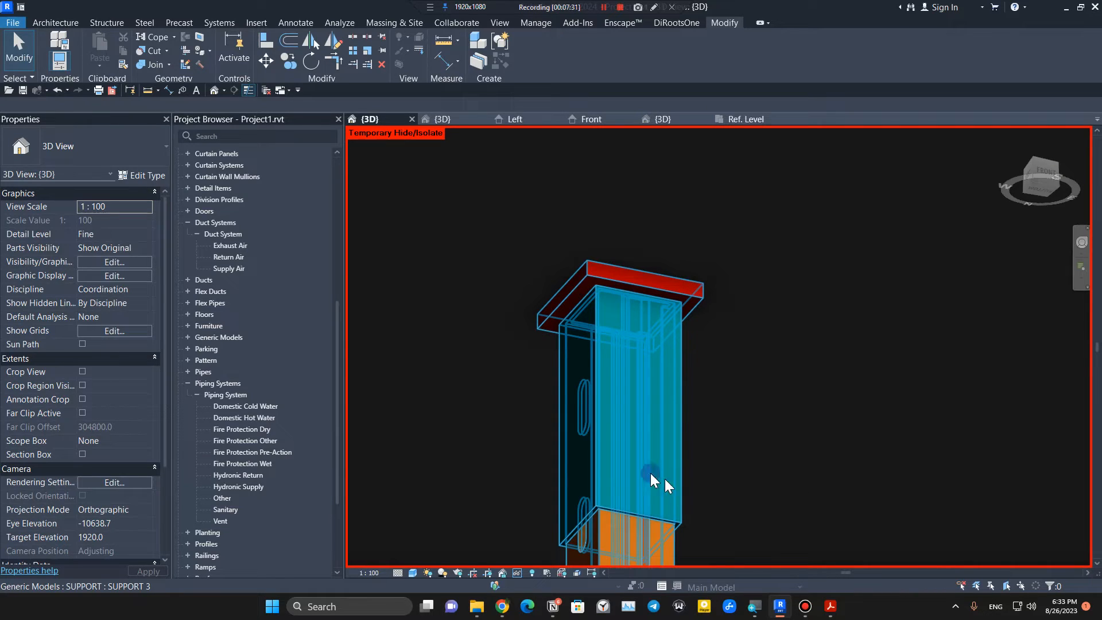
left_click(747, 120)
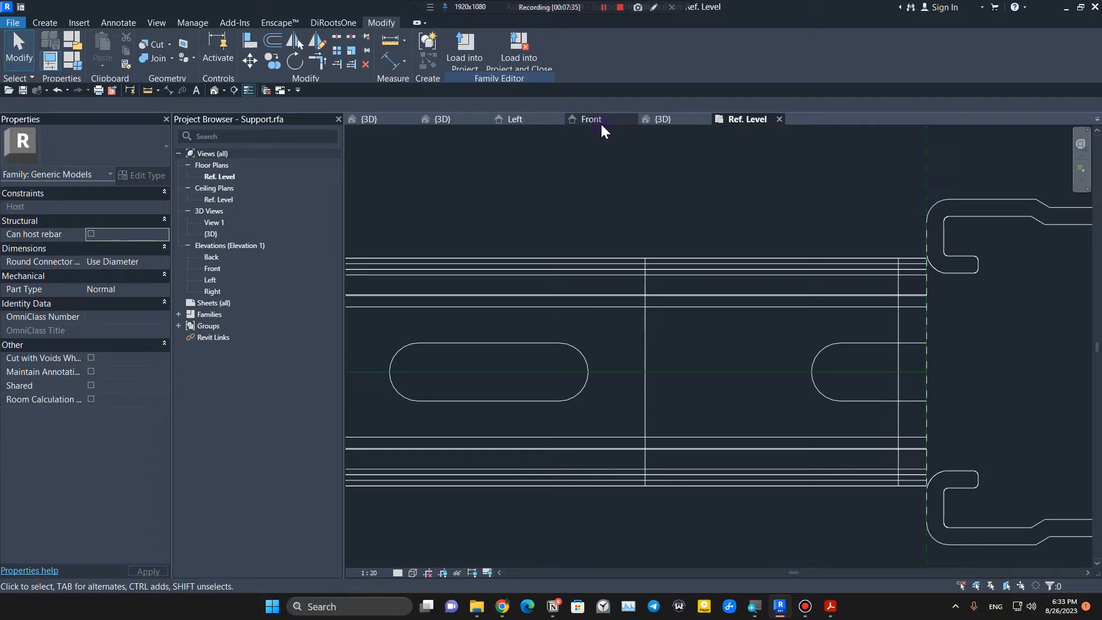
left_click(591, 120)
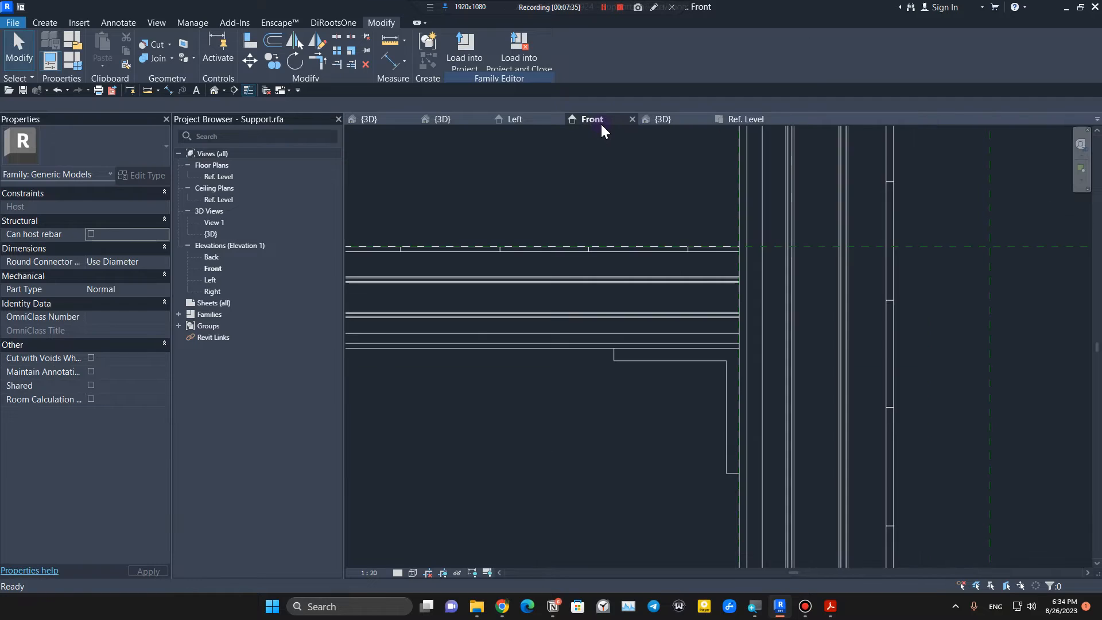
left_click(746, 120)
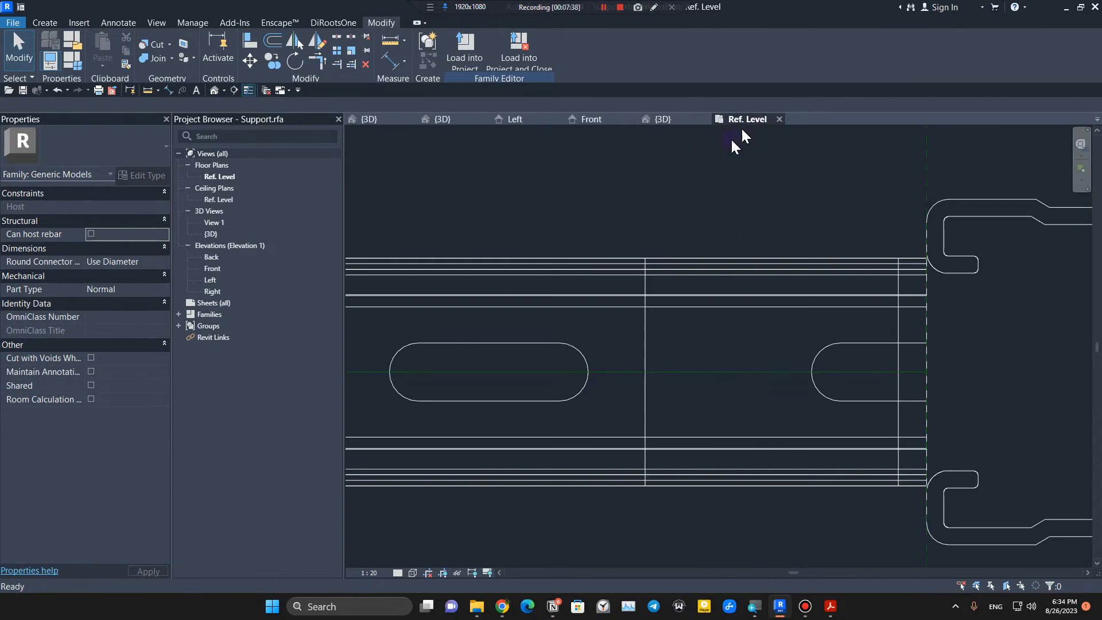
Step: In the Ref. Level plan, start a new extrusion at the left post with Reference Plane : ROOF as its work plane
scroll(579, 418, "down", 8)
middle_click_drag(517, 453, 878, 420)
middle_click_drag(500, 421, 847, 410)
scroll(620, 359, "up", 5)
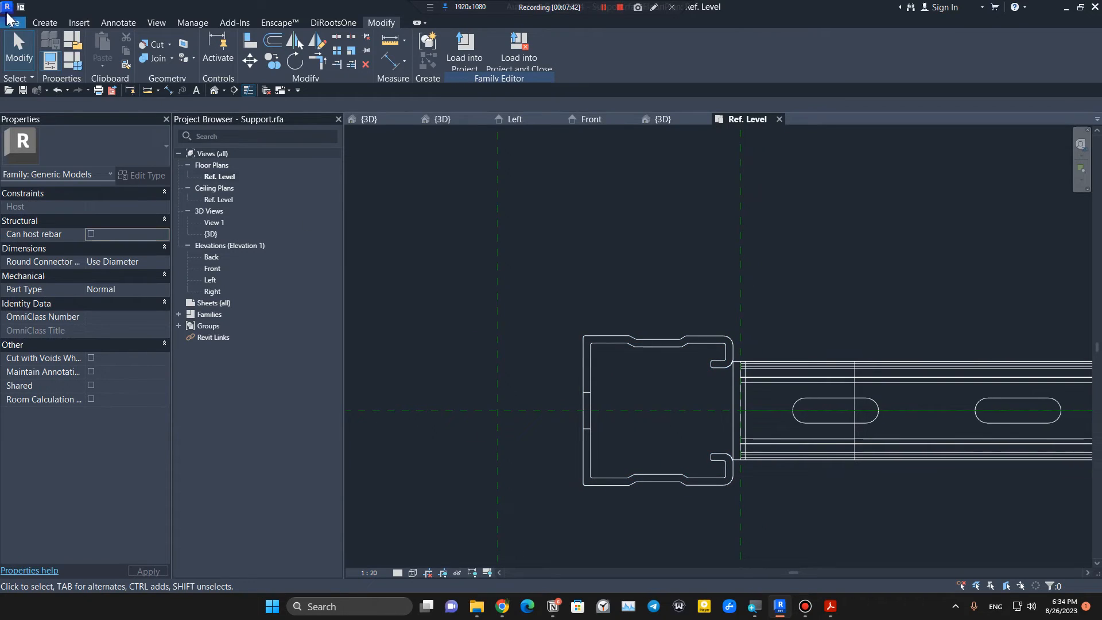
left_click(36, 22)
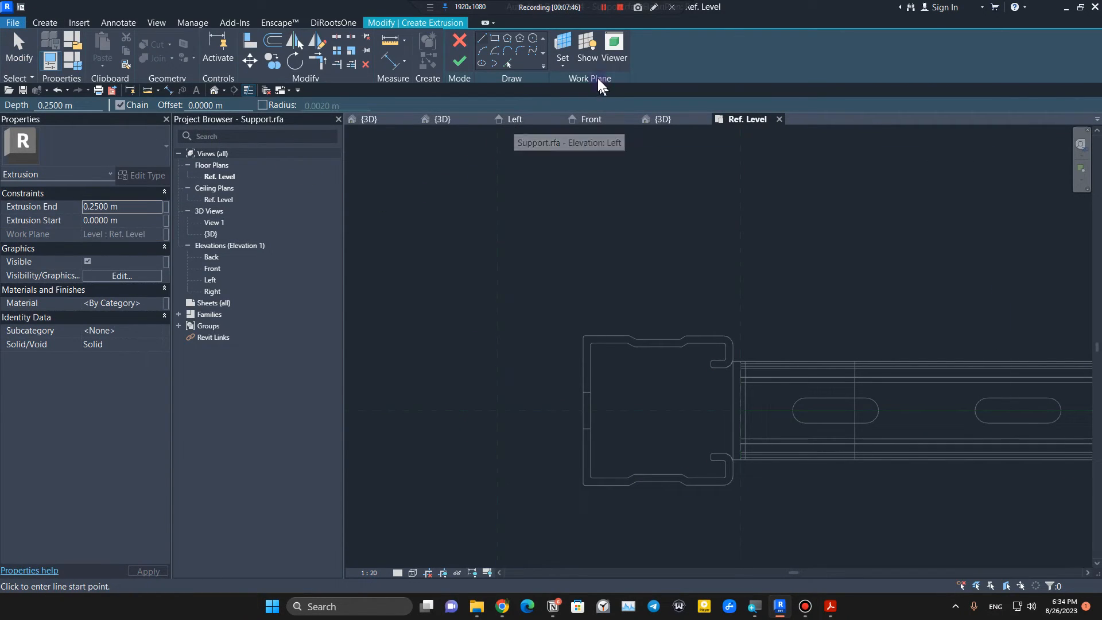
left_click(560, 64)
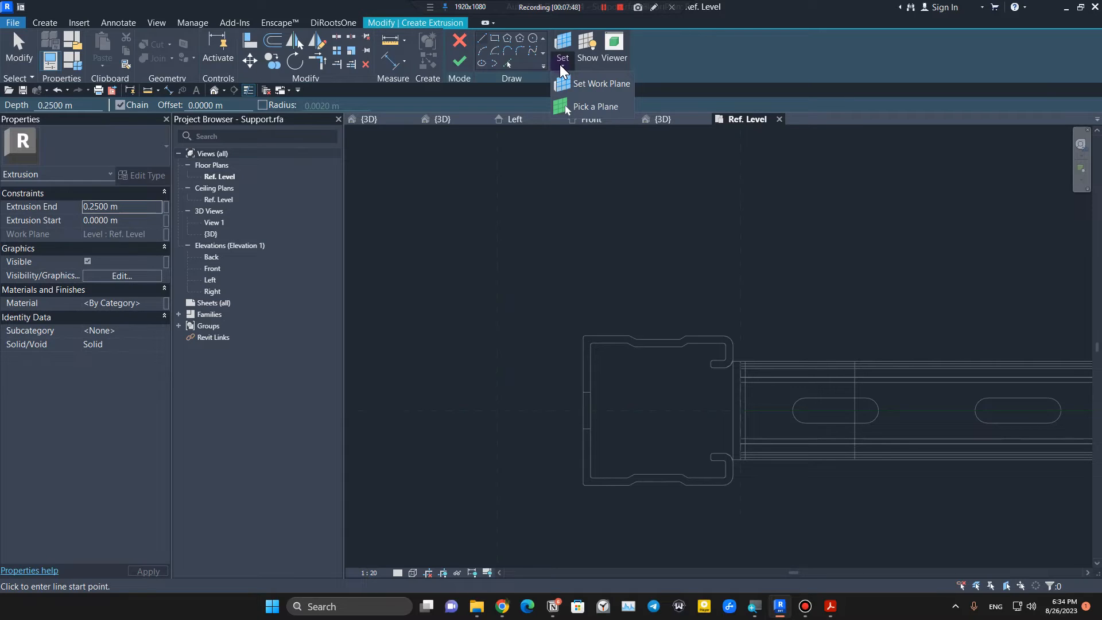
left_click(580, 88)
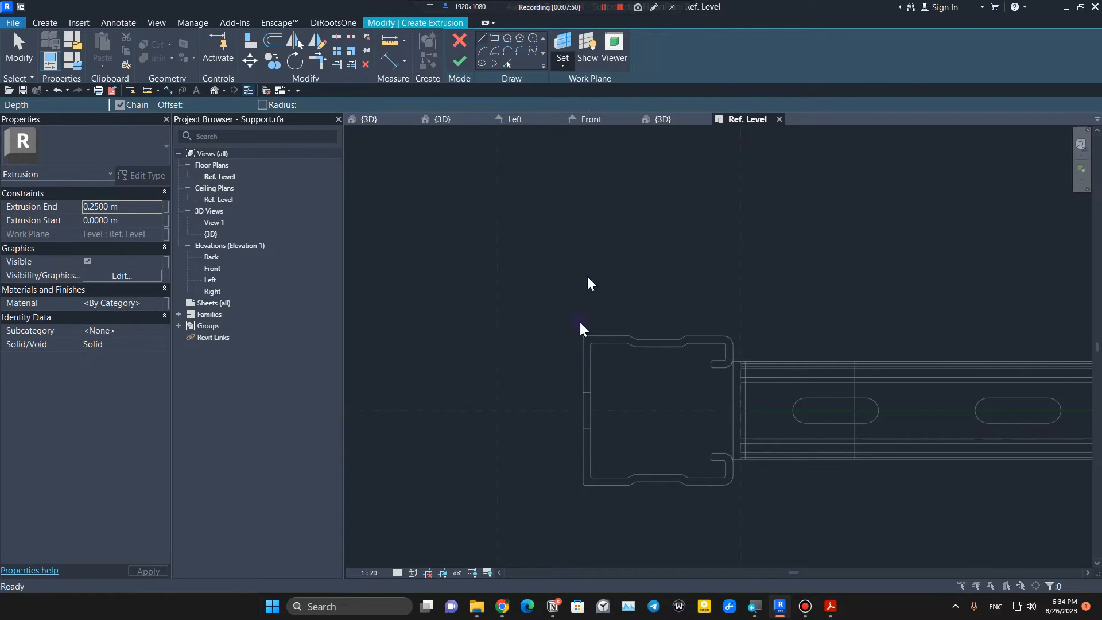
left_click(549, 305)
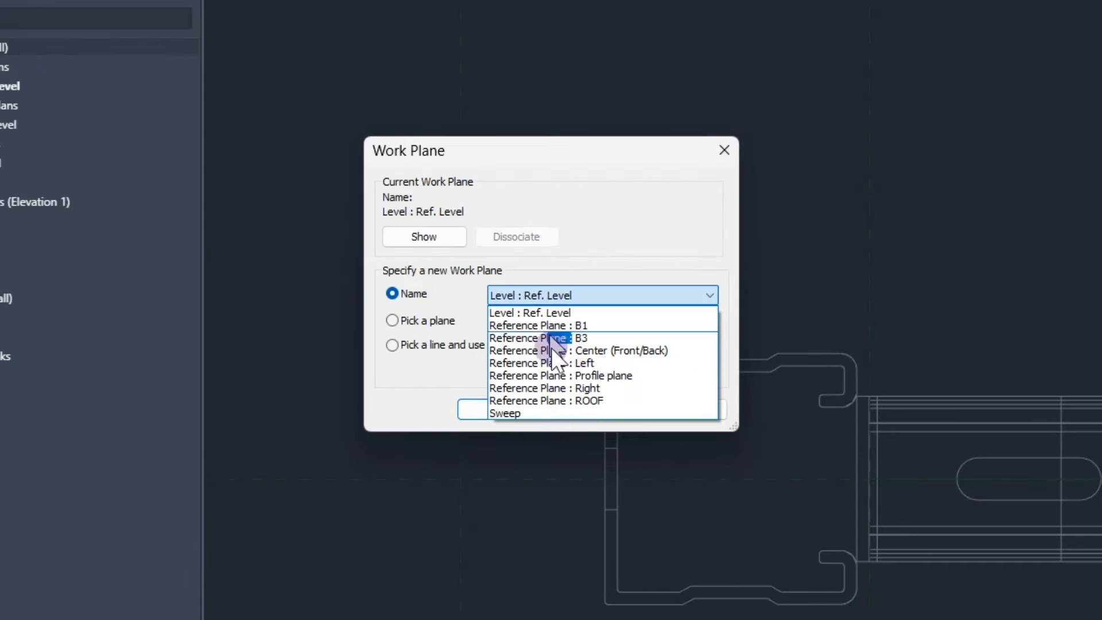
left_click(581, 368)
left_click(520, 370)
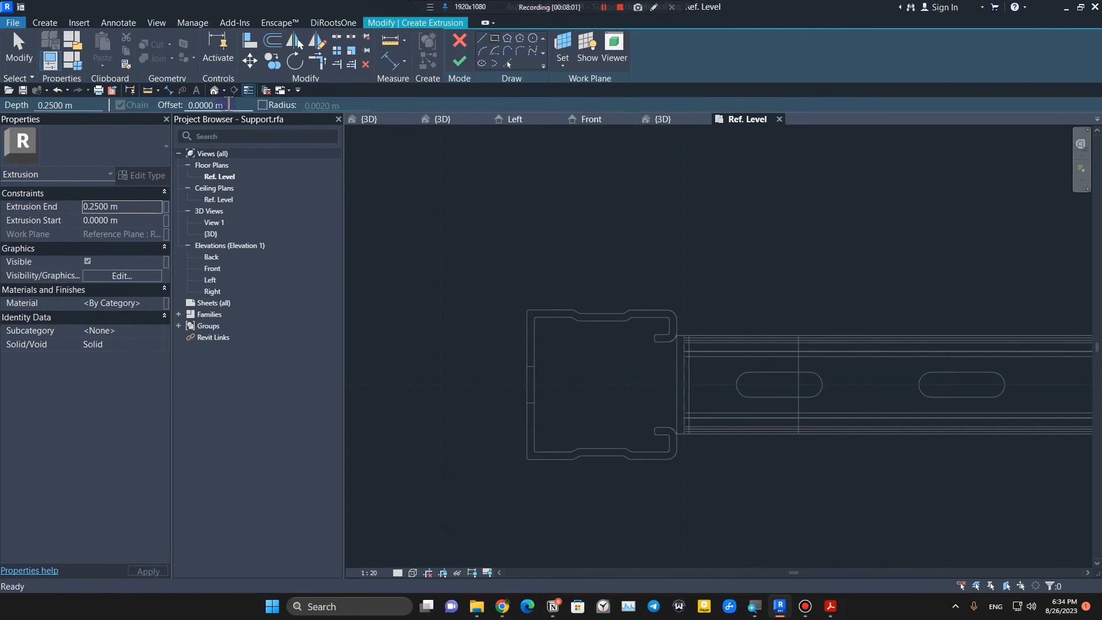
Step: Sketch a rectangle around the left post's outline with a 0.01 m outward offset and finish the extrusion
type("0.01")
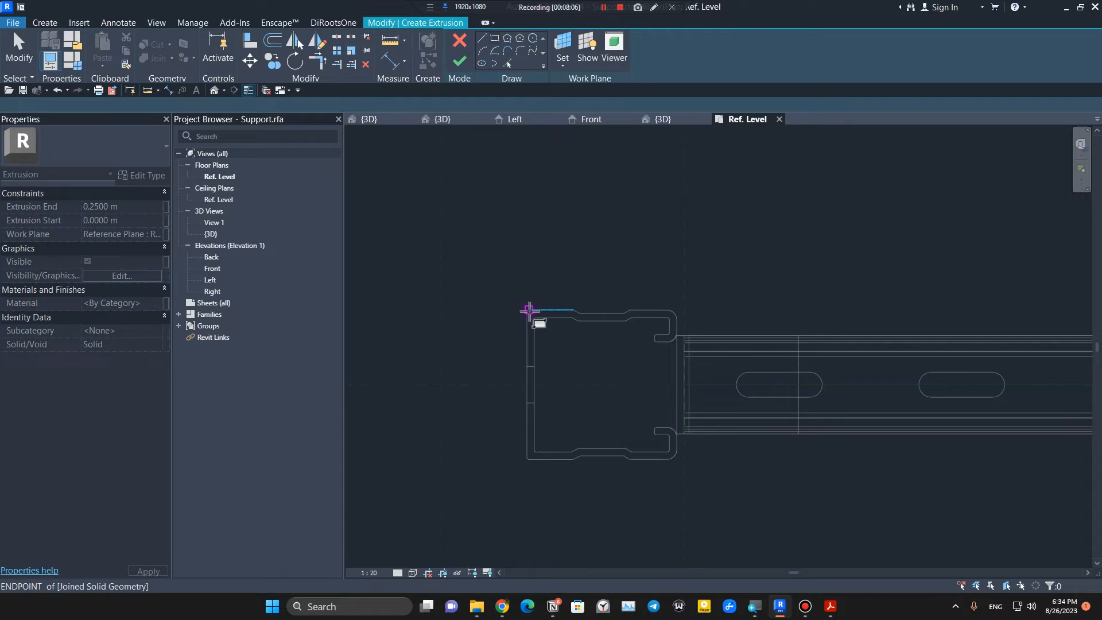
scroll(664, 441, "up", 4)
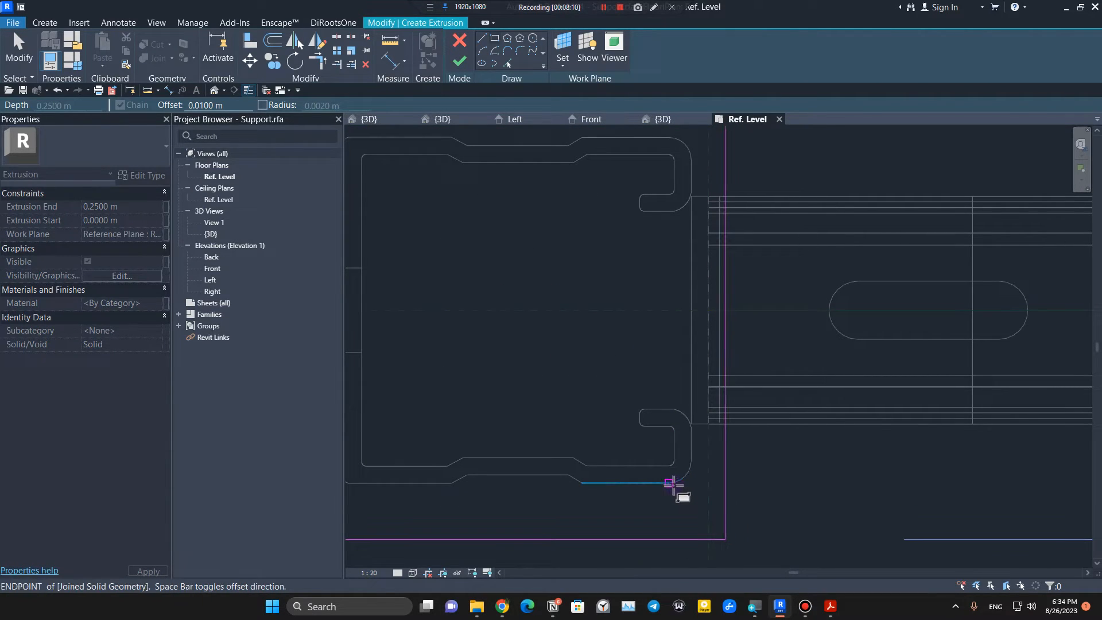
key("Escape")
key("Escape")
scroll(669, 485, "down", 6)
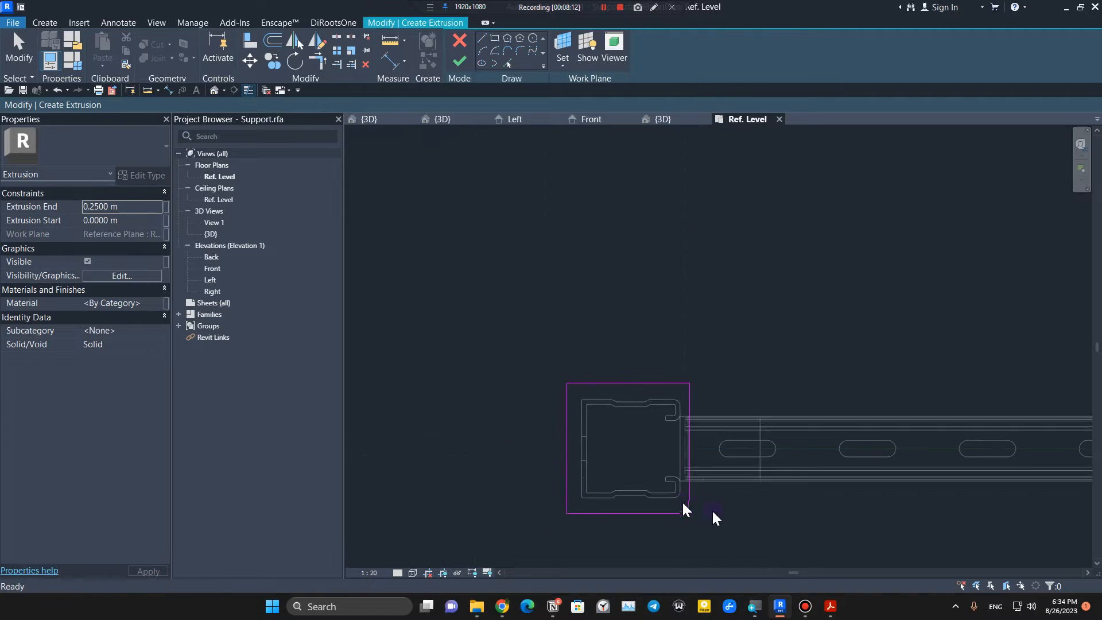
left_click(459, 61)
Step: In the Front view, stretch the new extrusion's lower face to about 0.076 m below the ROOF plane, over the post's top
middle_click_drag(577, 325, 648, 418)
left_click(591, 122)
scroll(623, 430, "down", 6)
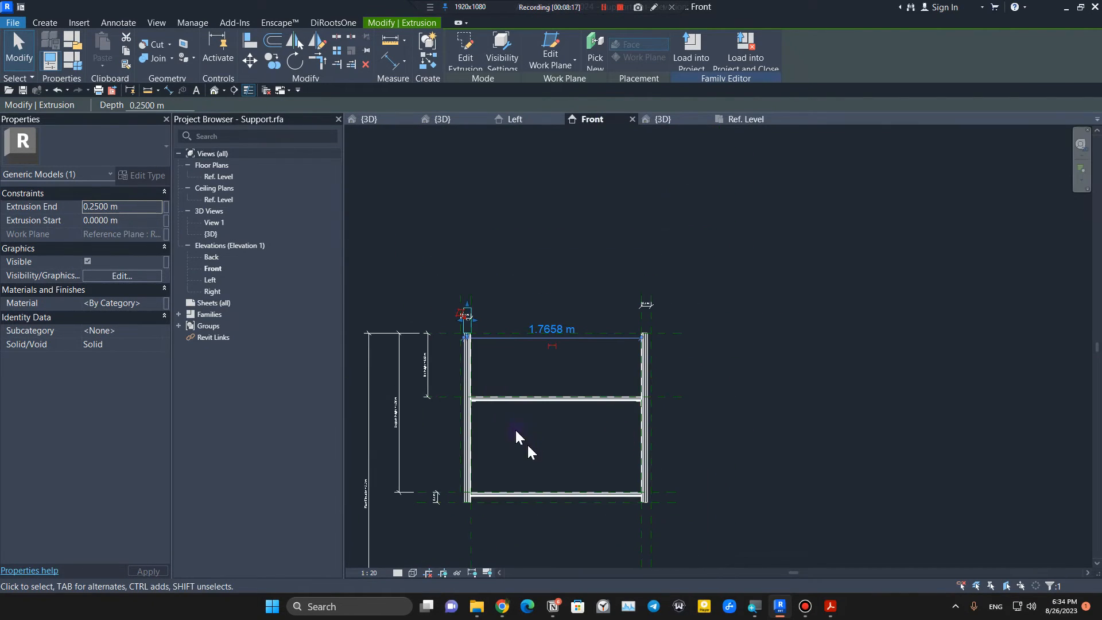
scroll(487, 370, "up", 3)
scroll(425, 286, "up", 6)
scroll(538, 305, "down", 3)
middle_click_drag(626, 296, 627, 325)
left_click(627, 325)
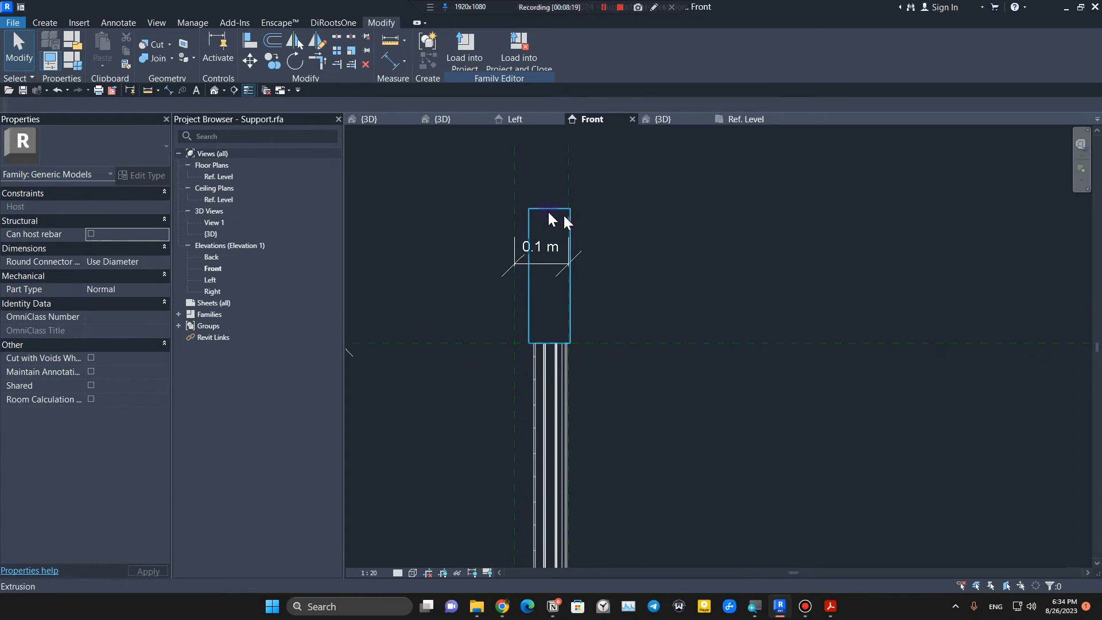
left_click(546, 210)
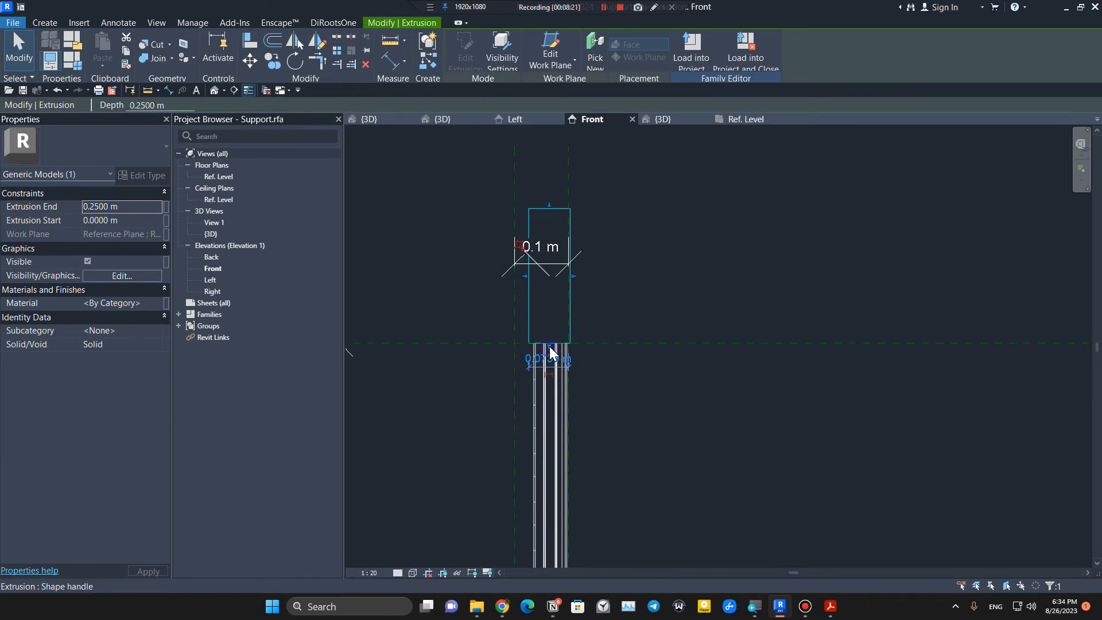
left_click_drag(560, 385, 560, 389)
Step: Lower the extrusion's upper face until it snaps to the ROOF reference plane
left_click_drag(550, 205, 555, 236)
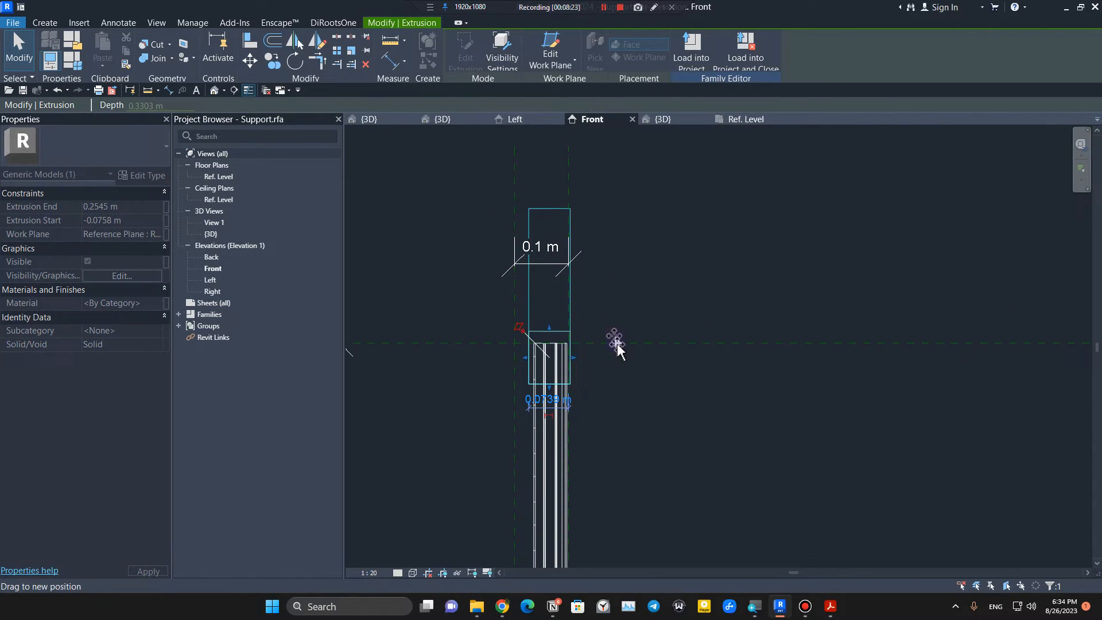
left_click_drag(618, 343, 617, 344)
scroll(483, 353, "up", 6)
scroll(911, 397, "down", 1)
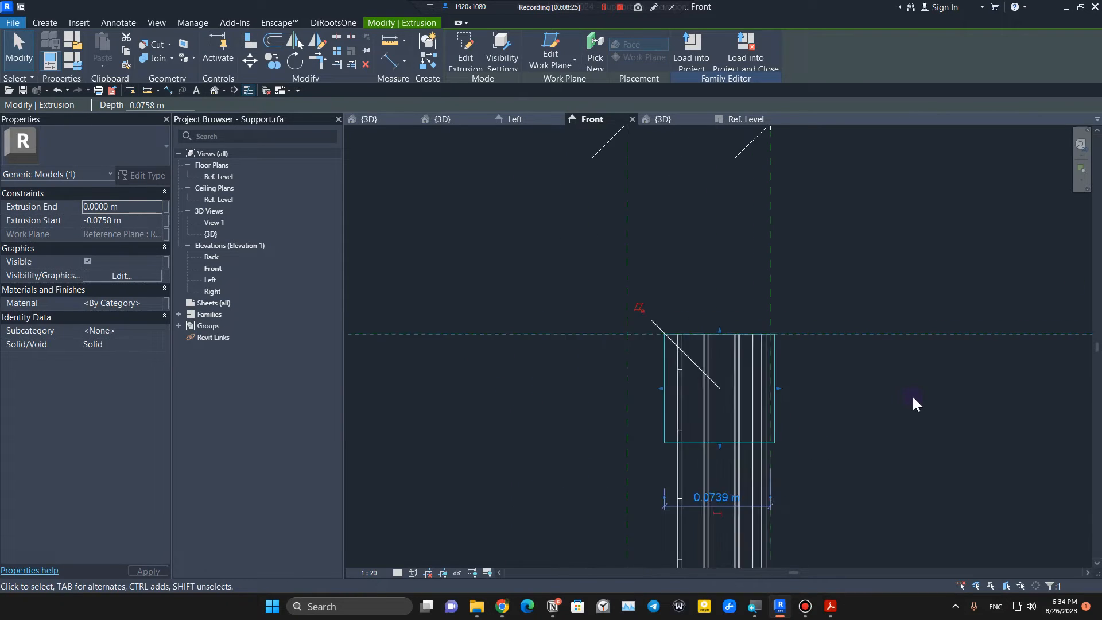
scroll(912, 397, "down", 4)
scroll(985, 364, "down", 1)
middle_click_drag(1062, 357, 878, 351)
scroll(743, 393, "up", 3)
left_click(676, 401)
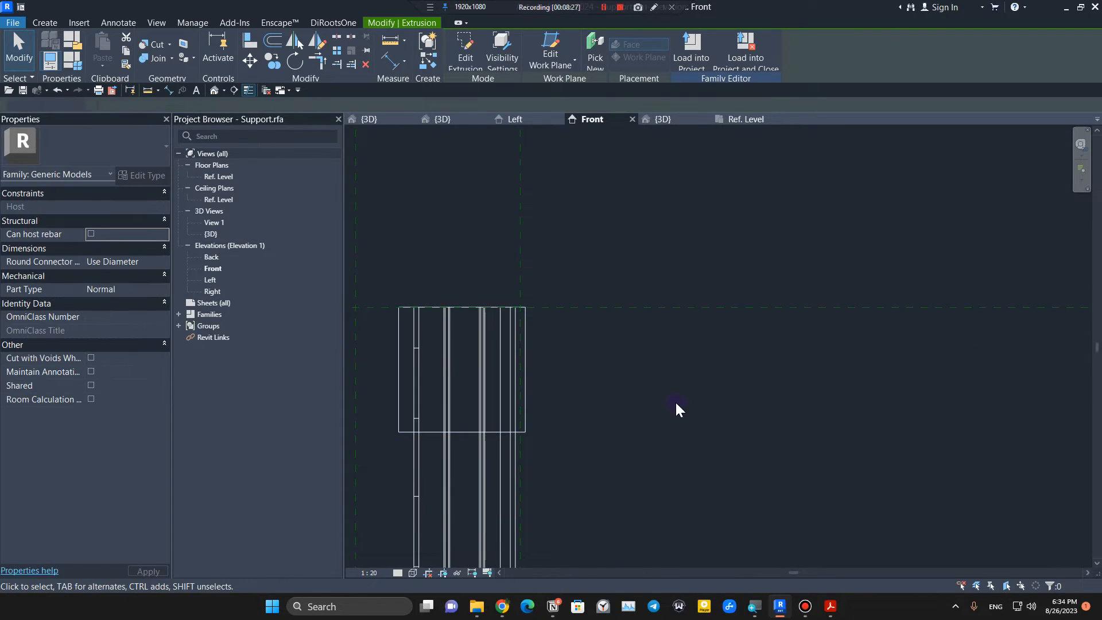
Step: Add an aligned dimension between the ROOF plane and the extrusion's lower edge, placed beside the post
middle_click_drag(607, 395, 735, 397)
scroll(528, 325, "up", 3)
key("d")
key("i")
left_click(536, 292)
middle_click_drag(563, 387, 604, 227)
left_click(590, 418)
scroll(494, 447, "down", 4)
left_click(423, 456)
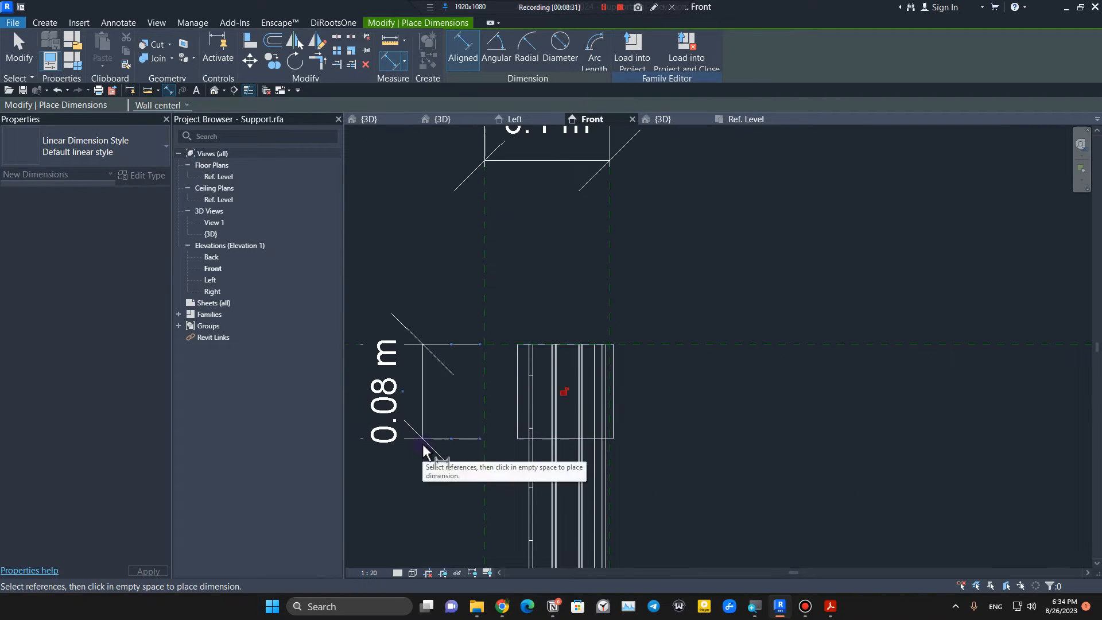
key("Escape")
key("Escape")
Step: Raise the extrusion's lower face to make a thin cap plate about 0.011 m thick
left_click(524, 436)
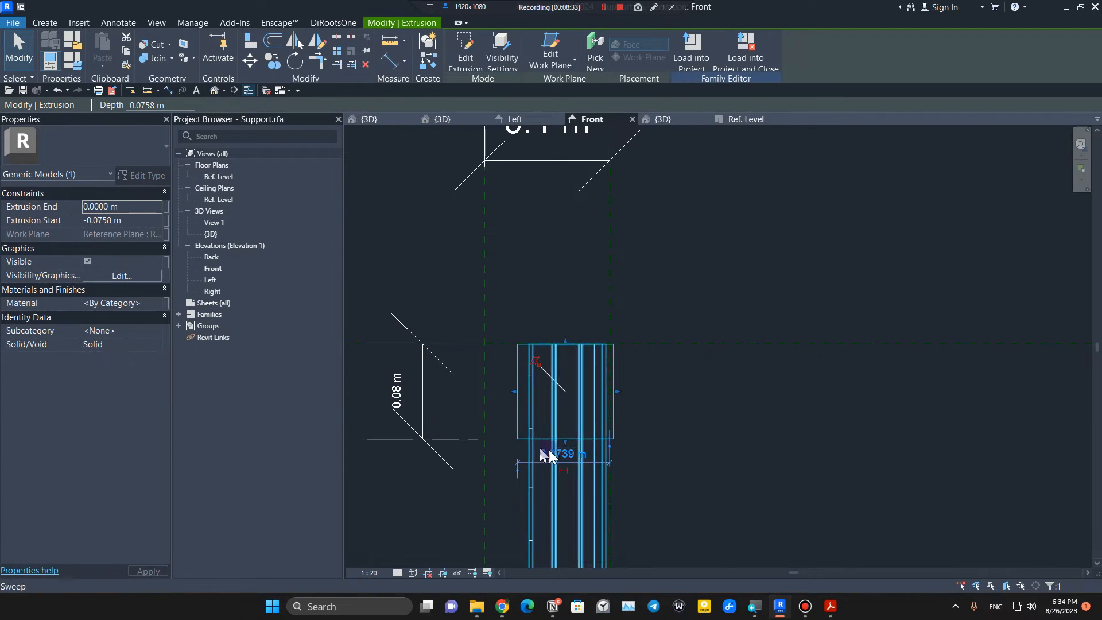
left_click_drag(564, 447, 565, 360)
scroll(424, 378, "up", 3)
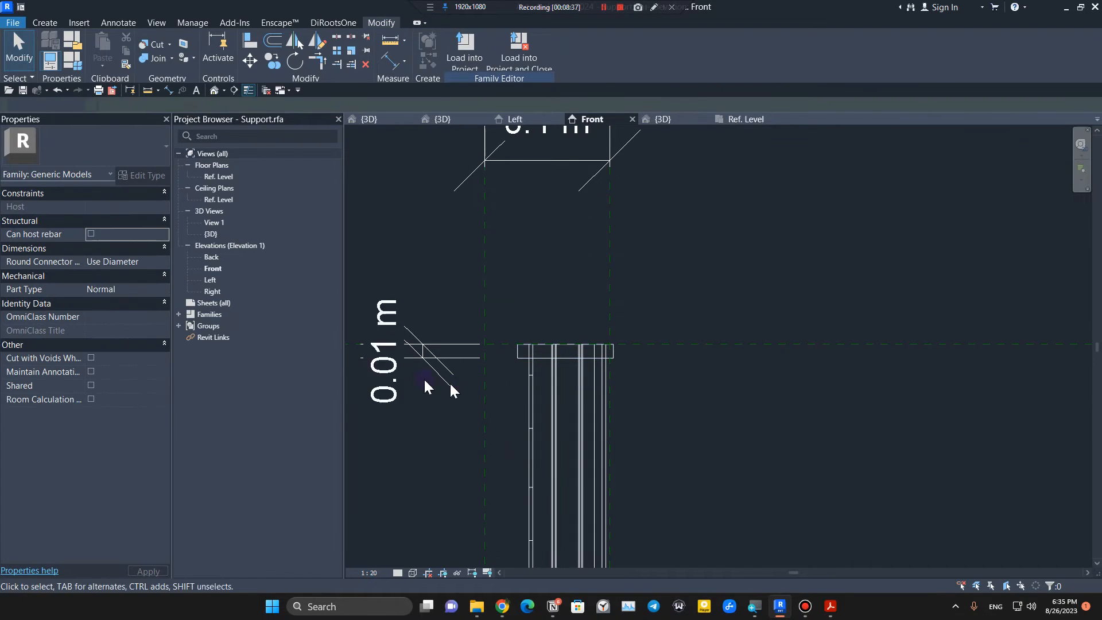
Step: Lock the cap plate's thickness dimension
left_click(481, 366)
scroll(481, 367, "down", 2)
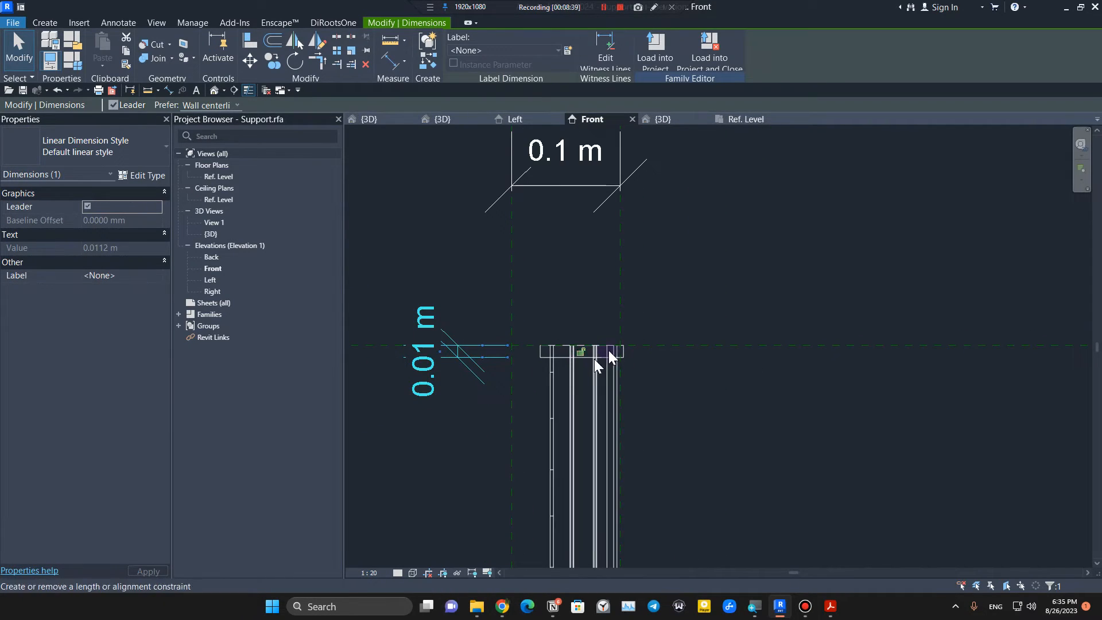
left_click(676, 405)
scroll(677, 405, "down", 2)
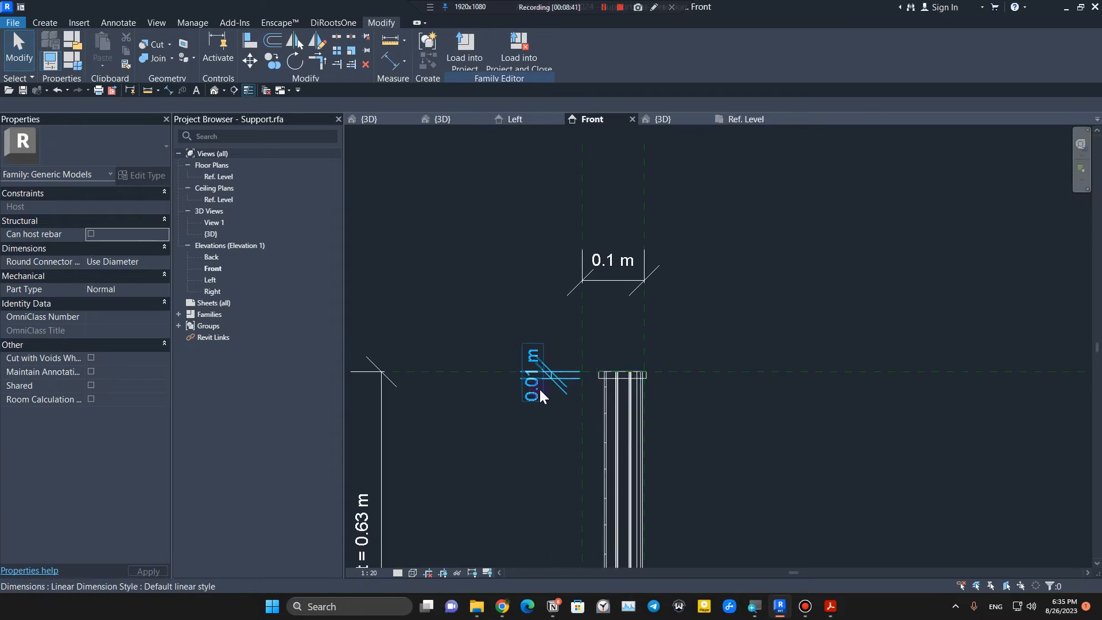
scroll(556, 383, "up", 3)
left_click(534, 389)
scroll(726, 371, "down", 1)
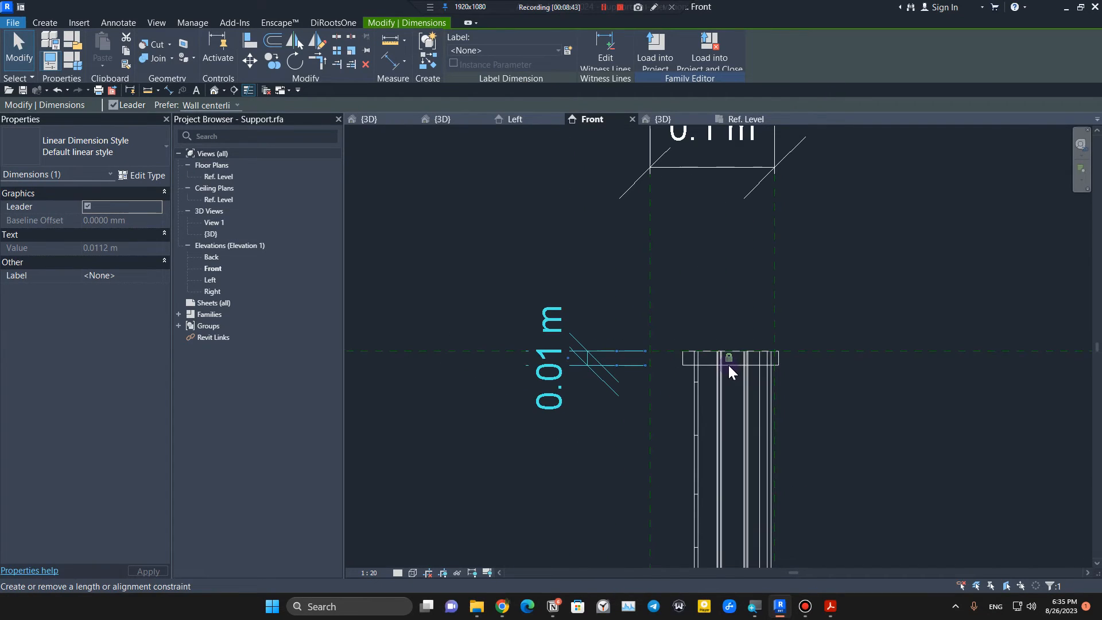
left_click(729, 365)
scroll(741, 370, "down", 5)
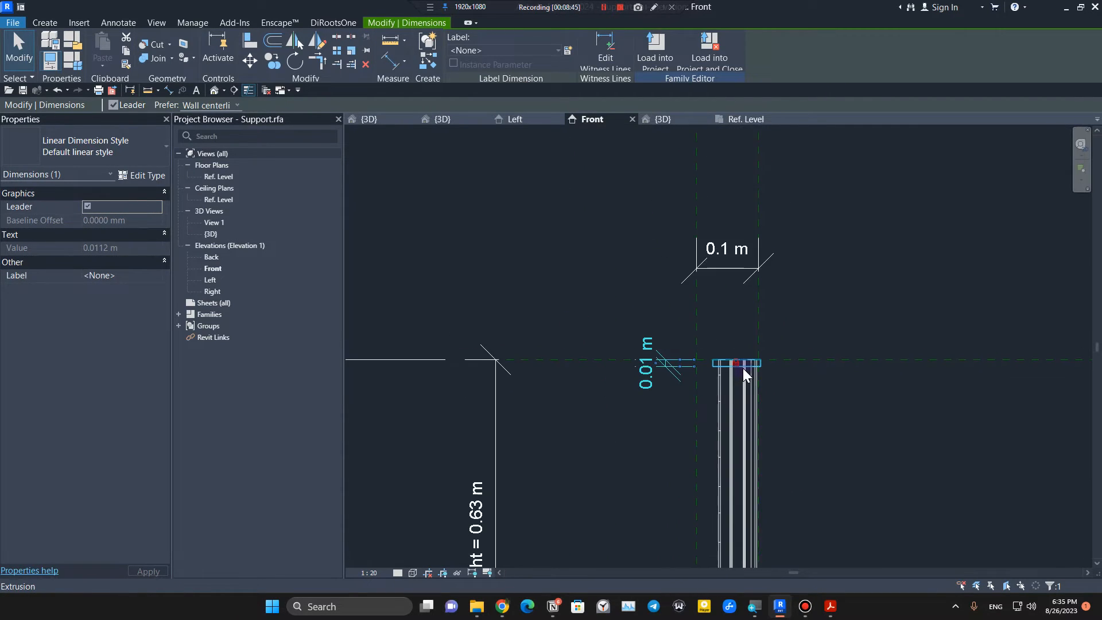
scroll(566, 376, "up", 6)
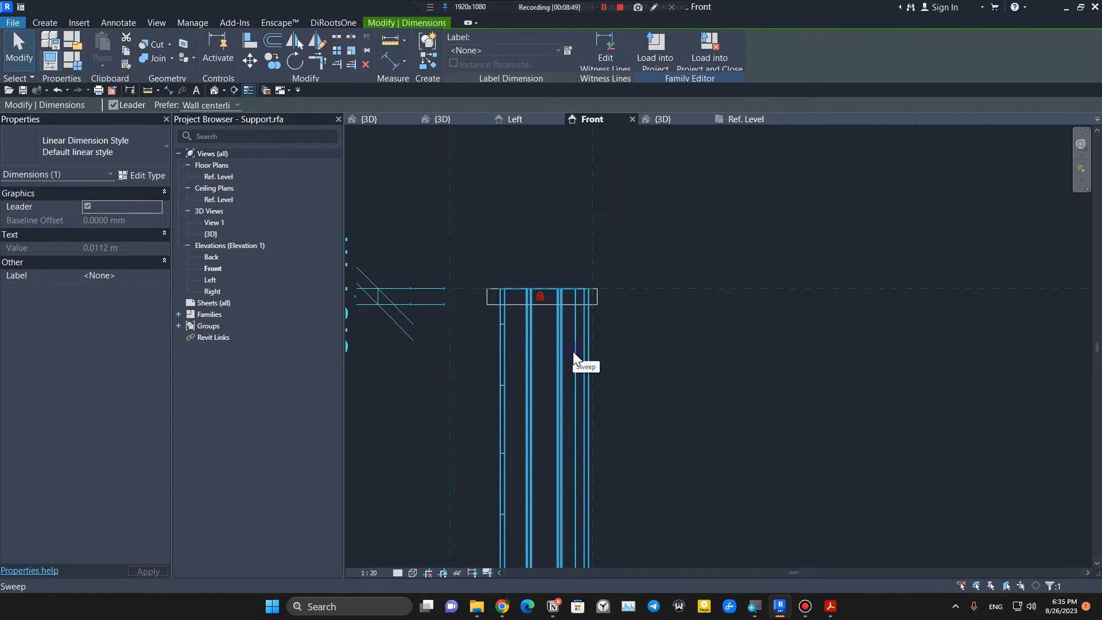
Step: Copy the cap plate extrusion to the clipboard and paste it aligned to the same place
left_click(595, 305)
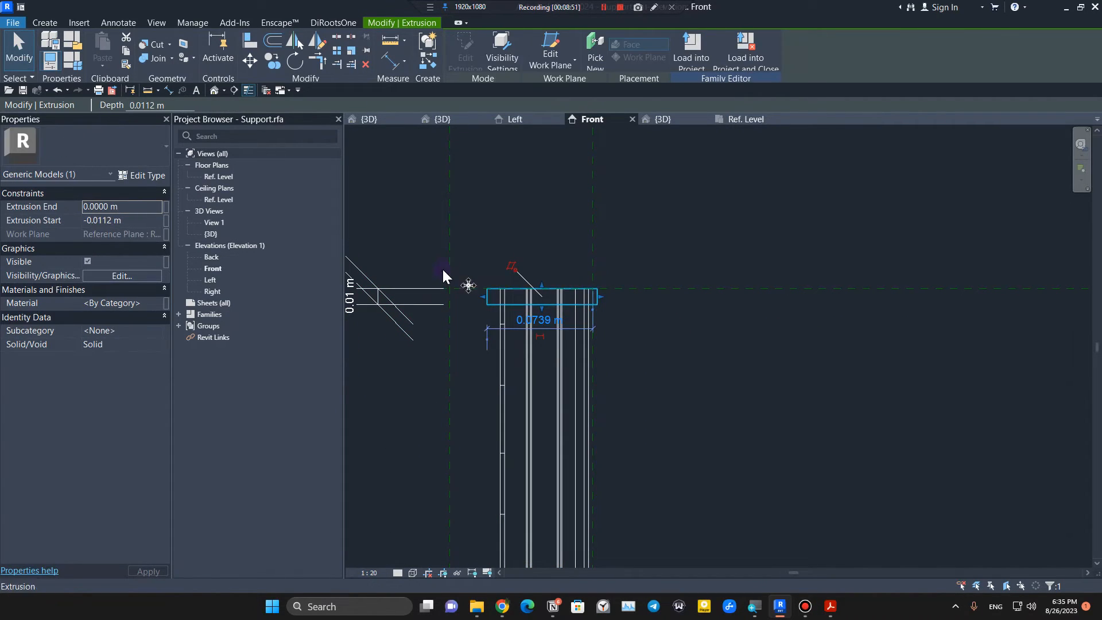
left_click_drag(406, 282, 636, 428)
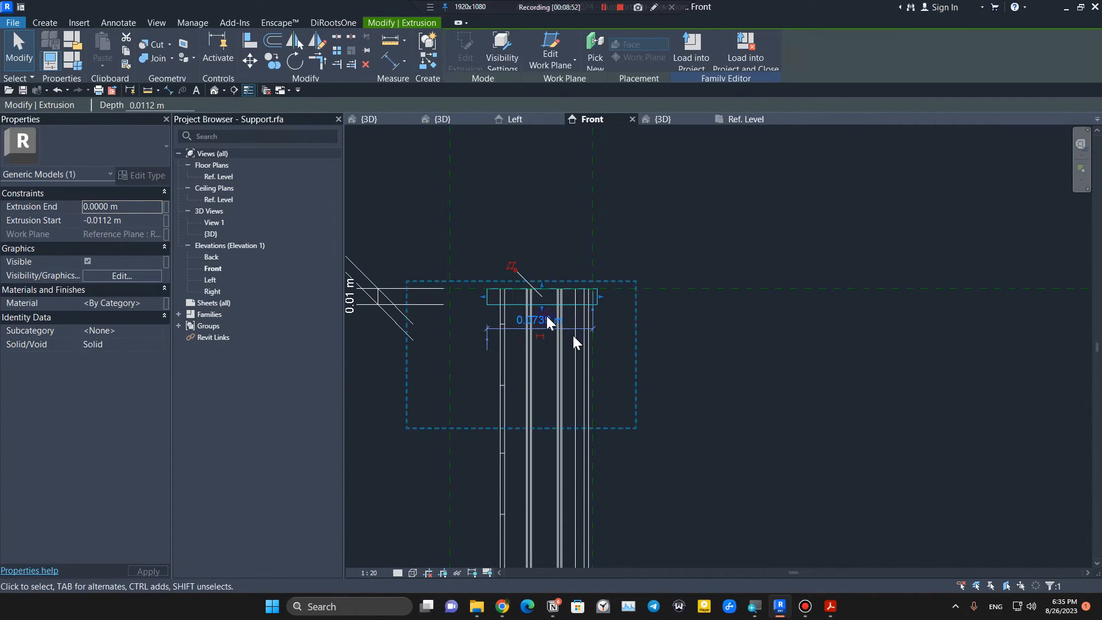
left_click(125, 52)
left_click(103, 64)
left_click(185, 185)
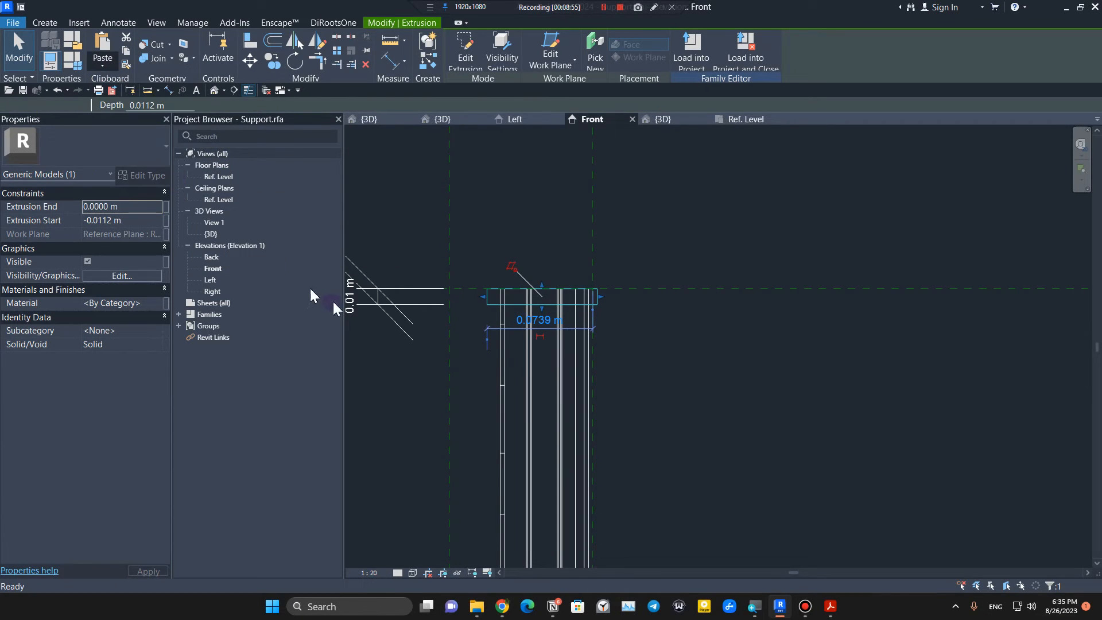
Step: Move the pasted plate about 0.086 m down along the post
scroll(607, 390, "down", 2)
middle_click_drag(607, 389, 537, 316)
scroll(498, 280, "up", 3)
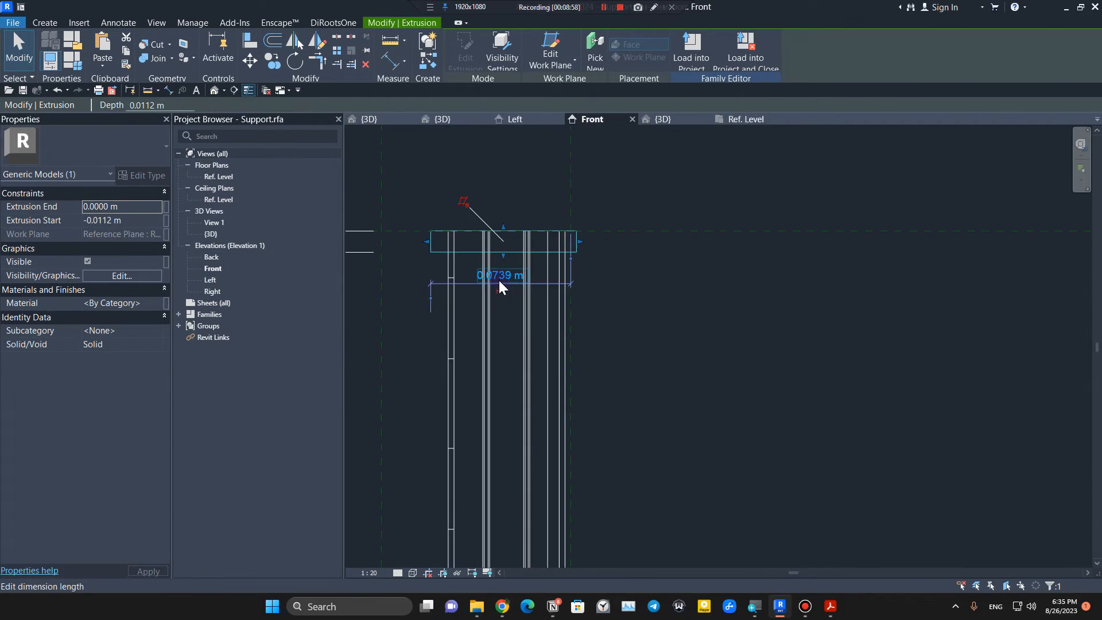
left_click_drag(505, 260, 503, 414)
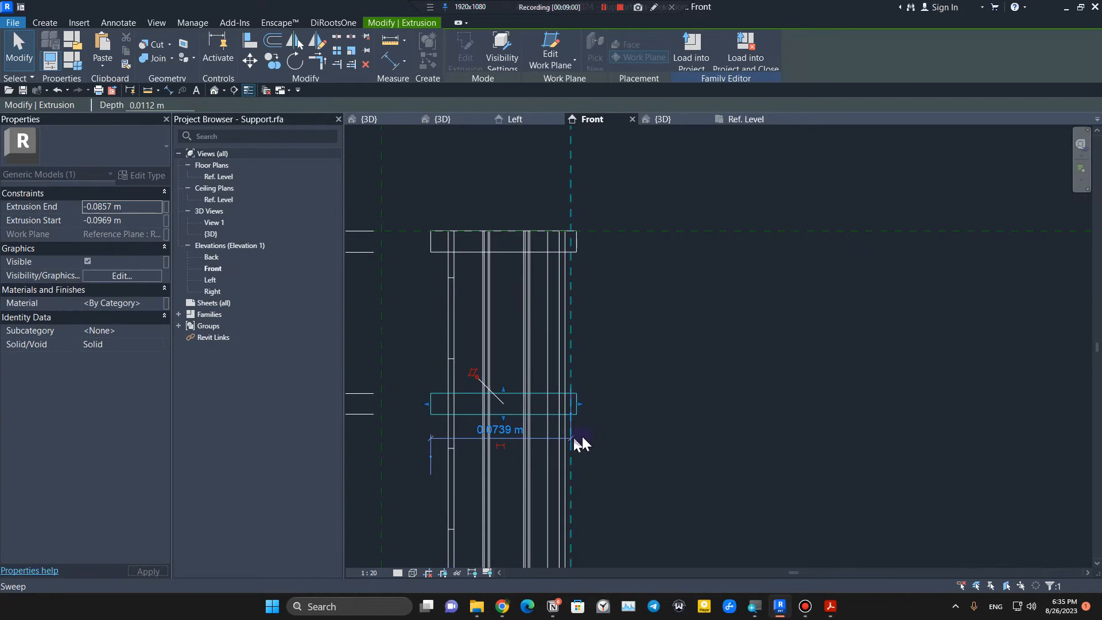
Step: Delete the thickness dimension that belongs to the copied plate
scroll(656, 425, "down", 2)
middle_click_drag(656, 425, 790, 414)
left_click(521, 441)
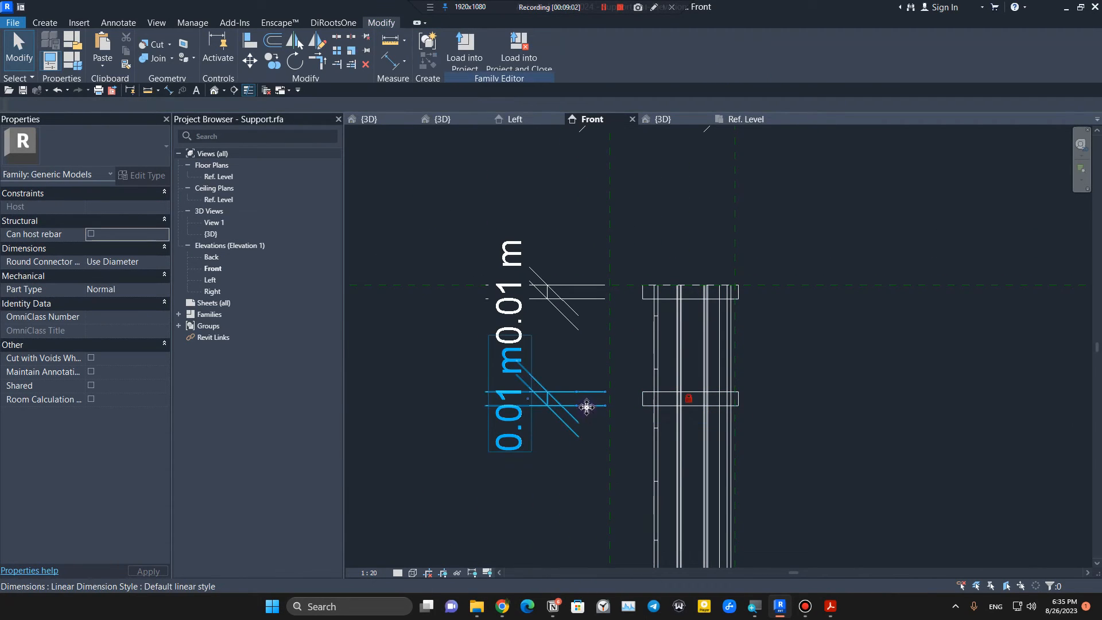
key("Delete")
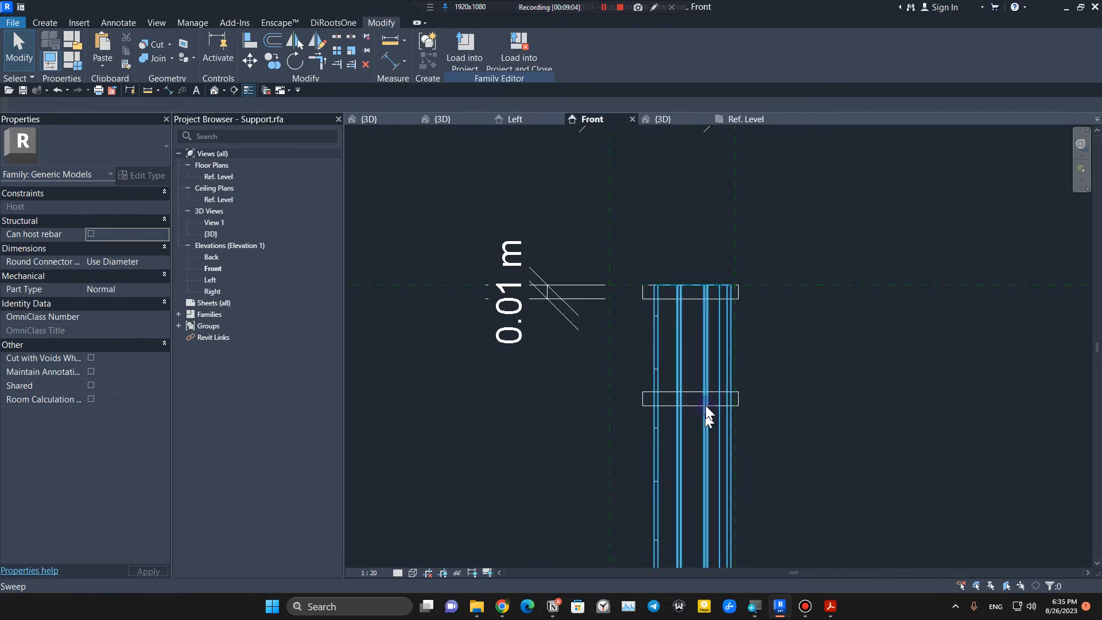
Step: Stretch the copied plate's upper face upward to make it about 0.07 m tall
left_click(689, 392)
left_click_drag(690, 393, 699, 320)
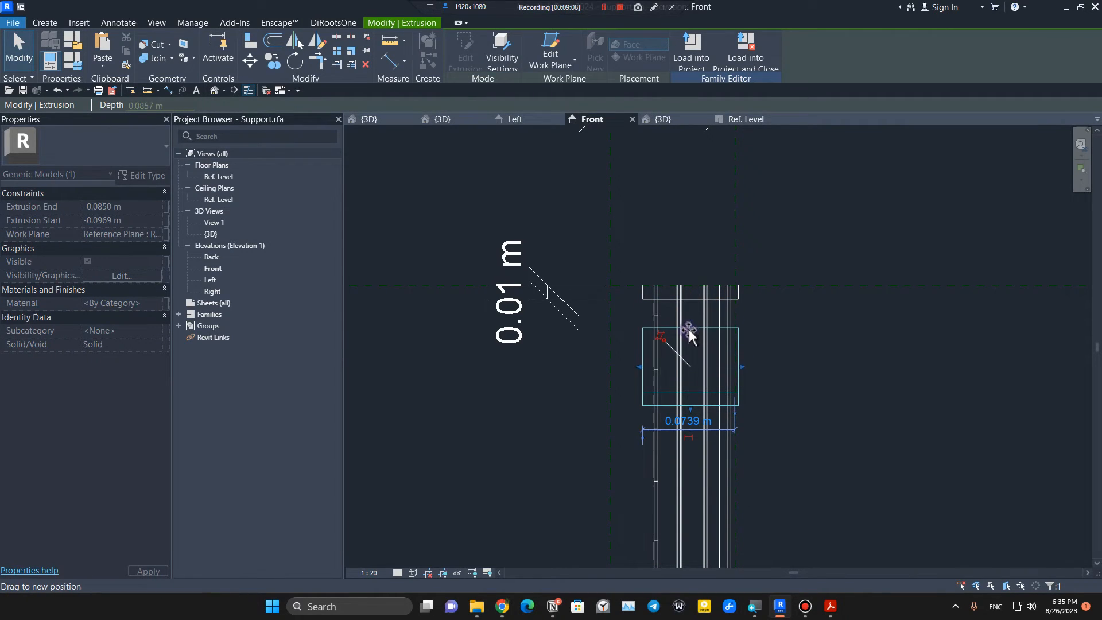
left_click_drag(693, 320, 692, 319)
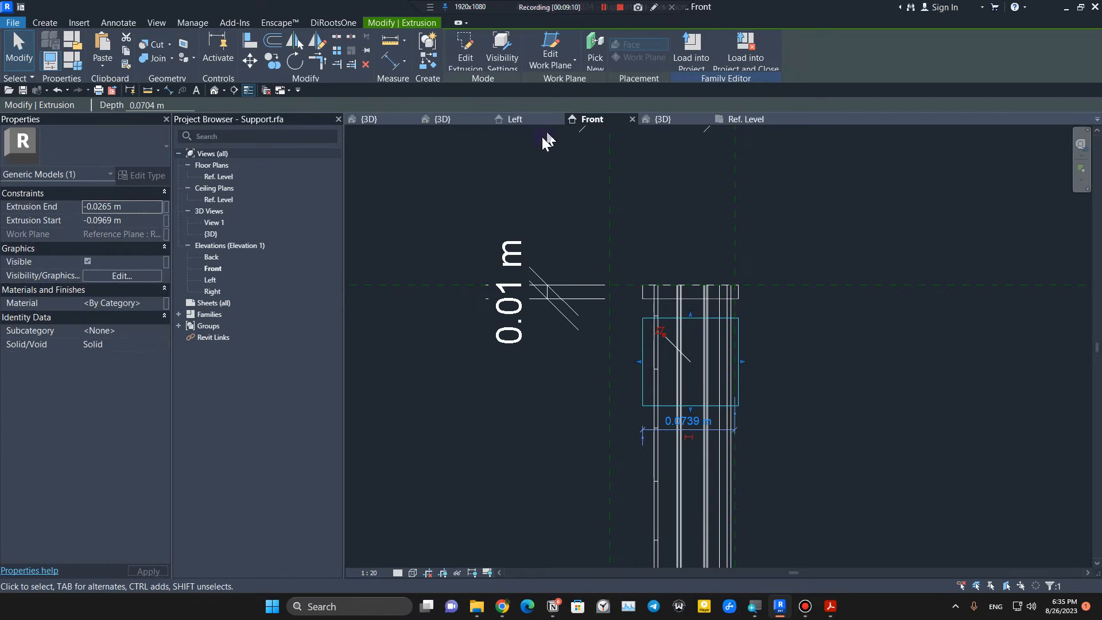
Step: Edit the copied plate's sketch, offset all four sides inward by 0.0050 m, and finish the sketch
left_click(469, 53)
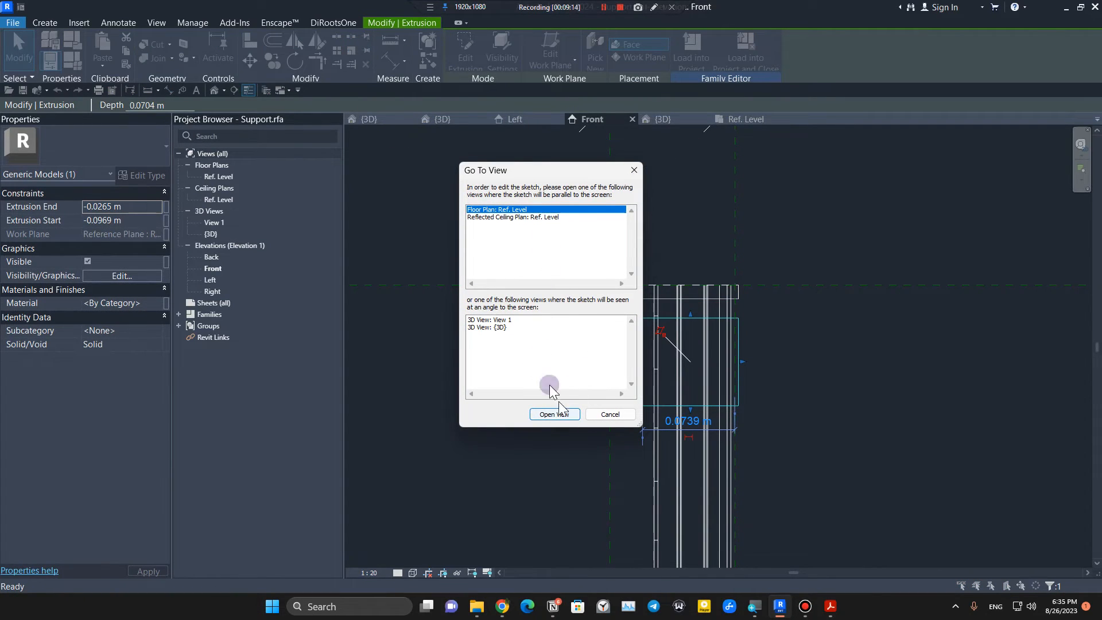
left_click(552, 414)
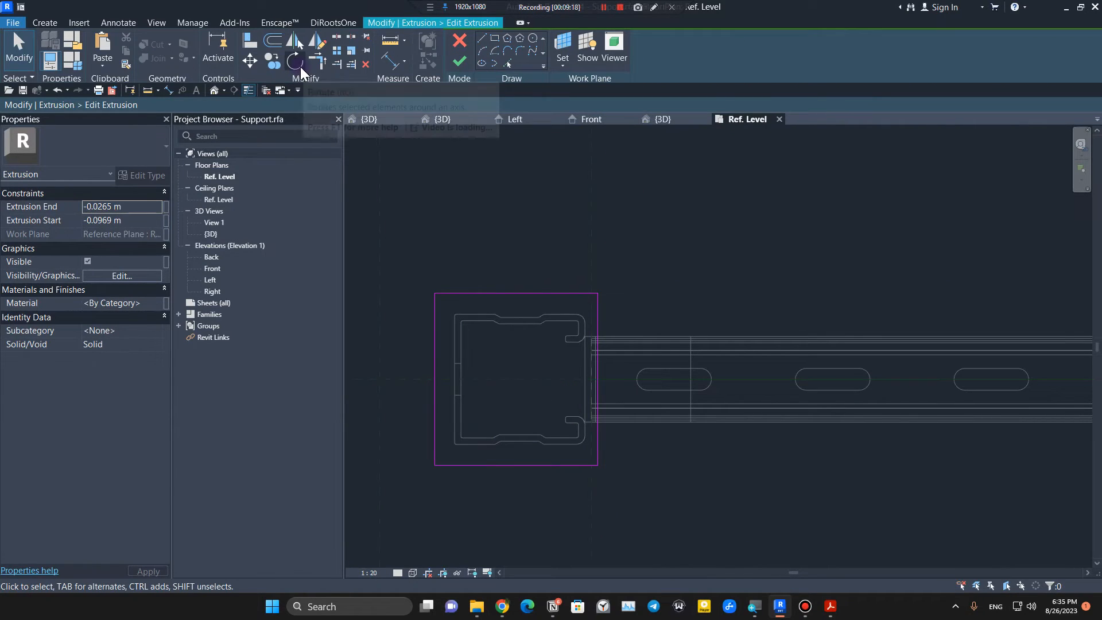
left_click(274, 43)
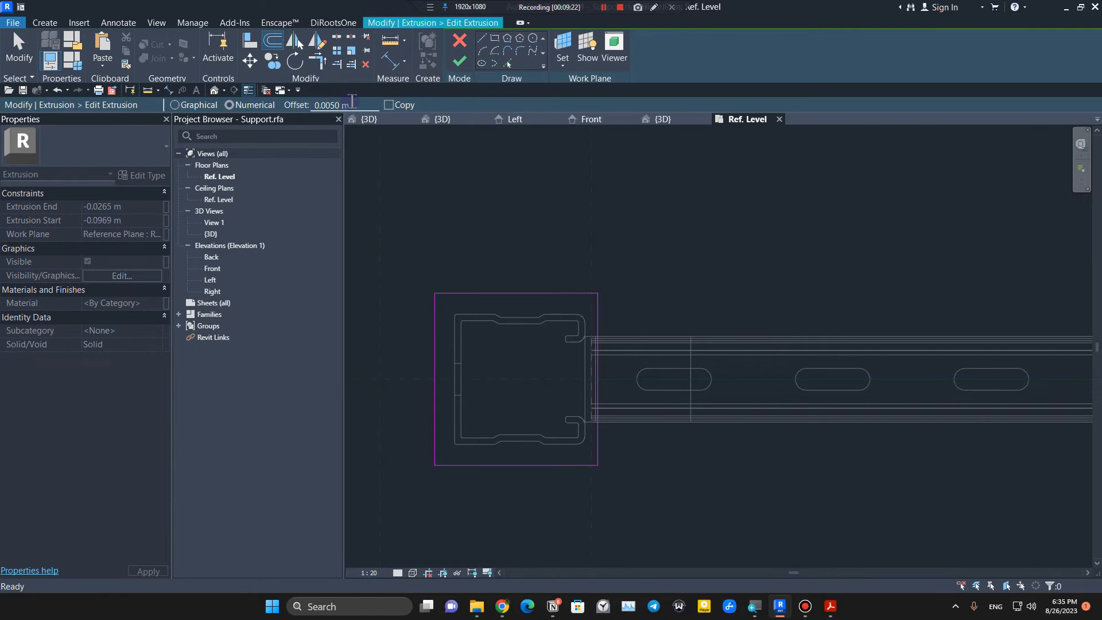
type(".00")
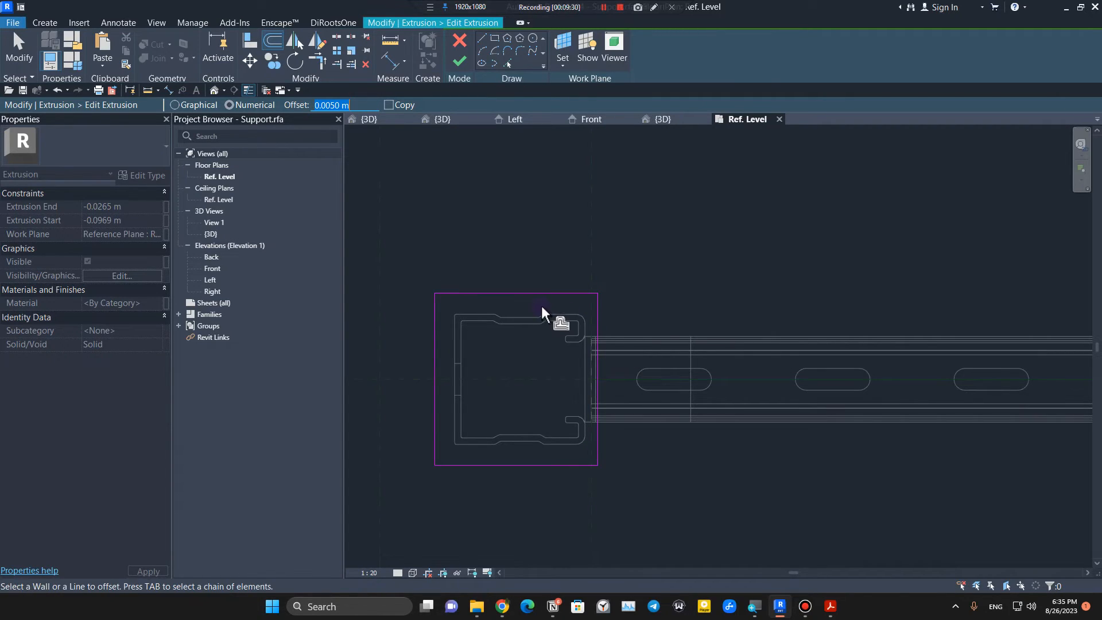
left_click(510, 296)
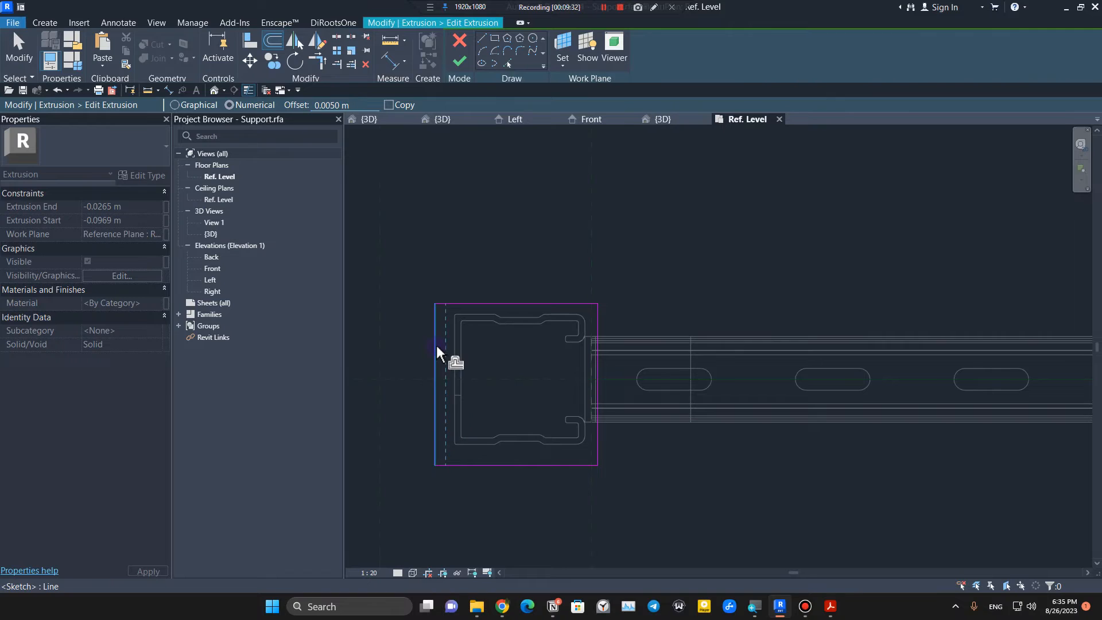
left_click(436, 346)
left_click(542, 460)
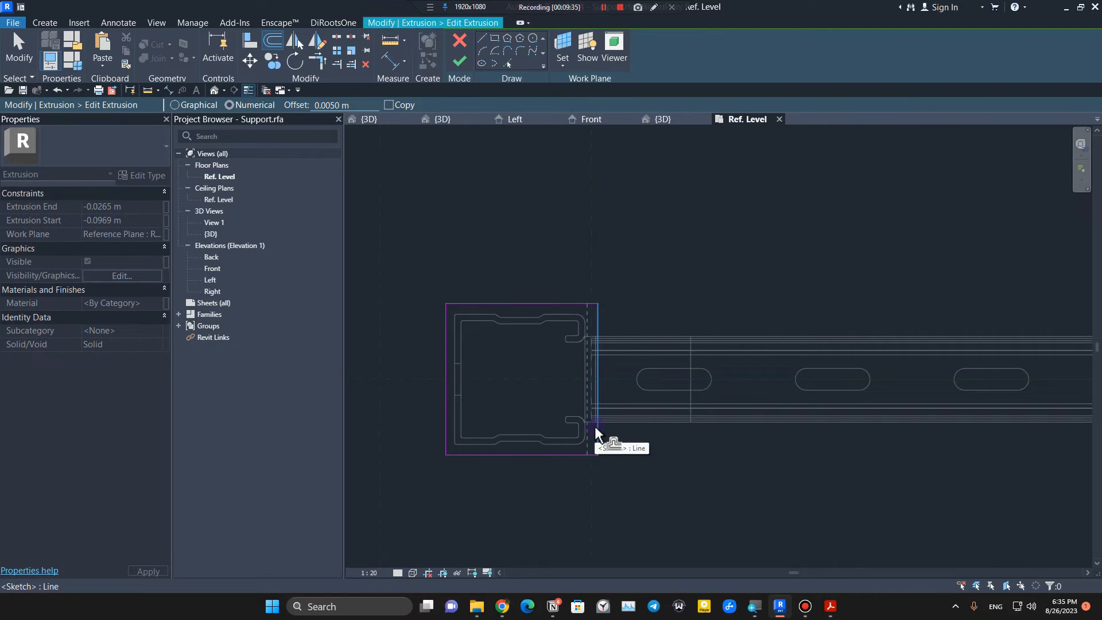
left_click(595, 425)
key("Escape")
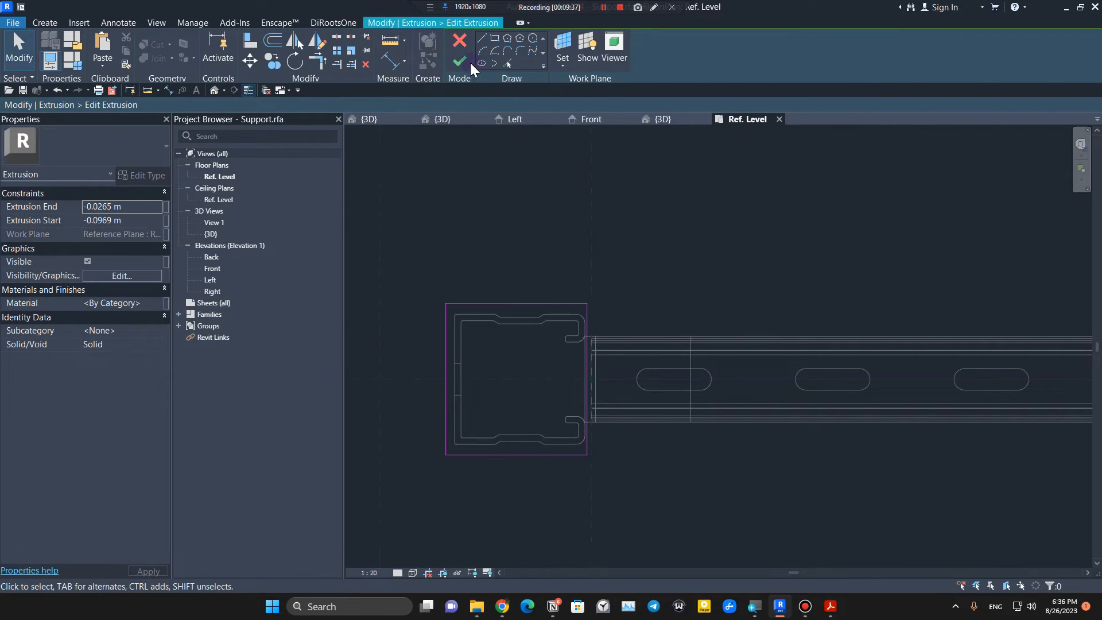
left_click(467, 61)
Step: In the Front view, stretch the copied block's upper face up to the underside of the cap plate
left_click(592, 119)
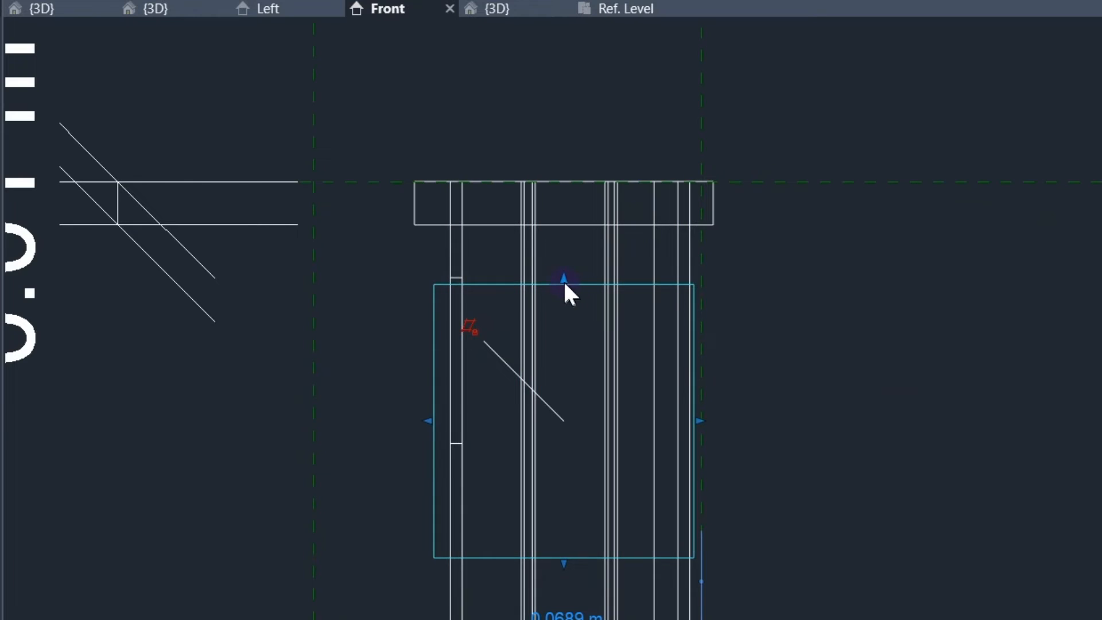
left_click_drag(564, 281, 567, 227)
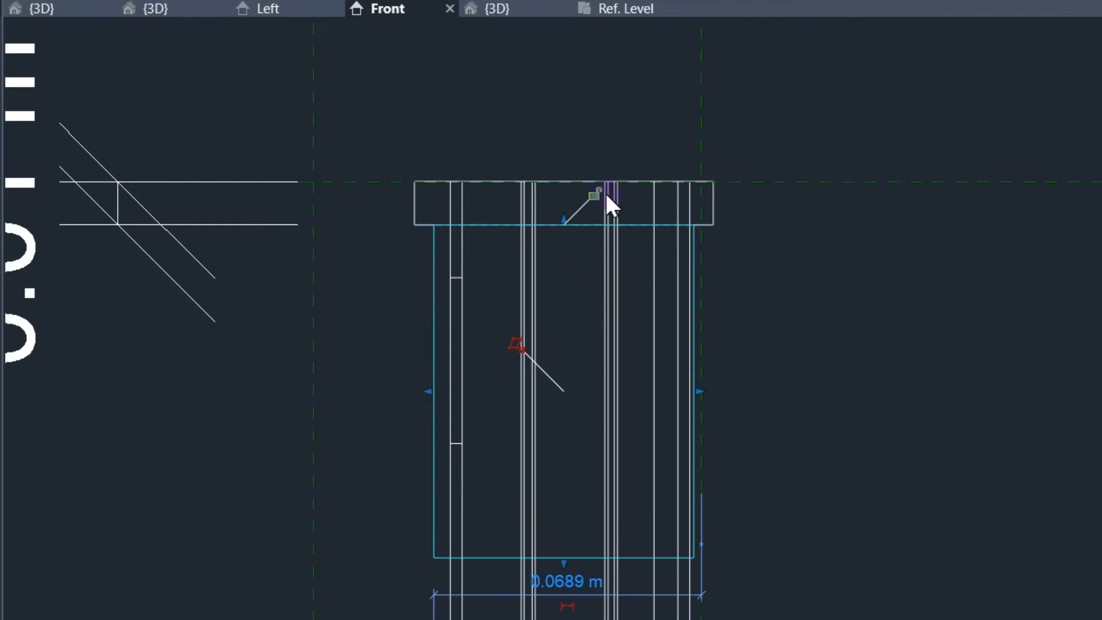
left_click(580, 297)
Step: Dimension the copied block's height from the cap plate's underside to the block's lower face, placing it beside the post
middle_click_drag(585, 316, 556, 270)
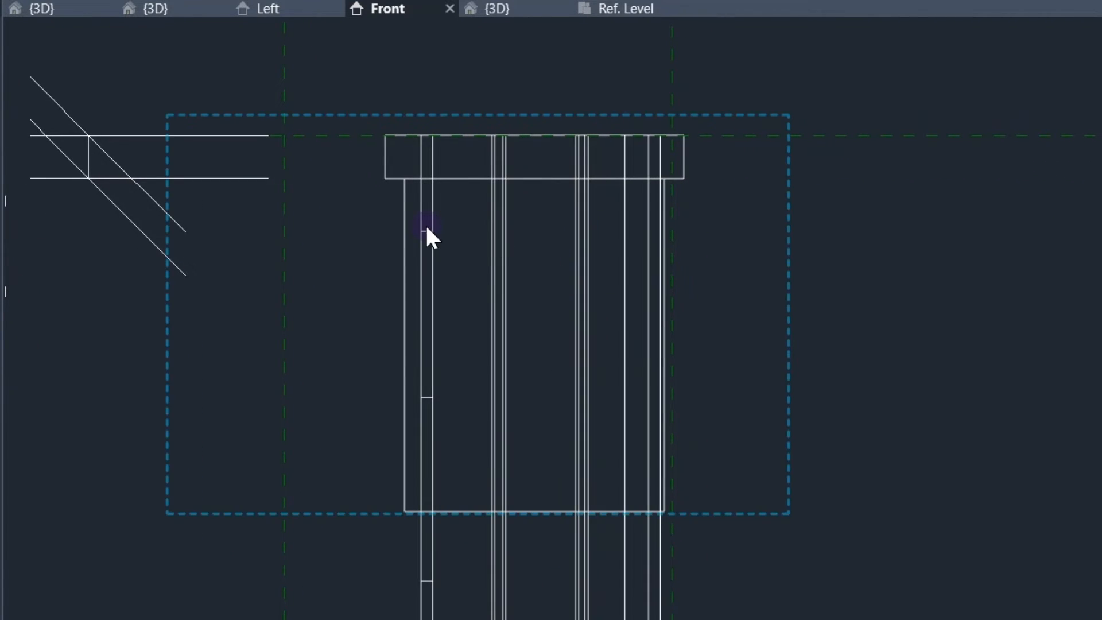
key("d")
key("i")
left_click(492, 178)
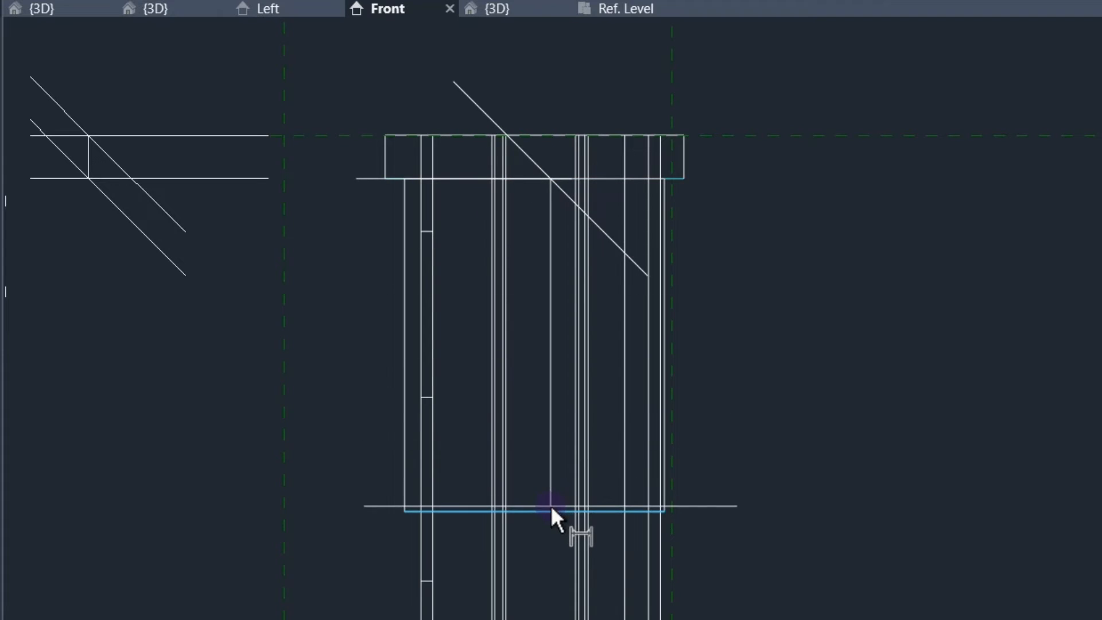
left_click(550, 508)
scroll(551, 510, "down", 7)
middle_click_drag(551, 512, 387, 493)
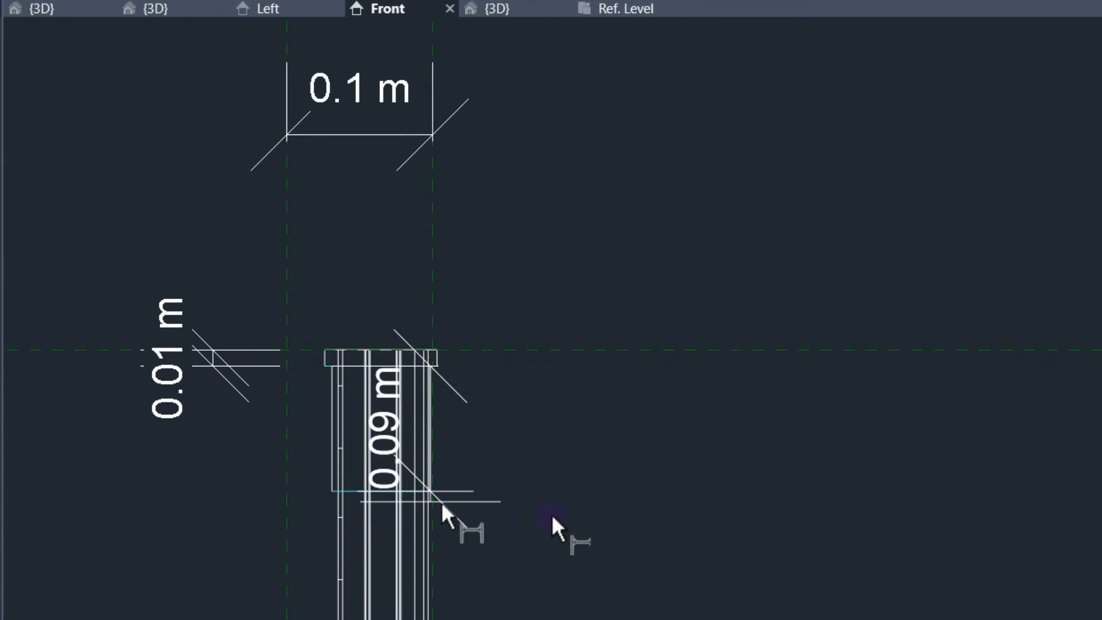
left_click(378, 493)
Step: Stretch the block's lower face down to make it about 0.15 m tall and lock its height dimension
scroll(394, 456, "up", 1)
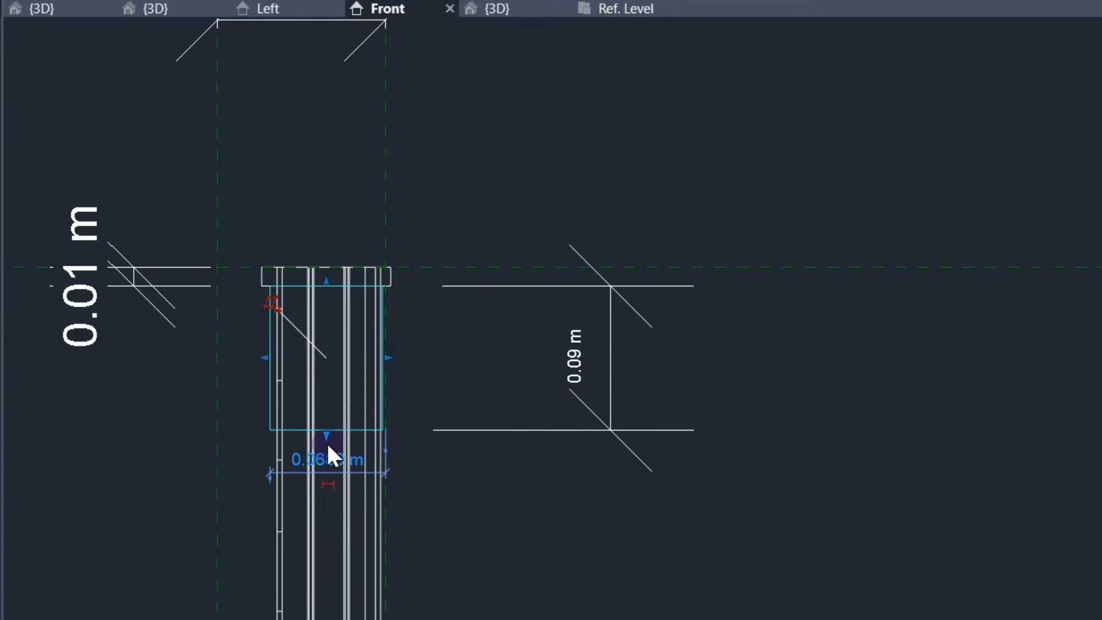
left_click_drag(328, 445, 359, 543)
left_click(612, 469)
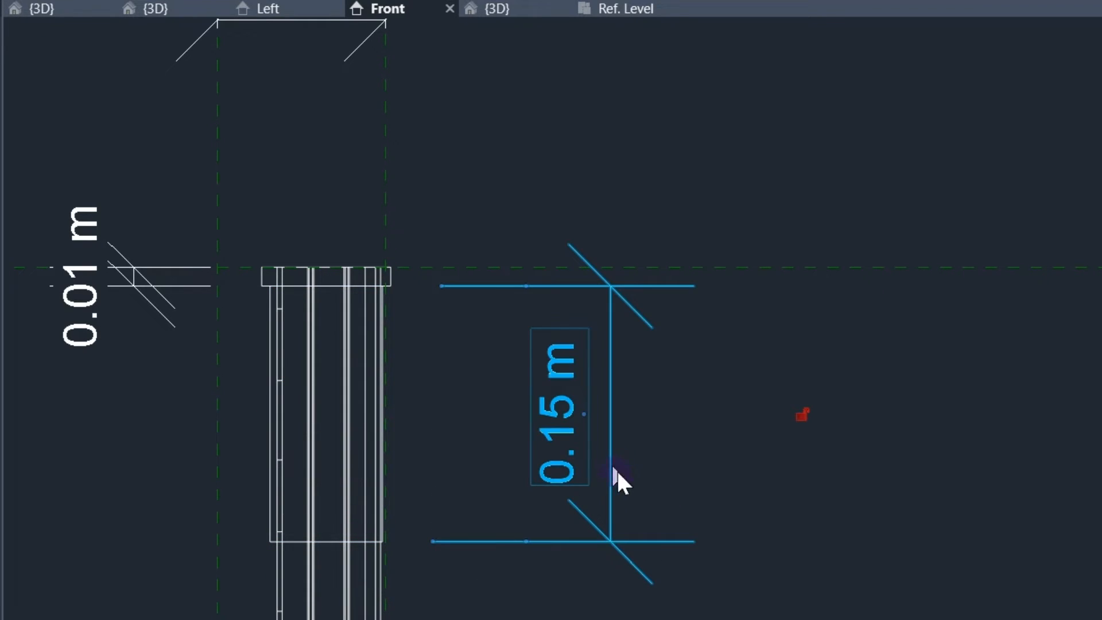
scroll(815, 420, "down", 2)
left_click(808, 419)
middle_click_drag(828, 485, 599, 433)
left_click(585, 425)
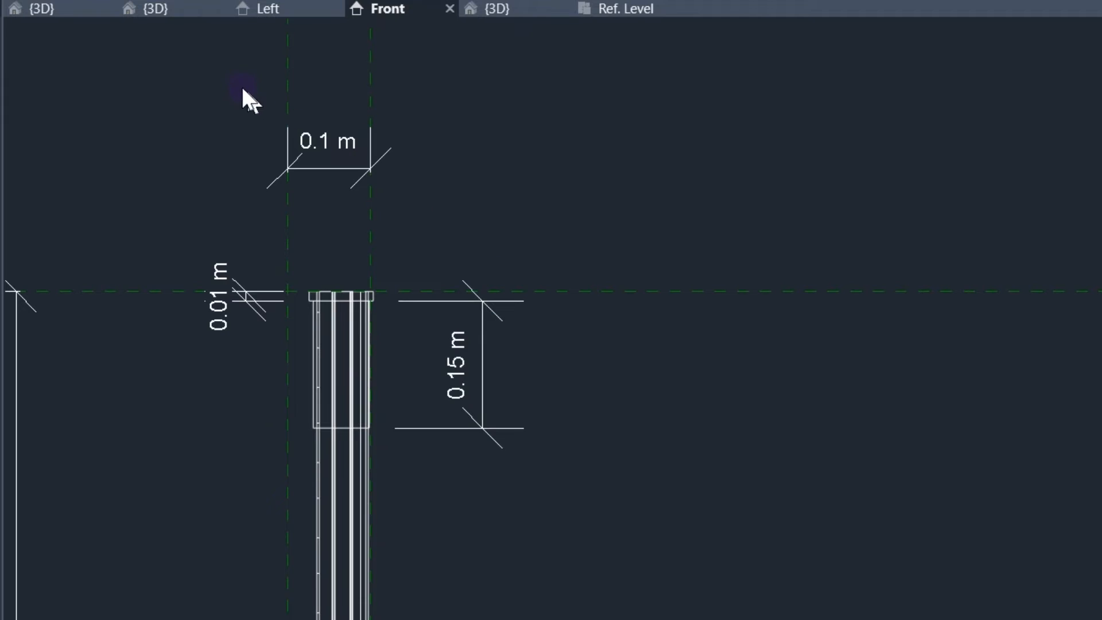
Step: Examine the whole frame and the capped post in the 3D and Front views
left_click(524, 14)
scroll(324, 286, "down", 6)
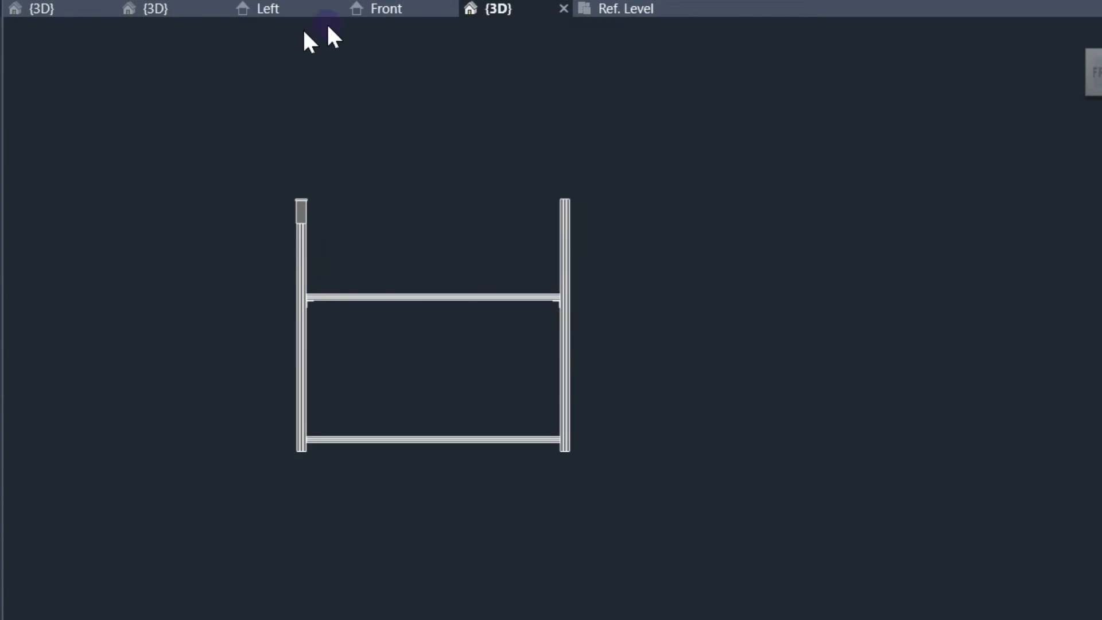
left_click(381, 11)
scroll(481, 425, "down", 6)
middle_click_drag(617, 537, 325, 302)
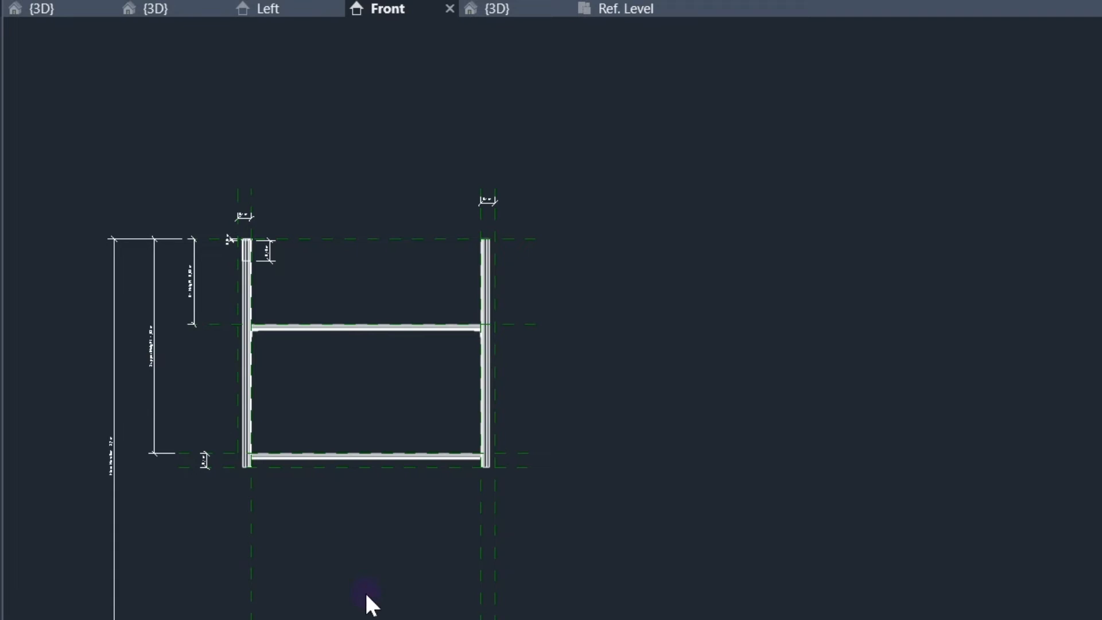
left_click(341, 468)
left_click_drag(376, 451, 377, 389)
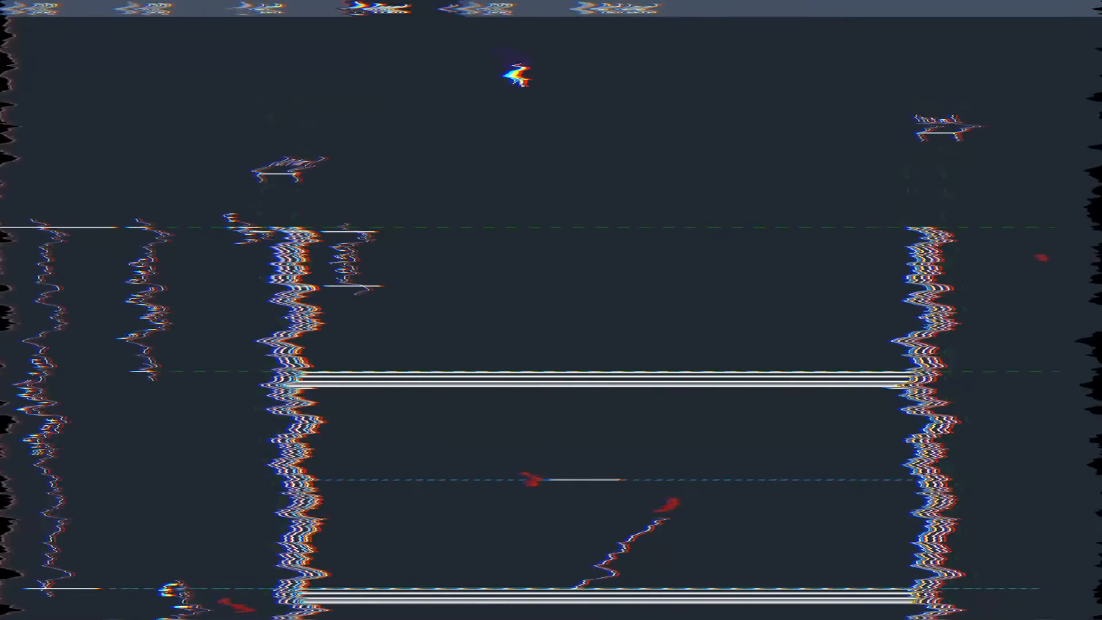
scroll(350, 248, "up", 6)
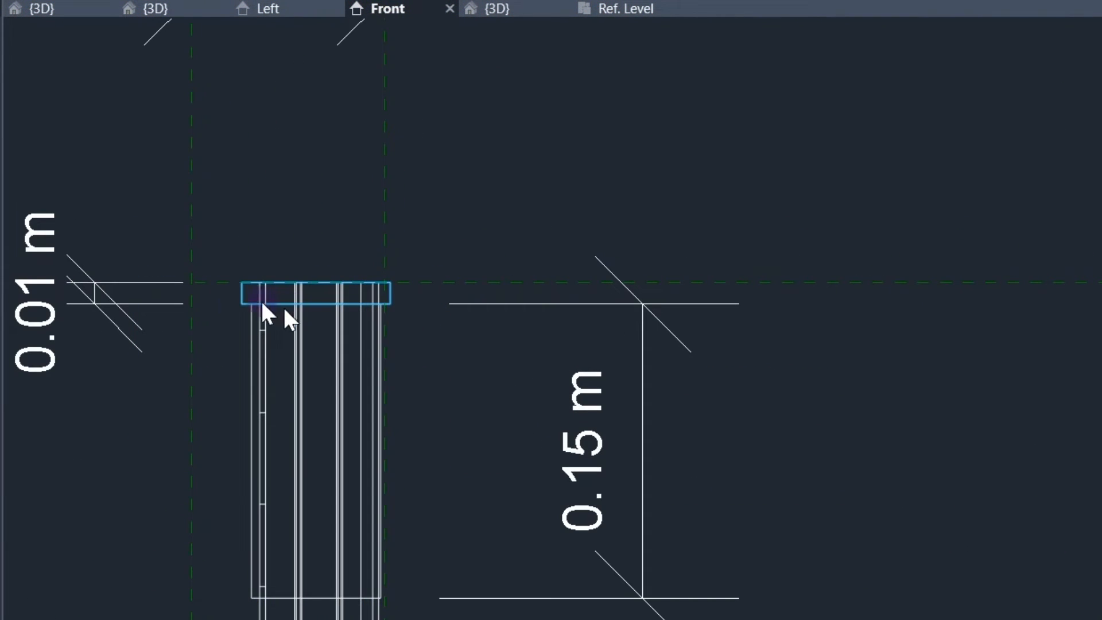
Step: Inspect the two-part cap in 3D from several angles and compare it with the uncapped opposite post
left_click(531, 9)
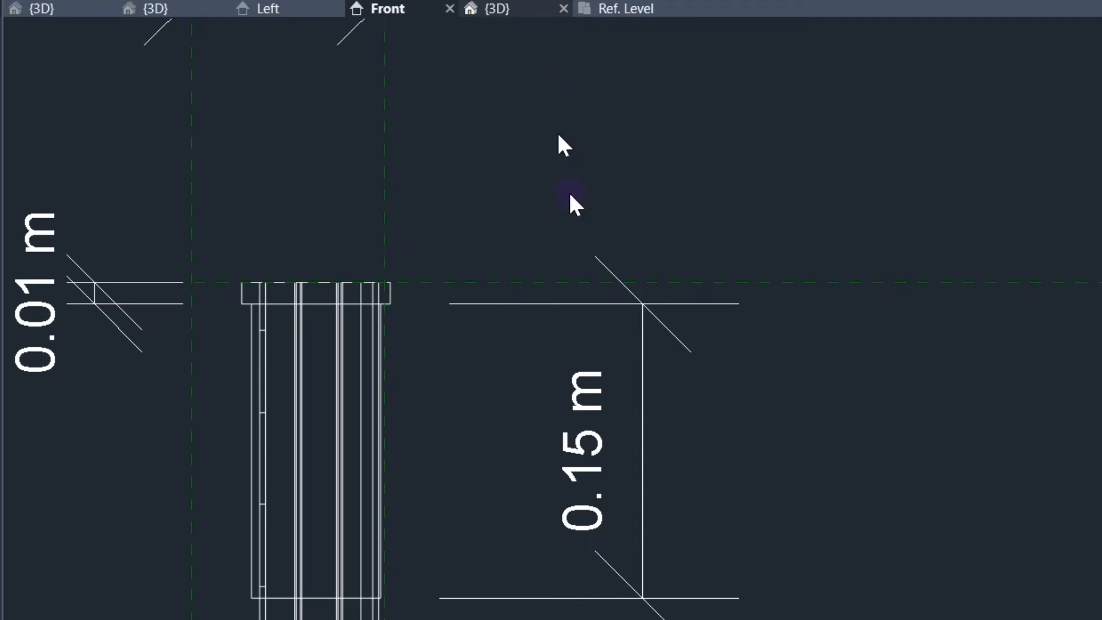
scroll(335, 320, "up", 6)
middle_click_drag(335, 320, 288, 493, "shift")
middle_click_drag(380, 350, 316, 492)
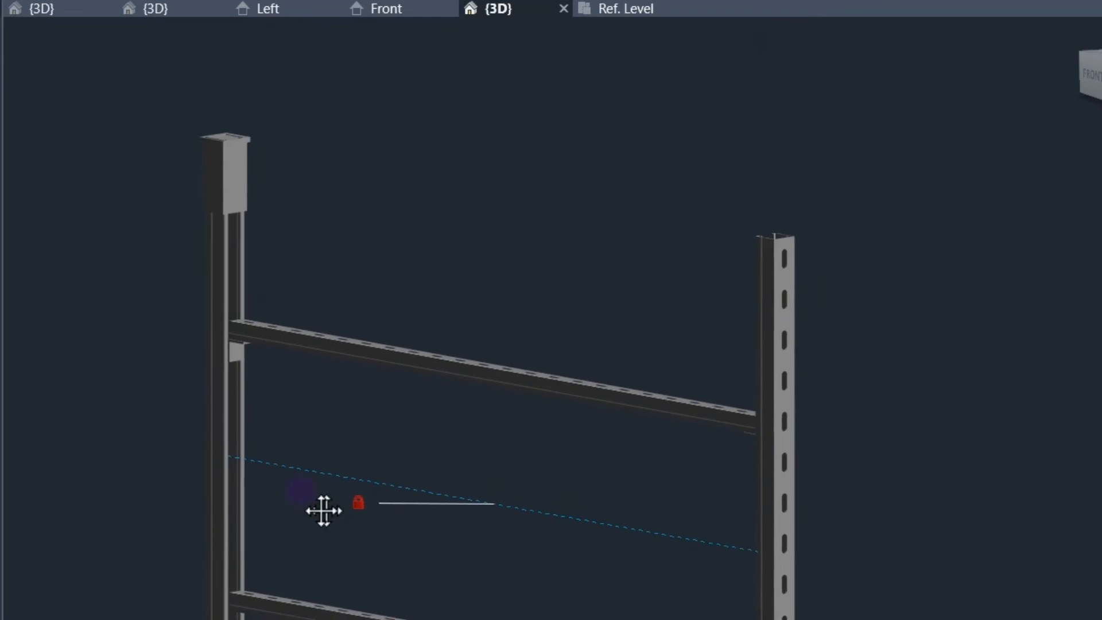
middle_click_drag(649, 403, 610, 404, "shift")
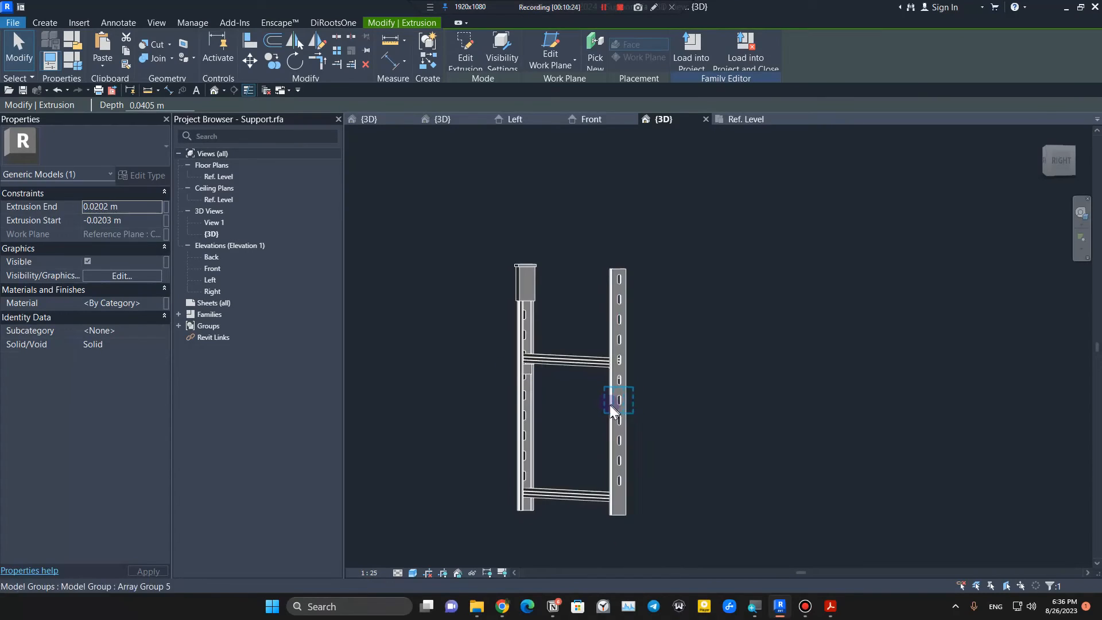
left_click(541, 406)
middle_click_drag(541, 405, 600, 394, "shift")
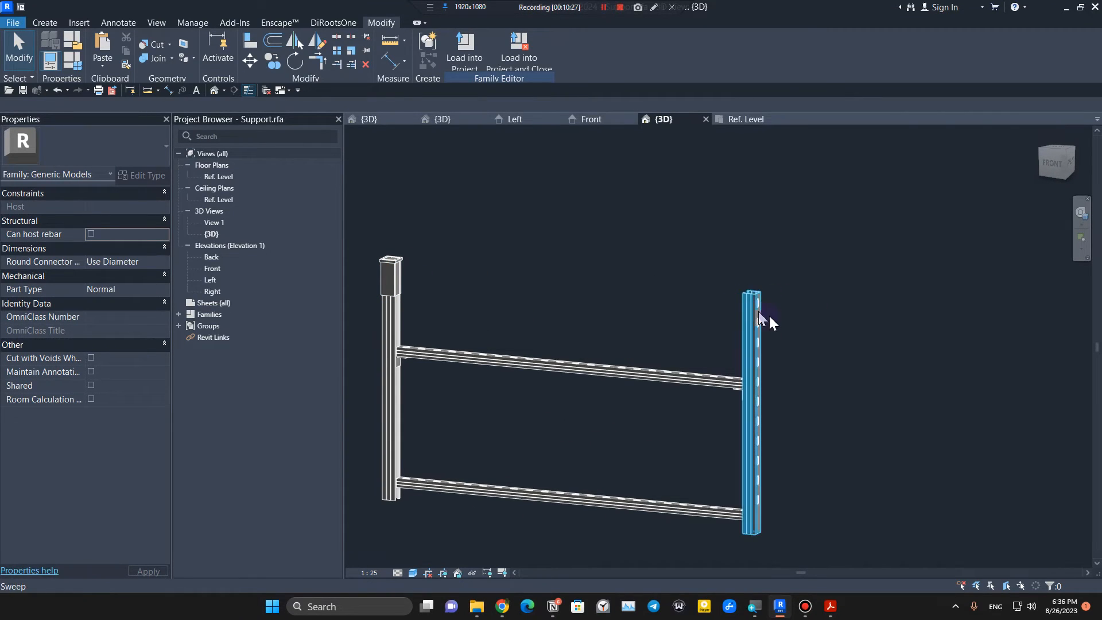
middle_click_drag(733, 312, 783, 304)
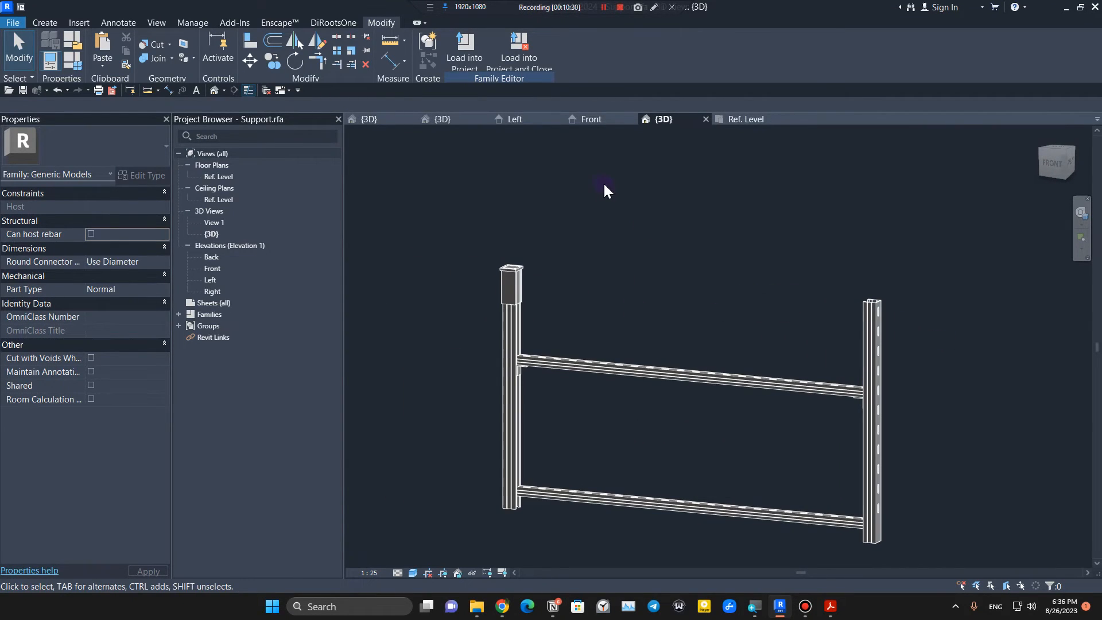
scroll(508, 294, "up", 5)
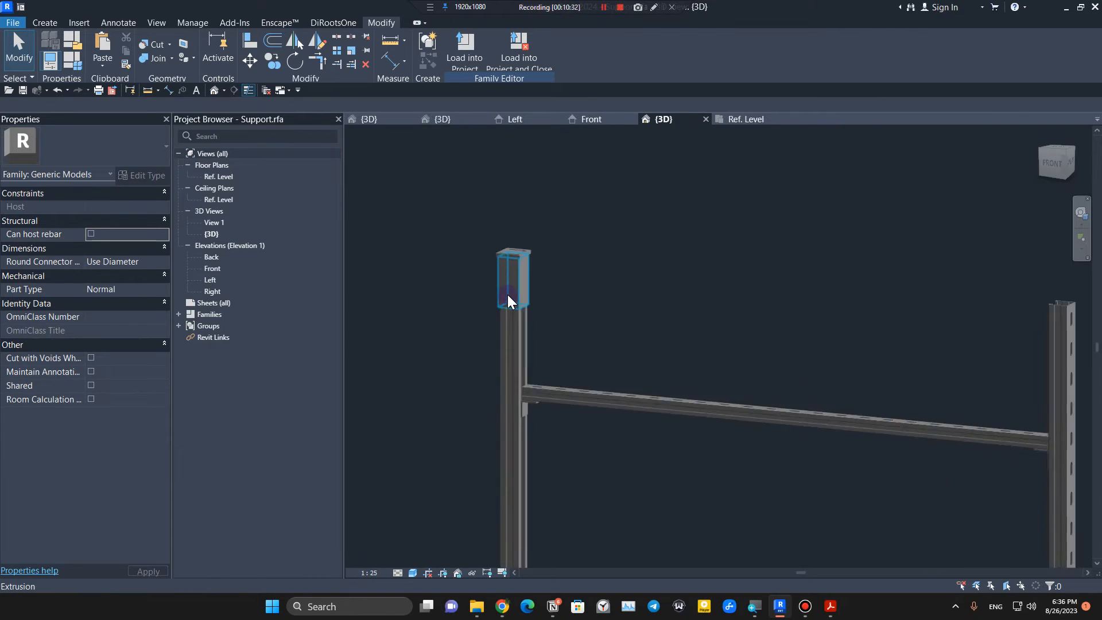
scroll(522, 245, "down", 4)
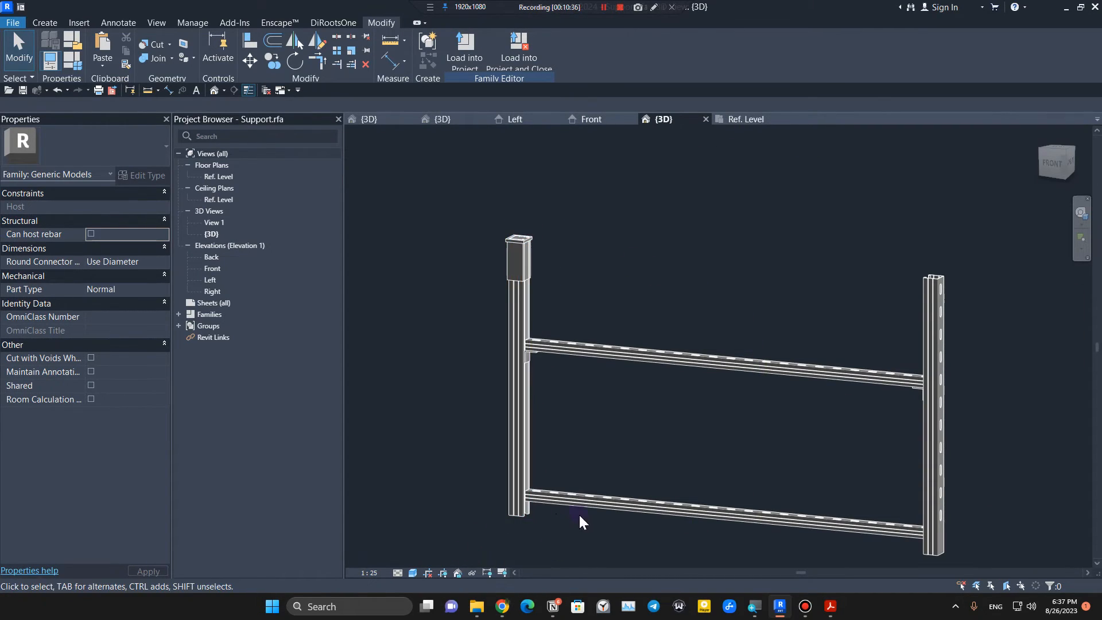
middle_click_drag(579, 514, 519, 457)
scroll(475, 170, "up", 2)
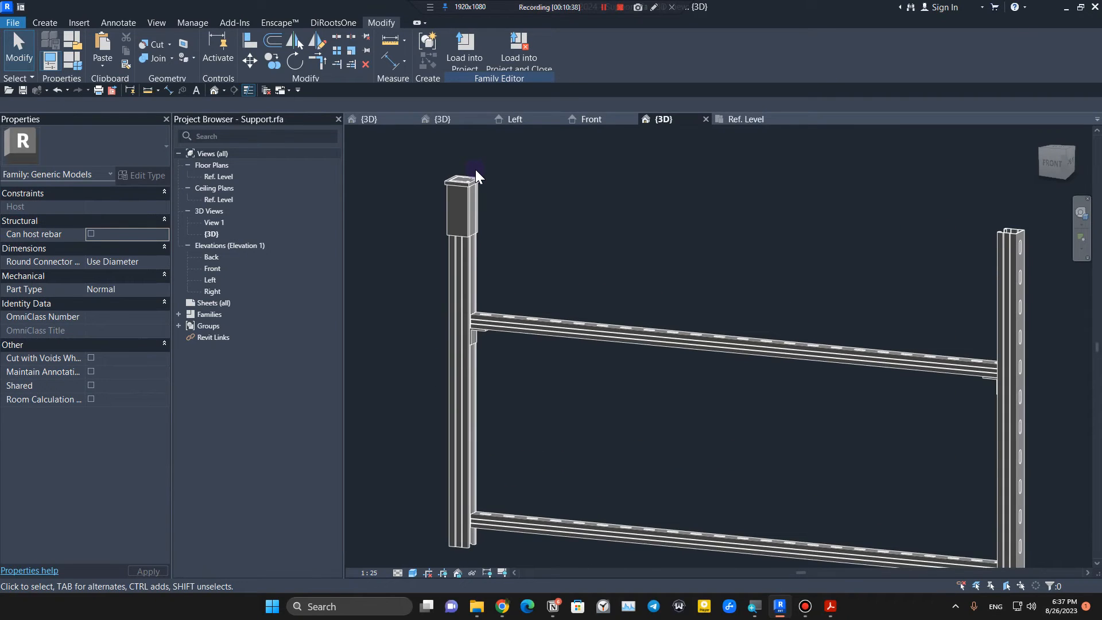
scroll(474, 206, "down", 2)
middle_click_drag(861, 274, 779, 265)
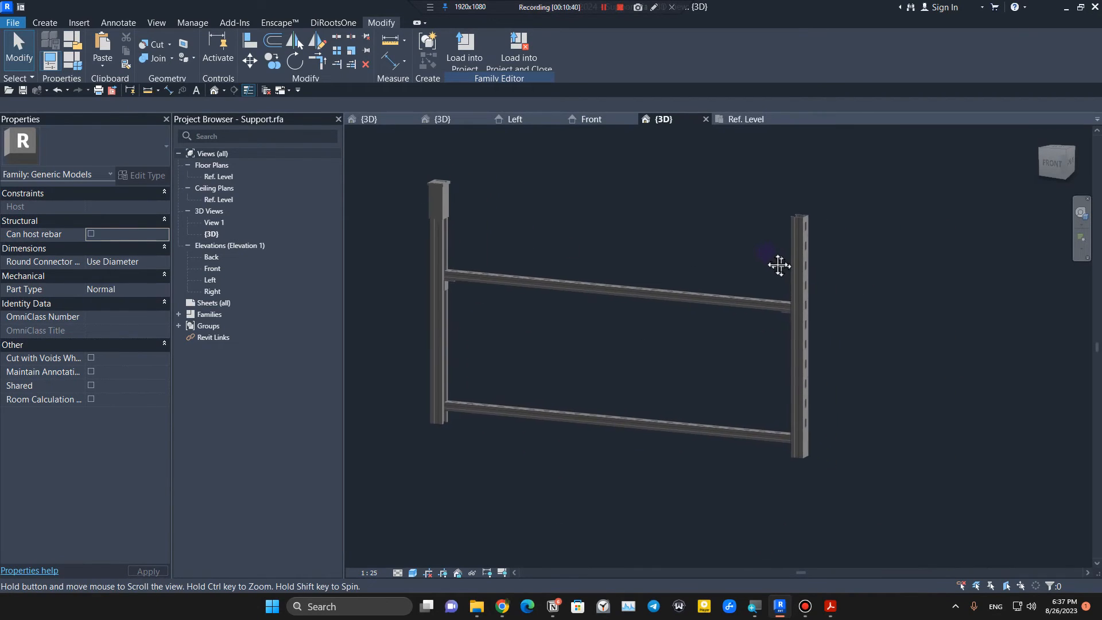
scroll(781, 224, "down", 2)
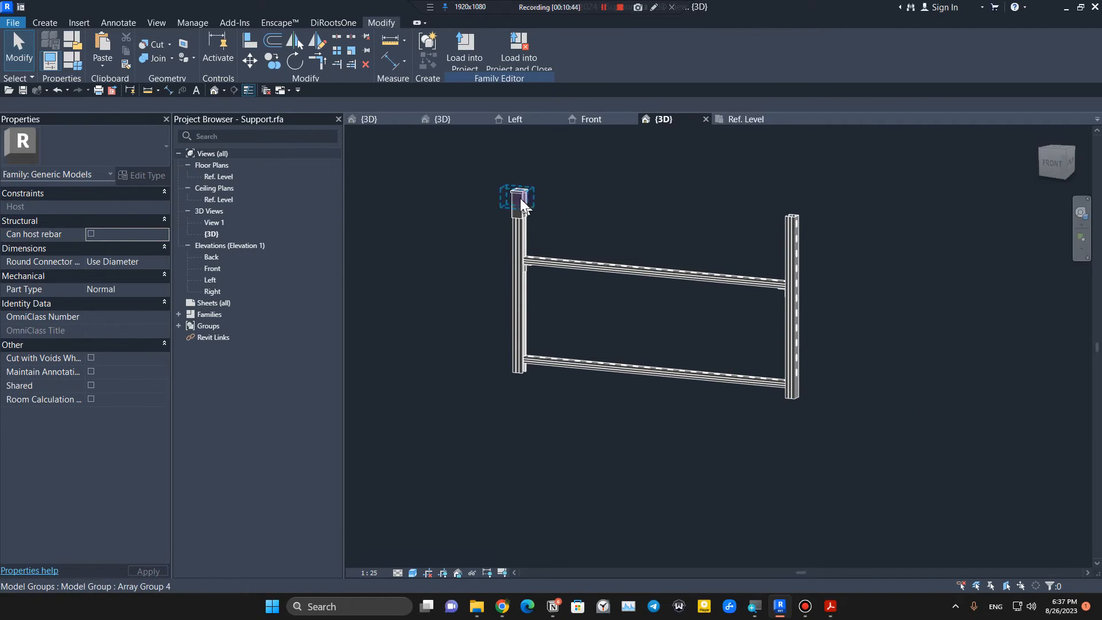
scroll(521, 199, "up", 4)
scroll(540, 204, "down", 2)
scroll(511, 239, "up", 3)
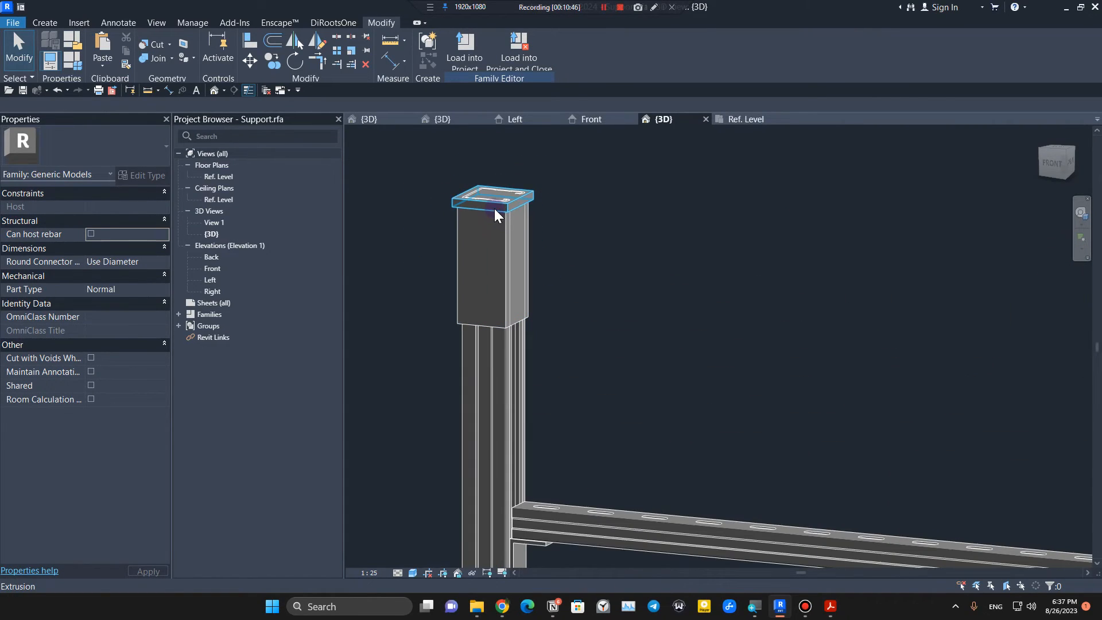
middle_click_drag(708, 264, 571, 315)
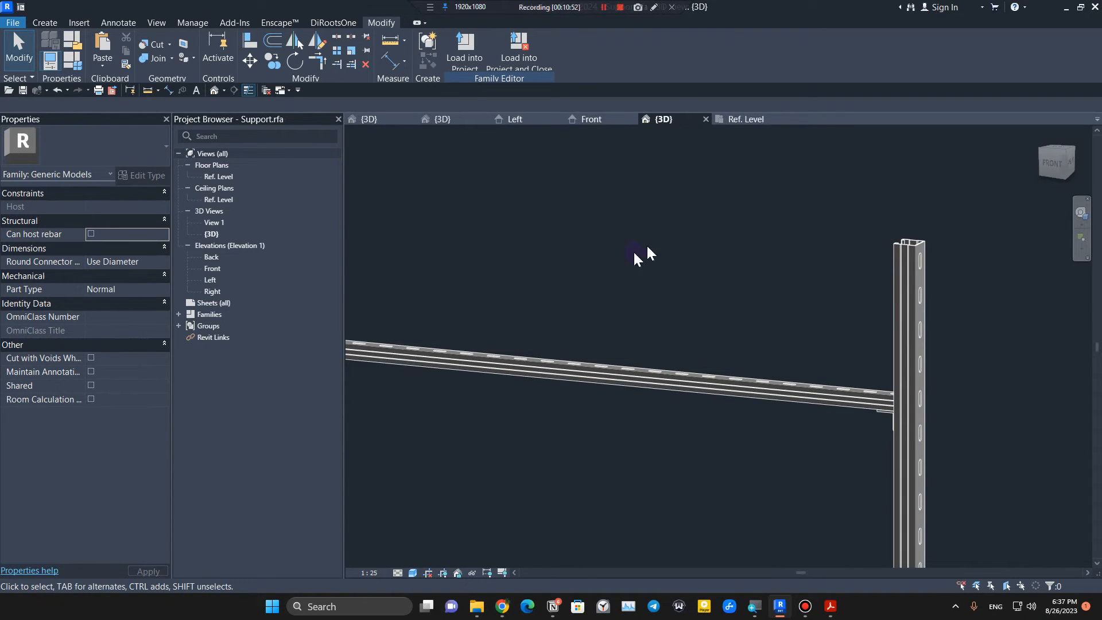
scroll(625, 280, "down", 2)
middle_click_drag(656, 292, 745, 303)
scroll(505, 238, "up", 4)
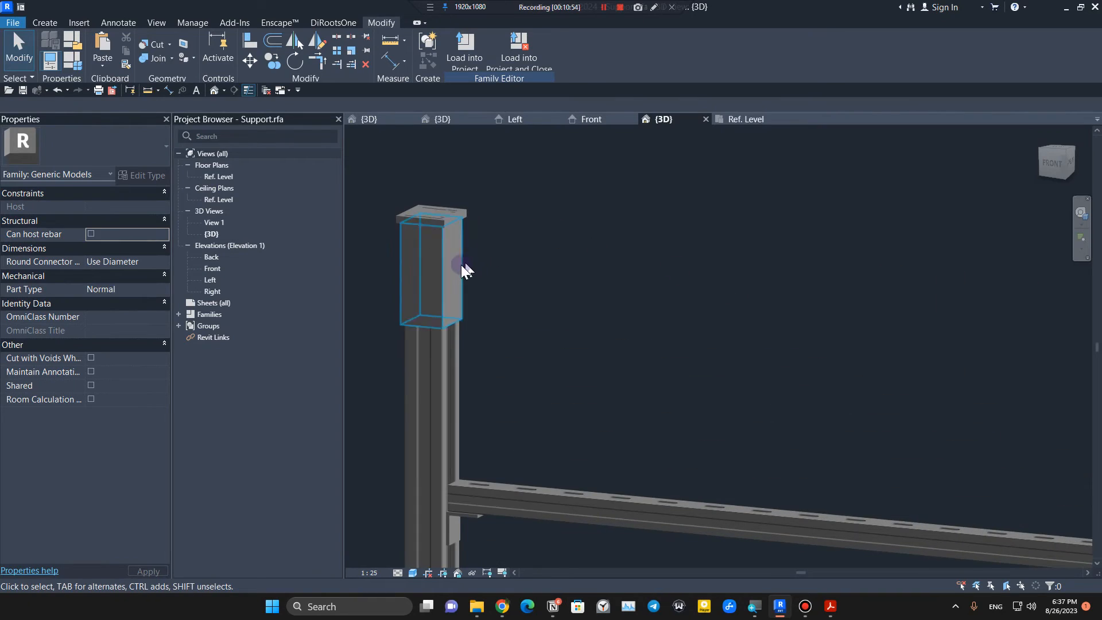
Step: Mirror a copy of both cap extrusions onto the opposite post, about a vertical axis through the beam's midpoint in the Front view
left_click(590, 119)
scroll(582, 334, "down", 3)
scroll(490, 442, "up", 3)
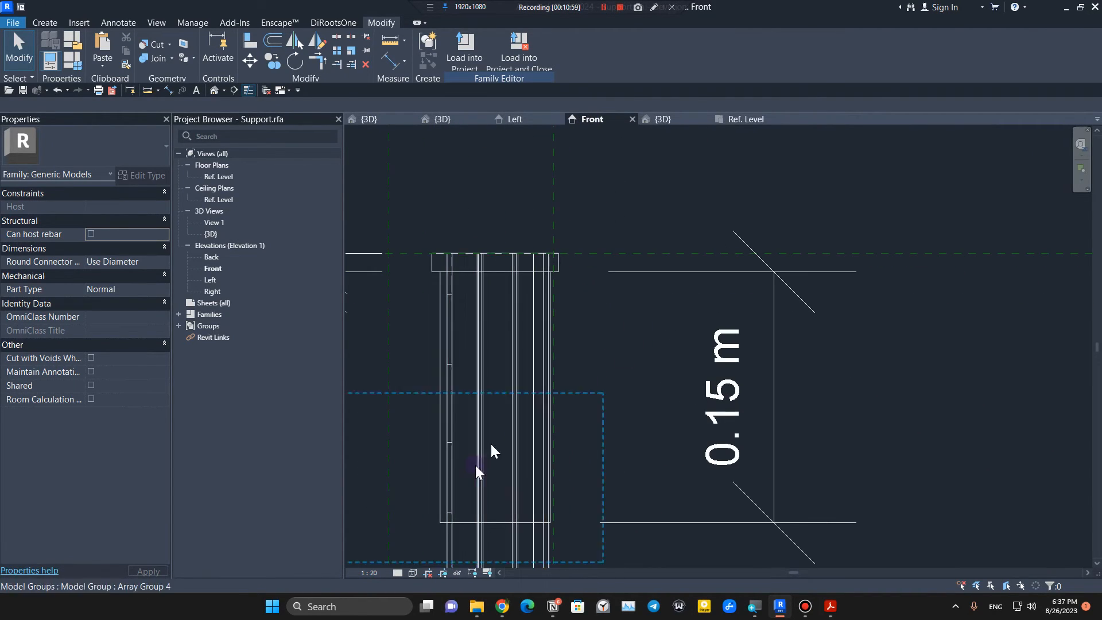
left_click(469, 524)
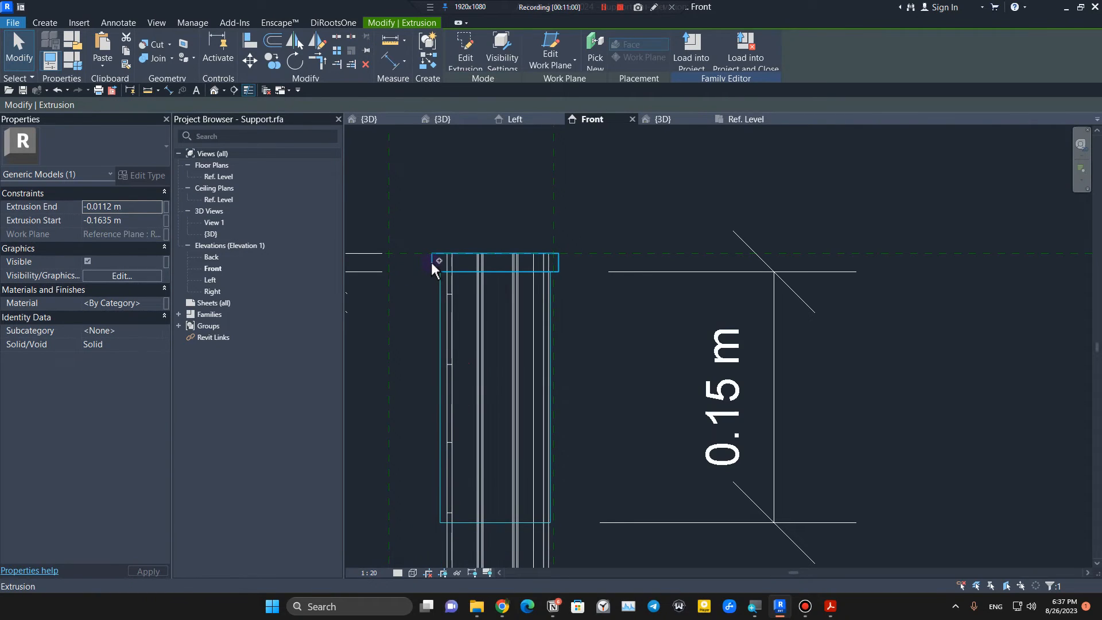
left_click(432, 261, "ctrl")
scroll(613, 352, "down", 4)
left_click(316, 41)
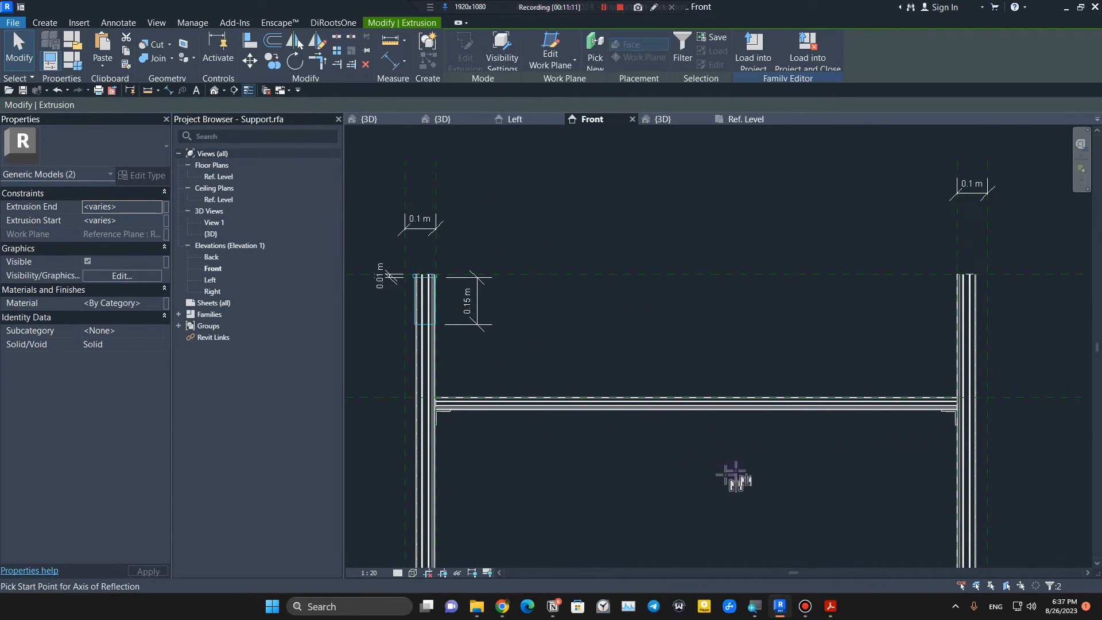
scroll(737, 476, "up", 2)
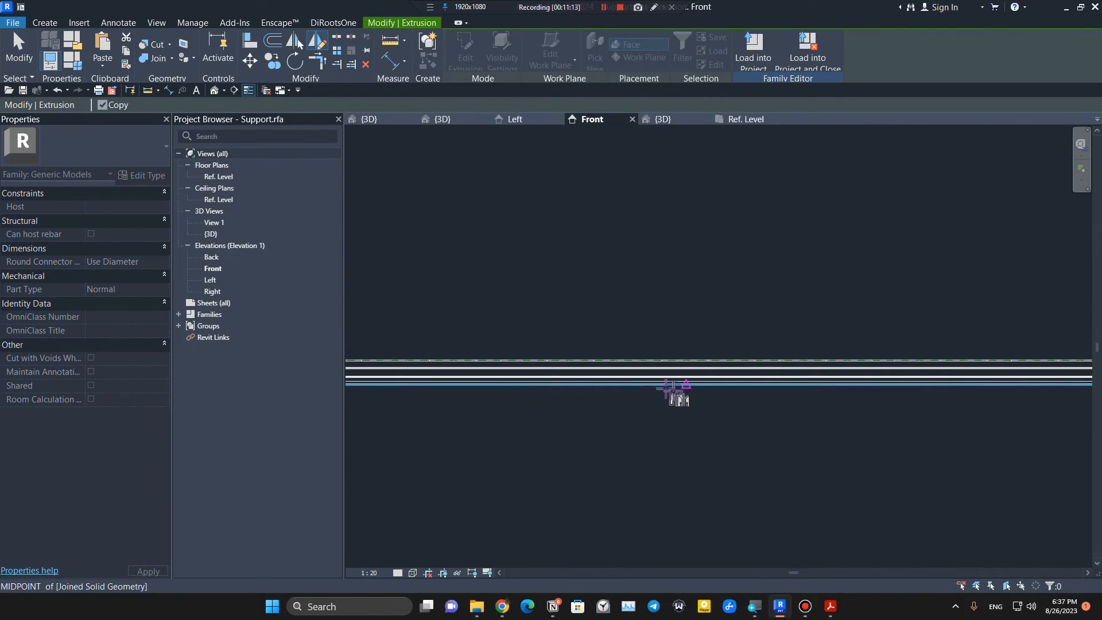
left_click(686, 385)
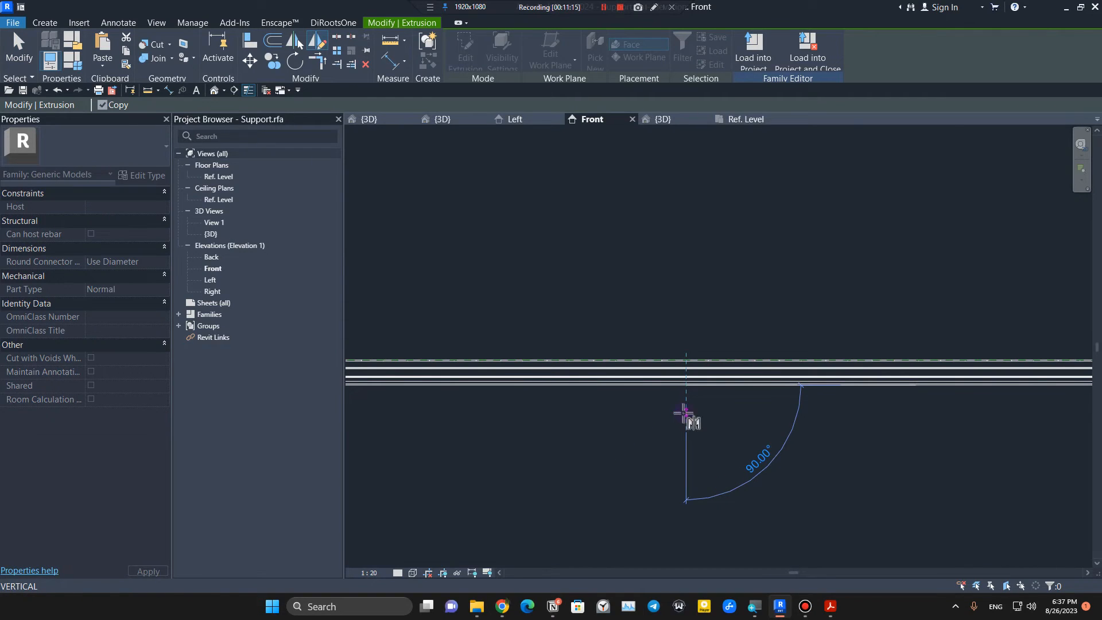
left_click(683, 411)
Step: Examine the mirrored cap's plate and lower block against the opposite post in the Front view
scroll(892, 480, "down", 2)
scroll(689, 316, "up", 5)
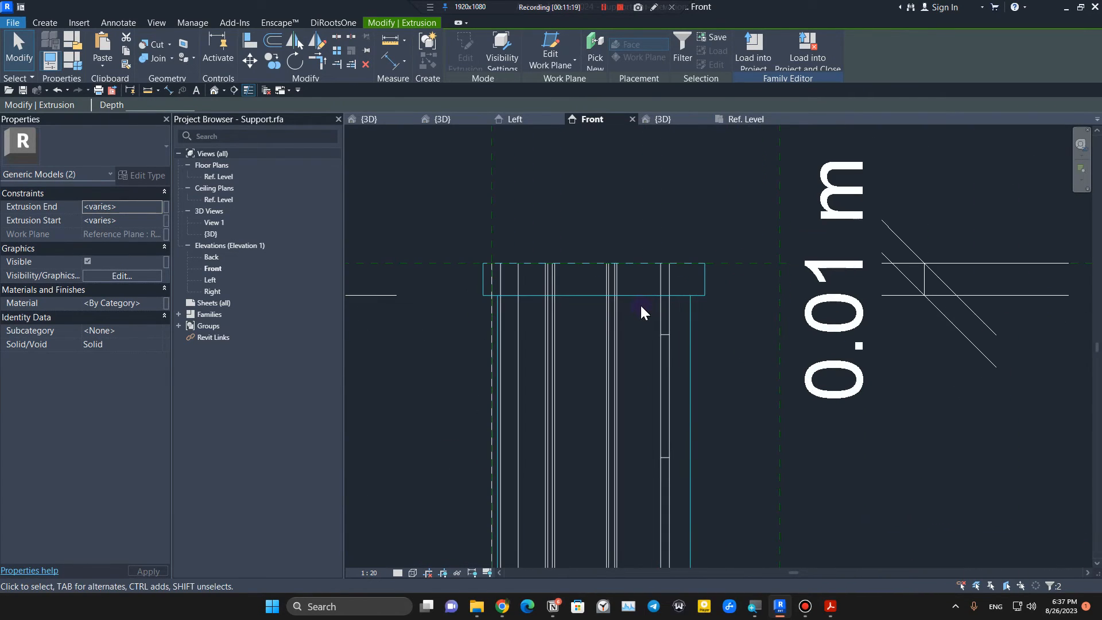
scroll(672, 321, "down", 3)
left_click(716, 426)
scroll(656, 433, "up", 4)
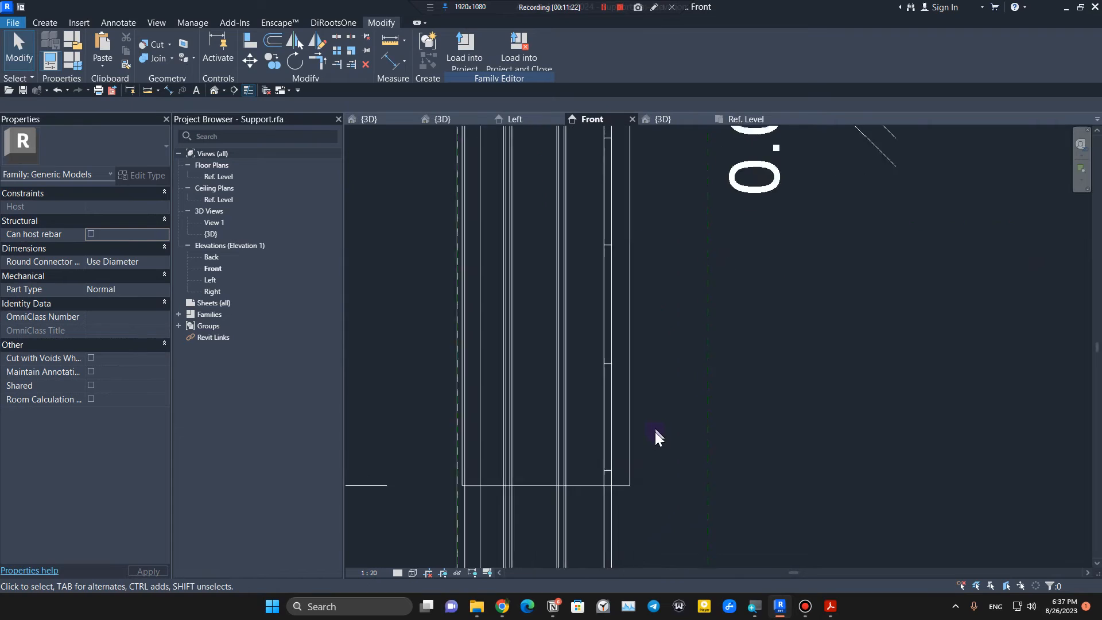
scroll(656, 432, "up", 1)
left_click(629, 479)
scroll(628, 479, "down", 6)
key("Escape")
scroll(629, 381, "down", 1)
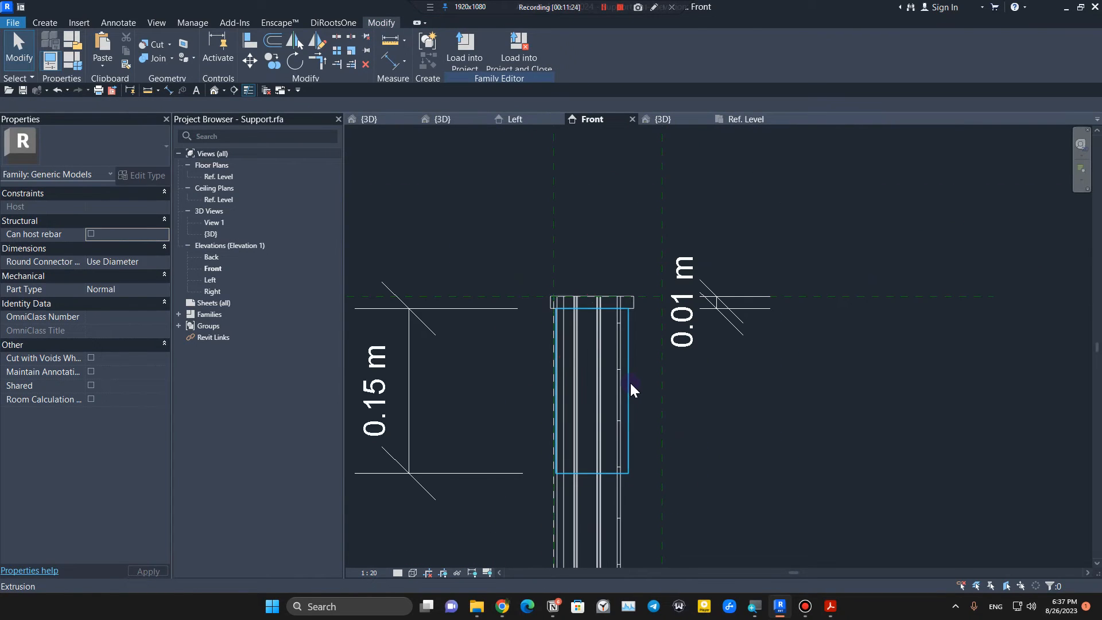
Step: Edit the mirrored block's sketch in the Ref. Level plan, replacing its rectangle with one offset about 0.01 m outside the post profile
left_click(630, 381)
scroll(637, 382, "down", 3)
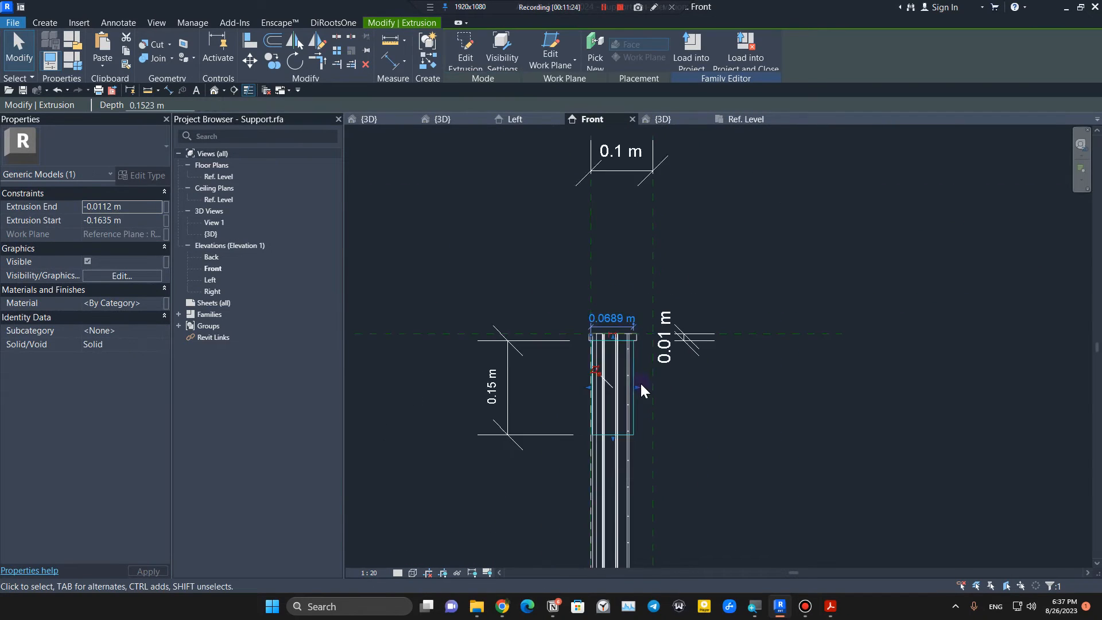
left_click(467, 53)
left_click(551, 415)
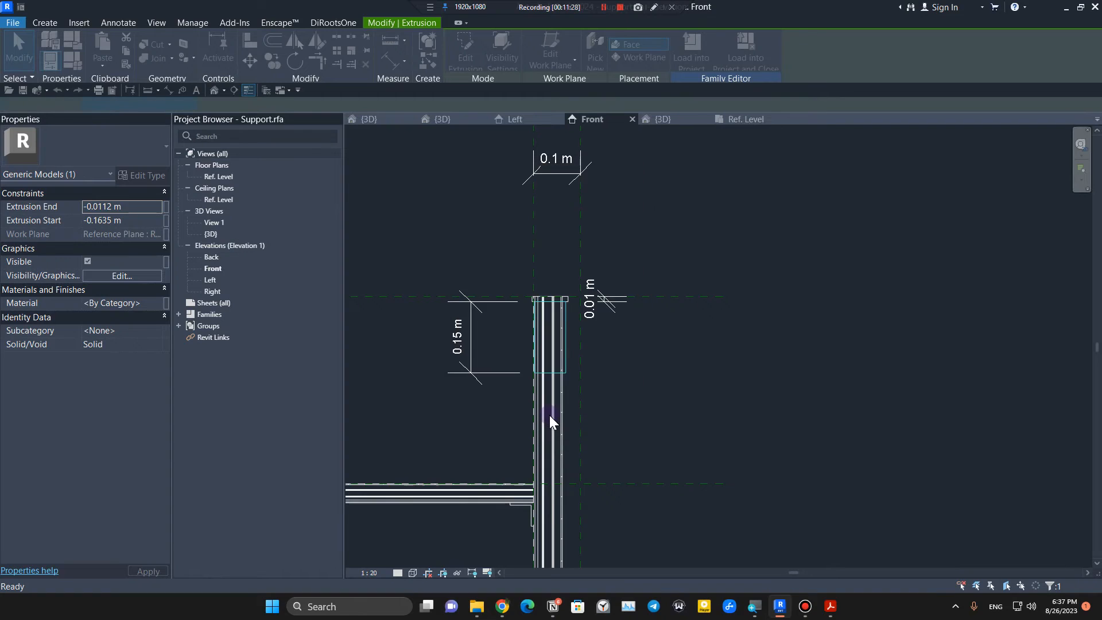
scroll(687, 448, "down", 2)
middle_click_drag(869, 495, 706, 424)
scroll(508, 304, "up", 4)
scroll(566, 347, "down", 2)
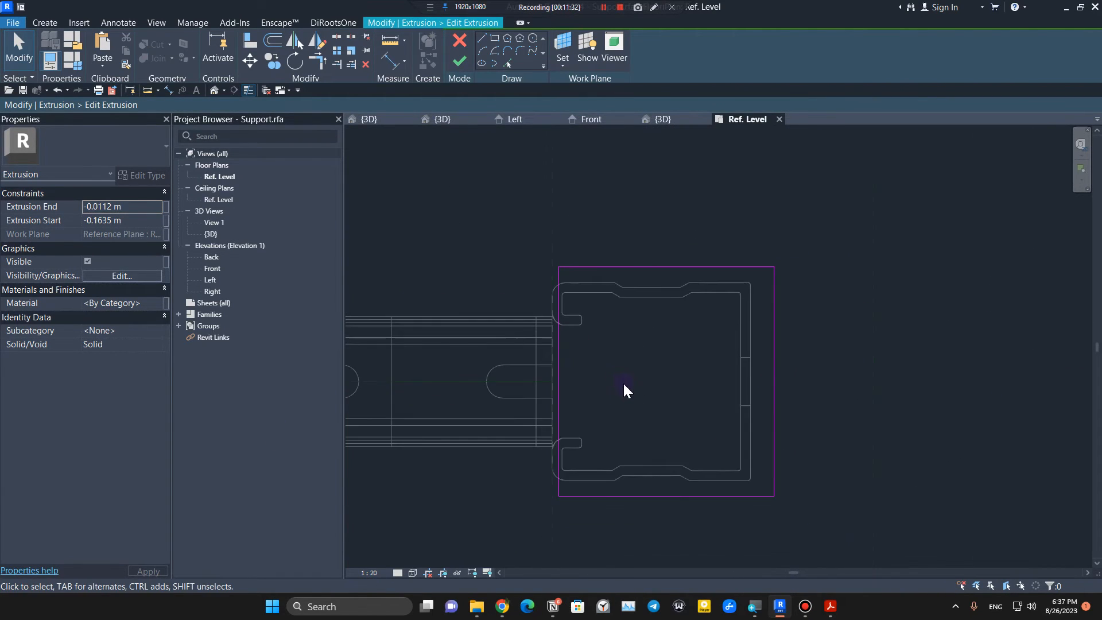
left_click_drag(767, 202, 478, 480)
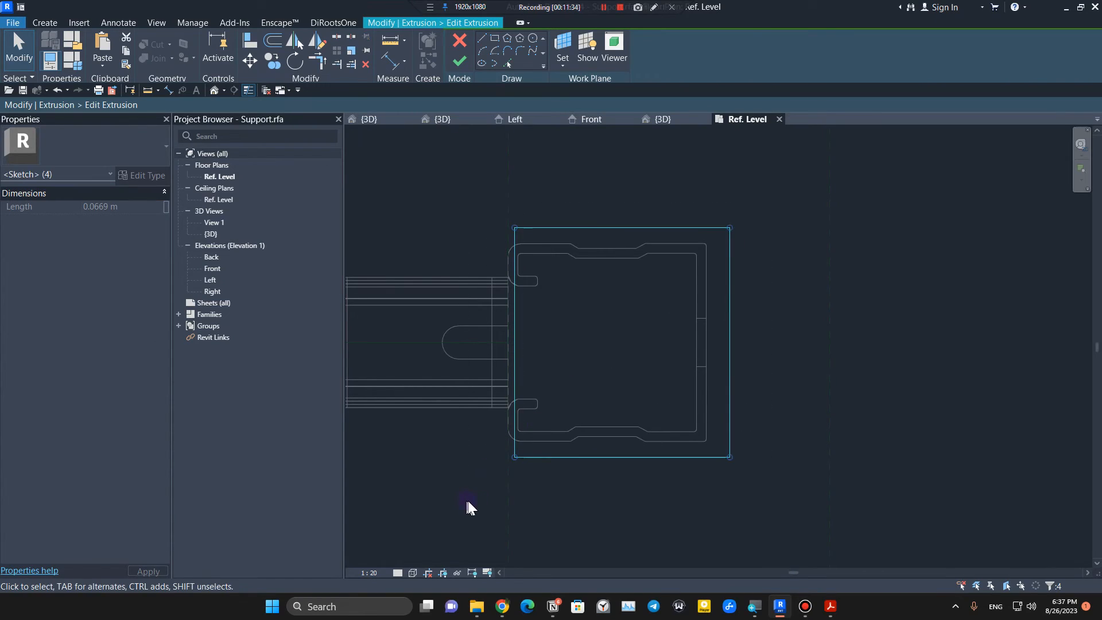
key("Delete")
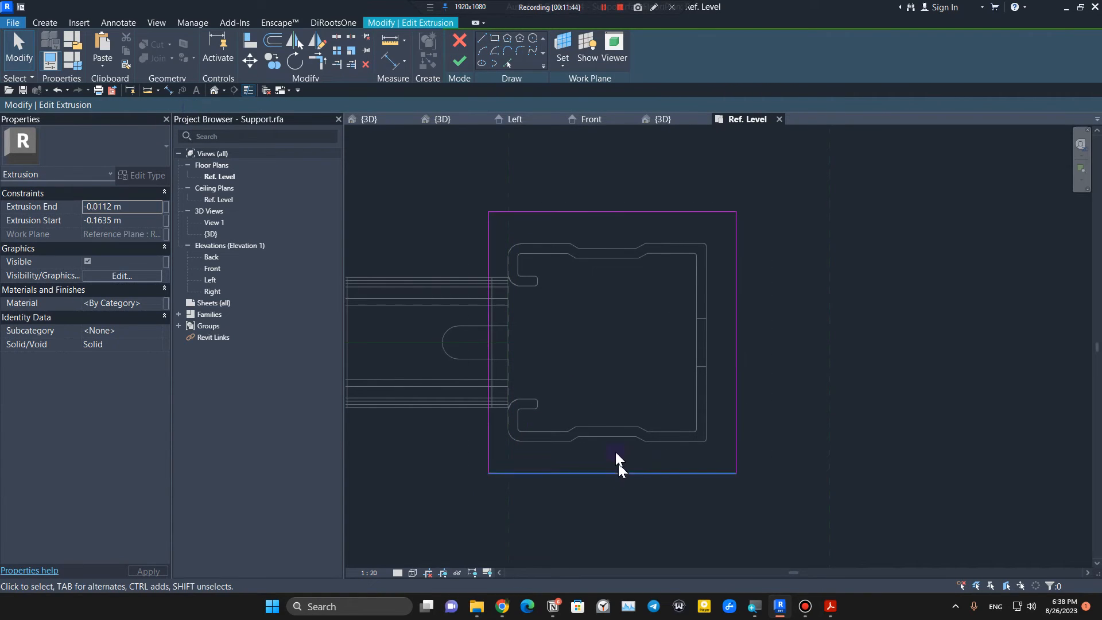
Step: Dimension the gap between the post profile's upper face and the sketch's upper edge, placing it outside the post
key("d")
key("i")
left_click(687, 243)
left_click(675, 211)
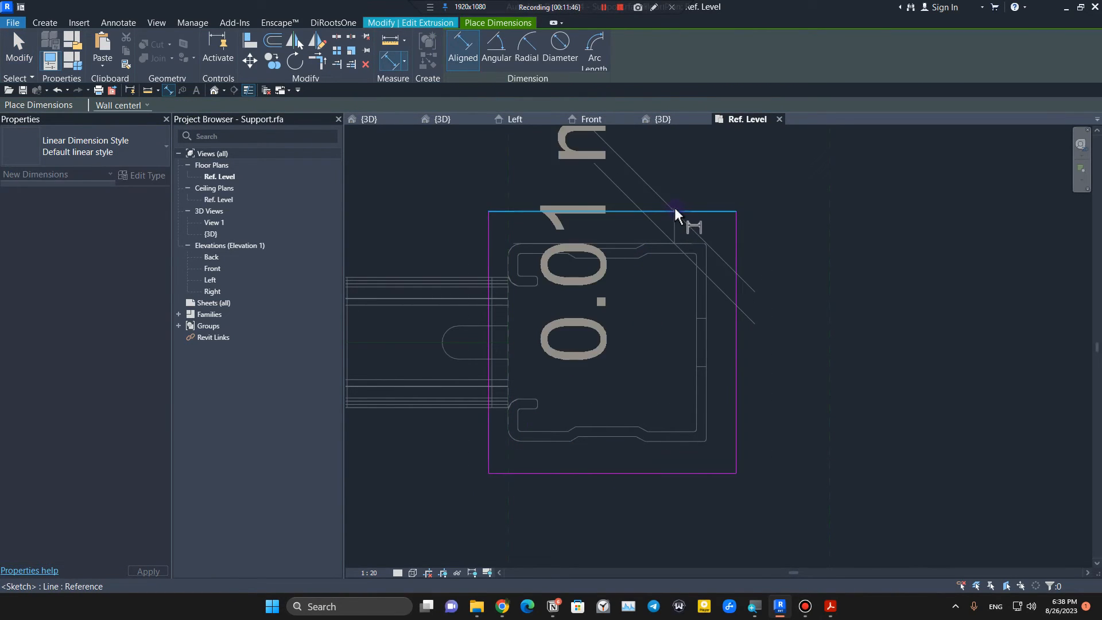
scroll(861, 214, "down", 3)
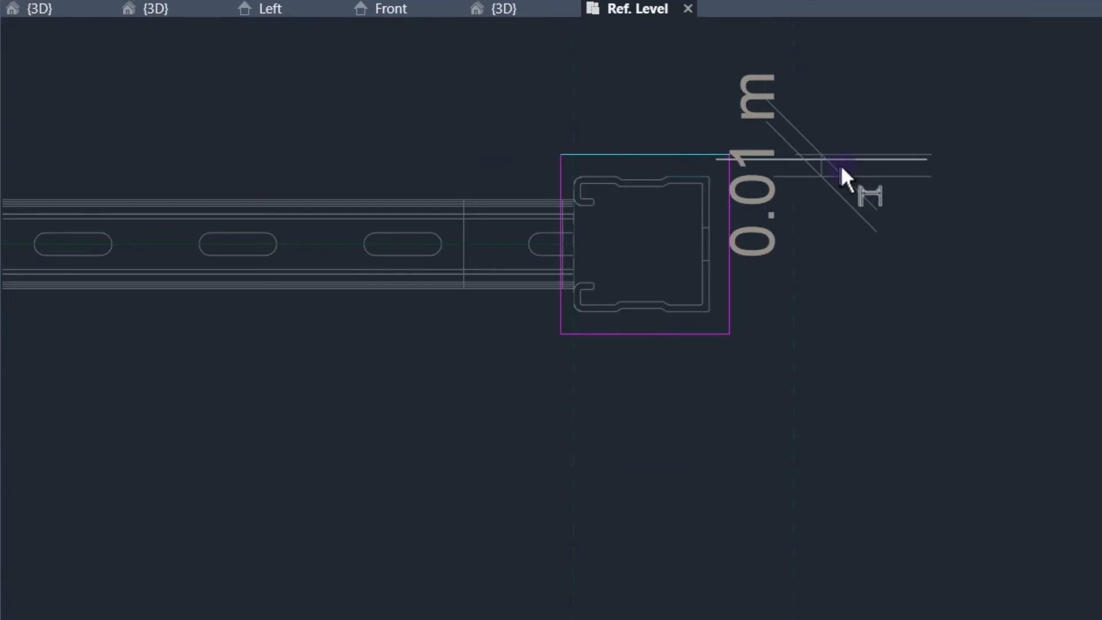
middle_click_drag(879, 167, 568, 151)
left_click(749, 163)
scroll(890, 360, "down", 5)
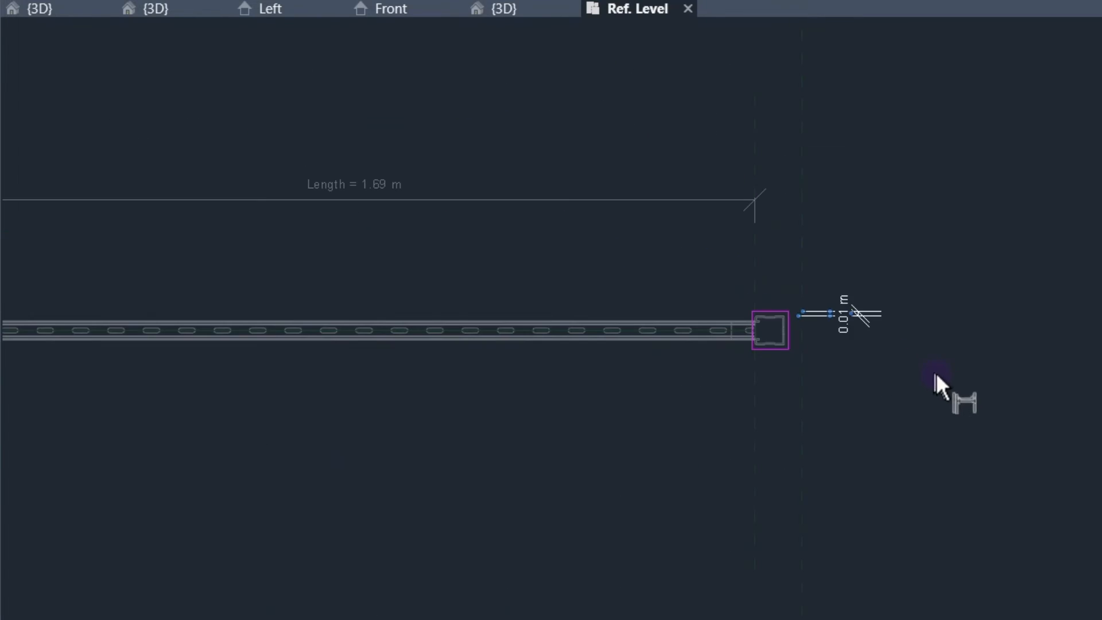
Step: Dimension the gap between the sketch's lower edge and the post profile's lower face, placing it beside the post
middle_click_drag(978, 385, 507, 375)
scroll(154, 352, "up", 4)
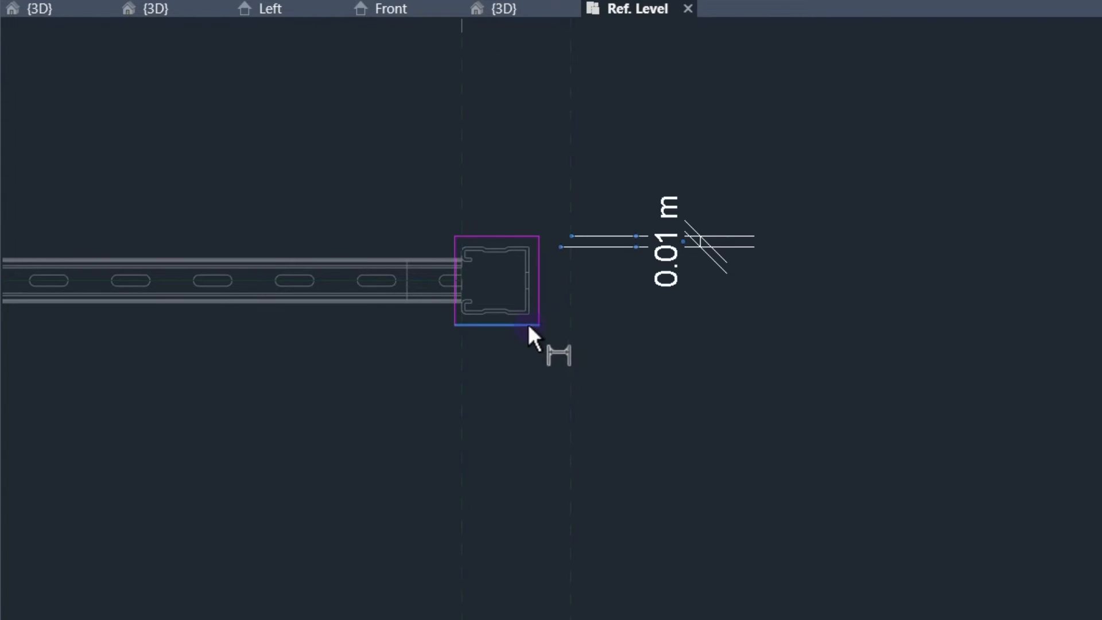
left_click(521, 326)
scroll(520, 324, "up", 4)
left_click(531, 291)
scroll(598, 324, "down", 6)
middle_click_drag(759, 355, 525, 357)
left_click(542, 359)
Step: Dimension the gap between the sketch's outer vertical edge and the post's back face, placing it above the post
scroll(293, 294, "up", 4)
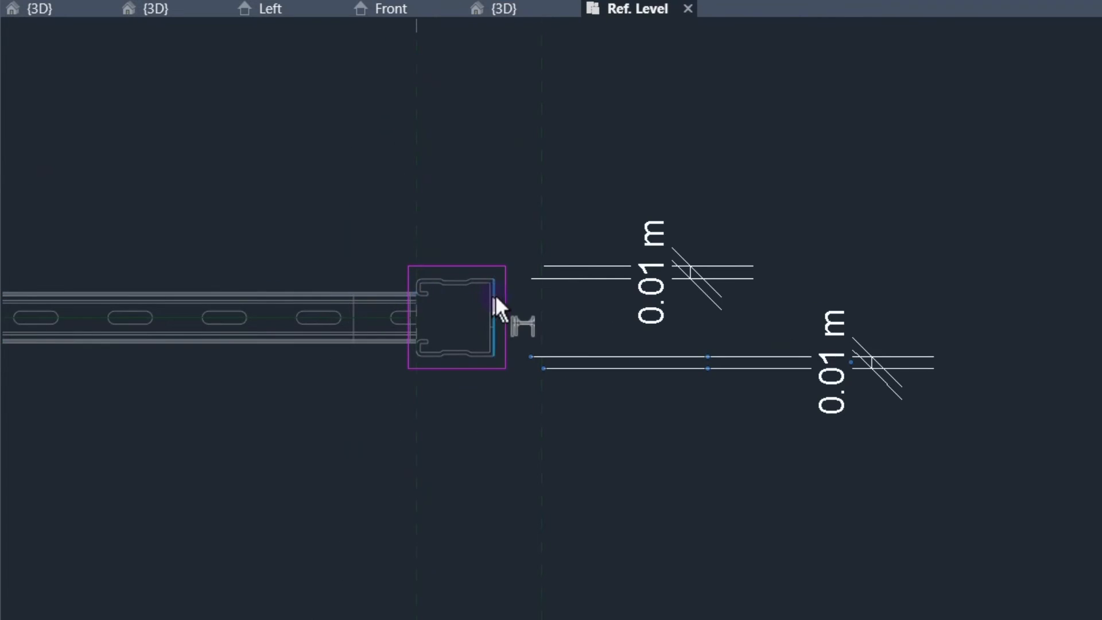
scroll(499, 305, "up", 4)
left_click(518, 302)
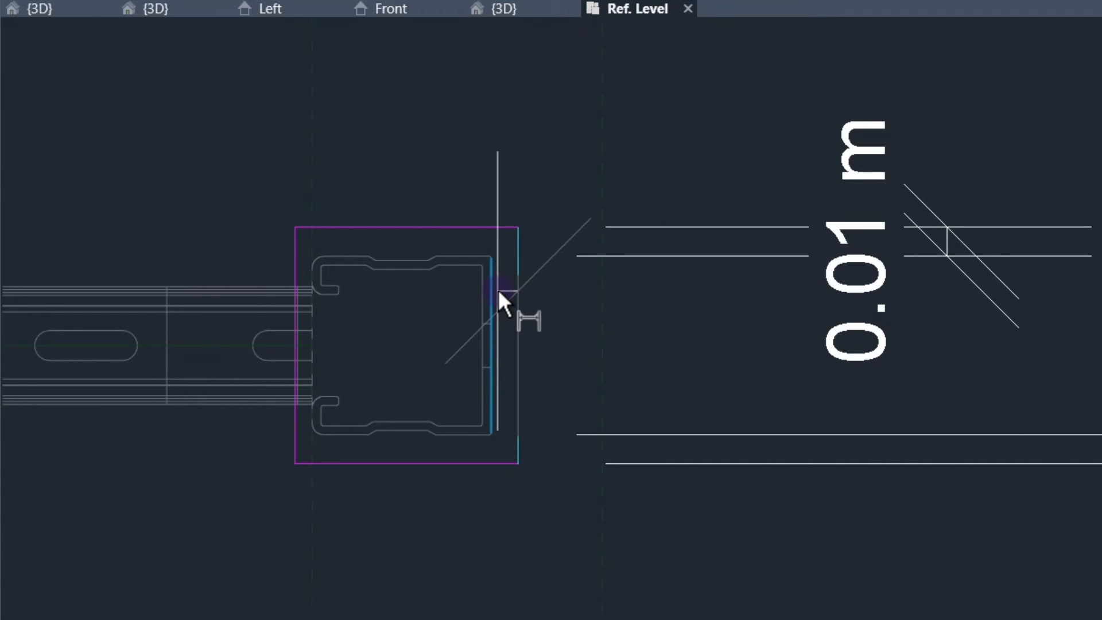
left_click(498, 288)
scroll(501, 280, "down", 3)
mouse_move(529, 296)
middle_mouse_down()
mouse_move(475, 458)
mouse_move(502, 426)
middle_mouse_up()
scroll(514, 315, "up", 3)
left_click(540, 315)
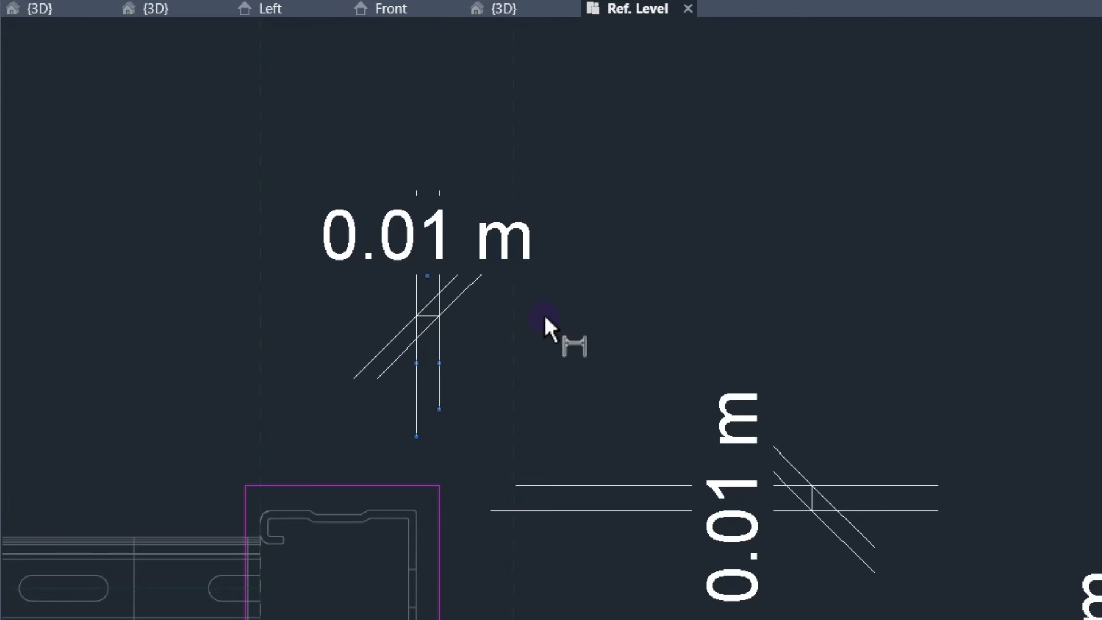
scroll(552, 321, "down", 6)
scroll(911, 348, "down", 2)
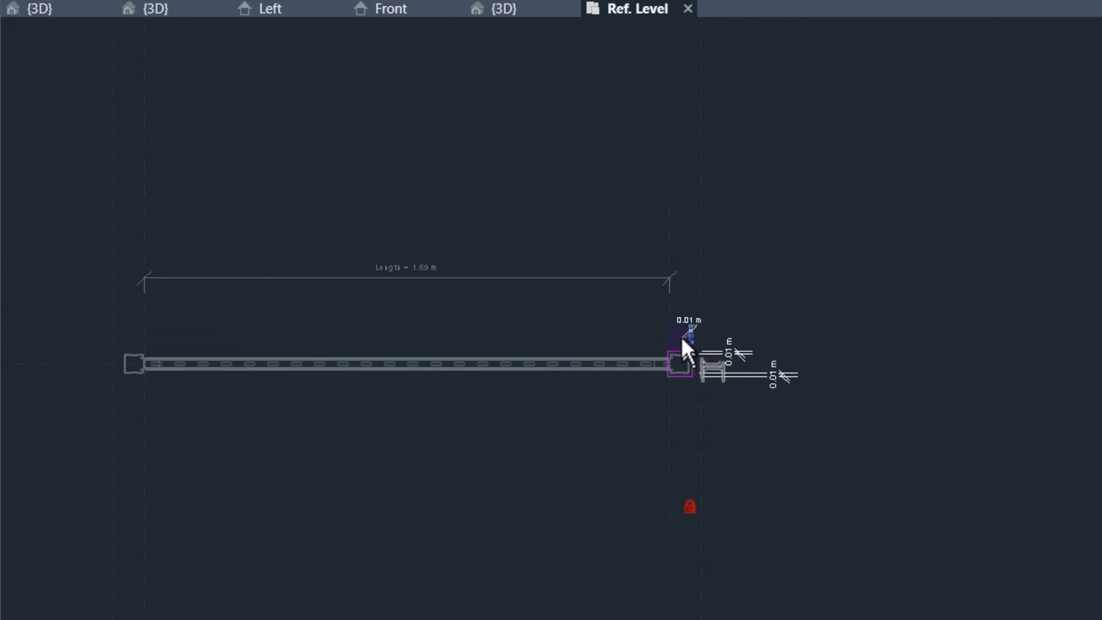
Step: Dimension the gap between the post's beam-side face and the adjacent sketch edge, and finish editing the block extrusion
scroll(681, 345, "up", 5)
scroll(671, 382, "up", 3)
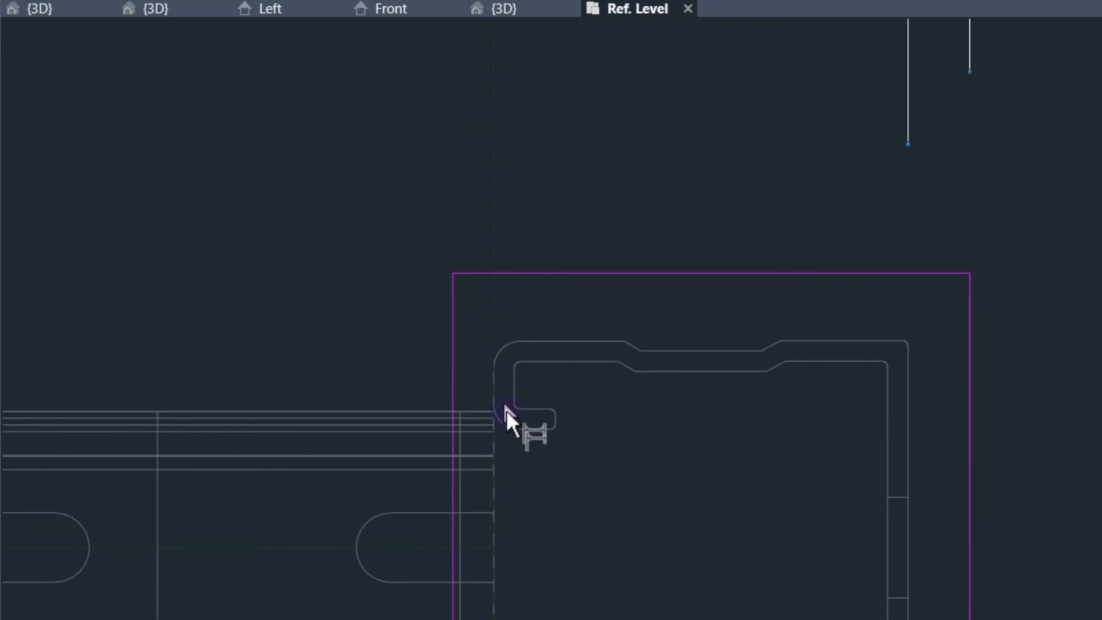
scroll(506, 410, "down", 4)
middle_click_drag(531, 568, 513, 482)
scroll(480, 549, "up", 5)
left_click(478, 551)
left_click(431, 566)
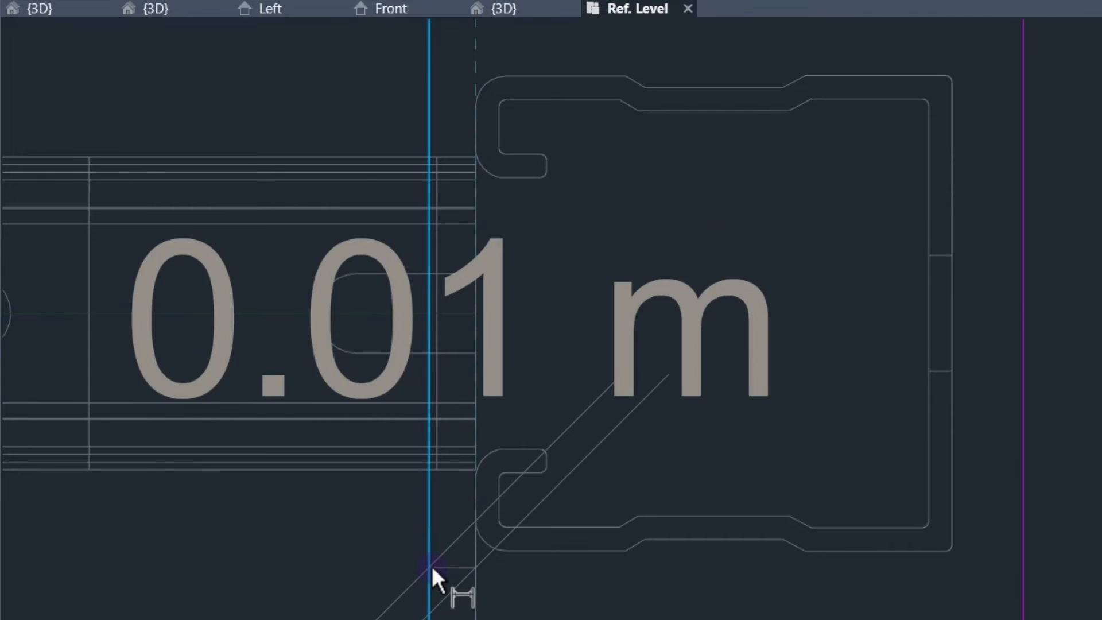
scroll(432, 567, "down", 5)
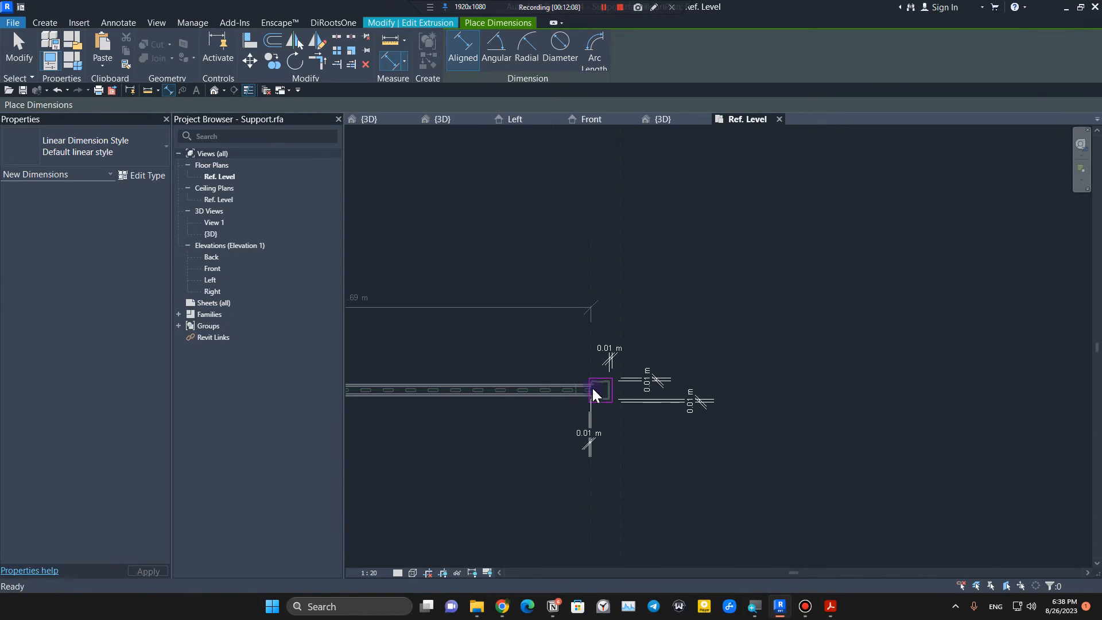
key("Escape")
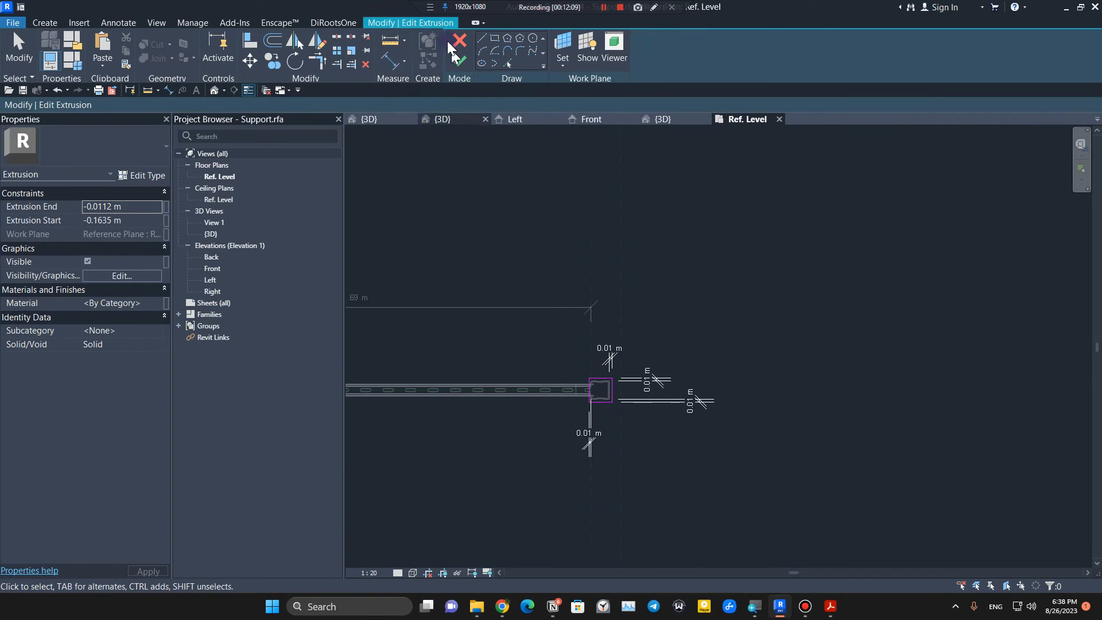
left_click(460, 60)
scroll(580, 374, "up", 4)
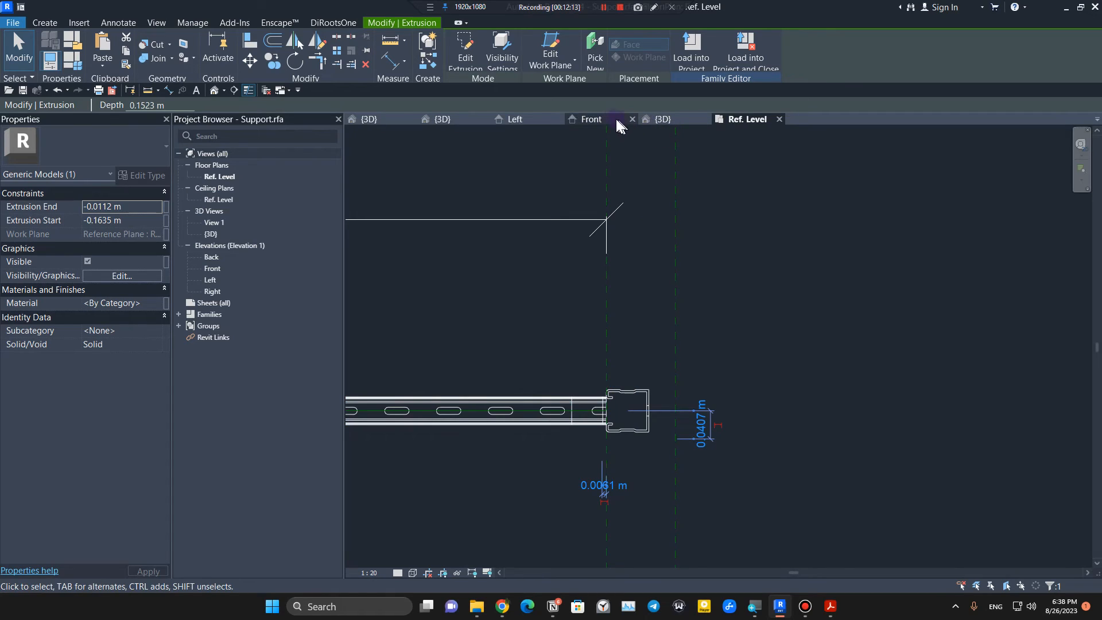
Step: Compare the side edges of the resized block and the mirrored cap plate in the Front view, selecting each extrusion
left_click(596, 119)
scroll(574, 344, "up", 5)
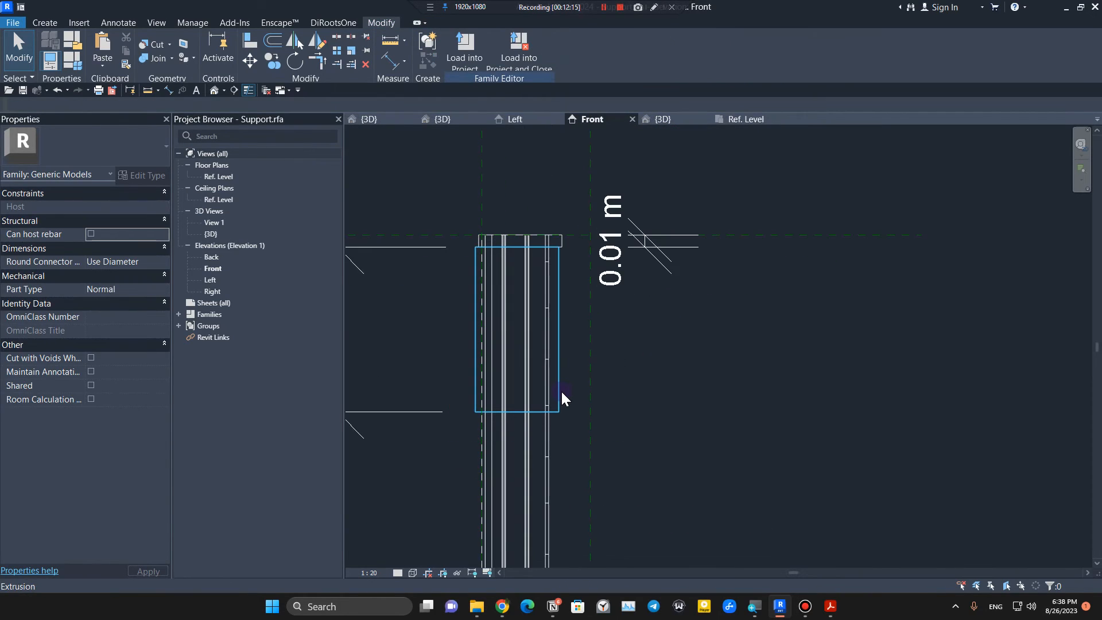
scroll(521, 209, "up", 4)
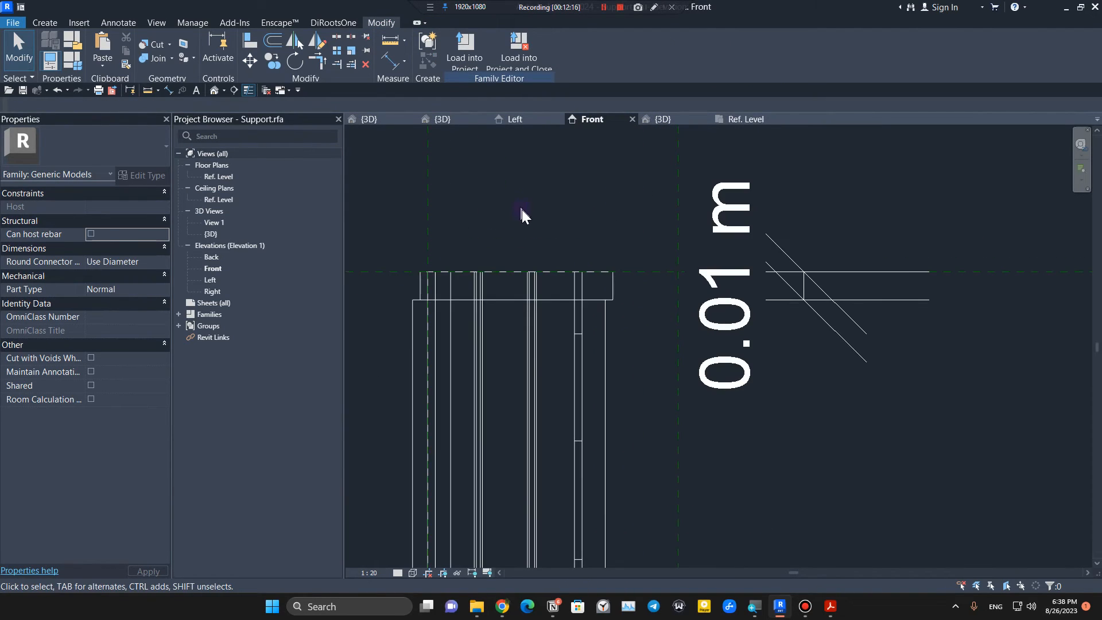
left_click(613, 293)
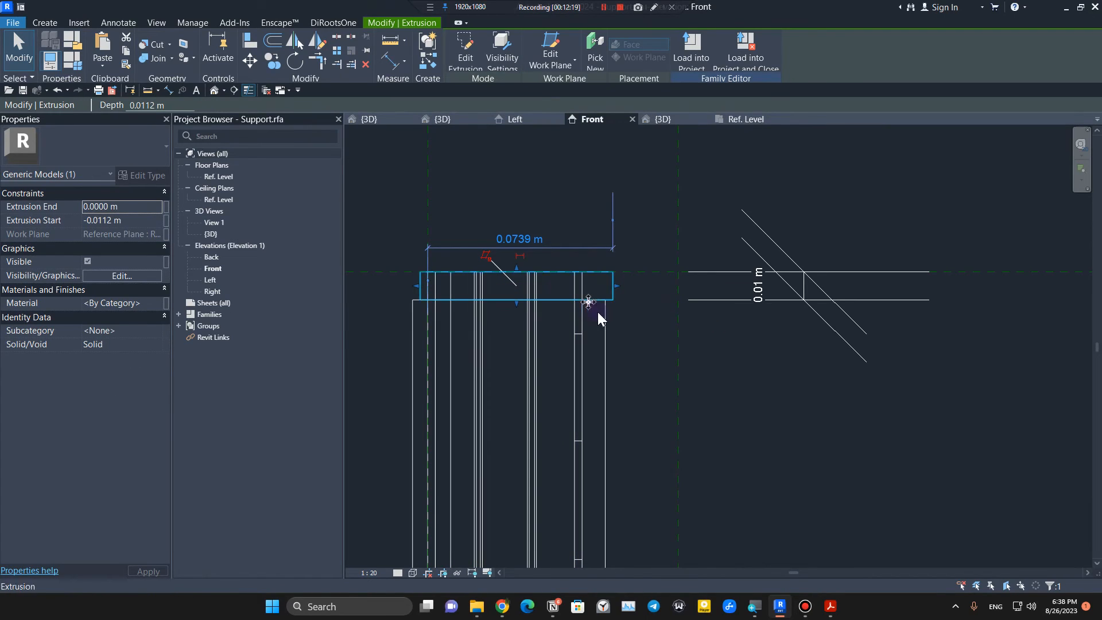
left_click(609, 318)
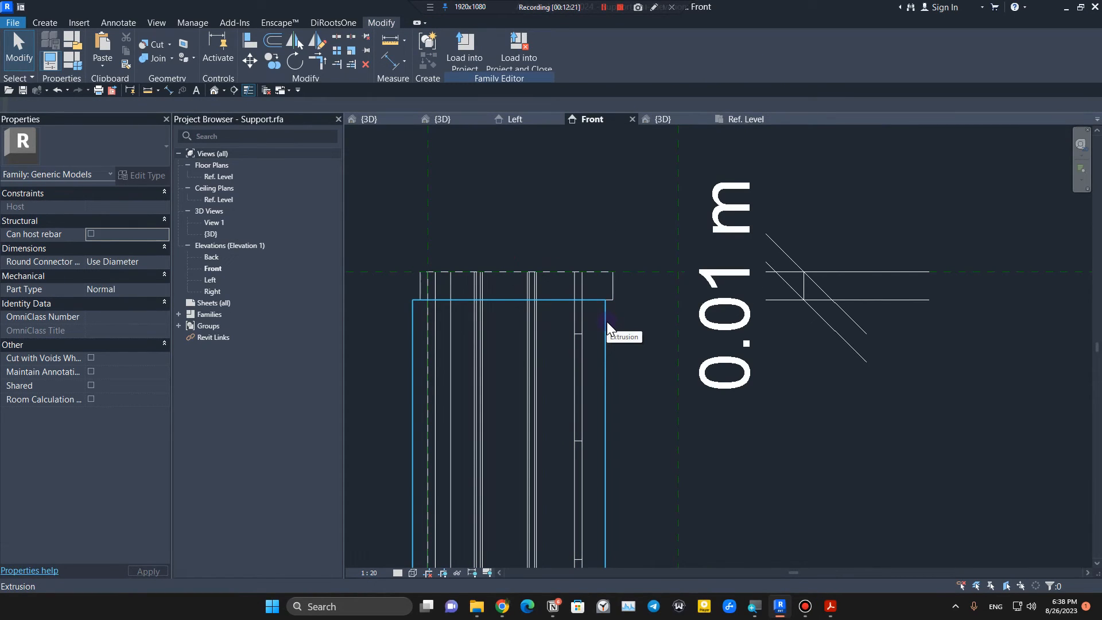
left_click(607, 322)
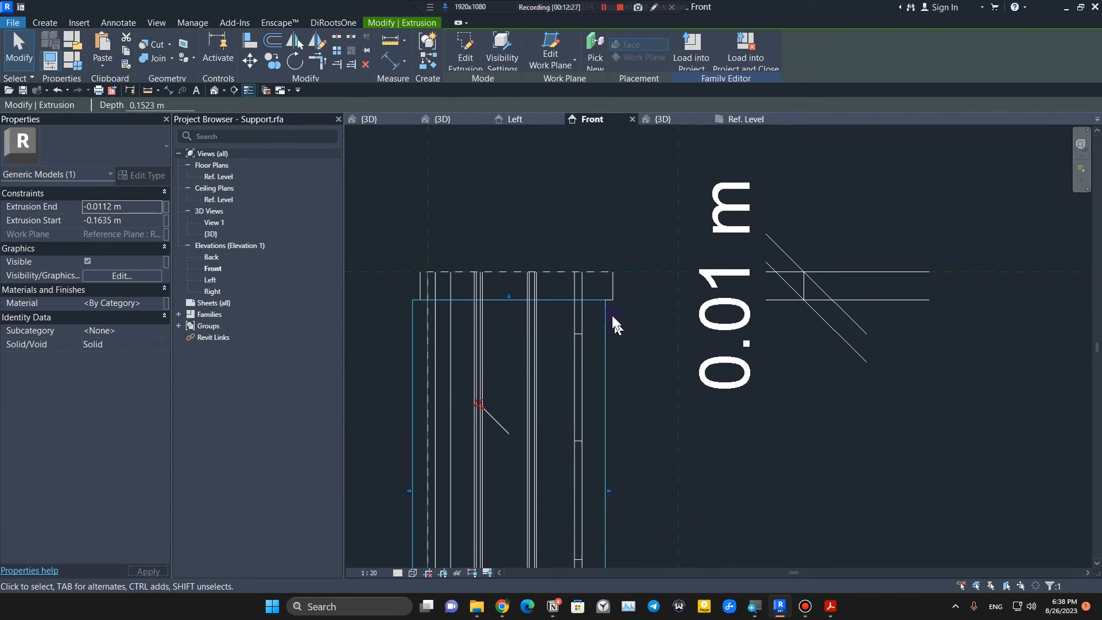
scroll(611, 271, "down", 2)
scroll(645, 334, "up", 3)
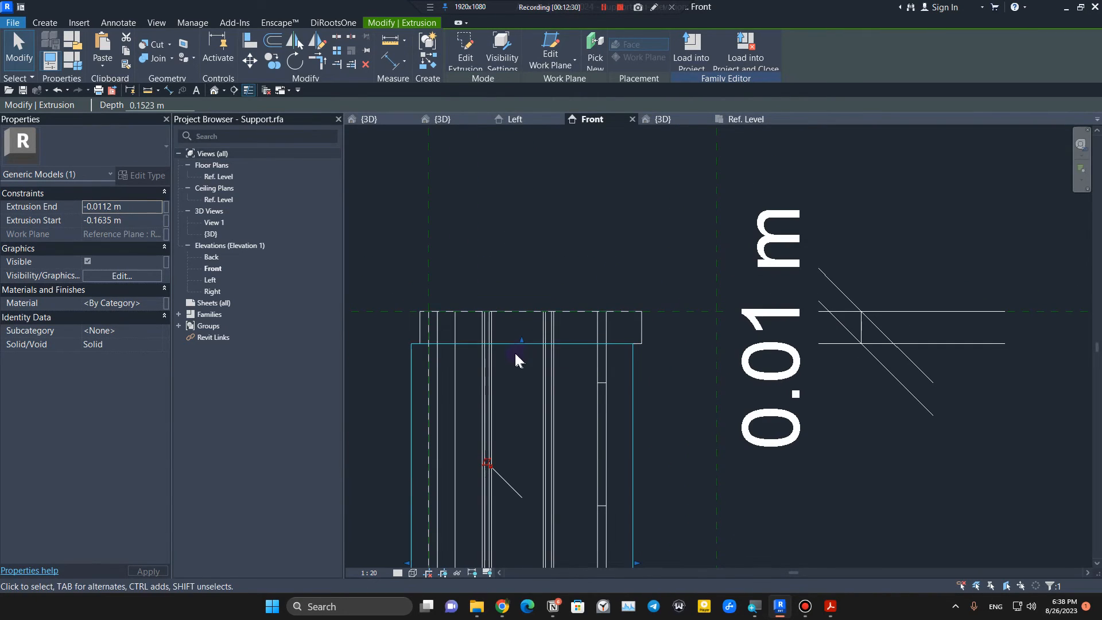
scroll(516, 354, "down", 3)
middle_click_drag(513, 380, 626, 333)
scroll(610, 311, "up", 3)
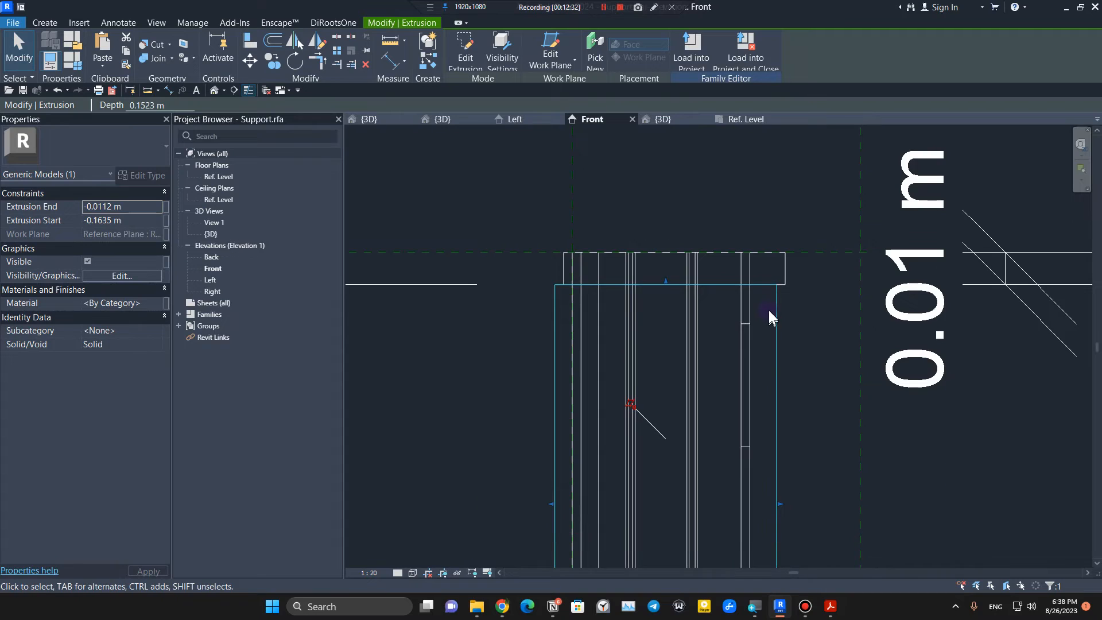
scroll(770, 317, "up", 3)
scroll(741, 315, "down", 3)
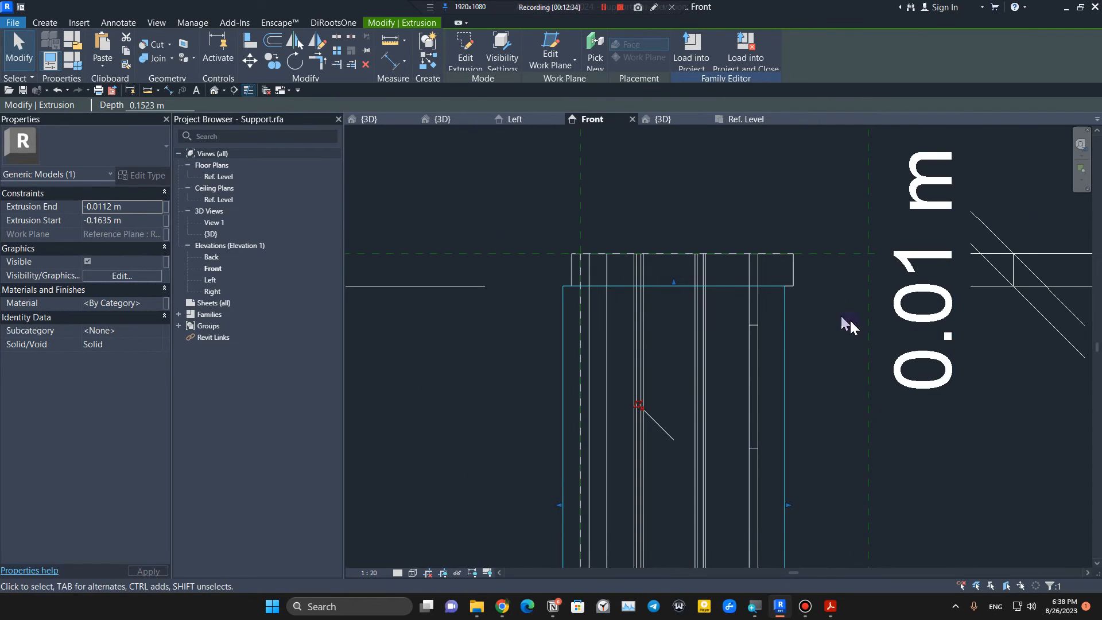
left_click(795, 267)
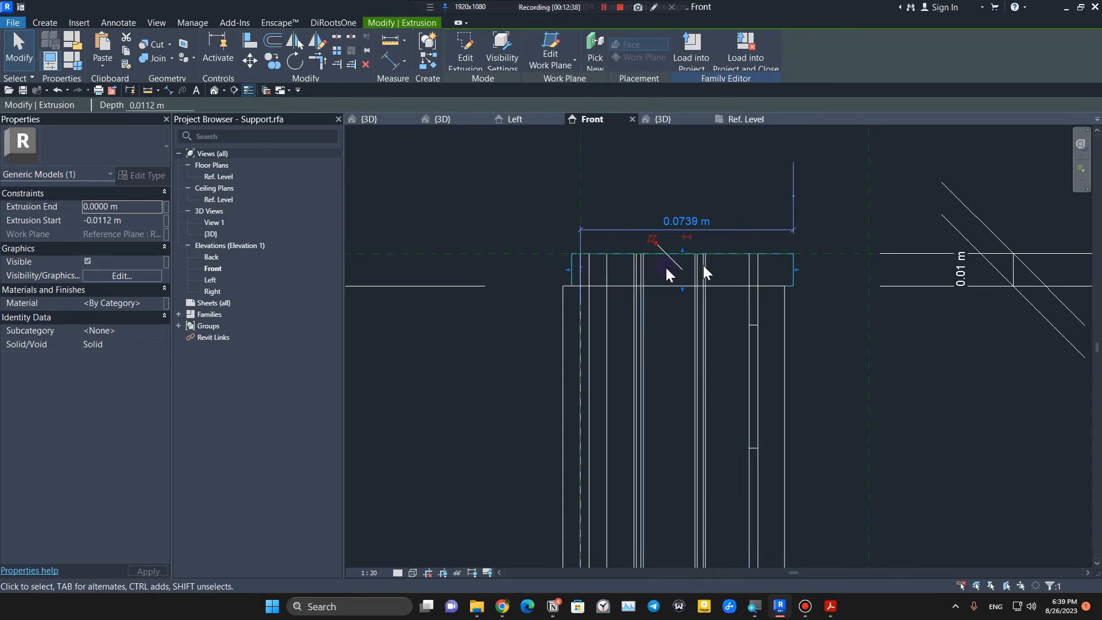
Step: Stretch the upper edge of the right post's cap sleeve extrusion to the top reference plane, setting its extrusion end to 0.0000 m
scroll(566, 274, "up", 2)
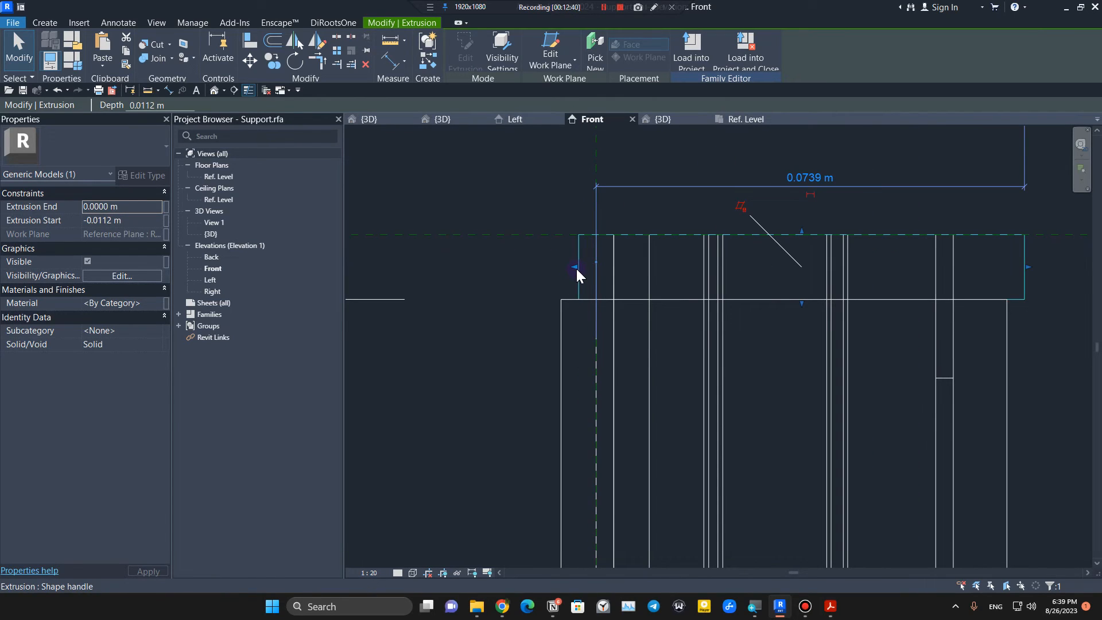
left_click(563, 306)
left_click(561, 298)
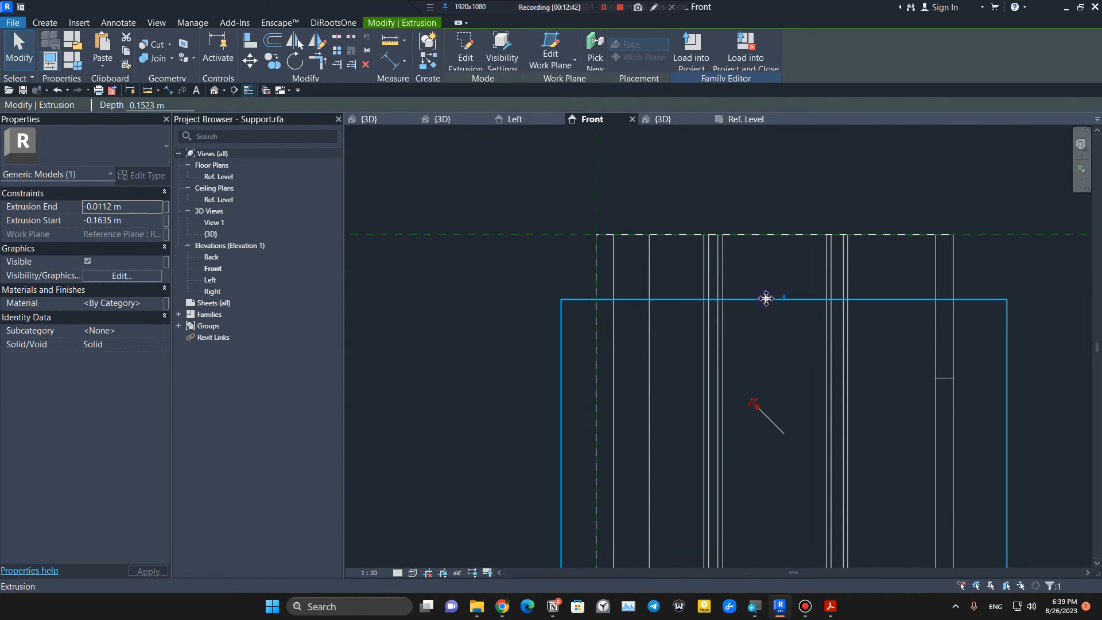
left_click_drag(795, 287, 985, 234)
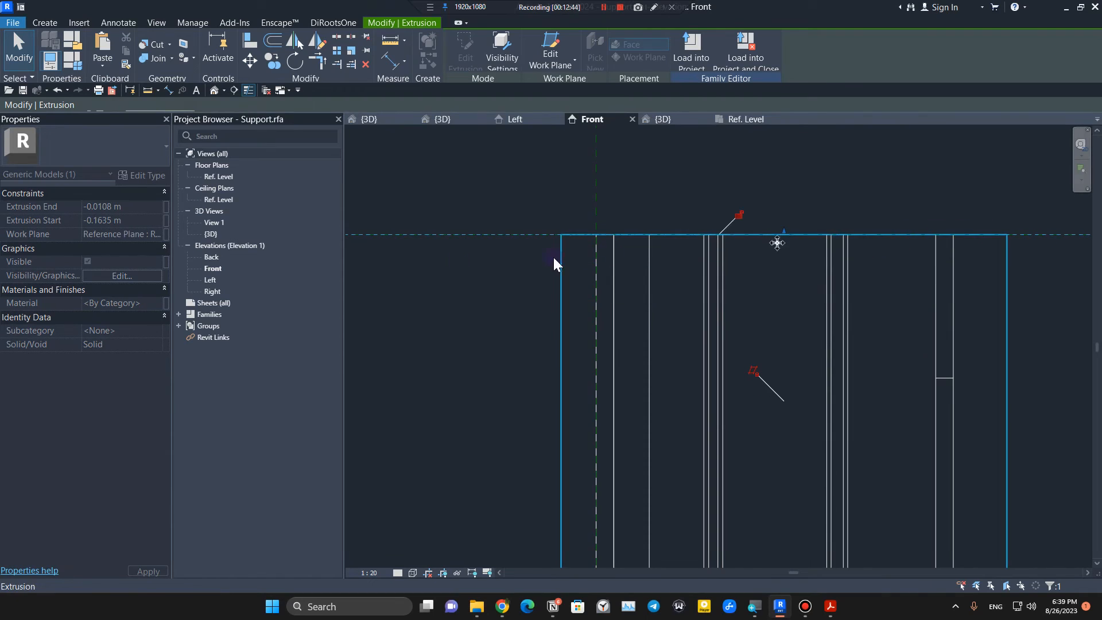
scroll(516, 274, "down", 3)
scroll(530, 278, "down", 5)
middle_click_drag(529, 279, 631, 298)
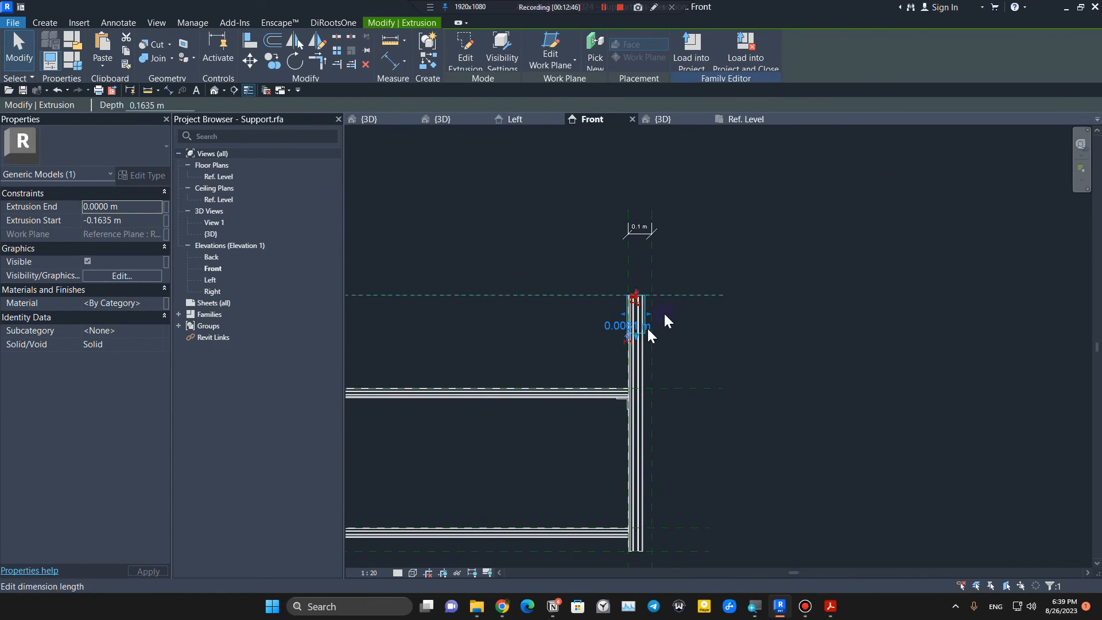
scroll(654, 299, "up", 6)
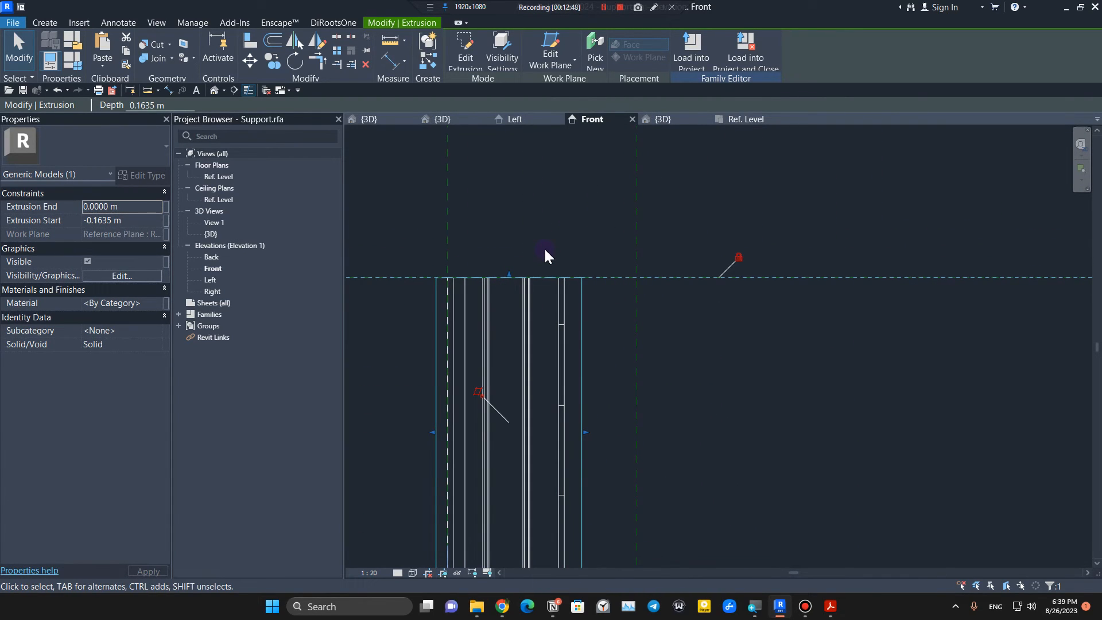
scroll(544, 247, "down", 4)
left_click(546, 228)
scroll(546, 229, "down", 3)
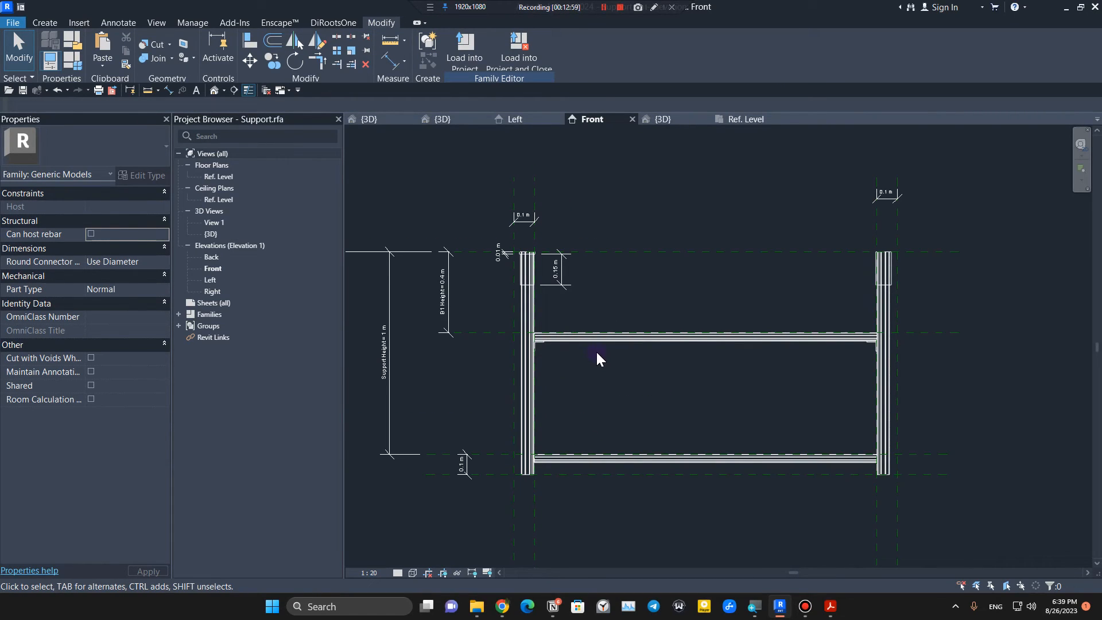
Step: Close the open Support.rfa views, dismiss the project save messages, and bring up the 3D view of SUPPORT.rfa
left_click(632, 119)
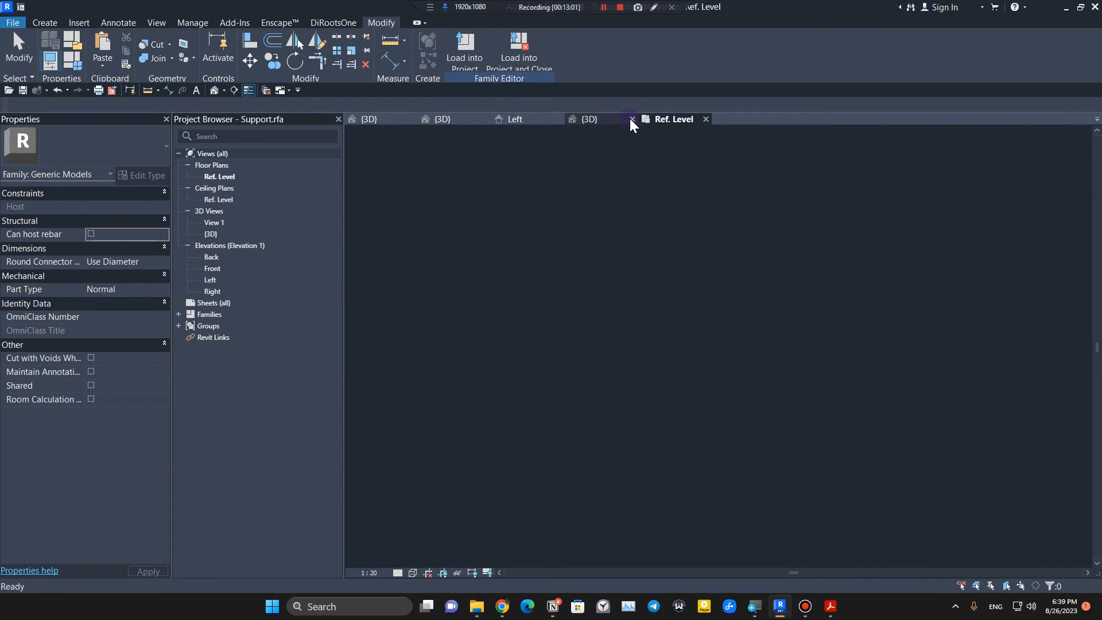
left_click(630, 118)
left_click(629, 118)
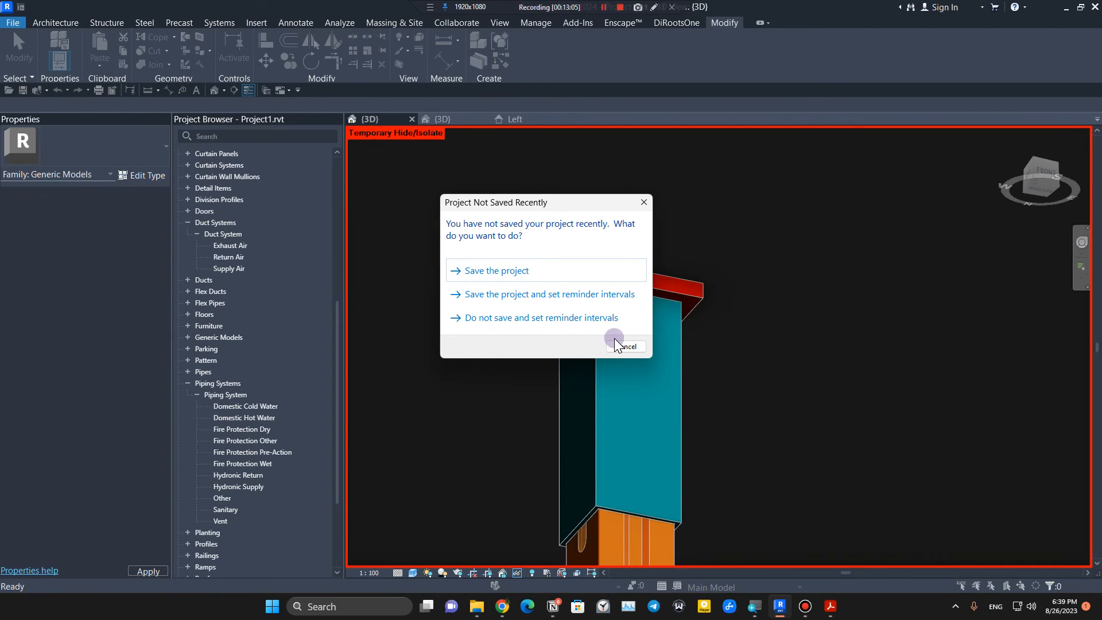
left_click(626, 344)
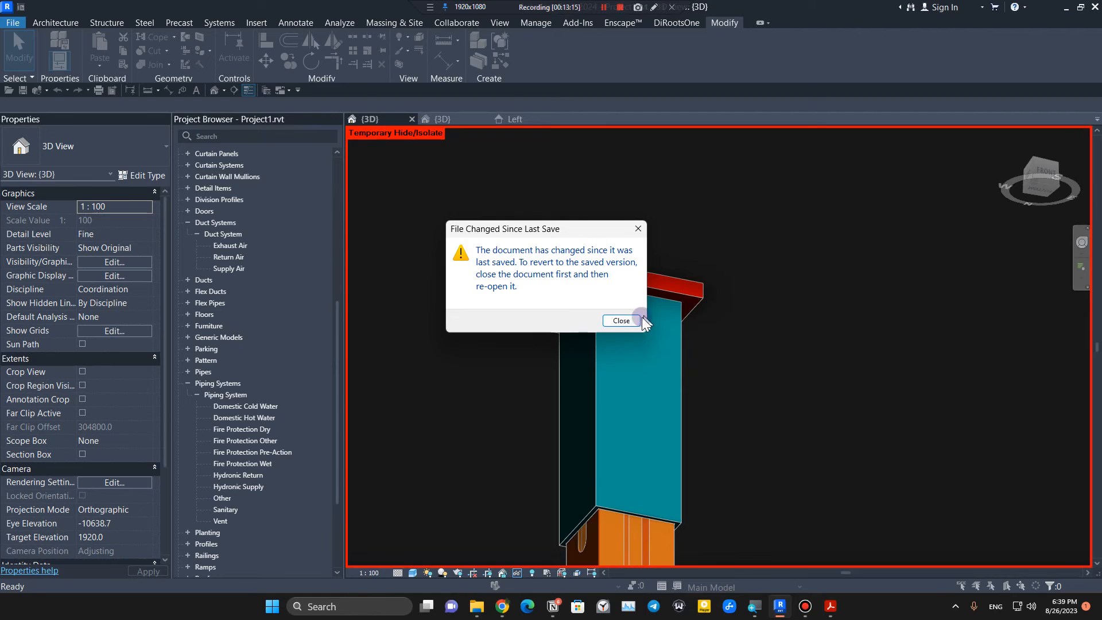
left_click(621, 321)
left_click(481, 120)
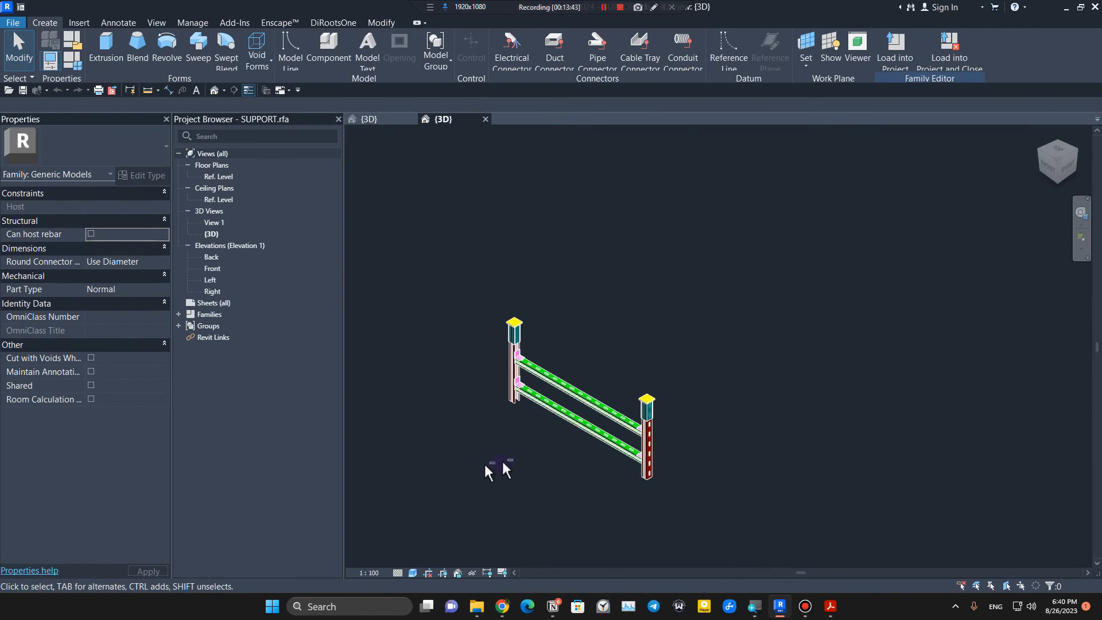
Step: Examine the finished support in 3D, selecting the upper beam's sweep and looking over the slotted beams
middle_click_drag(492, 468, 701, 352, "shift")
scroll(441, 468, "up", 3)
scroll(560, 362, "down", 1)
left_click(560, 360)
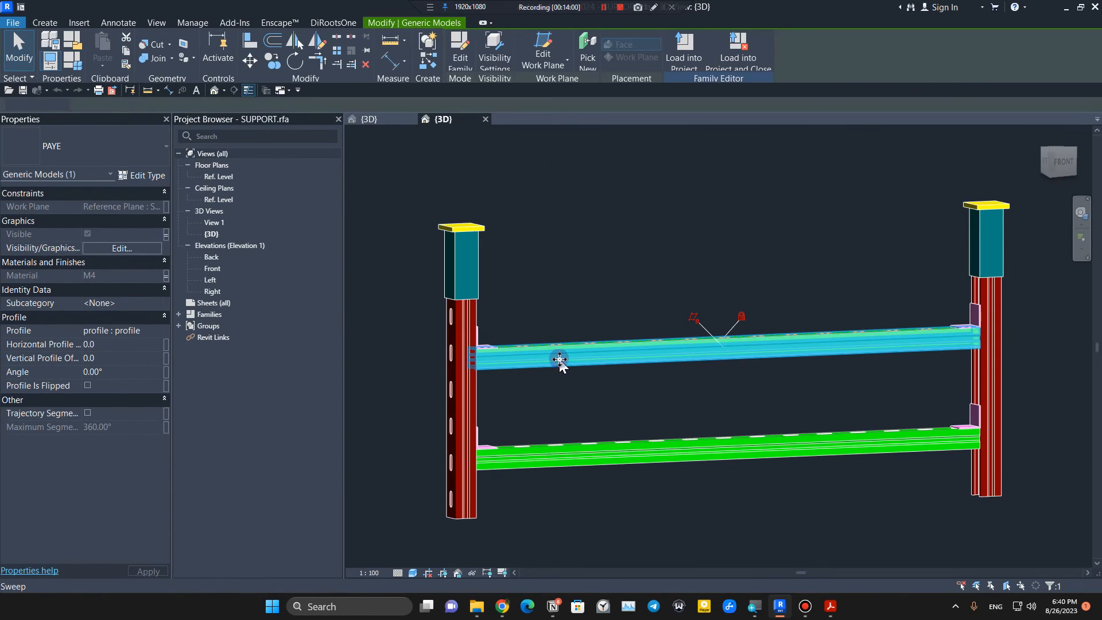
scroll(529, 372, "up", 3)
left_click(526, 372)
left_click(499, 348)
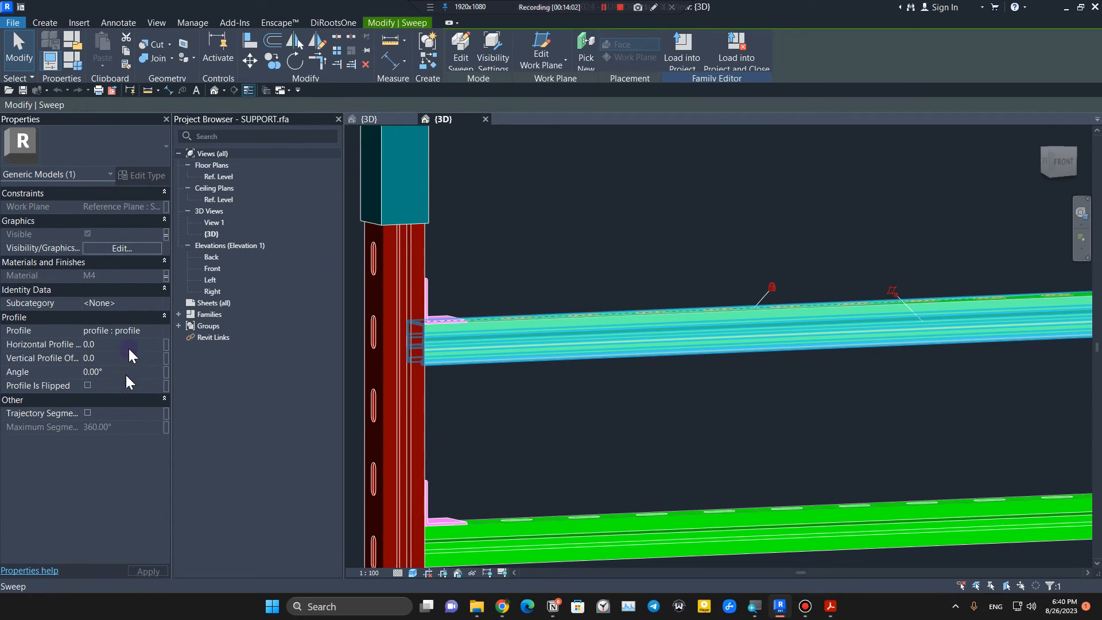
left_click(735, 425)
scroll(764, 436, "down", 3)
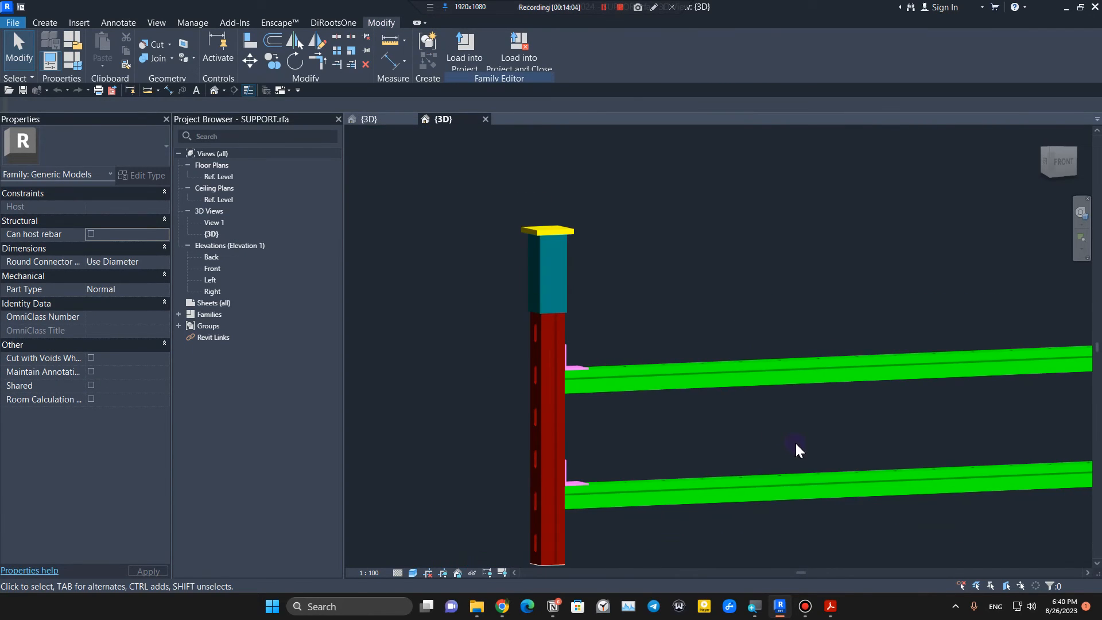
middle_click_drag(798, 450, 589, 355, "shift")
scroll(484, 372, "up", 3)
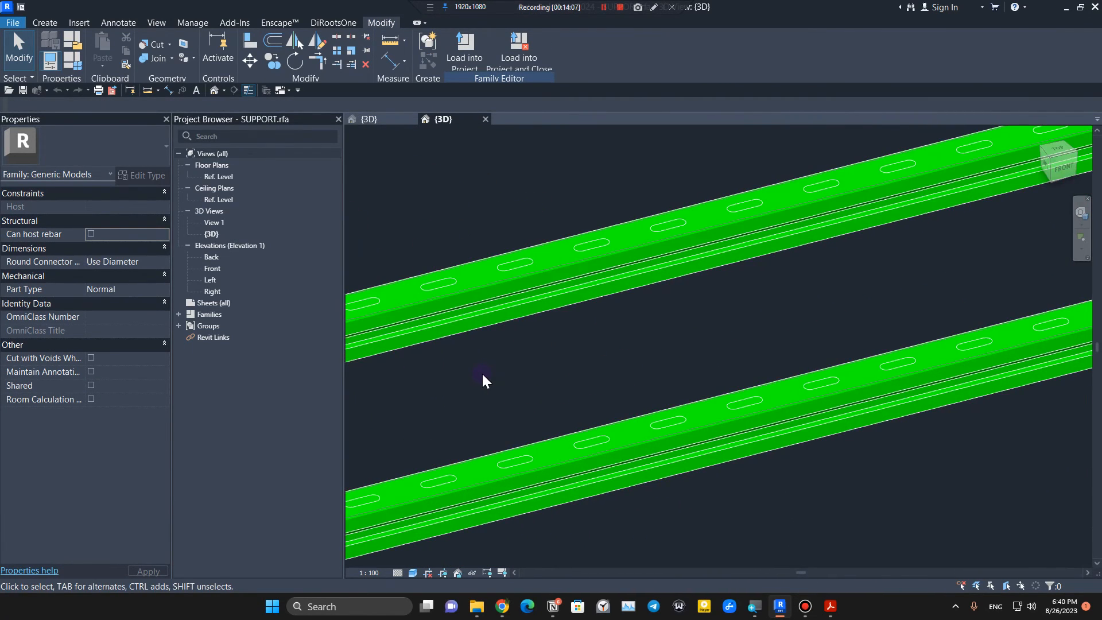
scroll(484, 376, "down", 3)
Step: Switch to the Project1 3D view and examine the placed support's post, bracket and slotted beam beneath the ducts
left_click(363, 115)
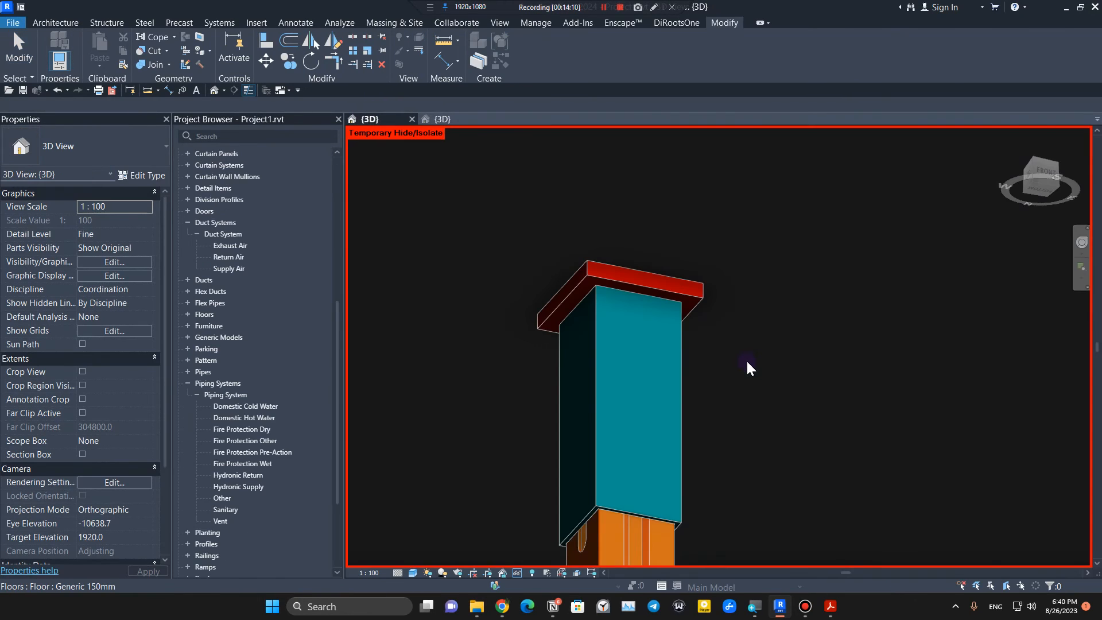
middle_click_drag(747, 368, 502, 314, "shift")
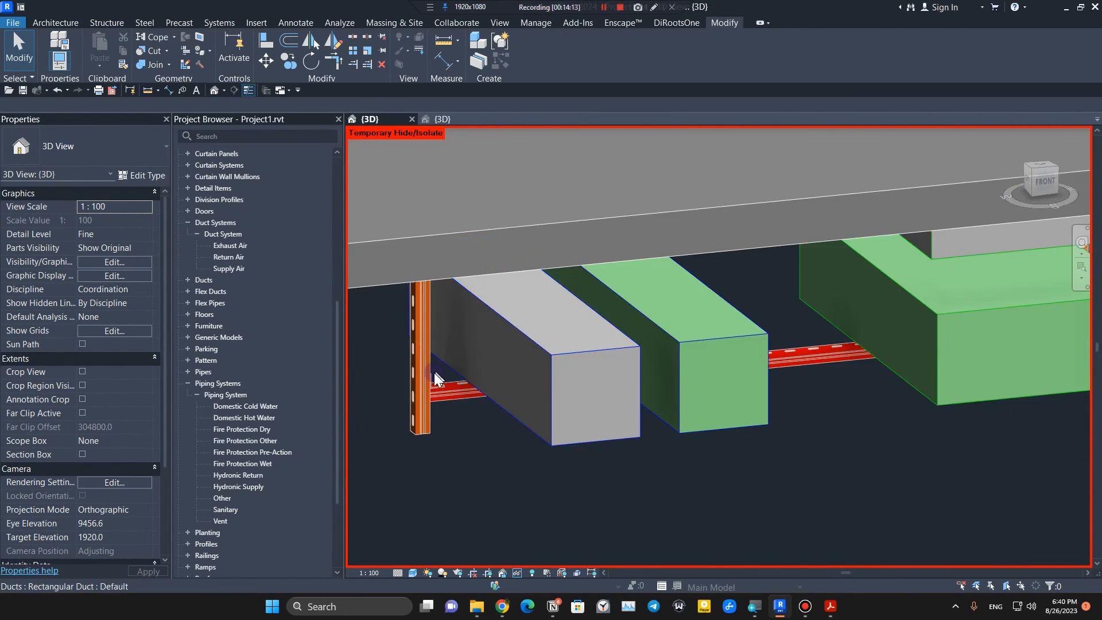
scroll(440, 380, "up", 5)
middle_click_drag(501, 528, 508, 467)
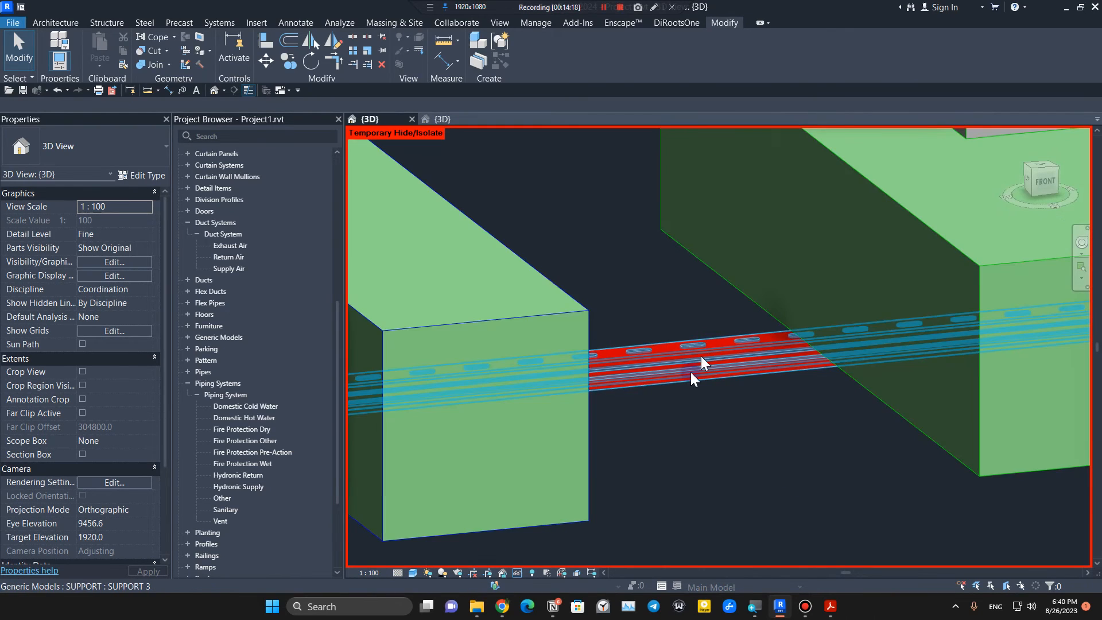
scroll(655, 451, "down", 1)
middle_click_drag(528, 483, 916, 420)
middle_click_drag(438, 400, 590, 408)
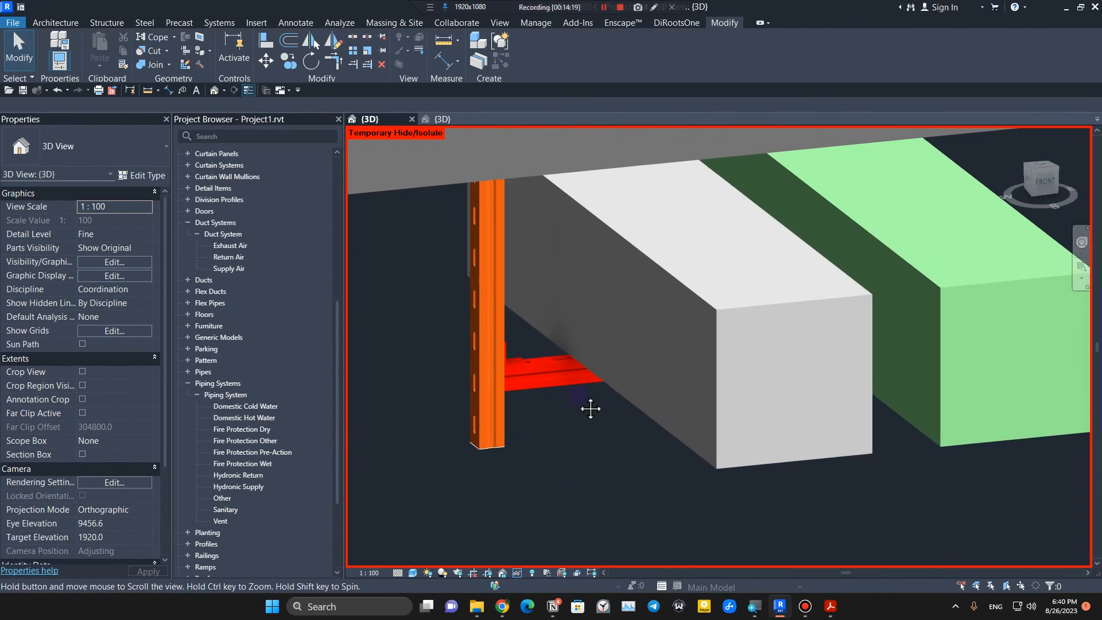
scroll(536, 380, "up", 3)
Step: Set the project 3D view's detail level to Coarse
left_click(399, 574)
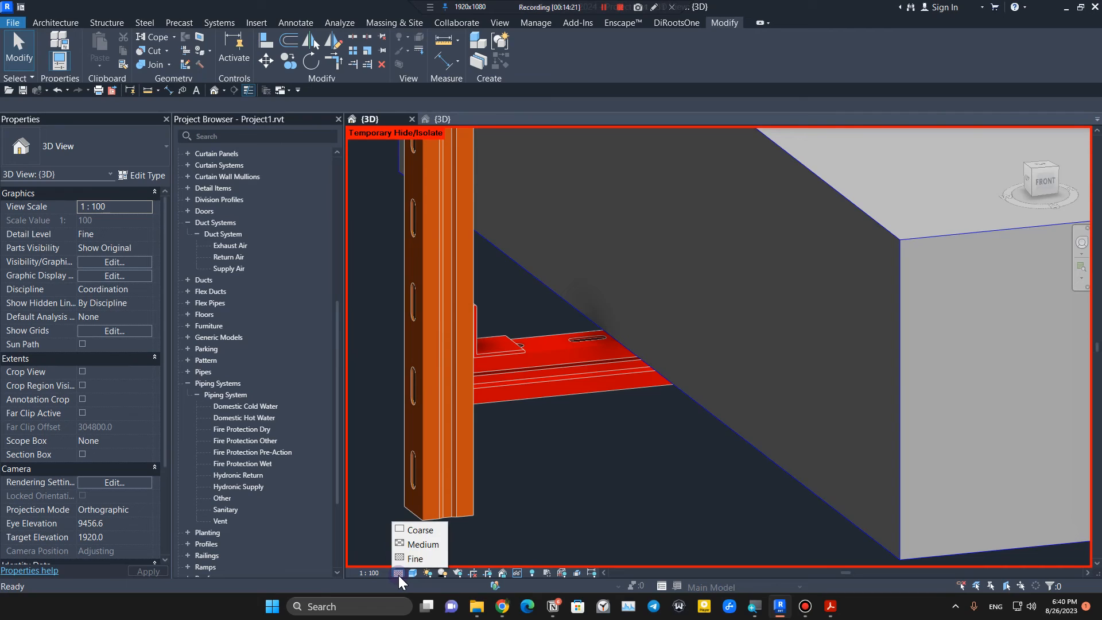
left_click(424, 530)
scroll(630, 423, "down", 5)
middle_click_drag(640, 490, 422, 525, "shift")
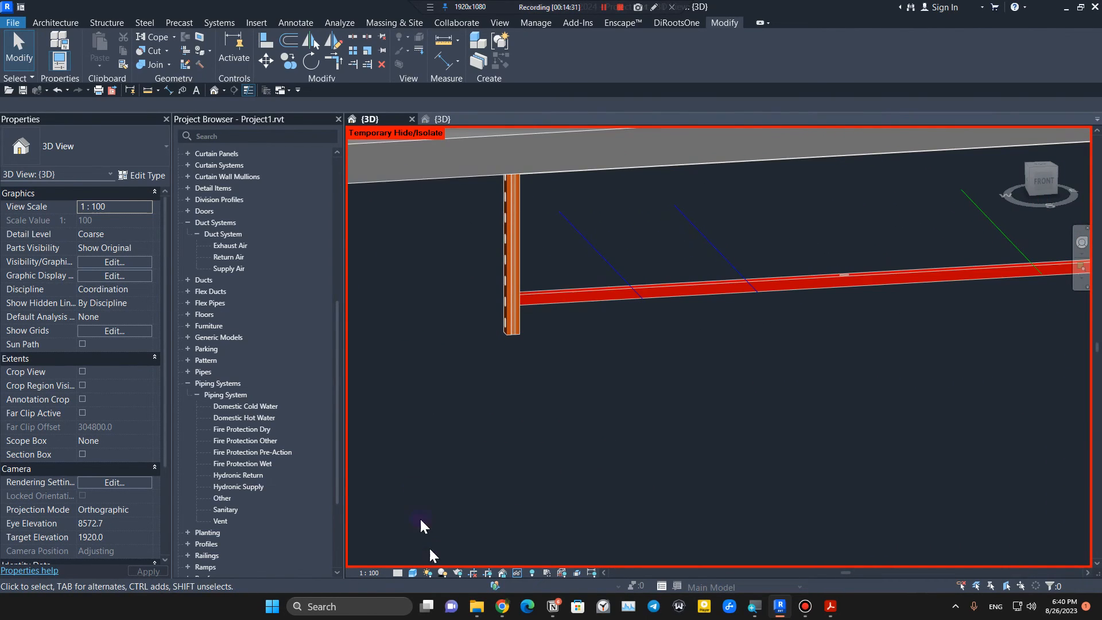
Step: Return to SUPPORT.rfa and select the lower beam's overlapping sweeps one after the other to compare them
left_click(450, 121)
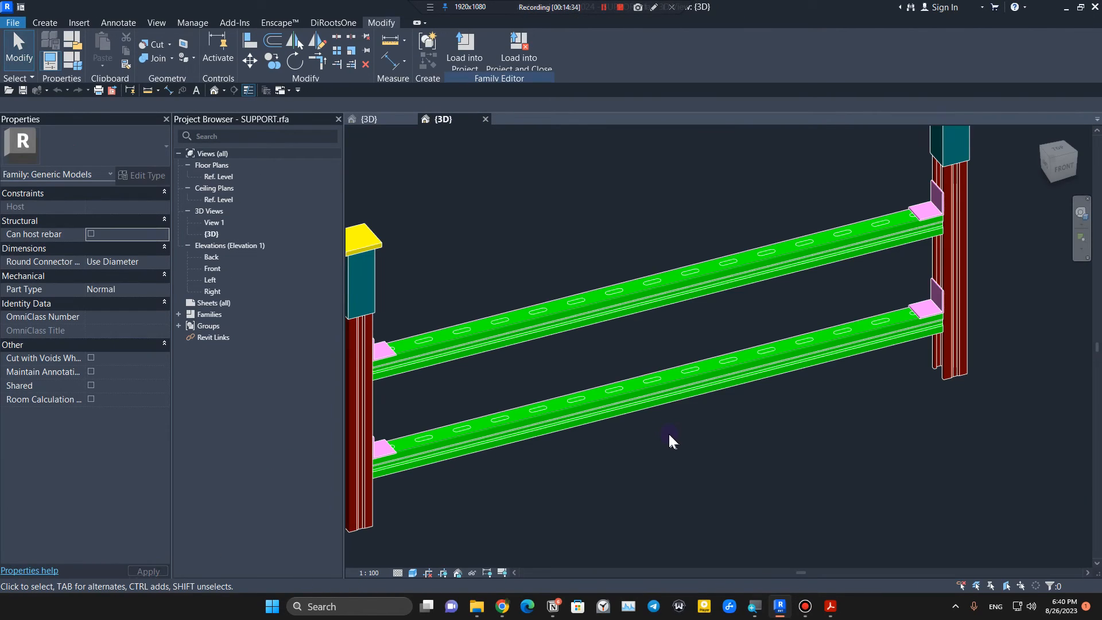
scroll(669, 433, "down", 2)
middle_click_drag(602, 464, 701, 456)
scroll(597, 447, "up", 4)
middle_click_drag(595, 446, 594, 512, "shift")
scroll(460, 396, "up", 3)
middle_click_drag(643, 476, 539, 468)
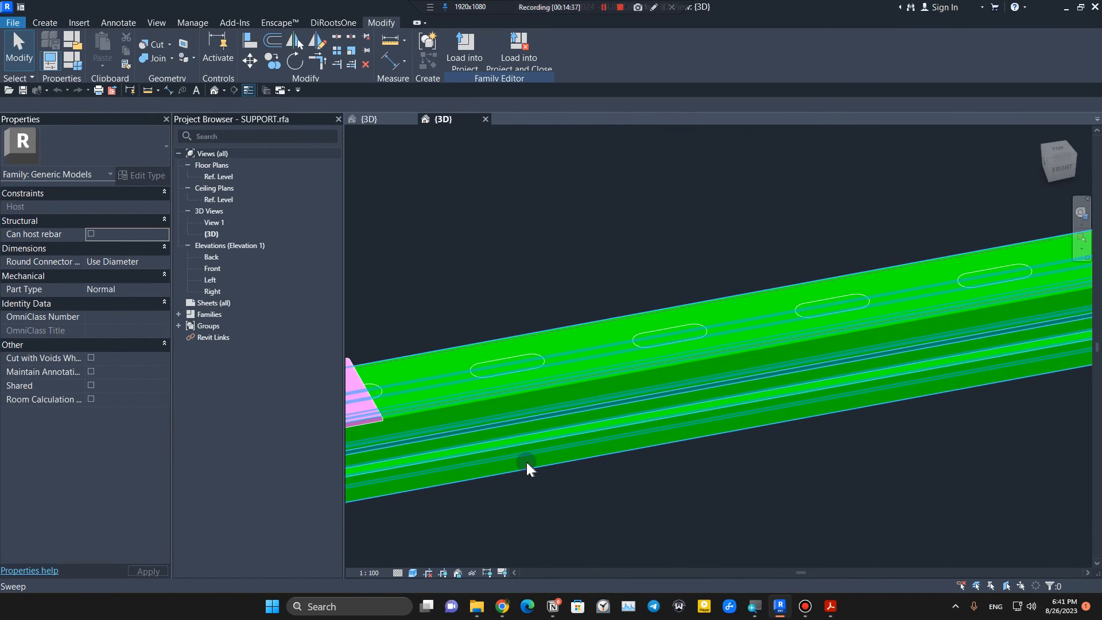
left_click(526, 462)
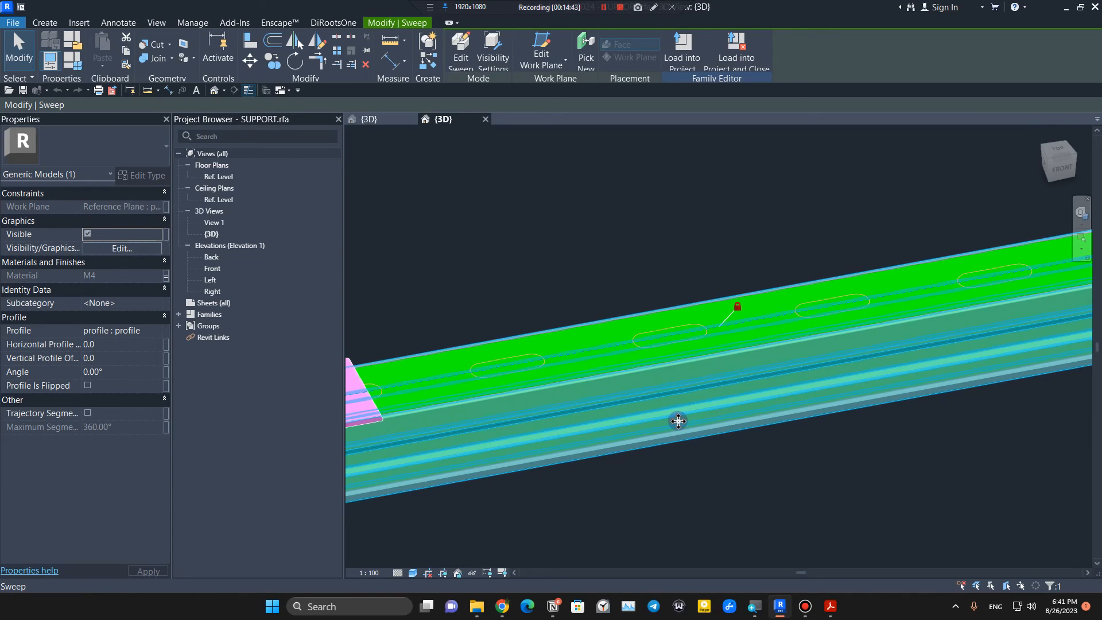
left_click(575, 338)
left_click(574, 338)
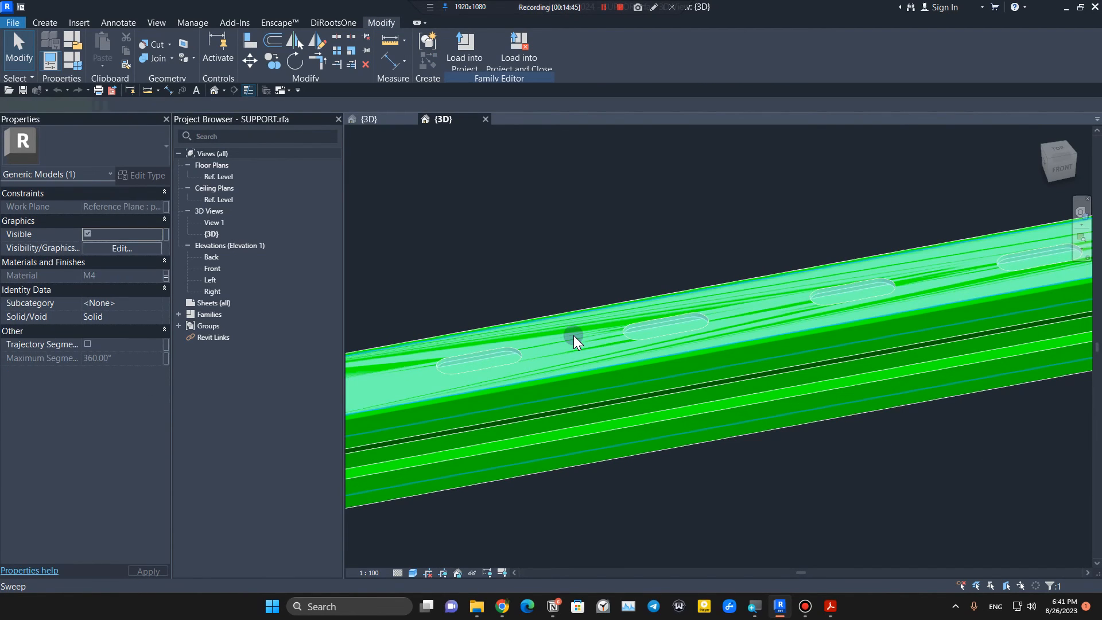
Step: Check the detail levels in the visibility settings of the lower beam's Solid sweep, leaving them unchanged
scroll(643, 351, "down", 5)
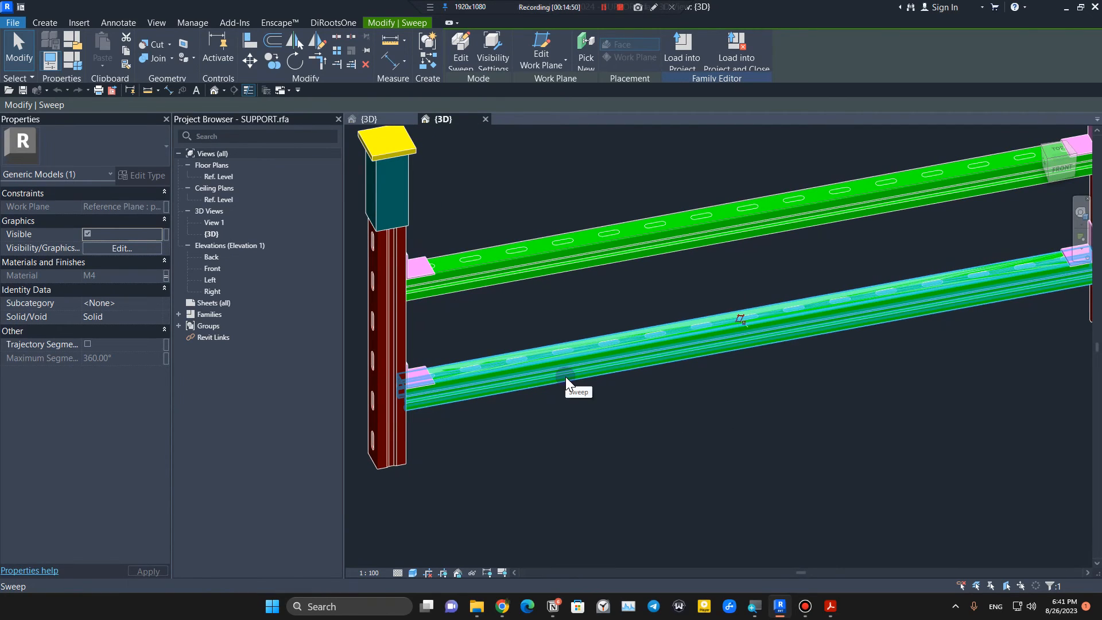
scroll(566, 377, "up", 4)
scroll(596, 313, "up", 3)
middle_click_drag(596, 313, 567, 319)
key("Escape")
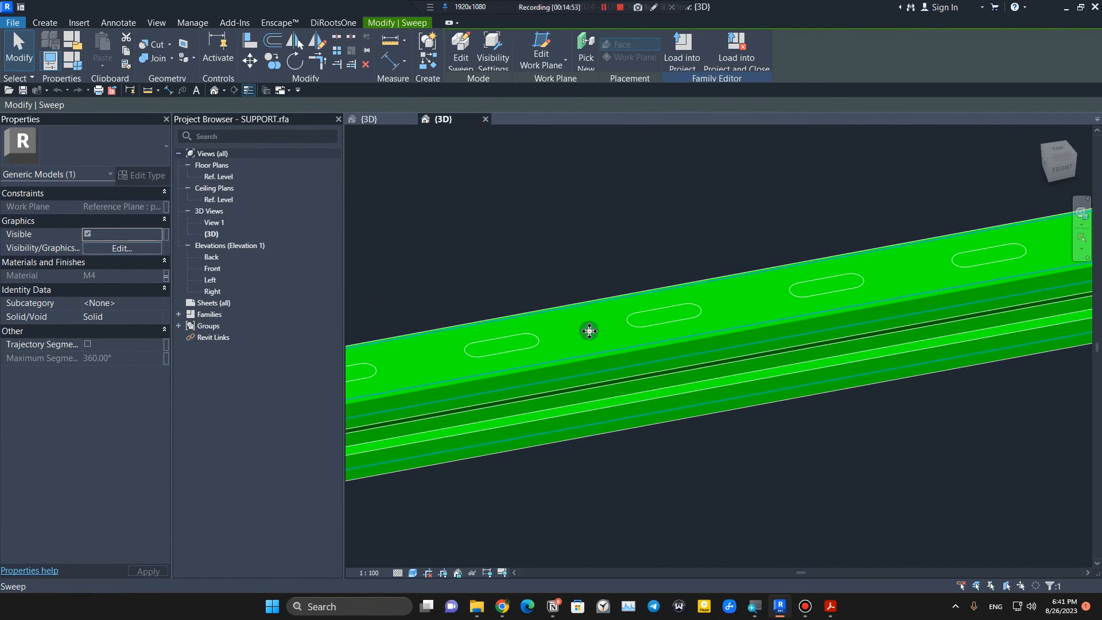
left_click(589, 330)
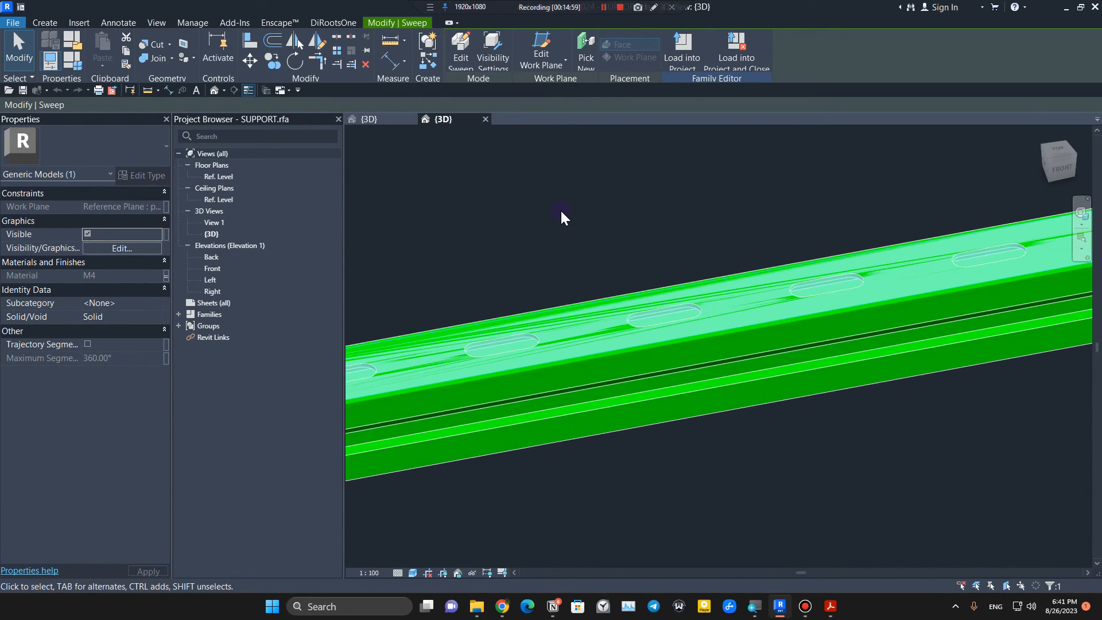
left_click(494, 61)
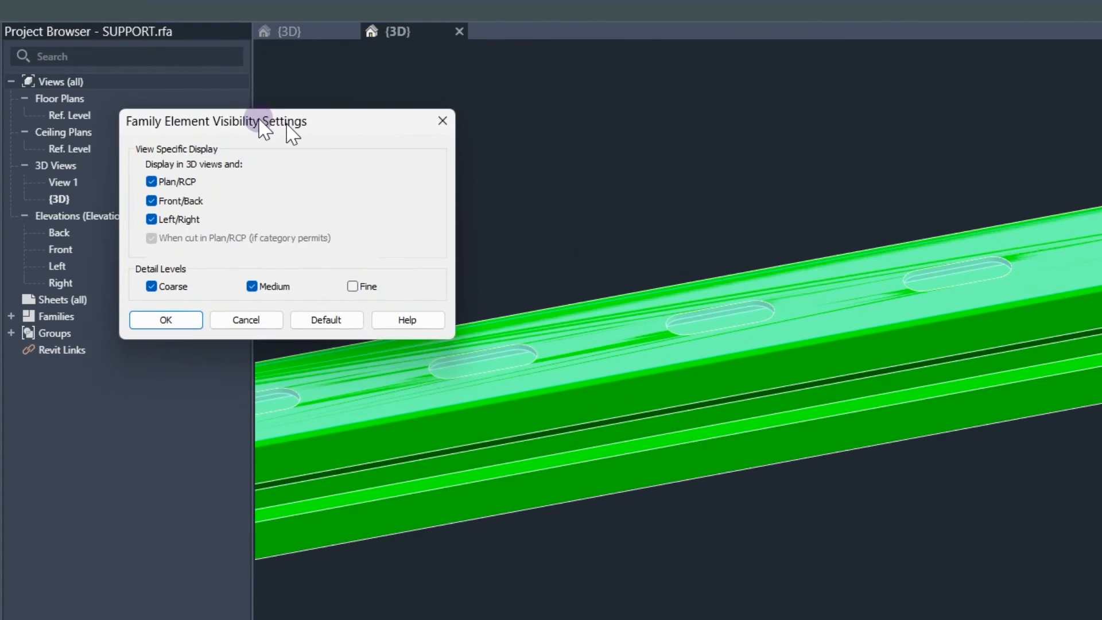
left_click_drag(259, 120, 207, 110)
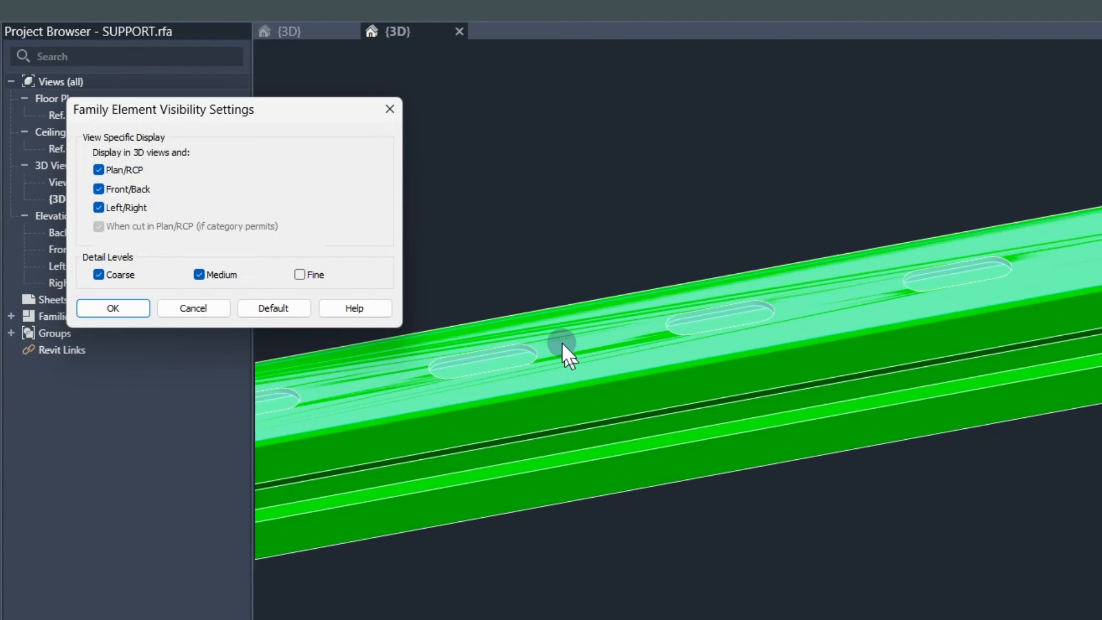
left_click(195, 310)
Step: Check the detail levels in the visibility settings of the lower beam's profile-based sweep, leaving them unchanged
left_click(517, 494)
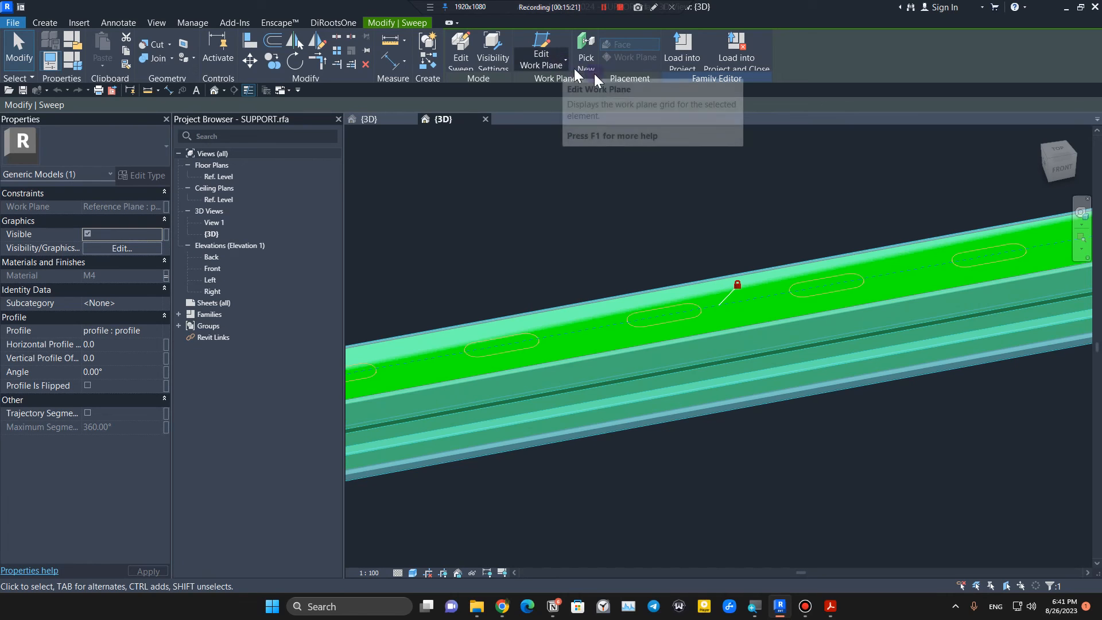
left_click(500, 60)
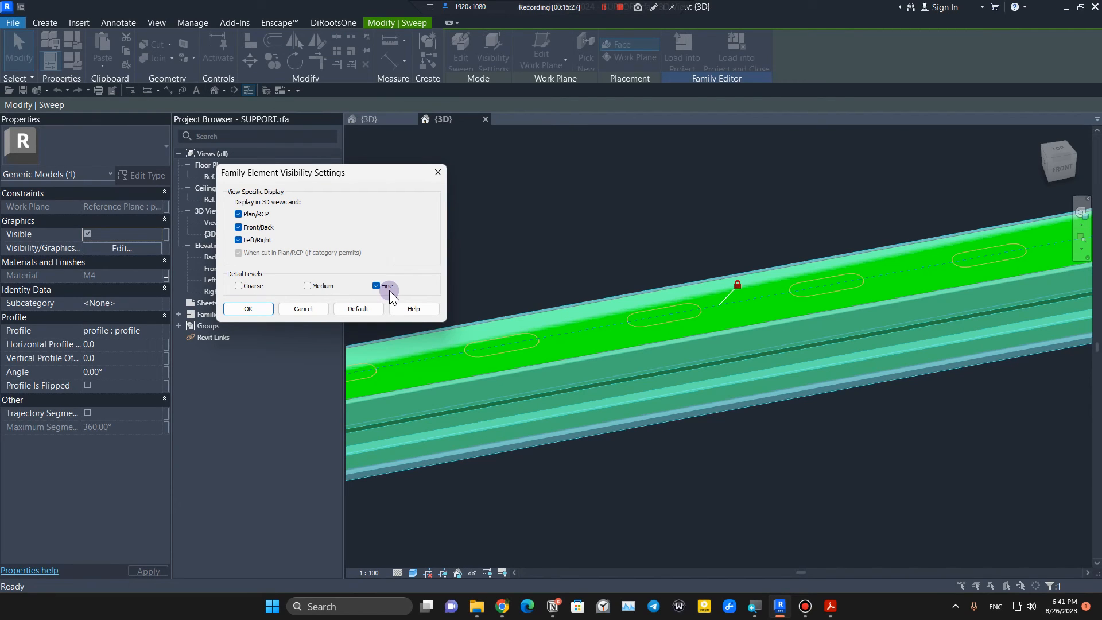
left_click(295, 310)
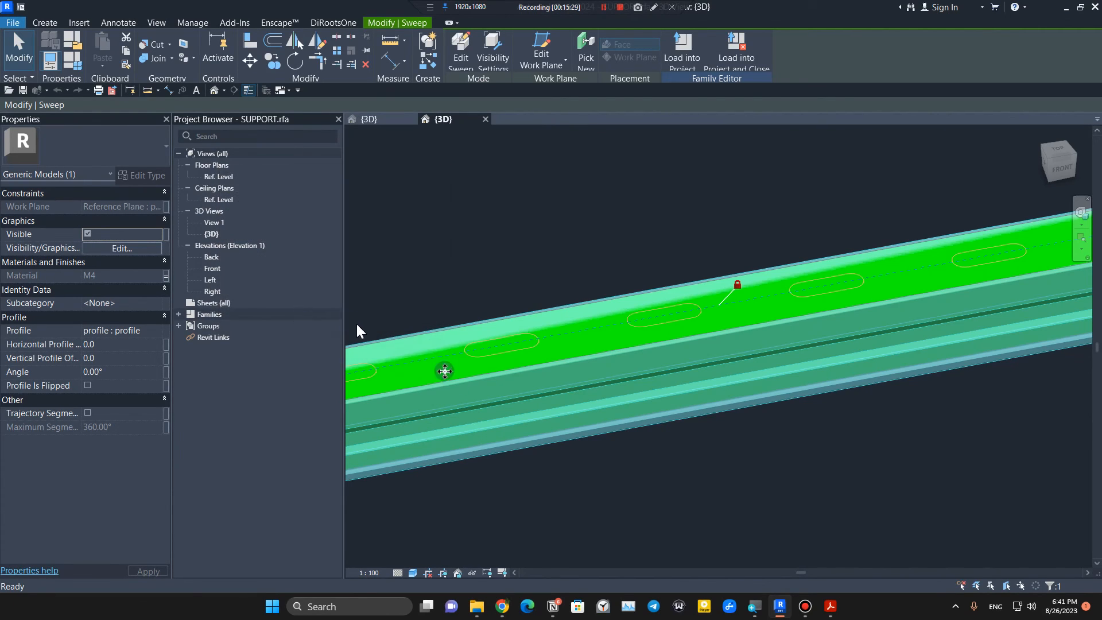
Step: Select a slot of the upper beam to examine its model group
scroll(599, 427, "down", 3)
scroll(599, 428, "down", 4)
middle_click_drag(616, 434, 605, 499)
scroll(461, 395, "up", 5)
middle_click_drag(514, 437, 780, 396)
left_click(804, 409)
scroll(598, 362, "up", 5)
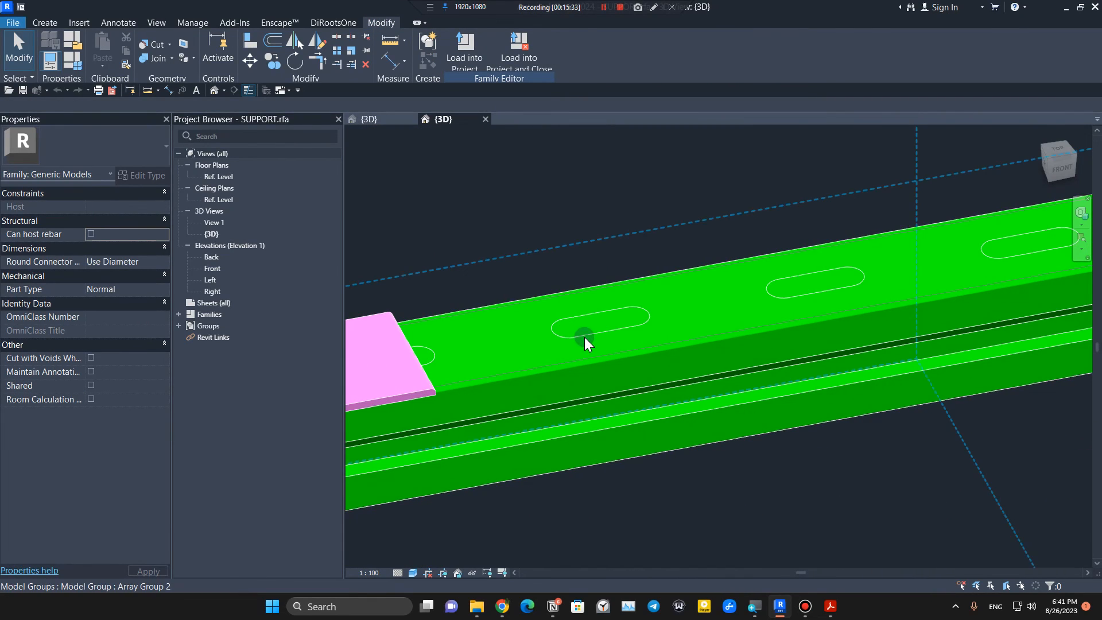
left_click(579, 332)
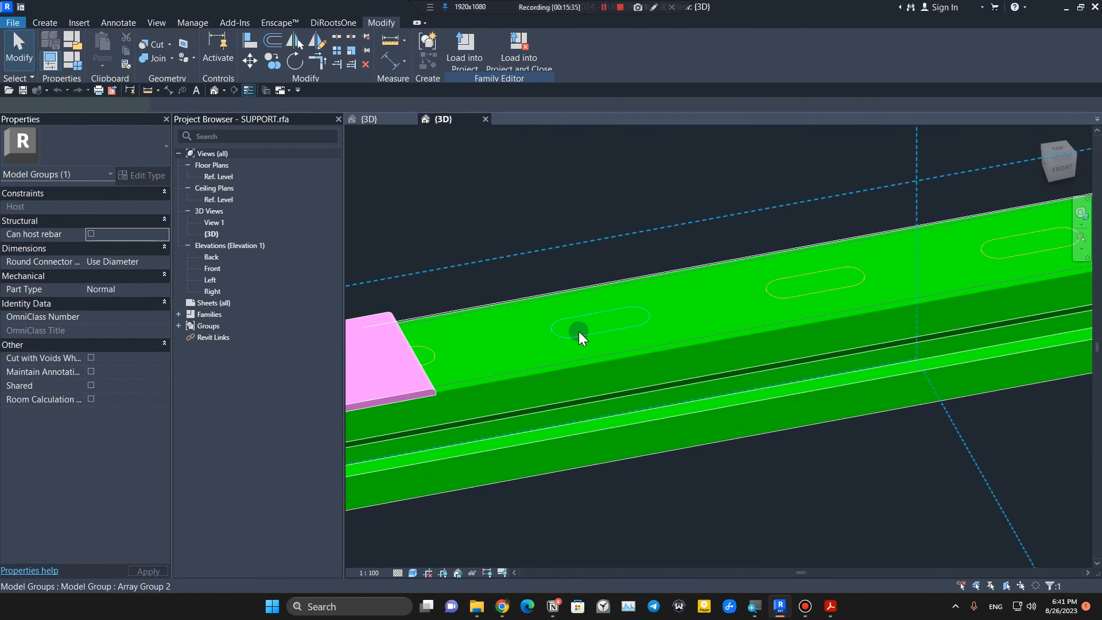
scroll(737, 393, "down", 6)
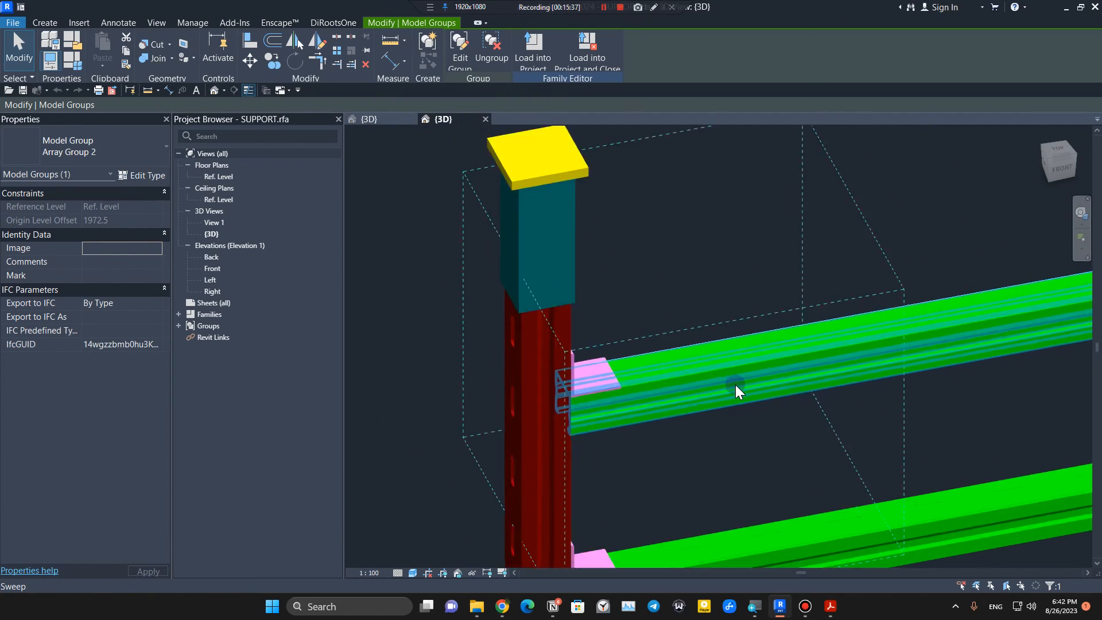
Step: Clear the slot group selection and examine the whole support, including its slotted posts, beams, brackets and caps
scroll(561, 334, "up", 5)
scroll(596, 305, "down", 3)
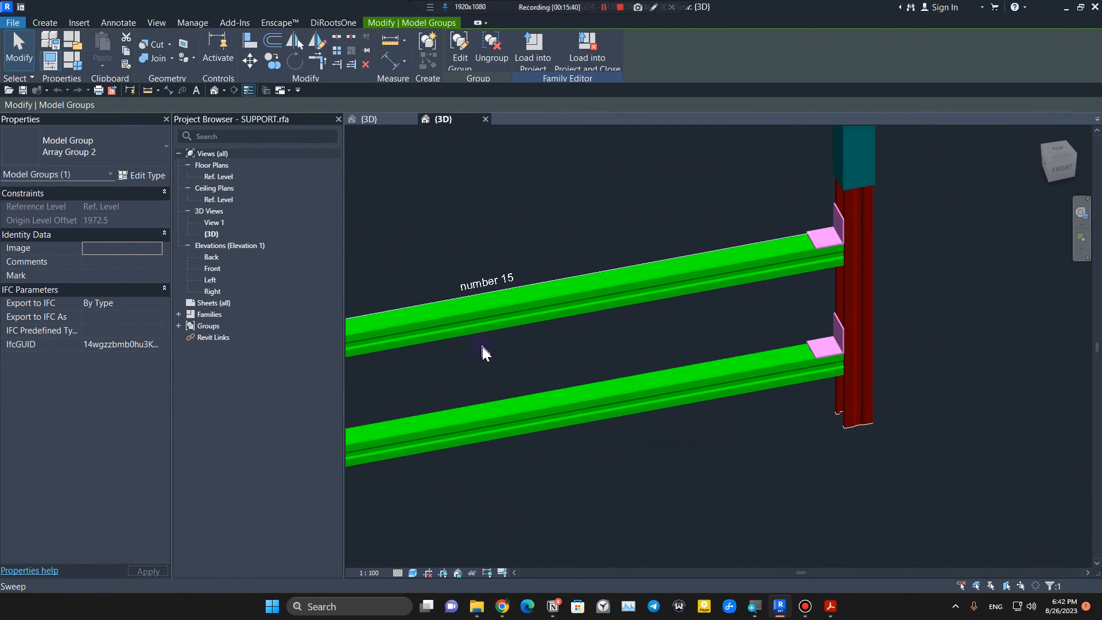
middle_click_drag(483, 347, 624, 341)
left_click(626, 342)
scroll(627, 343, "down", 3)
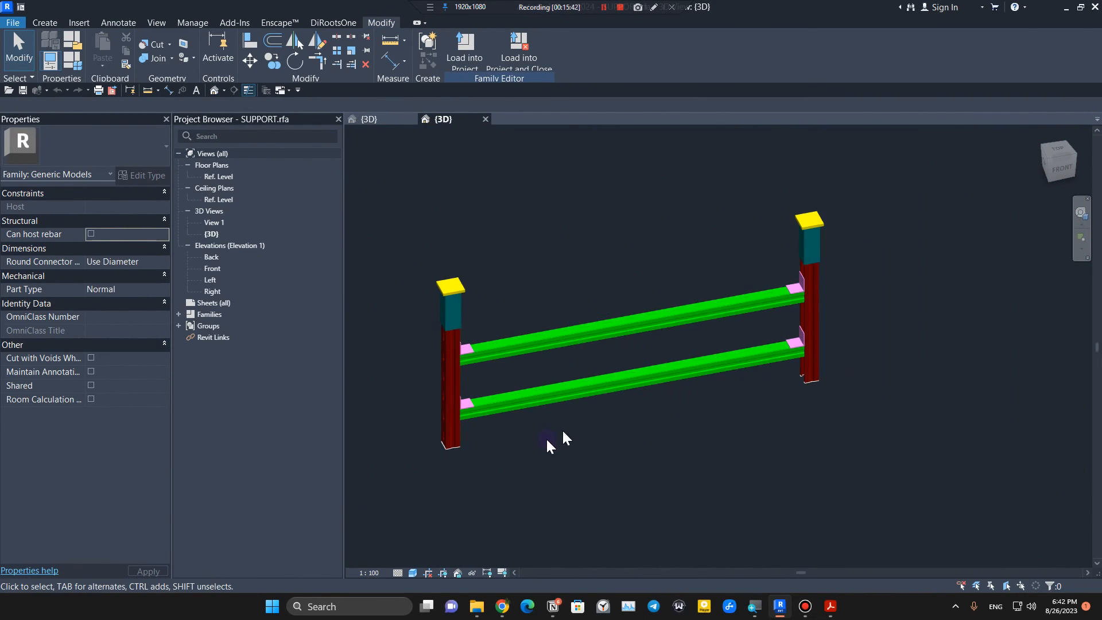
middle_click_drag(552, 439, 608, 462)
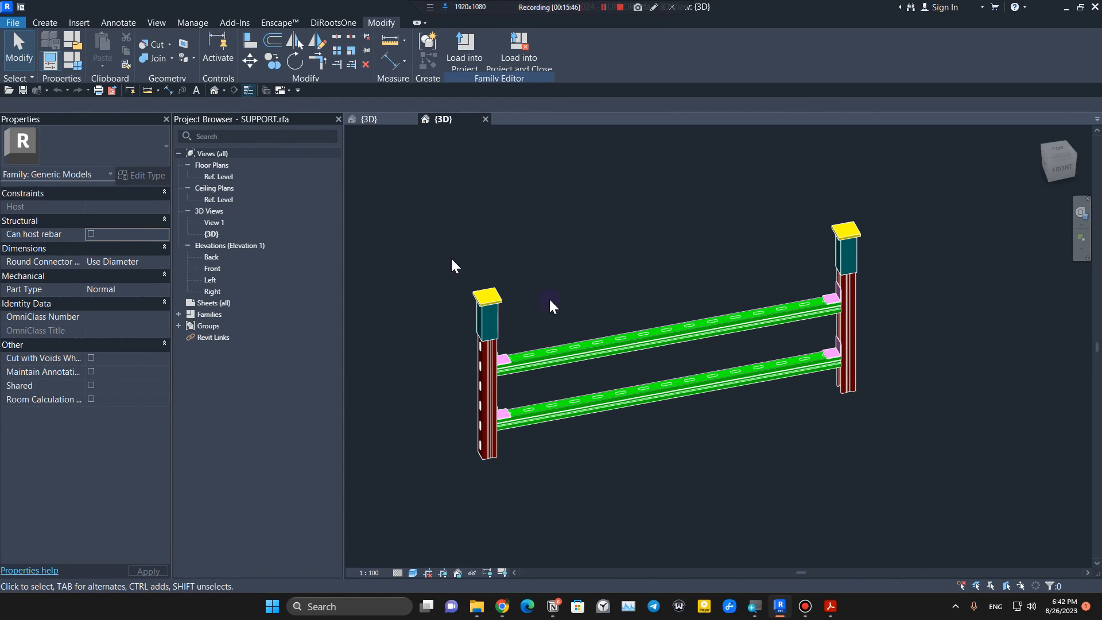
scroll(616, 381, "up", 2)
scroll(616, 381, "up", 2)
middle_click_drag(834, 508, 670, 352)
scroll(825, 504, "down", 4)
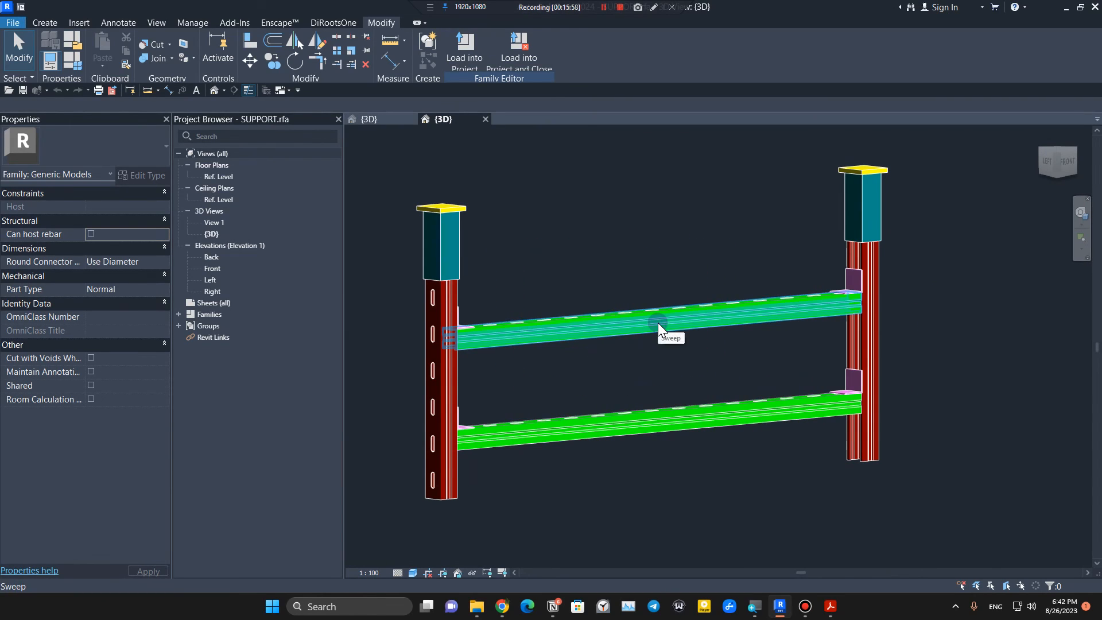
Step: Check the family parameter associated with the upper beam sweep's Visible property, keeping it linked to up
middle_click_drag(637, 347, 556, 409, "shift")
scroll(879, 307, "up", 4)
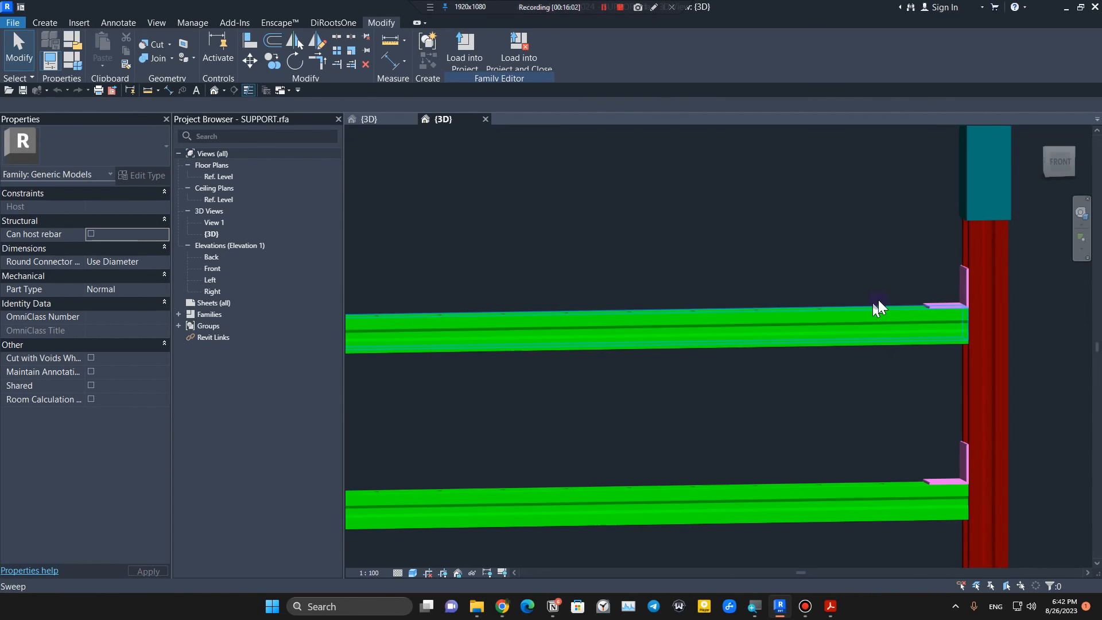
scroll(938, 290, "up", 2)
left_click(894, 398)
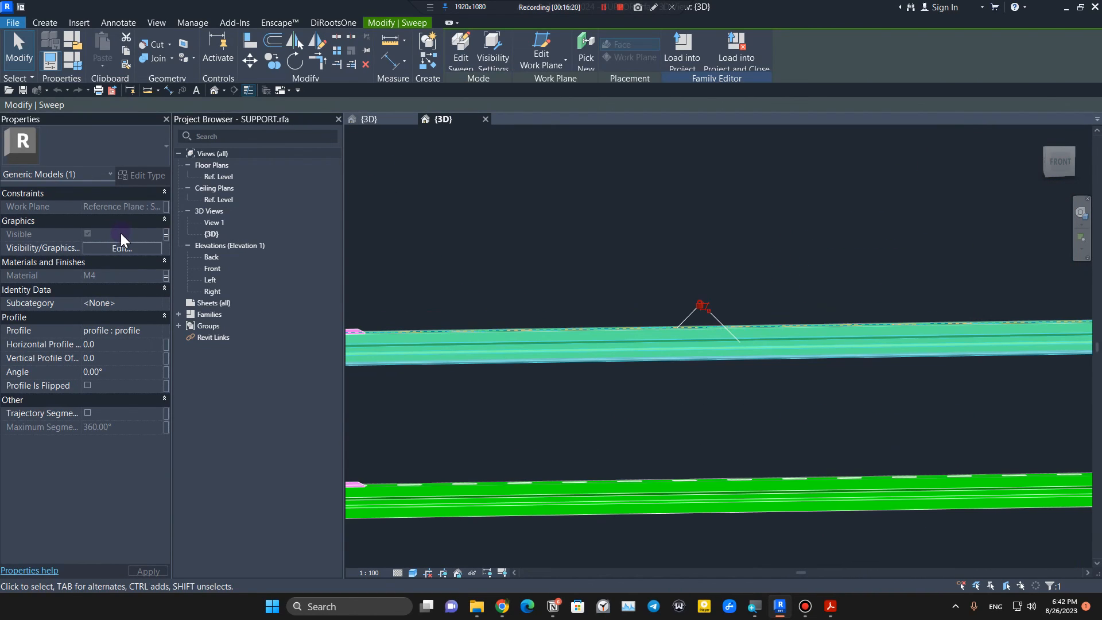
left_click(166, 234)
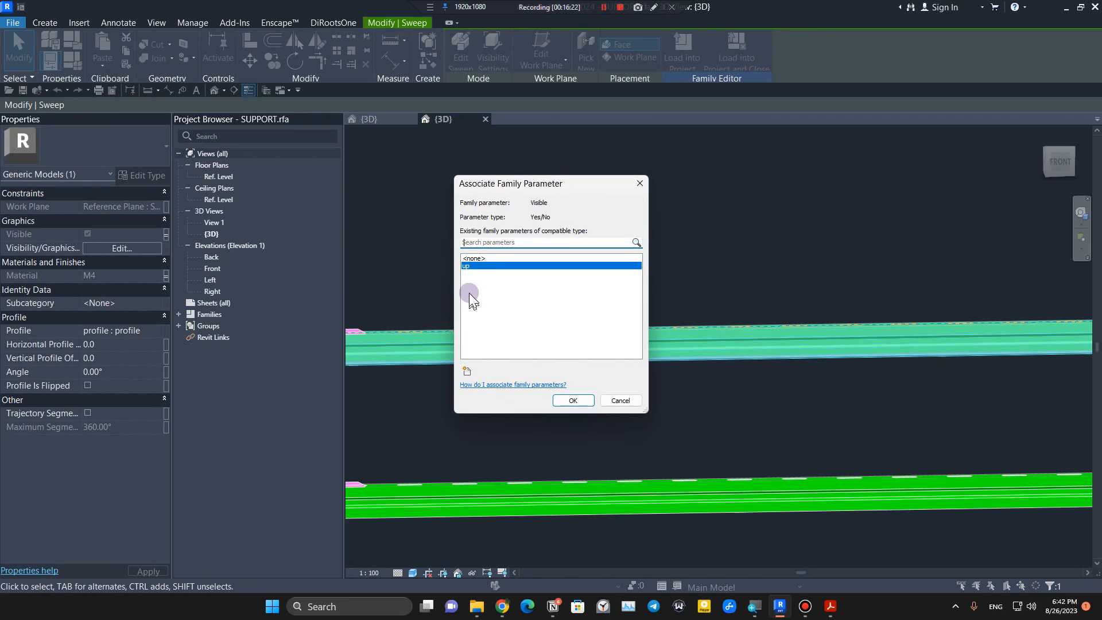
double_click(480, 266)
Step: Select the upper beam's bracket extrusion to examine its Visible property, leaving it unchanged
middle_click_drag(406, 363, 504, 378)
scroll(468, 335, "up", 3)
left_click(468, 335)
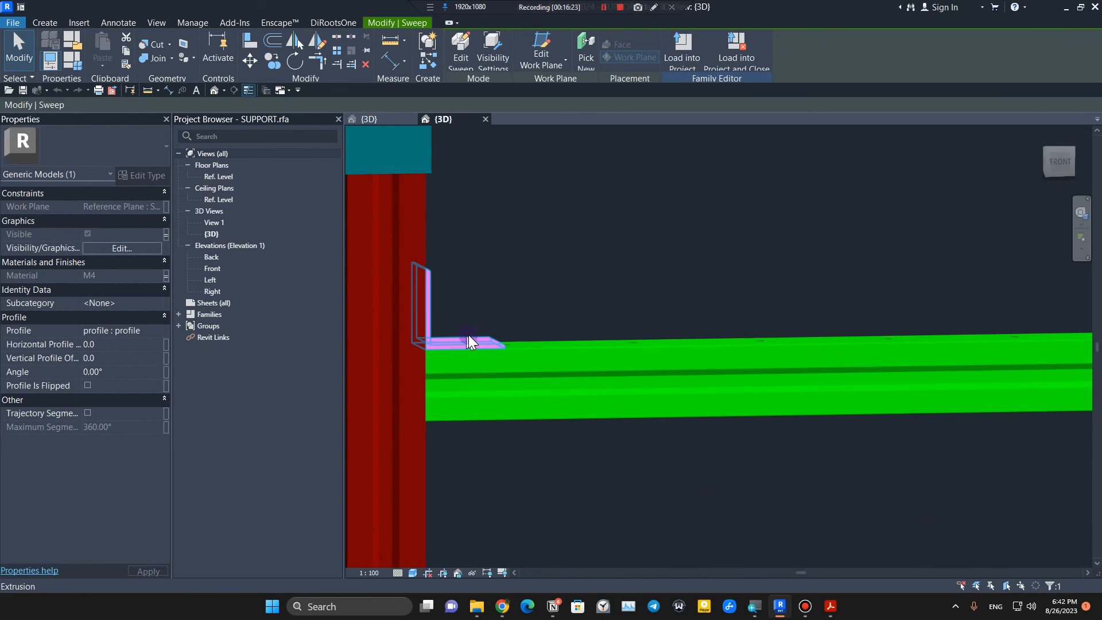
scroll(468, 336, "down", 3)
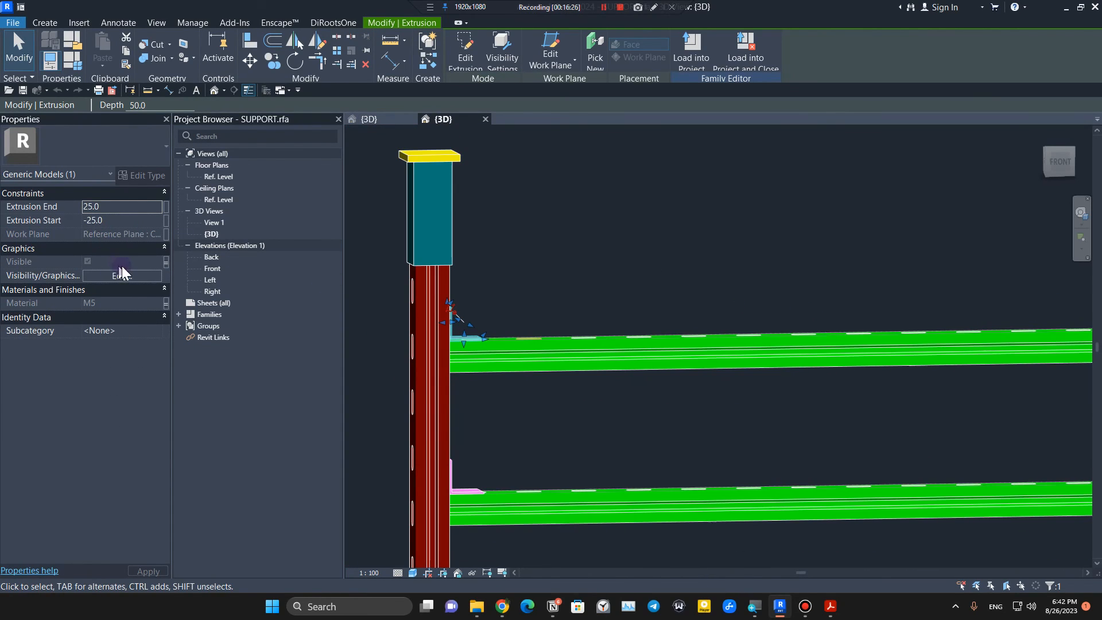
key("Escape")
scroll(482, 267, "down", 3)
middle_click_drag(528, 282, 496, 316)
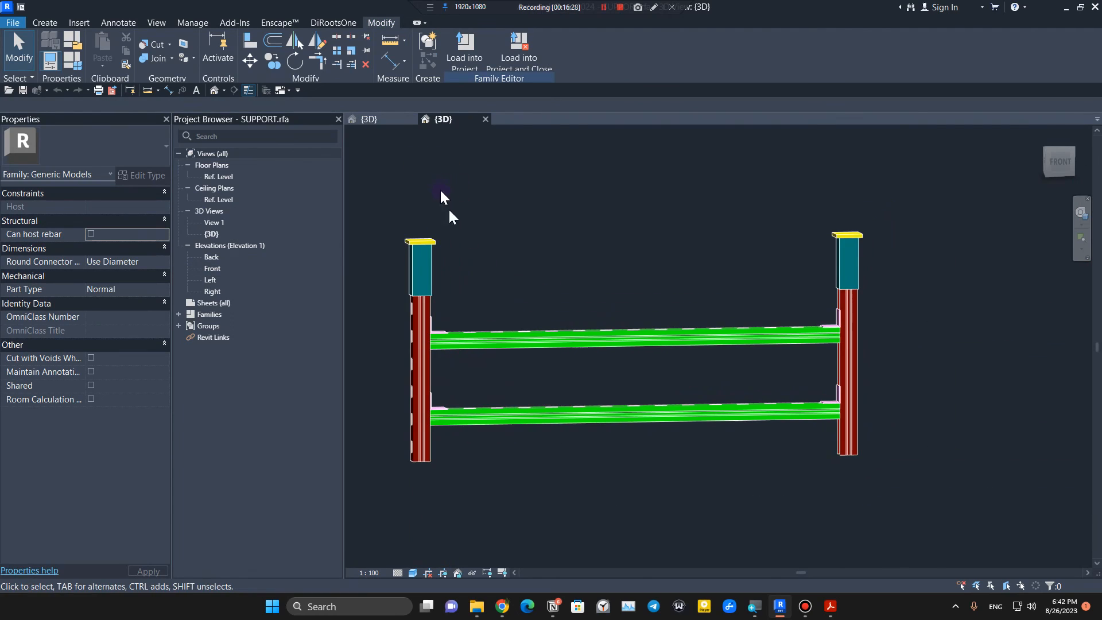
Step: Switch to Project1.rvt and use Create Similar to place another SUPPORT 3 instance, 1880 mm long, beneath the upper slab
left_click(370, 119)
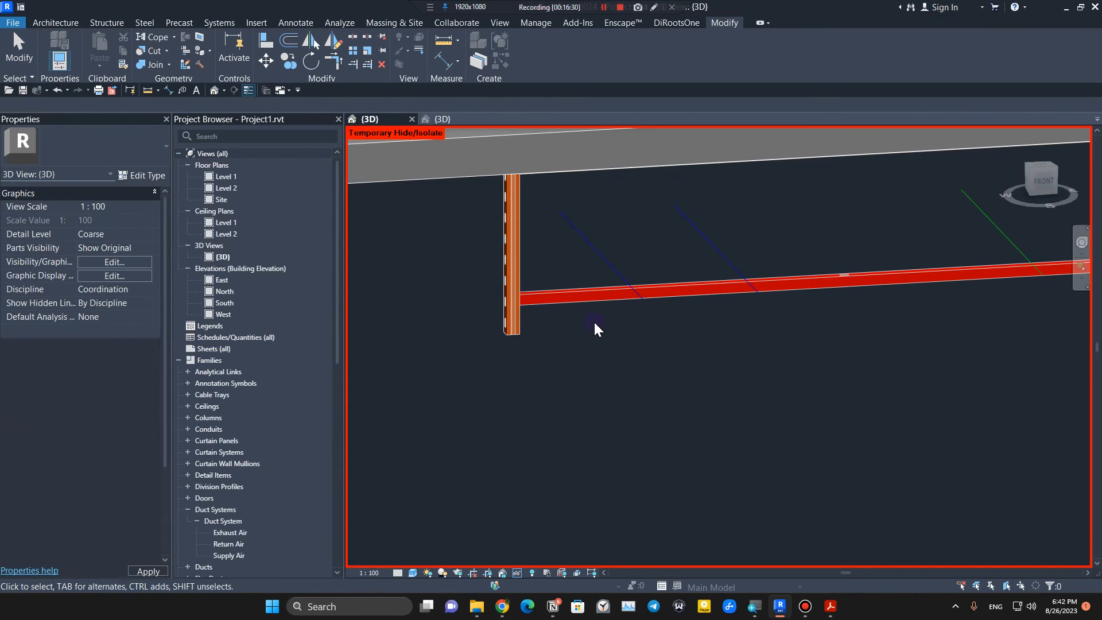
scroll(593, 321, "down", 4)
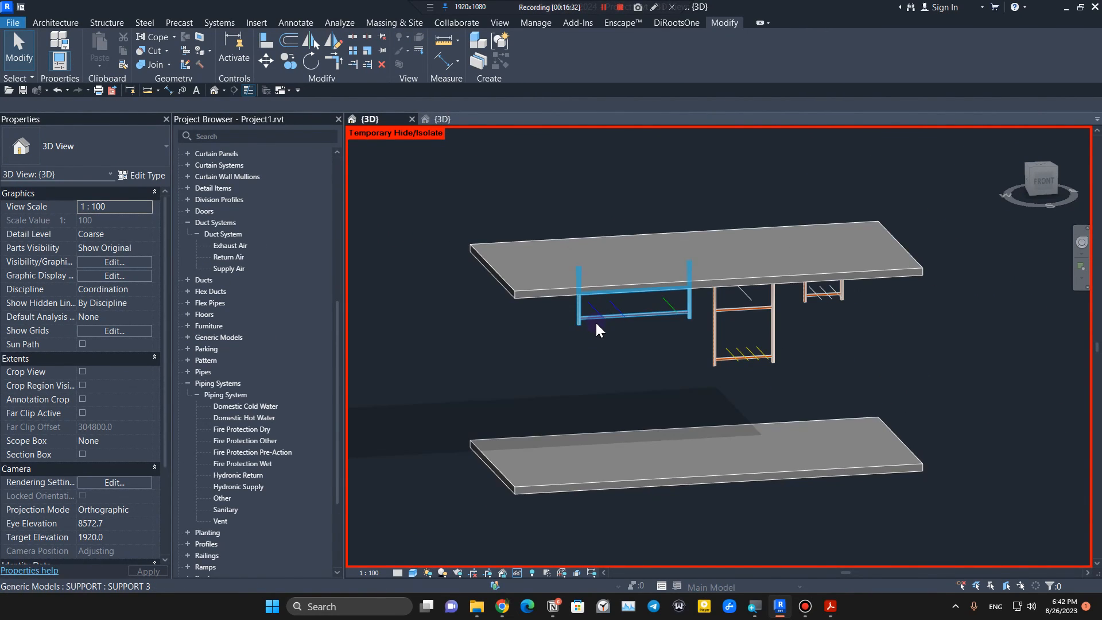
left_click(596, 324)
middle_click_drag(868, 328, 829, 384)
left_click(1040, 166)
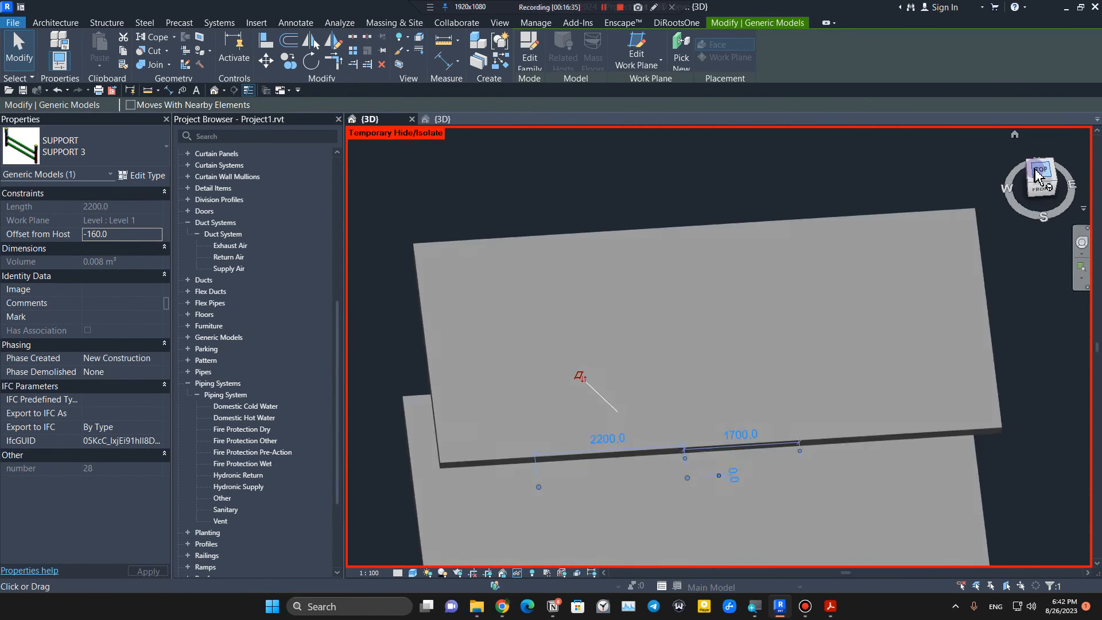
key("c")
key("s")
scroll(677, 389, "up", 3)
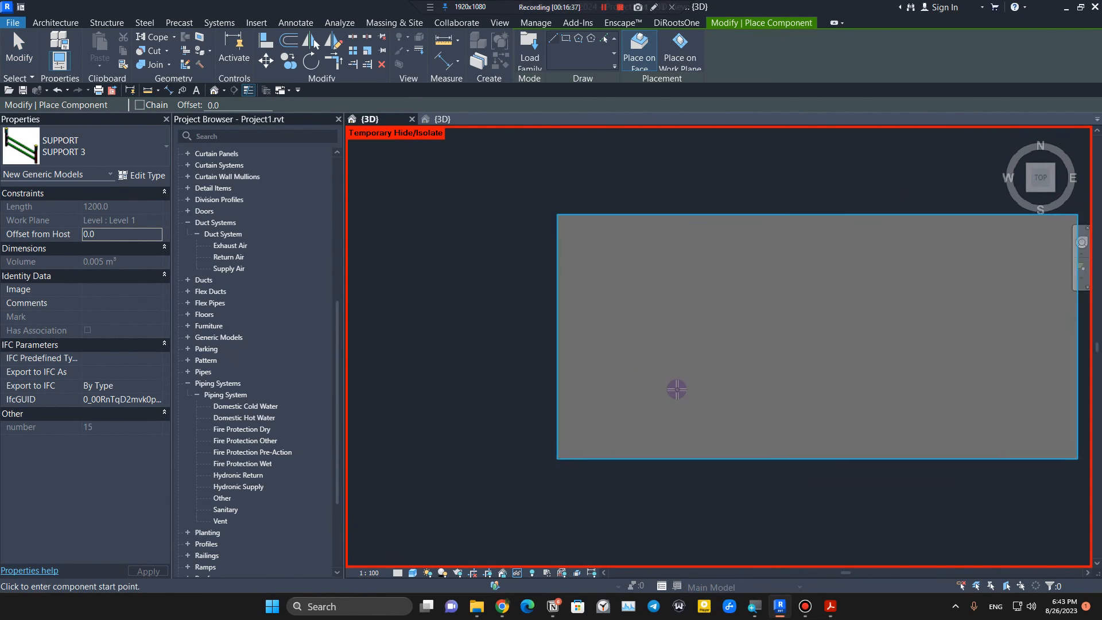
scroll(633, 402, "down", 3)
key("Escape")
Step: Examine the placed support beneath the slab up close, including its slotted posts and both beams
middle_click_drag(583, 457, 692, 472, "shift")
scroll(542, 449, "up", 3)
middle_click_drag(455, 444, 602, 459)
scroll(603, 459, "up", 5)
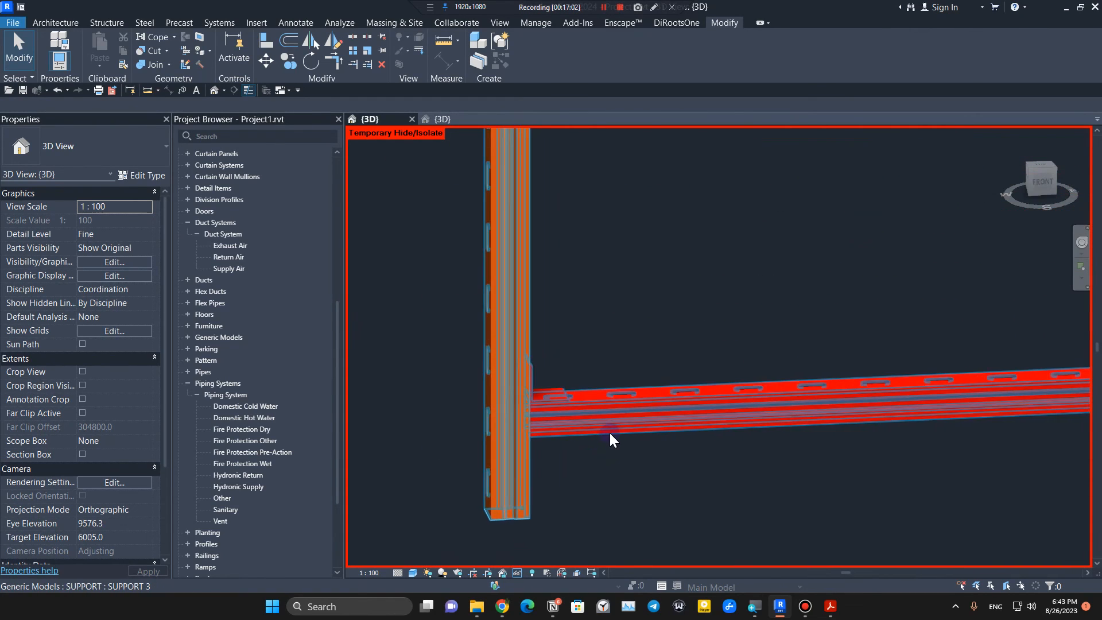
scroll(613, 440, "down", 3)
middle_click_drag(770, 460, 582, 370)
scroll(509, 385, "down", 3)
left_click(583, 371)
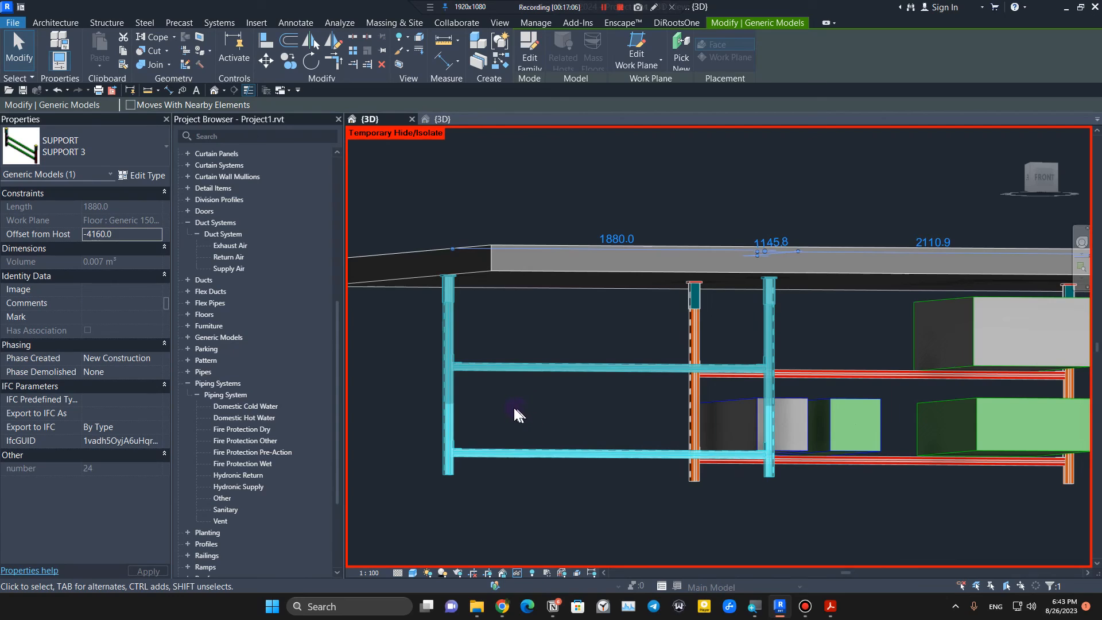
left_click(528, 413)
middle_click_drag(529, 412, 496, 319, "shift")
Step: Duplicate the 1880 mm support's type as SUPPORT 5 and turn off its up parameter
left_click(496, 320)
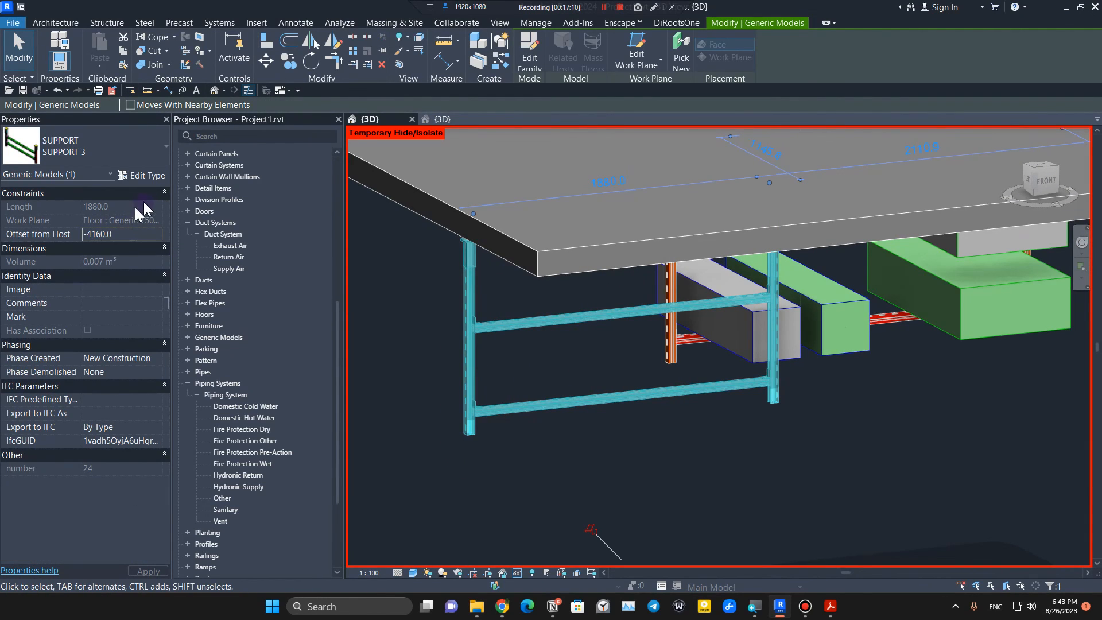
left_click(157, 181)
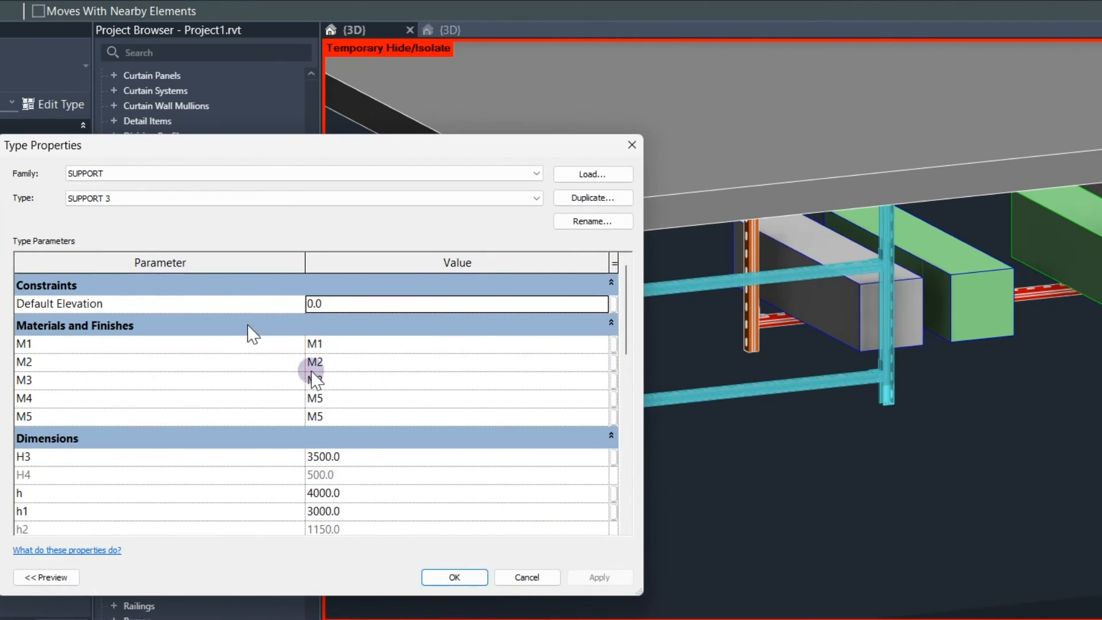
scroll(269, 379, "down", 1)
scroll(223, 373, "down", 5)
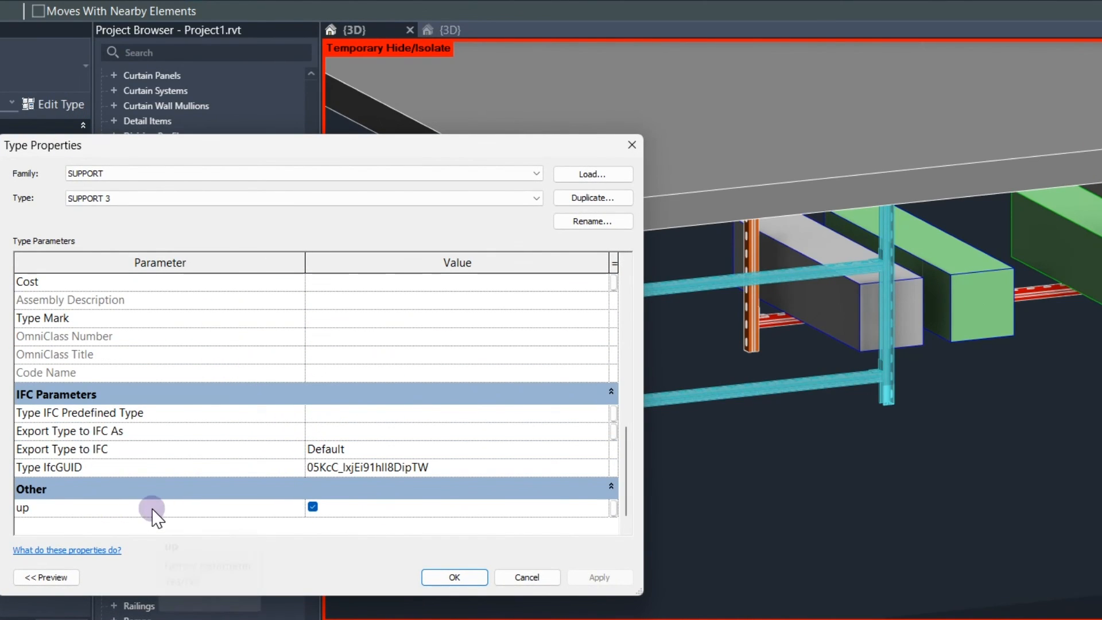
left_click(595, 202)
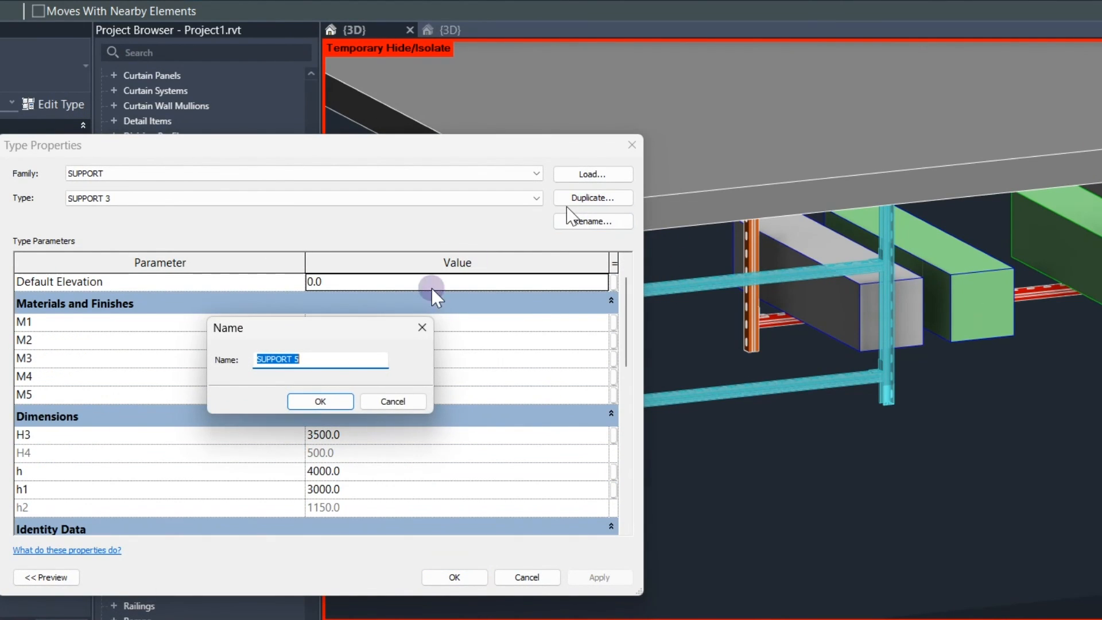
left_click(310, 402)
scroll(431, 495, "down", 8)
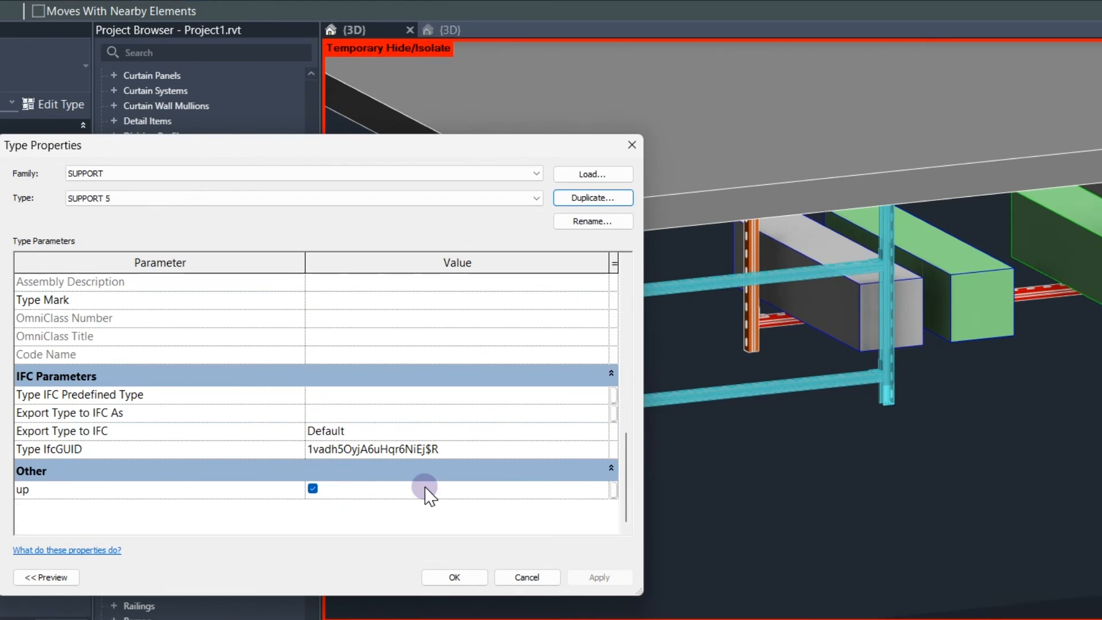
left_click(313, 489)
left_click(453, 577)
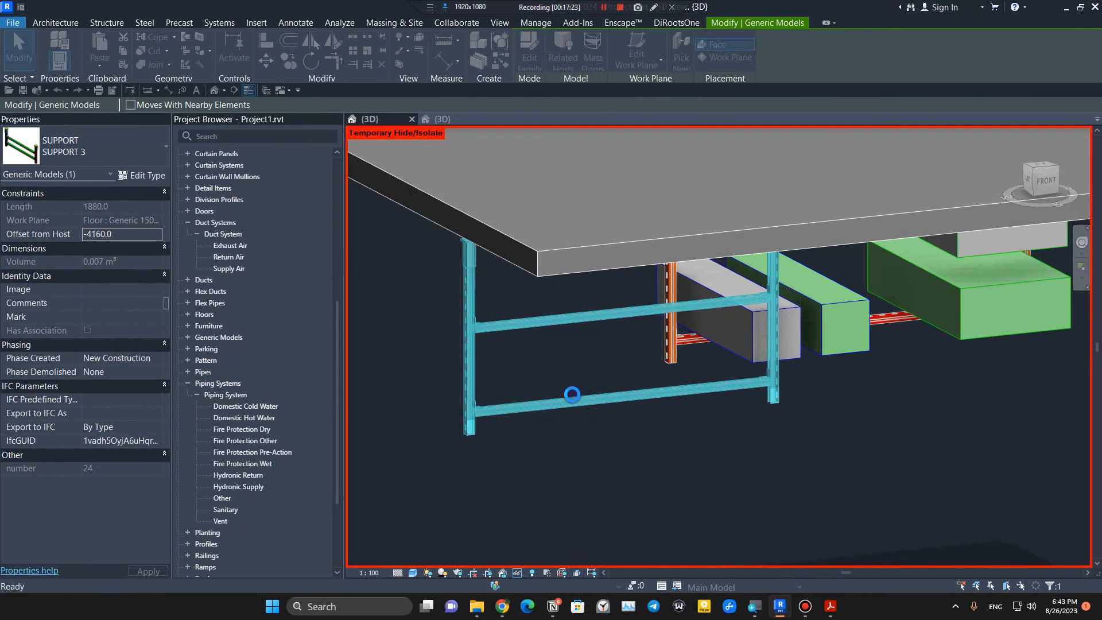
Step: Deselect the support and inspect its posts and beams for the effect of the SUPPORT 5 type
scroll(573, 395, "down", 2)
left_click(591, 436)
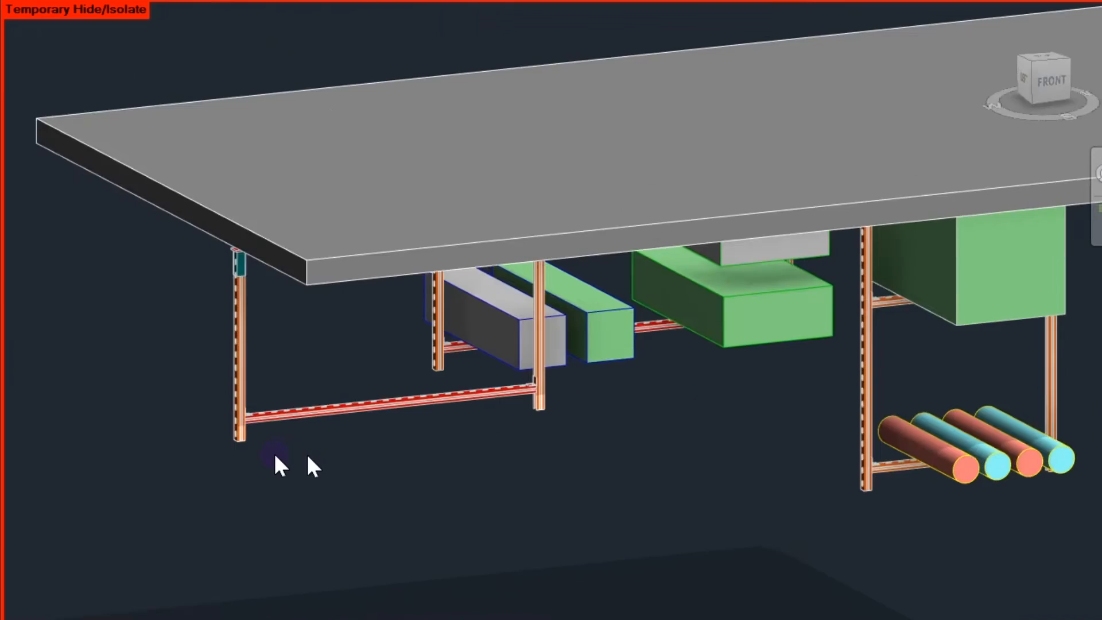
scroll(528, 428, "up", 5)
scroll(278, 527, "down", 3)
middle_click_drag(277, 526, 297, 432, "shift")
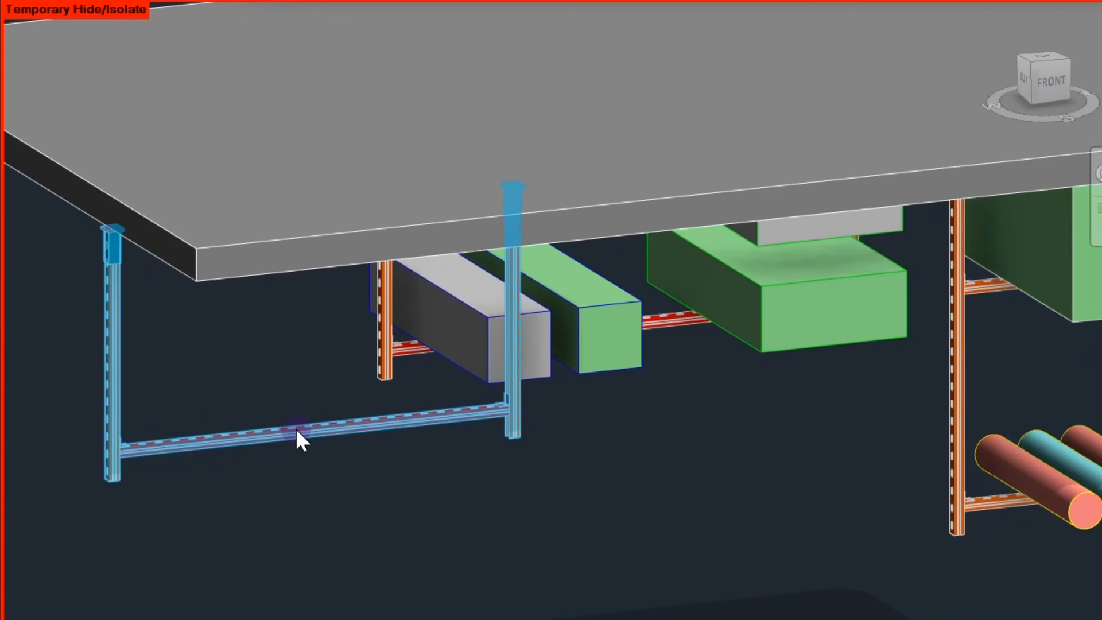